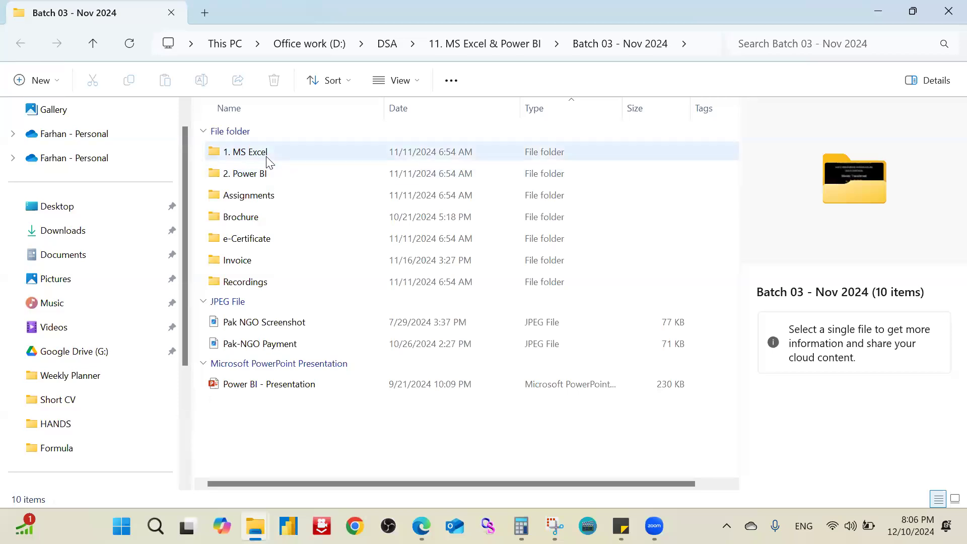
Step: Open the workbook "0. Excel-Formula-basics (FA)" from 1. MS Excel > Demo Files > Formula
double_click(267, 158)
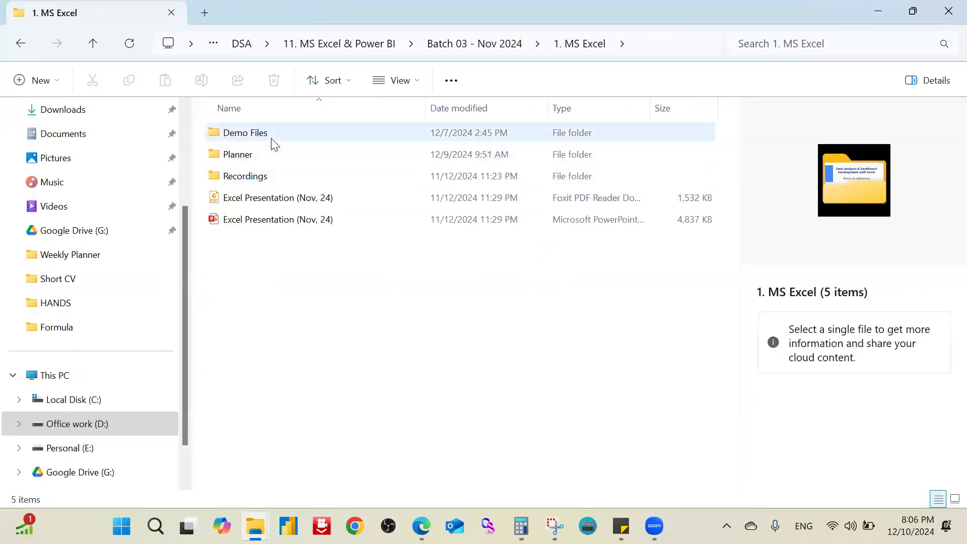
double_click(270, 139)
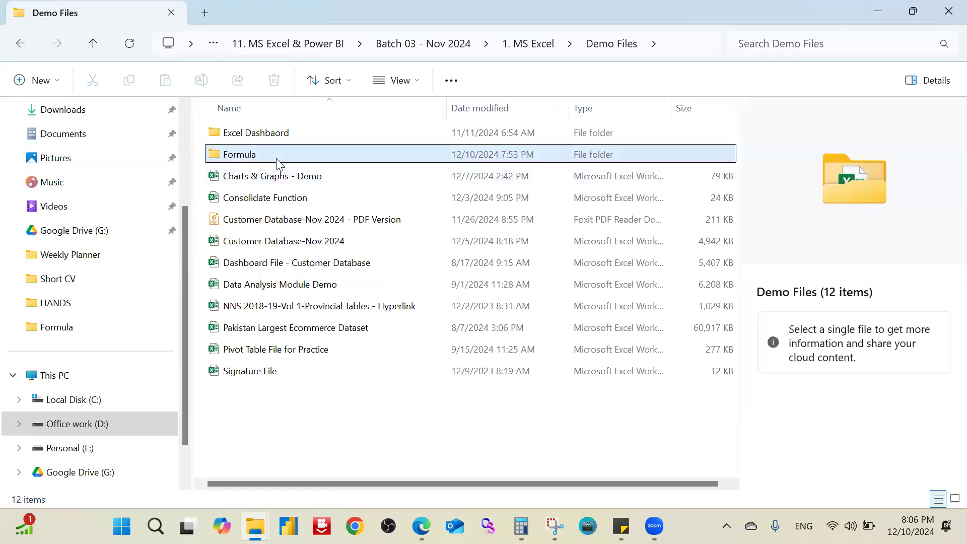
double_click(276, 157)
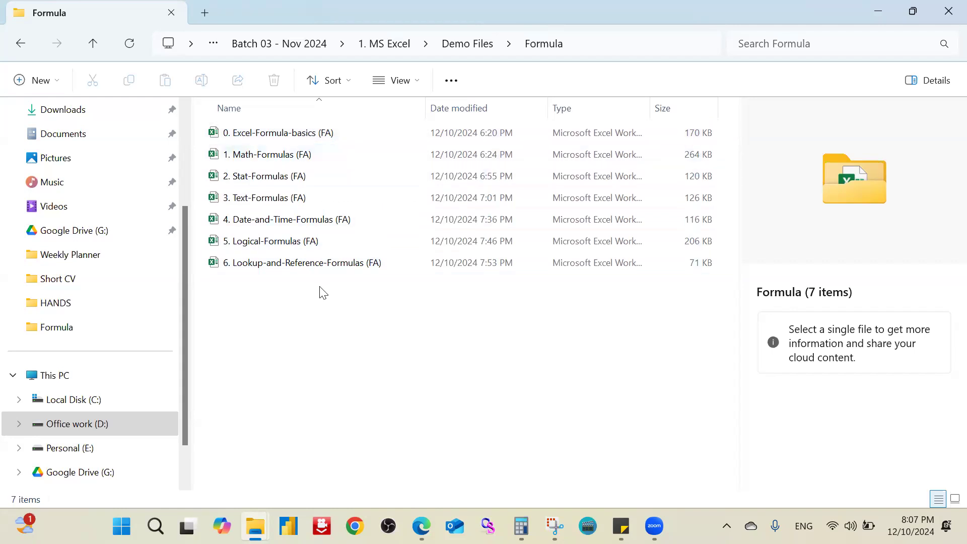
double_click(428, 133)
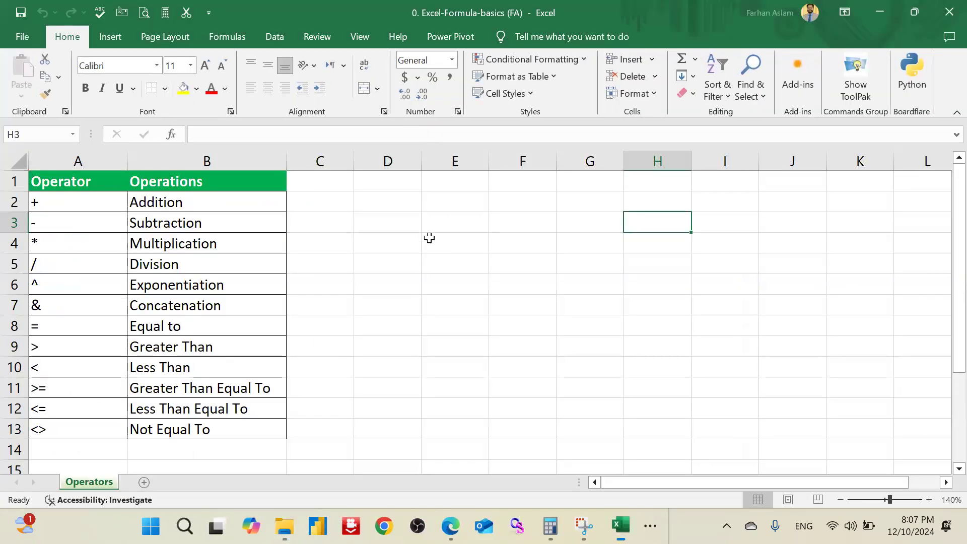
click(426, 222)
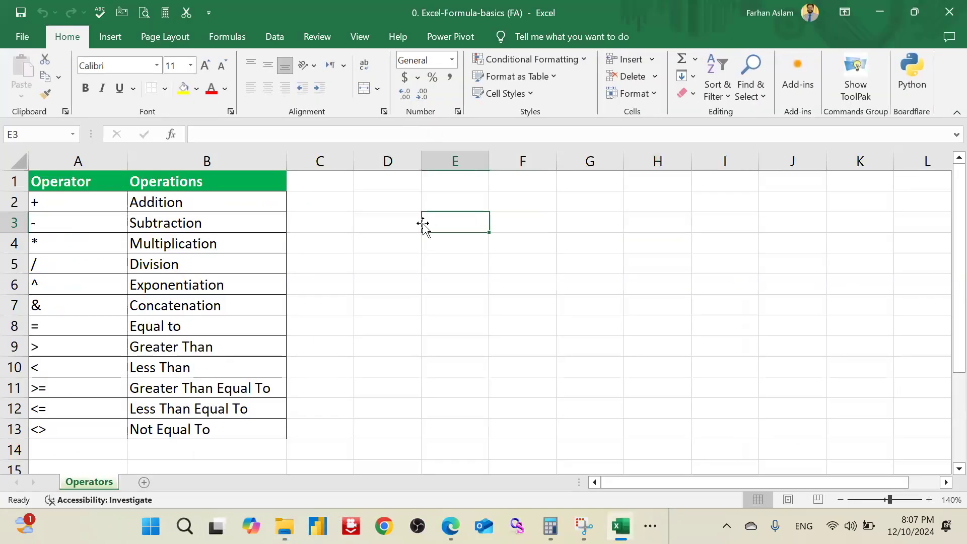
click(407, 202)
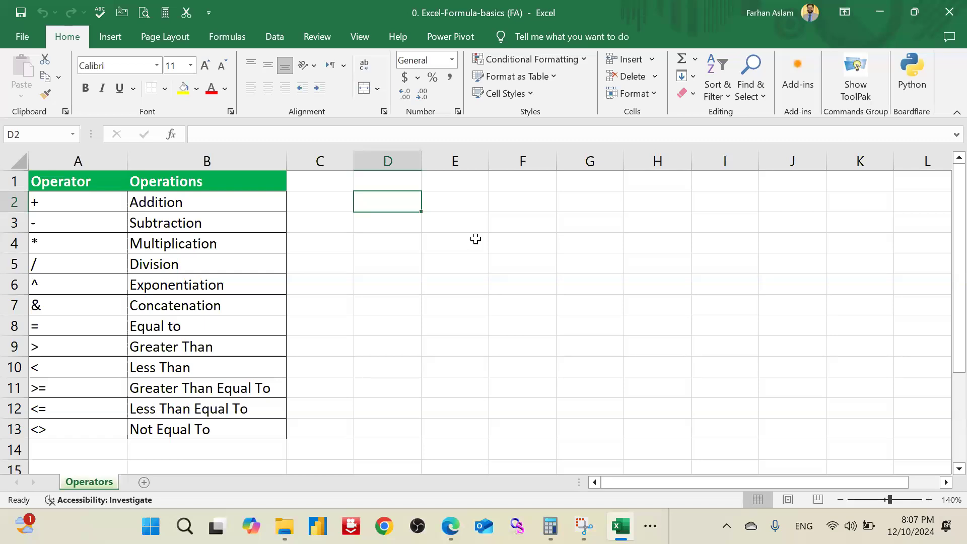
double_click(608, 22)
drag(608, 22, 383, 203)
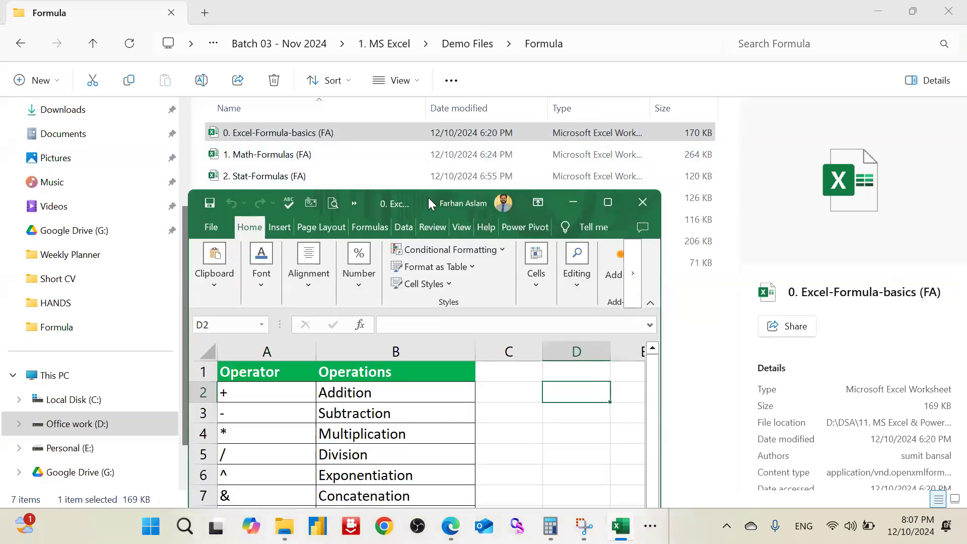
drag(416, 199, 400, 299)
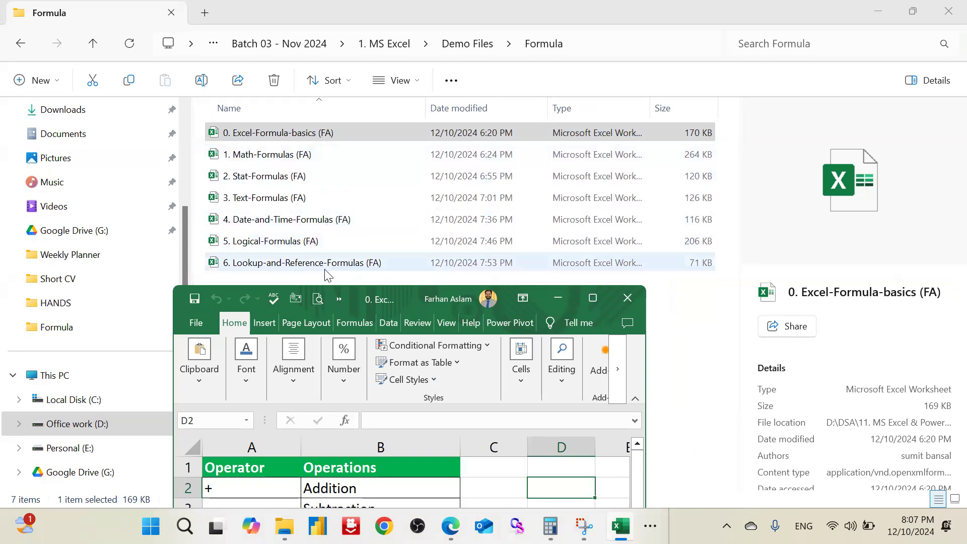
double_click(401, 299)
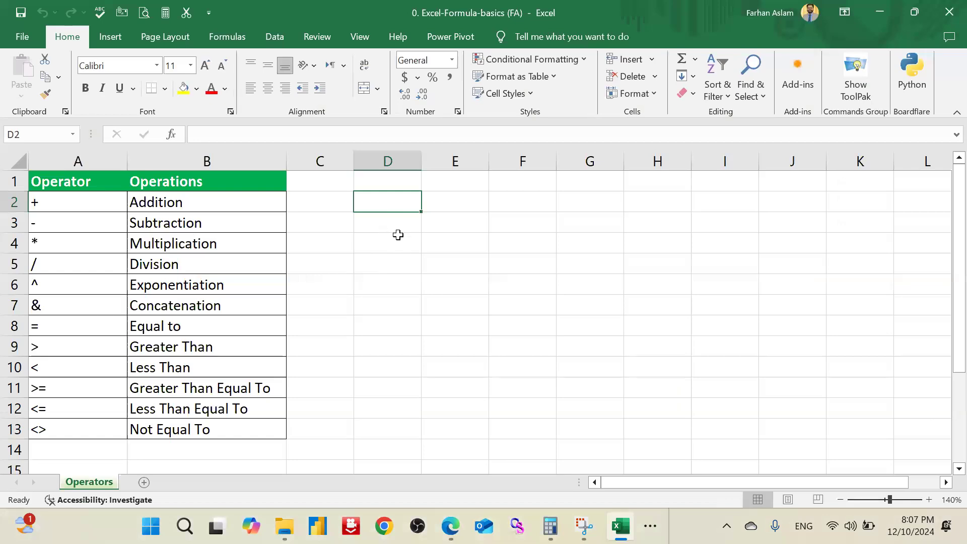
Step: Enter the sample numbers 2, 4, 6 and 10 in cells D2 to D5
click(397, 236)
click(382, 198)
text(2)
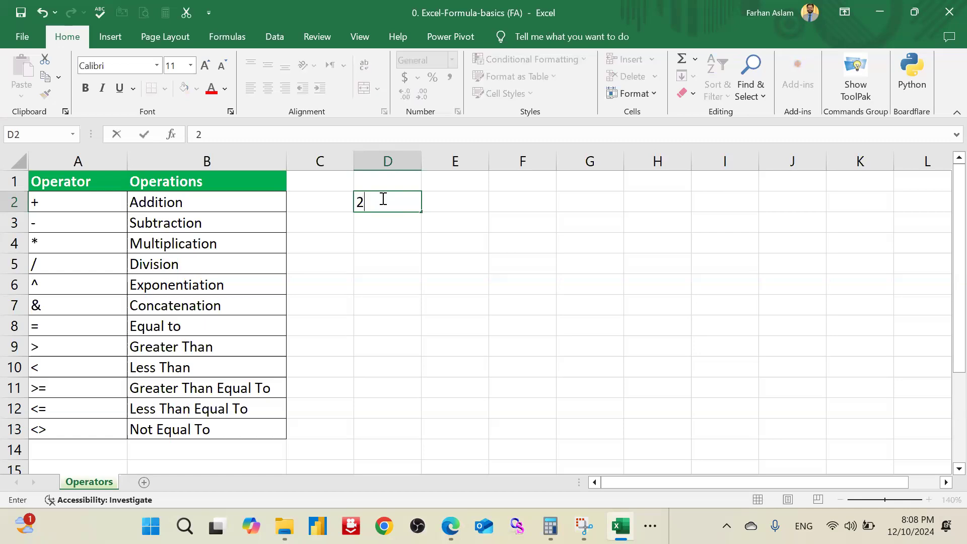
key(Return)
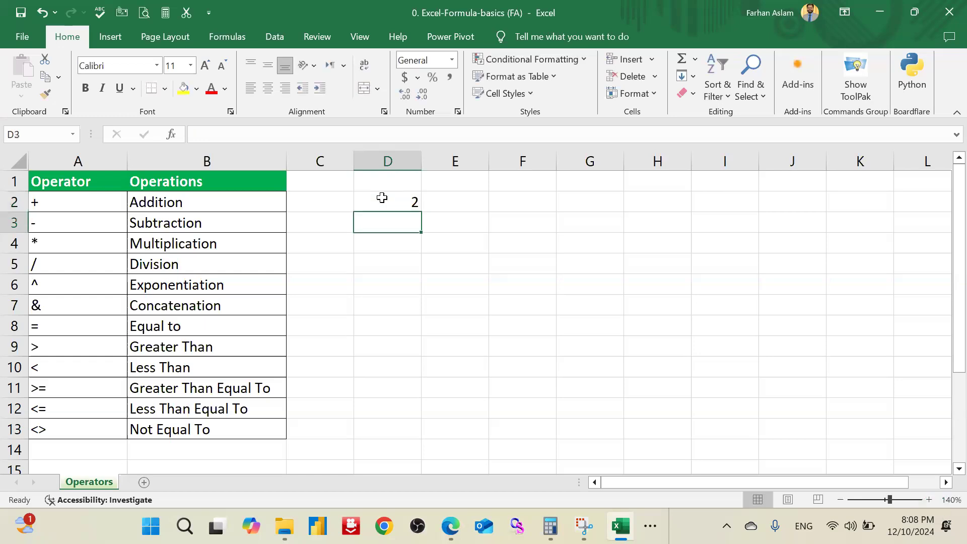
text(4)
key(Return)
text(6)
key(Return)
text(10)
key(Return)
key(Up)
key(Up)
key(Up)
Step: Fill cell E2, beside the first number, with yellow
click(382, 197)
click(483, 203)
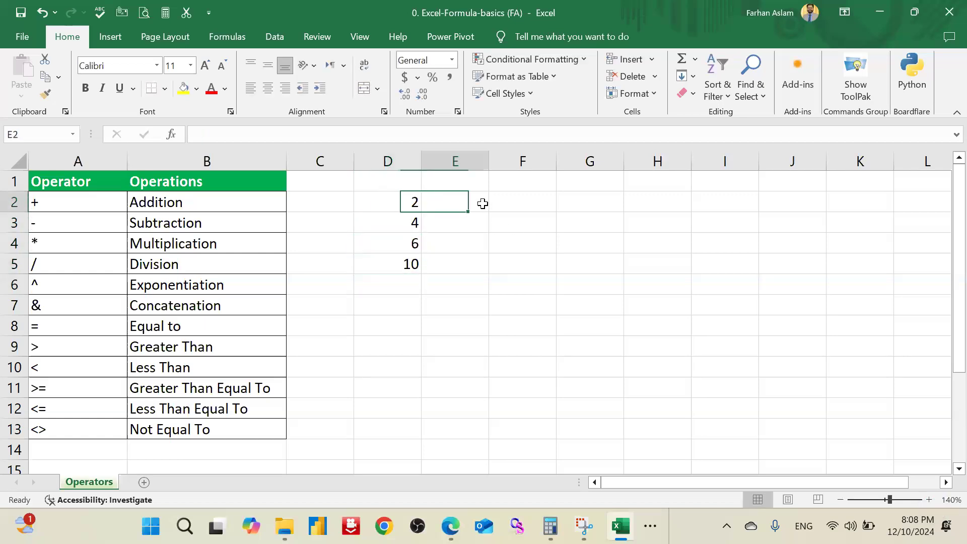
click(184, 89)
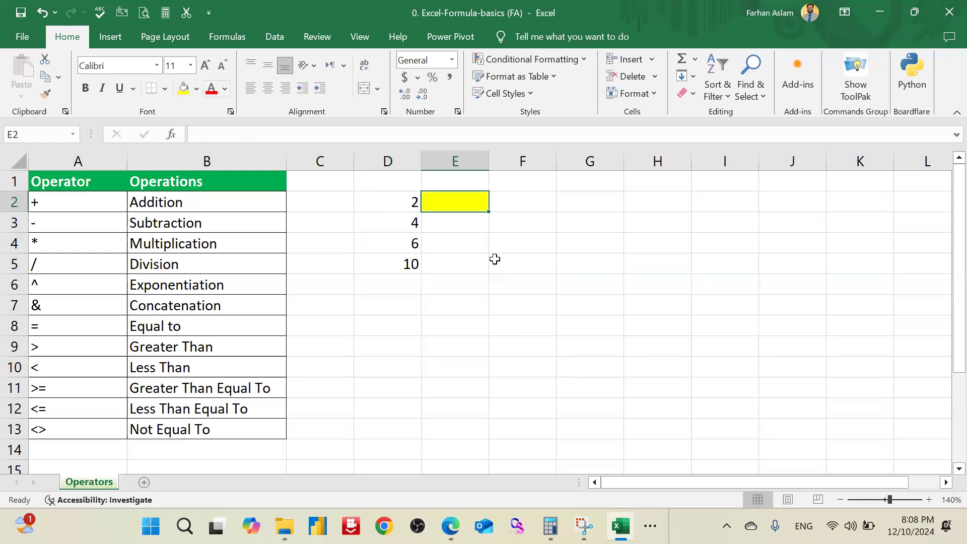
click(473, 261)
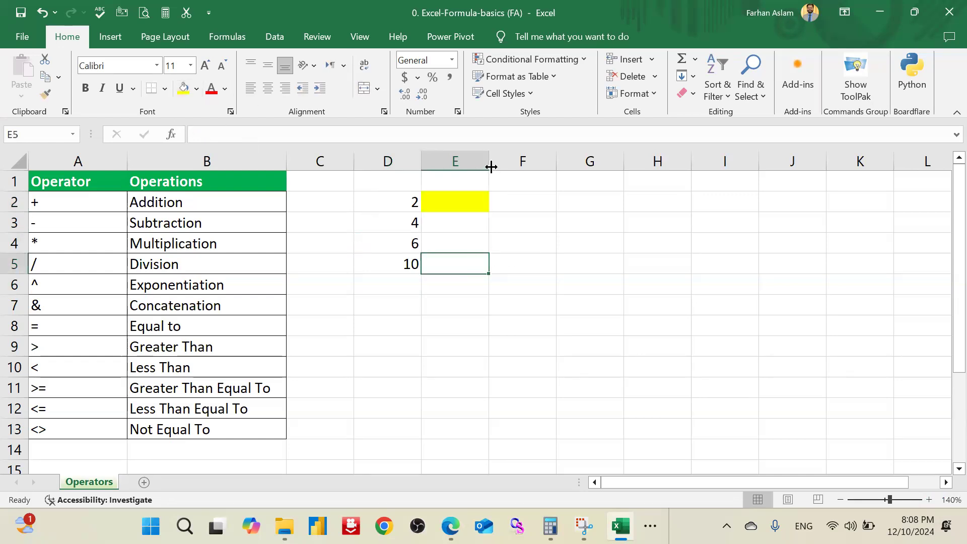
click(466, 201)
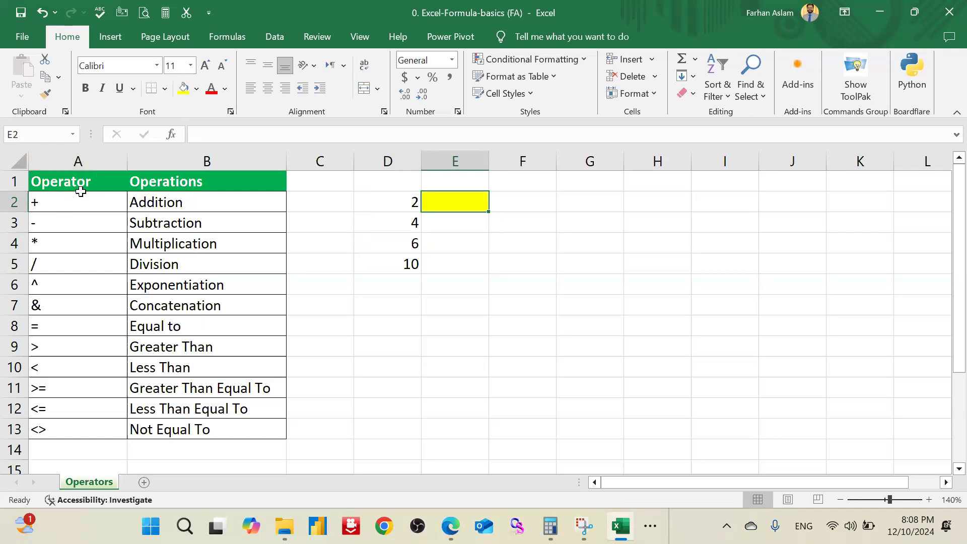
Step: Examine the operators and their matching operations listed in A2:B13
drag(80, 201, 72, 431)
drag(188, 207, 175, 429)
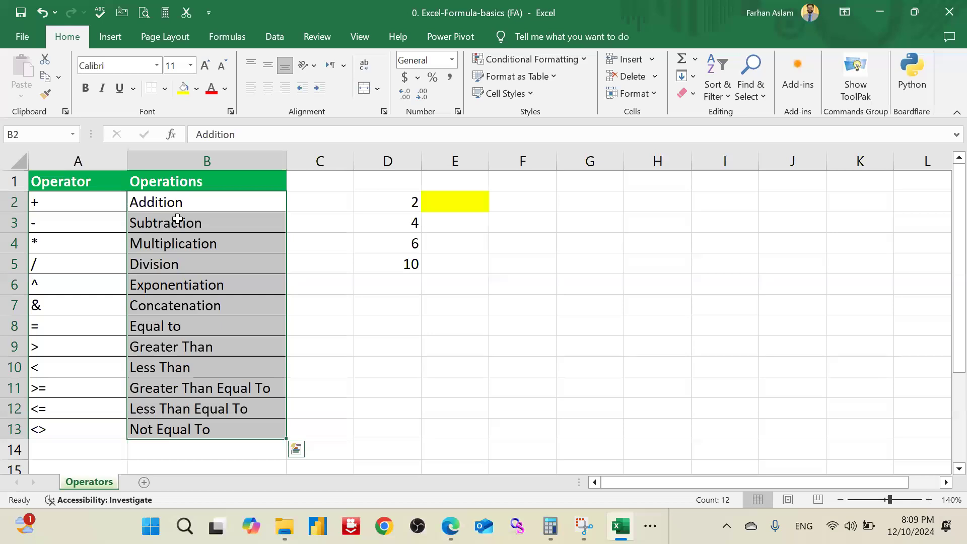
drag(196, 203, 92, 239)
click(96, 206)
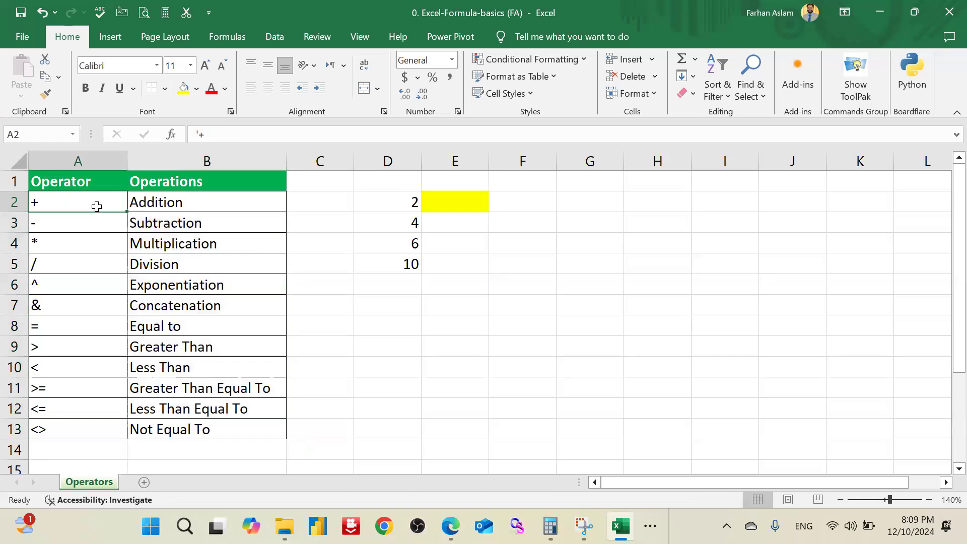
Step: Add the first two numbers in E2 with the cell-reference formula =D2+D3
click(479, 207)
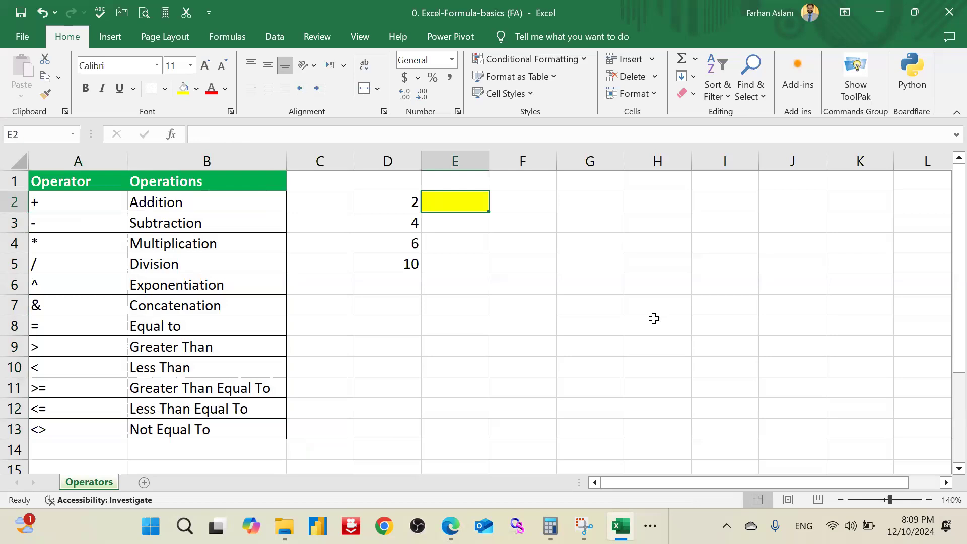
text(=)
key(Left)
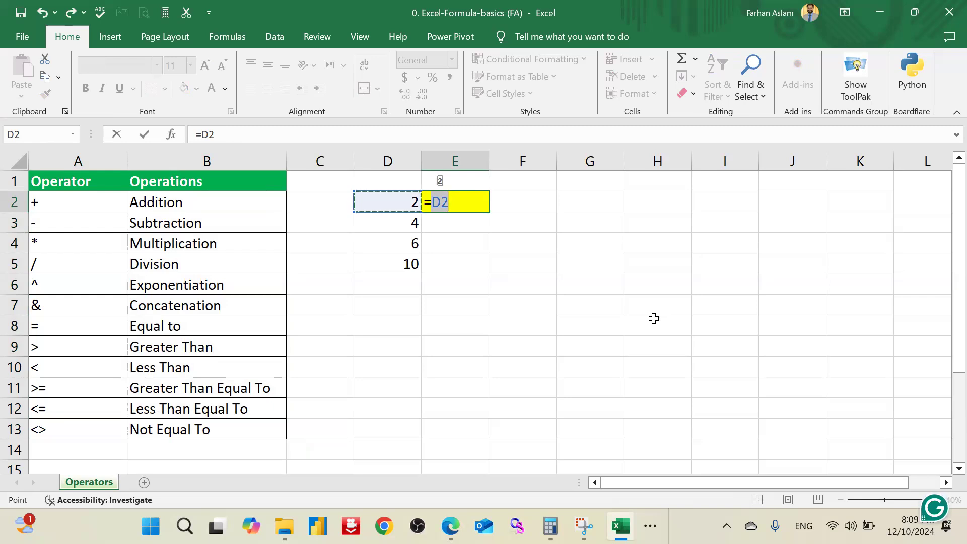
text(+)
key(Down)
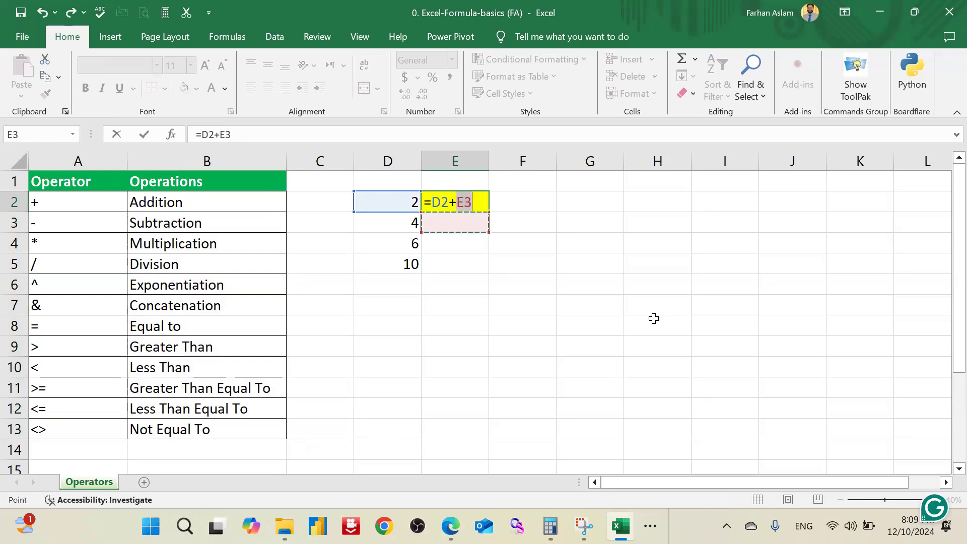
key(Left)
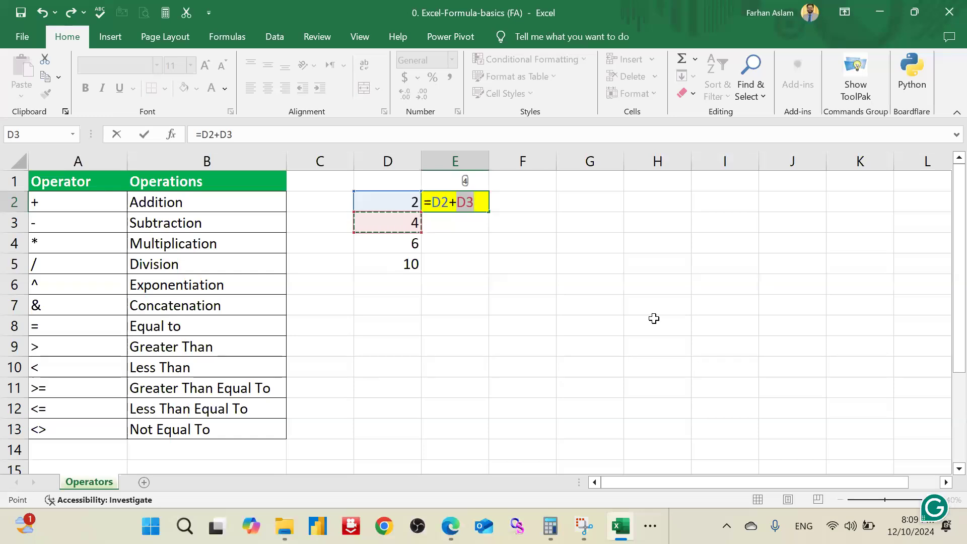
key(Return)
key(Up)
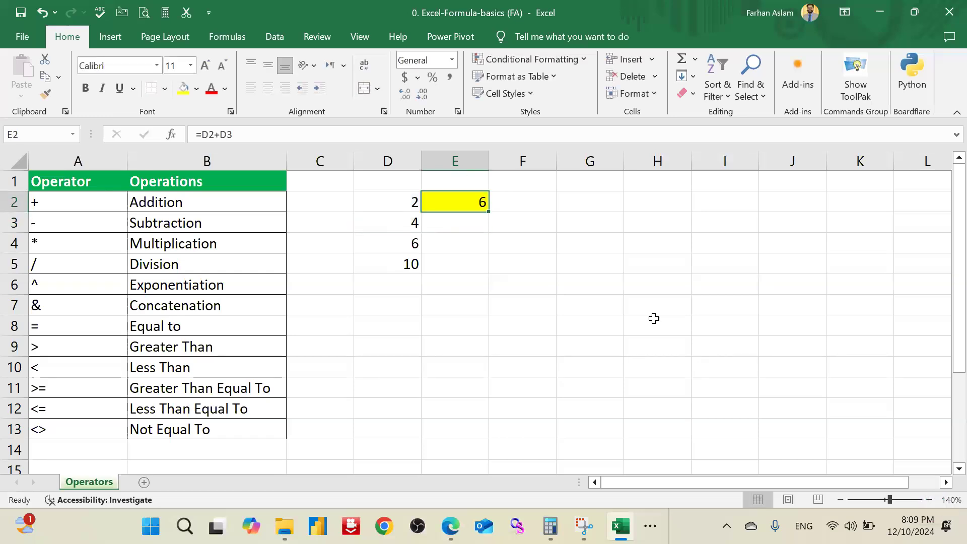
Step: Check the sum of D2:D3 in the selection statistics against the formula result in E2
key(Left)
key(shift+Down)
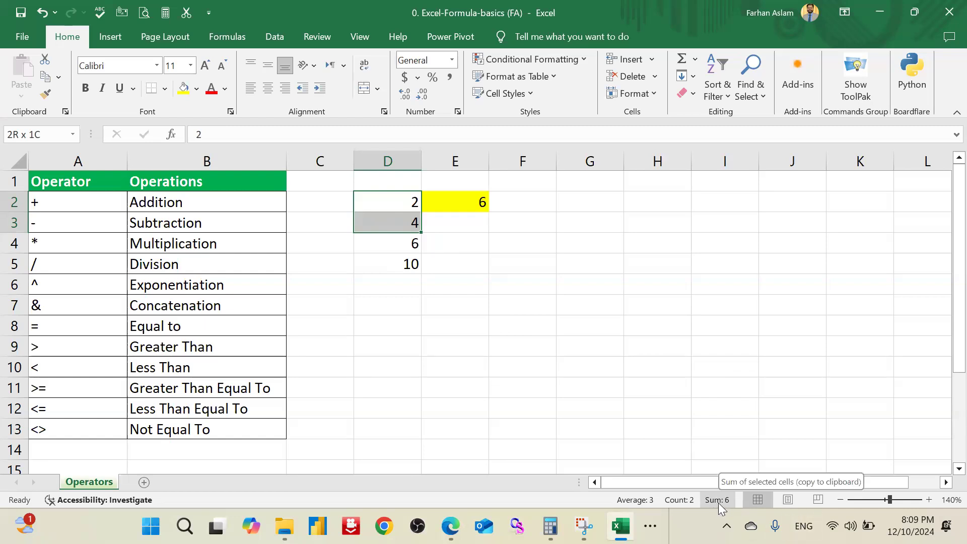
click(509, 243)
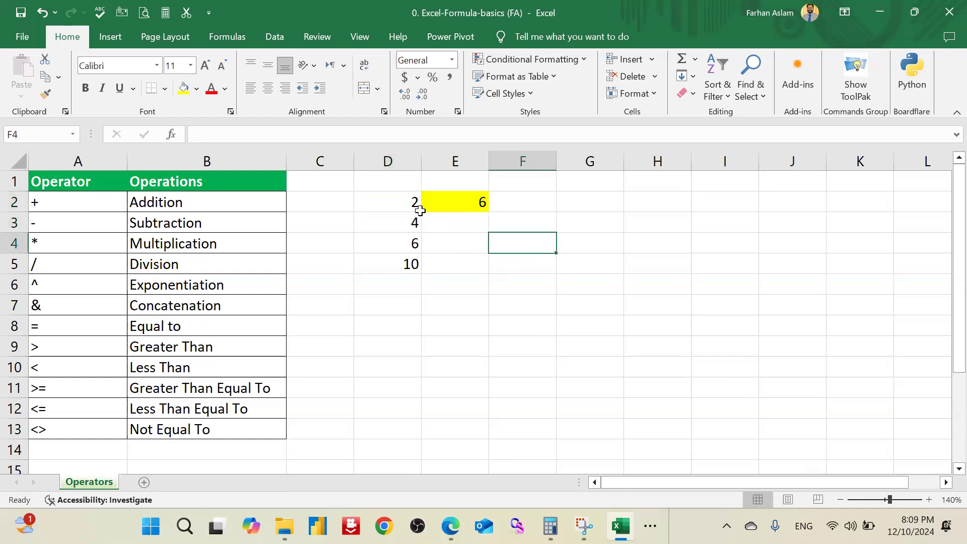
drag(406, 202, 406, 224)
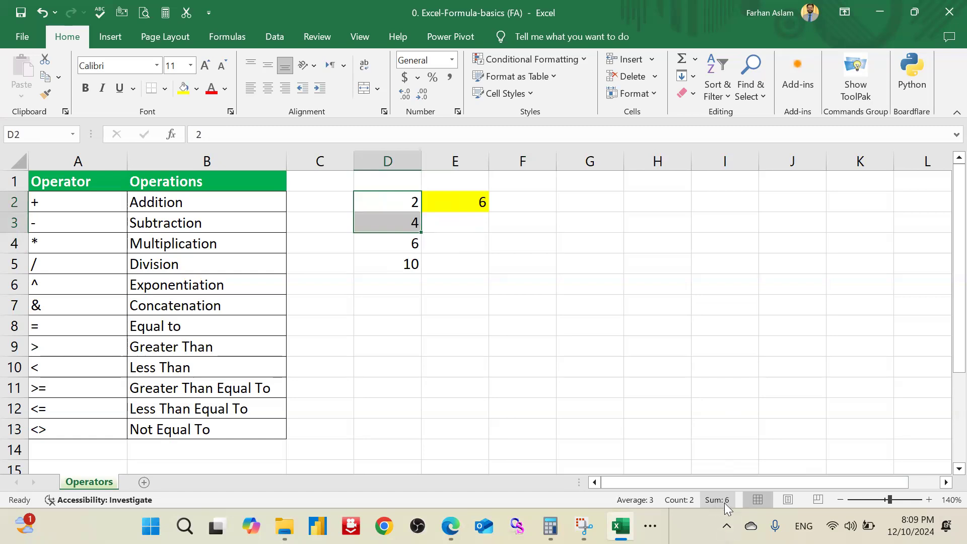
click(471, 209)
click(548, 270)
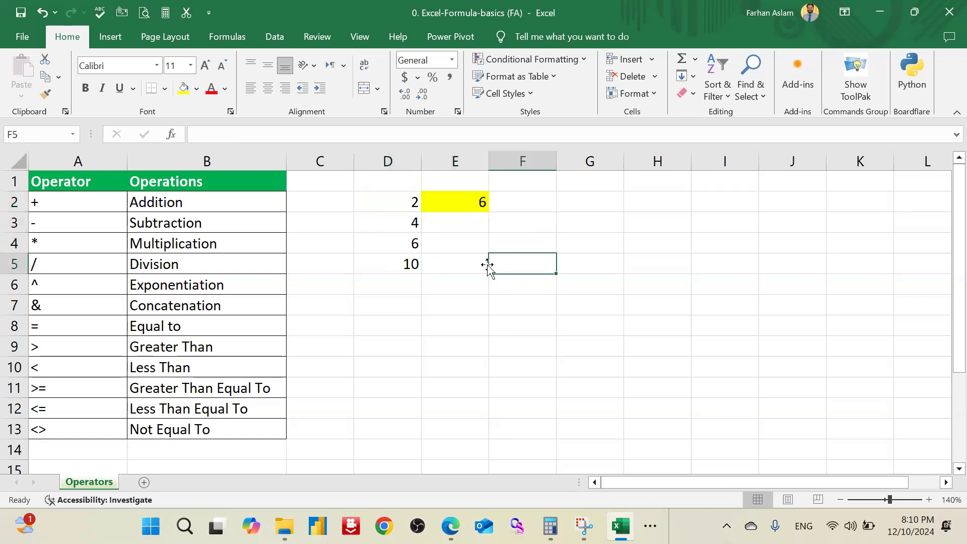
click(518, 245)
Step: Enter the same addition in F2 with typed-in numbers, using the formula =2+4
click(532, 208)
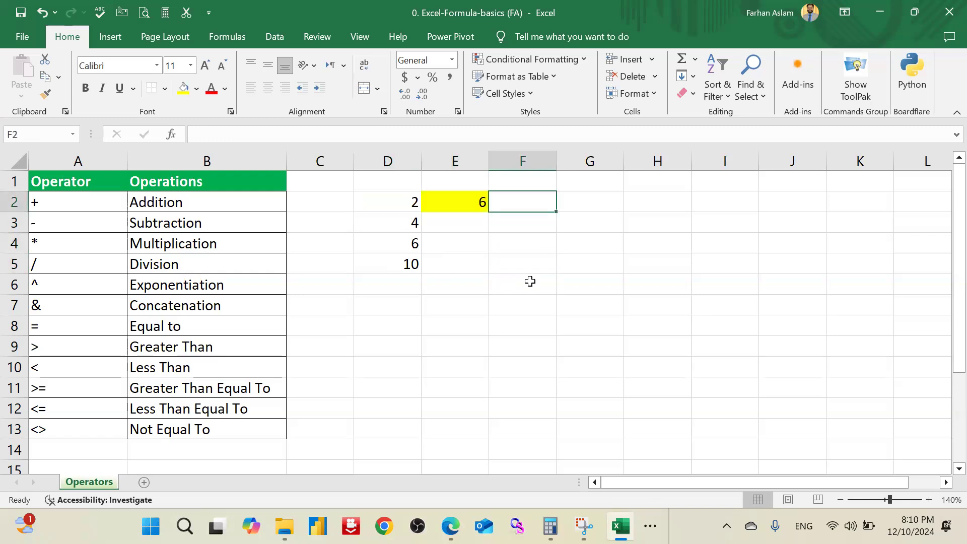
text(=)
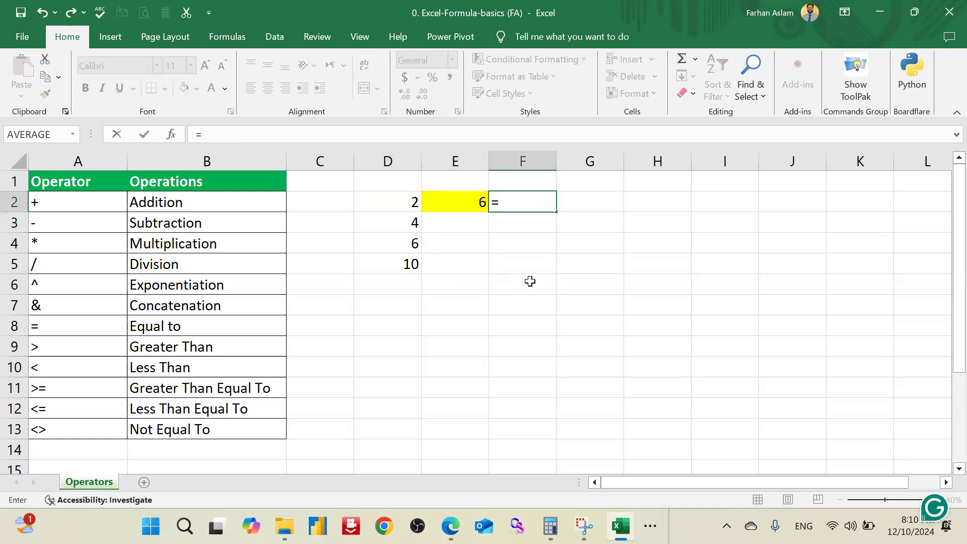
key(Left)
key(Left)
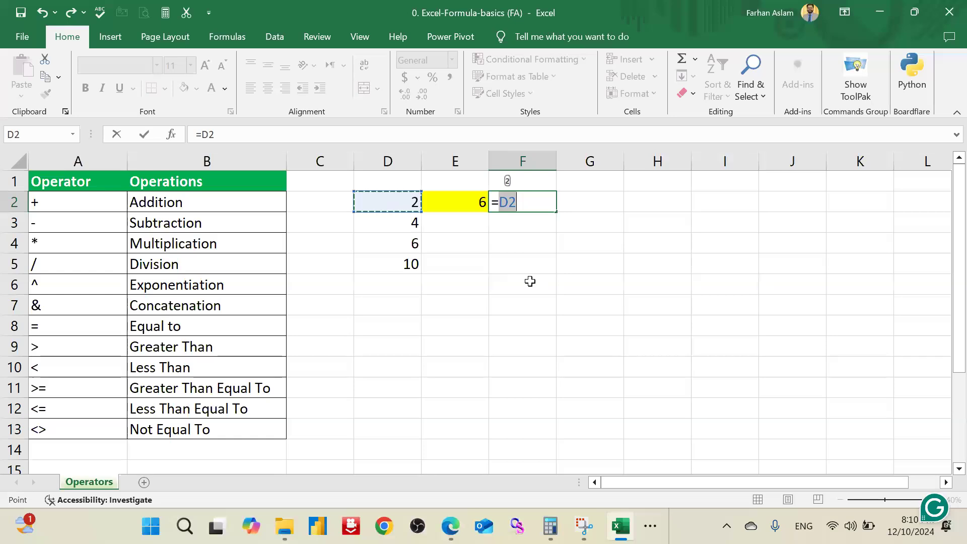
key(Down)
key(Up)
key(Right)
key(Right)
key(Right)
key(Left)
text(=)
key(BackSpace)
key(BackSpace)
key(BackSpace)
text(2)
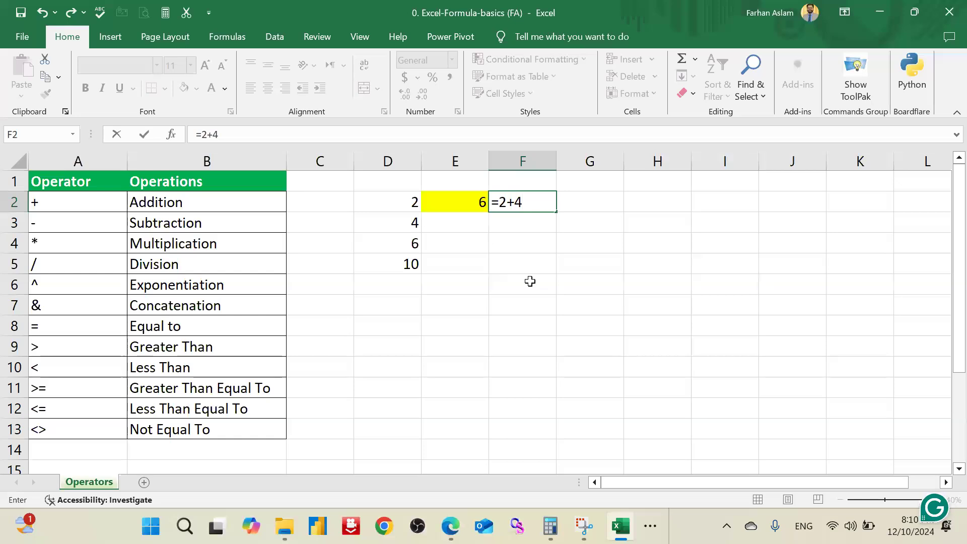
text(+4)
key(Return)
key(Up)
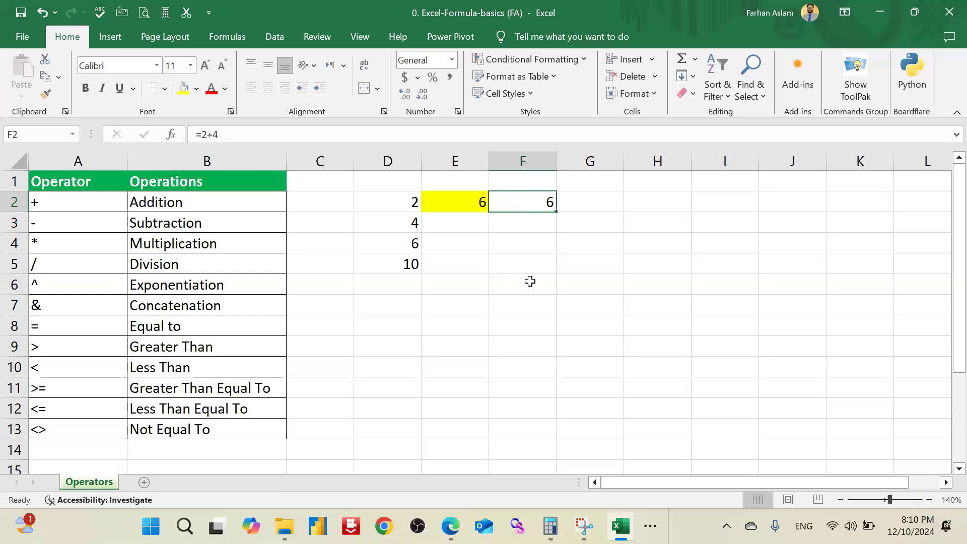
Step: Compare the cell-reference formula in E2 with the typed-number formula in F2, leaving both as they are
key(Left)
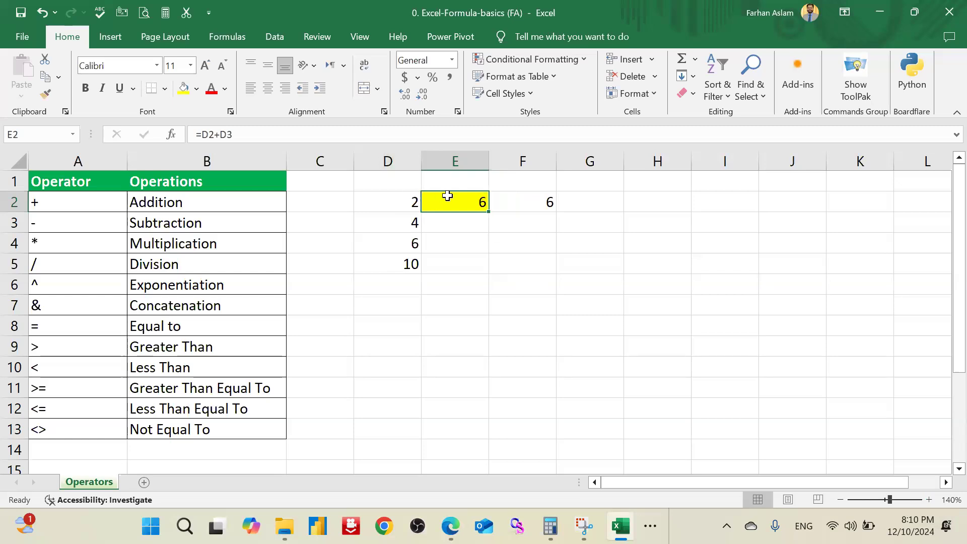
double_click(463, 199)
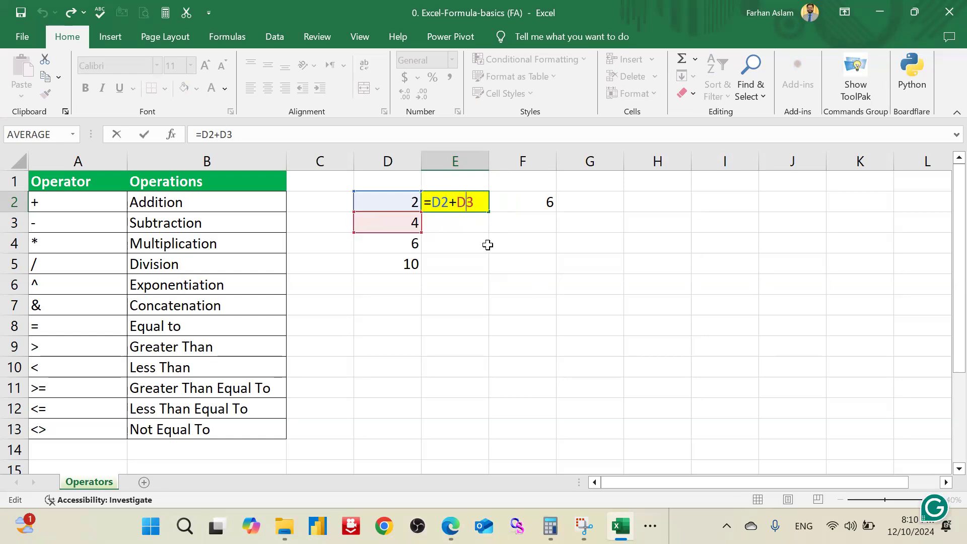
key(ctrl+Return)
double_click(515, 202)
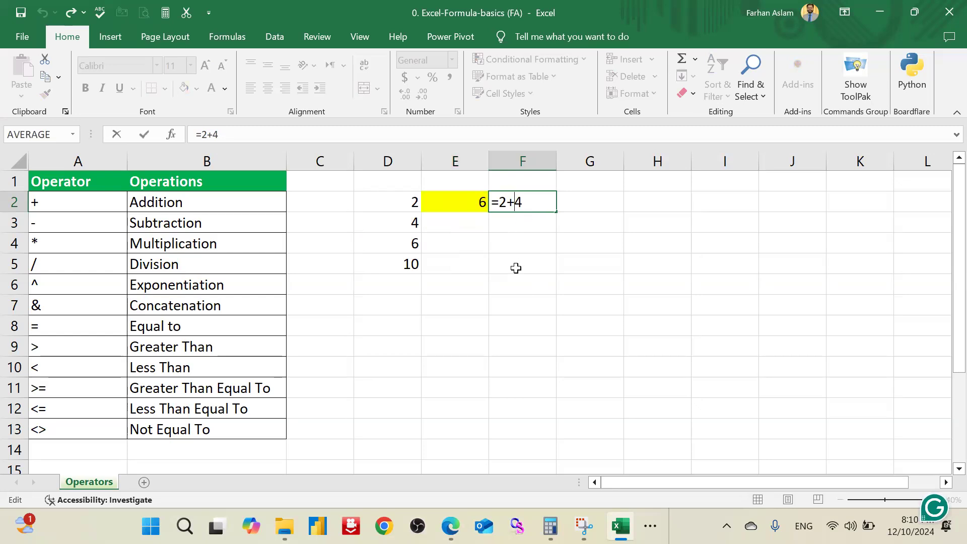
key(Escape)
key(Left)
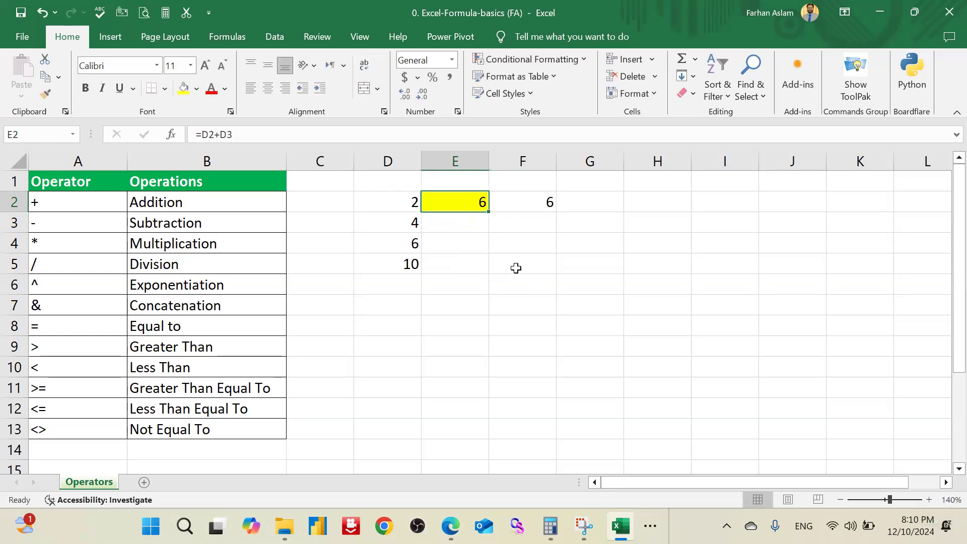
Step: Highlight the Addition operator row, cells A2:B2, with a yellow fill
key(Down)
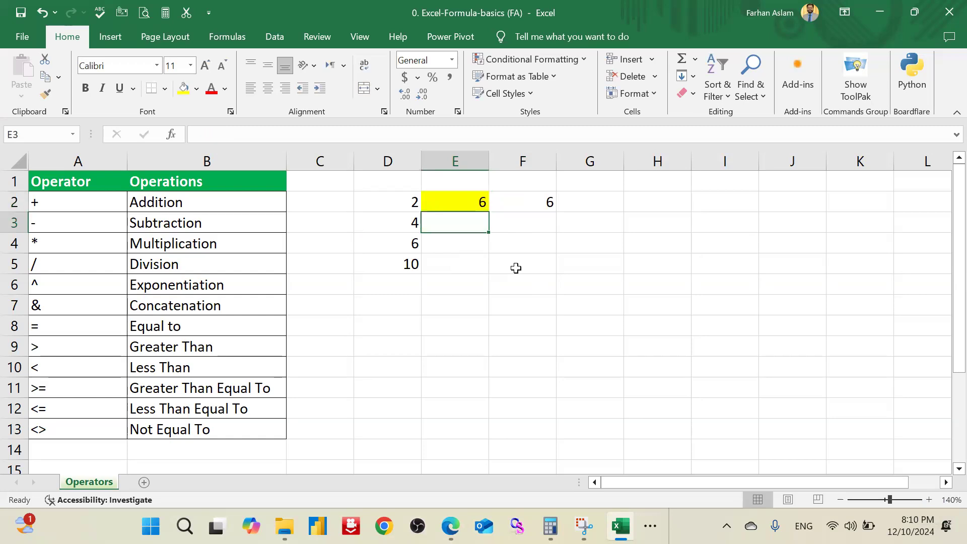
drag(218, 201, 93, 204)
click(184, 90)
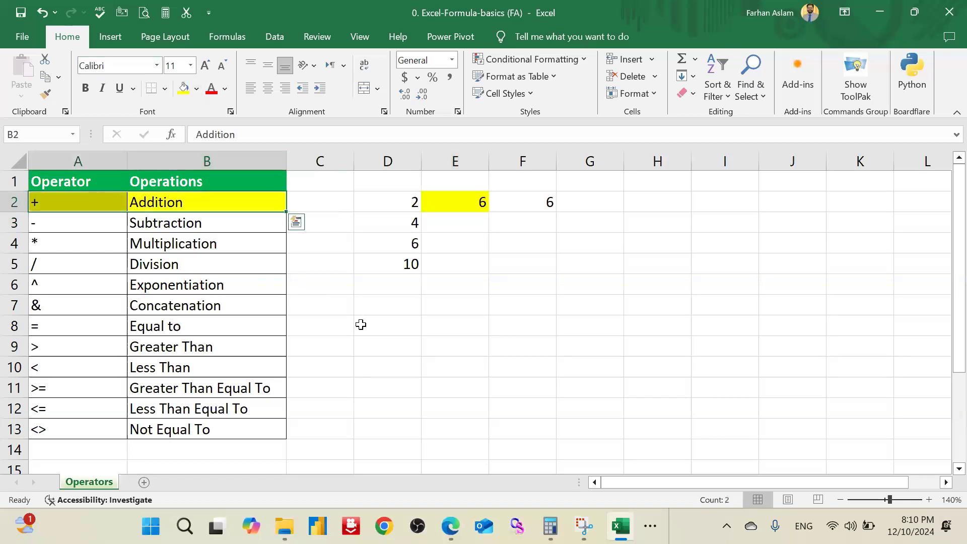
click(360, 323)
Step: Fill the blank cells C2:C13 beside the operator table with light green
click(233, 227)
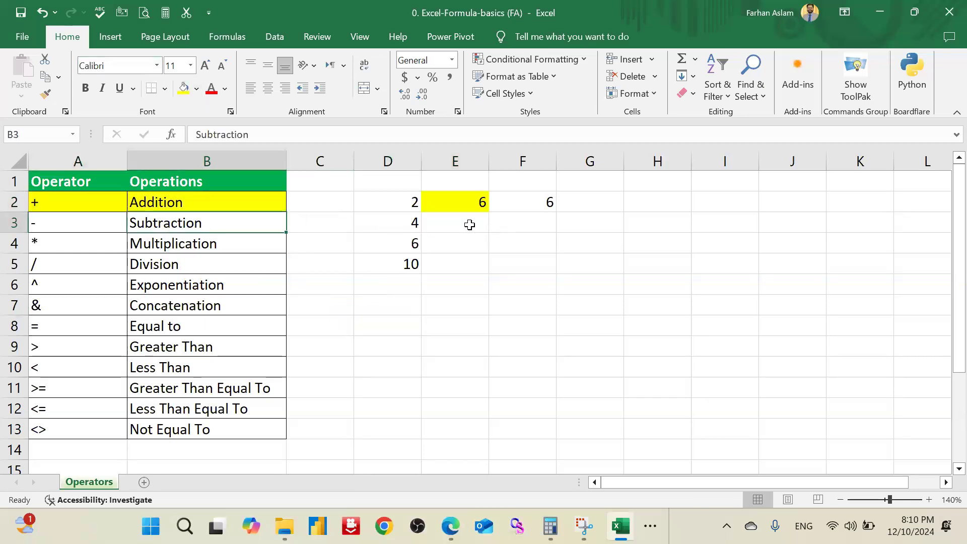
click(469, 222)
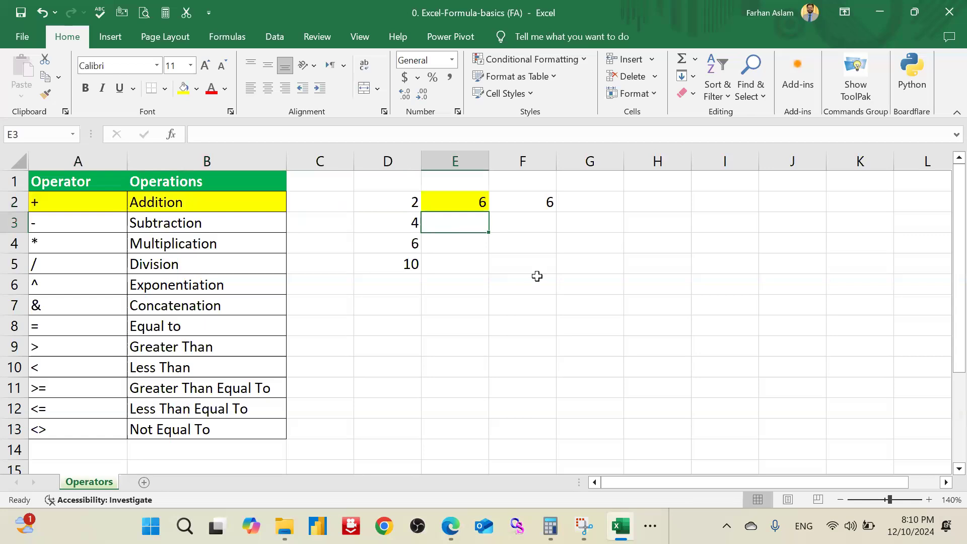
key(Left)
key(Left)
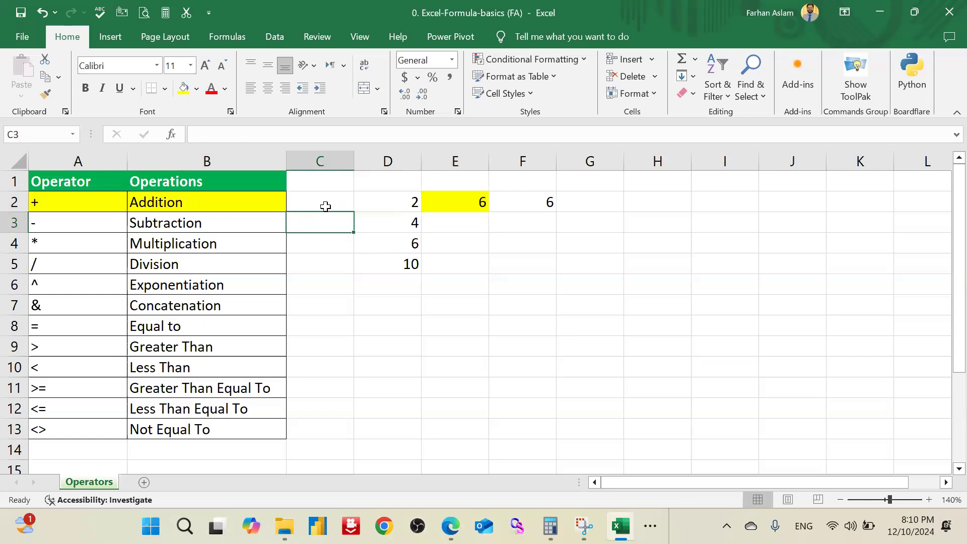
drag(326, 204, 322, 428)
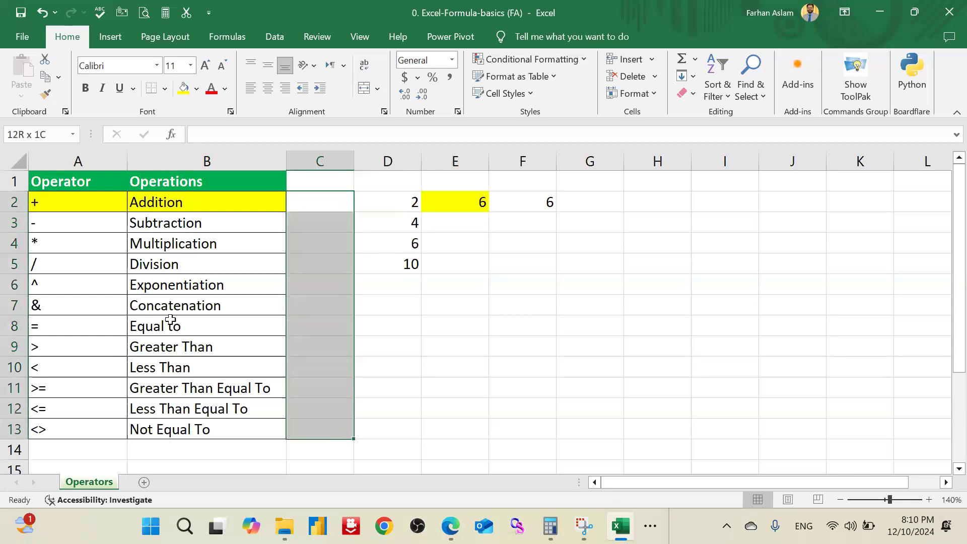
click(197, 89)
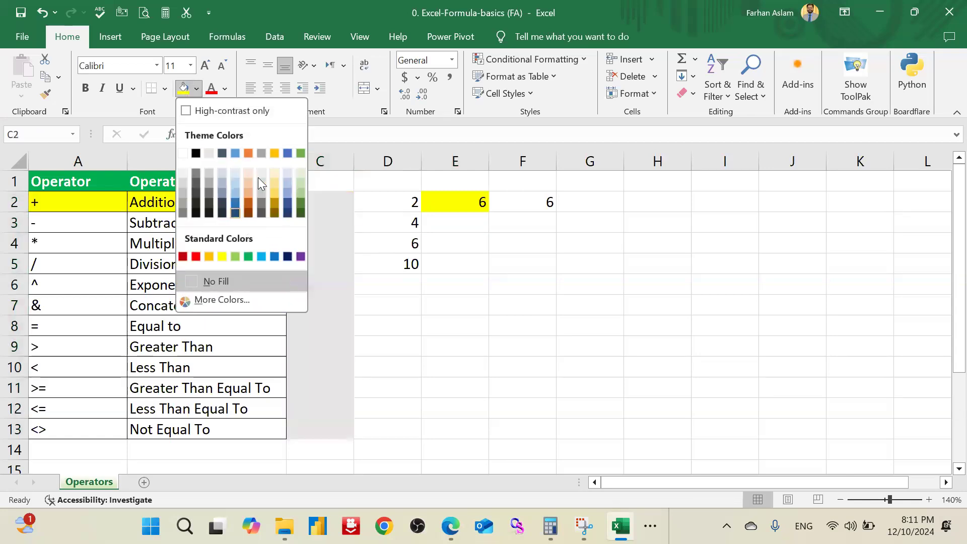
click(301, 180)
click(423, 299)
Step: Demonstrate subtraction in C3 with typed numbers, using the formula =10-4
click(313, 217)
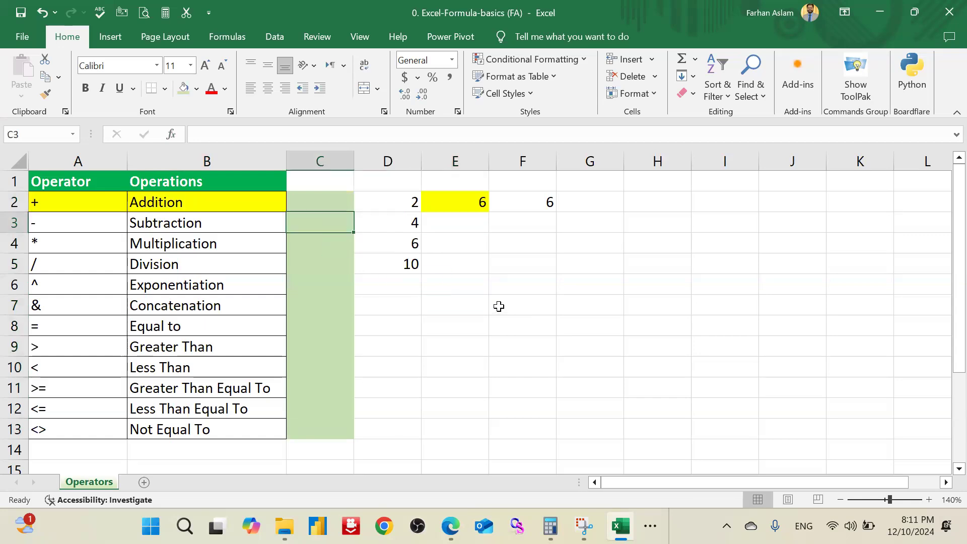
text(=)
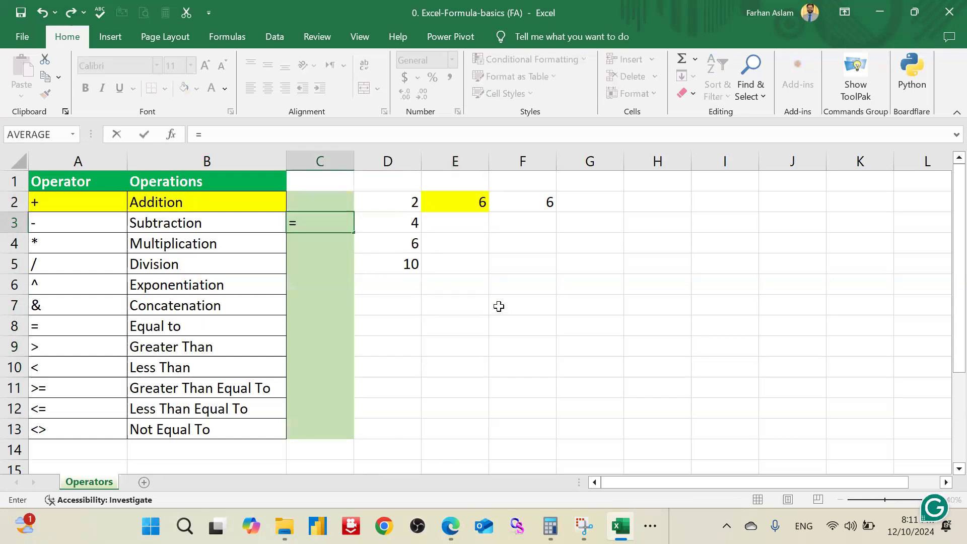
text(10)
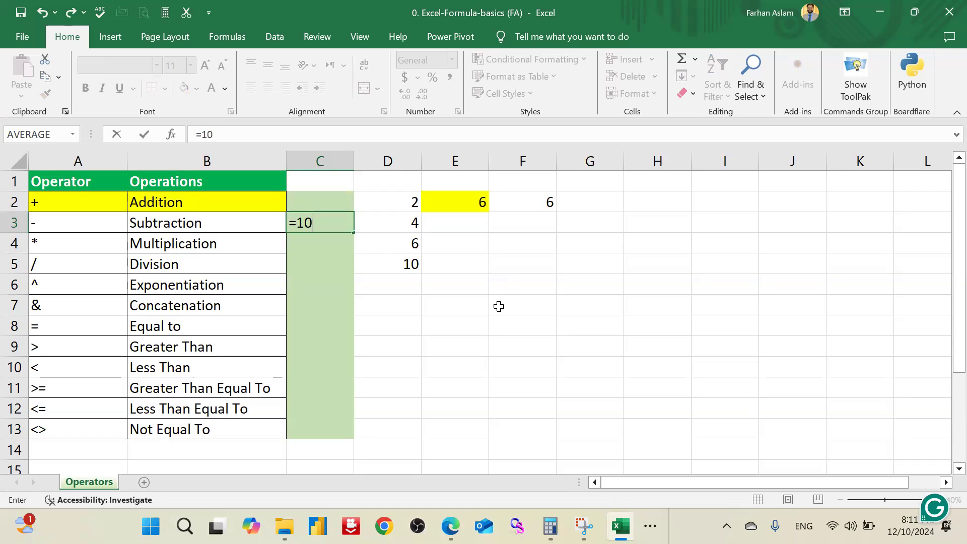
text(-4)
key(Return)
key(Up)
Step: Multiply two of the column D numbers in C4 with the cell-reference formula =D2*D4
key(Down)
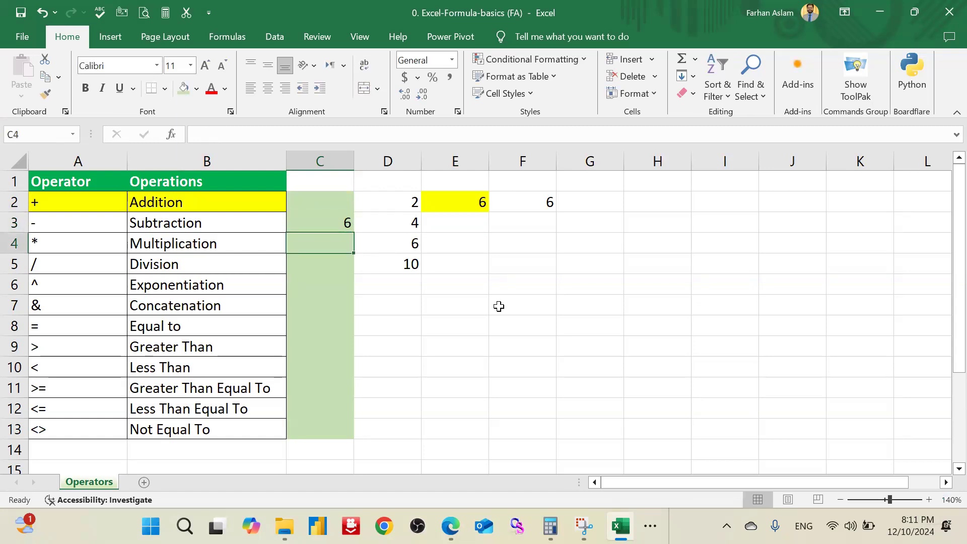
text(=)
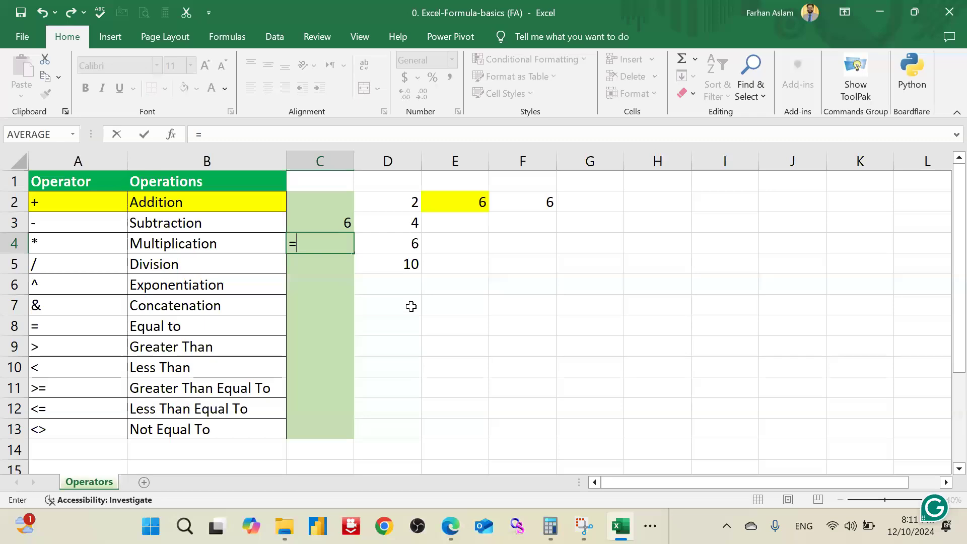
click(406, 204)
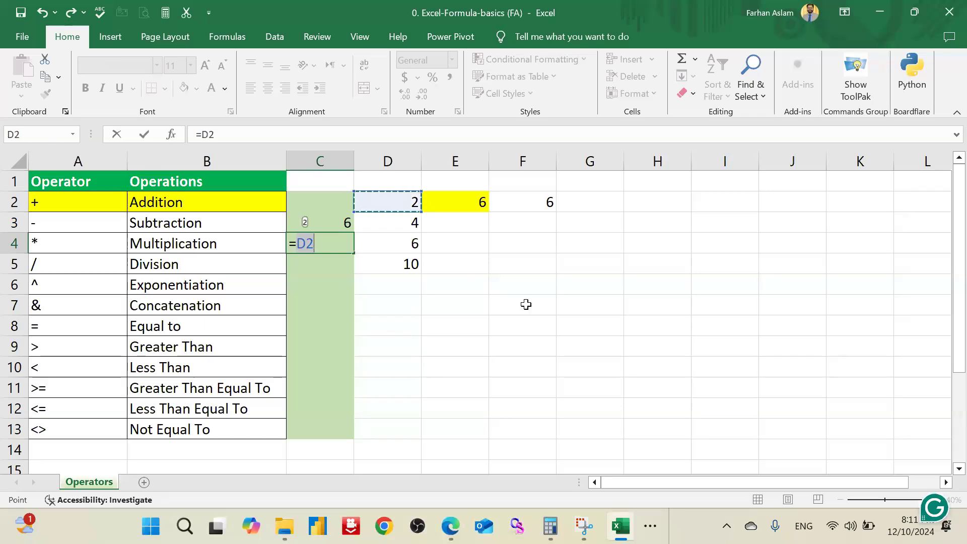
text(*)
key(Down)
key(Down)
key(Up)
key(Up)
key(Right)
key(Right)
key(Left)
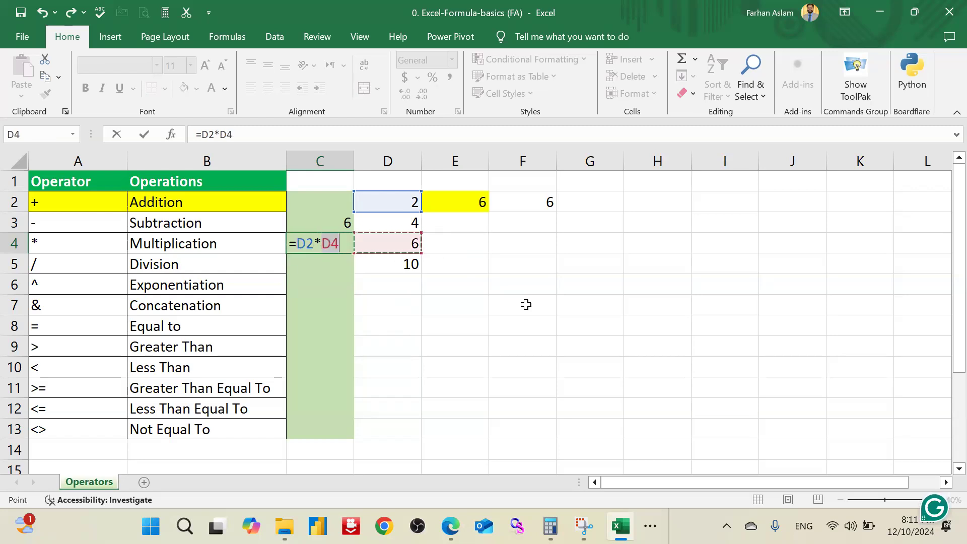
key(Return)
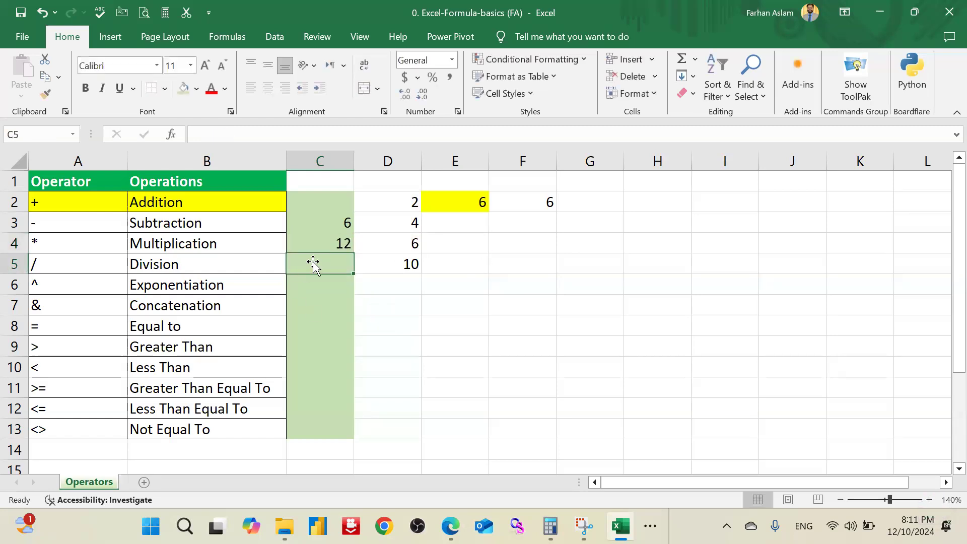
click(322, 246)
Step: Divide the first column D number by the last in C5 with the formula =D2/D5
key(Down)
text(=)
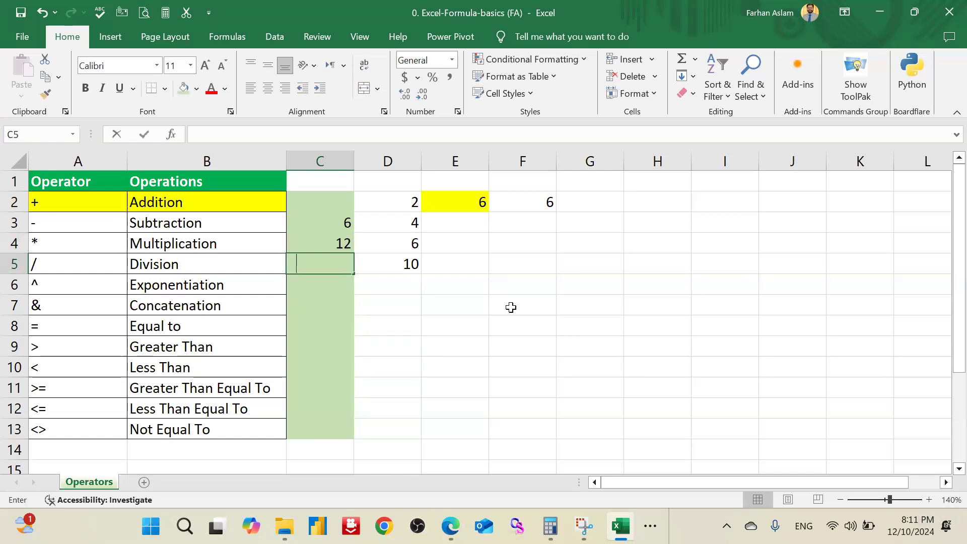
click(411, 201)
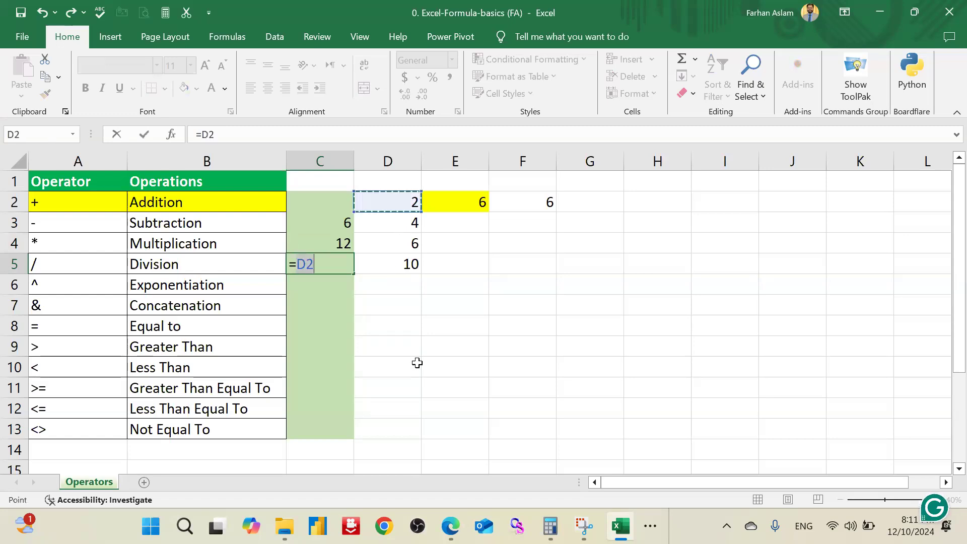
text(/)
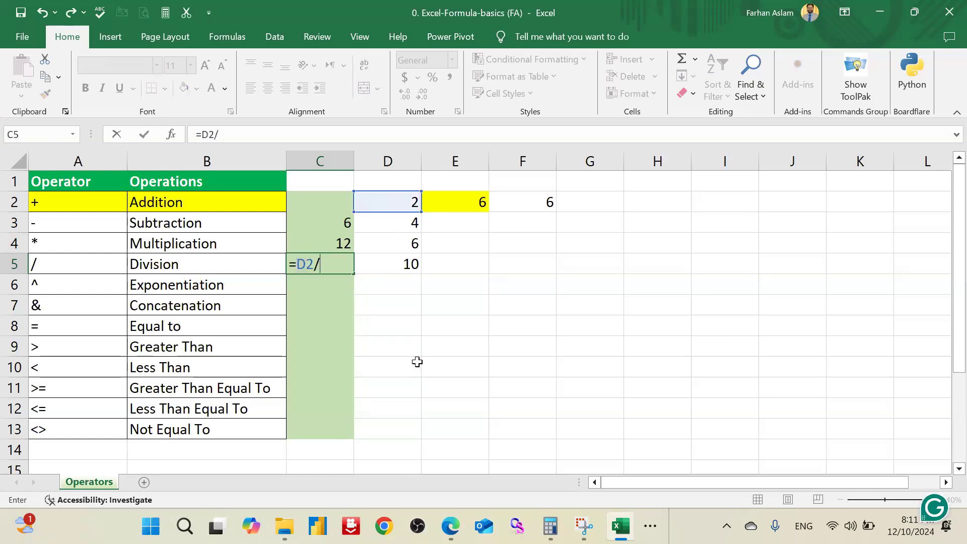
click(410, 266)
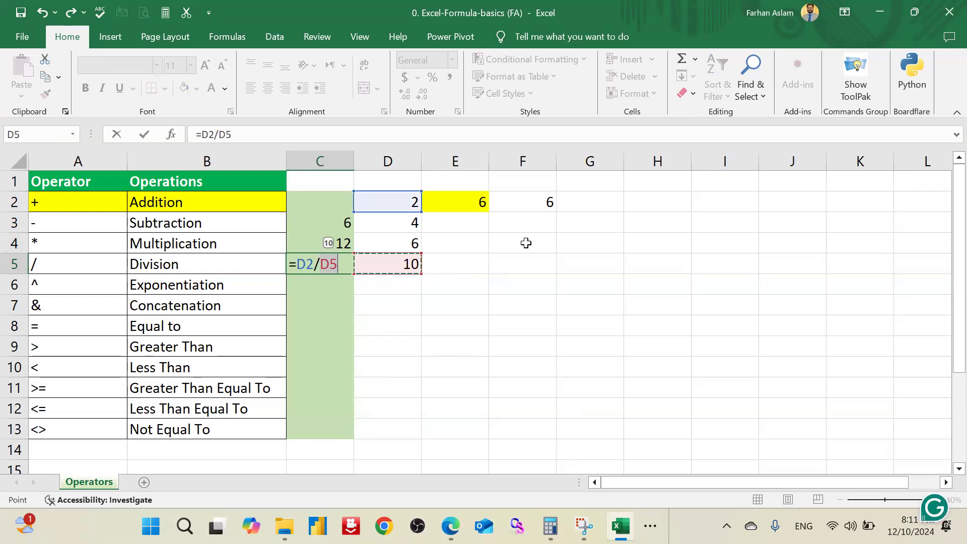
key(Return)
key(Up)
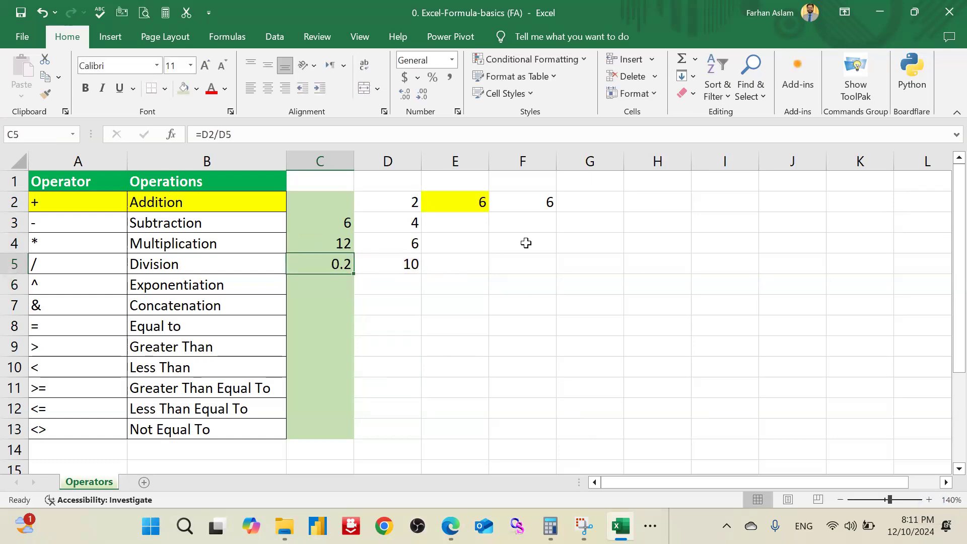
Step: Demonstrate exponentiation in C6 by raising 2 to the fifth power with the formula =2^5
key(Down)
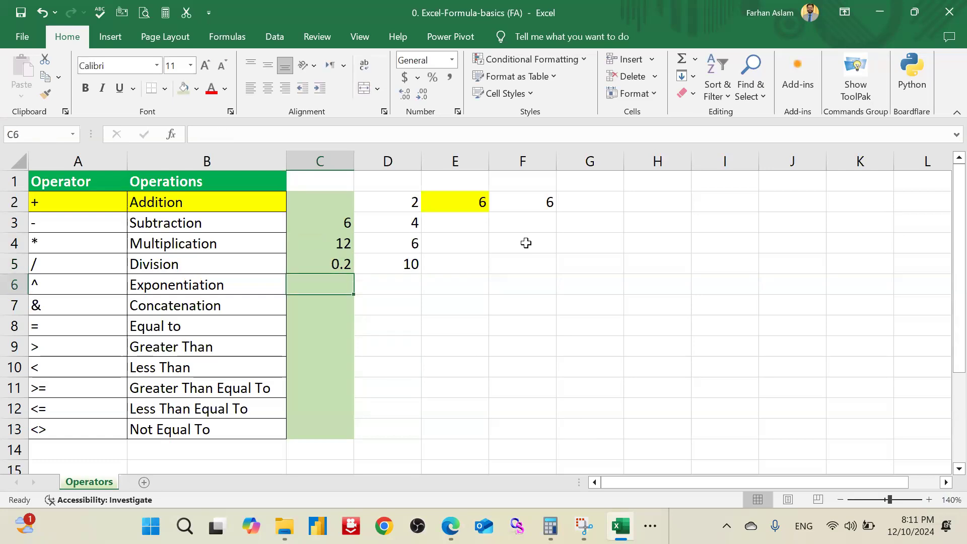
text(=)
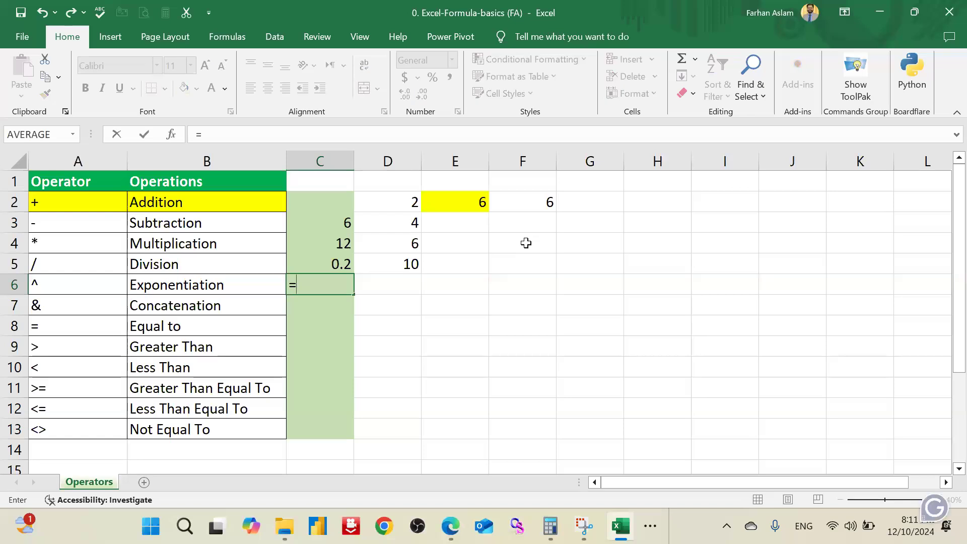
text(2)
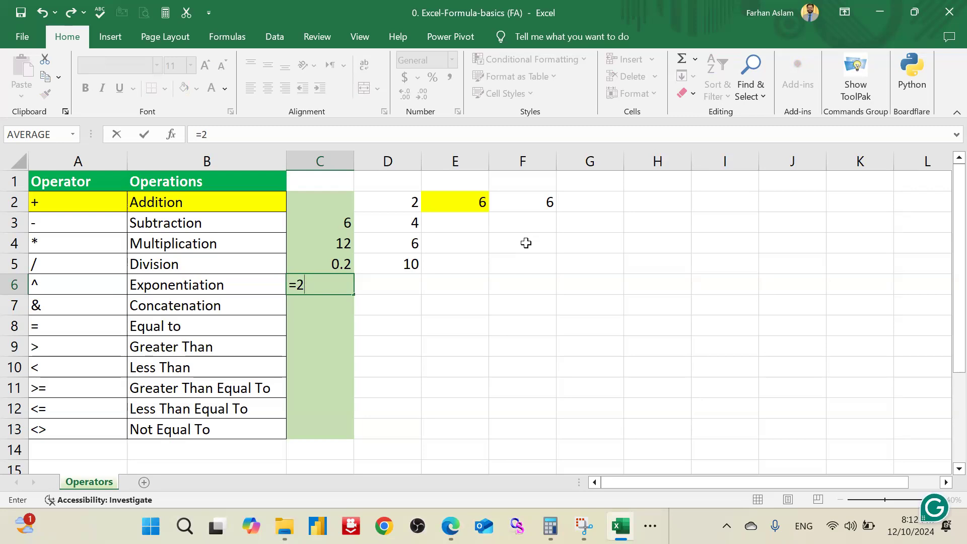
text(^5)
key(Return)
key(Up)
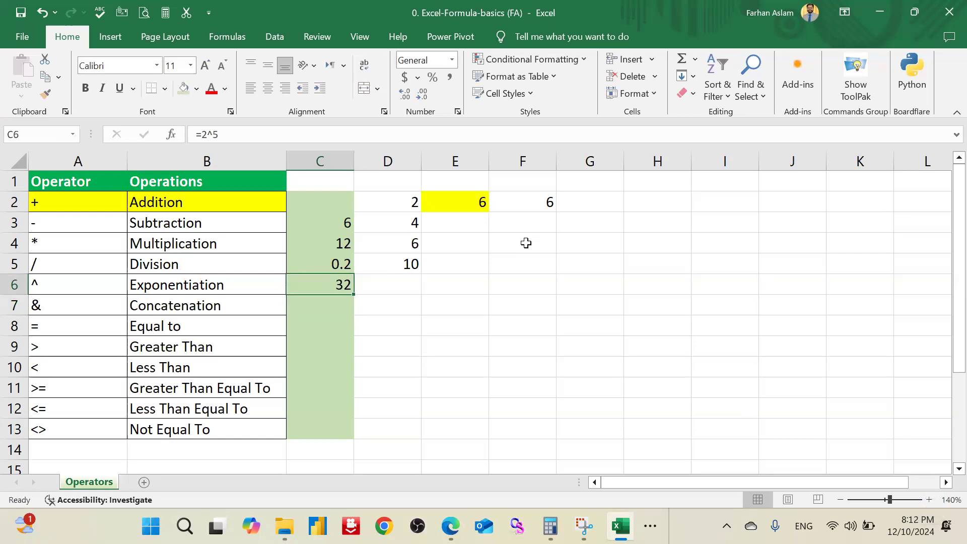
Step: Demonstrate concatenation in C7 by joining two typed numbers with the formula =2&5
key(Down)
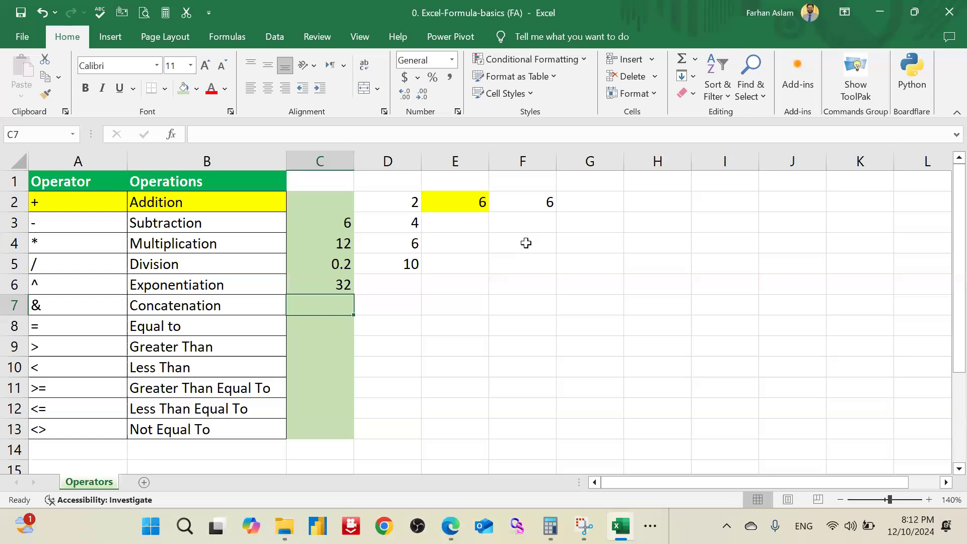
text(=)
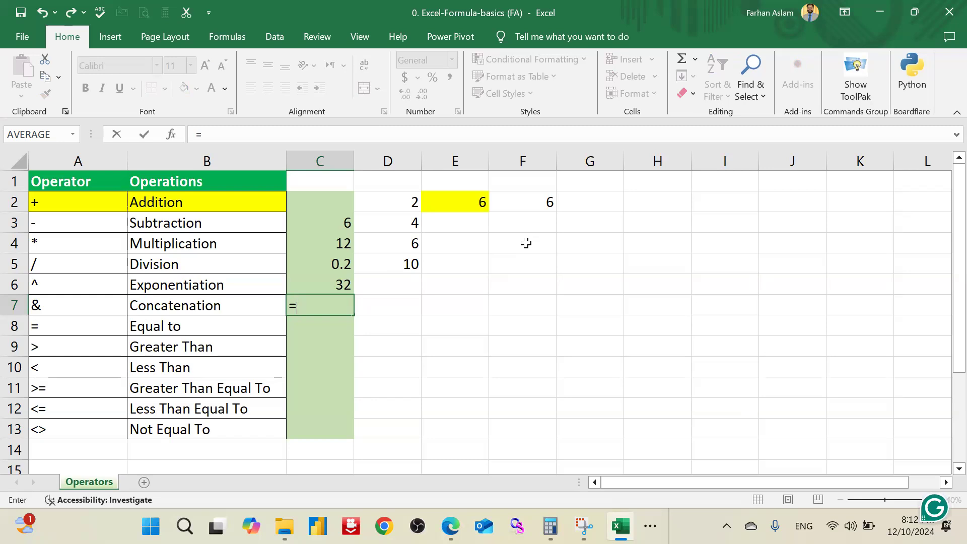
text(2&5)
key(Return)
key(Up)
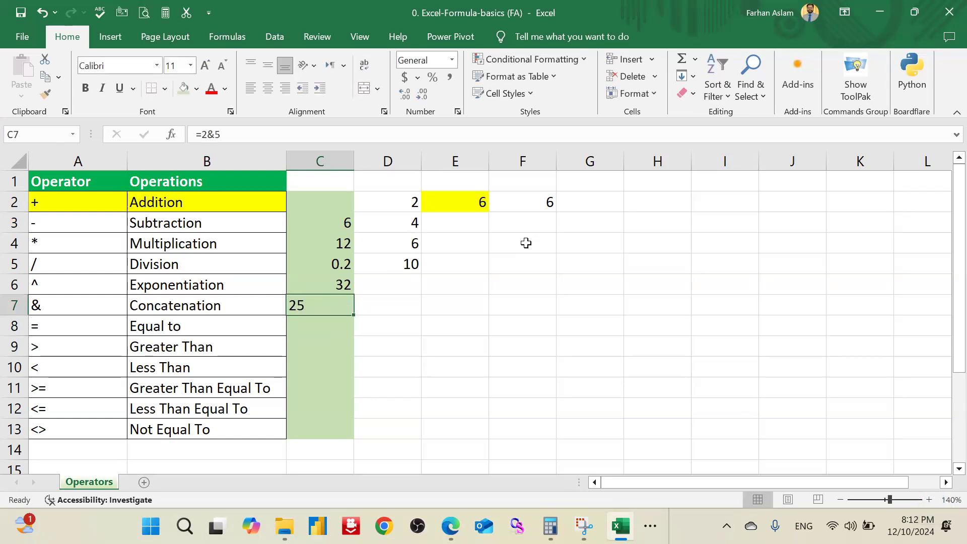
Step: Edit the concatenation formula in C7 to join larger numbers, making it =100&500
key(Right)
key(Left)
key(F2)
key(Left)
key(Left)
key(shift+Left)
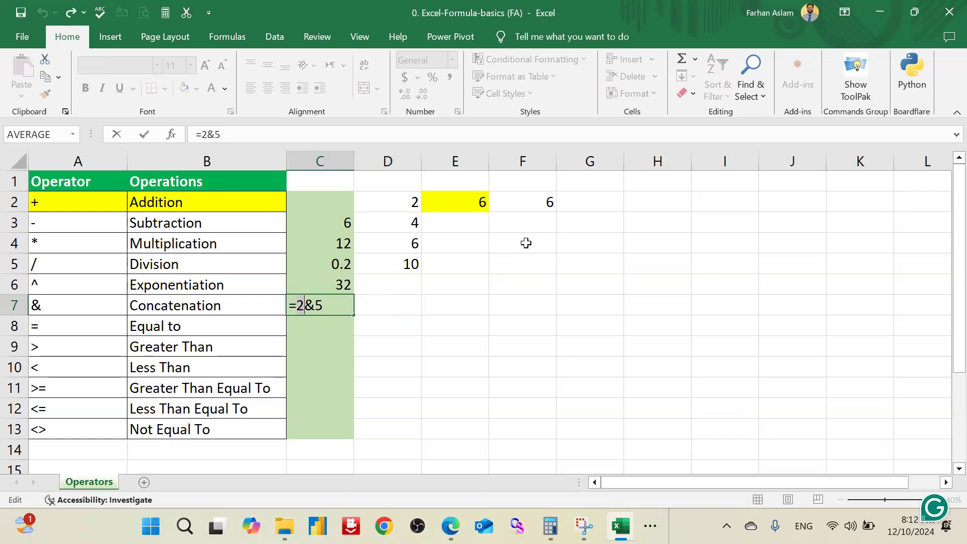
text(1005)
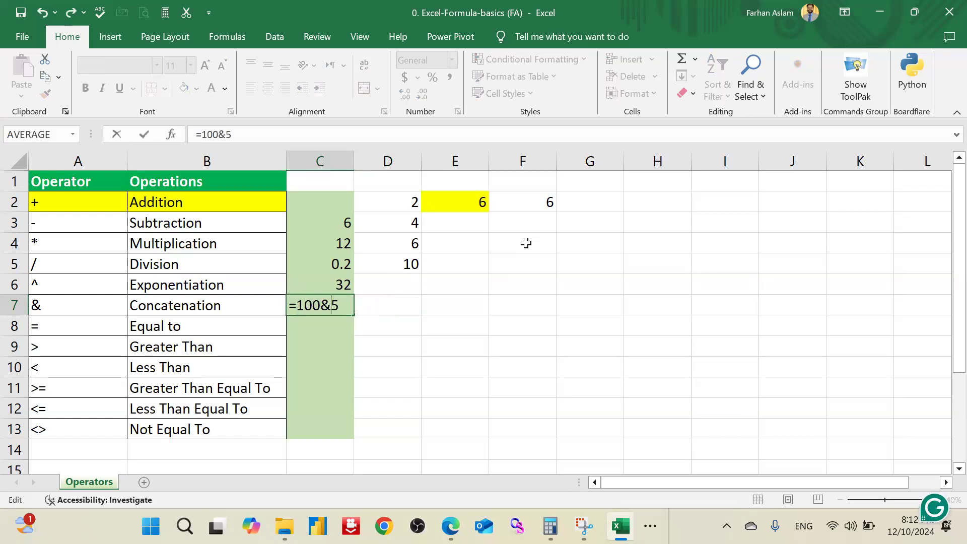
text(00)
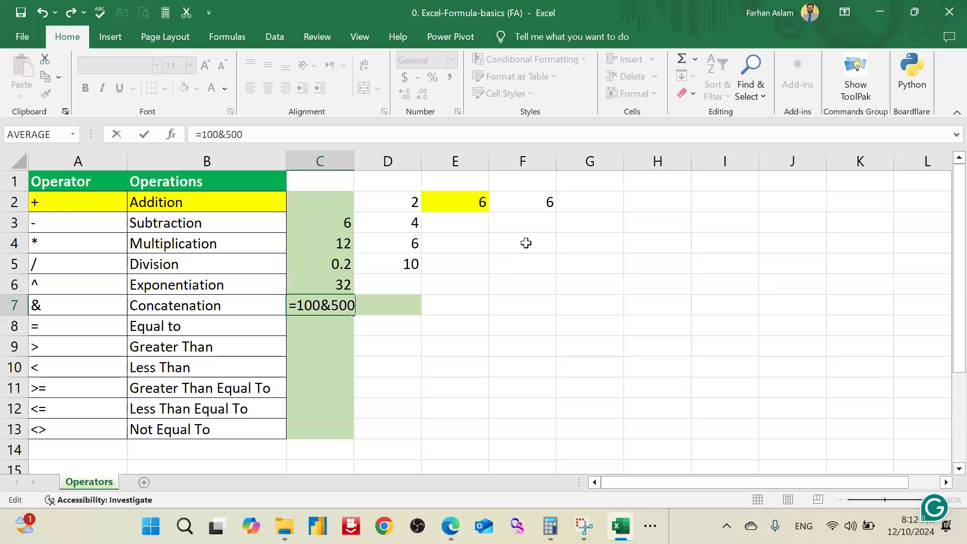
key(Return)
key(Up)
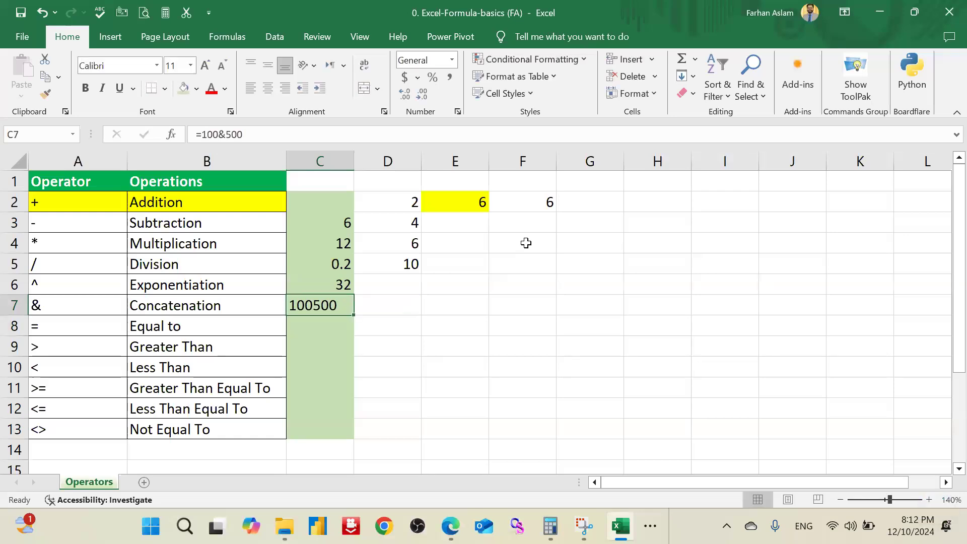
key(Left)
key(Left)
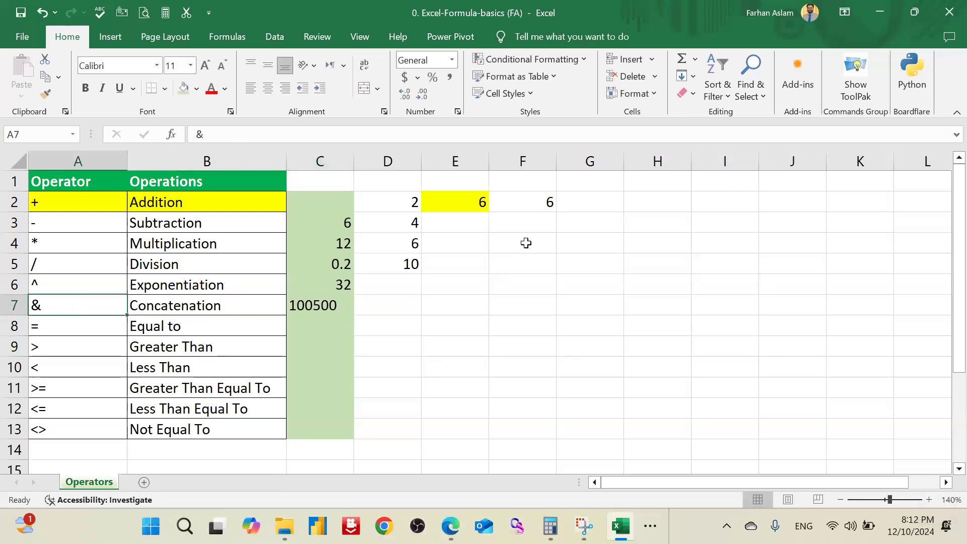
key(Right)
key(Left)
key(Right)
key(Right)
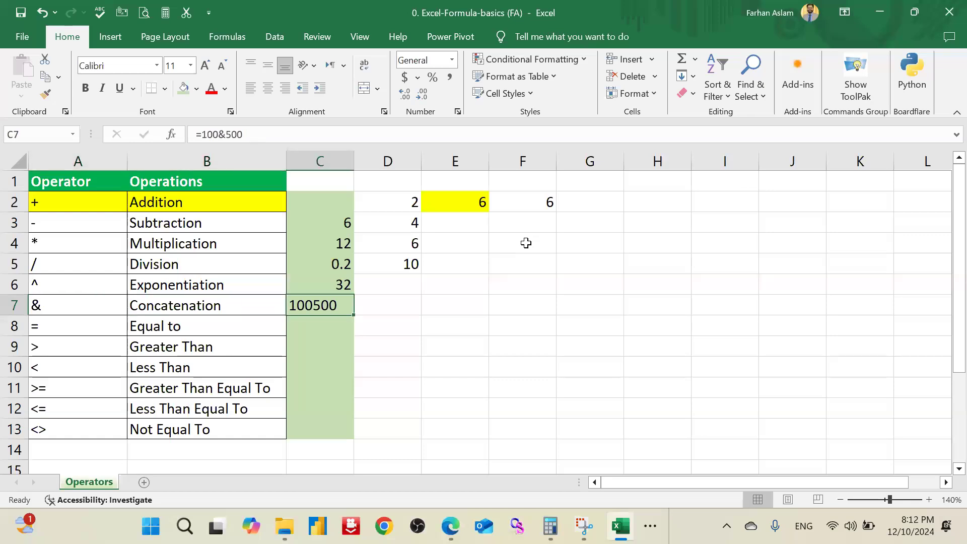
Step: Demonstrate the equal-to comparison in C8 by comparing two identical numbers with the formula =6=6
key(Down)
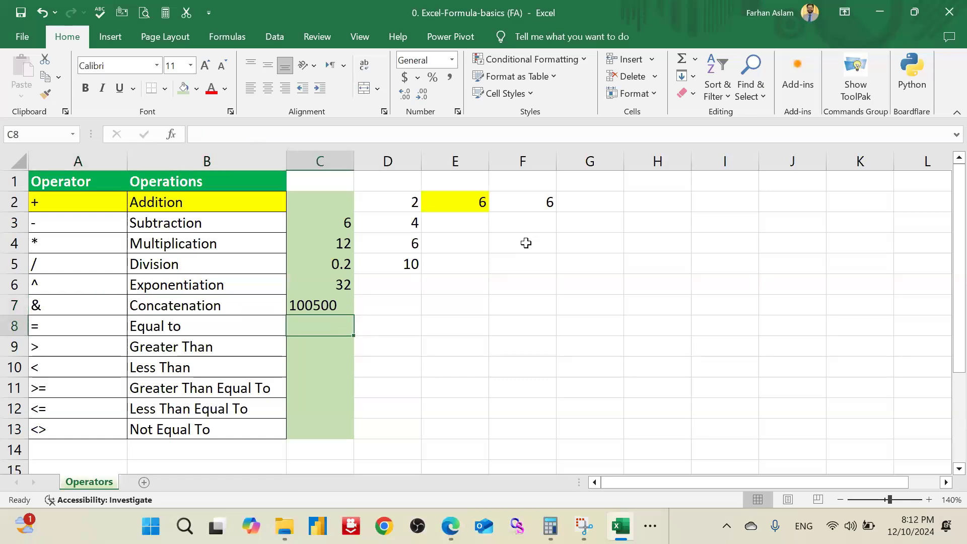
text(=6)
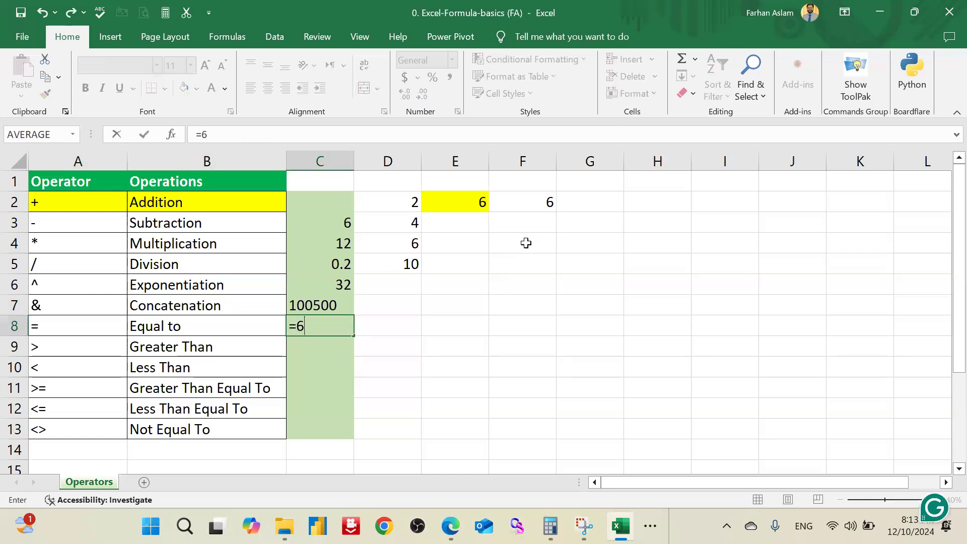
text(=6)
key(Return)
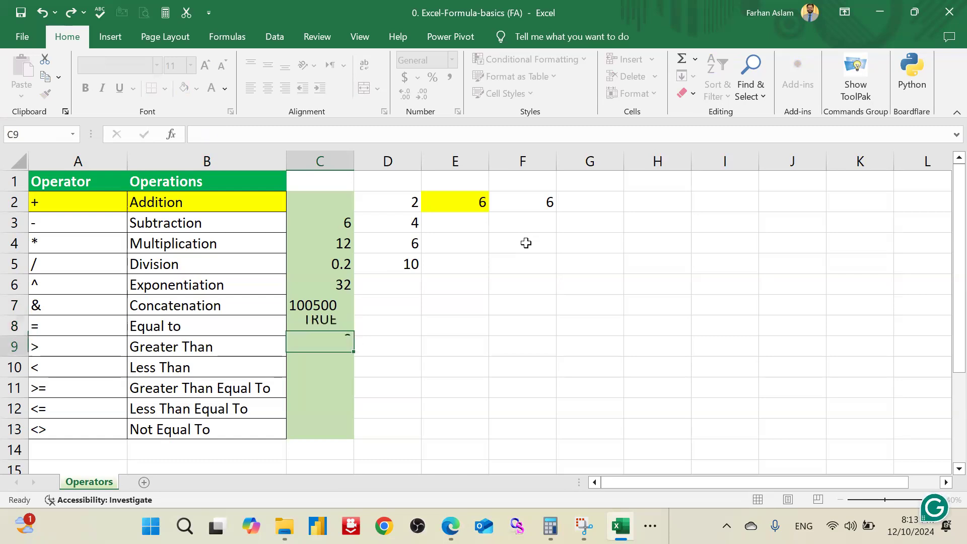
Step: Edit the equal-to formula in C8 to compare two different numbers, making it =6=7
key(Up)
key(F2)
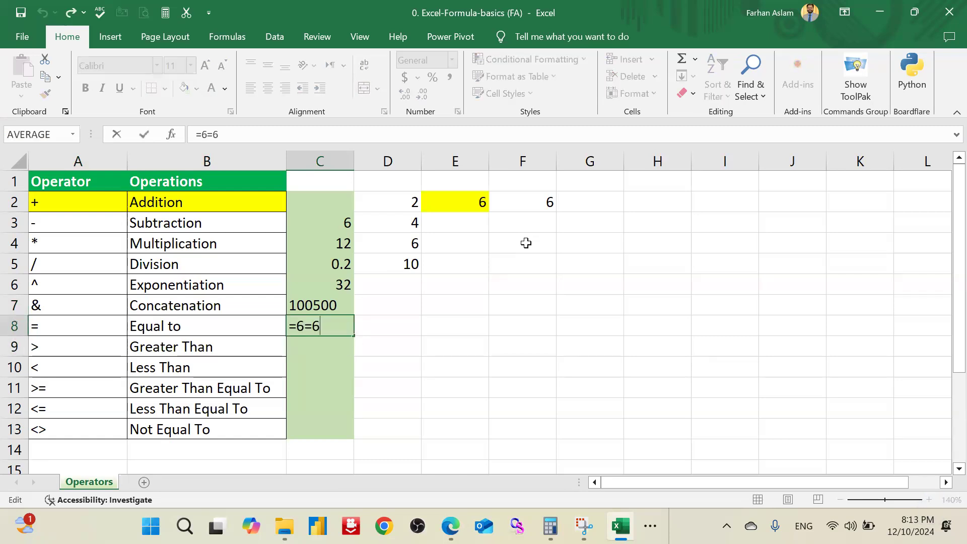
key(BackSpace)
key(Return)
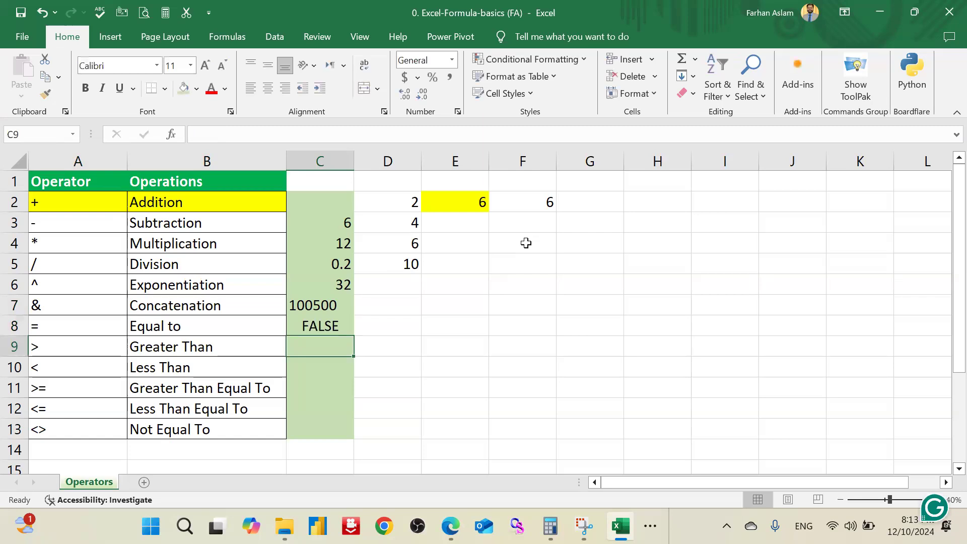
Step: Review the Equal to row and examine the parts of the comparison formula in C8 without changing it
key(Up)
key(Left)
key(Left)
key(Right)
key(Left)
key(Right)
key(Right)
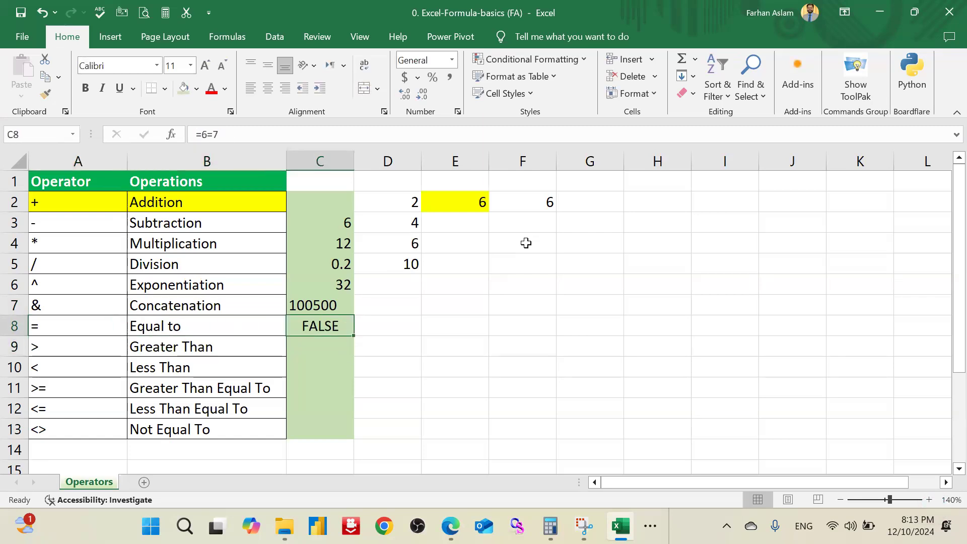
key(F2)
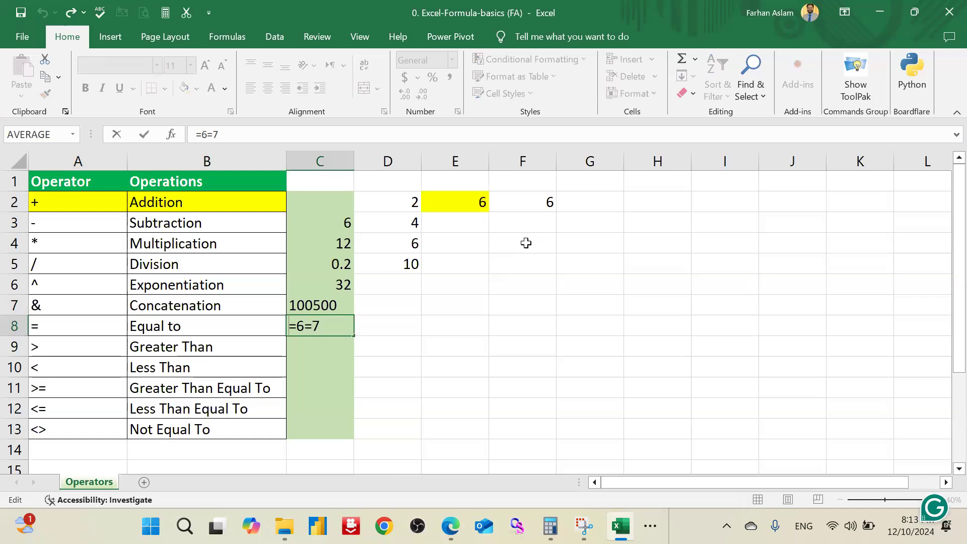
key(shift+Right)
key(Right)
key(Right)
key(Return)
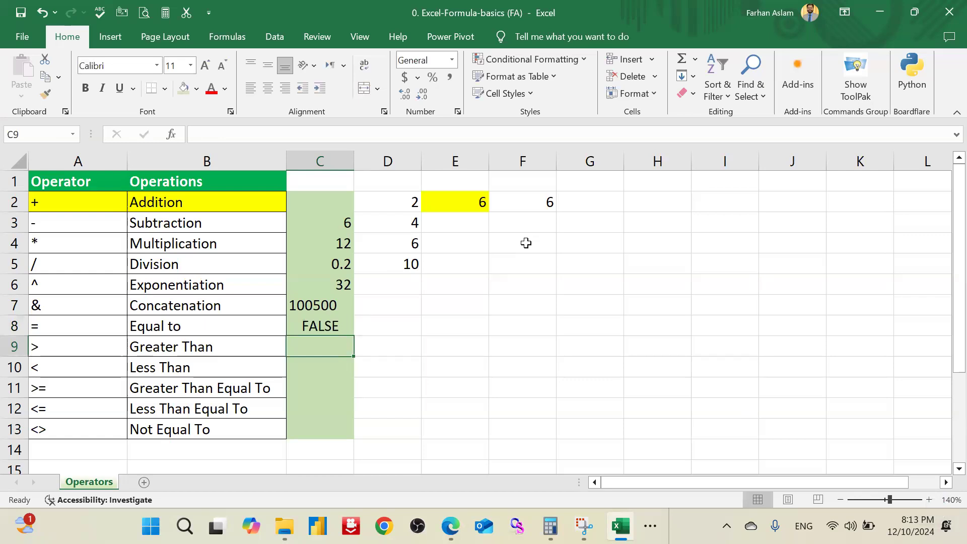
Step: Fill the comparison operator rows A8:B13, from Equal to down to Not Equal To, with a light blue theme colour
key(Up)
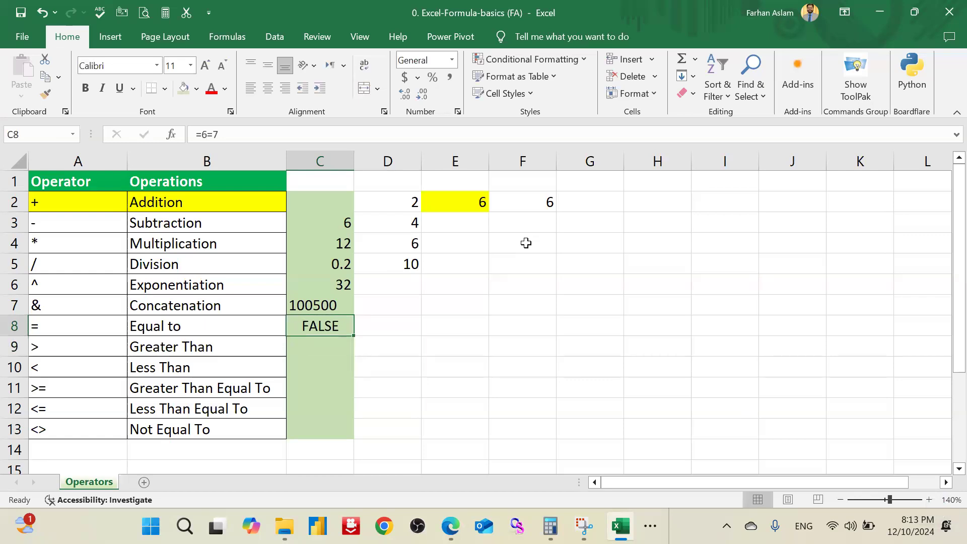
key(Left)
key(Left)
key(Right)
key(Left)
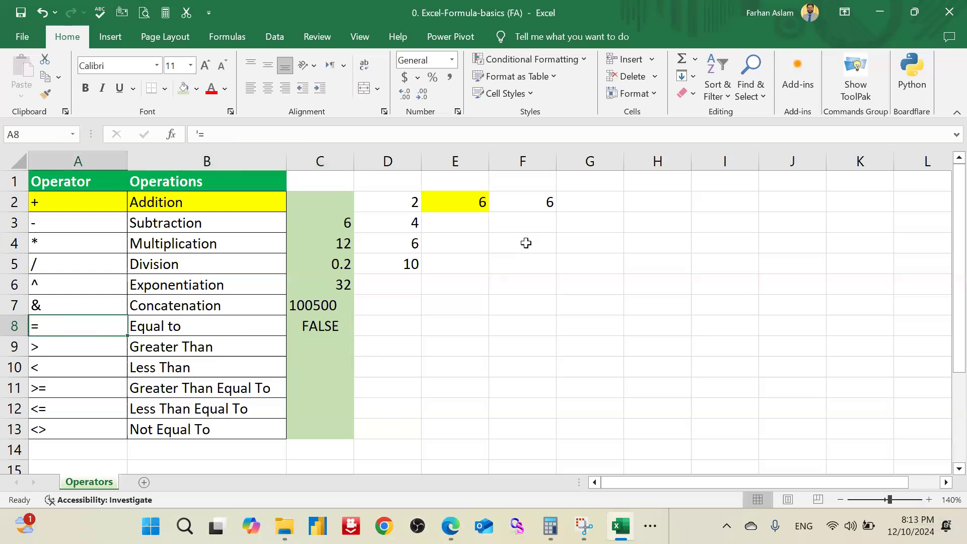
key(shift+Right)
key(shift+Down)
key(shift+Down)
key(shift+Down)
key(shift+Down)
key(shift+Down)
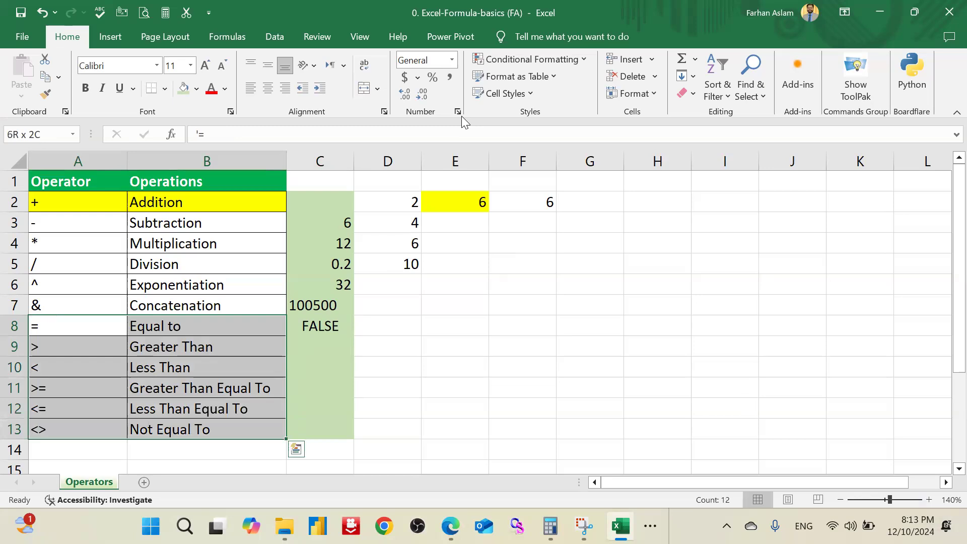
click(197, 90)
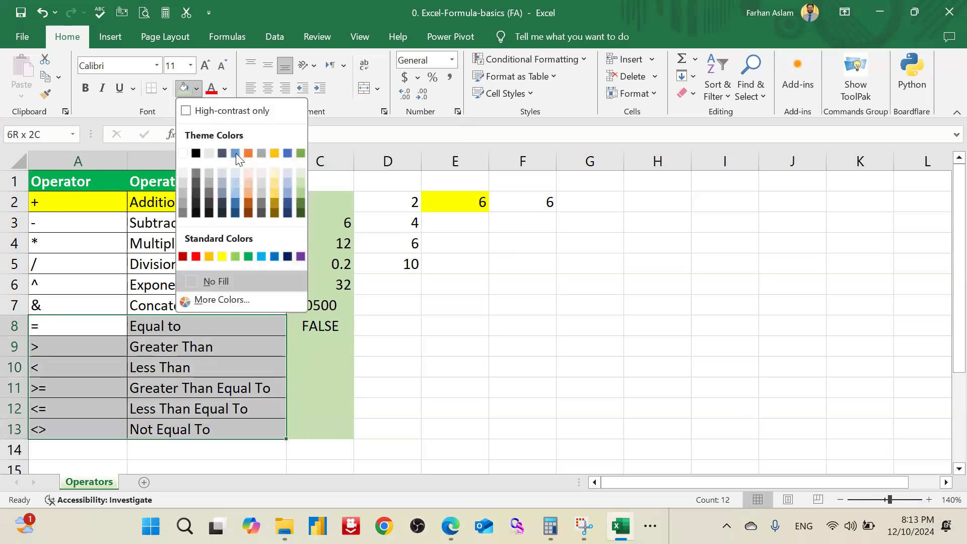
click(239, 182)
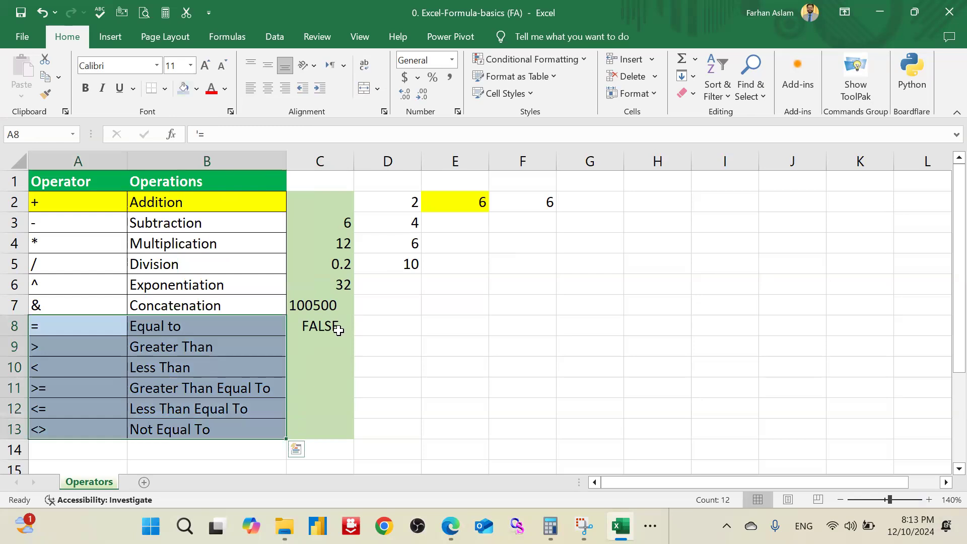
click(337, 327)
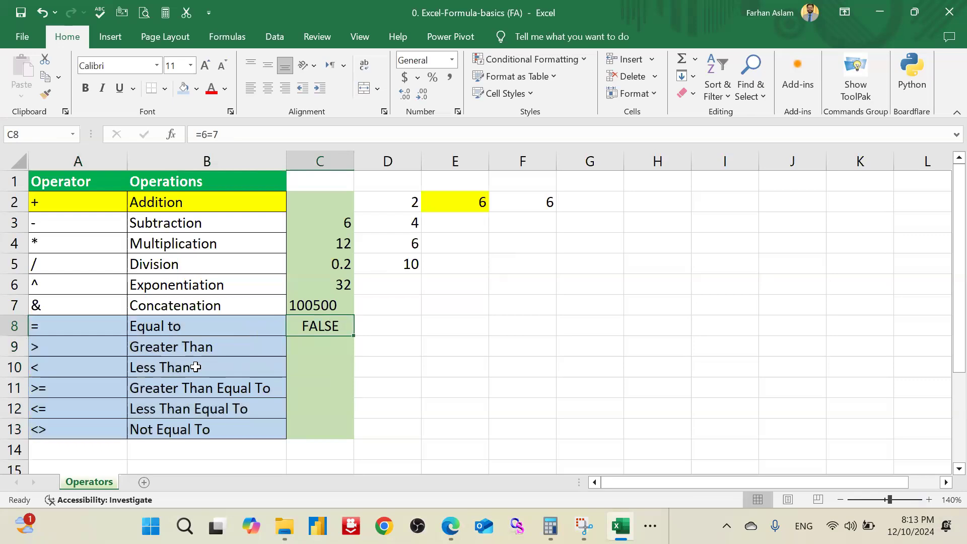
Step: Demonstrate the greater-than operator in C9 by comparing the last two column D numbers with the formula =D4>D5
drag(82, 328, 79, 427)
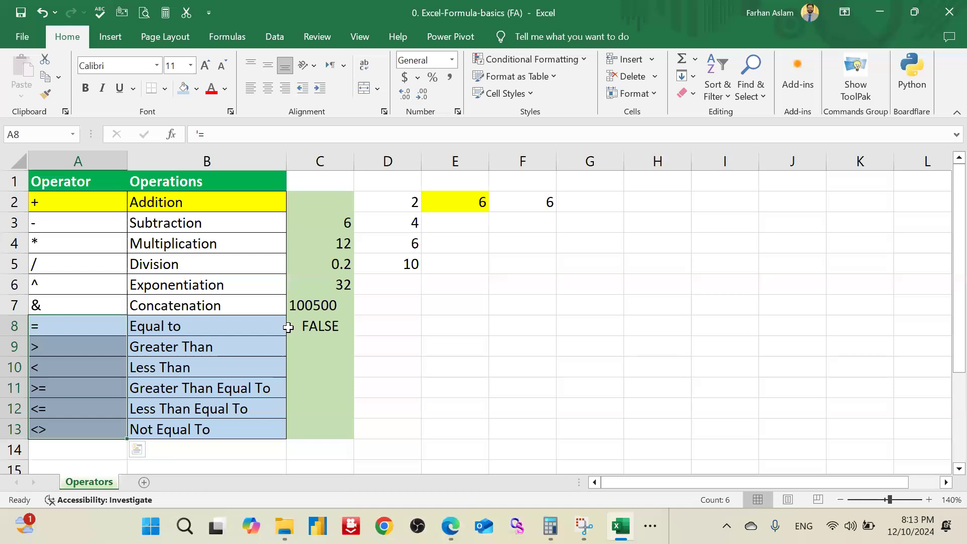
click(327, 339)
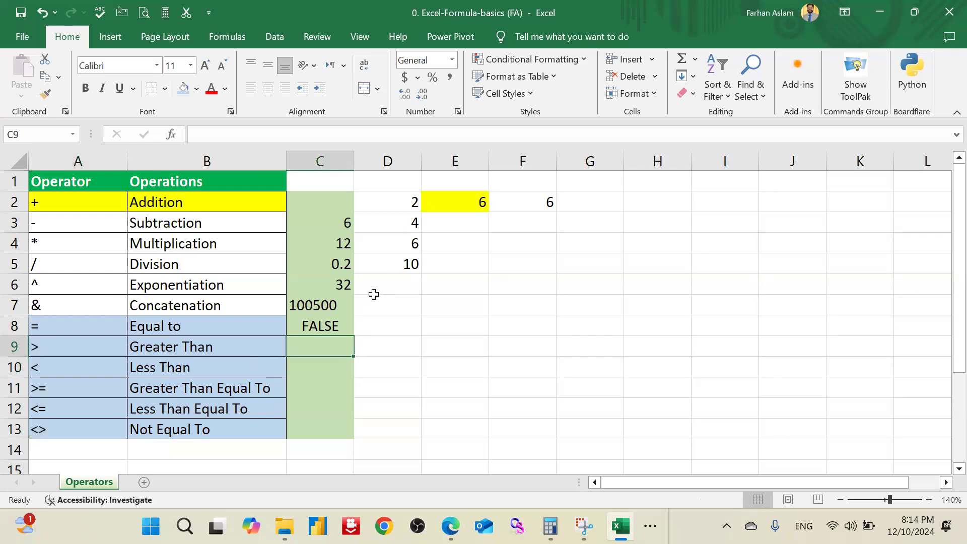
text(=)
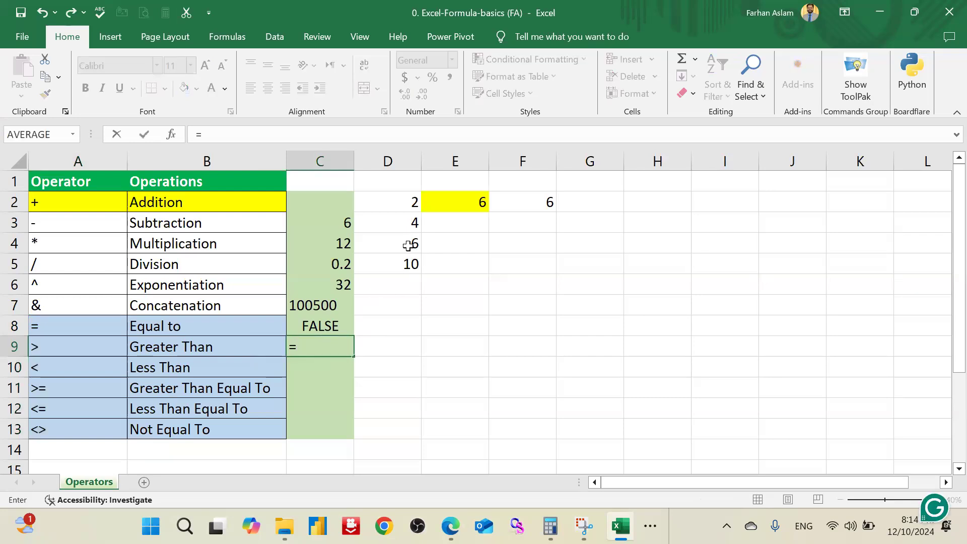
click(408, 245)
text(>)
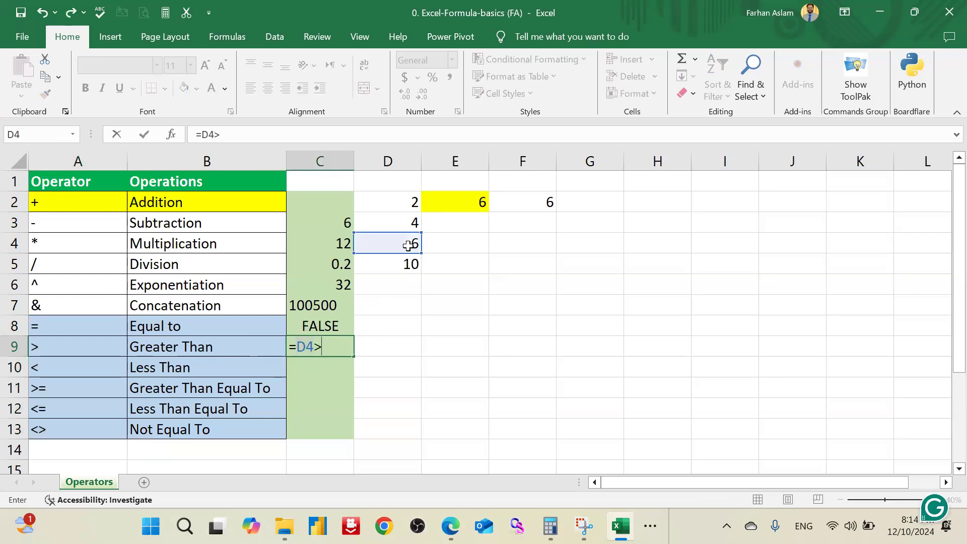
click(405, 258)
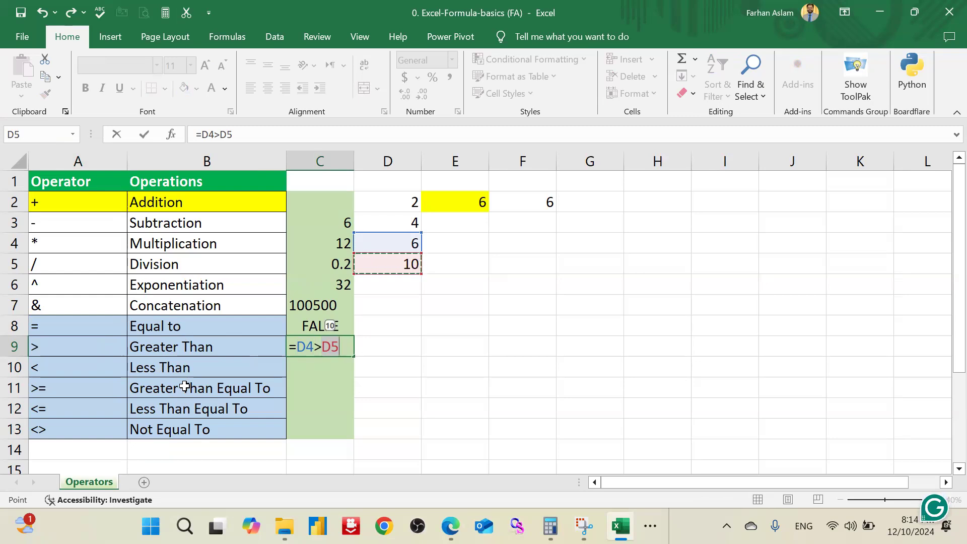
key(Return)
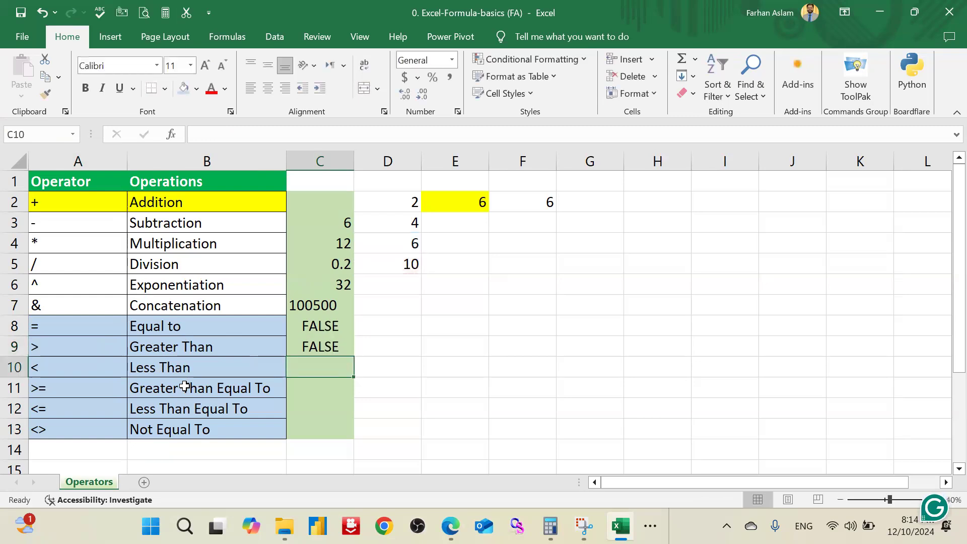
click(323, 348)
Step: Demonstrate the less-than operator in C10 by comparing the last two column D numbers with the formula =D4<D5
click(327, 367)
text(=)
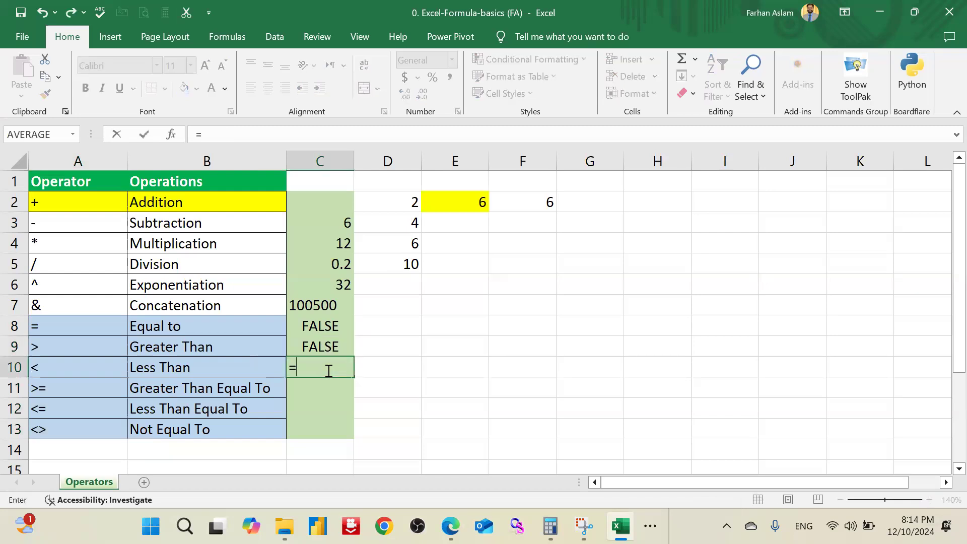
click(410, 244)
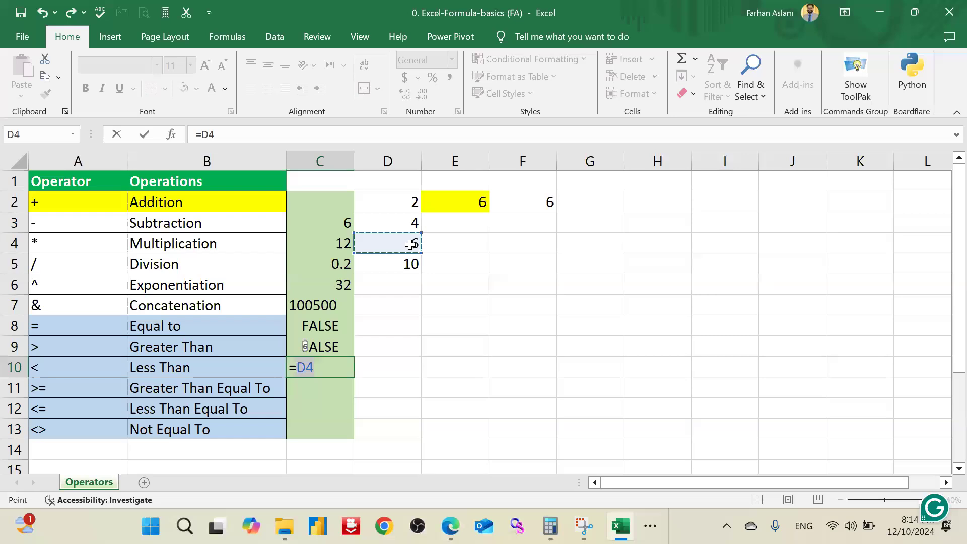
text(<)
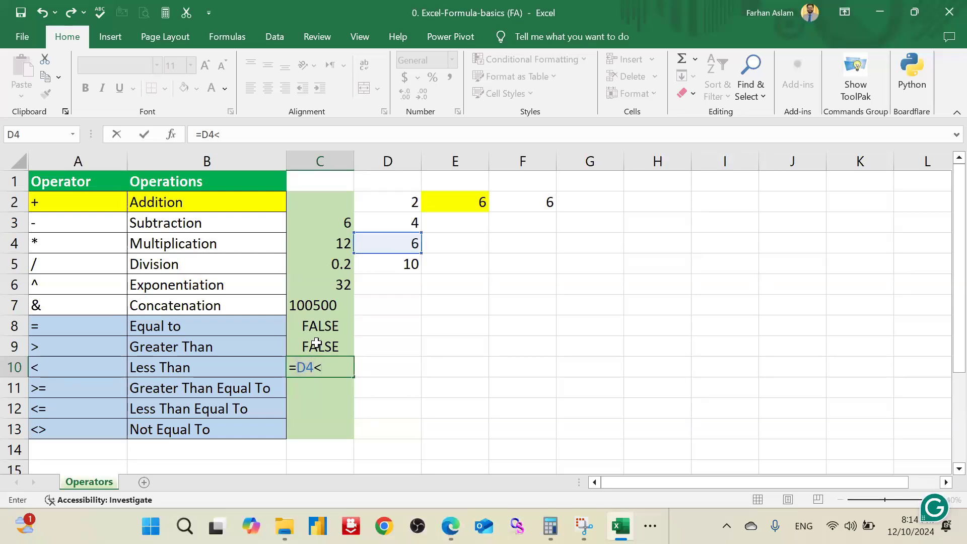
click(399, 265)
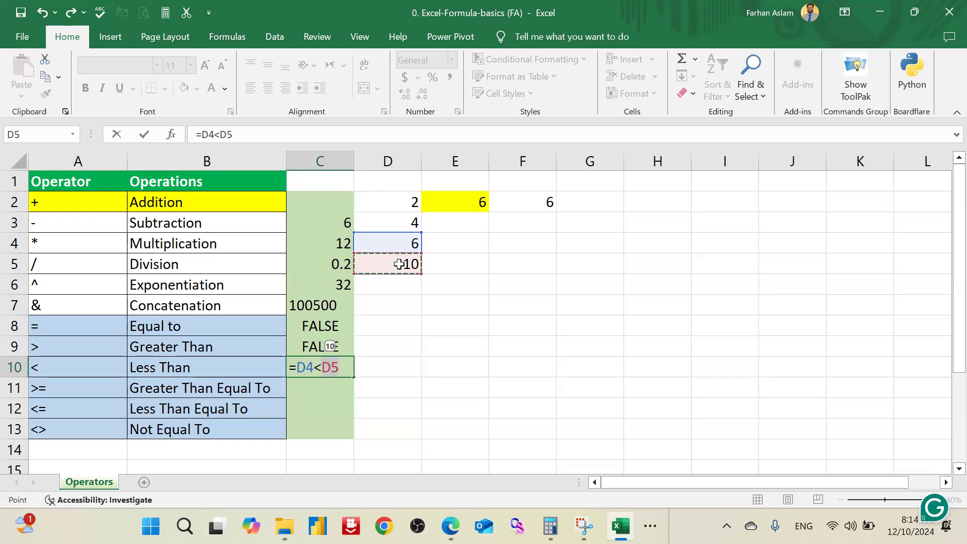
key(Return)
click(324, 369)
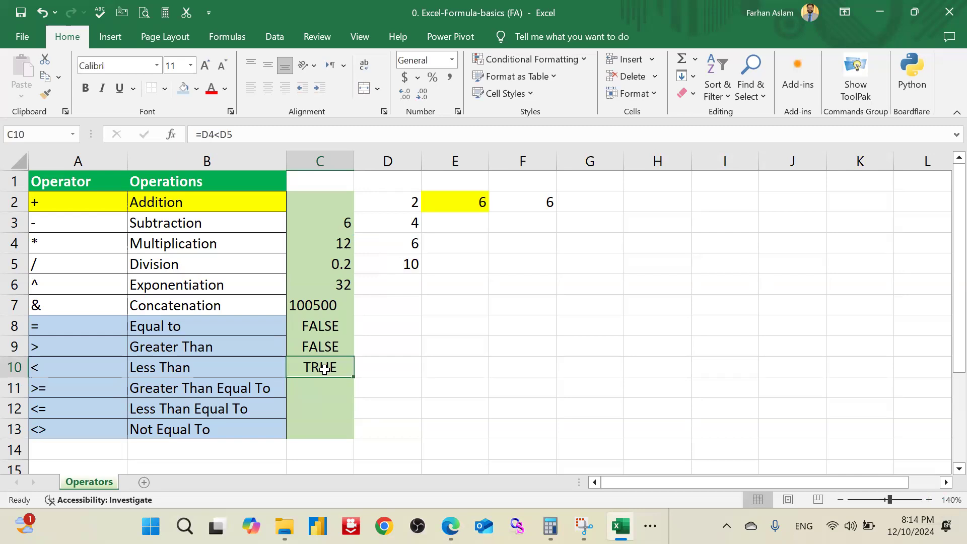
Step: Demonstrate the greater-than-or-equal-to operator in C11 with typed numbers, using the formula =5.1>=5
click(316, 389)
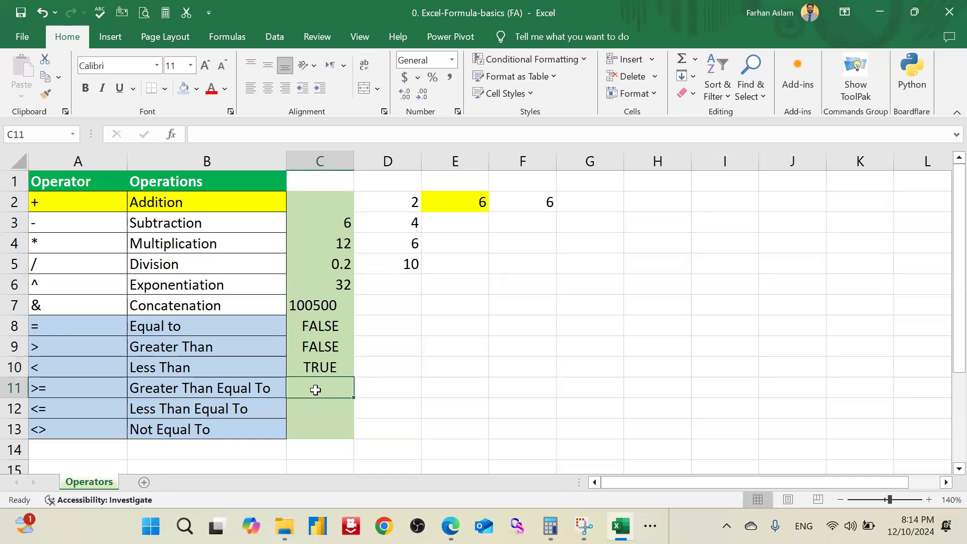
text(=)
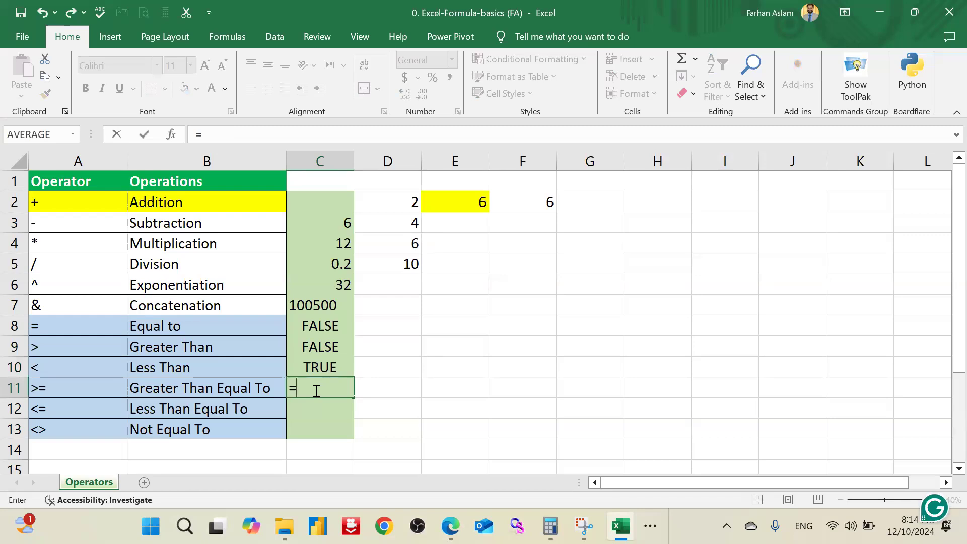
text(5.1)
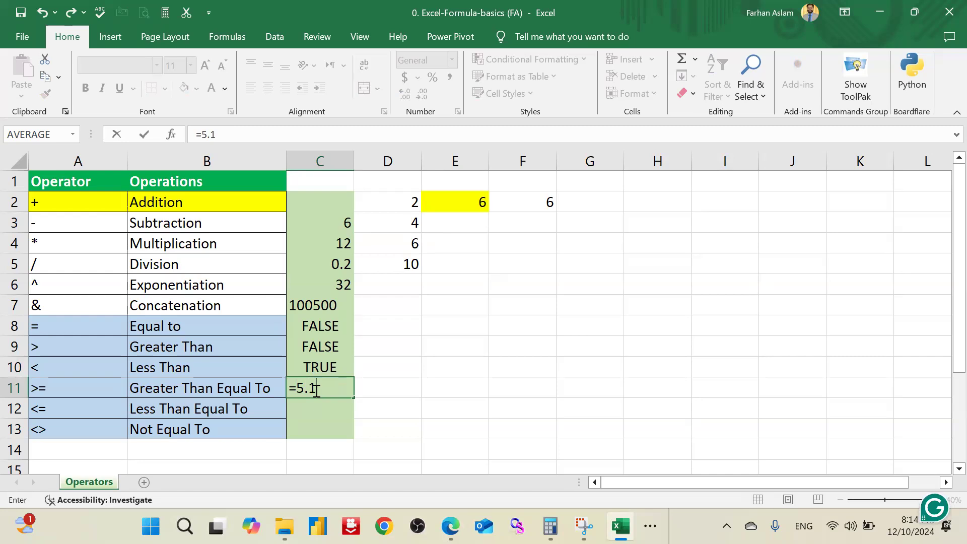
text(>=5)
key(Return)
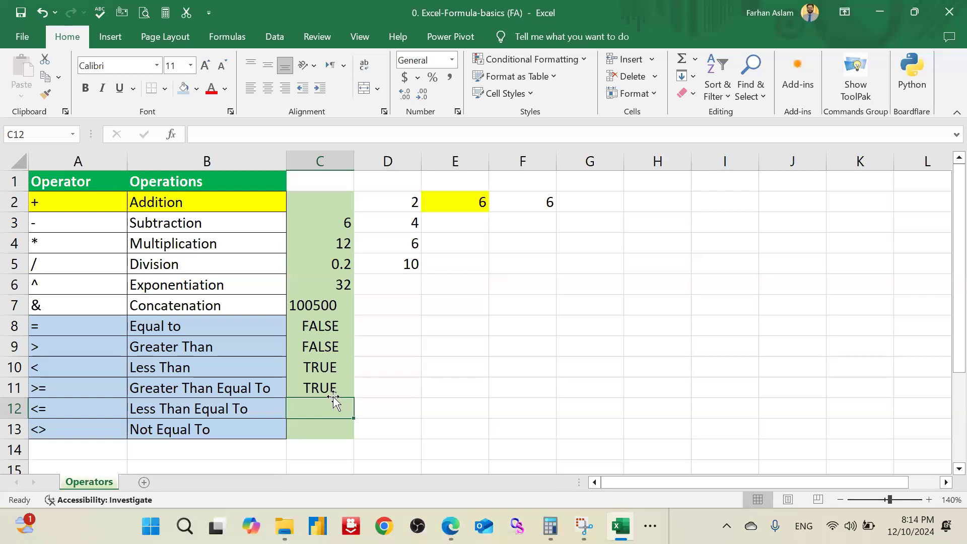
Step: Demonstrate the less-than-or-equal-to operator in C12 with the formula =10<=11, and review the entered formula
double_click(330, 411)
text(=)
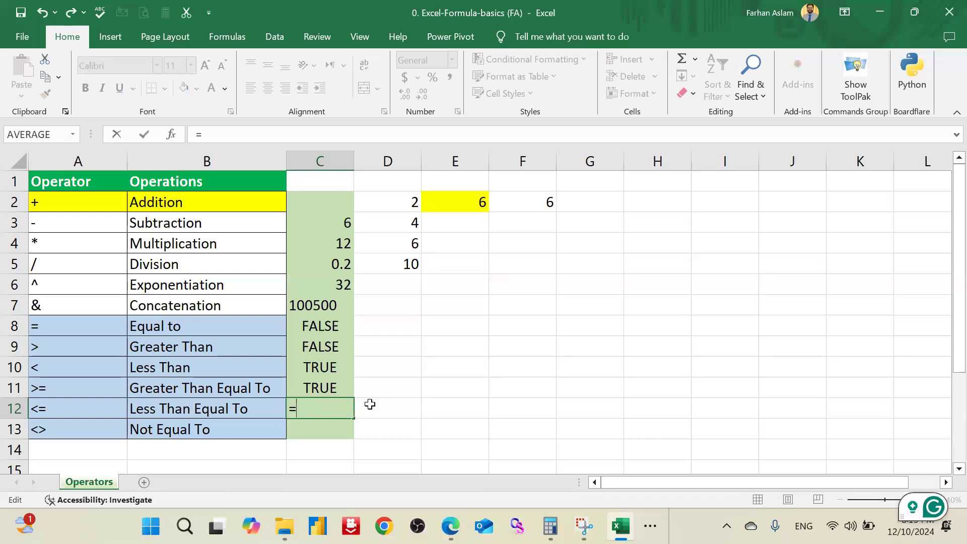
text(10)
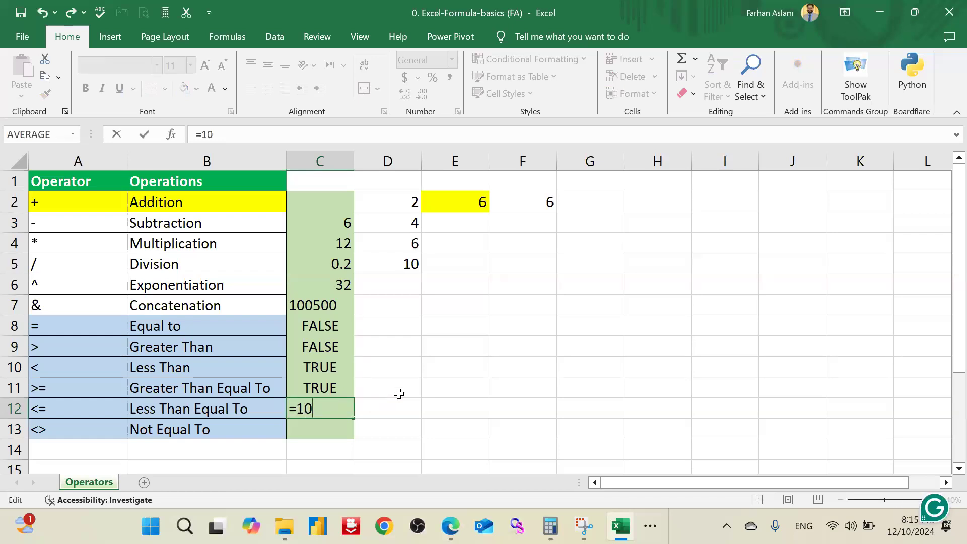
text(<=11)
key(Return)
key(Up)
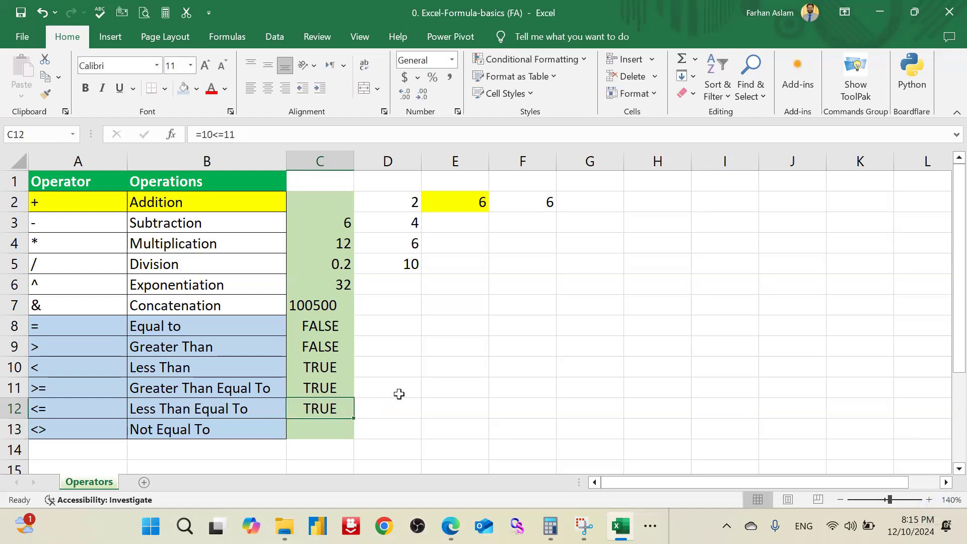
key(F2)
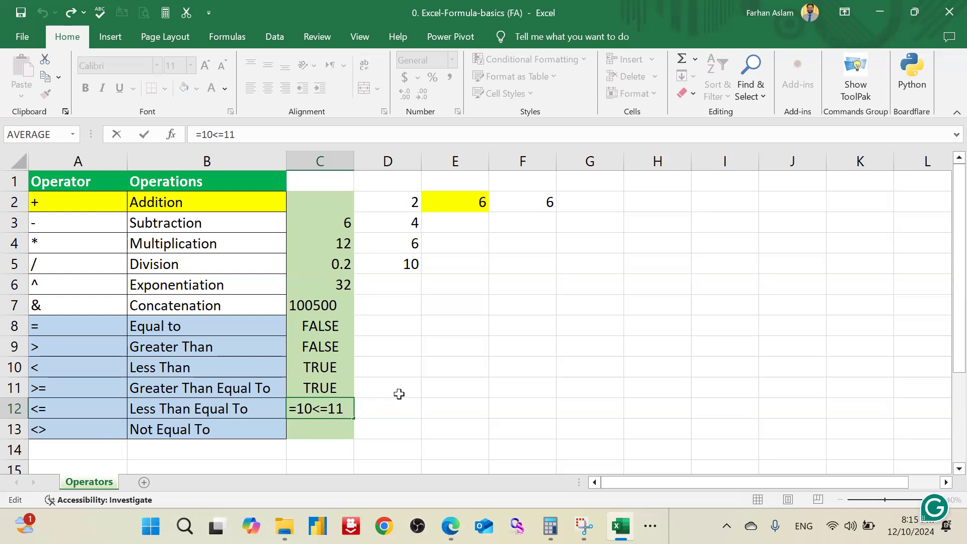
key(Return)
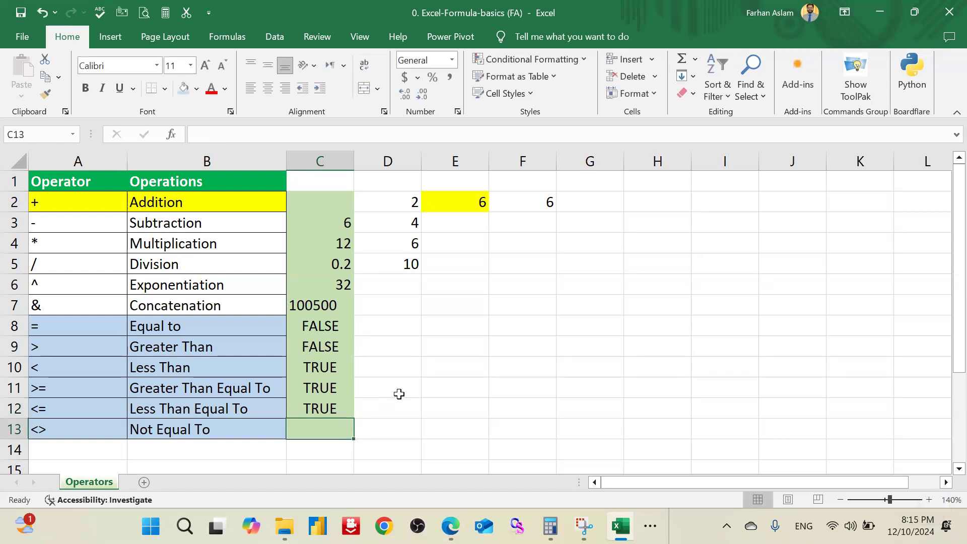
Step: Demonstrate the not-equal-to operator in C13 with typed numbers, using the formula =3<>4
text(=)
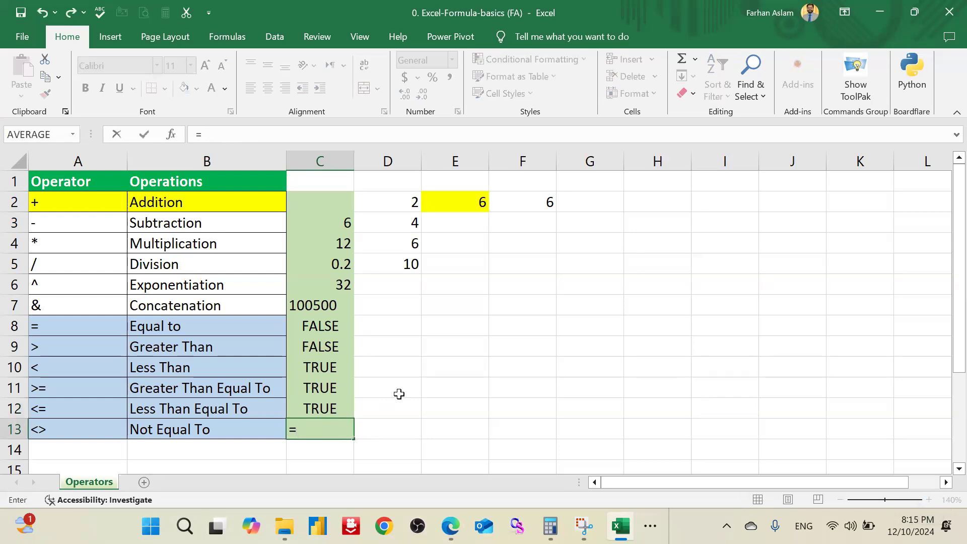
text(3<)
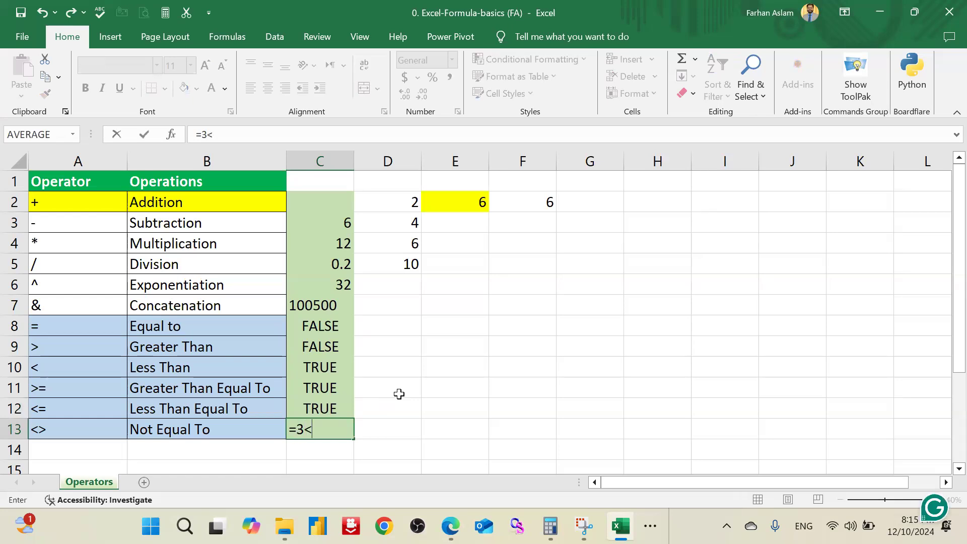
text(>4)
key(Return)
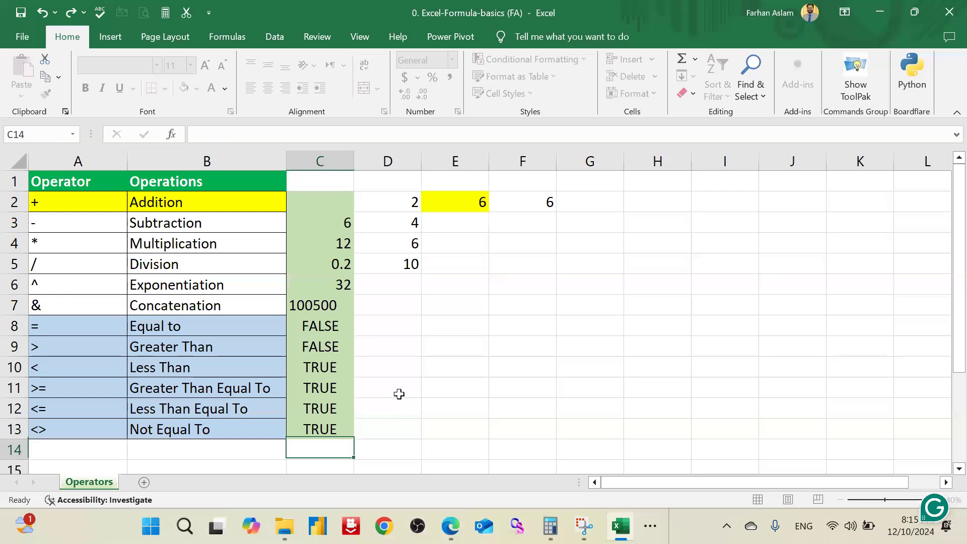
Step: Review the completed operator table, selecting all operator symbols in A2:A13 and clearing the selection at the end
key(Up)
key(Left)
key(Right)
key(Left)
key(Left)
key(Right)
key(Up)
key(Up)
key(Up)
key(Up)
key(Up)
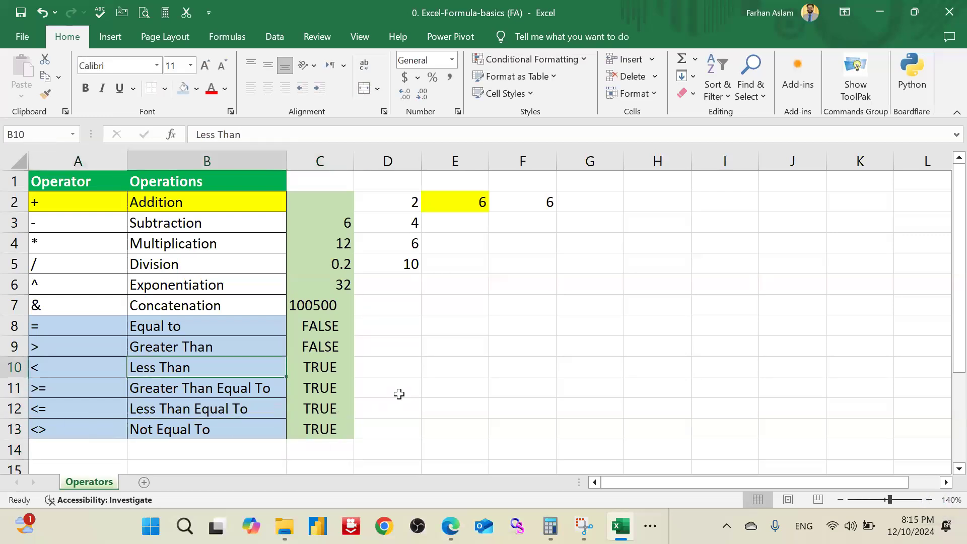
key(Left)
key(Up)
key(Up)
key(Up)
key(Up)
key(Up)
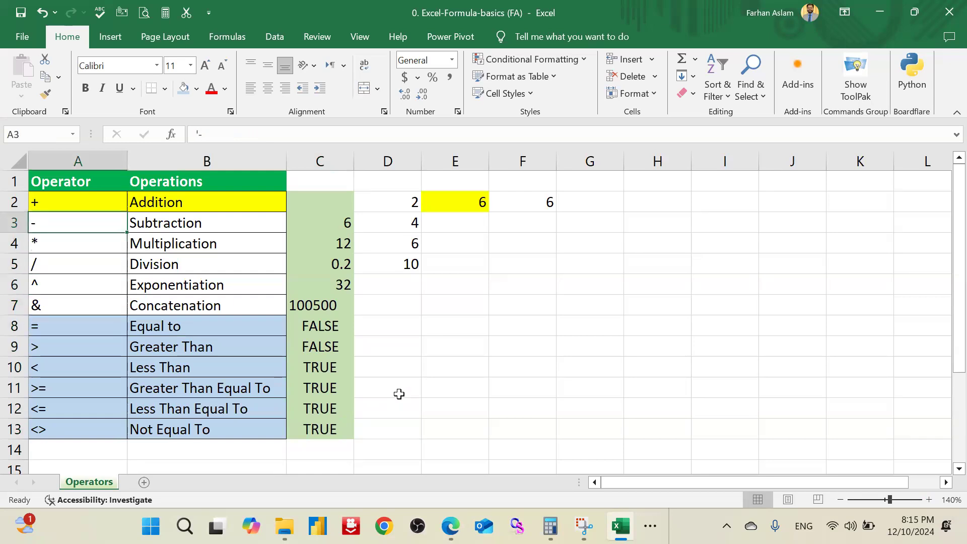
key(shift+Up)
key(shift+Down)
key(shift+Down)
key(shift+Down)
key(shift+Down)
key(shift+Down)
key(shift+Down)
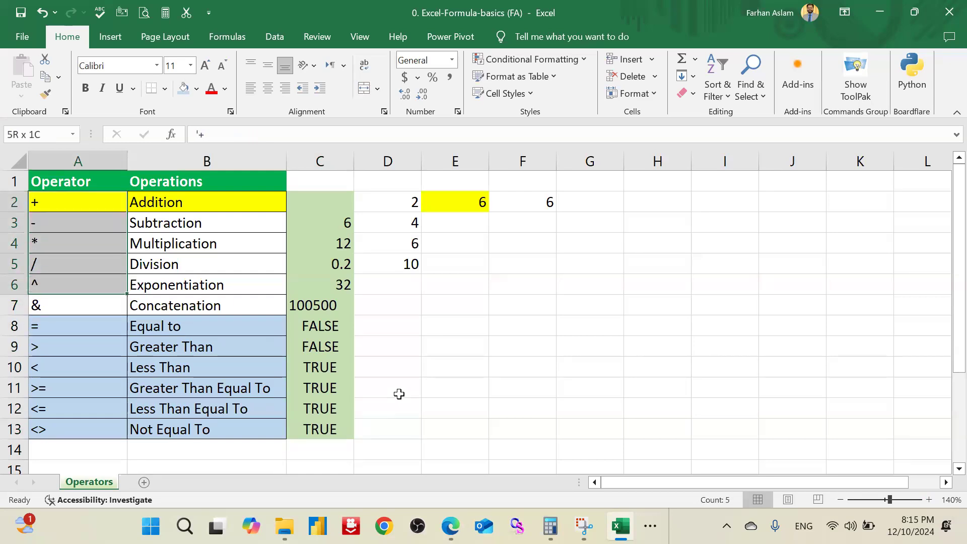
key(shift+Down)
key(shift+Down)
key(shift+Down)
key(shift+Down)
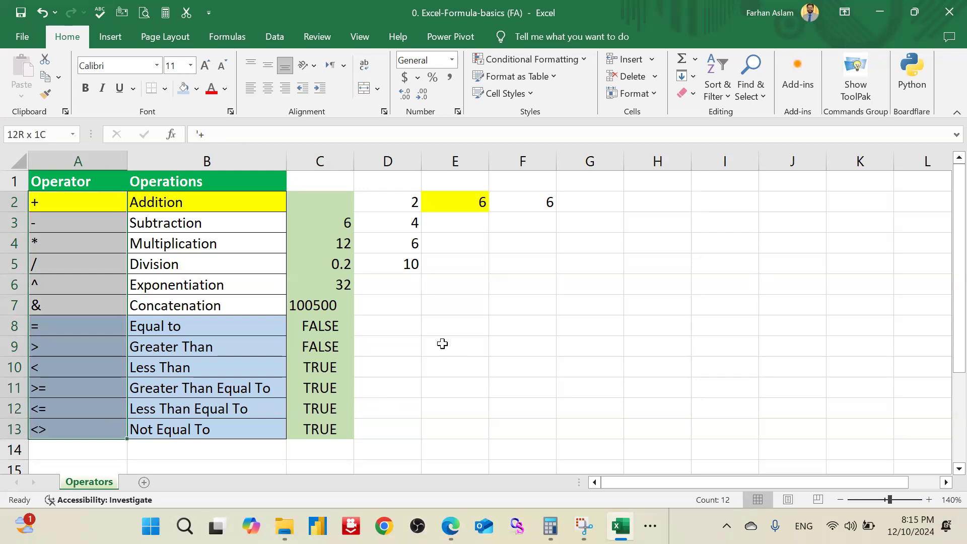
click(382, 290)
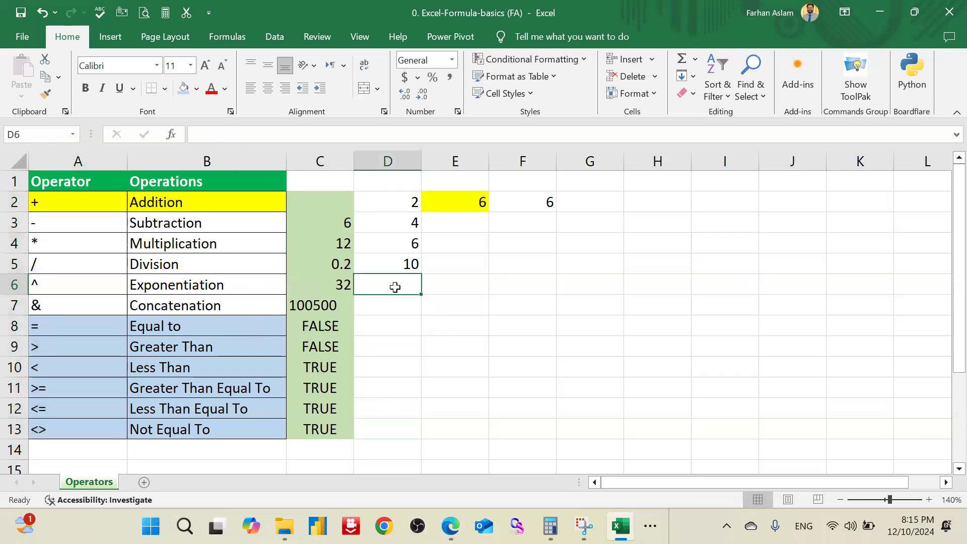
click(492, 299)
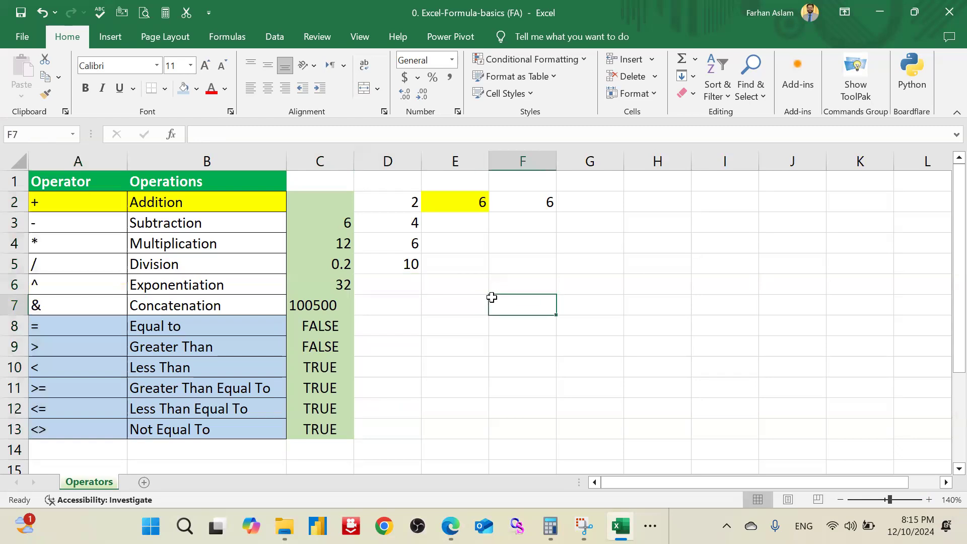
Step: Save and close the formula basics workbook, and open the workbook 1. Math-Formulas (FA) from the Formula folder
click(20, 14)
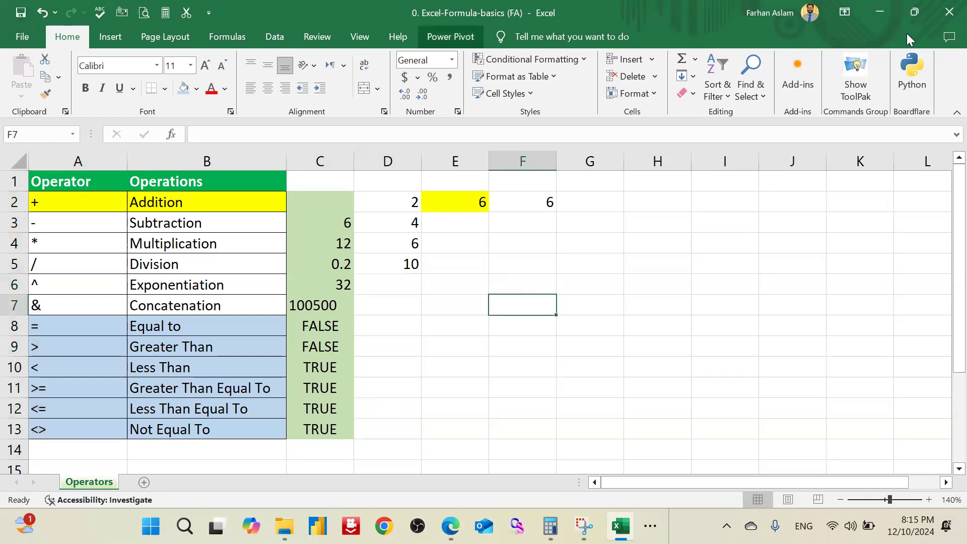
click(948, 13)
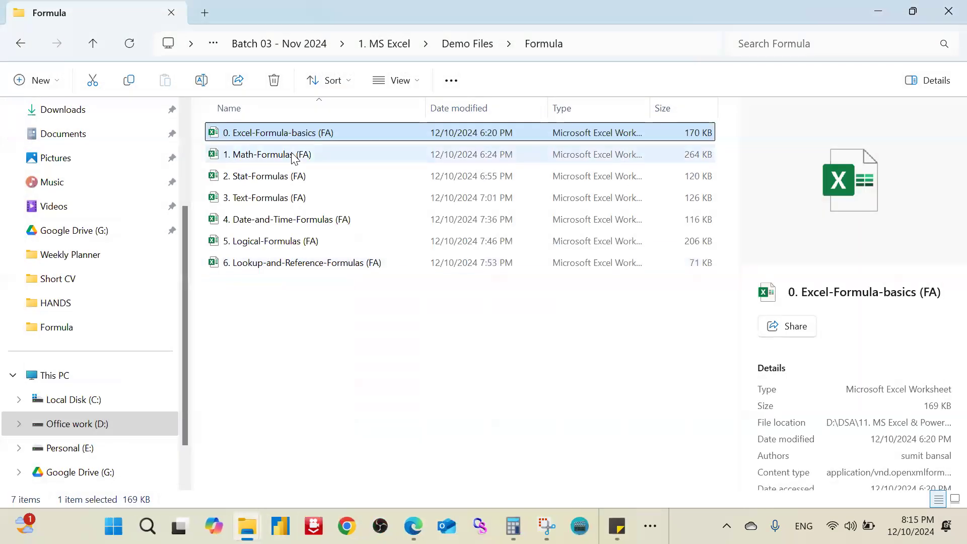
click(293, 157)
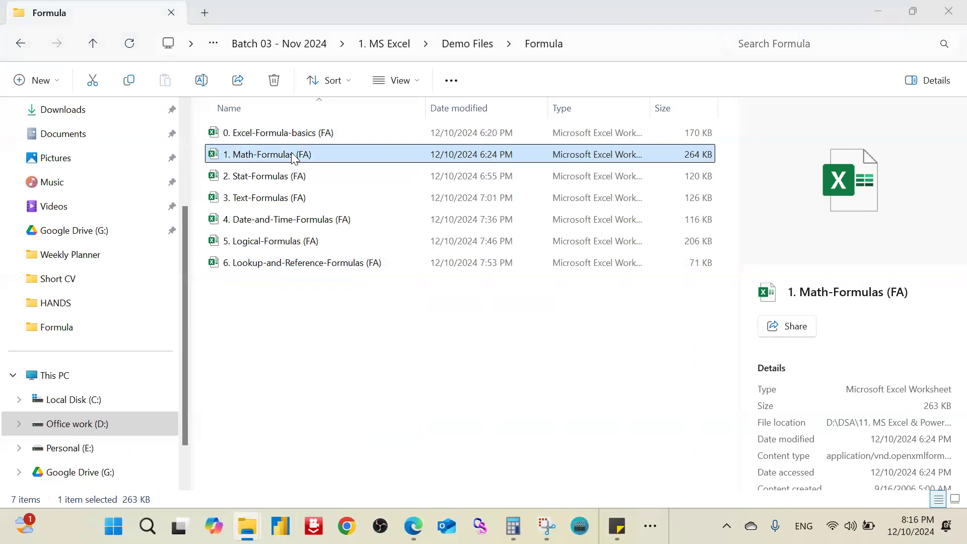
double_click(293, 156)
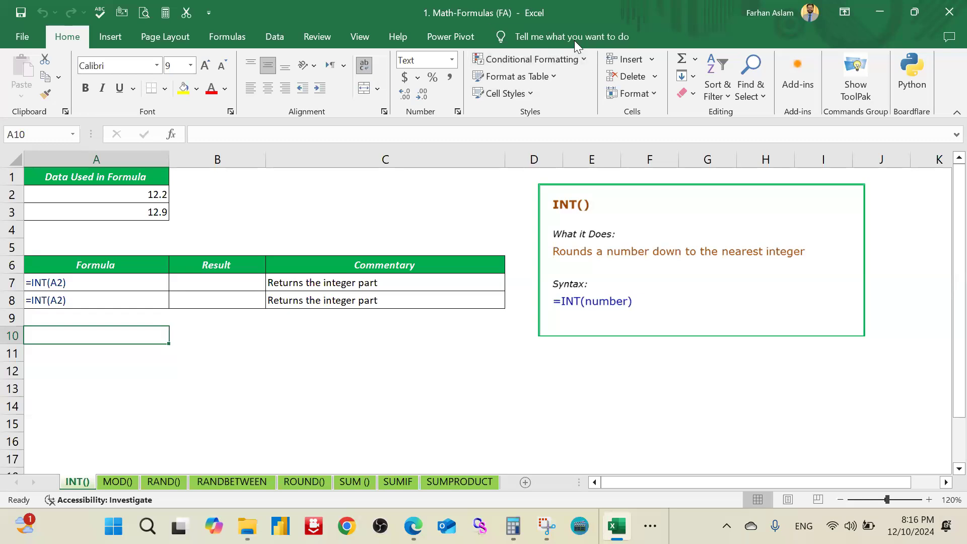
drag(577, 15, 606, 59)
double_click(605, 58)
click(198, 378)
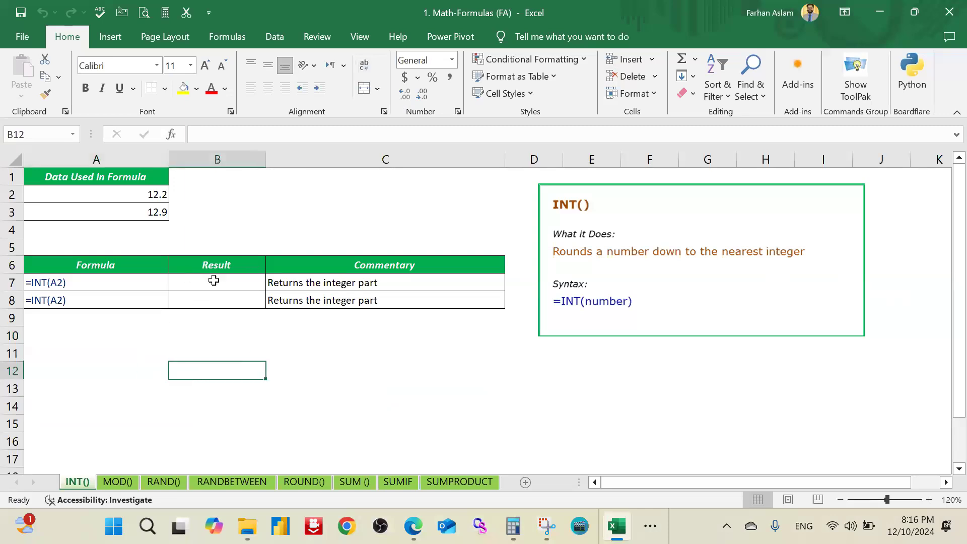
Step: Return the integer part of the first data value in result cell B7 with the formula =INT(A2)
click(211, 285)
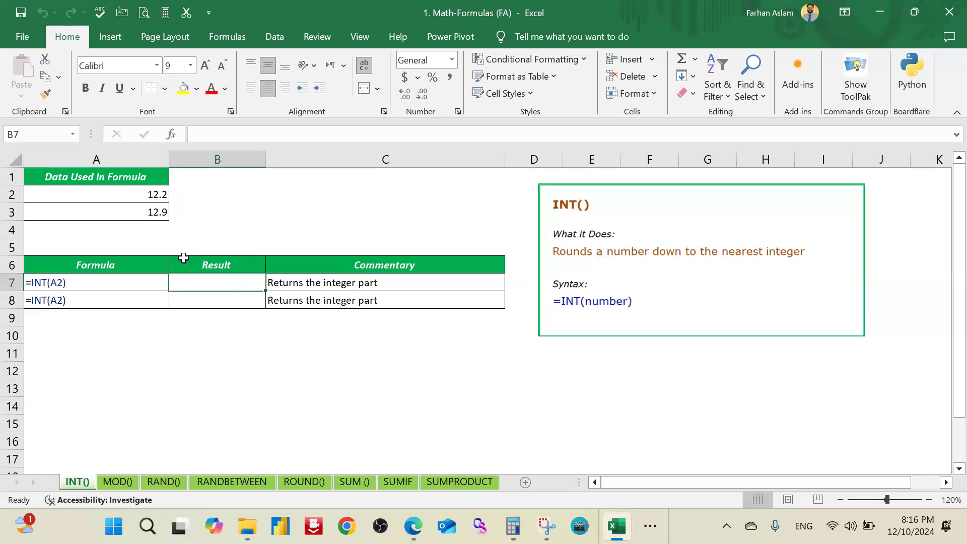
drag(158, 198, 159, 204)
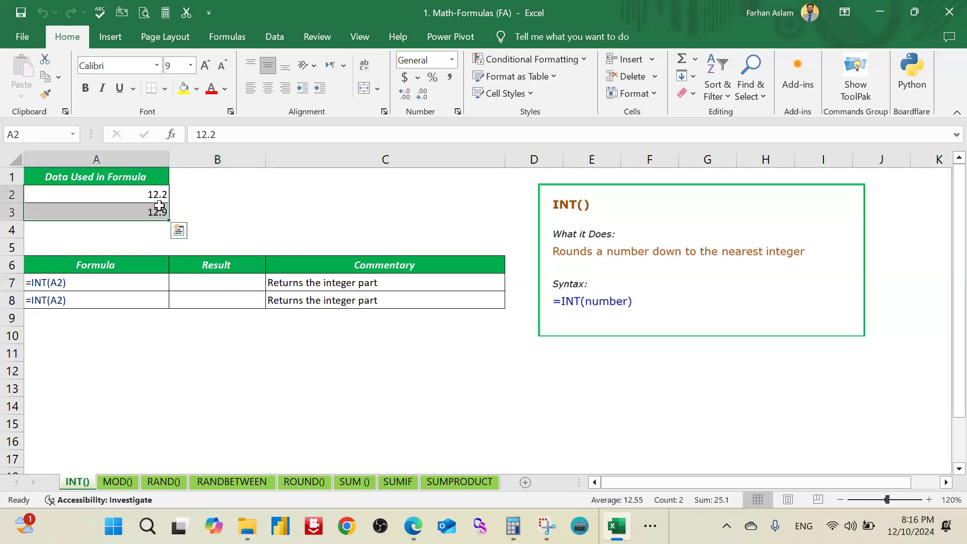
click(222, 197)
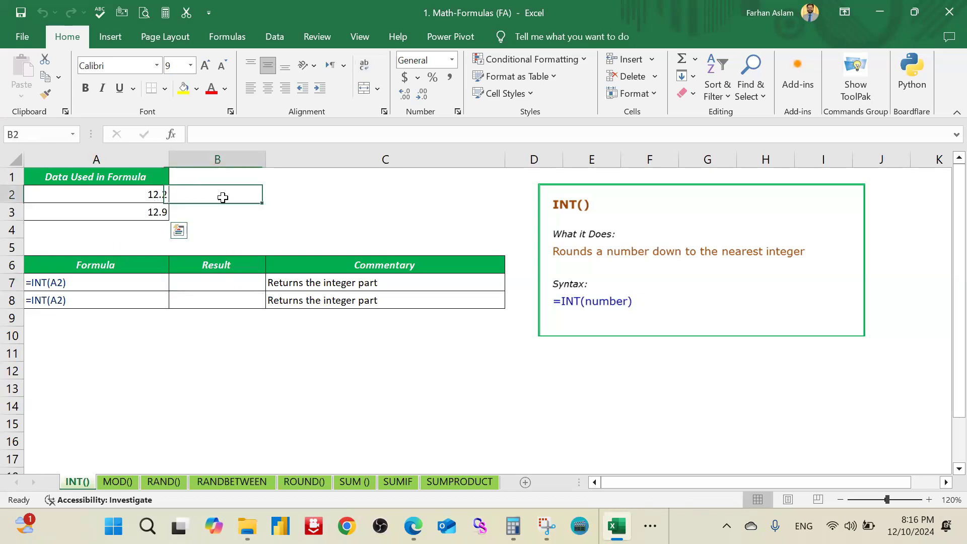
click(218, 280)
text(=)
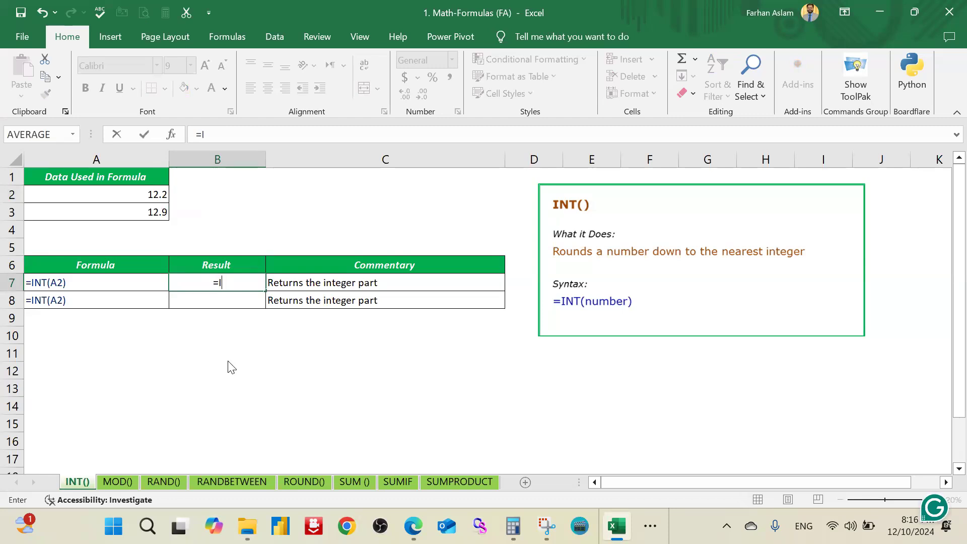
text(Int)
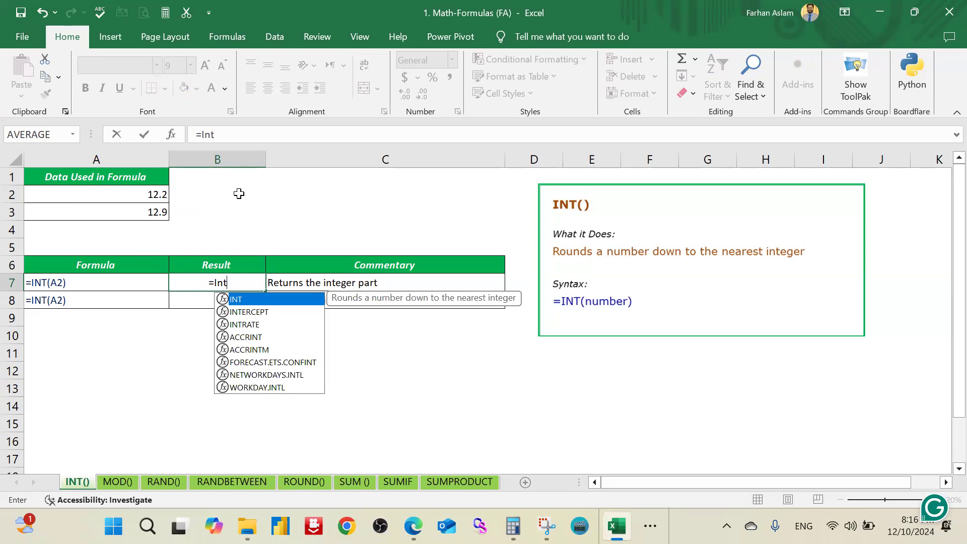
key(Tab)
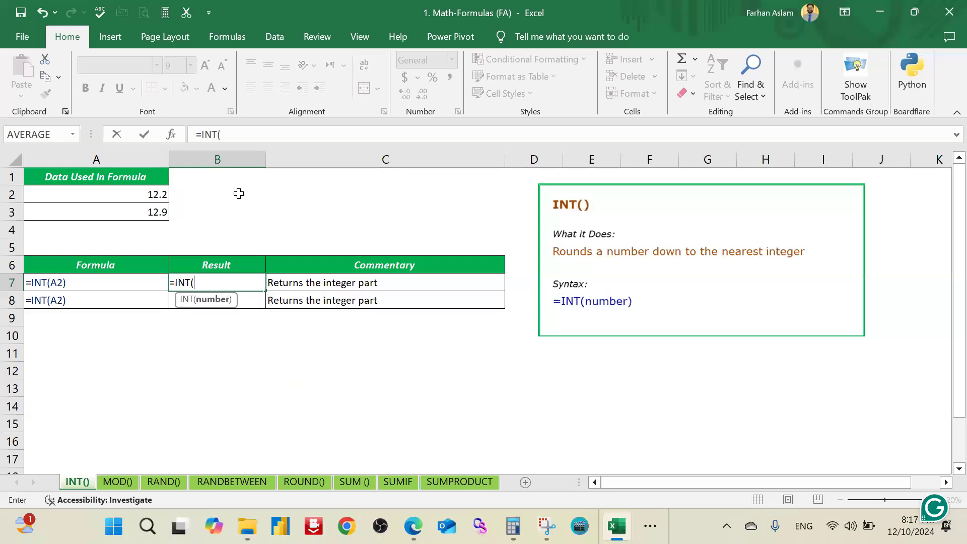
click(143, 193)
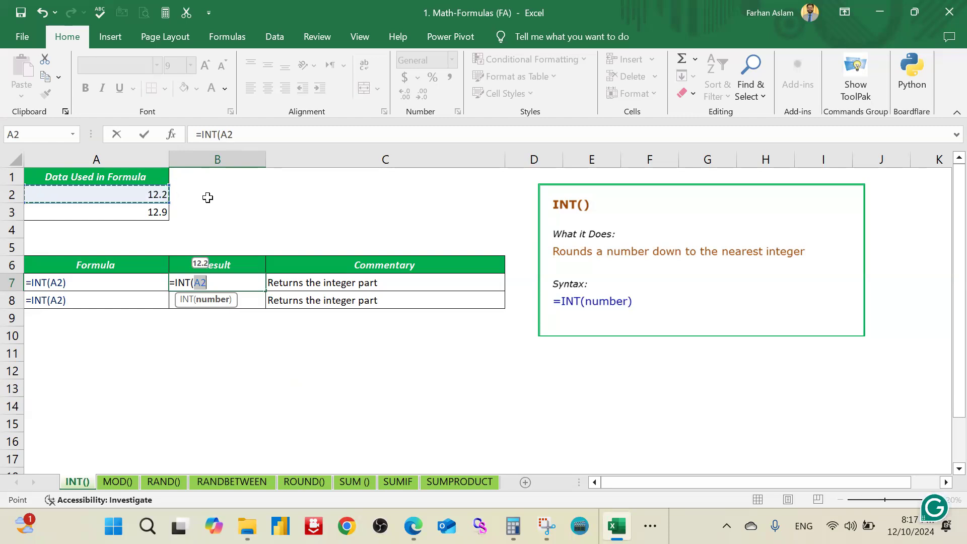
text())
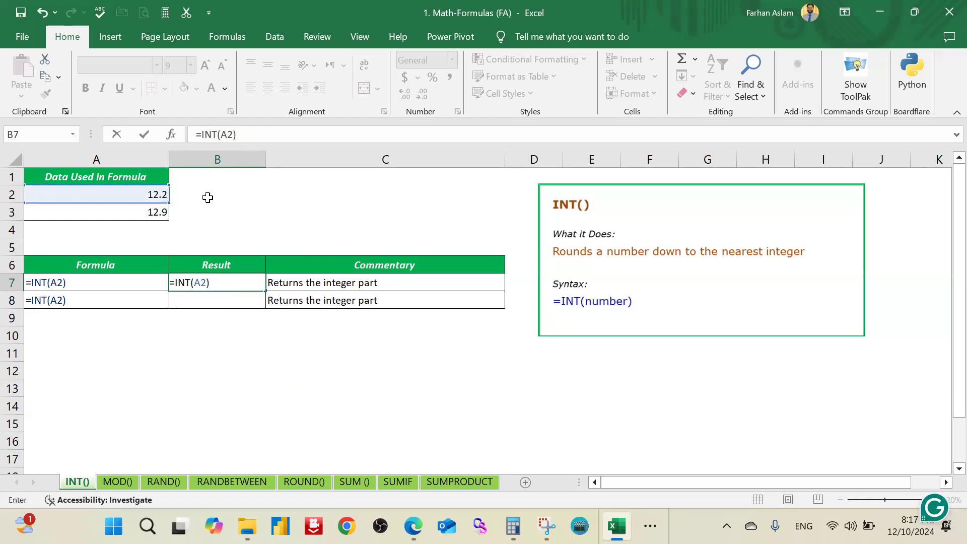
key(Return)
Step: Highlight the first data value in A2 with yellow fill and check the INT formula in B7
click(154, 194)
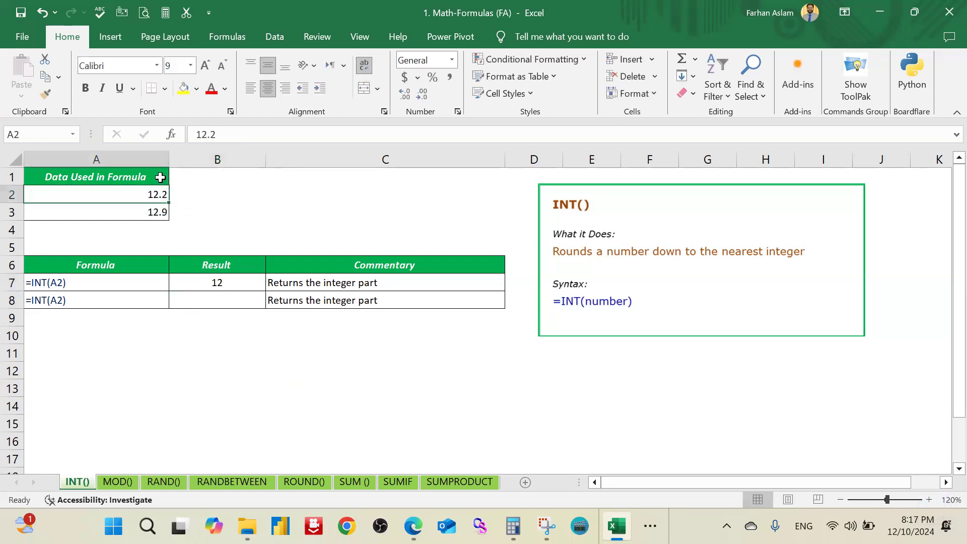
click(183, 88)
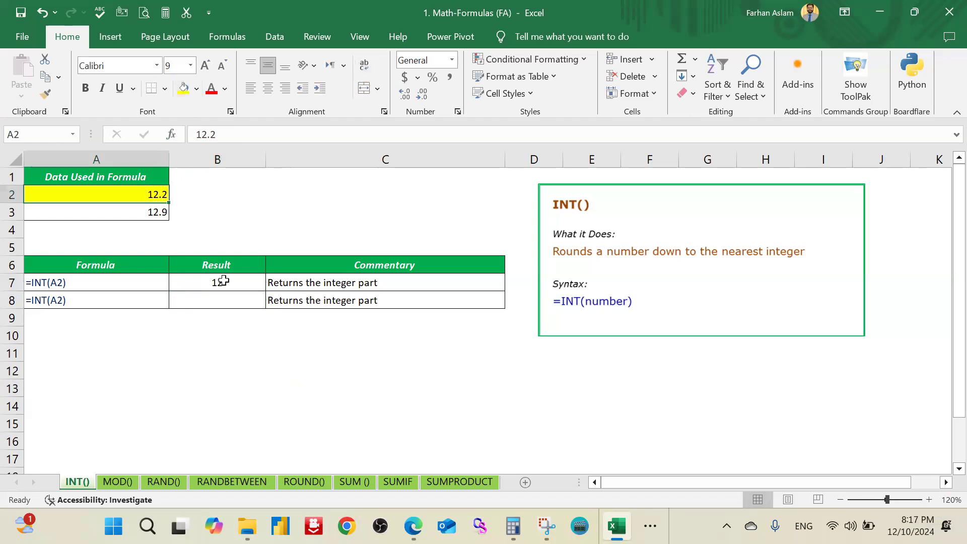
click(223, 281)
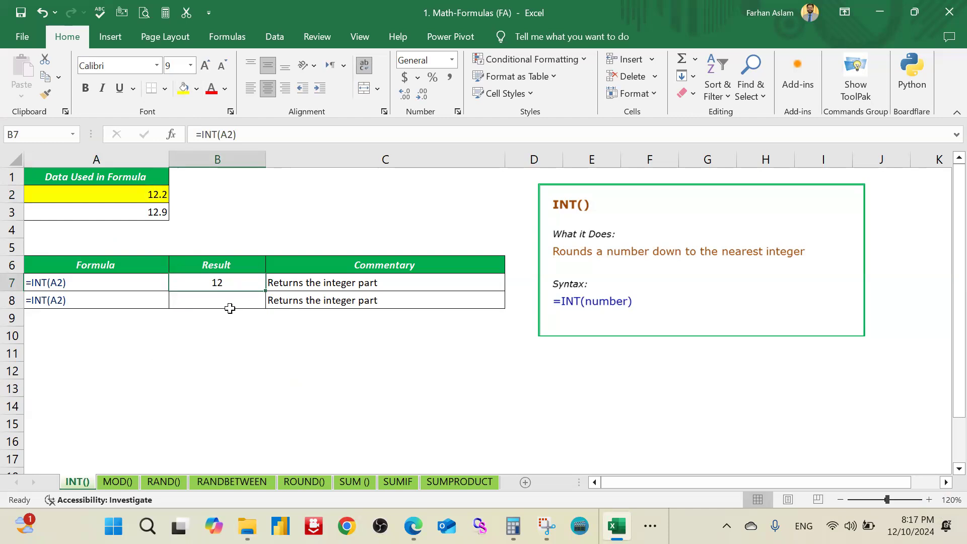
Step: Return the integer part of the second data value in B8 with =INT(A3), and review both results
click(234, 303)
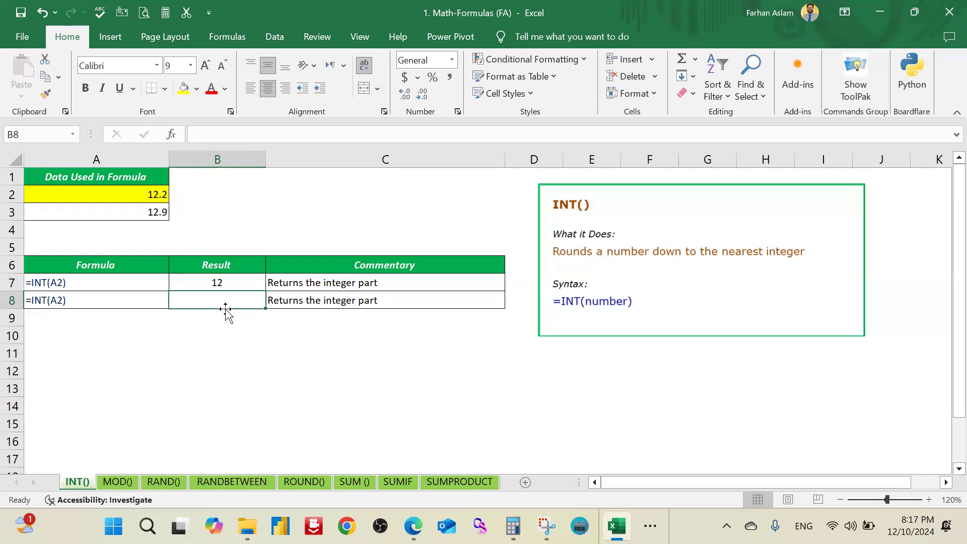
text(=)
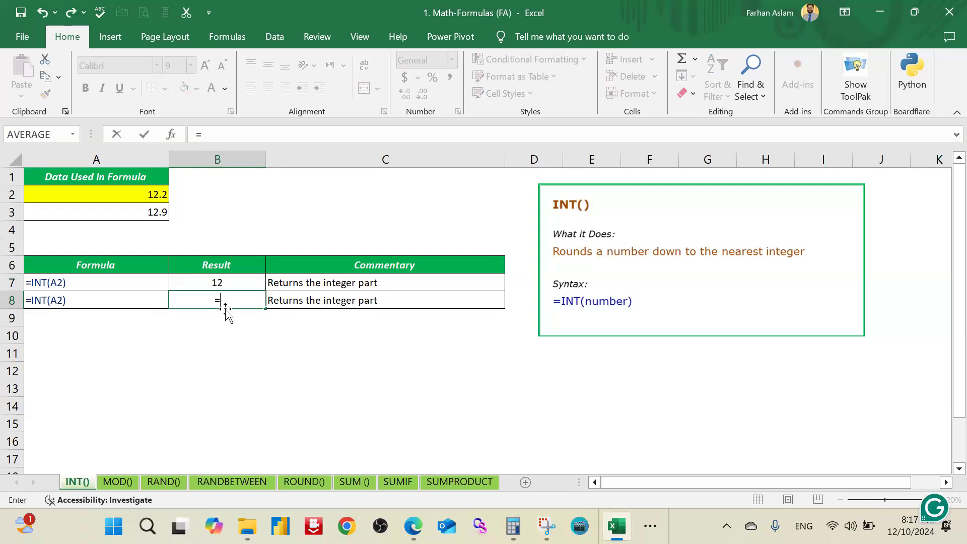
text(int)
key(Tab)
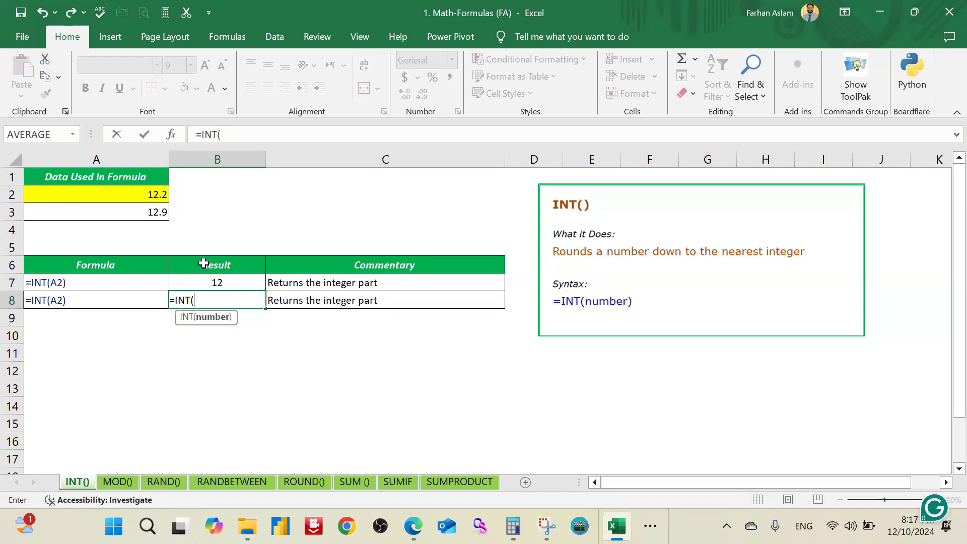
click(159, 210)
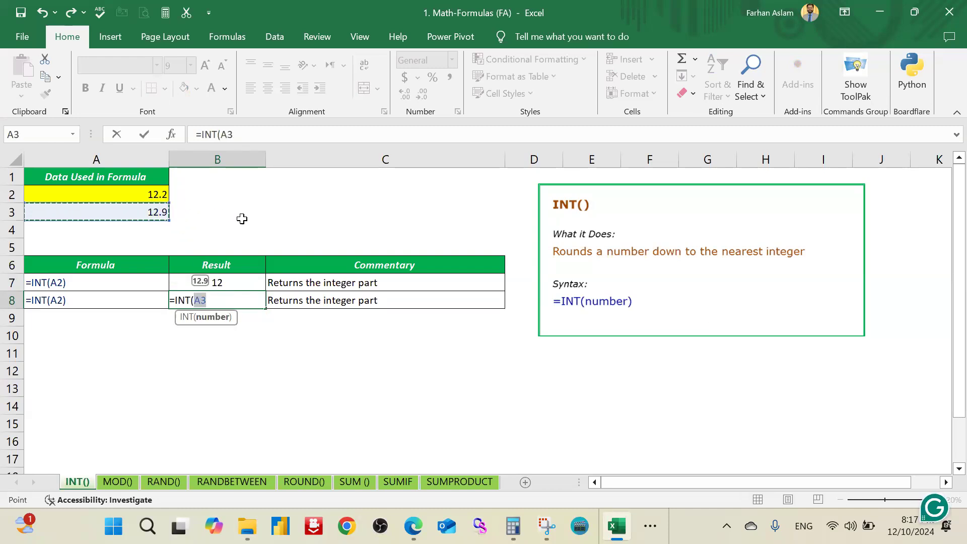
text())
key(Return)
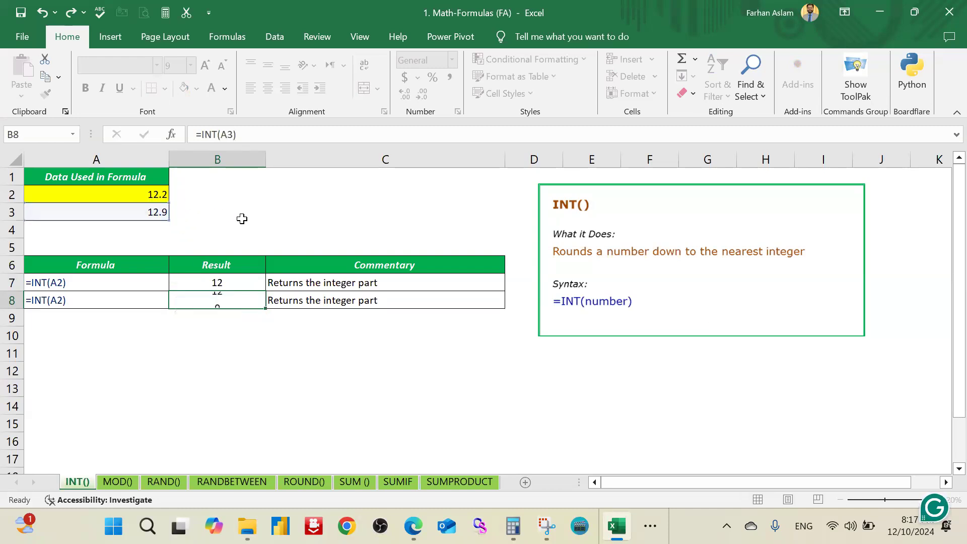
drag(238, 289, 237, 300)
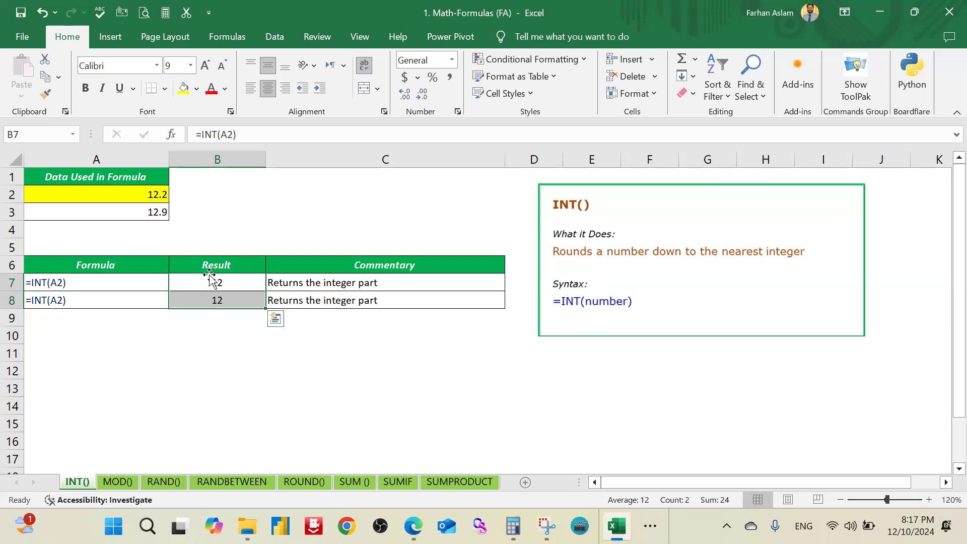
click(228, 304)
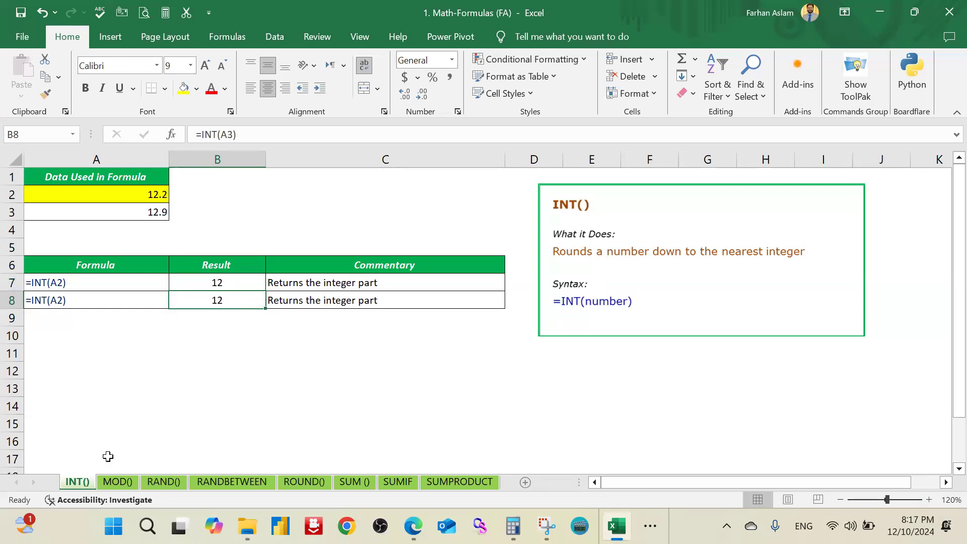
Step: Switch to the MOD() sheet and examine the data values in A2 and A3
click(119, 481)
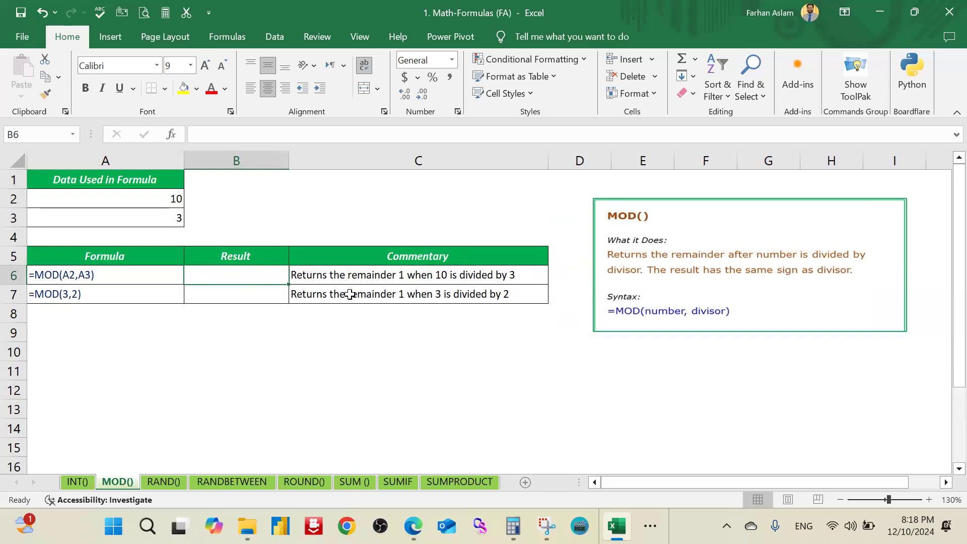
click(176, 212)
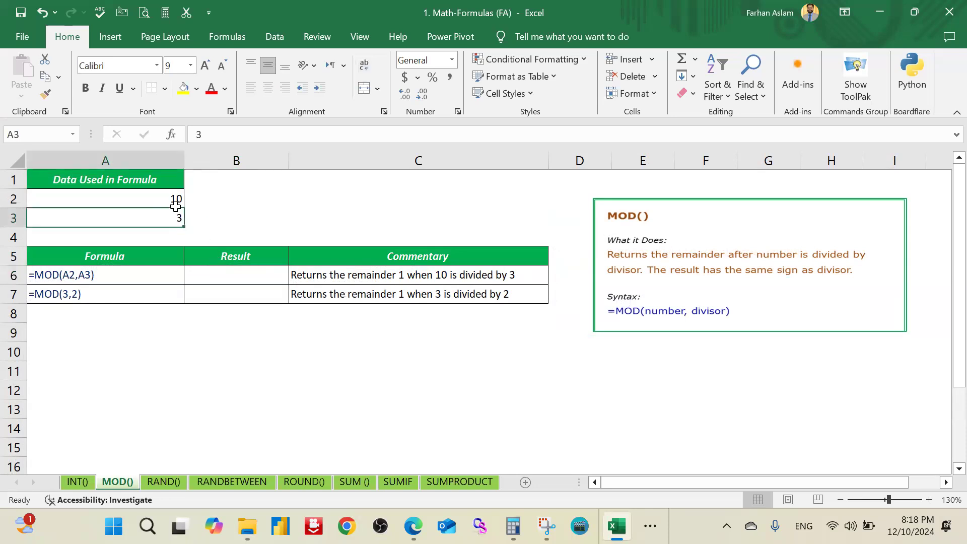
click(176, 201)
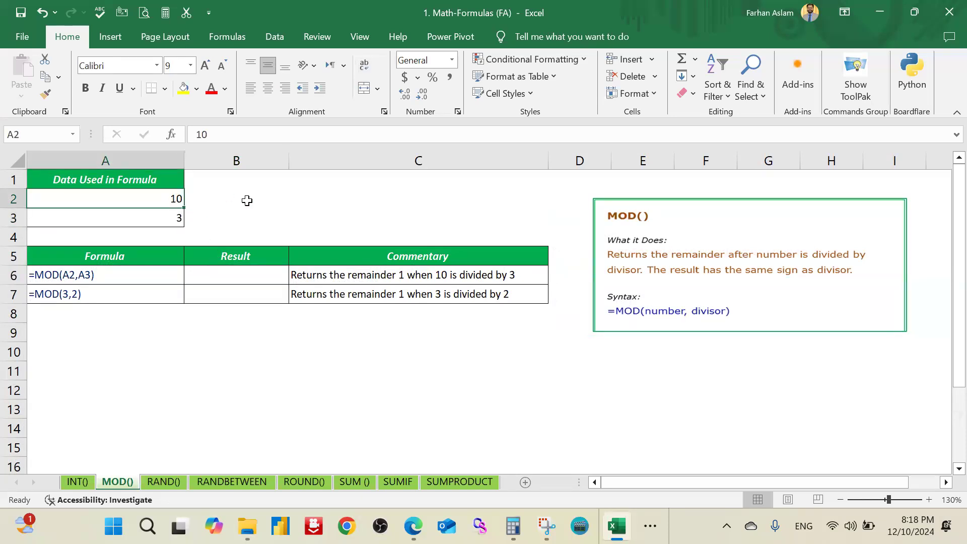
Step: Highlight the data values in A2:A3 with yellow fill
drag(176, 199, 172, 214)
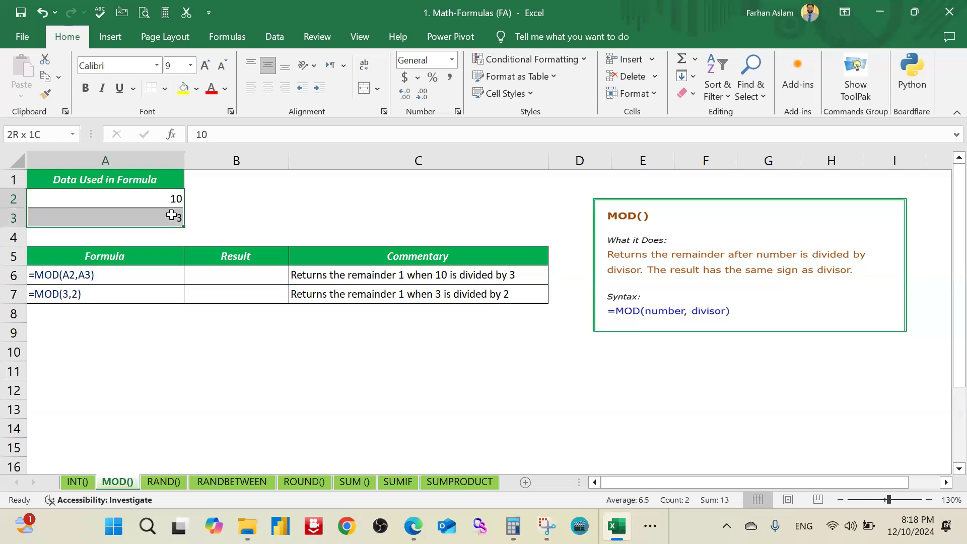
click(189, 89)
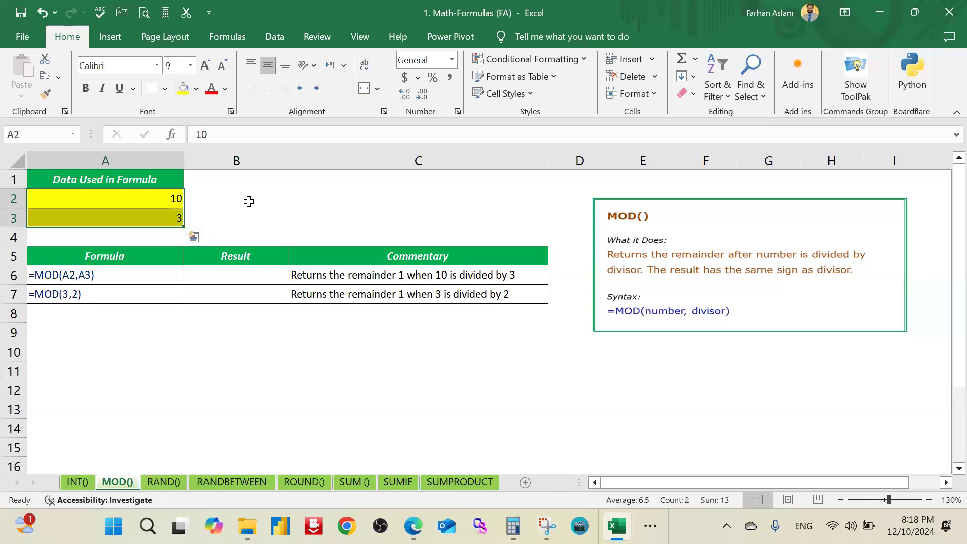
click(248, 201)
Step: Return the remainder of A2 divided by A3 in result cell B6 with =MOD(A2,A3), and check the formula
click(253, 274)
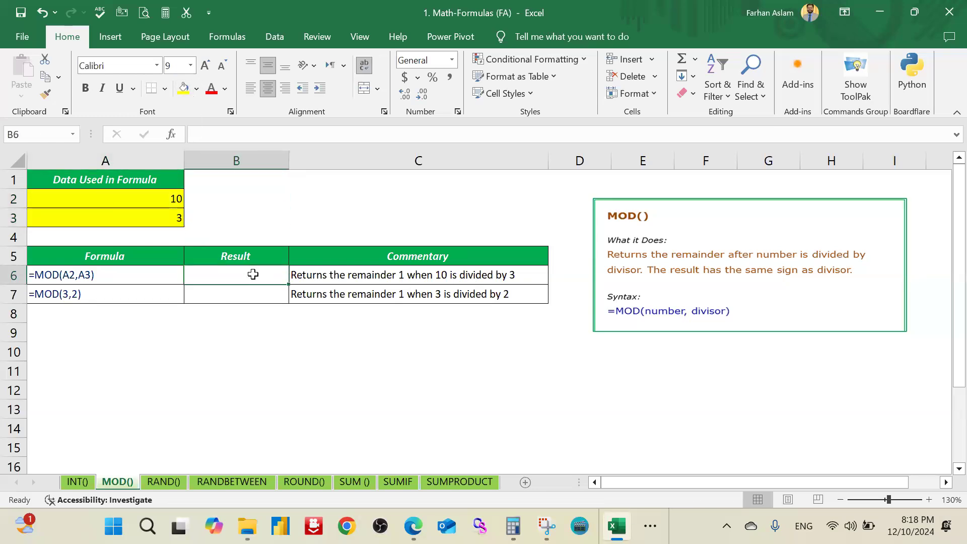
text(=)
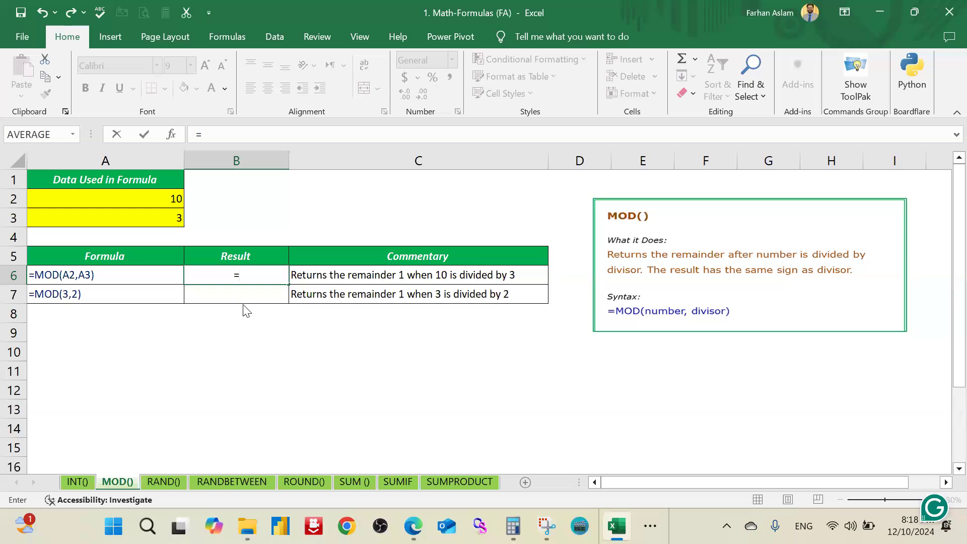
text(mod)
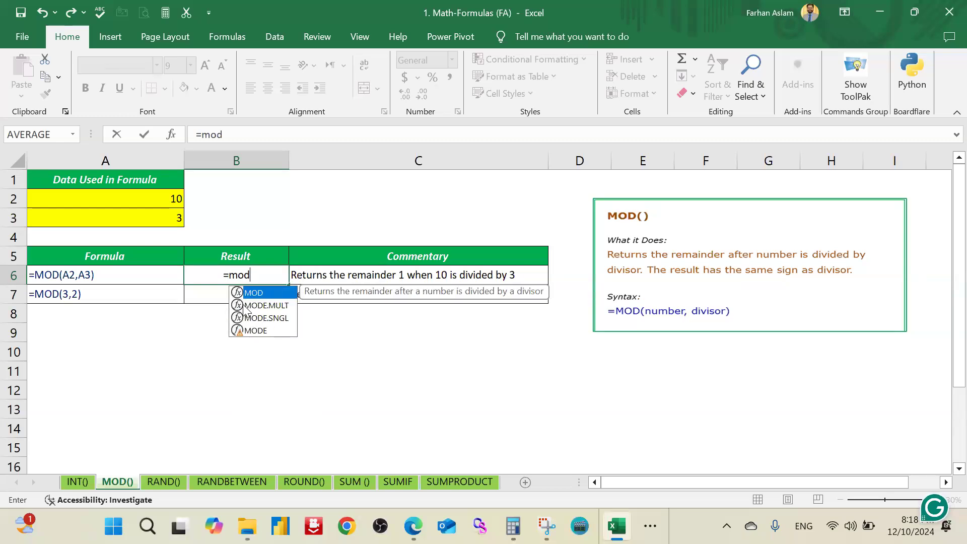
key(Tab)
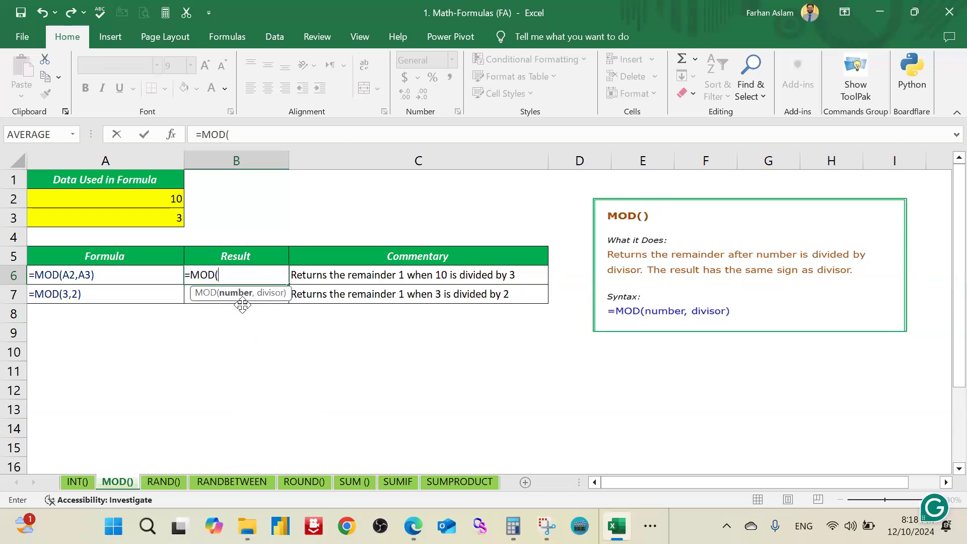
click(166, 199)
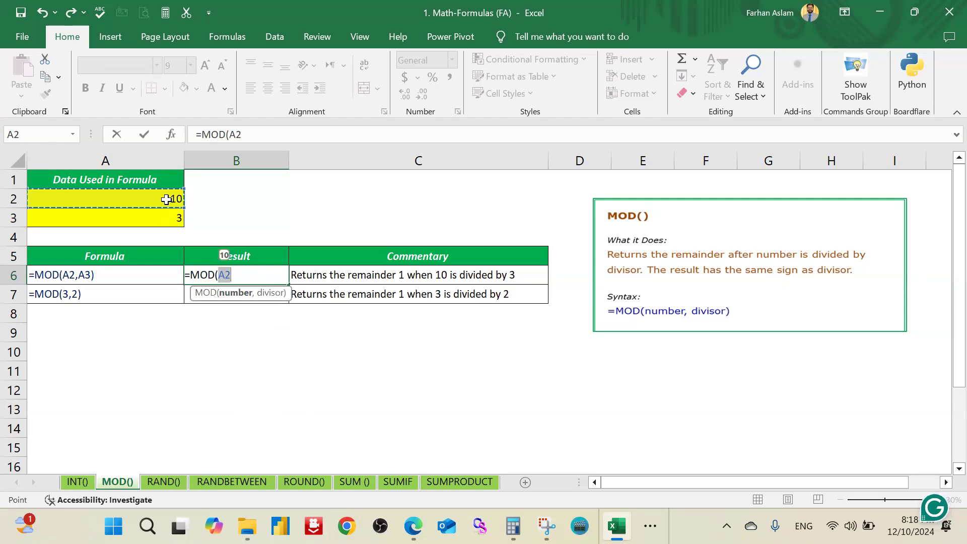
text(,)
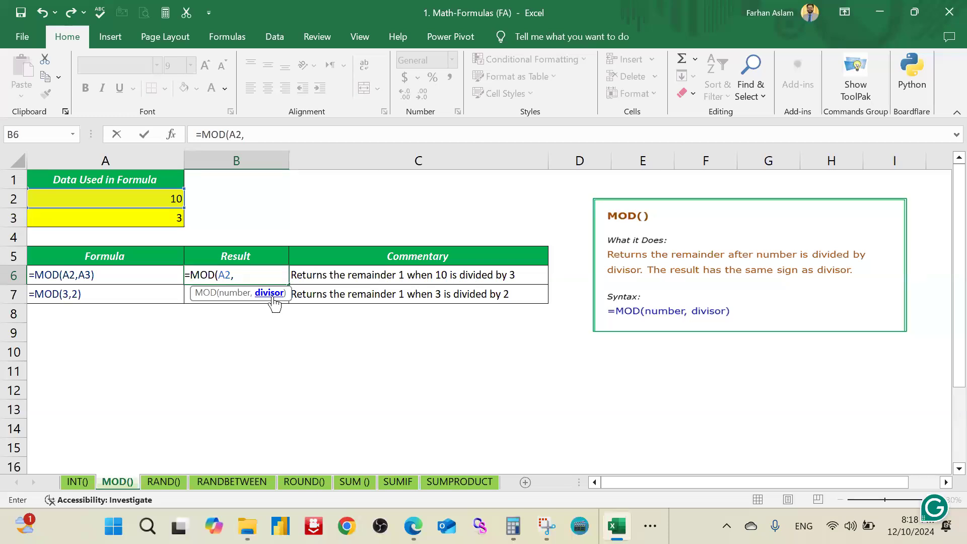
click(167, 219)
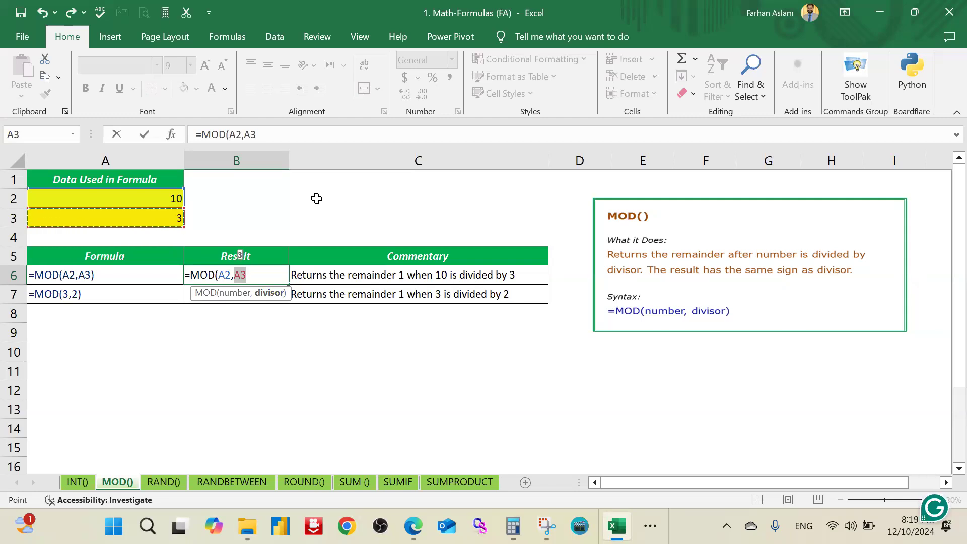
text())
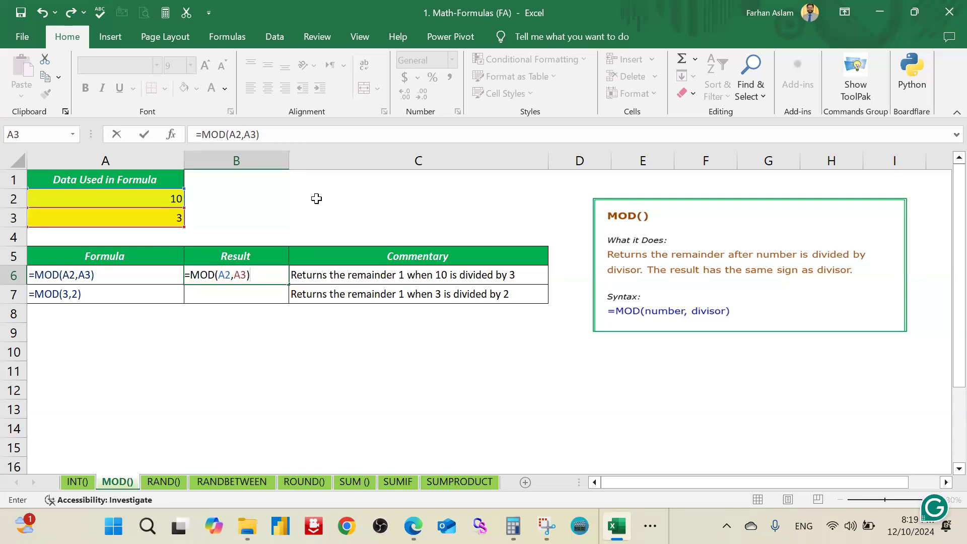
key(Return)
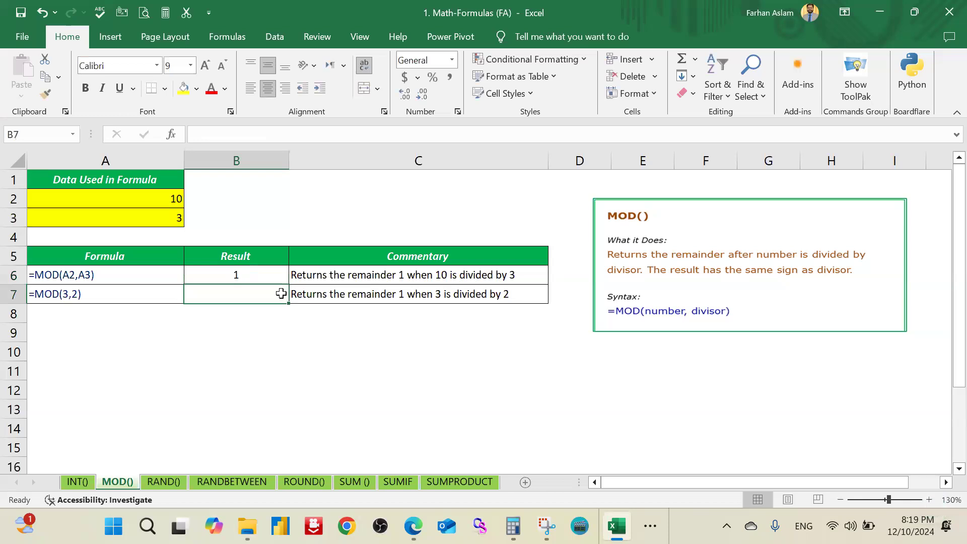
click(239, 275)
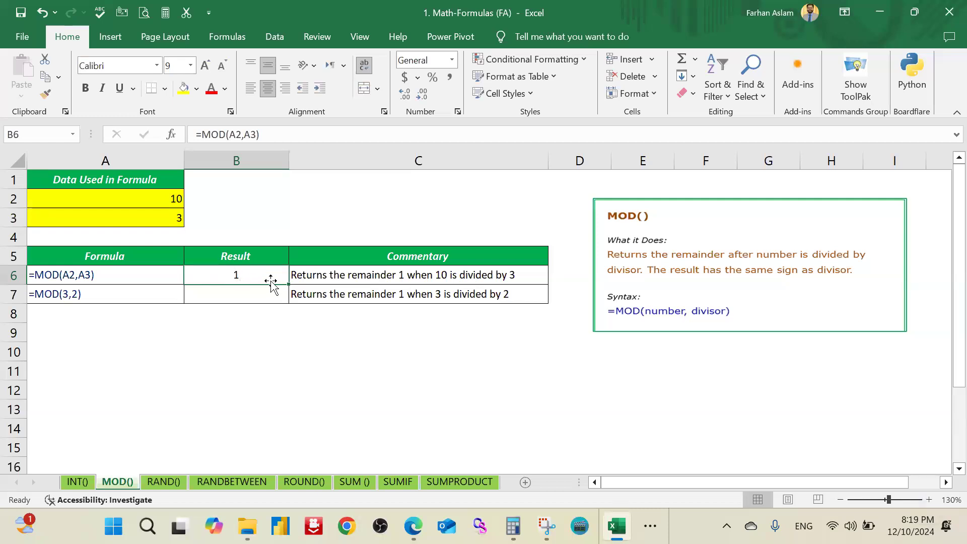
Step: Return the remainder of 3 divided by 2 in result cell B7 with =MOD(3,2), and check the formula
double_click(258, 291)
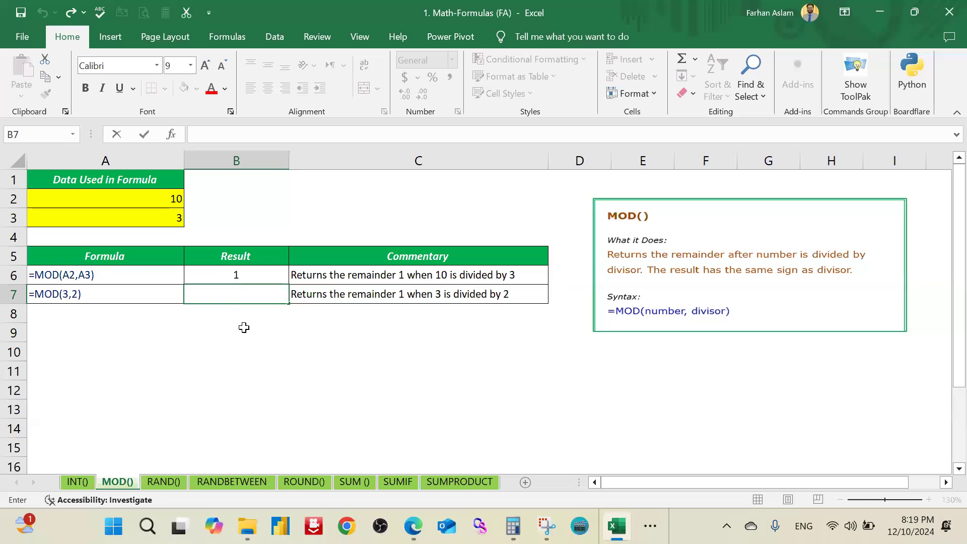
text(=k)
key(BackSpace)
text(mod)
key(Tab)
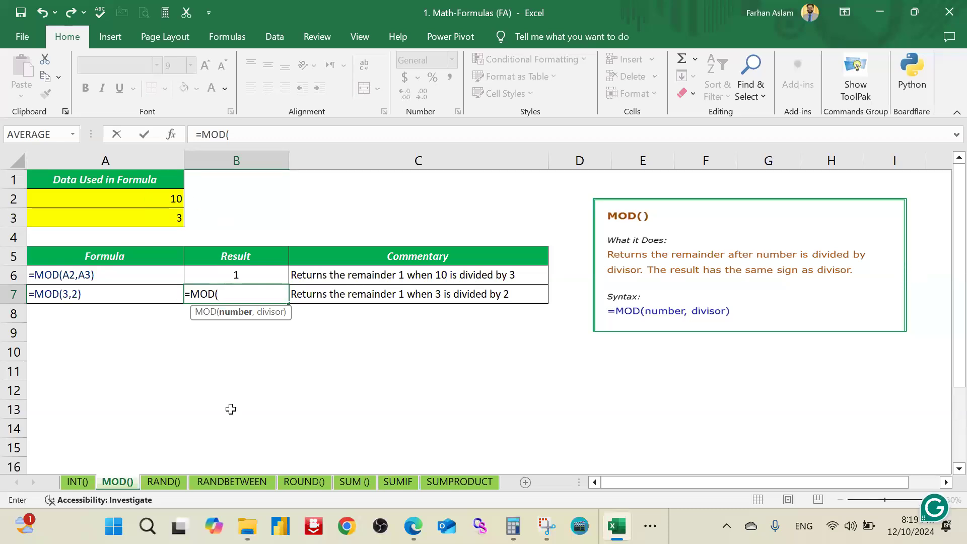
text(3,)
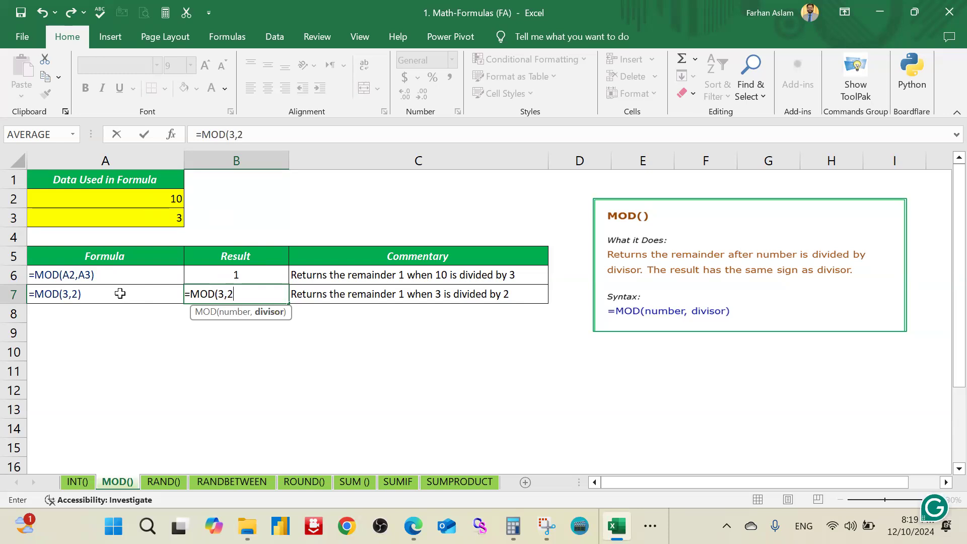
text(2))
key(Return)
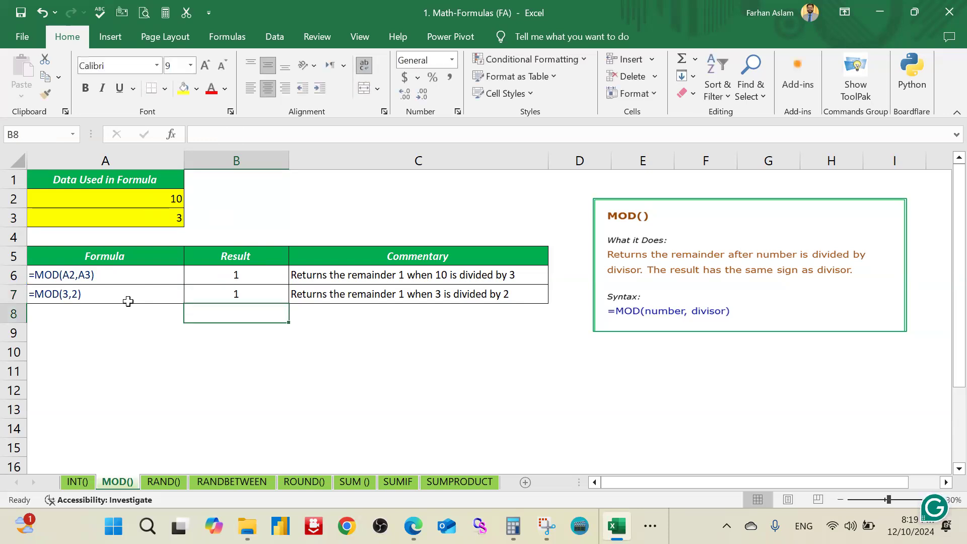
click(220, 299)
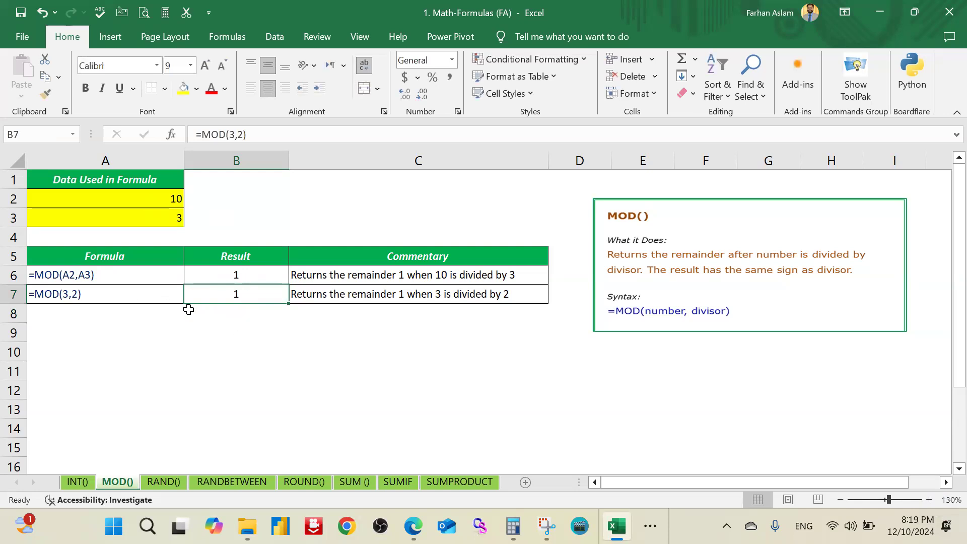
Step: Switch to the RAND() sheet and generate a random number in result cell B3 with =RAND()
click(170, 478)
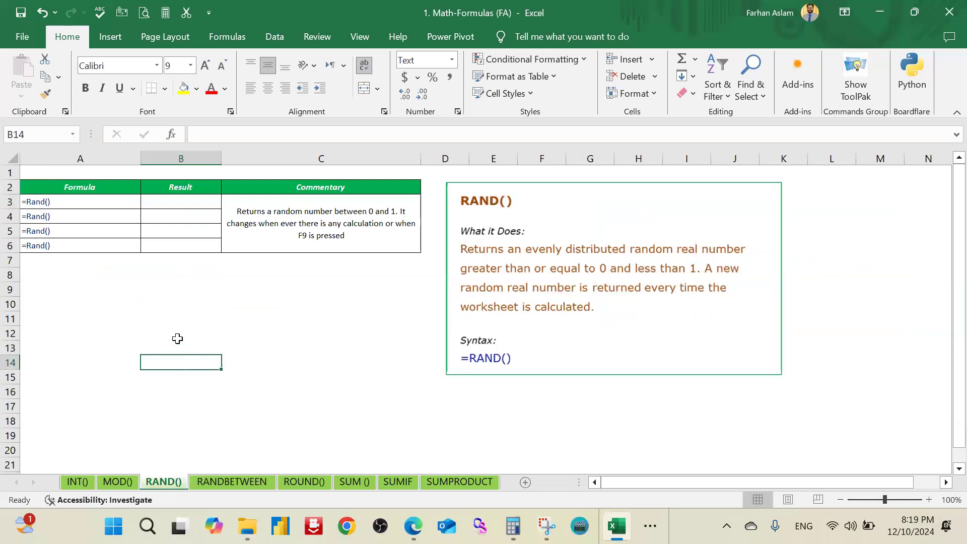
click(183, 204)
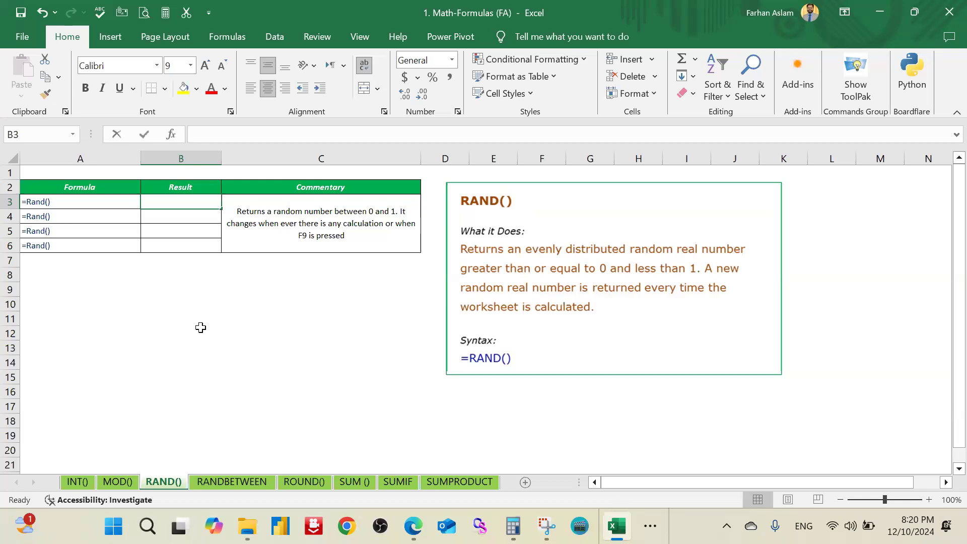
text(=rand)
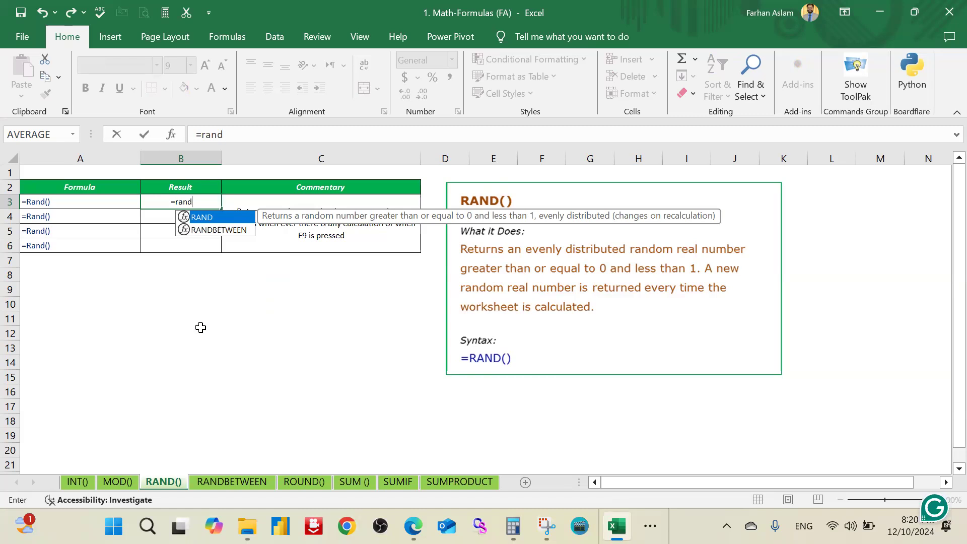
key(Tab)
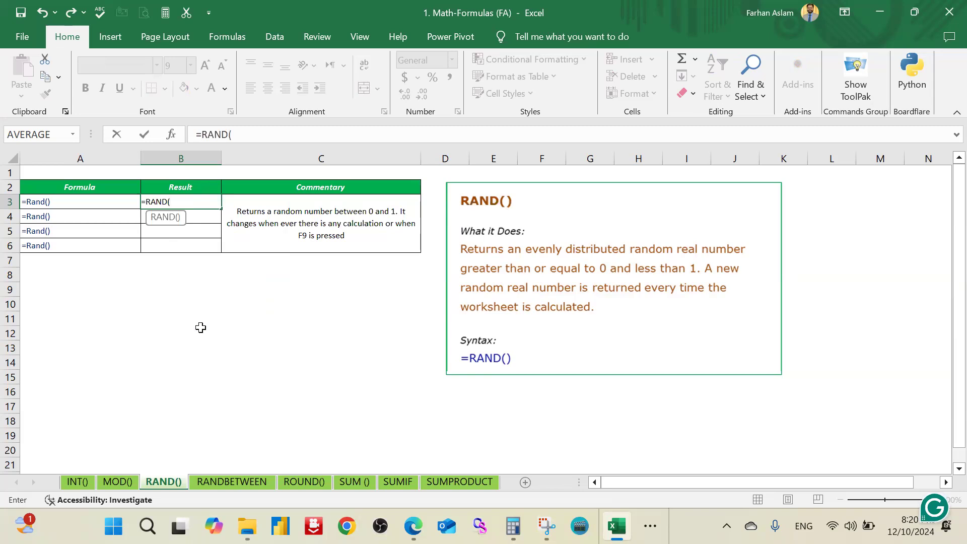
text())
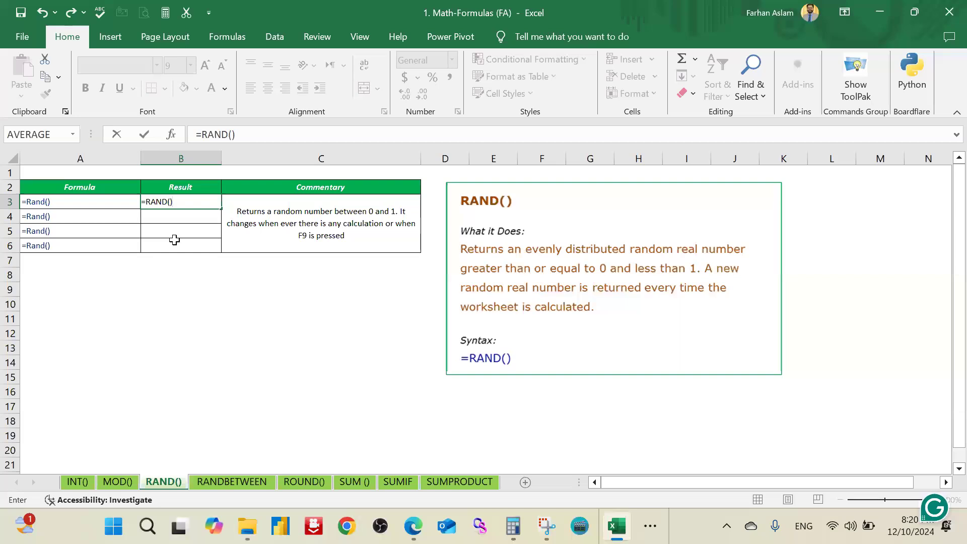
key(ctrl+Return)
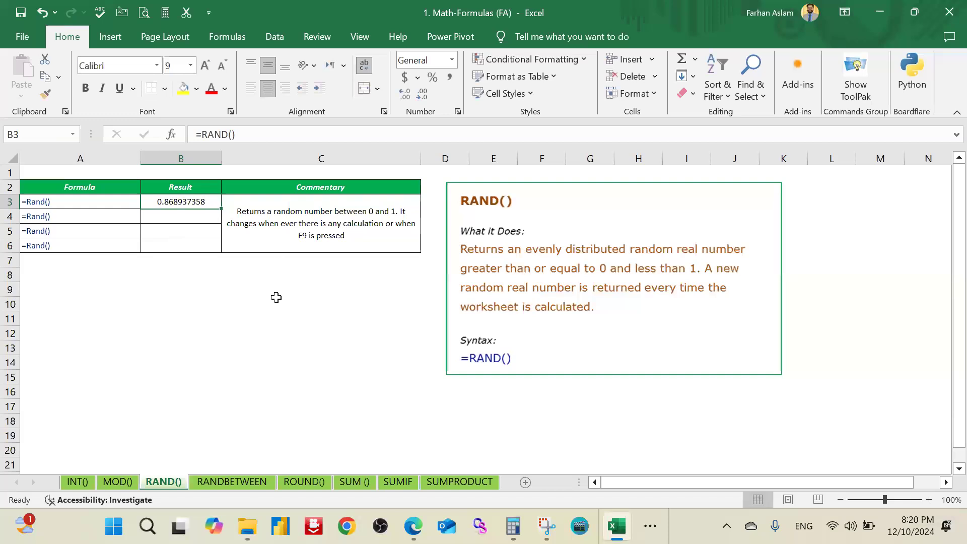
Step: Apply the comma number style to the random result in B3 and autofit column A to its contents
scroll(282, 307, up, 2)
scroll(291, 308, up, 3)
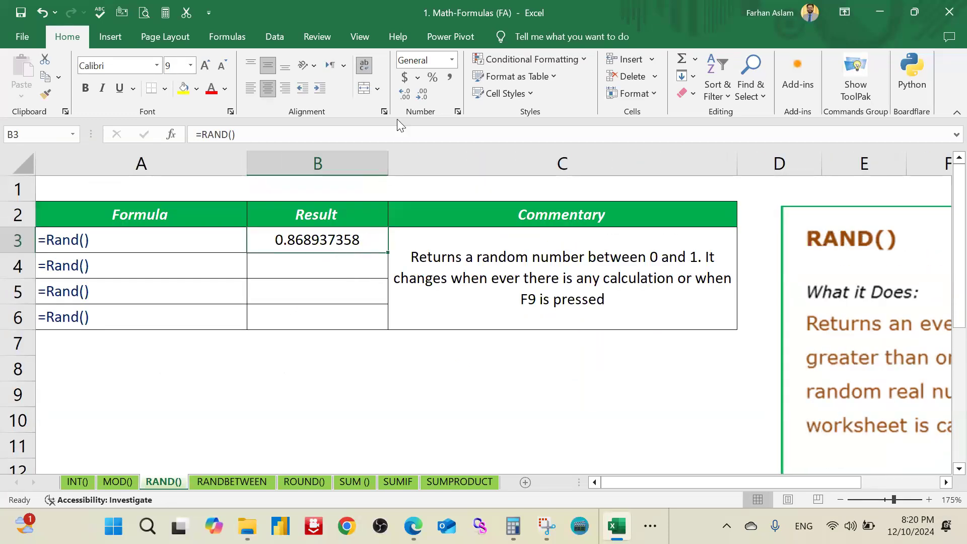
click(449, 86)
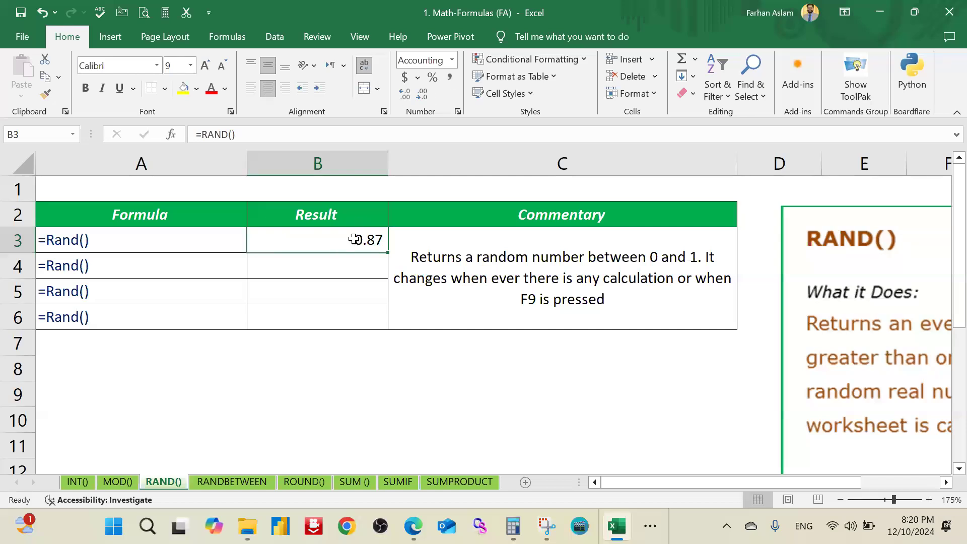
double_click(251, 164)
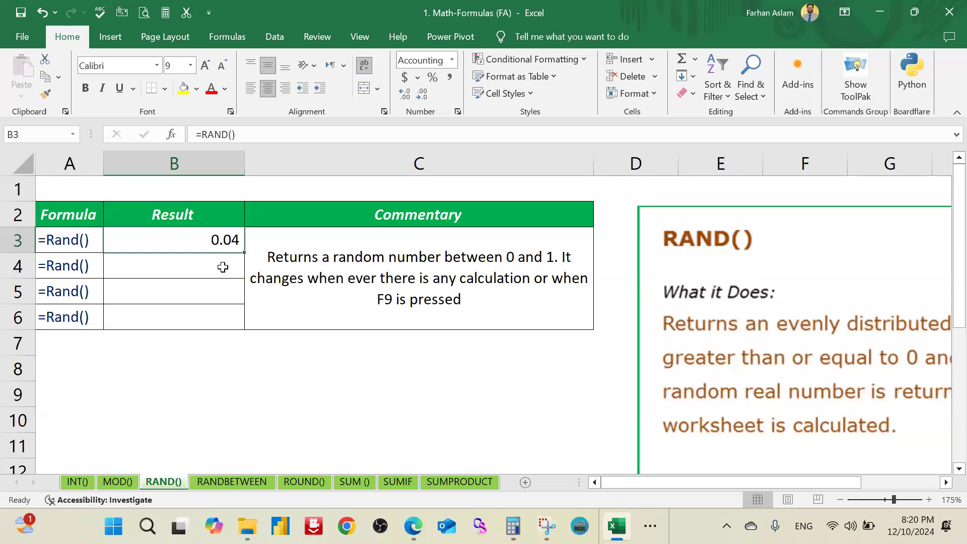
Step: Fill the RAND formula from B3 down through B6 and check the formula in B3
drag(241, 272, 235, 323)
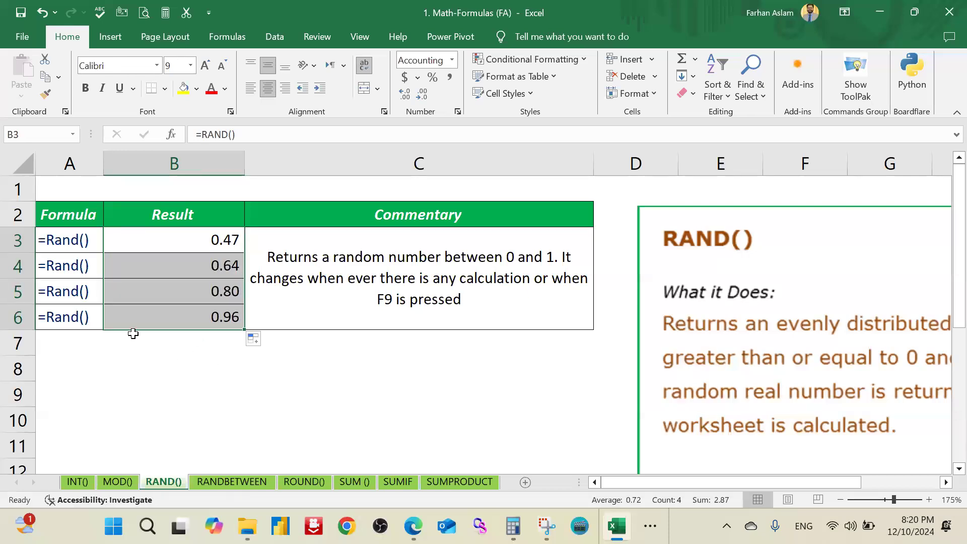
click(151, 368)
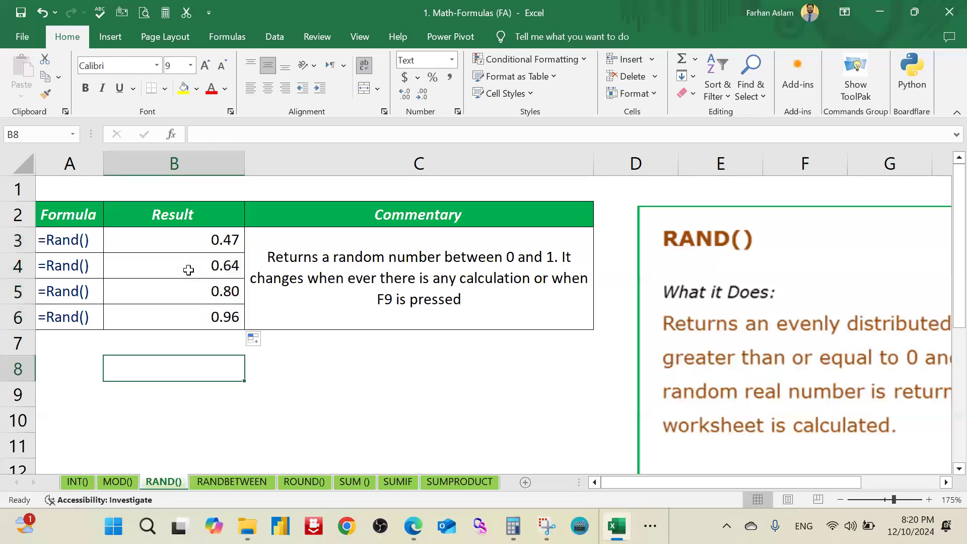
click(215, 244)
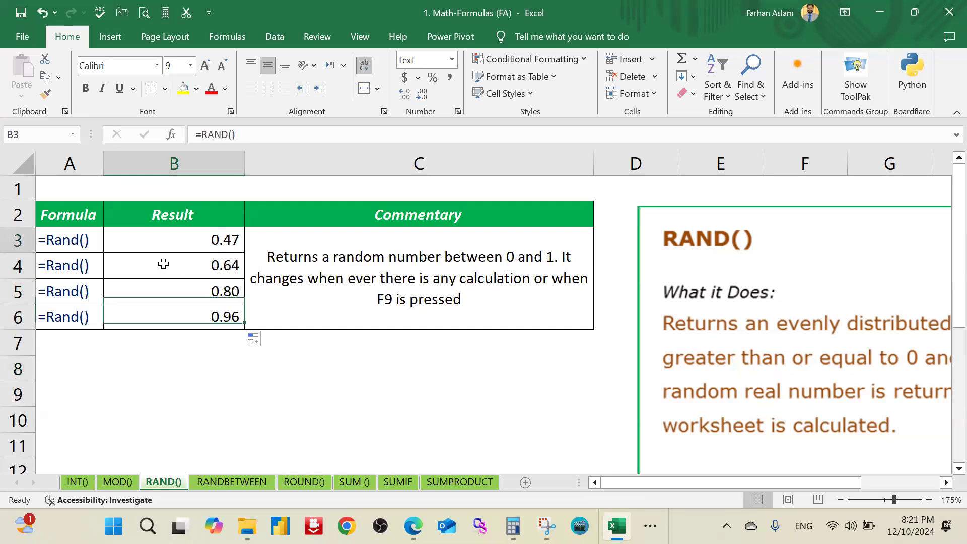
click(189, 350)
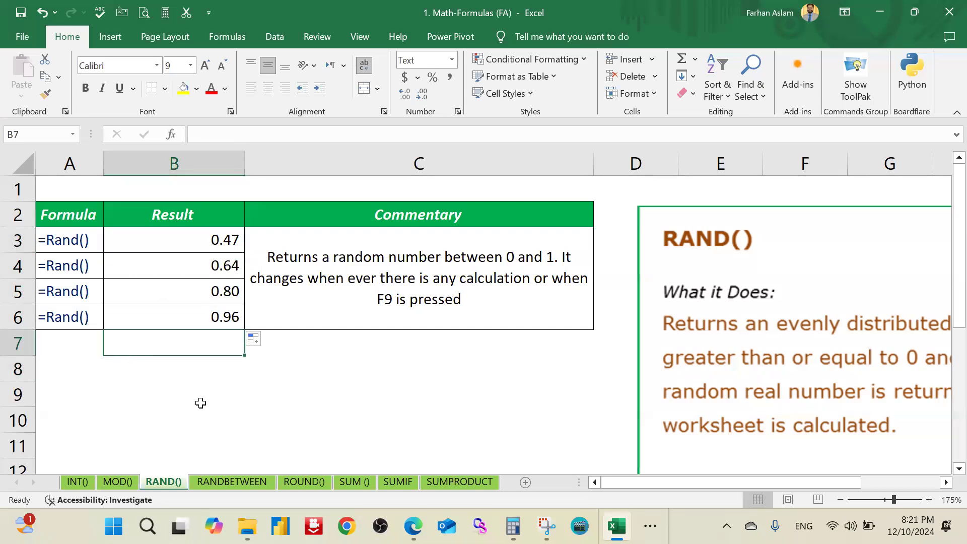
click(196, 243)
click(186, 353)
Step: Enter 4 in B8 and 5 in B9 to trigger recalculation, and select the random results in B3:B6
click(214, 373)
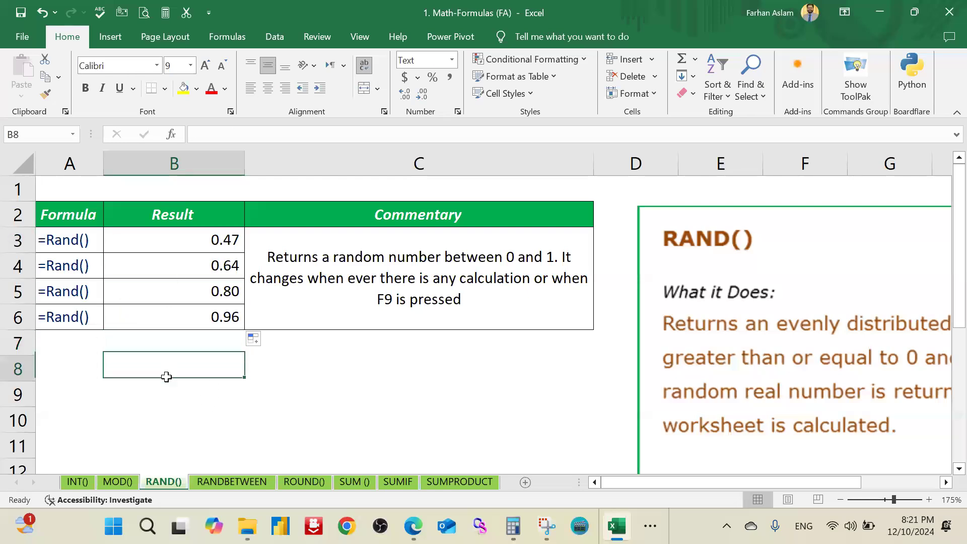
text(4)
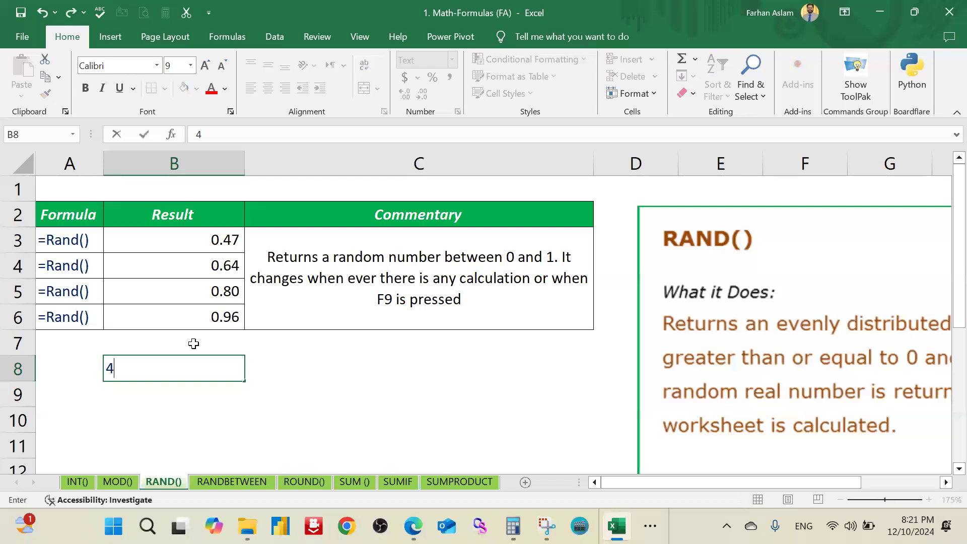
key(Return)
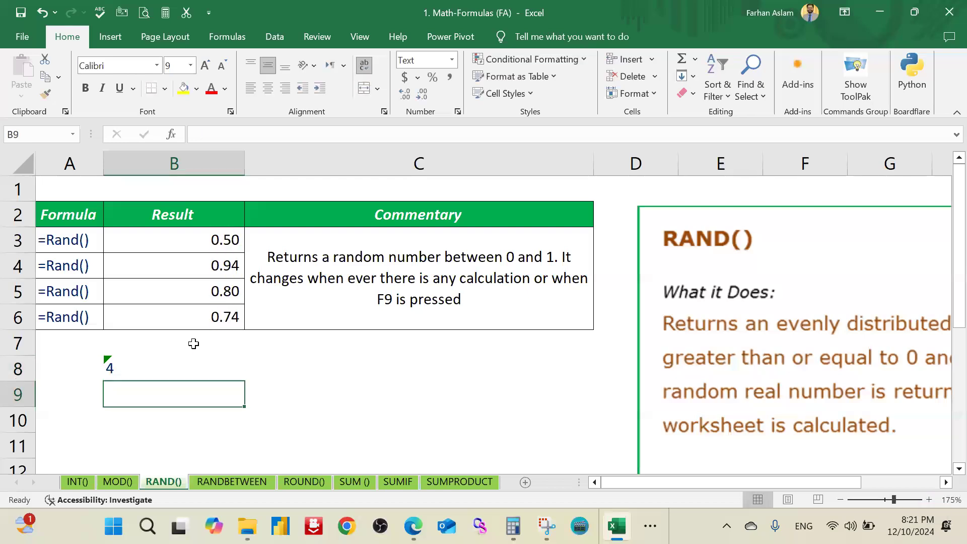
text(5)
key(Return)
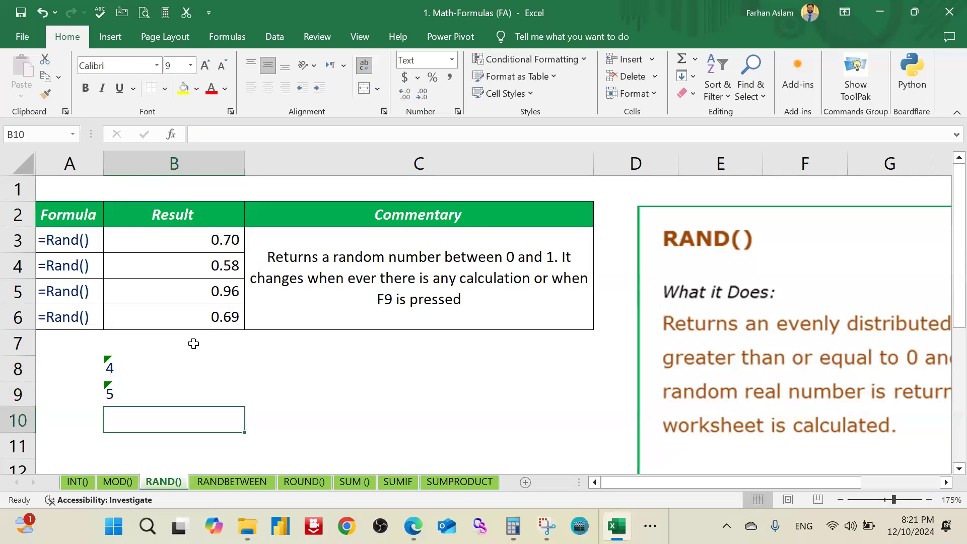
drag(212, 238, 201, 309)
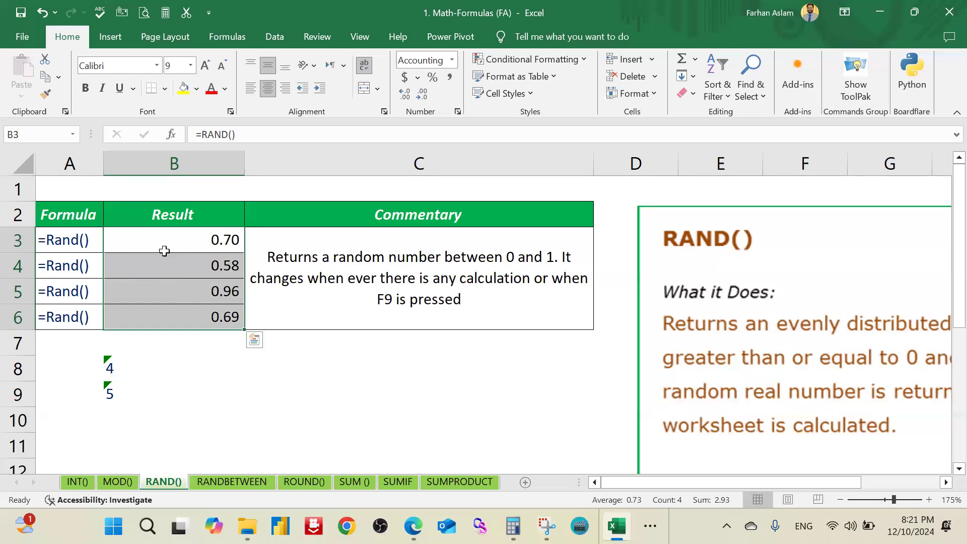
Step: Enter 3 in C8 and 4 in C9 to trigger recalculation of the random results
drag(176, 250, 175, 301)
click(191, 364)
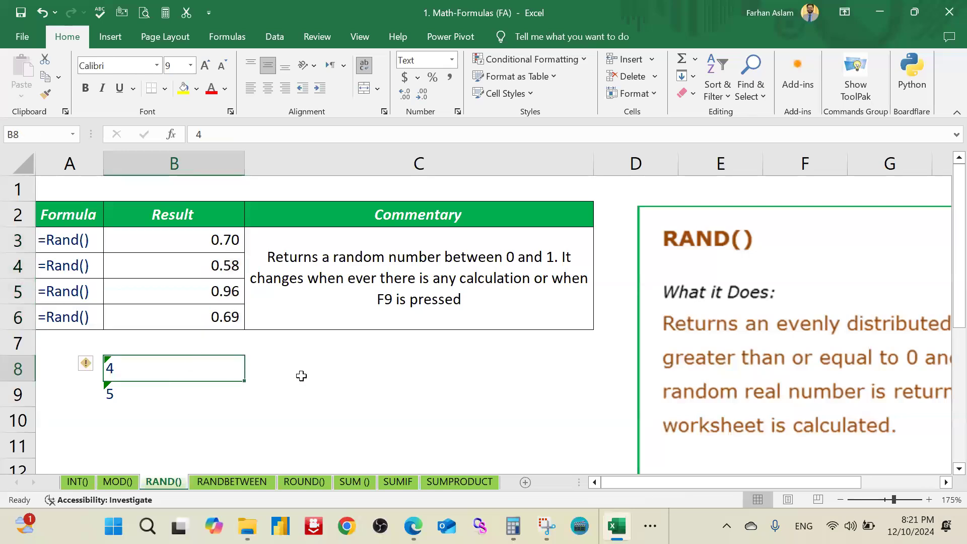
key(Right)
text(3)
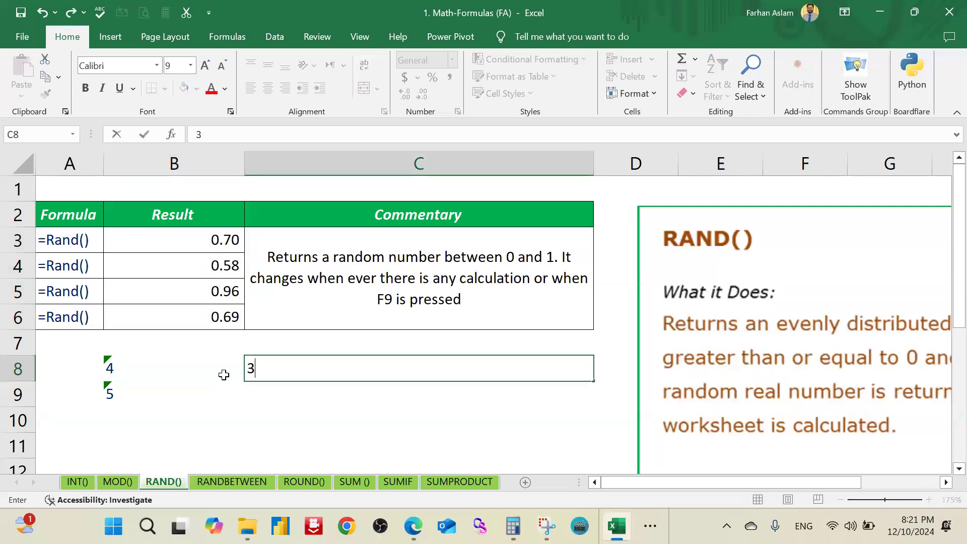
key(Return)
key(Left)
click(280, 401)
text(4)
key(Return)
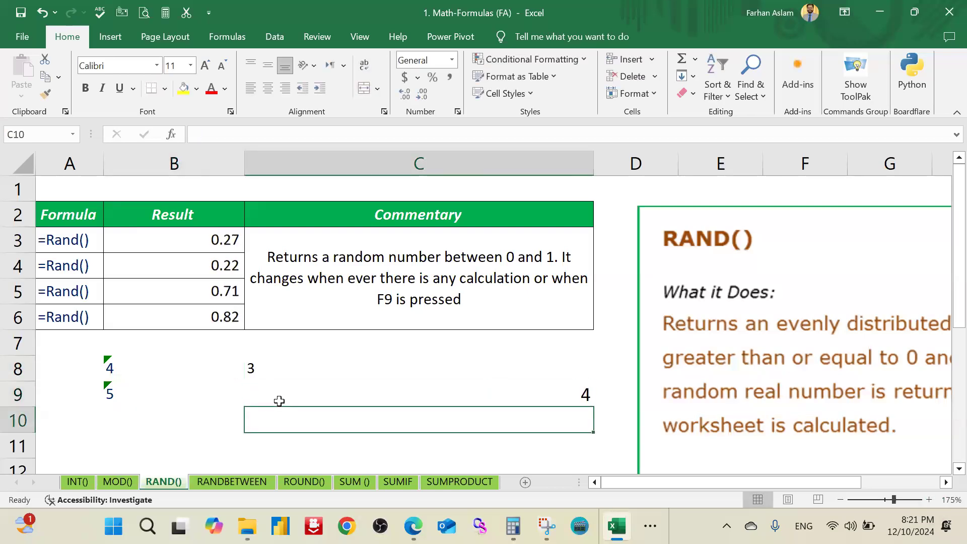
Step: Copy the random results in B3:B6 and paste them over the same cells as values only
click(223, 243)
drag(220, 297, 217, 317)
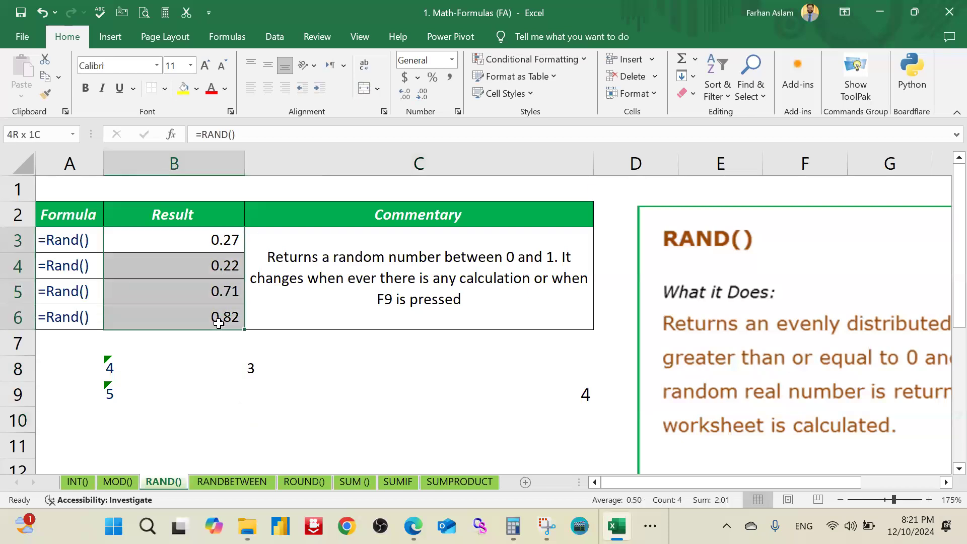
right_click(220, 317)
click(266, 172)
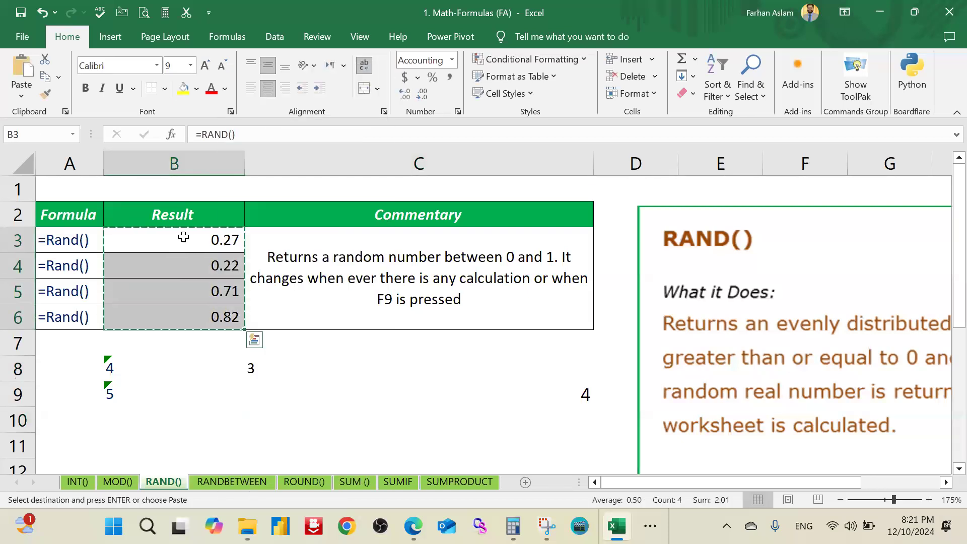
drag(184, 240, 183, 318)
right_click(185, 266)
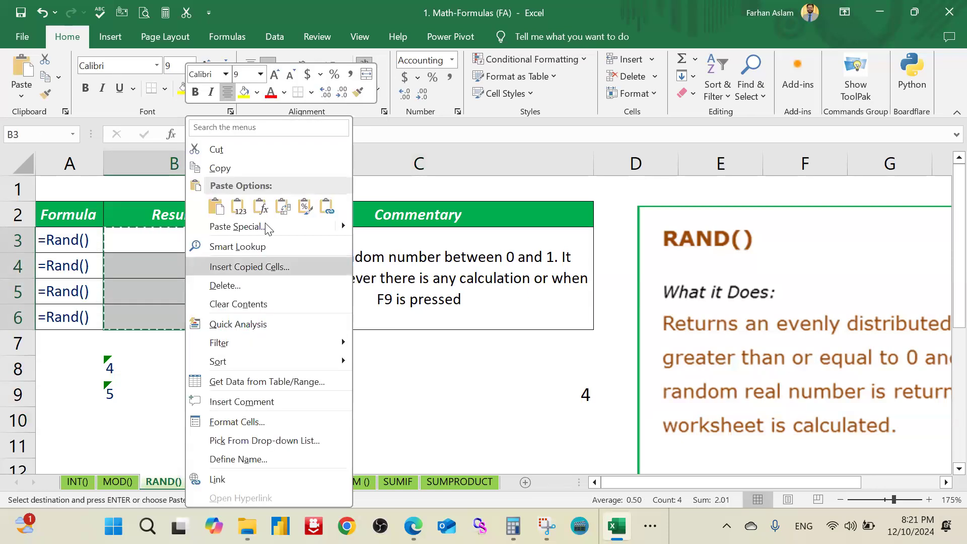
click(236, 212)
Step: Enter 5555555 in C9 to test recalculation, and check the contents of B3:B6
click(209, 386)
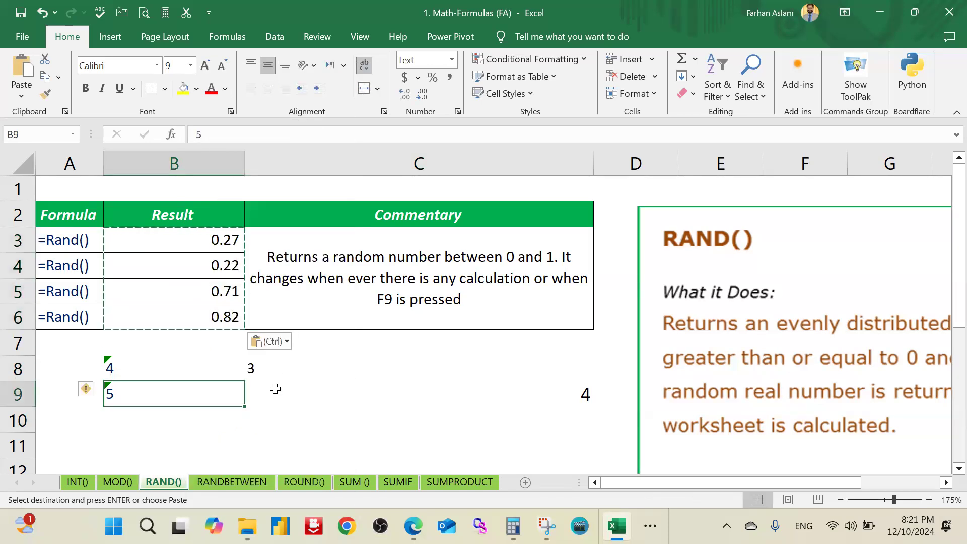
click(308, 408)
text(5555555)
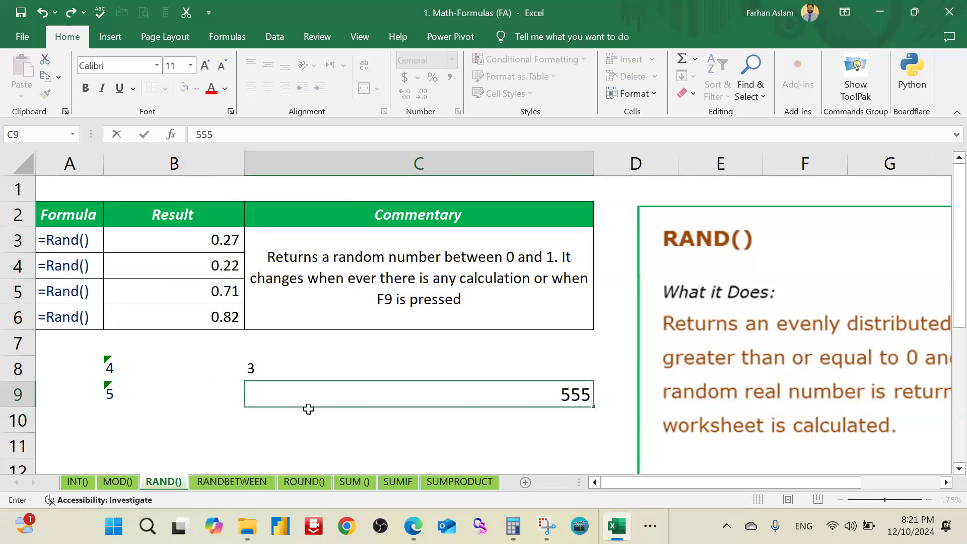
key(Return)
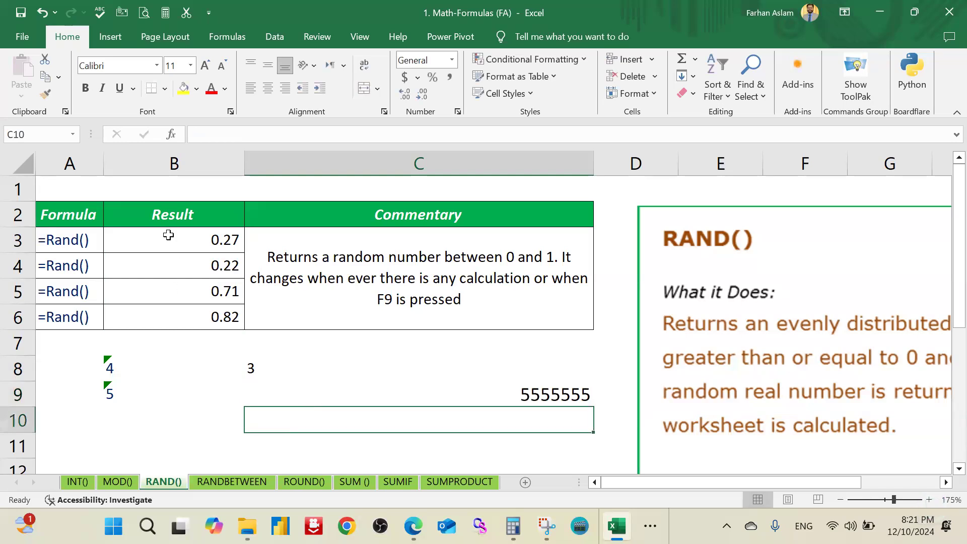
drag(168, 231, 169, 313)
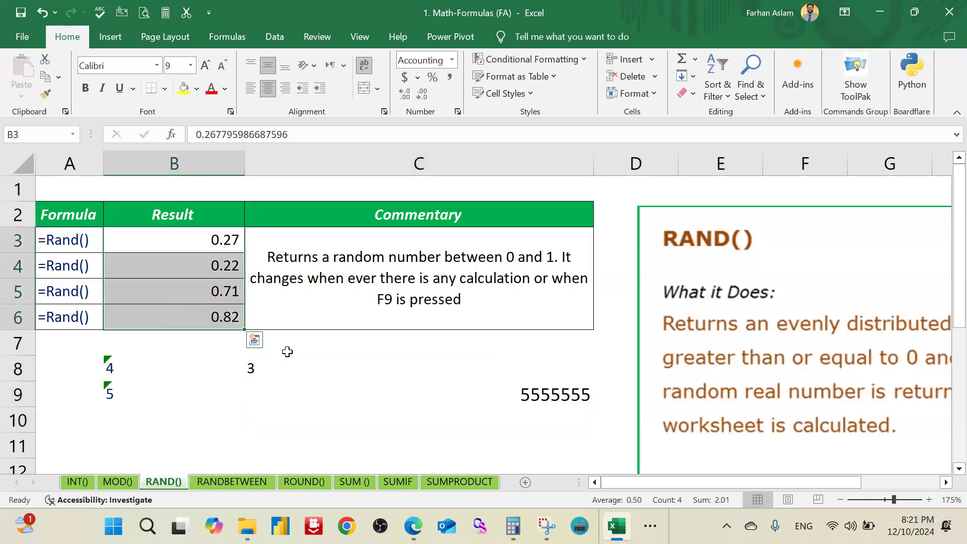
click(315, 349)
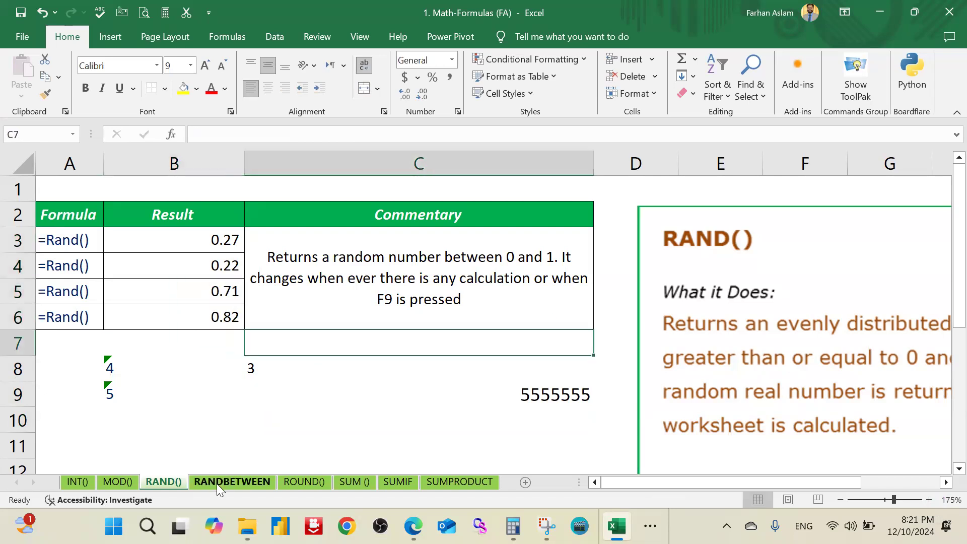
Step: Switch to the RANDBETWEEN sheet and enter =RANDBETWEEN(100,200) in result cell B6
click(218, 483)
click(187, 302)
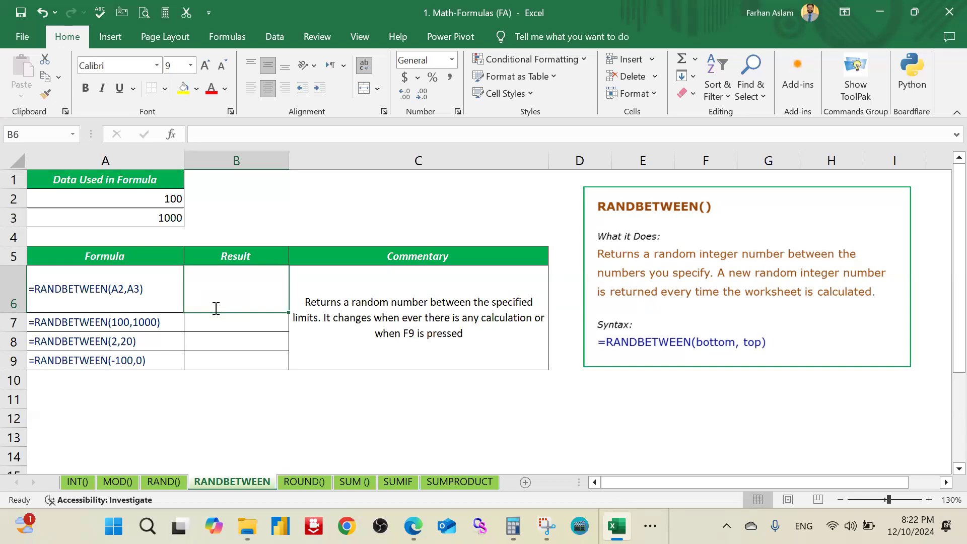
text(=)
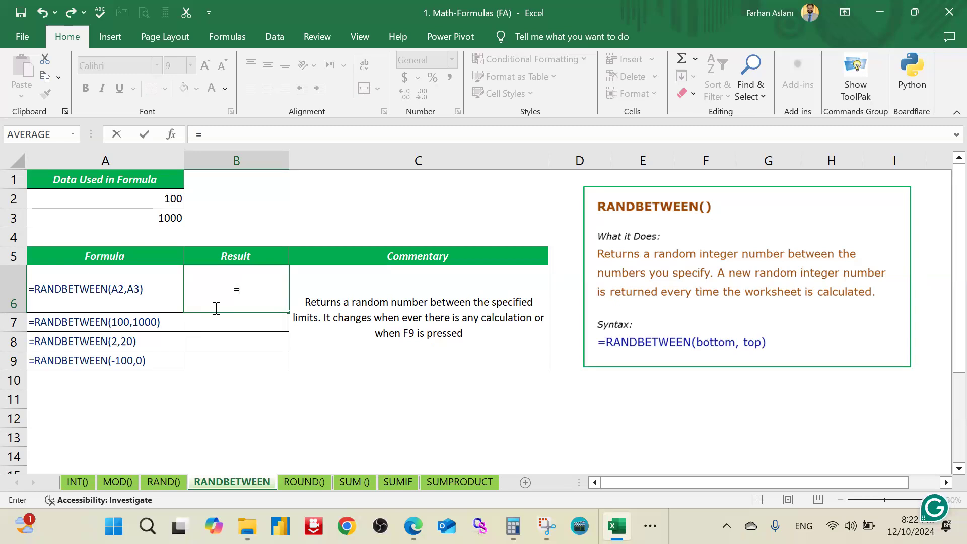
text(rand)
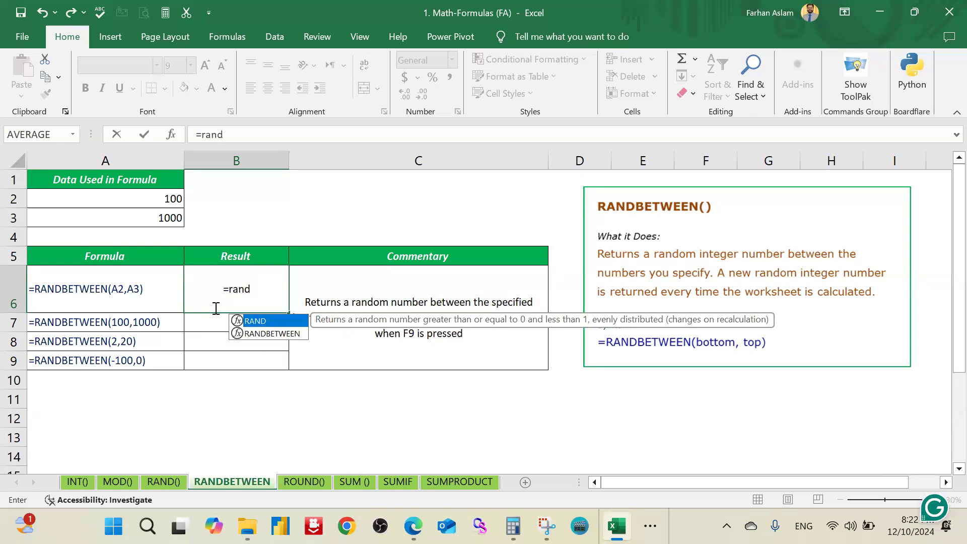
key(Down)
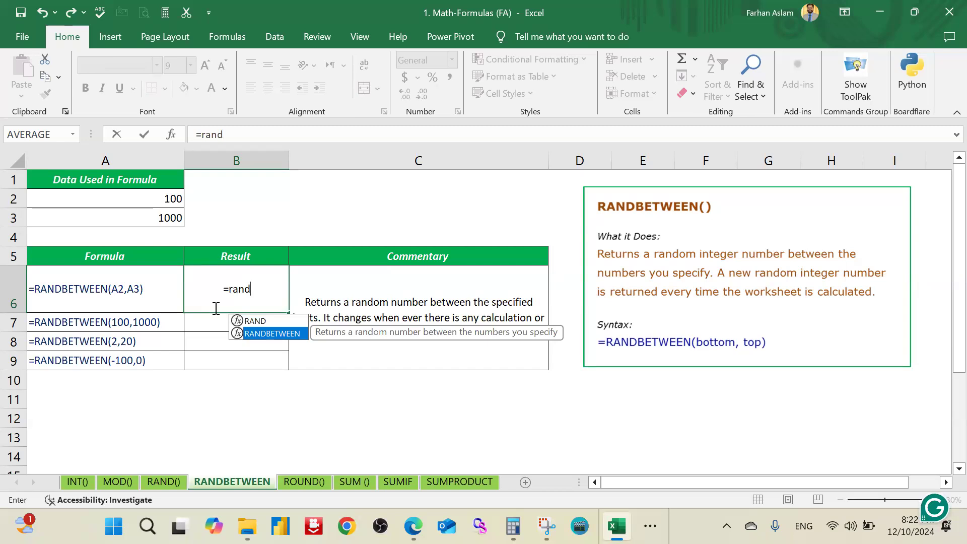
key(Tab)
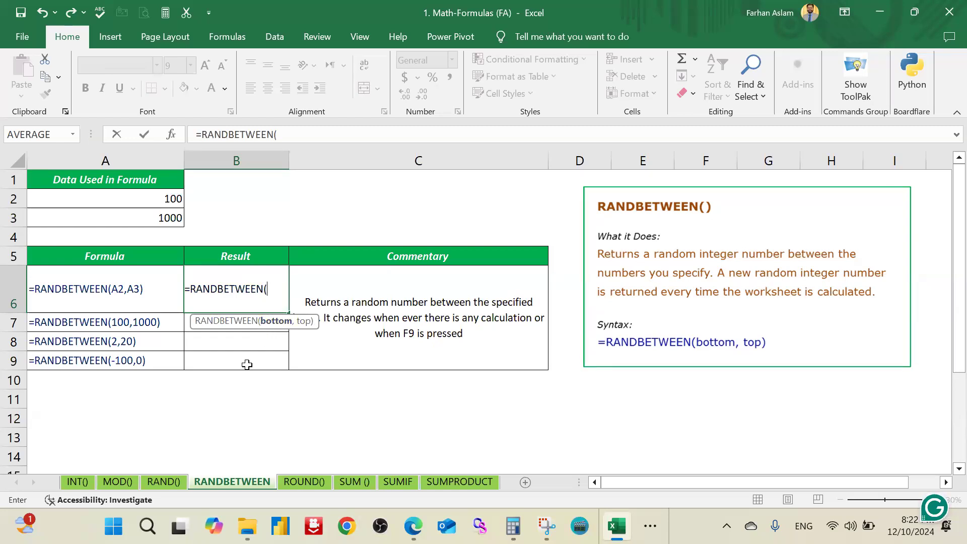
text(100,)
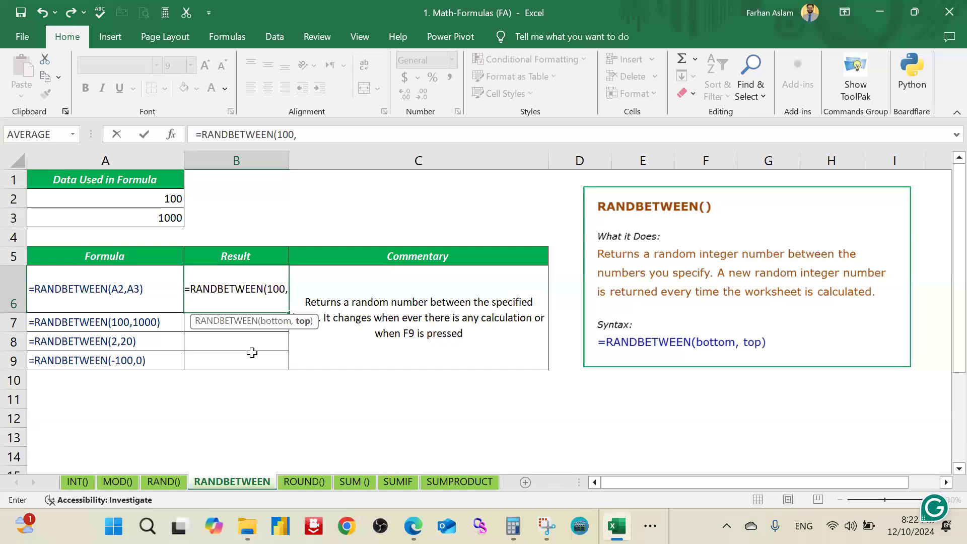
text(2)
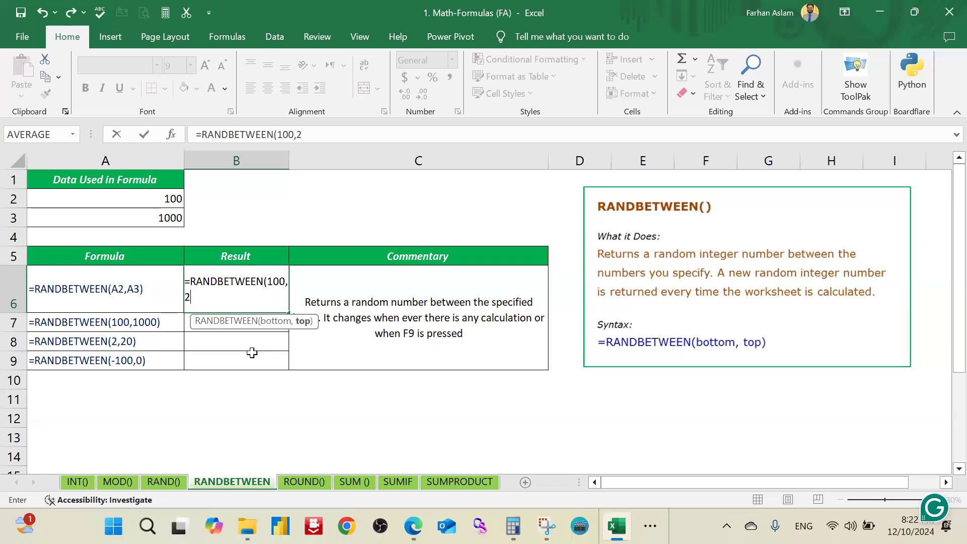
text(00))
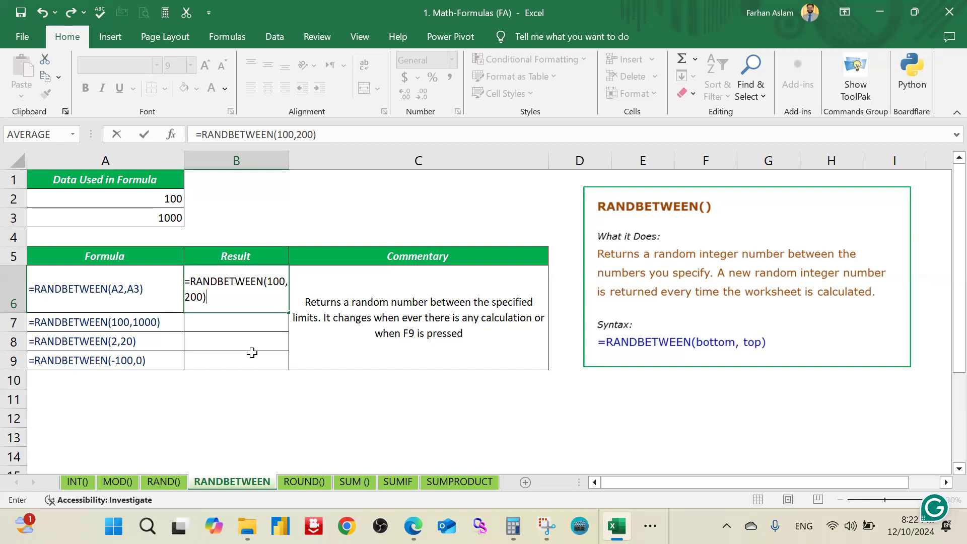
key(Return)
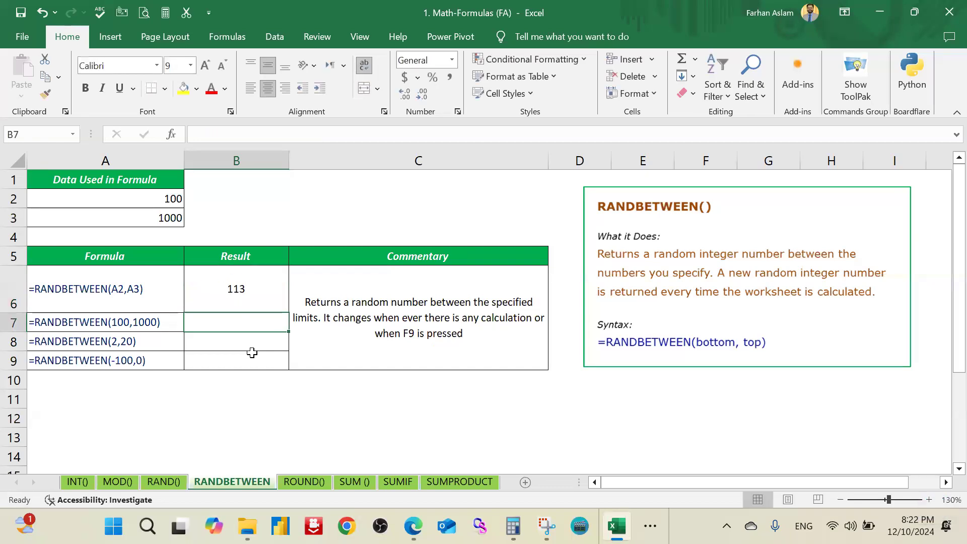
Step: Fill the RANDBETWEEN formula from B6 down through B19
click(257, 294)
drag(289, 313, 282, 370)
scroll(252, 346, down, 1)
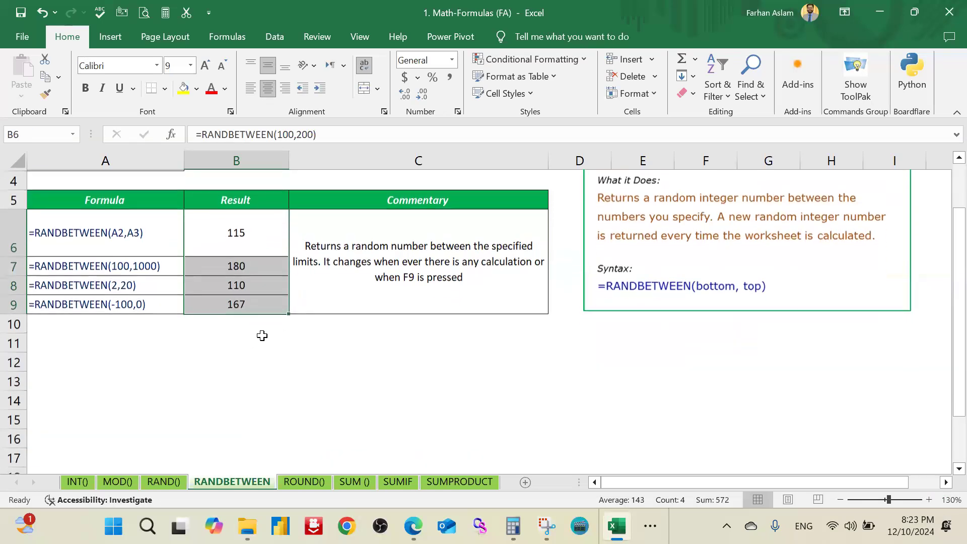
drag(288, 312, 294, 428)
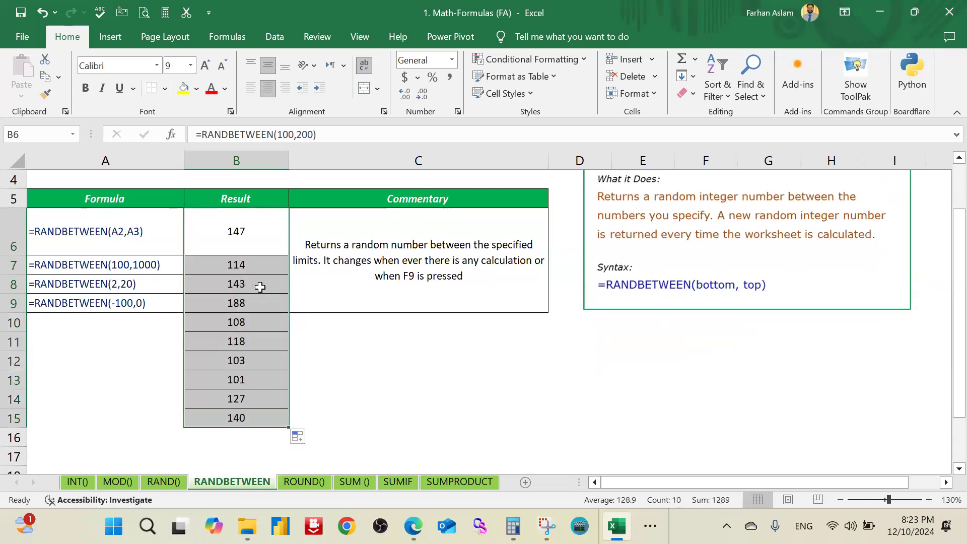
scroll(267, 356, down, 2)
drag(288, 284, 290, 355)
click(311, 287)
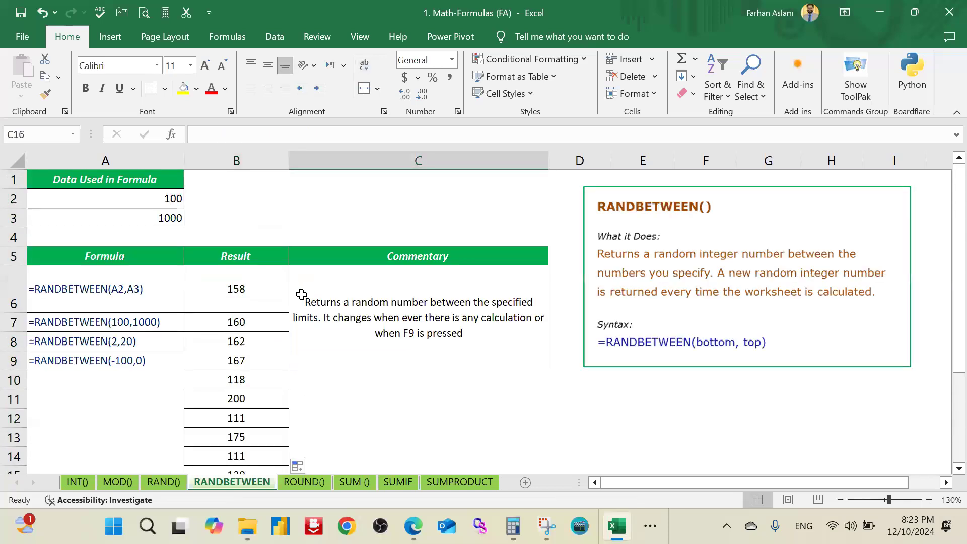
Step: Autofit the height of row 6 to its contents
double_click(15, 312)
key(Up)
key(Up)
key(Up)
key(Up)
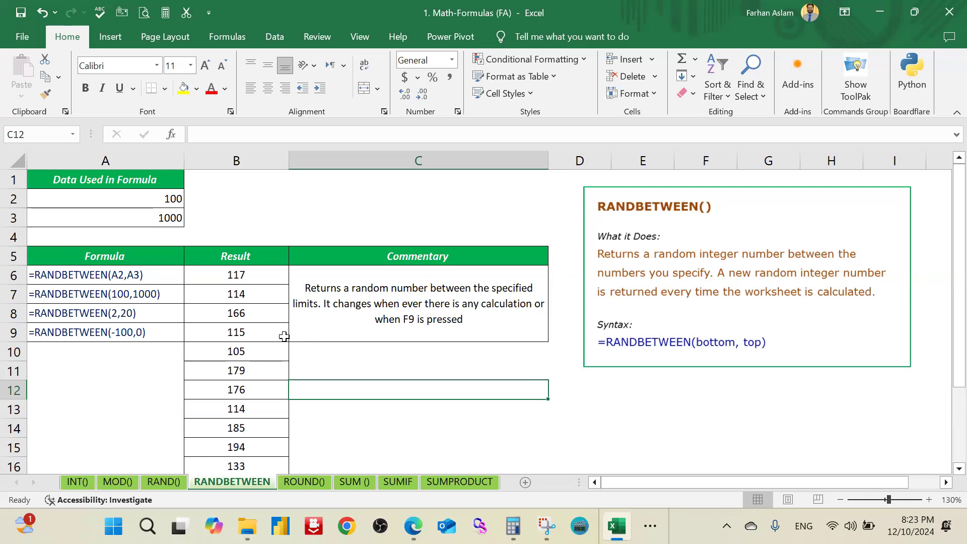
Step: Examine the bottom and top arguments of the RANDBETWEEN formula in B6, and check the formula in B7
click(254, 273)
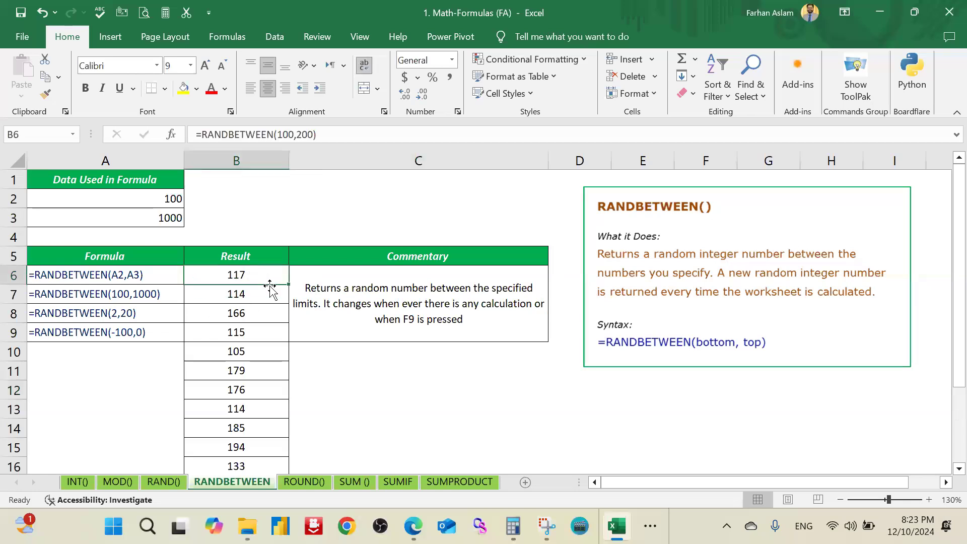
click(307, 134)
key(BackSpace)
key(BackSpace)
text(20)
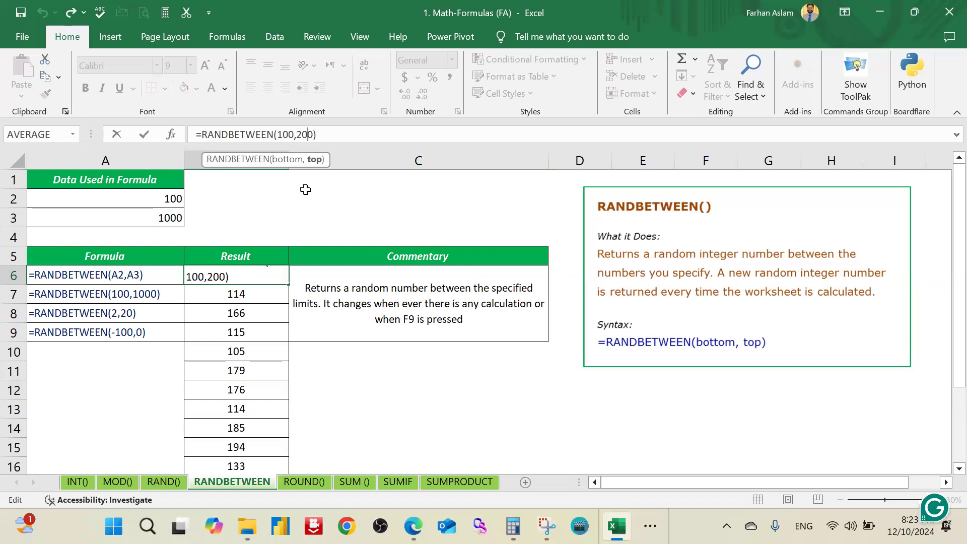
click(287, 134)
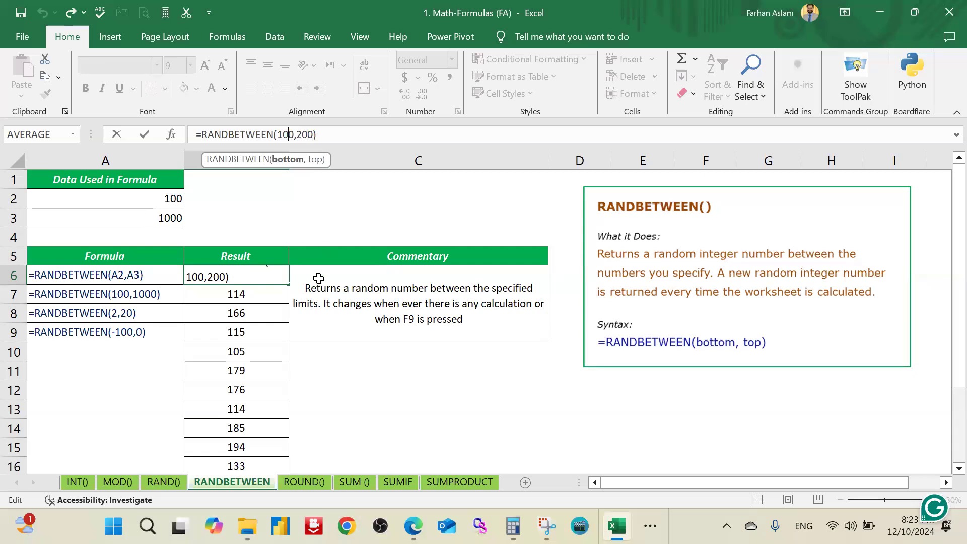
click(345, 378)
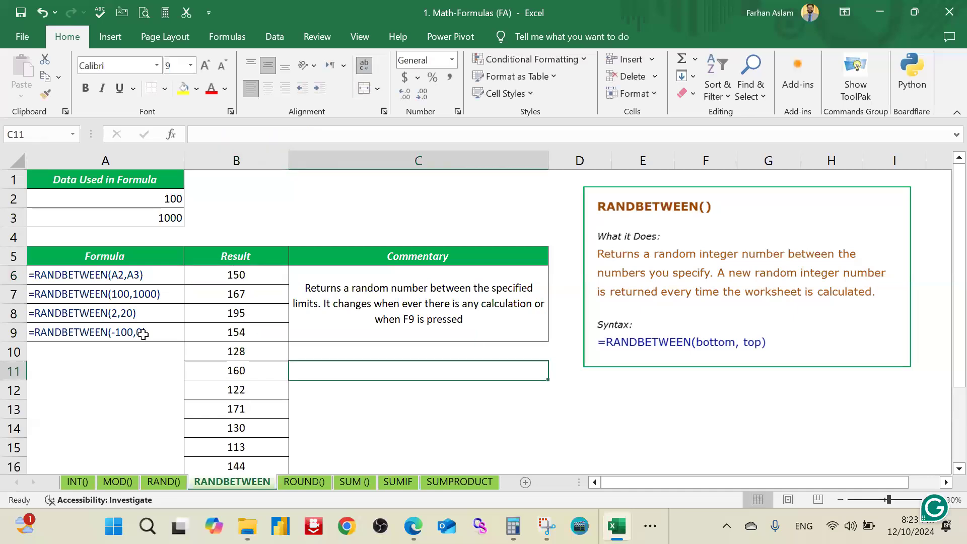
click(264, 293)
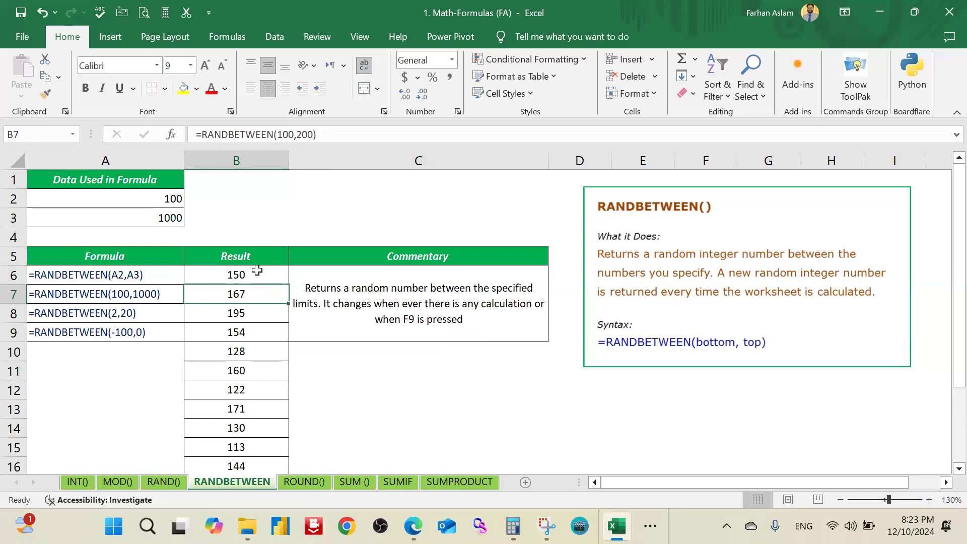
Step: Highlight the example formulas in A6:A9 with a yellow fill
click(148, 275)
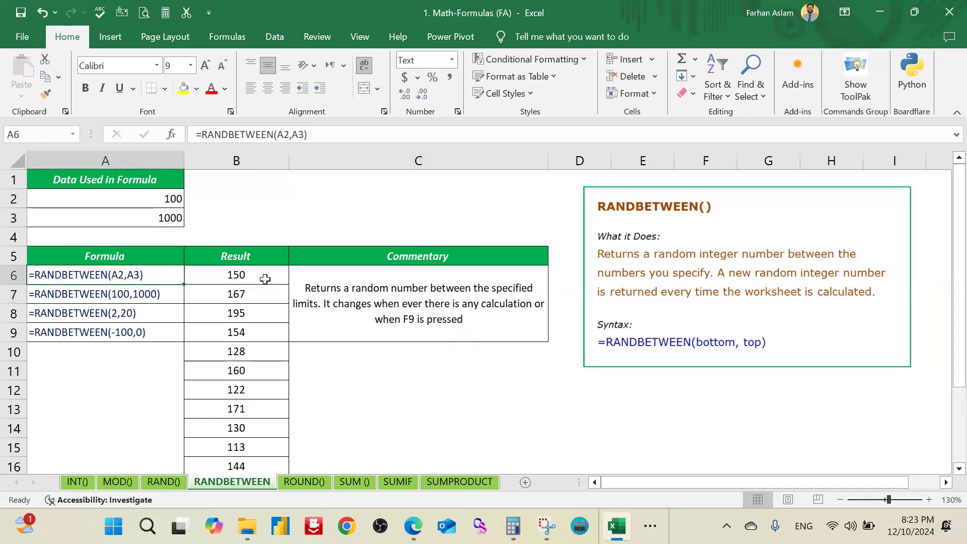
drag(158, 276, 151, 332)
click(184, 89)
click(247, 272)
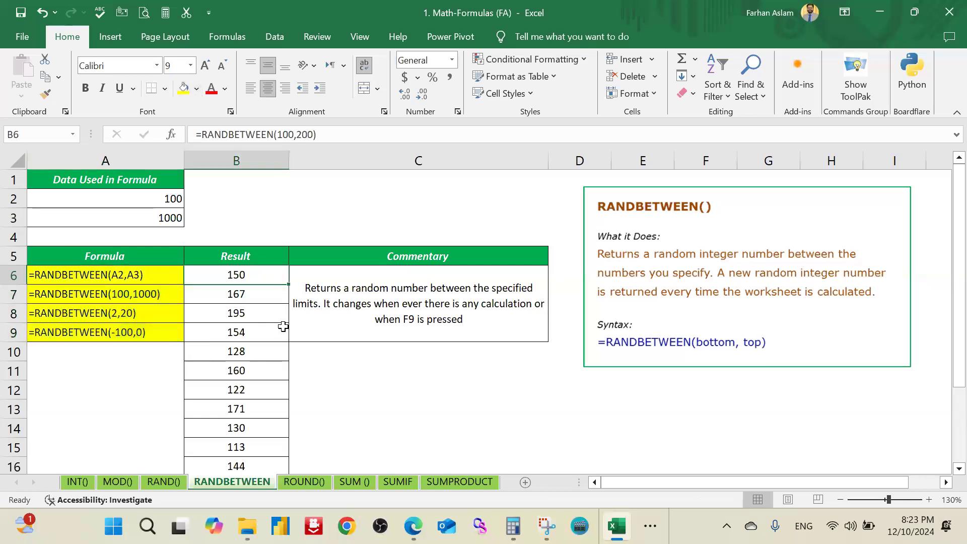
Step: Clear the extra random results in B10:B19 below the table
click(284, 356)
key(ctrl+shift+Down)
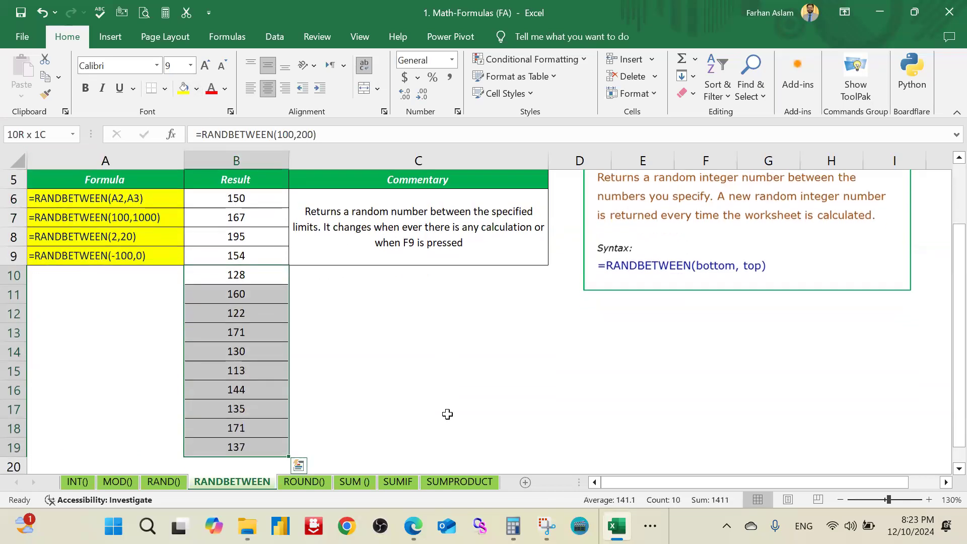
key(Delete)
scroll(152, 271, up, 2)
Step: Replace the formula in B6 with =RANDBETWEEN(A2,A3), taking both limits from the data cells
click(227, 276)
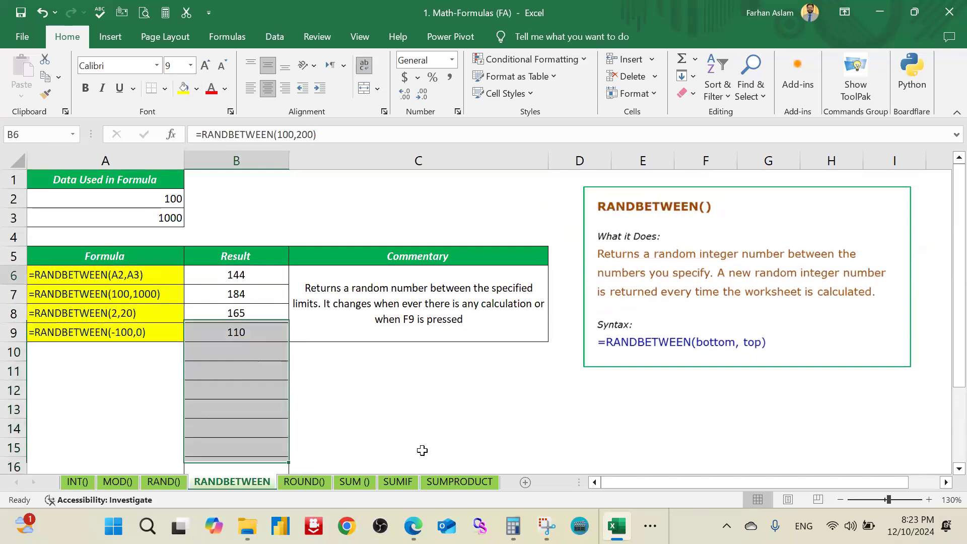
text(=)
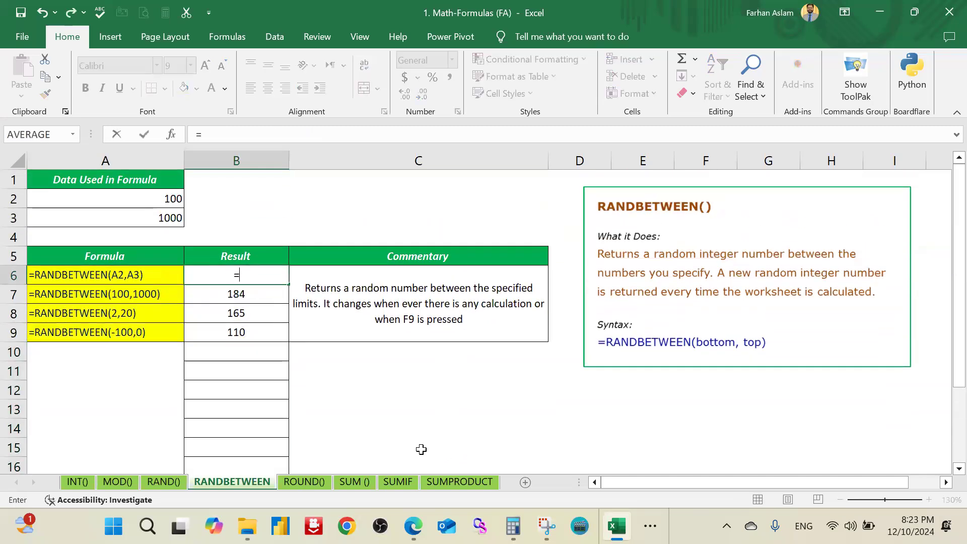
text(rand)
key(Down)
key(Tab)
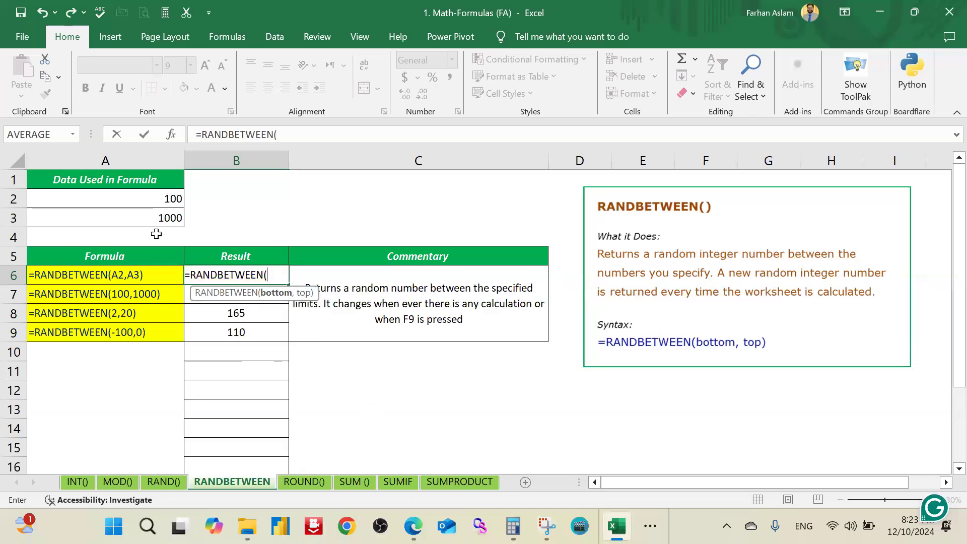
click(142, 198)
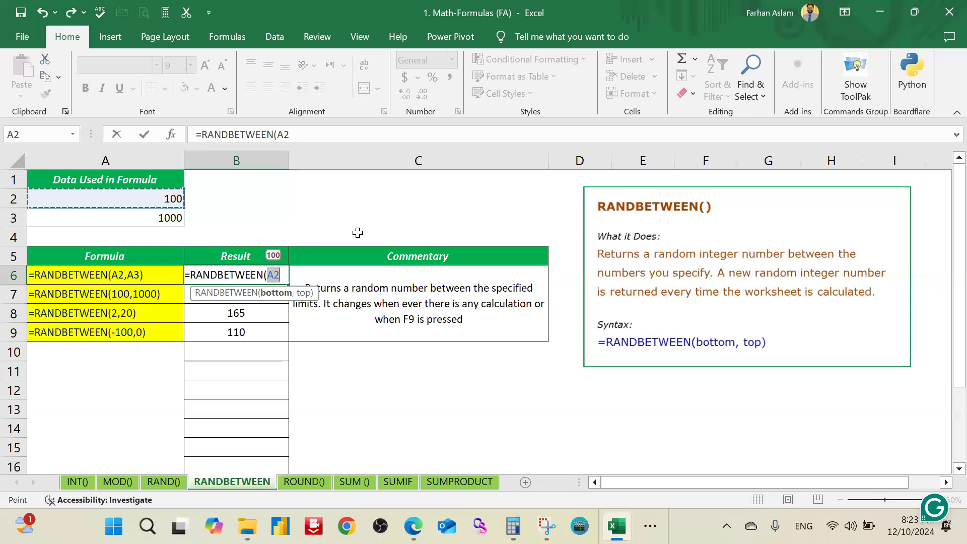
text(,)
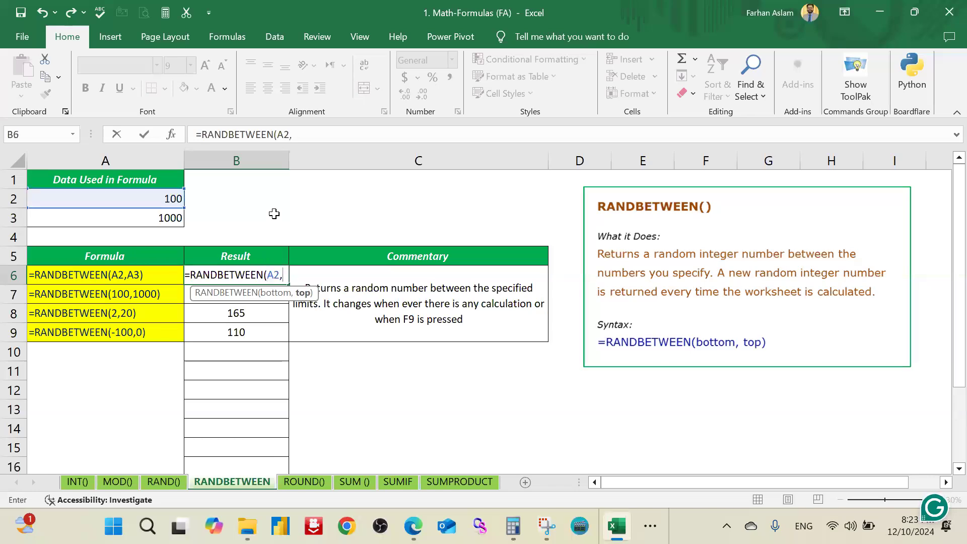
click(167, 217)
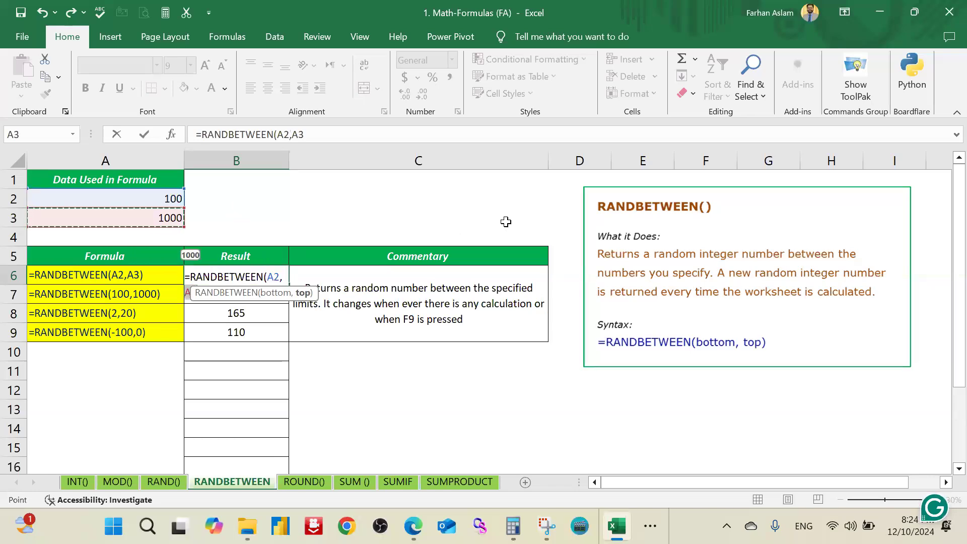
text())
key(Return)
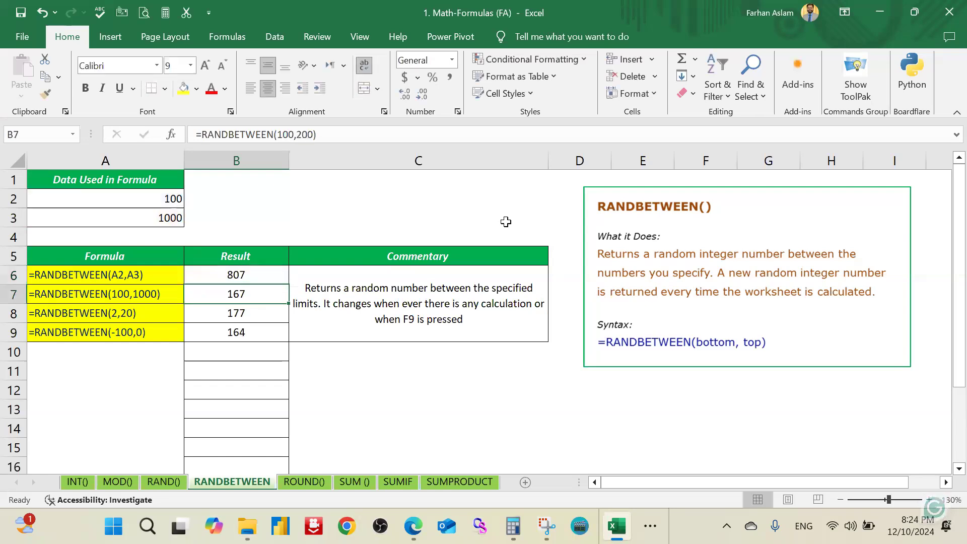
Step: Replace the formula in B9 with =RANDBETWEEN(-100,100)
click(266, 312)
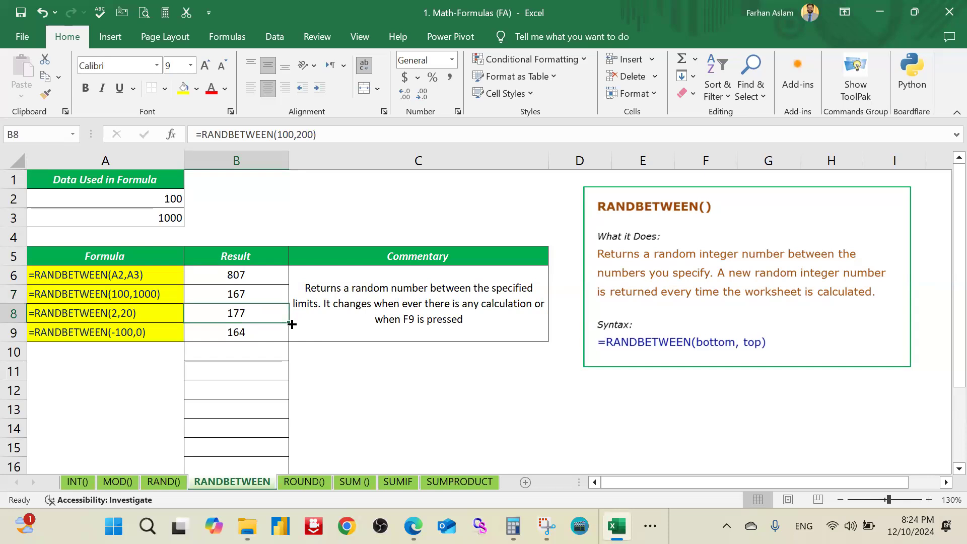
click(267, 331)
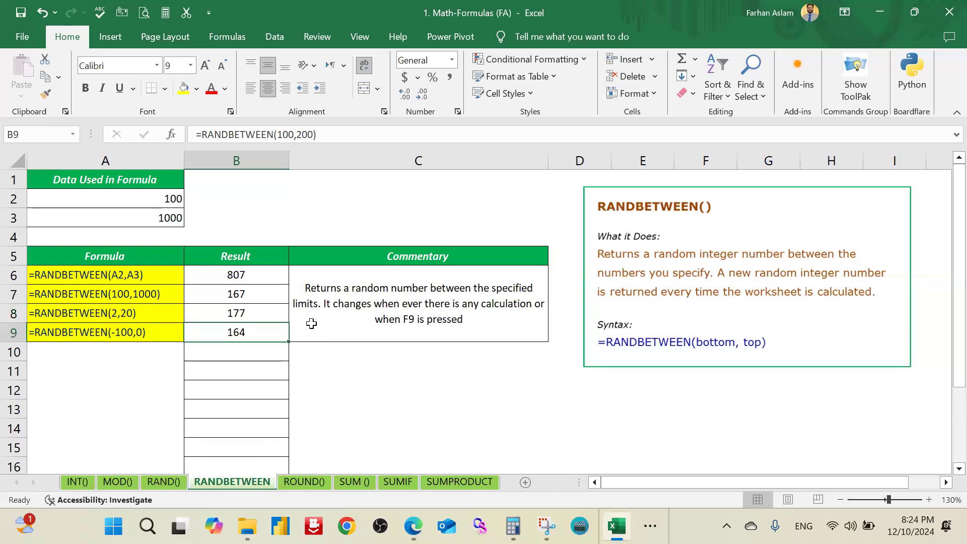
text(=)
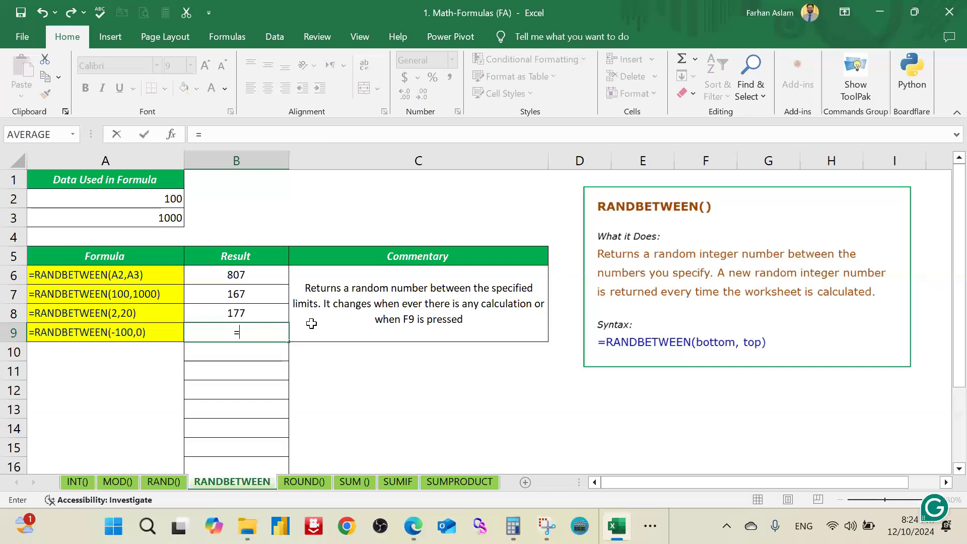
text(rand)
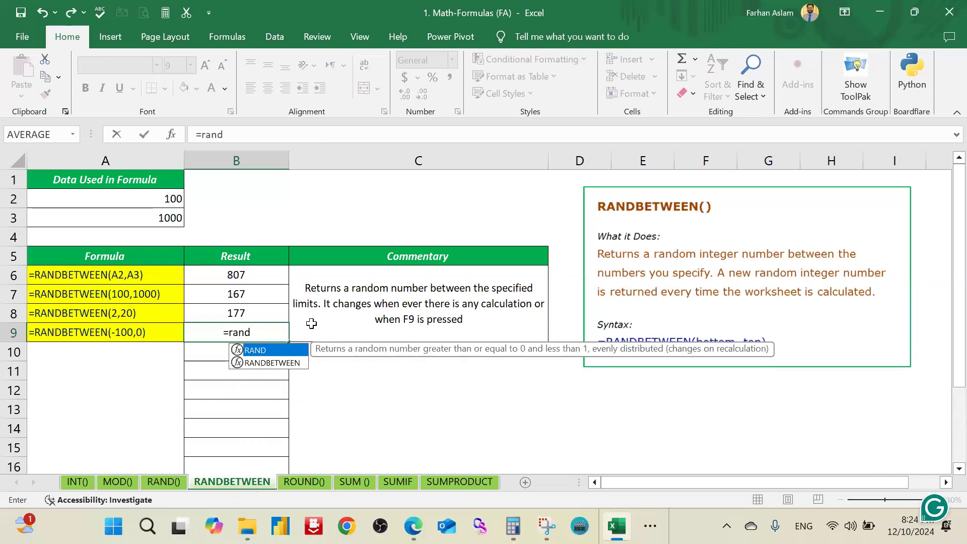
key(Down)
key(Tab)
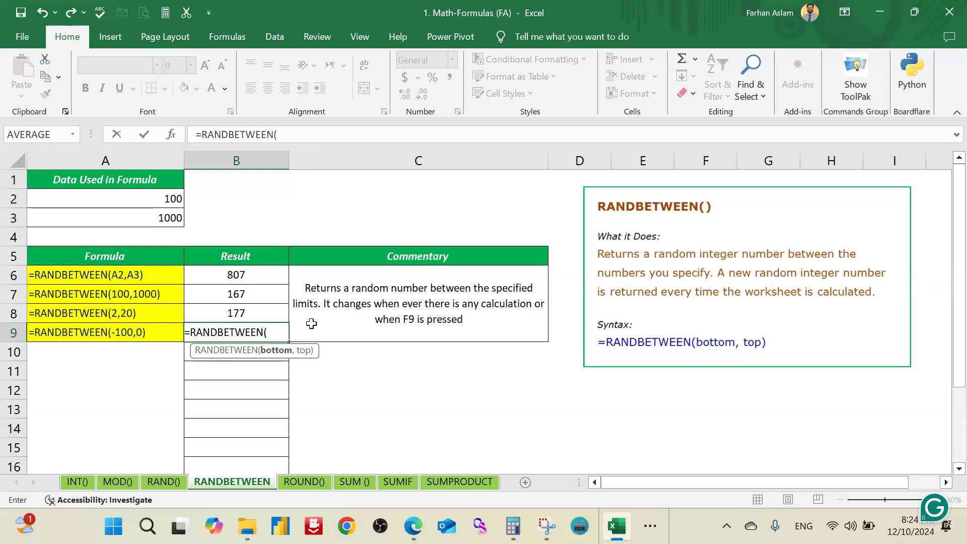
text(-100,100)
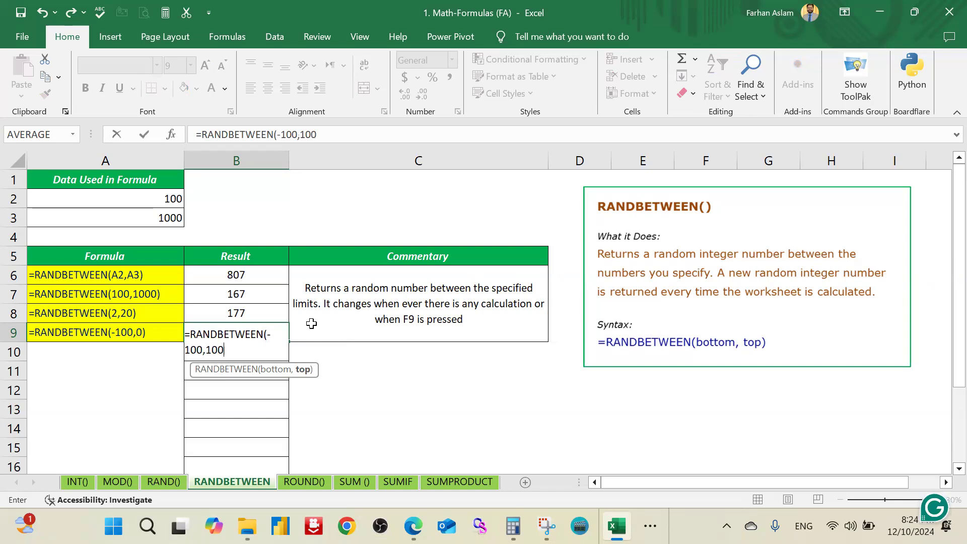
text(,0))
key(Return)
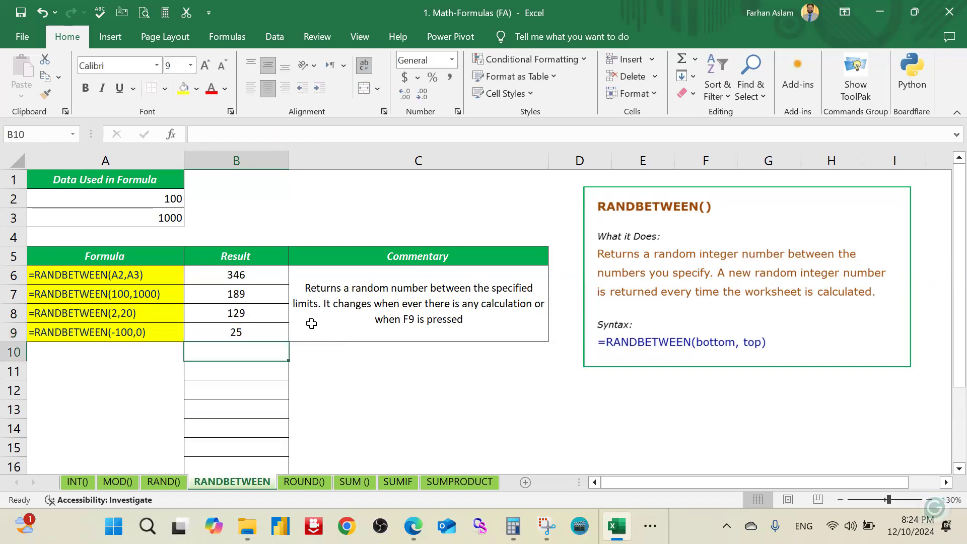
Step: Fill the RANDBETWEEN formula from B9 down through B17
key(Up)
drag(292, 343, 289, 399)
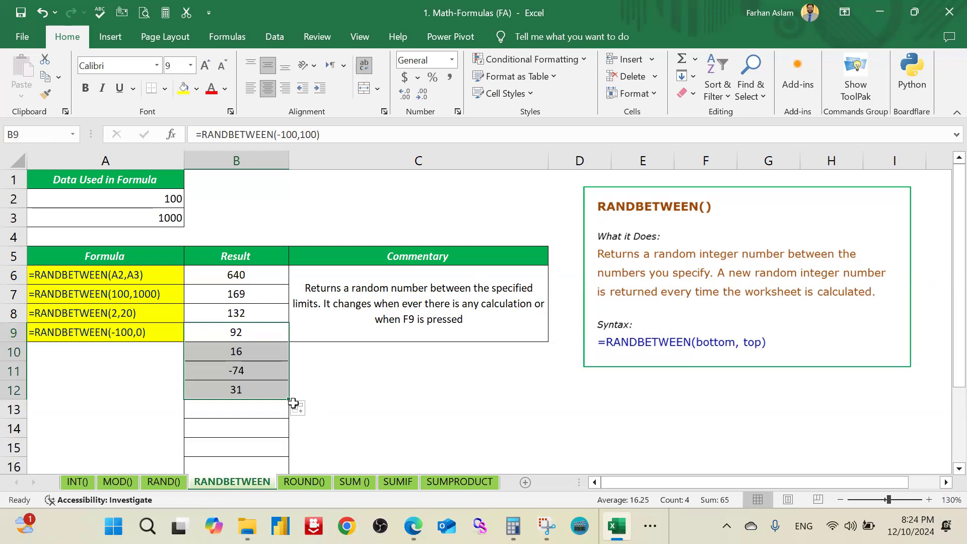
click(242, 369)
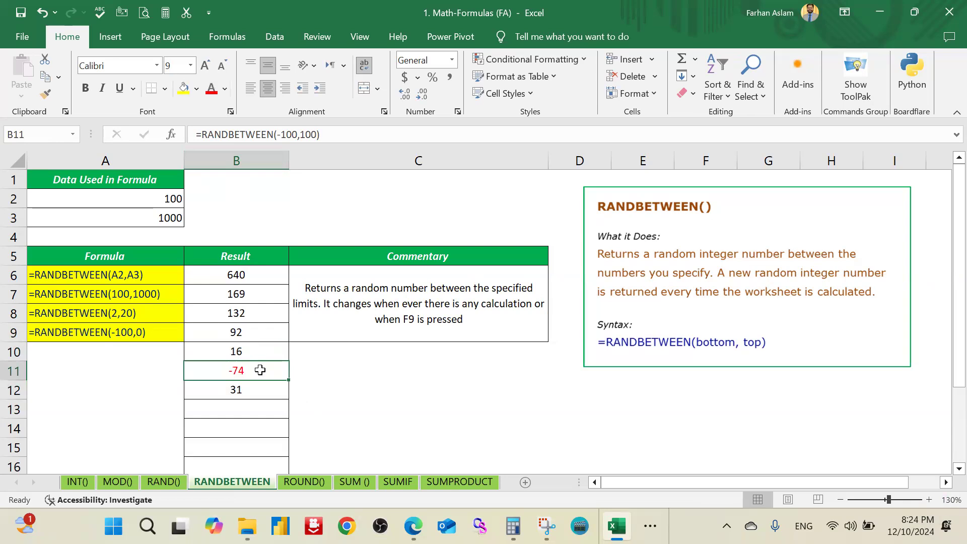
click(266, 351)
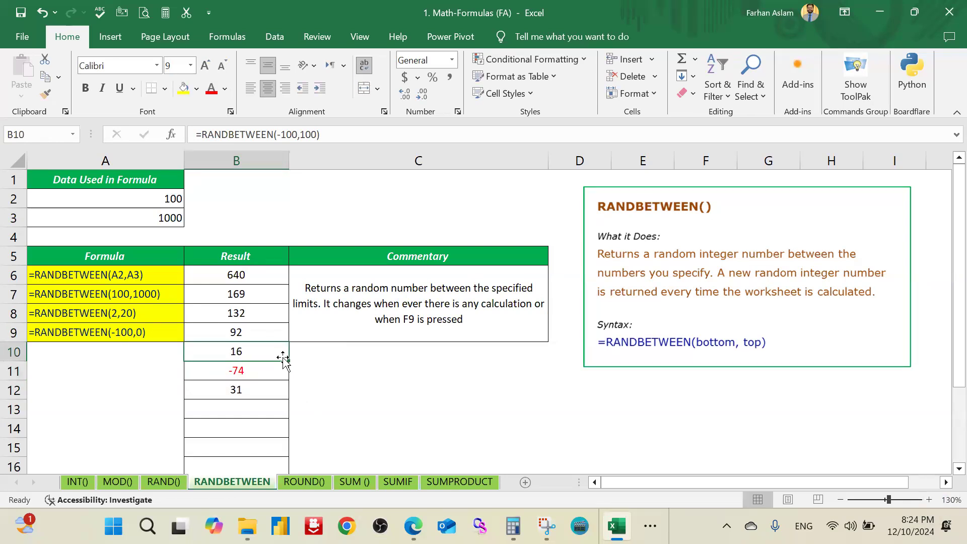
drag(291, 362, 286, 400)
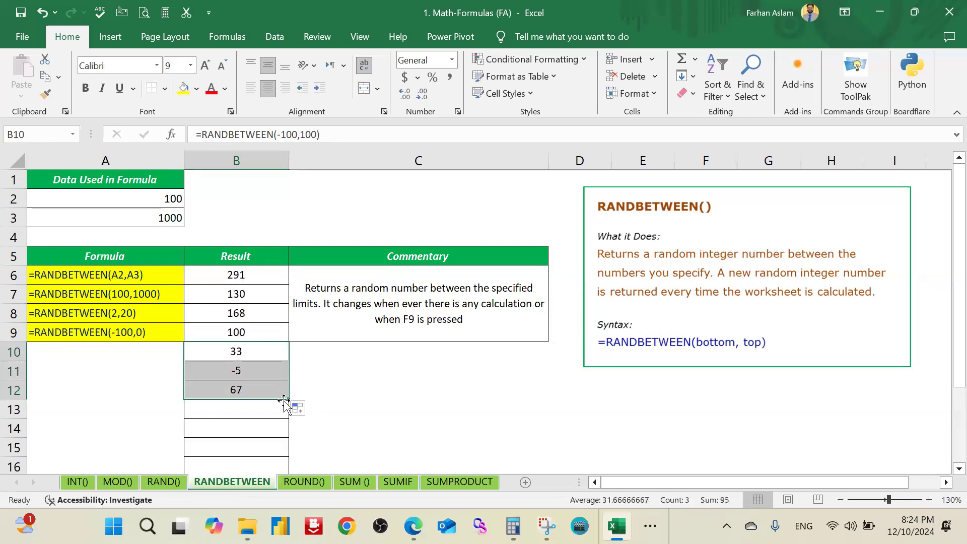
drag(289, 400, 286, 428)
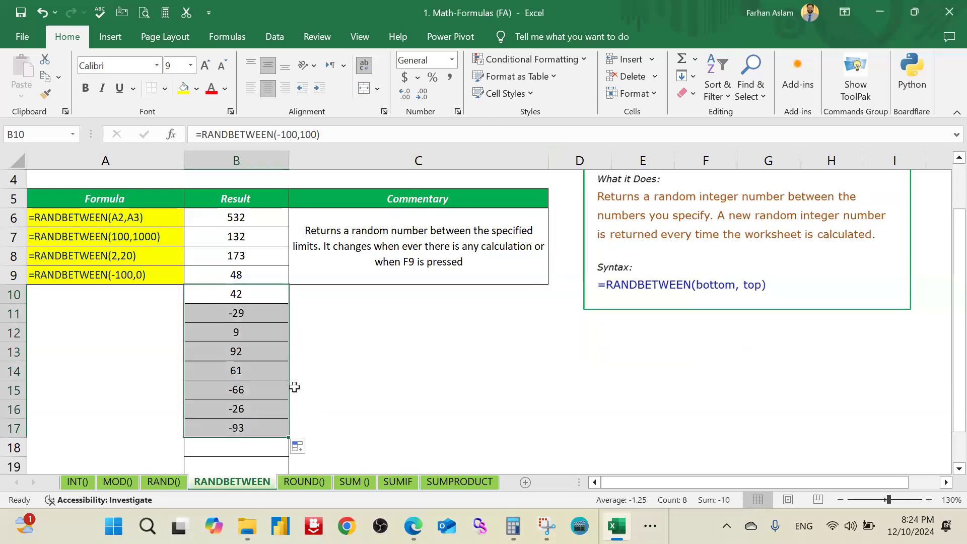
Step: Insert two blank columns between the Result and Commentary columns
scroll(240, 333, up, 1)
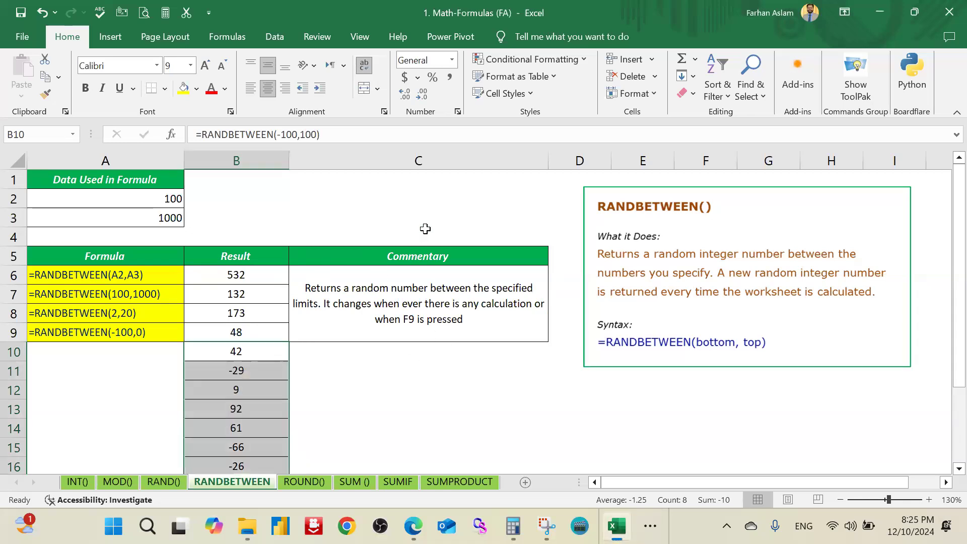
click(445, 176)
right_click(446, 159)
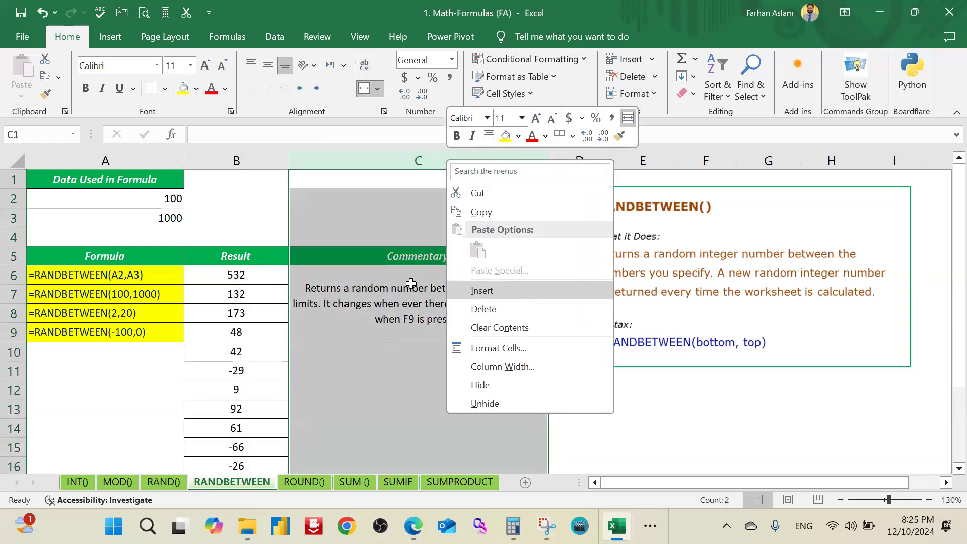
click(524, 290)
click(379, 162)
right_click(380, 162)
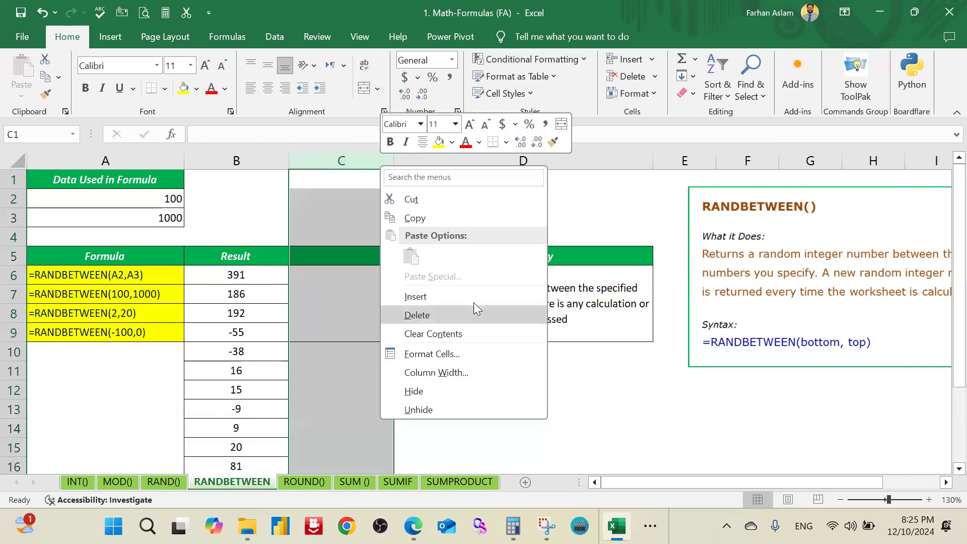
click(503, 295)
ctrl+scroll(277, 289, down, 1)
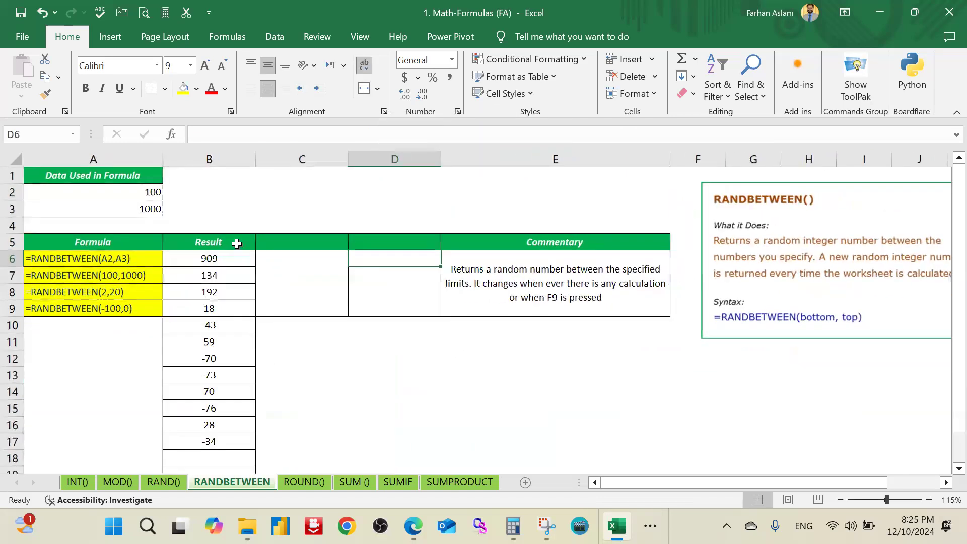
Step: Copy the formula in B6 into C6 and check the arguments of the copy
click(234, 244)
drag(225, 258, 229, 441)
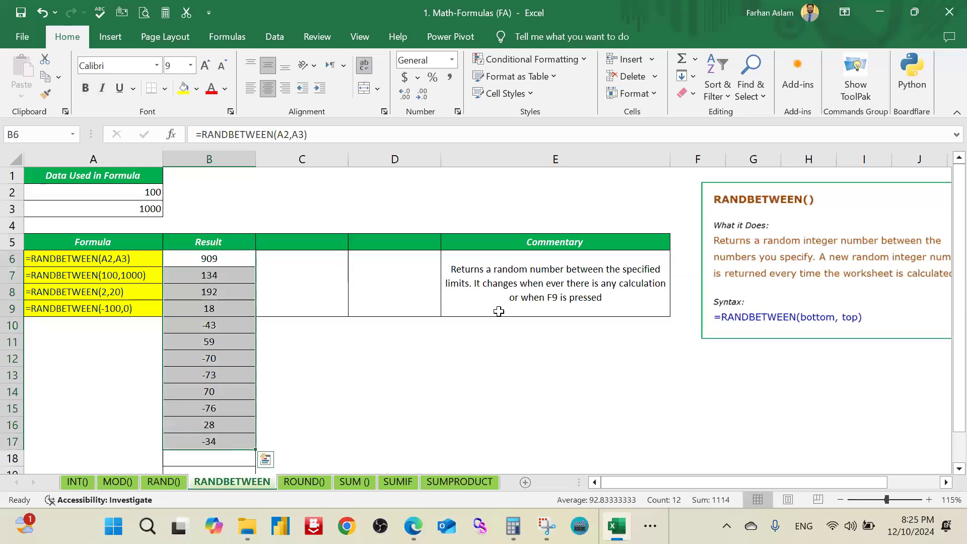
click(244, 260)
key(ctrl+c)
click(321, 260)
key(ctrl+v)
double_click(326, 259)
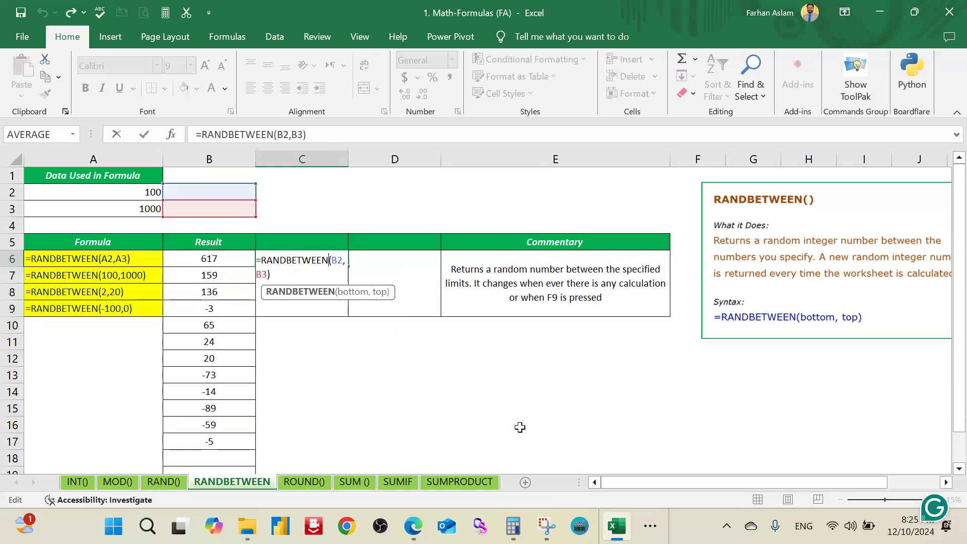
key(Right)
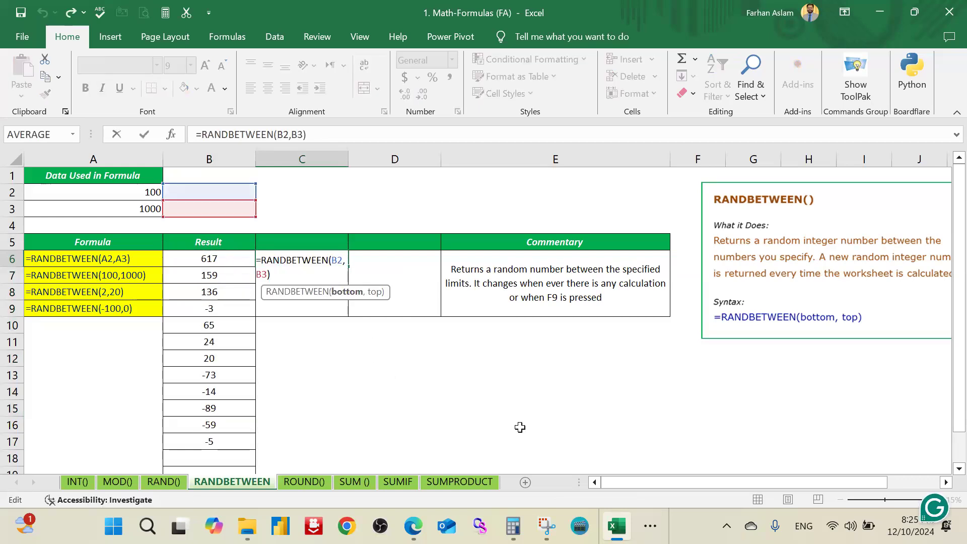
key(Escape)
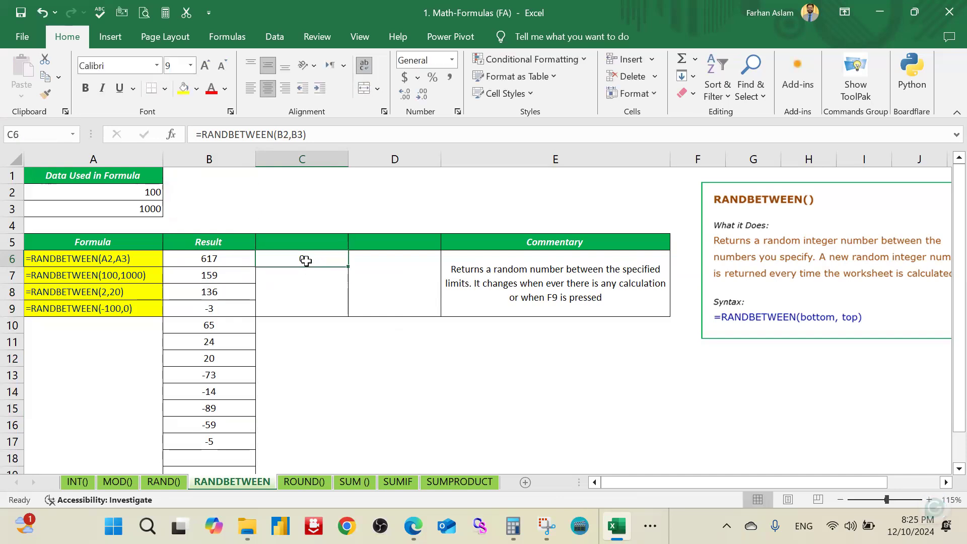
Step: Replace the arguments of the RANDBETWEEN formula in C6 with A2 as the bottom and A3 as the top
double_click(307, 259)
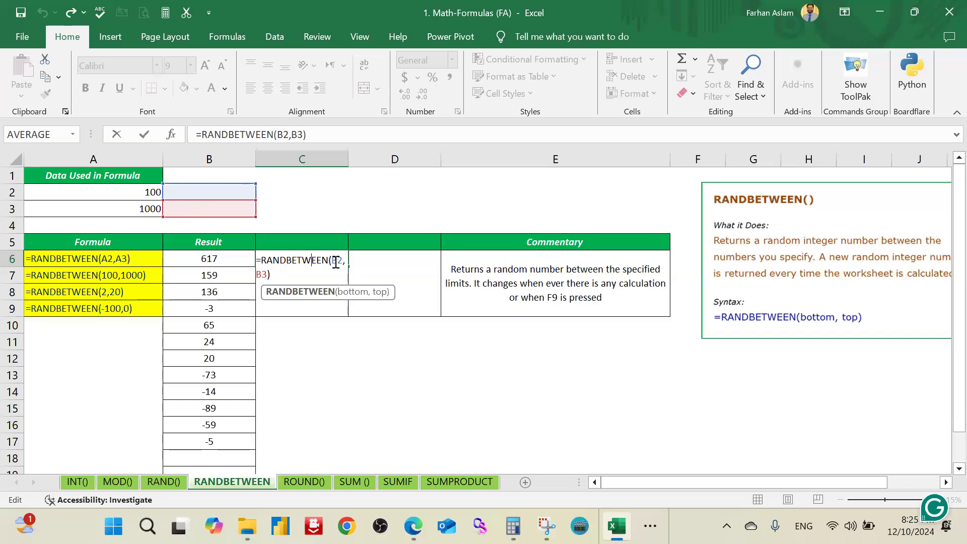
drag(331, 260, 341, 274)
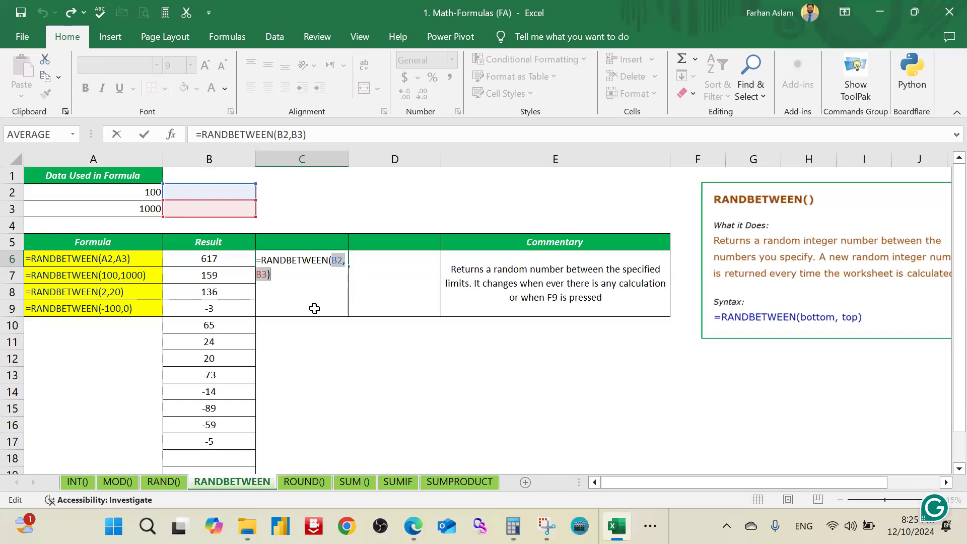
key(Left)
key(shift+Right)
key(shift+Right)
key(shift+Right)
key(shift+Right)
key(shift+Right)
key(BackSpace)
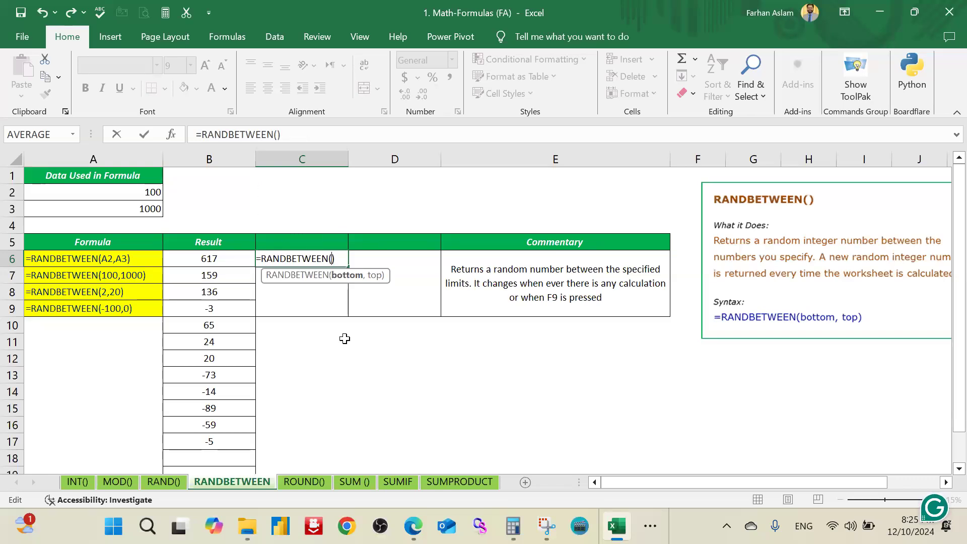
click(135, 192)
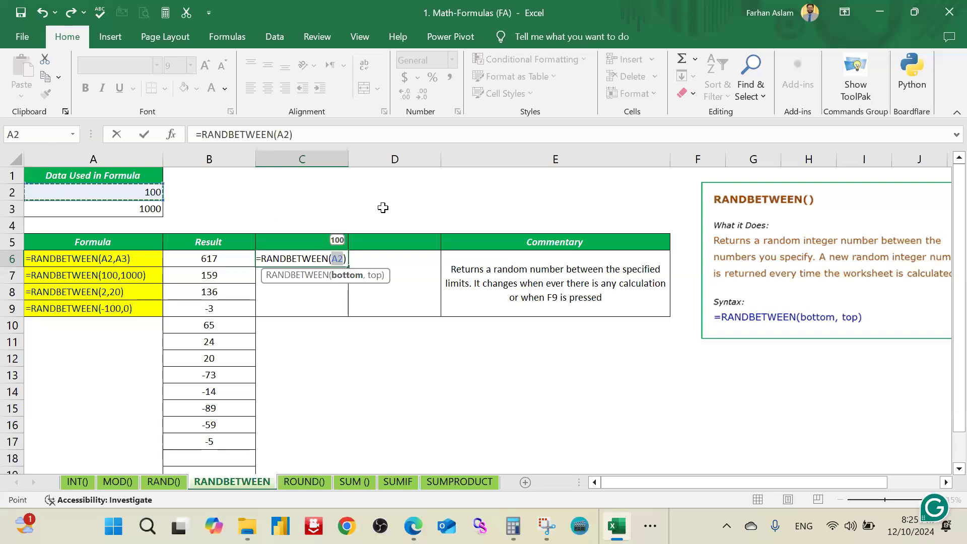
text(,)
click(141, 208)
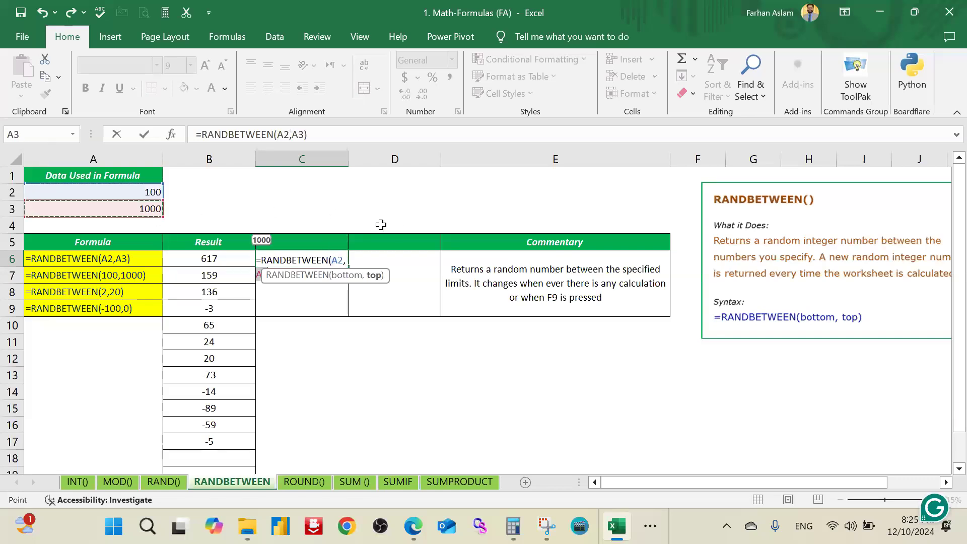
key(Return)
Step: Copy the RANDBETWEEN formula in C6 down through C17
click(322, 258)
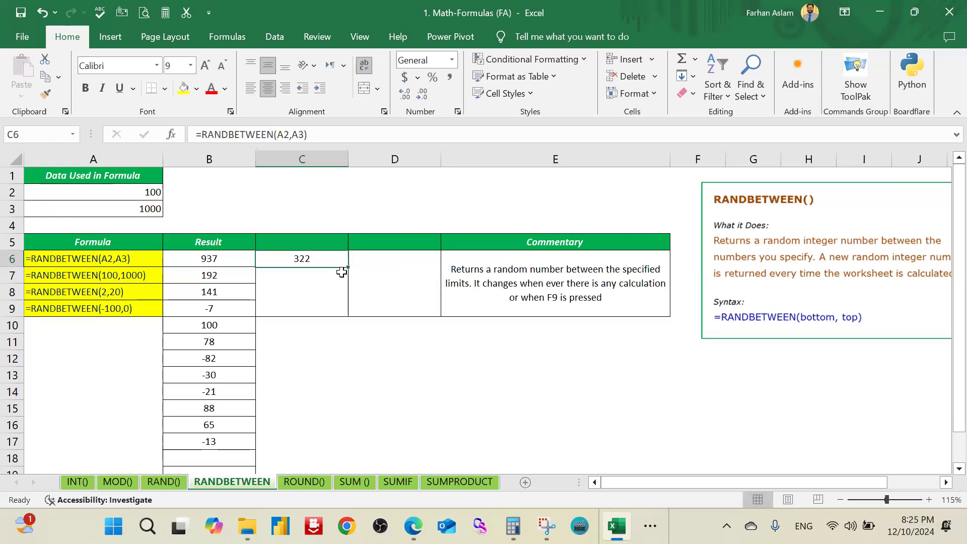
key(ctrl+c)
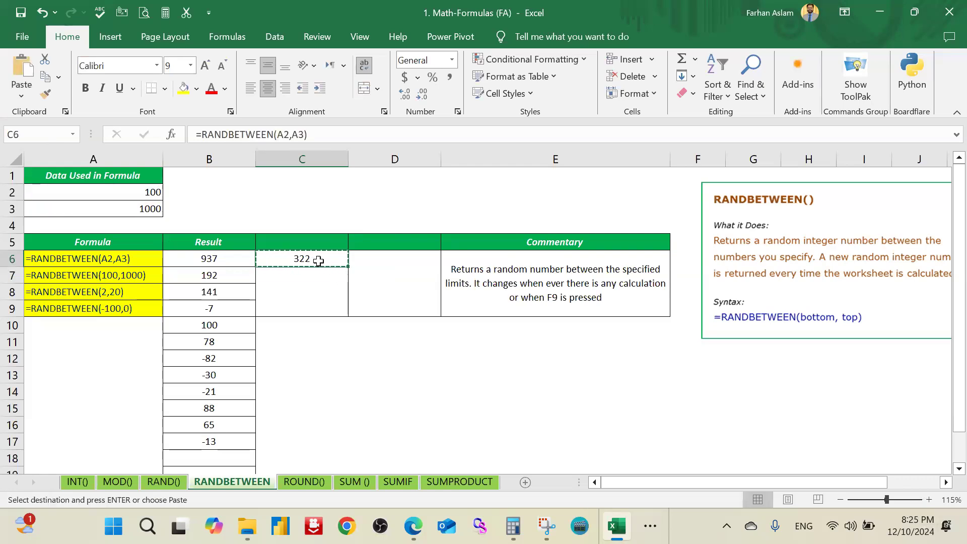
drag(303, 275, 341, 441)
key(ctrl+v)
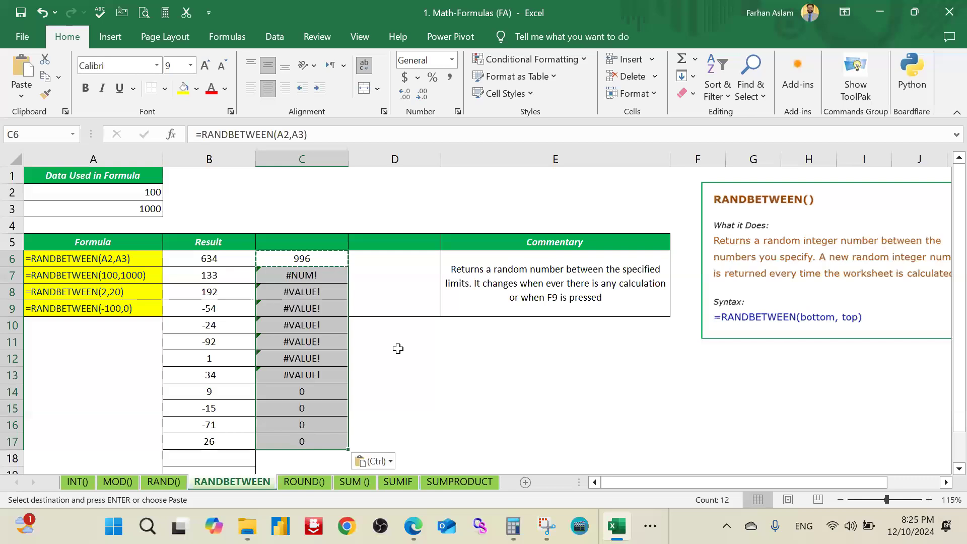
Step: Compare the RANDBETWEEN arguments in C6 and C7 to see how the references shift in the copies
click(399, 346)
click(309, 272)
click(319, 255)
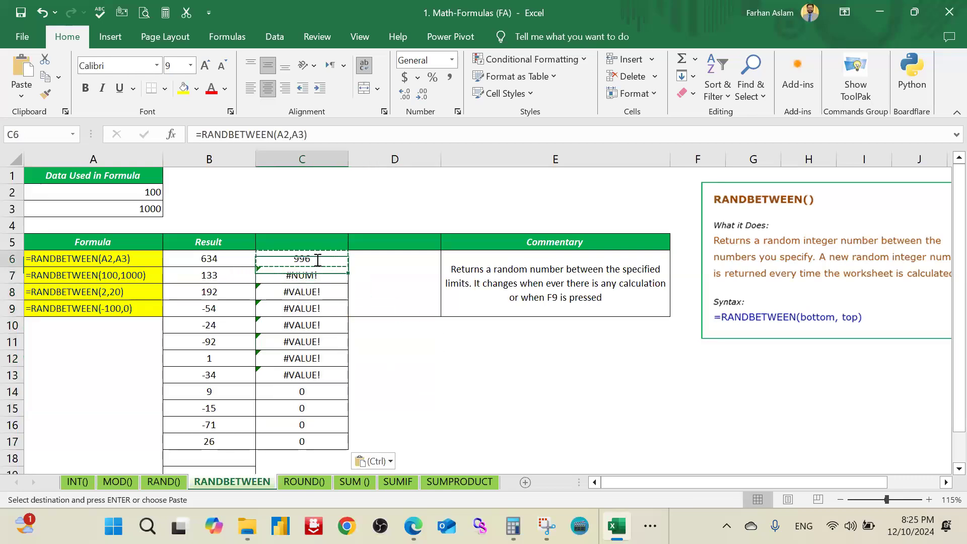
double_click(325, 262)
key(Return)
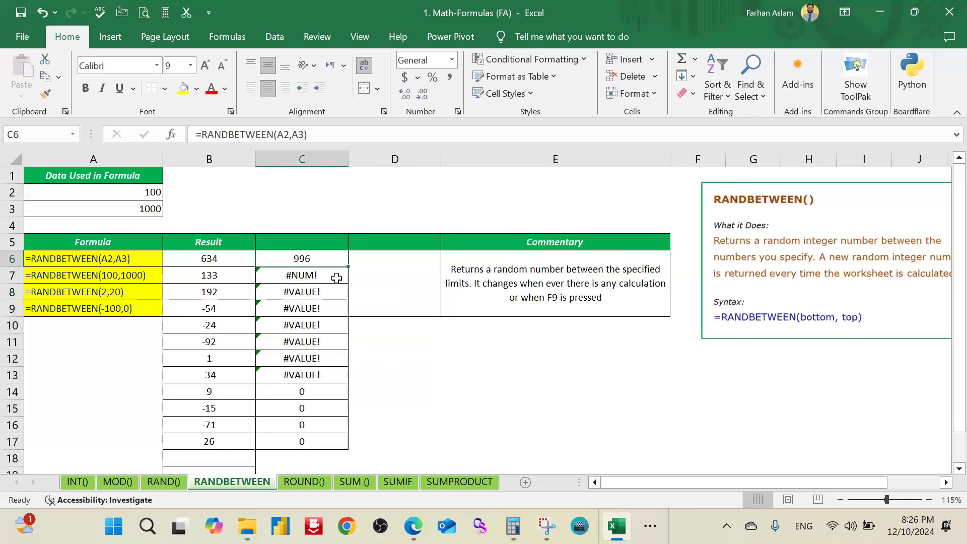
double_click(344, 280)
key(Escape)
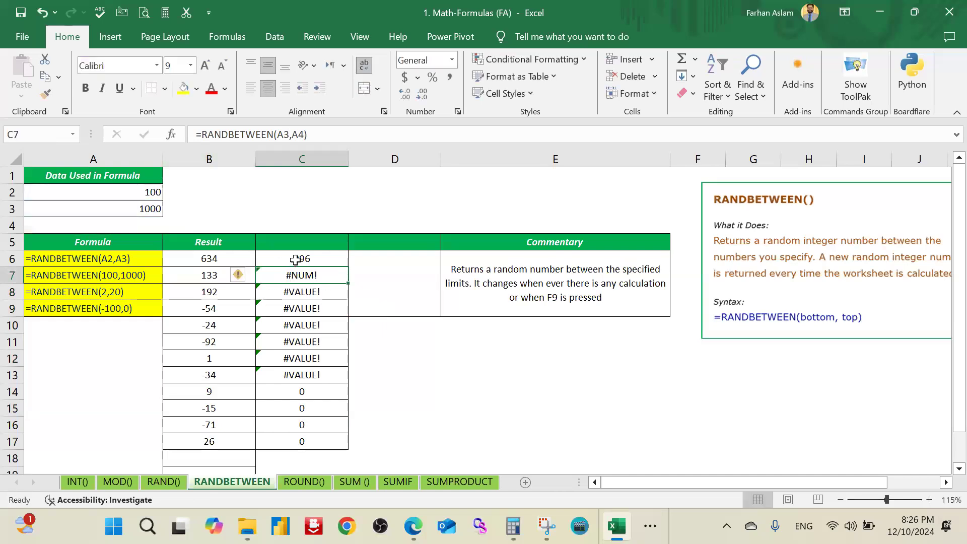
click(296, 260)
double_click(295, 260)
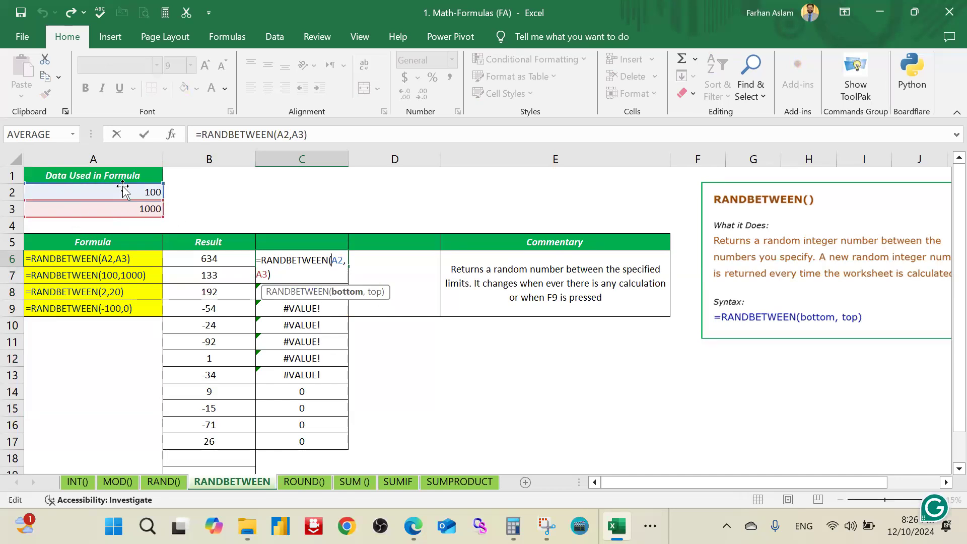
click(444, 368)
key(Escape)
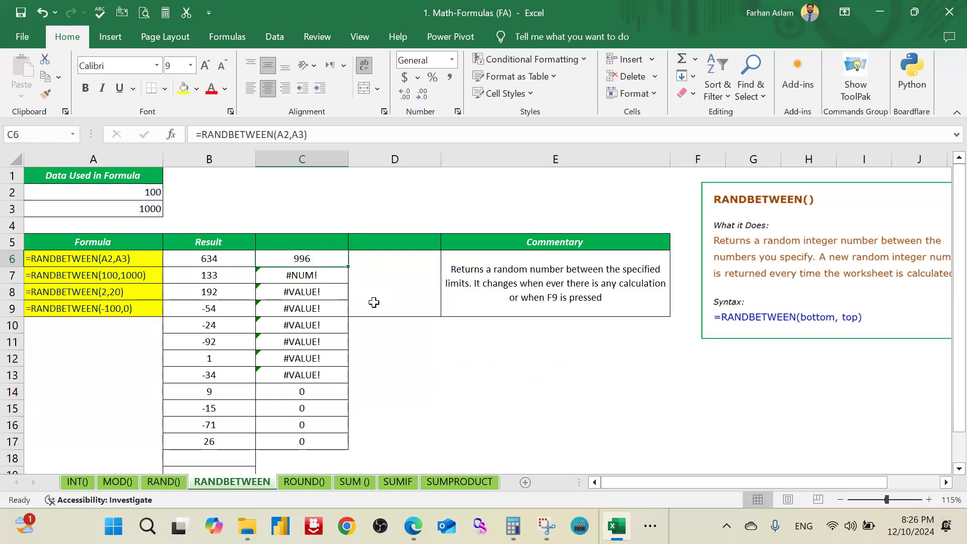
Step: Make both references in the C6 RANDBETWEEN formula absolute, as $A$2 and $A$3
scroll(373, 302, up, 4)
drag(649, 487, 539, 491)
double_click(471, 314)
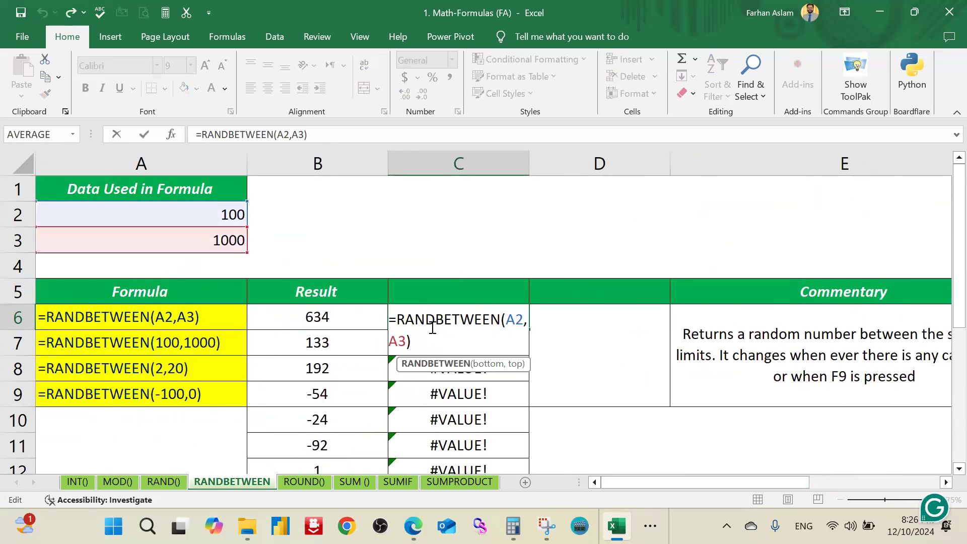
click(511, 320)
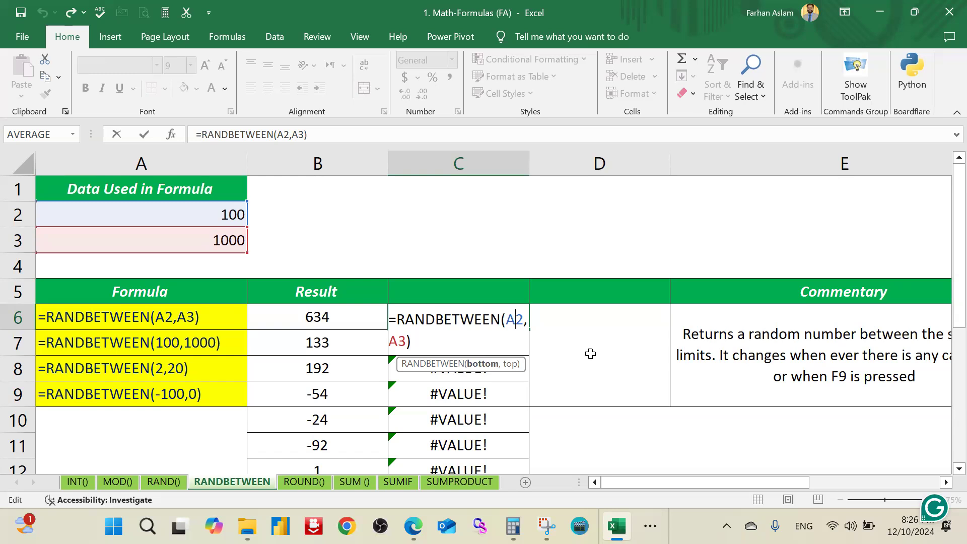
key(F4)
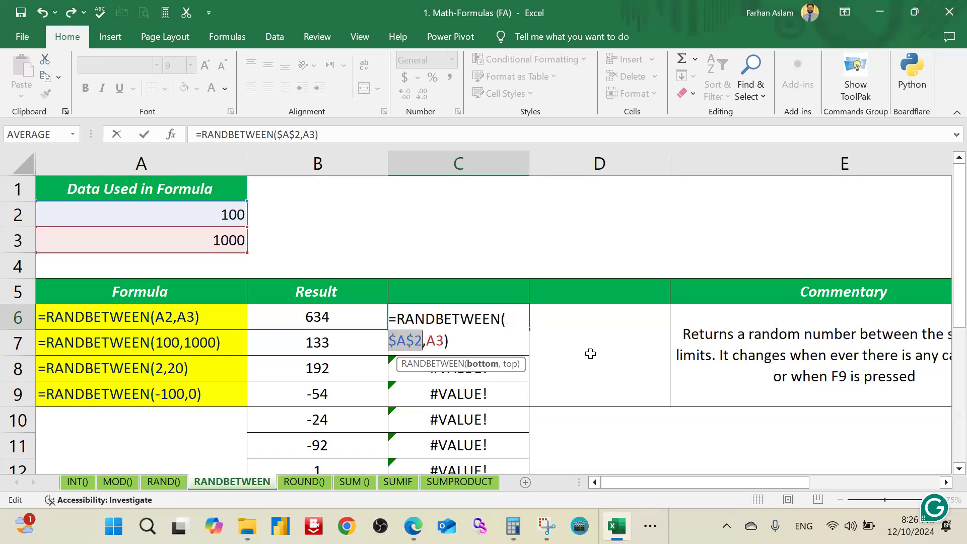
click(435, 340)
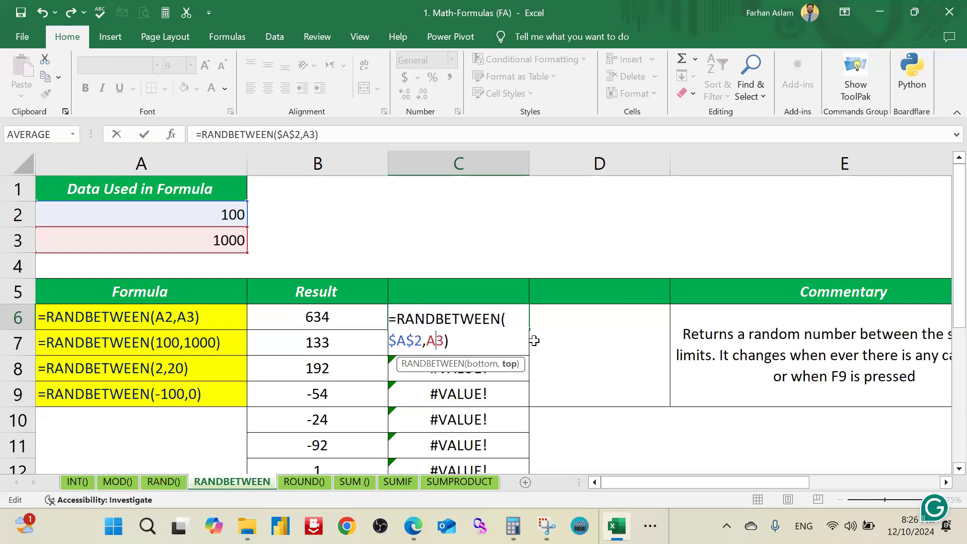
key(F4)
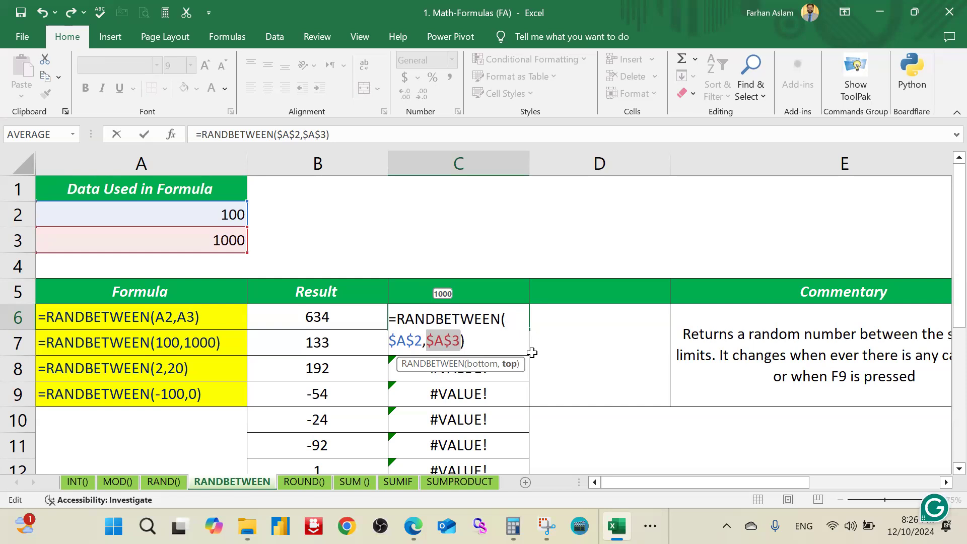
key(Return)
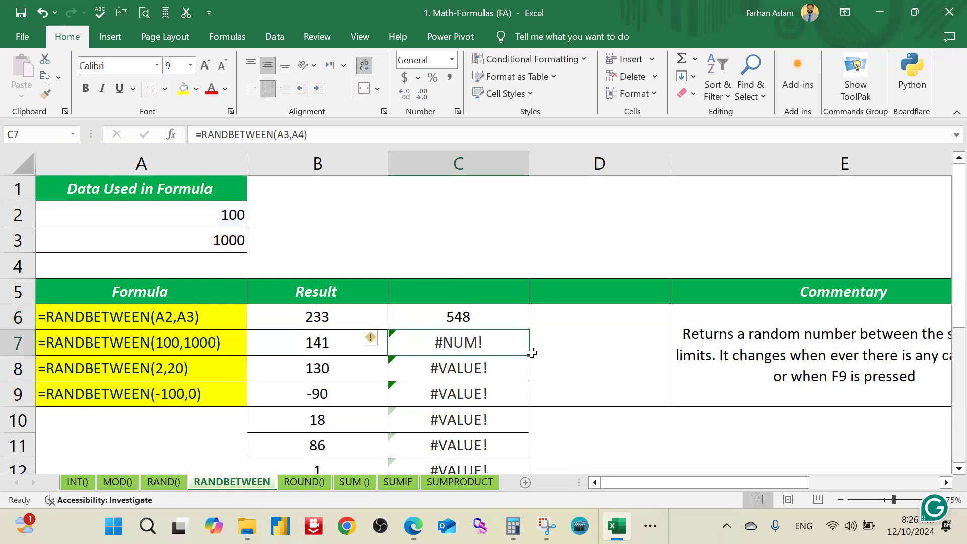
Step: Fill the absolute-reference RANDBETWEEN formula from C6 down through C17
click(465, 315)
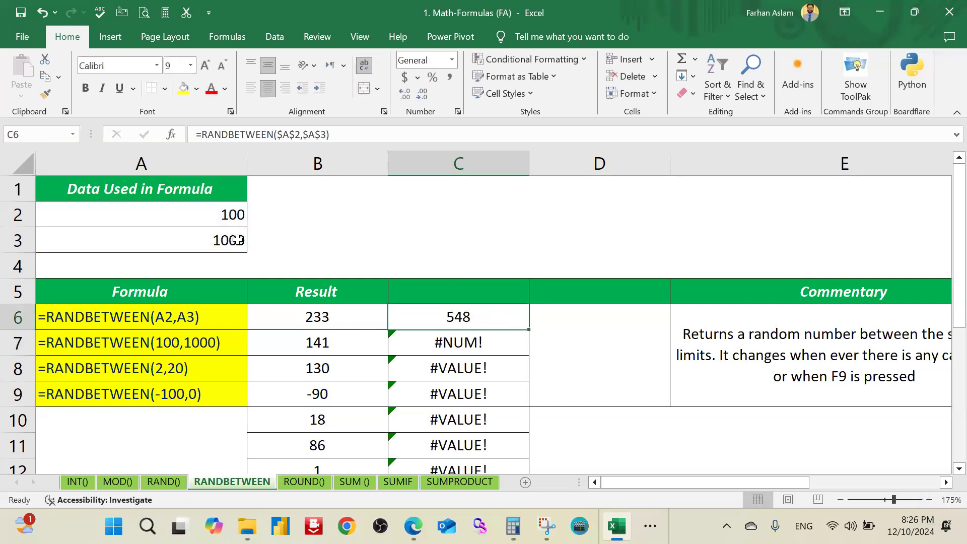
drag(529, 330, 524, 446)
scroll(524, 312, down, 2)
drag(533, 303, 522, 446)
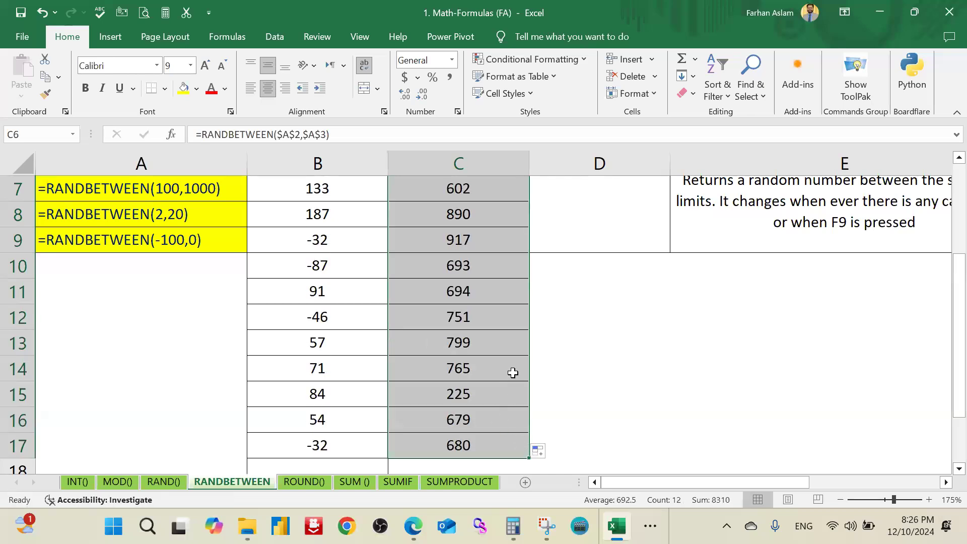
Step: Copy the formulas in C6:C9 into D6:D9 and check the references of the copy in D6
scroll(512, 373, up, 2)
drag(468, 317, 513, 384)
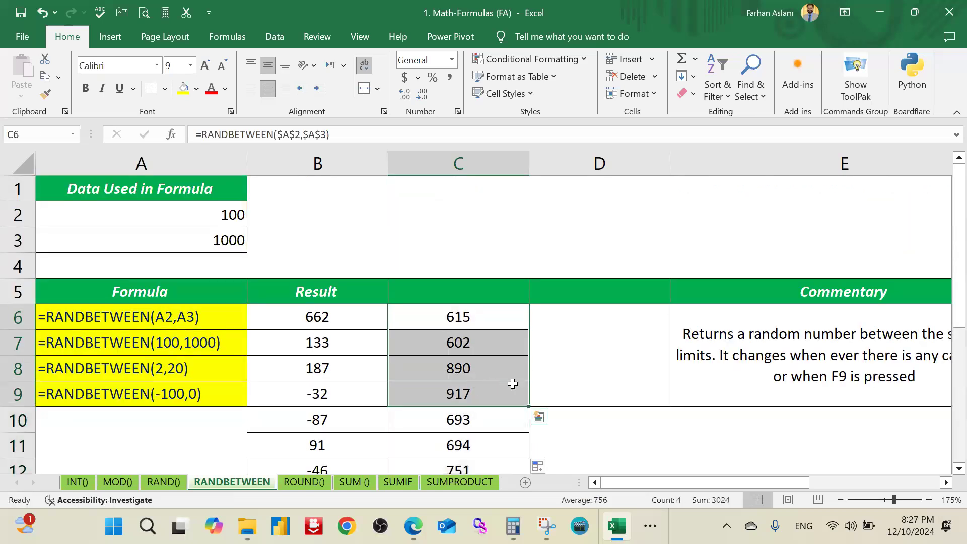
key(ctrl+c)
click(561, 318)
key(ctrl+v)
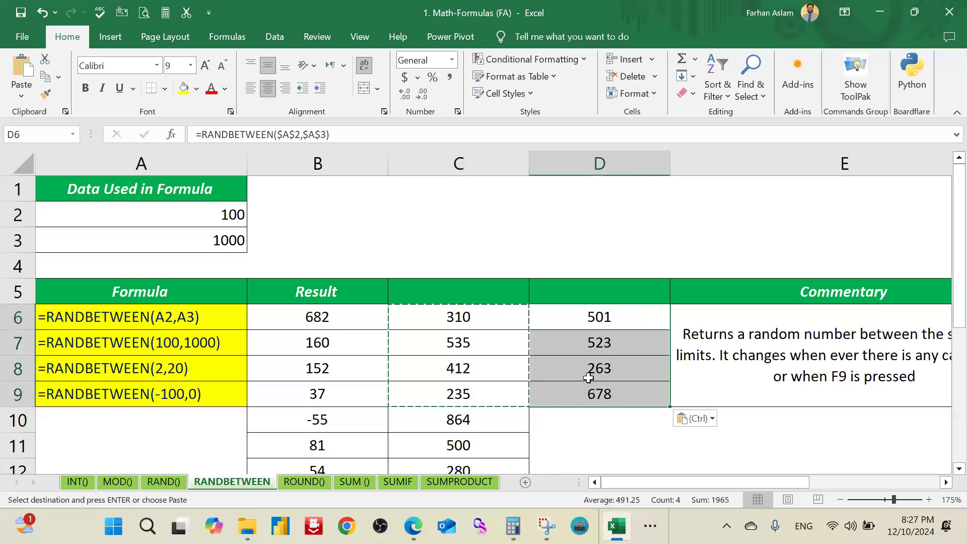
click(583, 389)
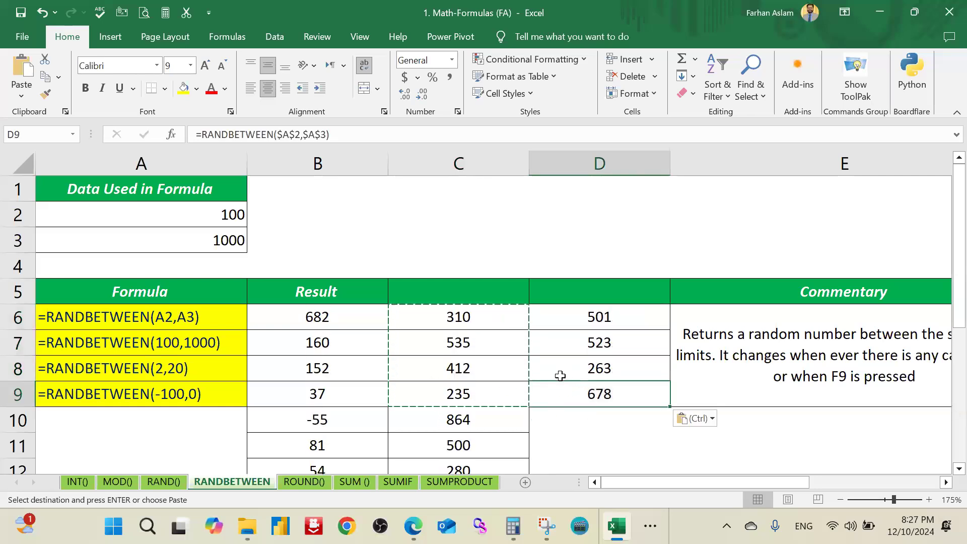
click(625, 318)
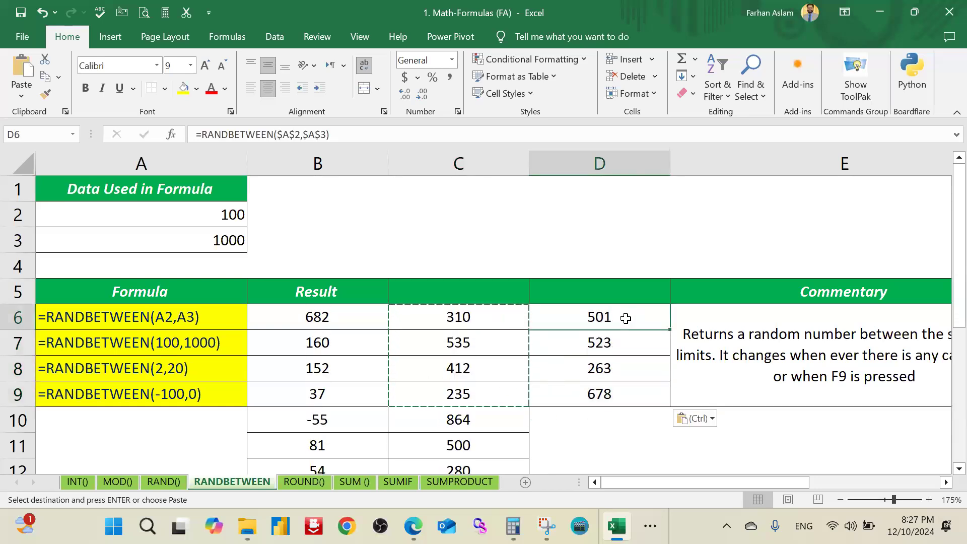
double_click(626, 318)
key(Escape)
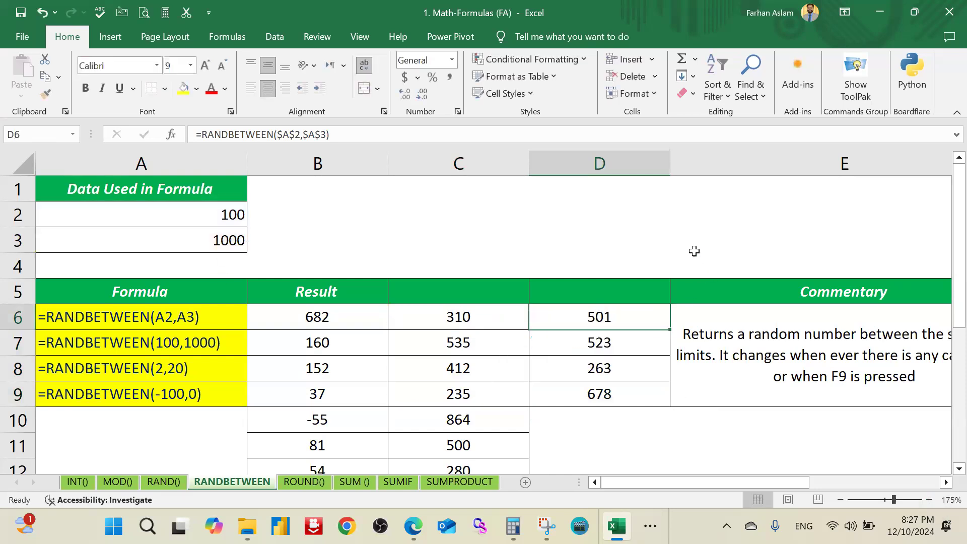
Step: Insert a blank column before the Commentary column
click(721, 158)
right_click(720, 159)
key(Escape)
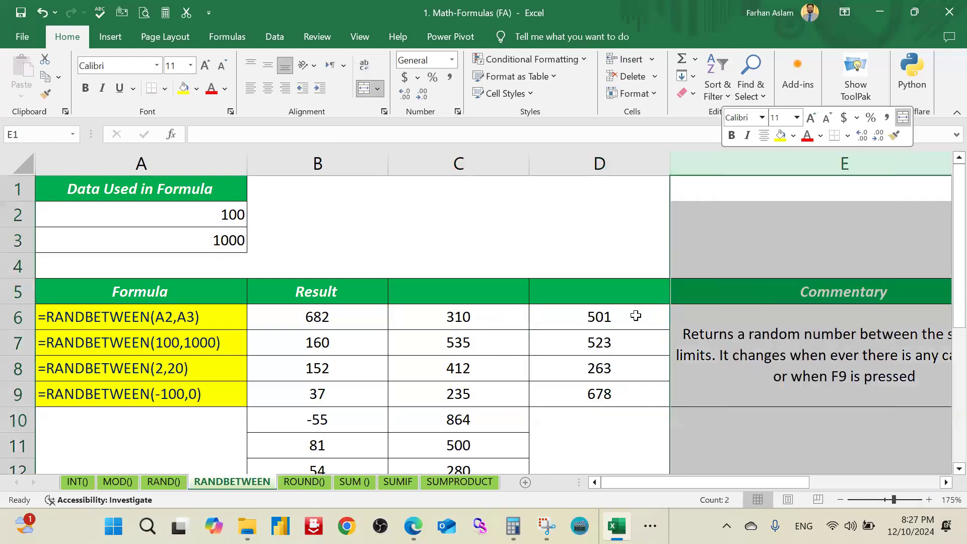
click(635, 316)
click(531, 301)
Step: Enter a SUM of B6:D6 in E6 and fill it down through E17
click(539, 326)
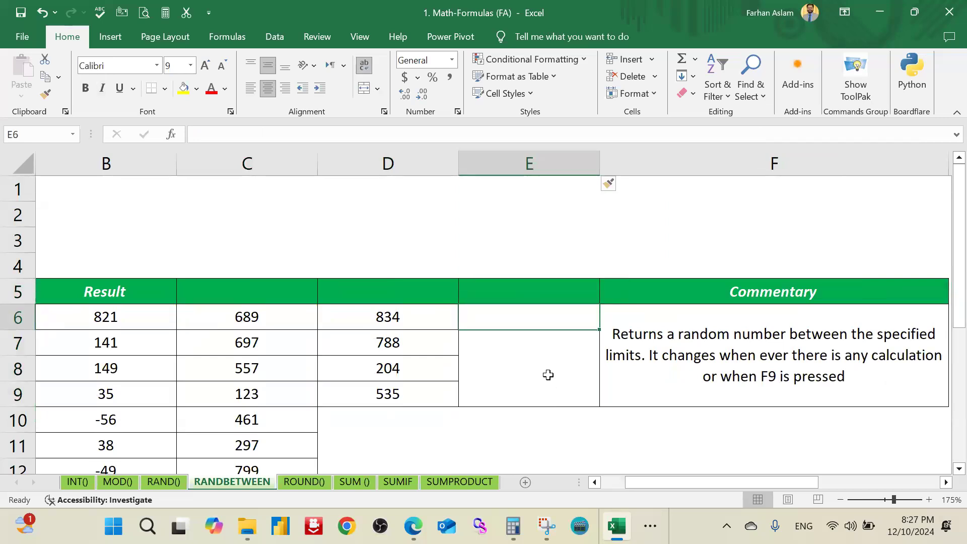
text(s)
key(BackSpace)
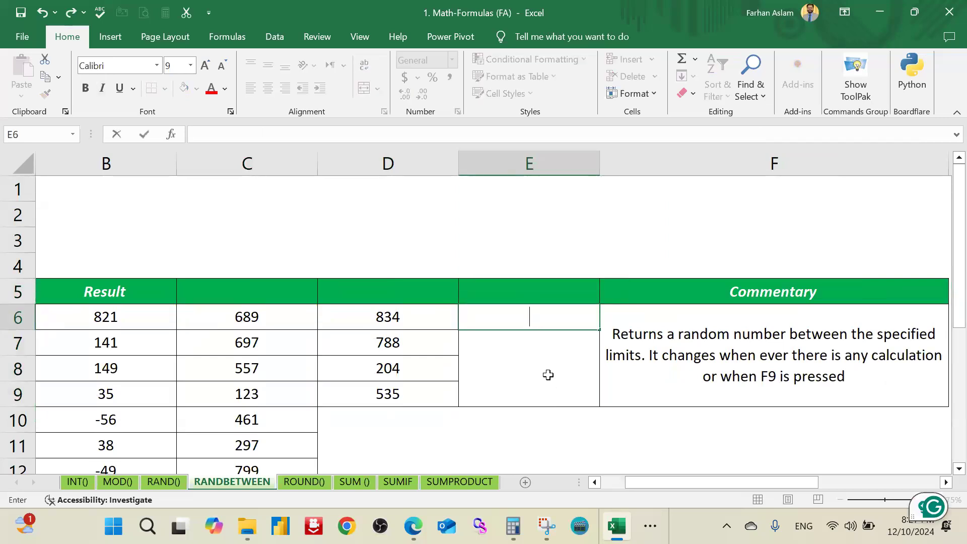
text(=sum)
key(Tab)
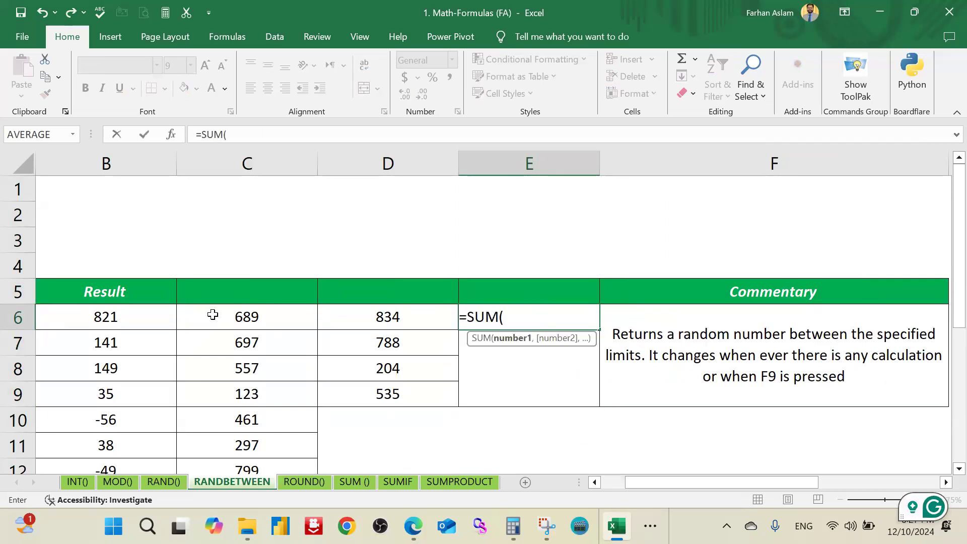
drag(125, 317, 379, 320)
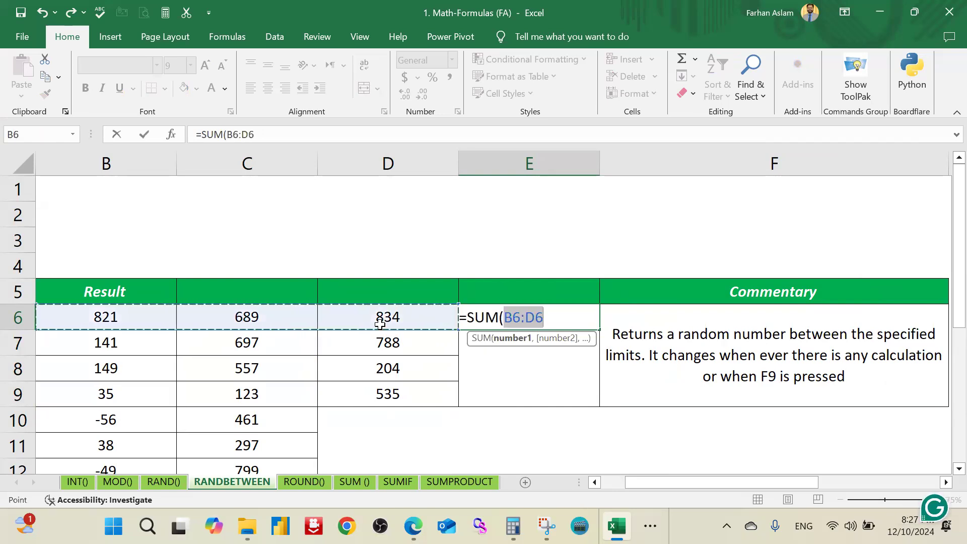
text())
key(ctrl+Return)
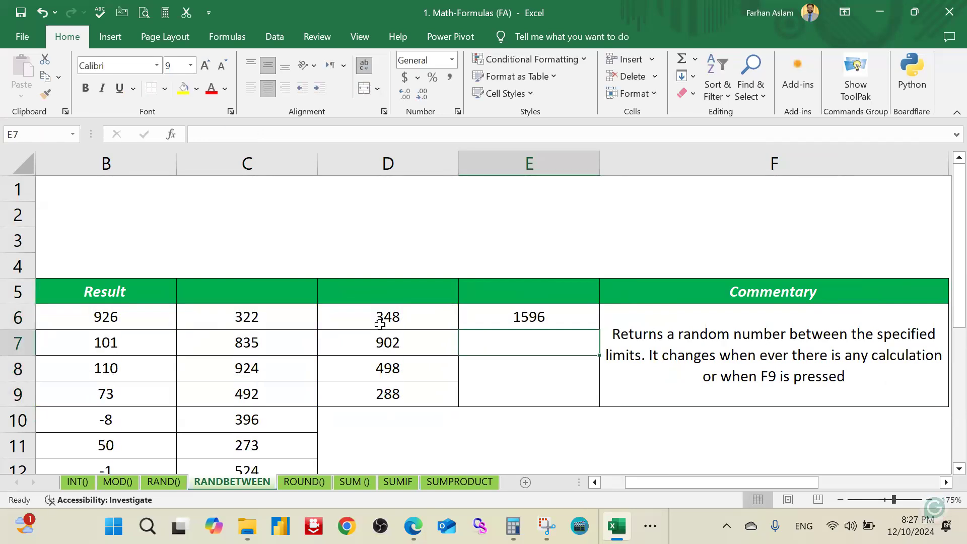
double_click(600, 329)
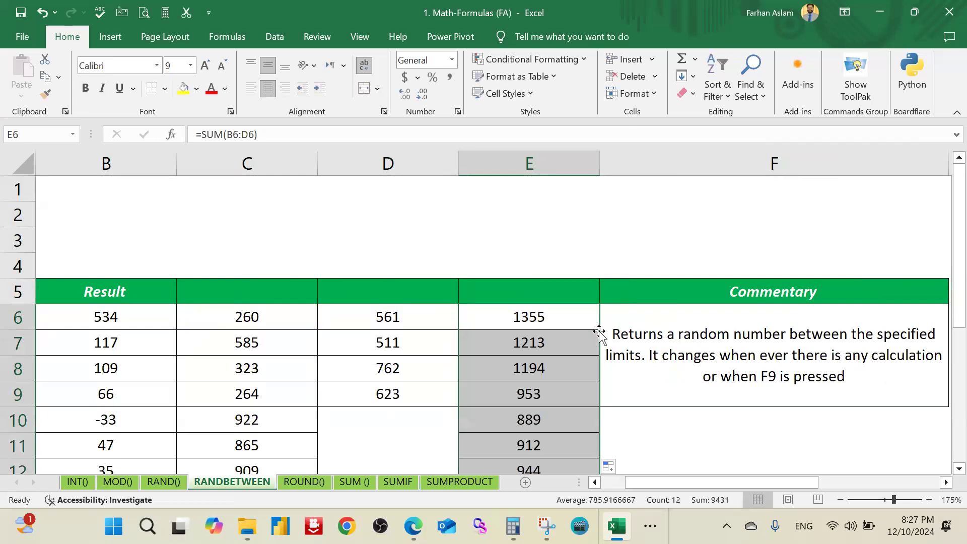
Step: Replace the RANDBETWEEN formulas in B6:D17 with static values by copying the range and pasting values over it
scroll(492, 431, down, 2)
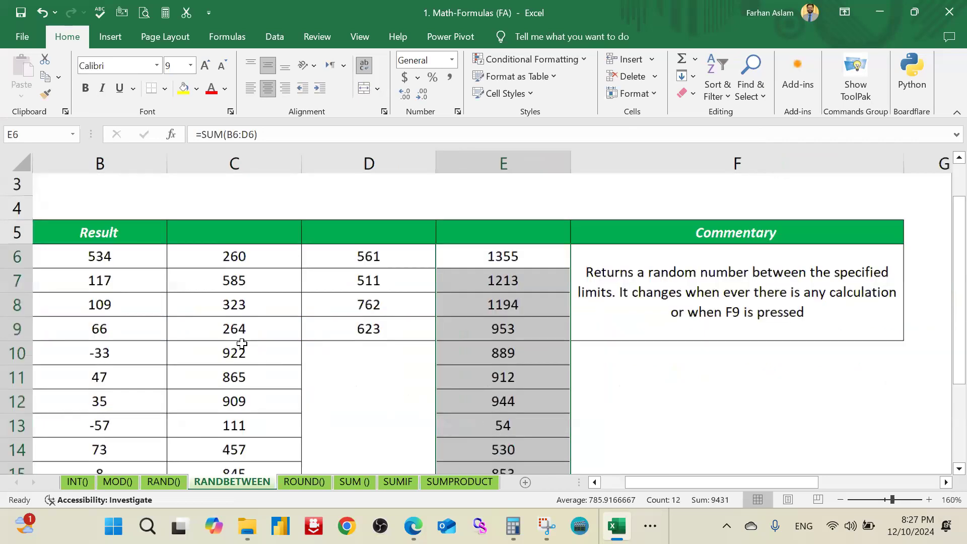
drag(650, 482, 626, 482)
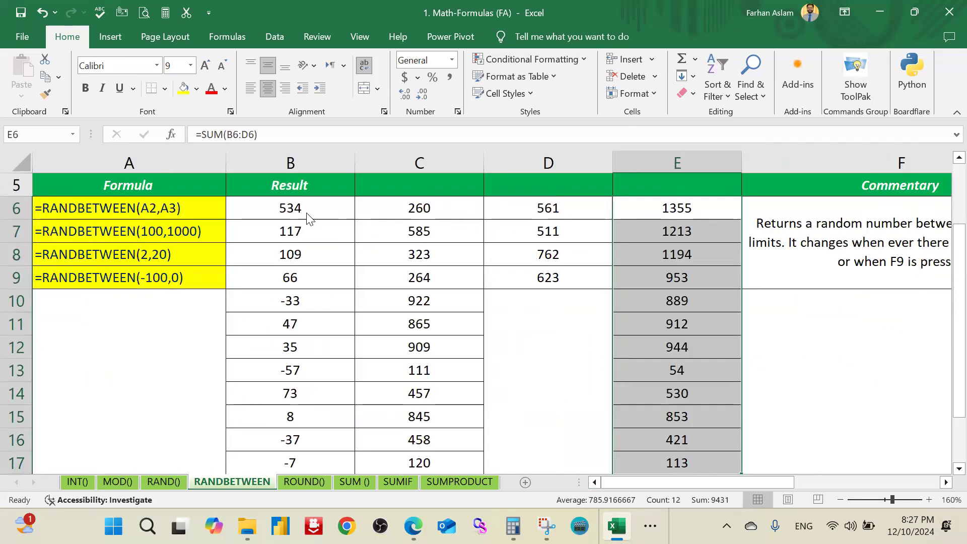
drag(313, 217, 549, 255)
drag(518, 369, 516, 397)
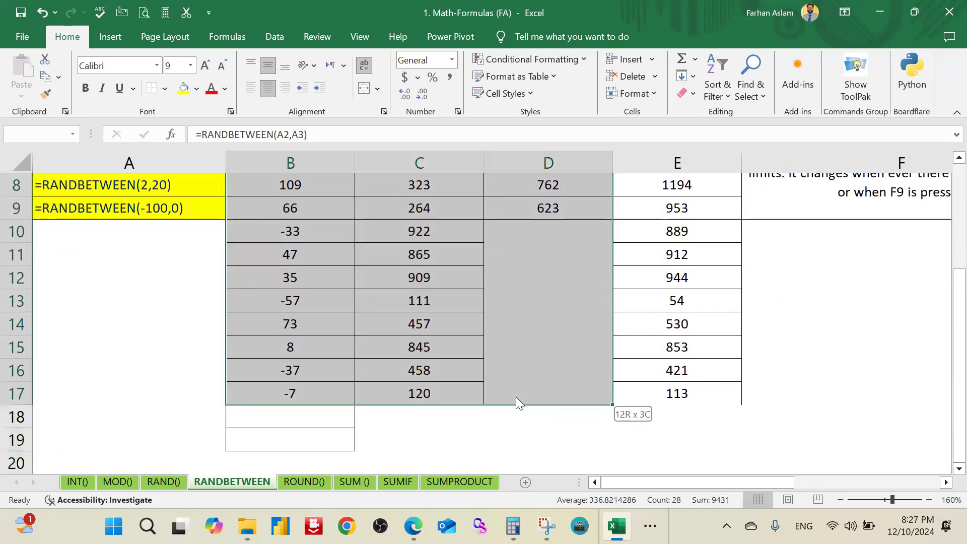
right_click(314, 257)
click(372, 173)
scroll(320, 297, up, 3)
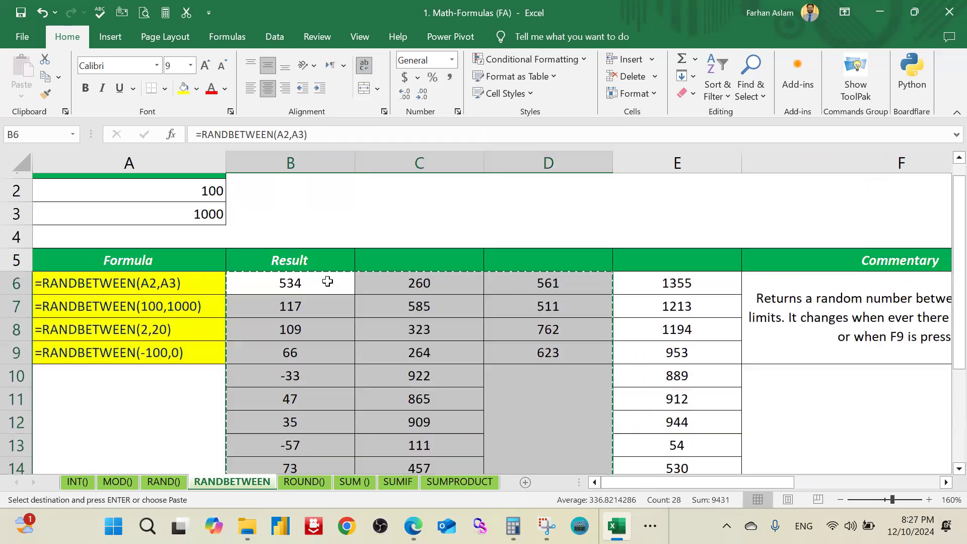
right_click(319, 302)
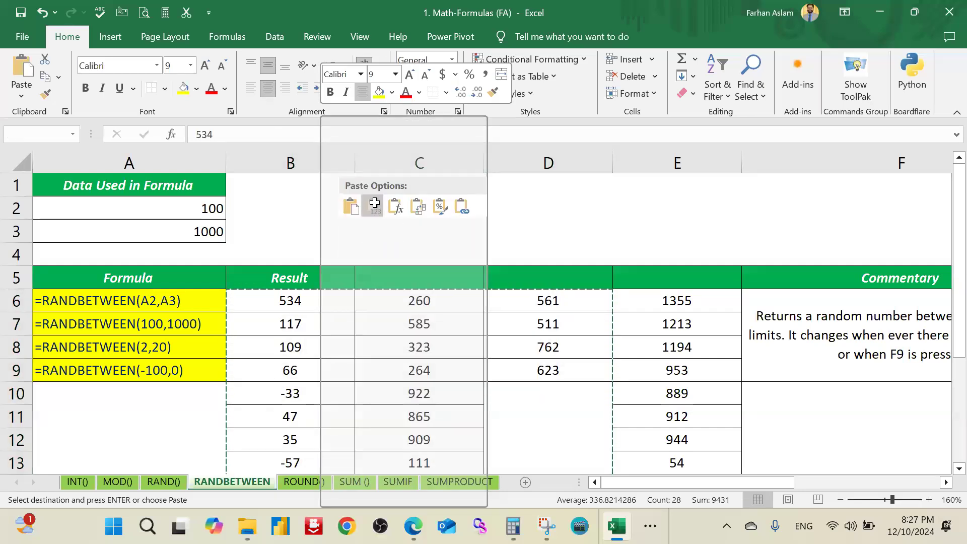
click(374, 207)
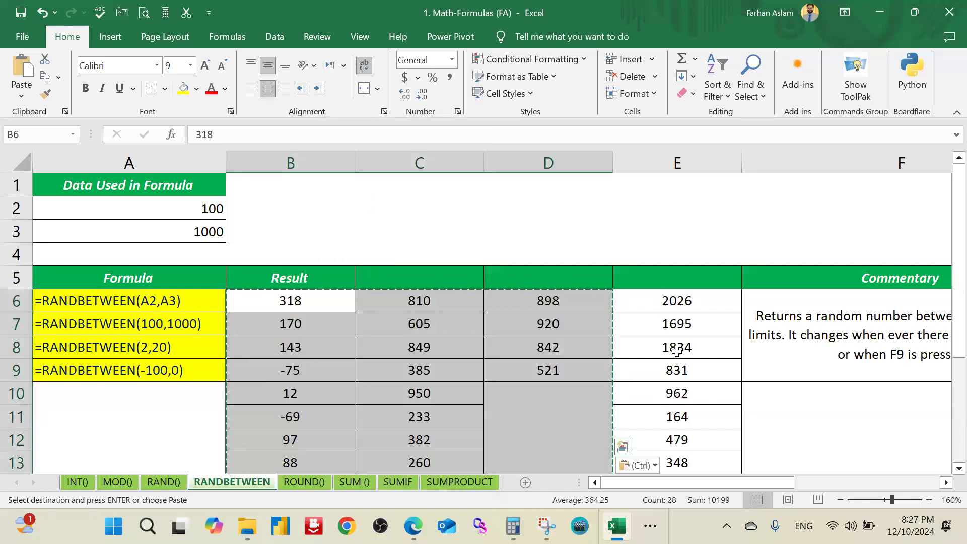
key(Escape)
Step: Enter 4 in D3 to trigger a recalculation, and check the pasted values and the sum in E6
click(695, 305)
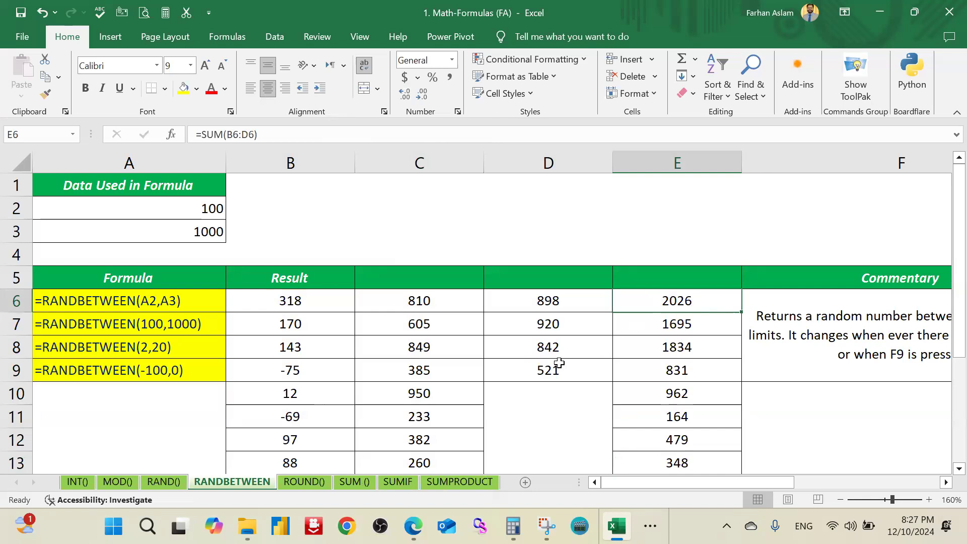
click(537, 236)
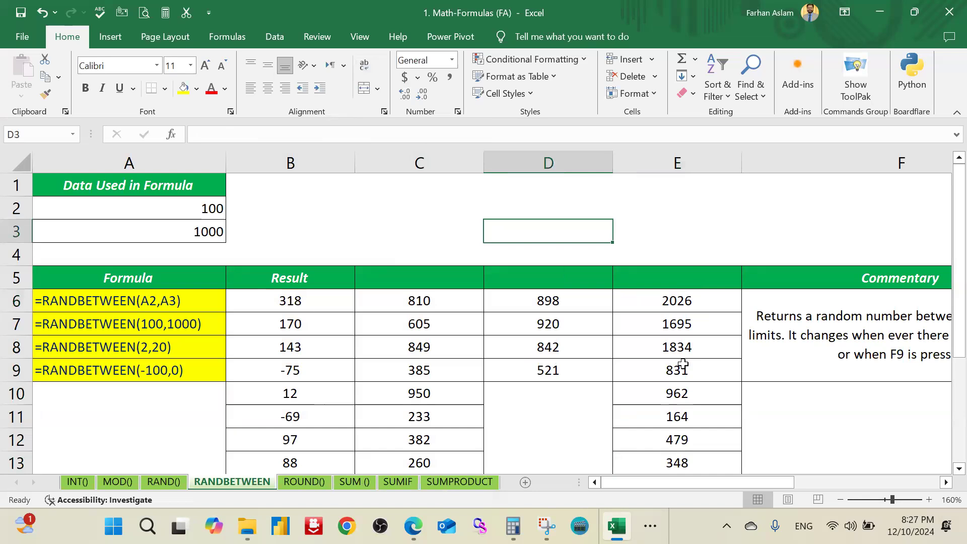
text(4)
key(Return)
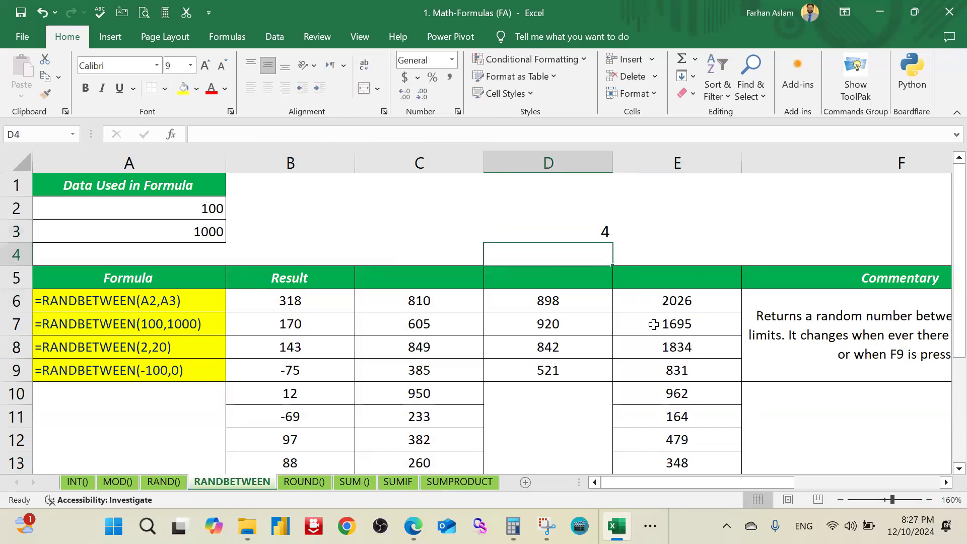
click(664, 306)
key(Return)
drag(556, 309, 294, 422)
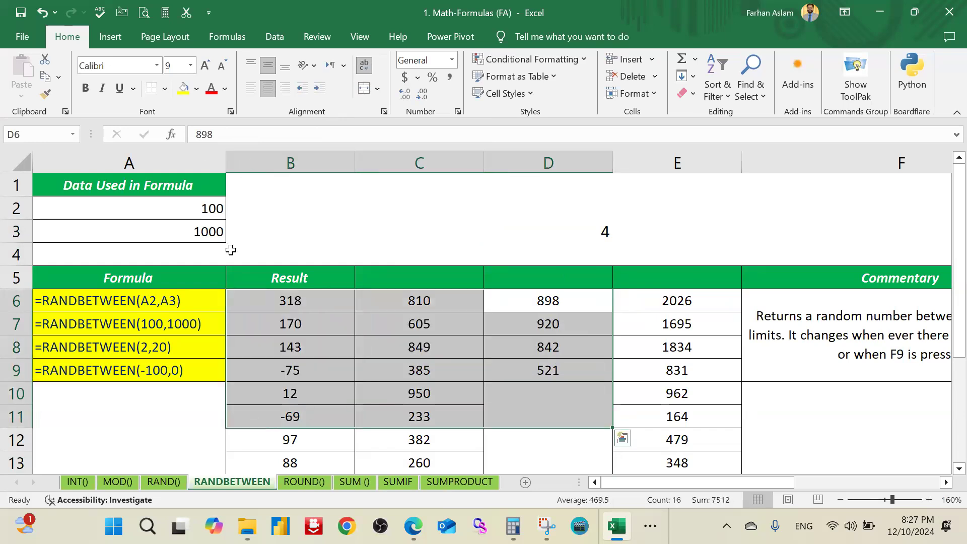
click(478, 330)
click(690, 307)
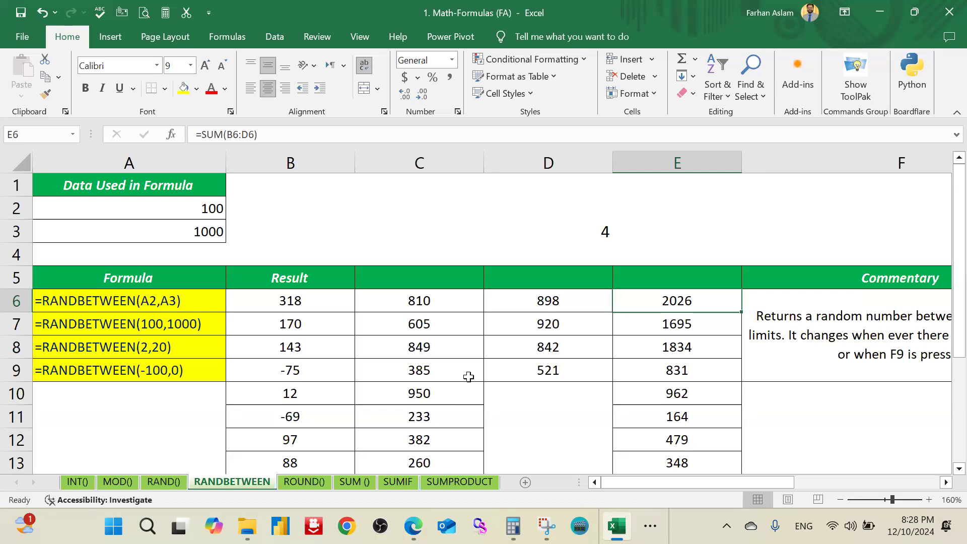
Step: Examine the pasted values in row 6 and the cell references of the SUM formula in E6
click(335, 301)
drag(337, 302, 403, 303)
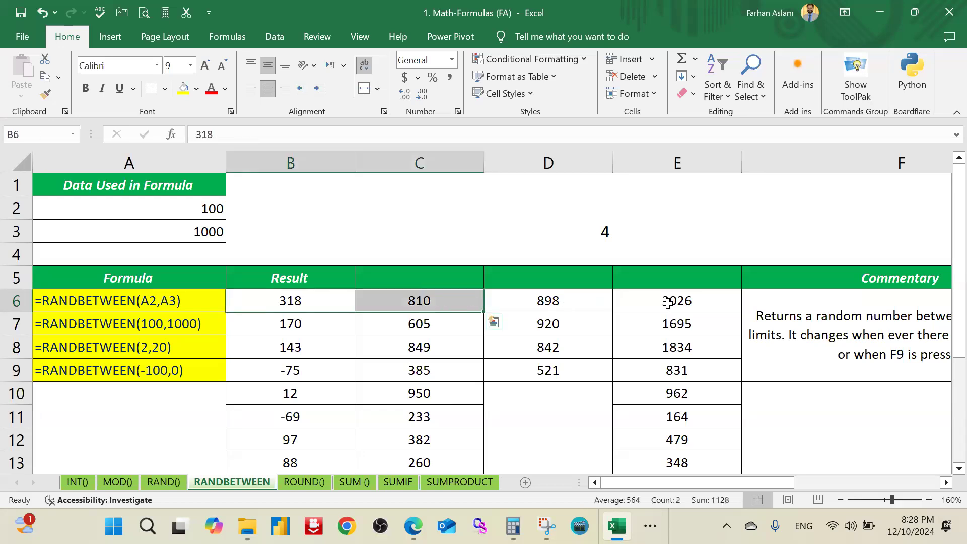
click(668, 302)
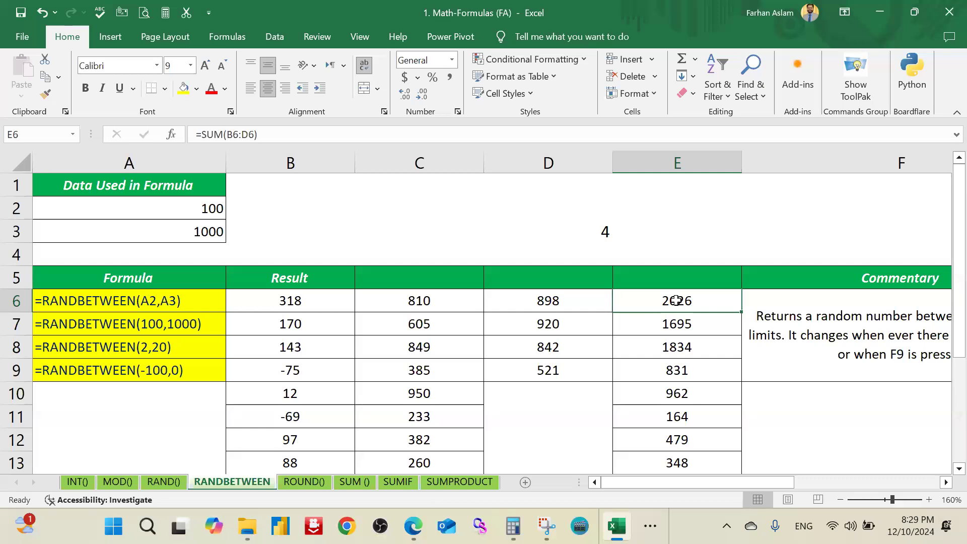
double_click(675, 302)
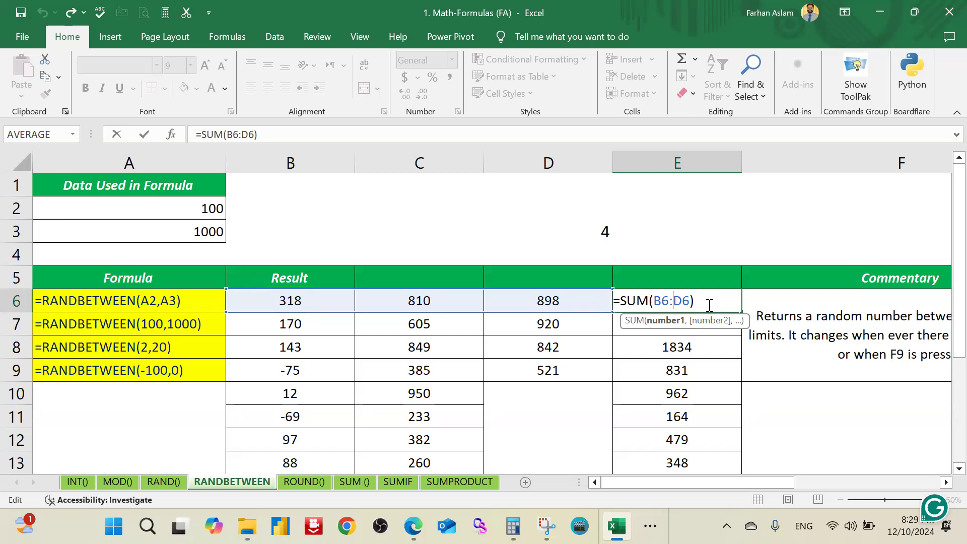
key(Escape)
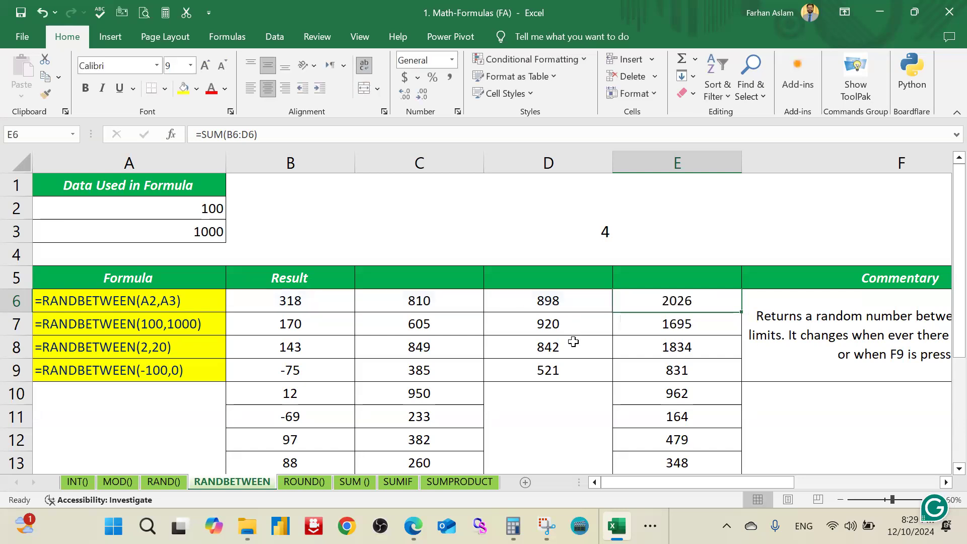
click(572, 342)
click(707, 308)
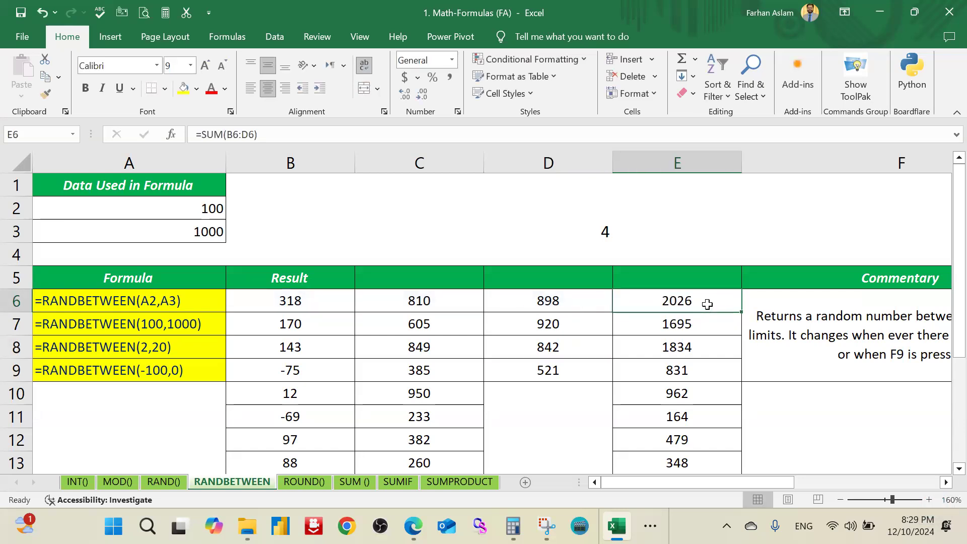
double_click(707, 305)
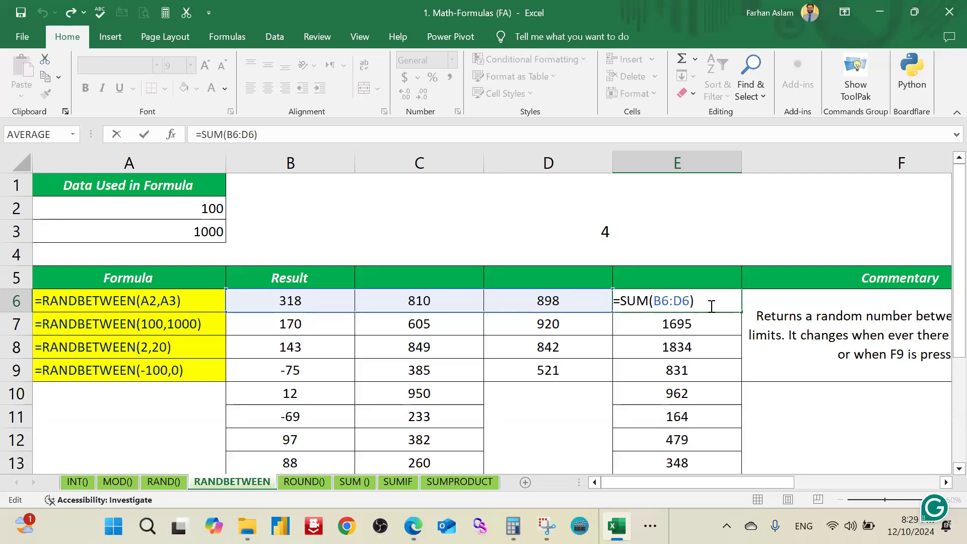
key(Return)
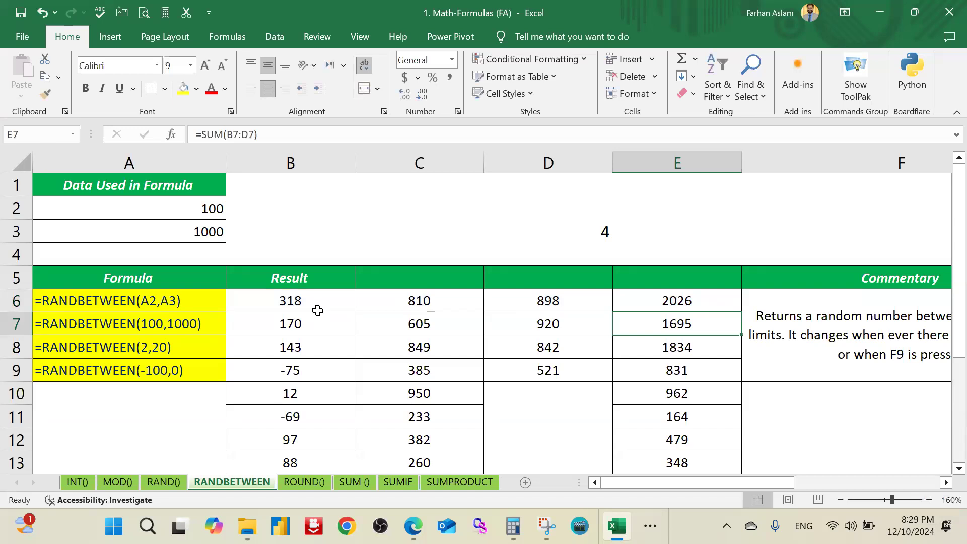
click(335, 306)
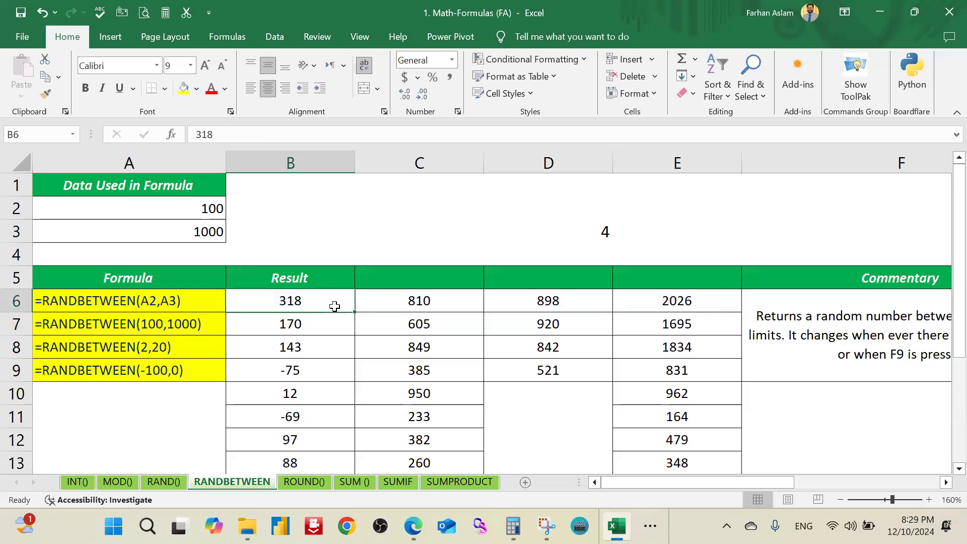
click(650, 309)
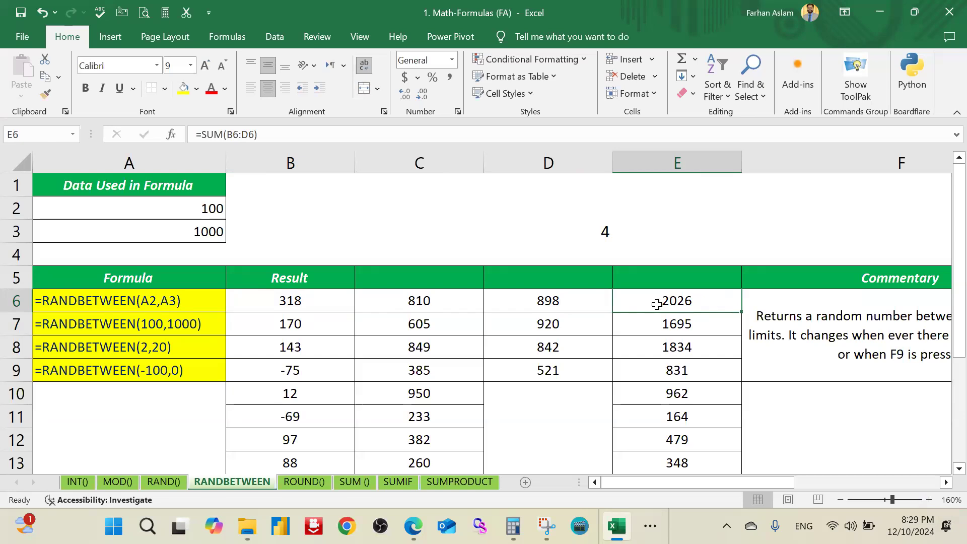
double_click(659, 302)
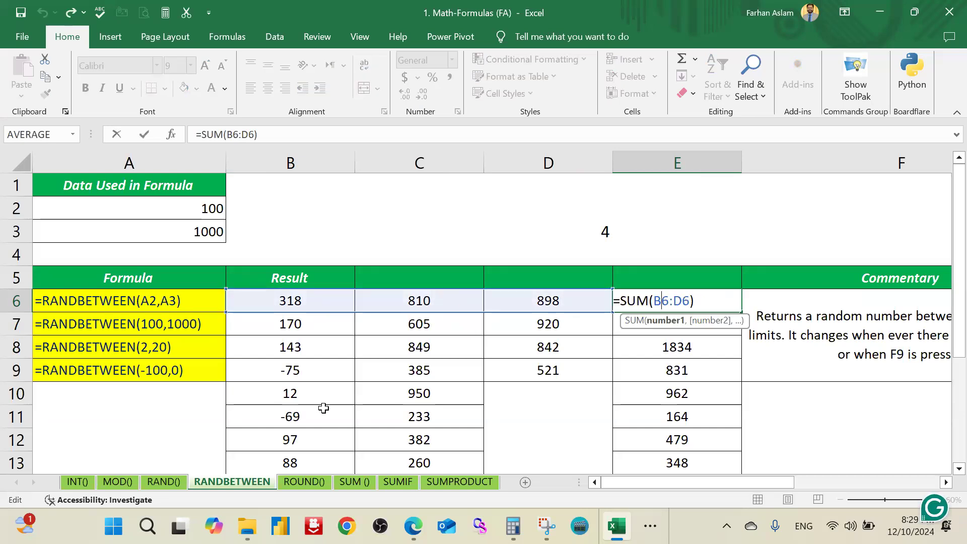
key(Escape)
Step: Switch to the ROUND() sheet and inspect the example formula in A3
click(296, 483)
click(310, 387)
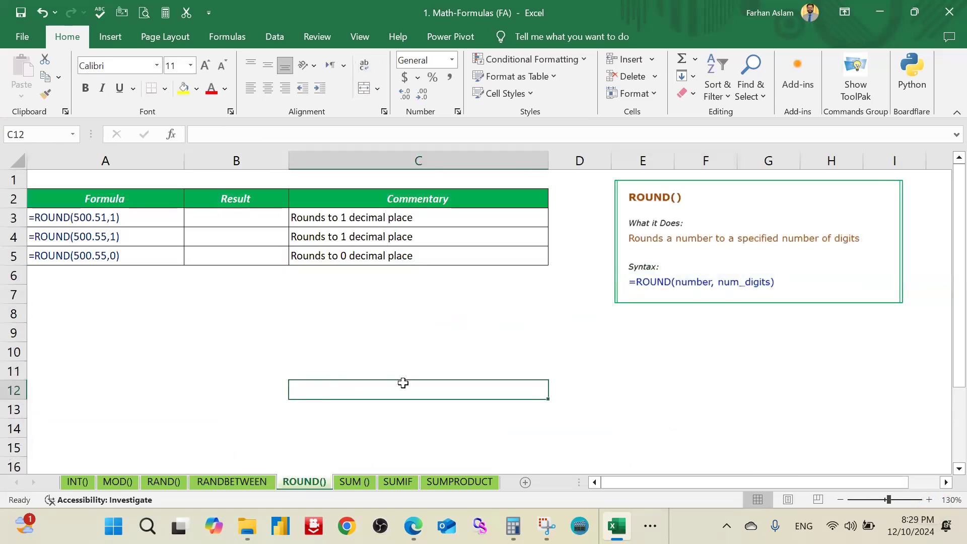
ctrl+scroll(325, 367, up, 1)
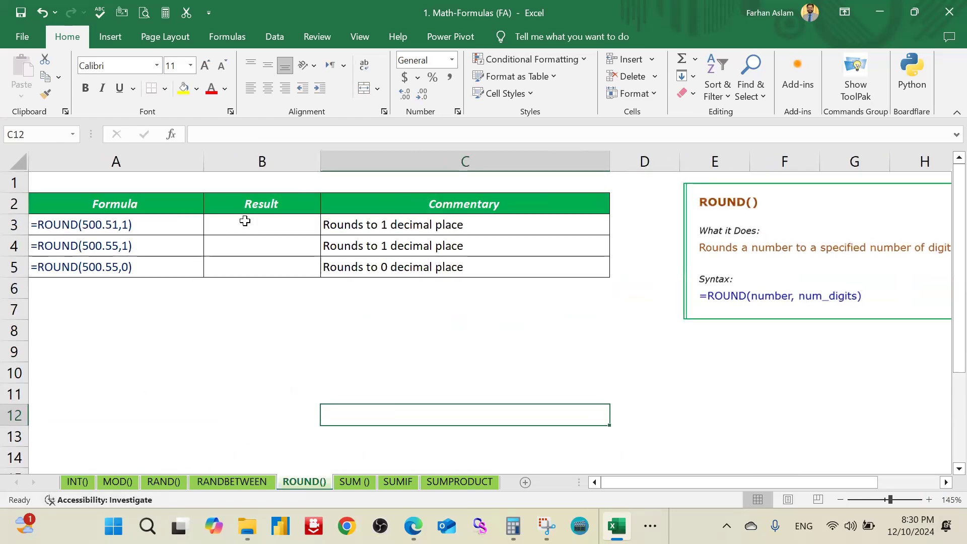
click(261, 230)
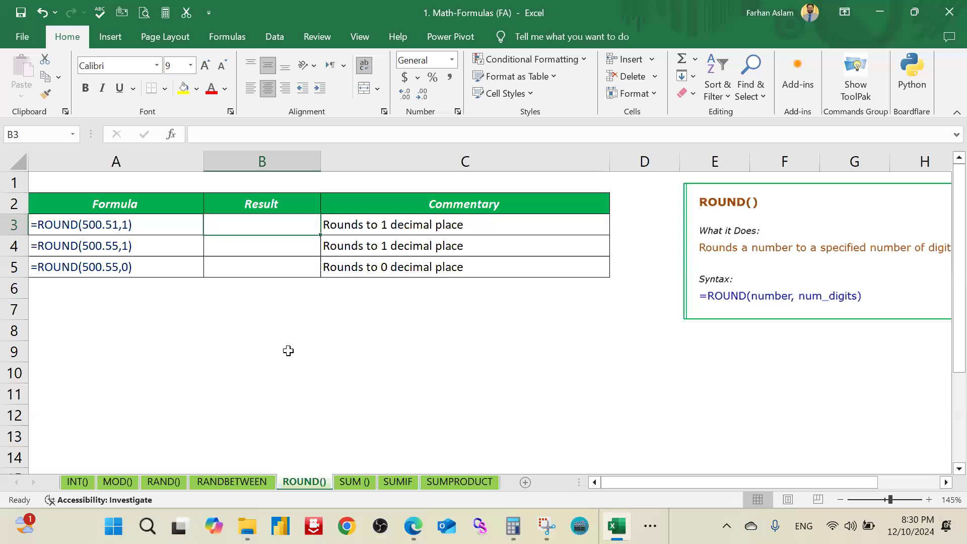
click(130, 225)
key(F2)
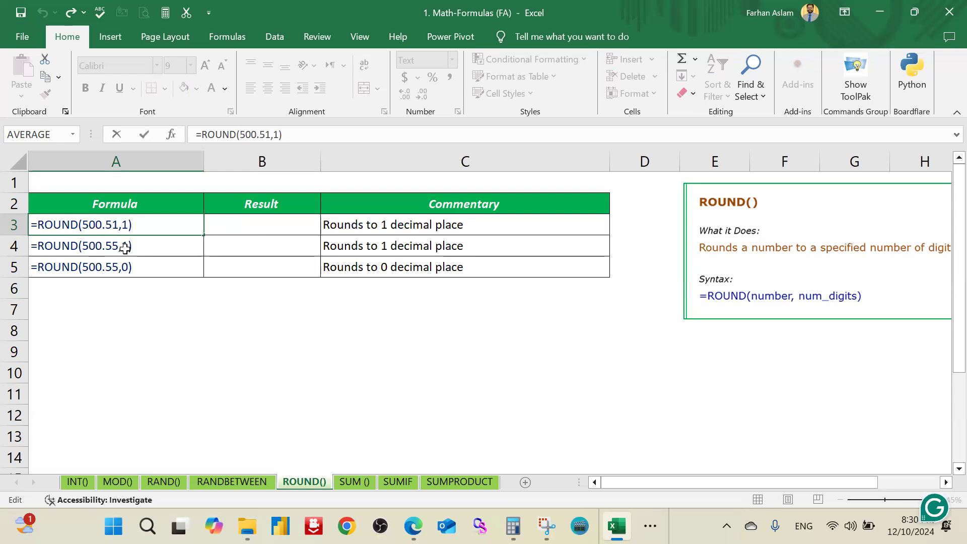
Step: Enter =ROUND(500.51,1) in B3 and check its result
double_click(269, 224)
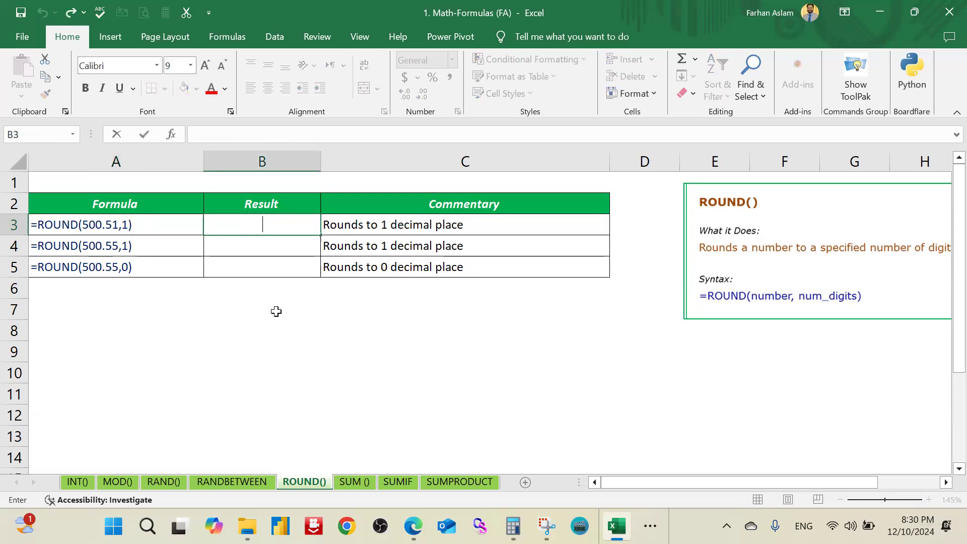
text(=round)
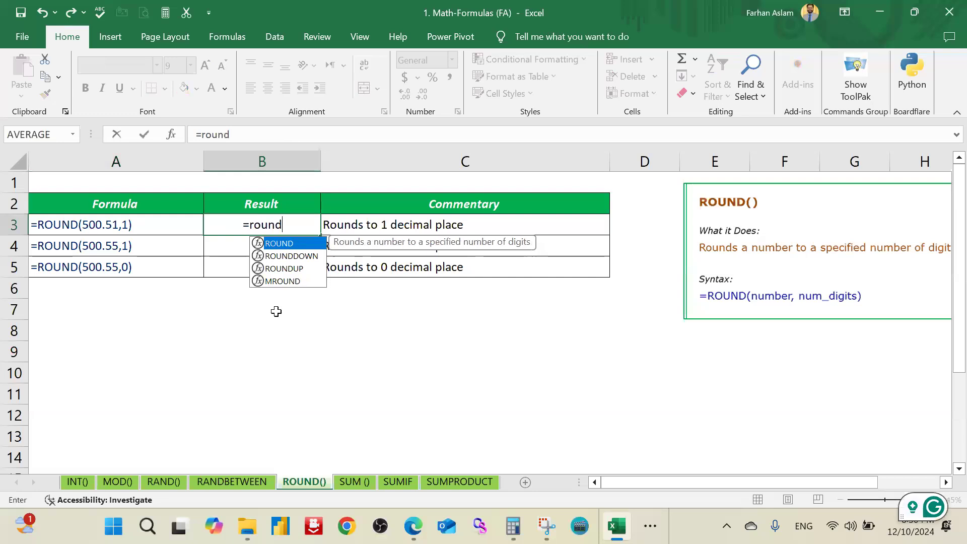
key(Tab)
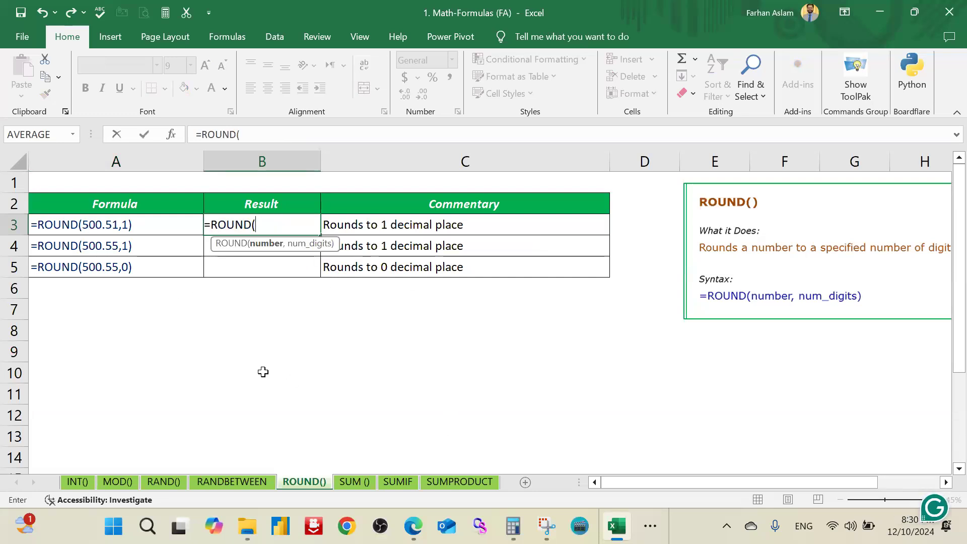
text(500.51)
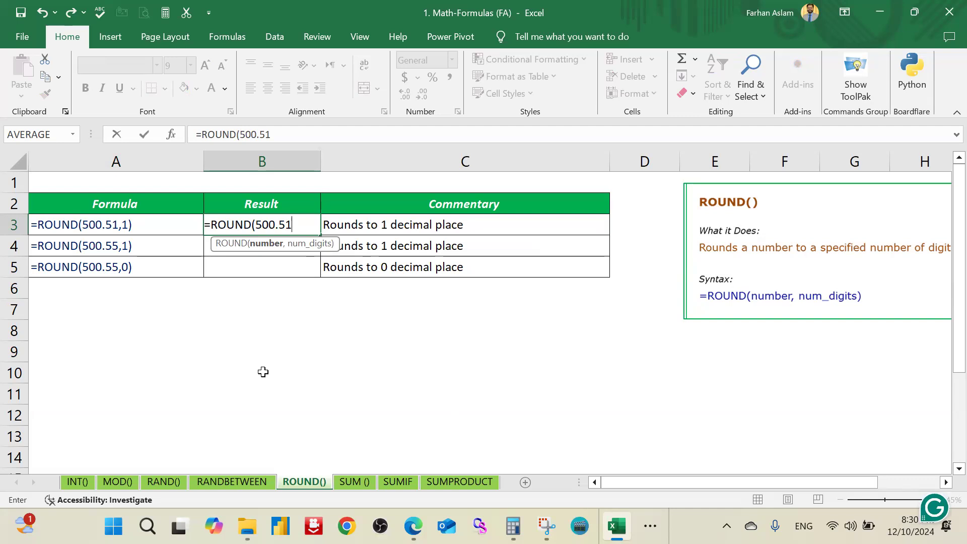
text(,)
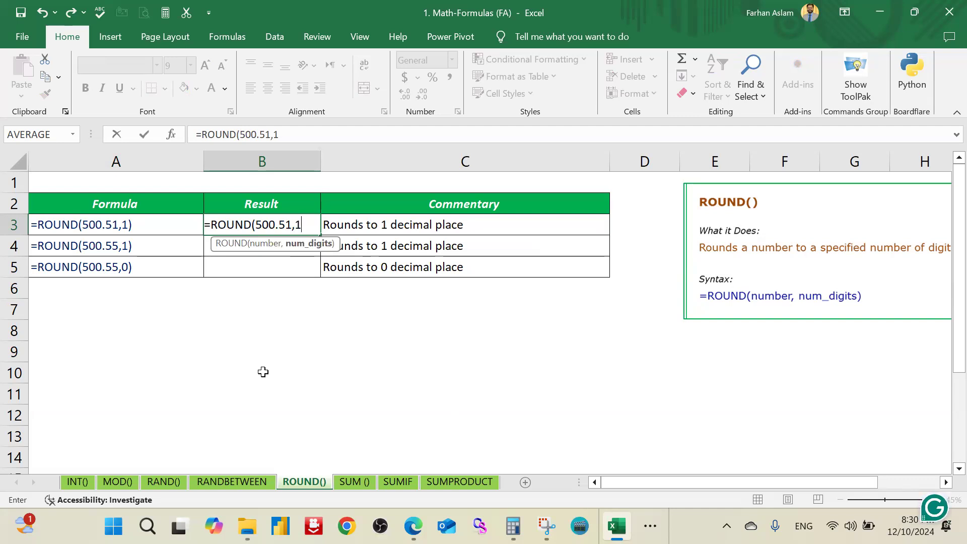
text(1)
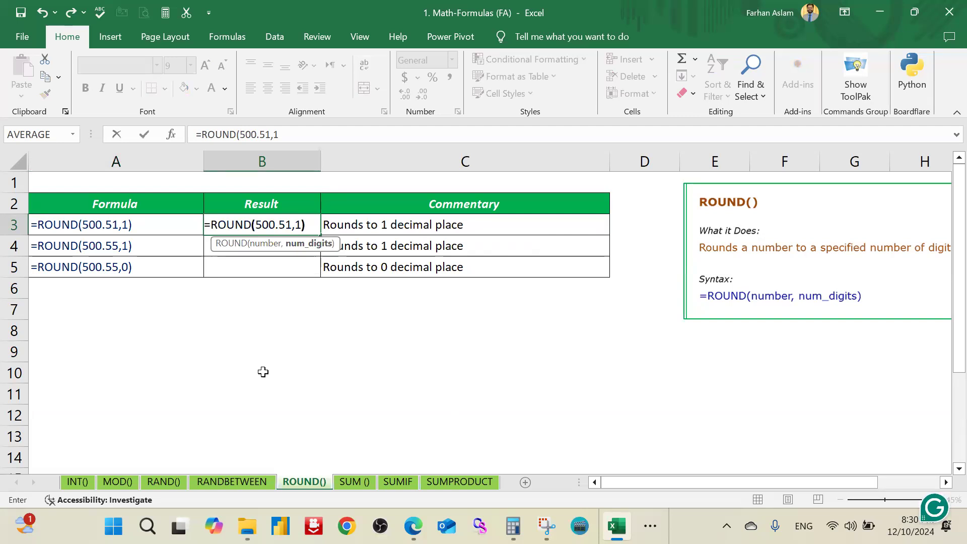
text())
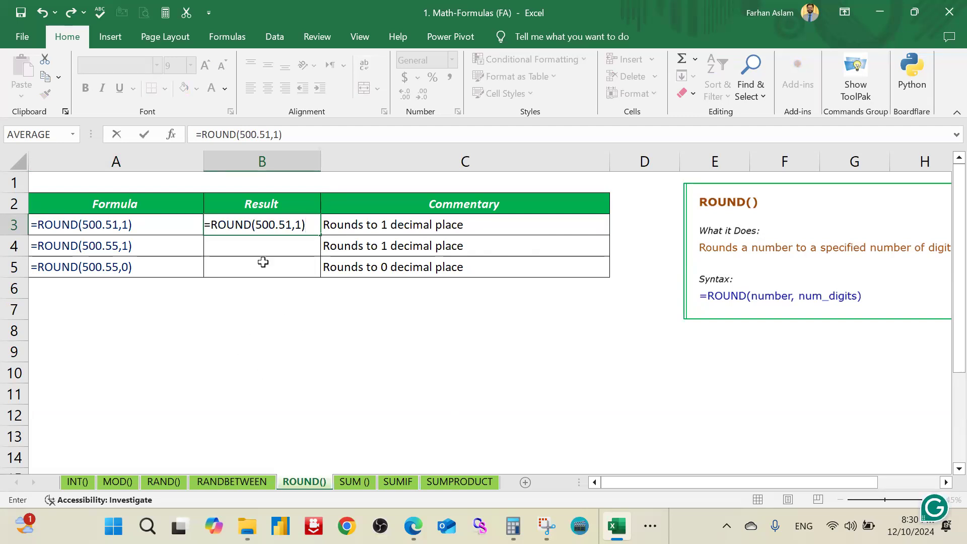
key(Return)
click(317, 225)
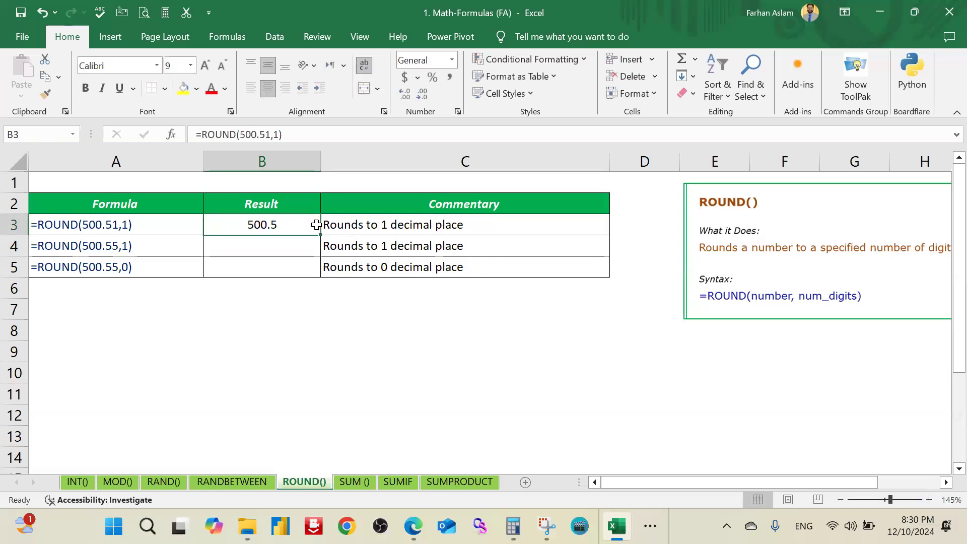
Step: Enter =ROUND(500.55,1) in B4 and compare the result with the second decimal digit in A4's example formula
click(294, 244)
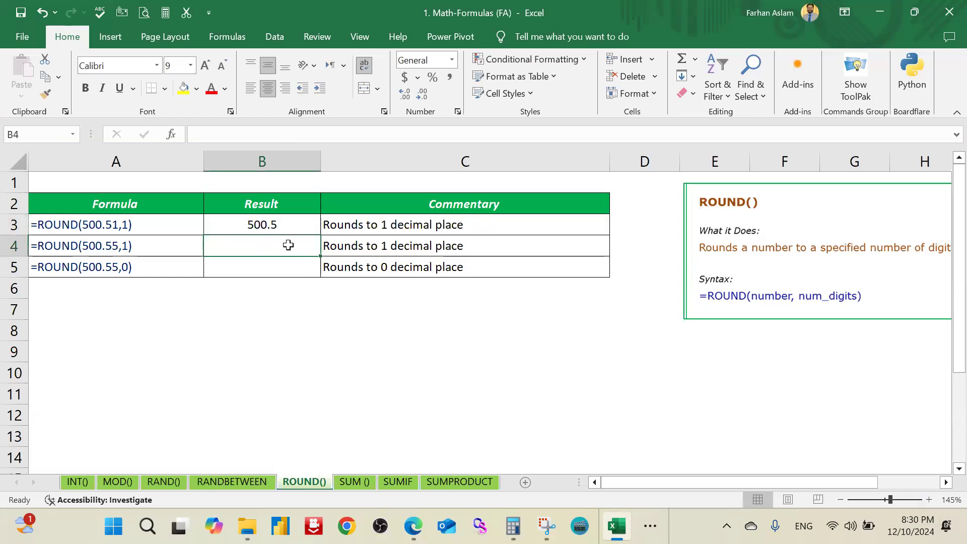
text(=round)
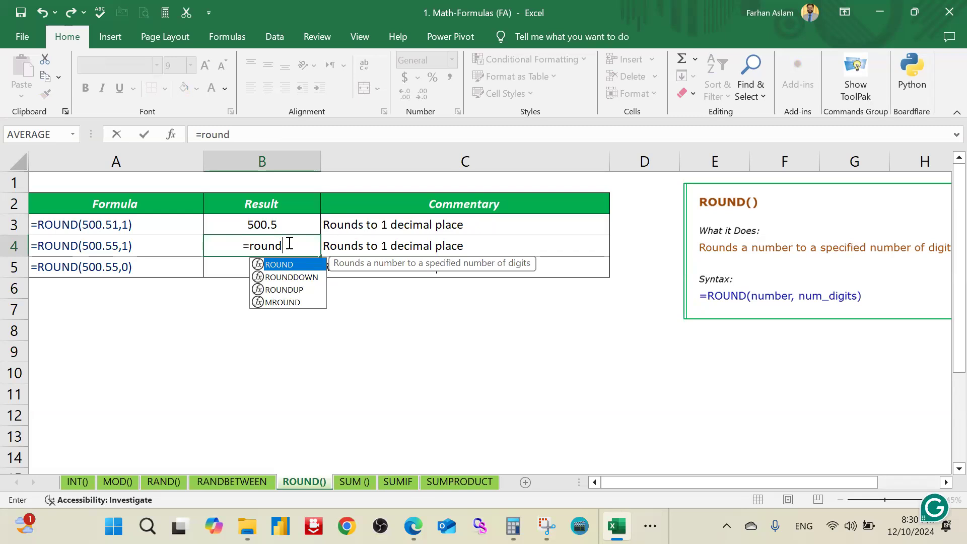
key(Tab)
key(Return)
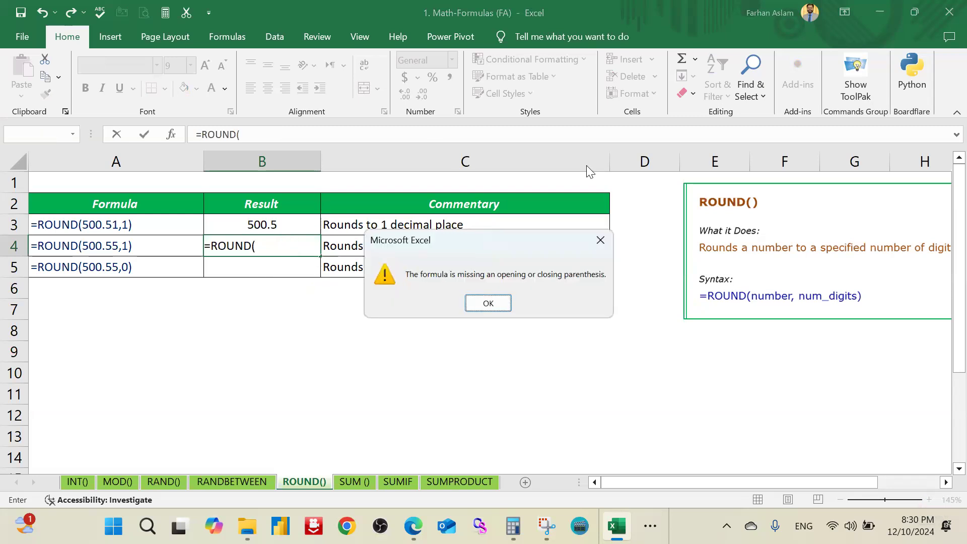
key(Return)
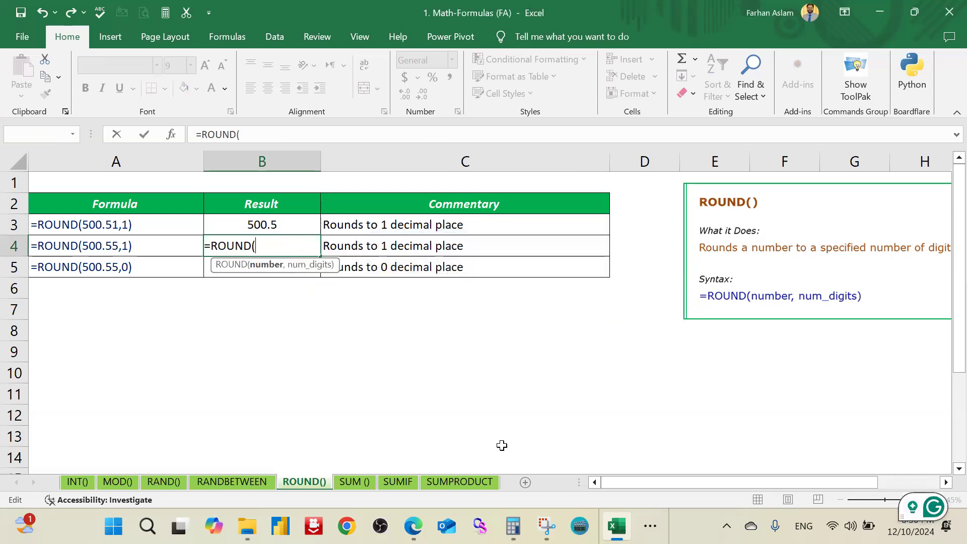
text(5)
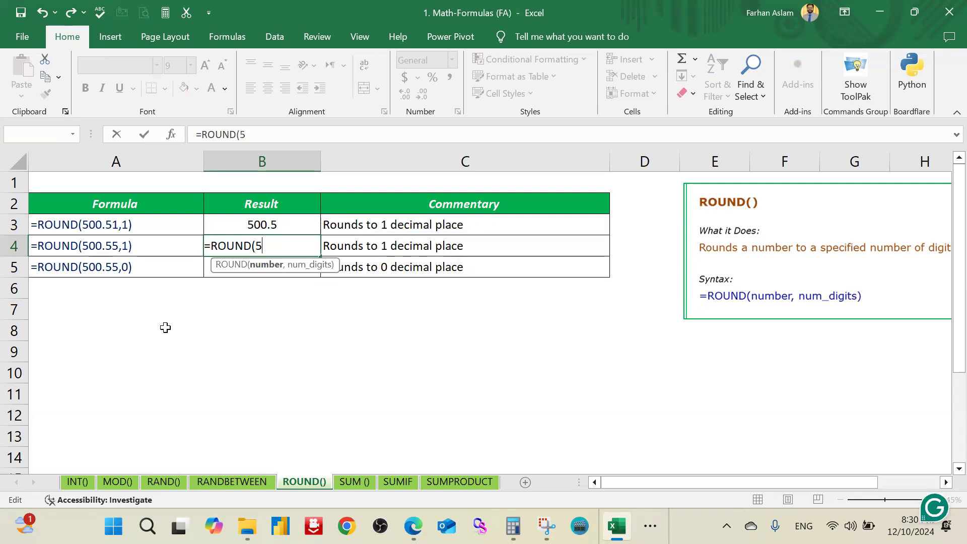
text(00.55)
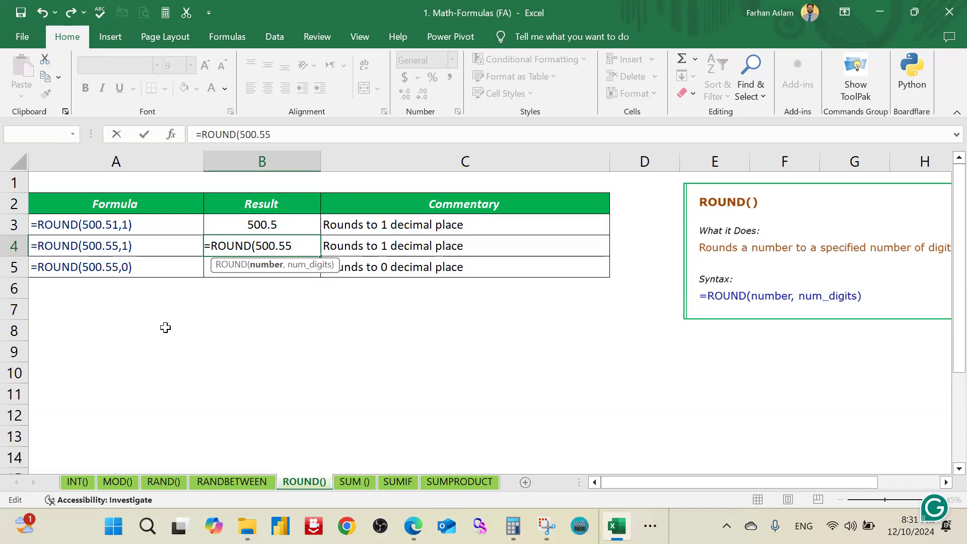
text(,1)
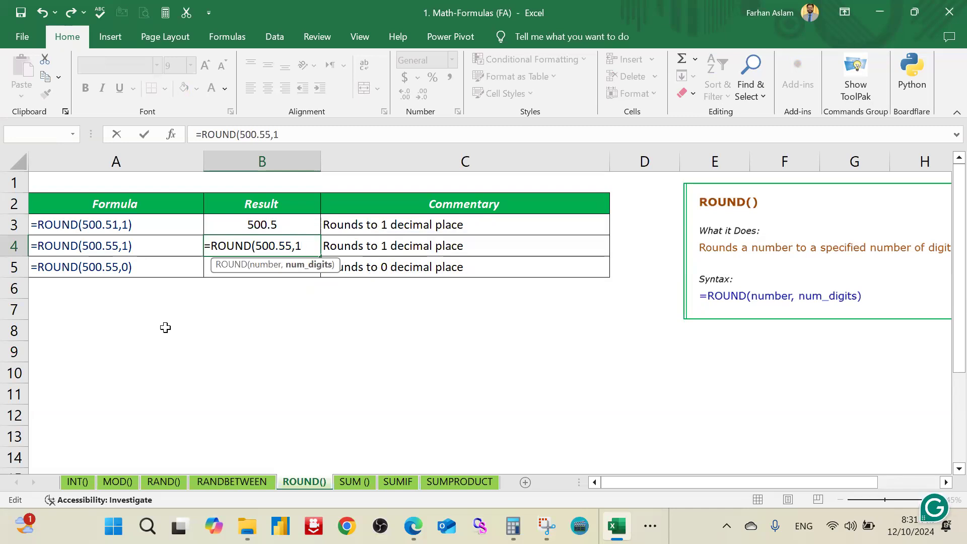
text())
key(Return)
key(Up)
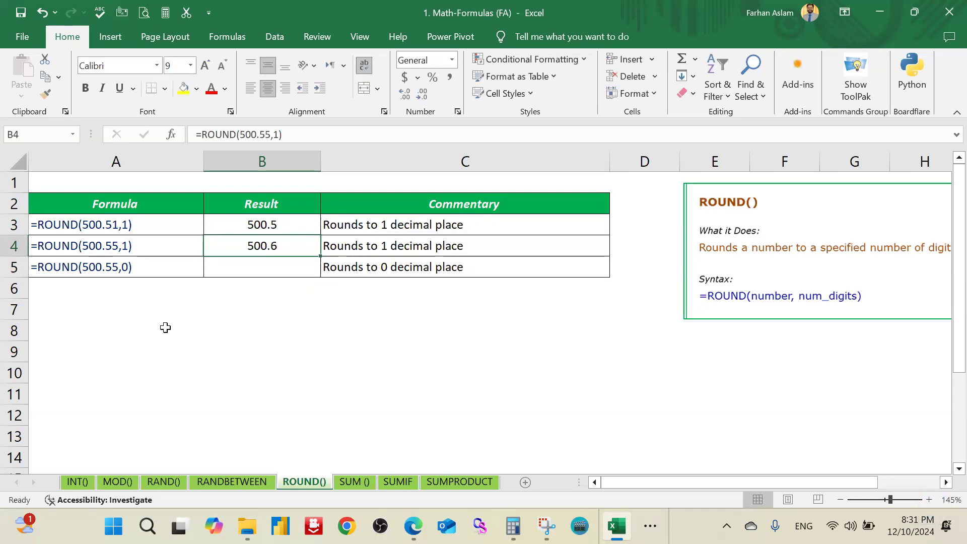
double_click(113, 245)
drag(113, 245, 120, 246)
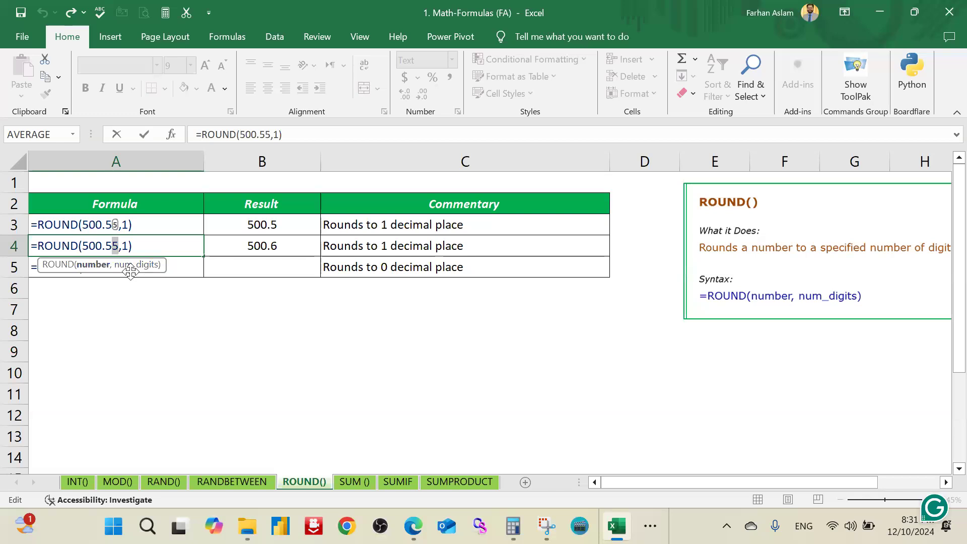
key(Escape)
Step: Change the number of digits in B3's ROUND formula to 2
double_click(292, 225)
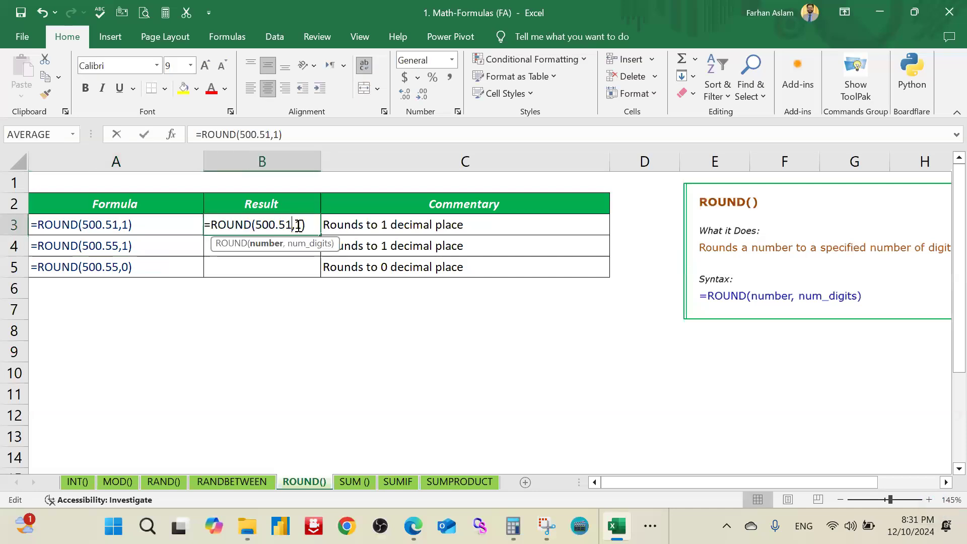
key(BackSpace)
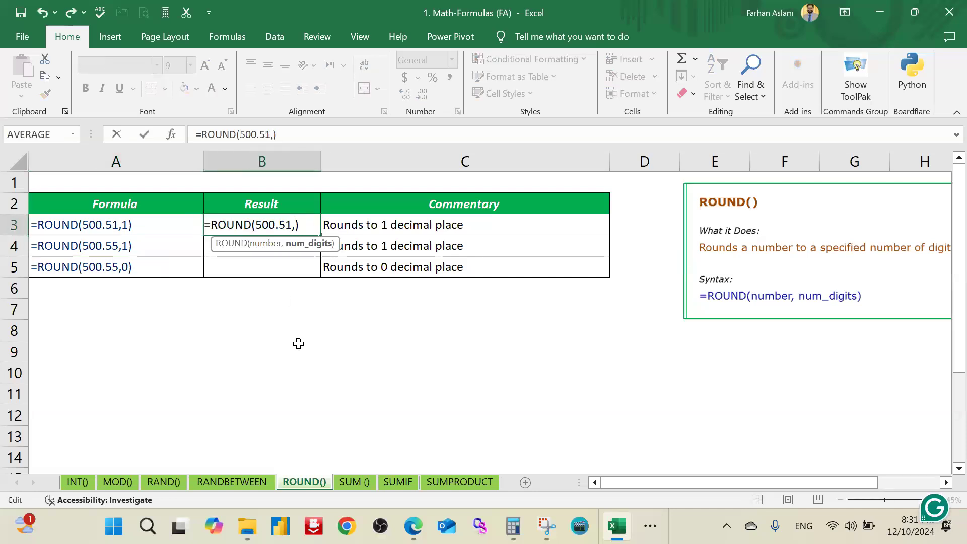
text(2)
key(Return)
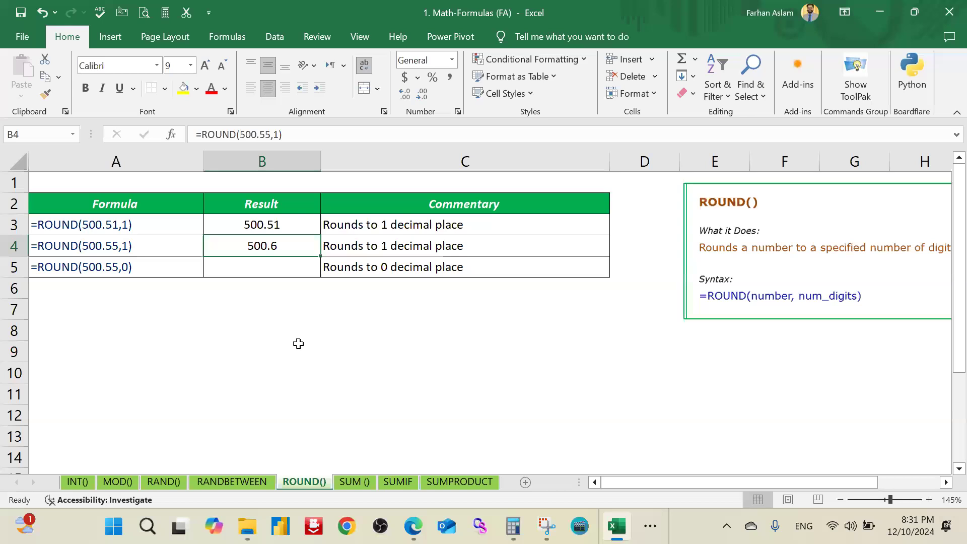
Step: Change the number of digits in B4's ROUND formula to 2
key(F2)
key(Left)
key(shift+Left)
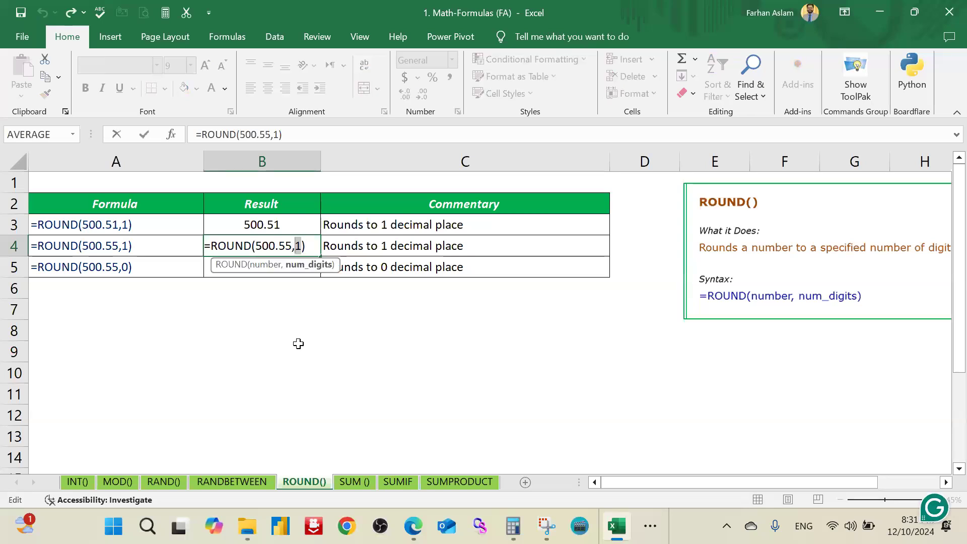
text(2)
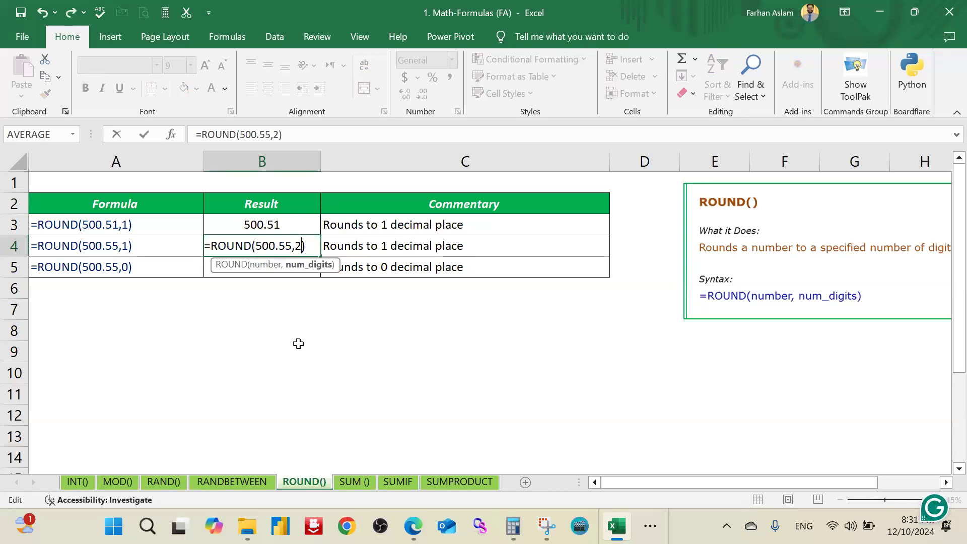
key(Return)
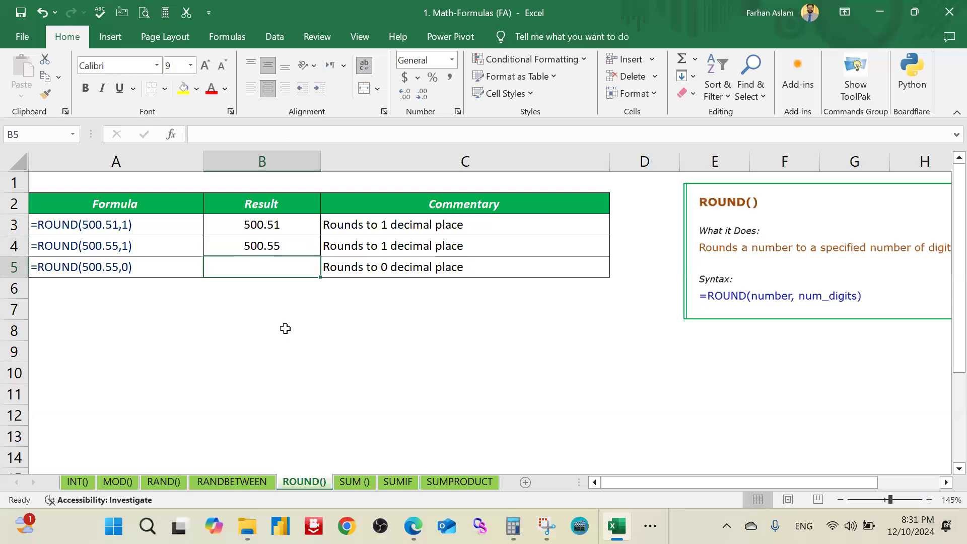
Step: Compare B4's ROUND formula with A4's example formula and look briefly at the INT() sheet before returning to ROUND()
double_click(287, 245)
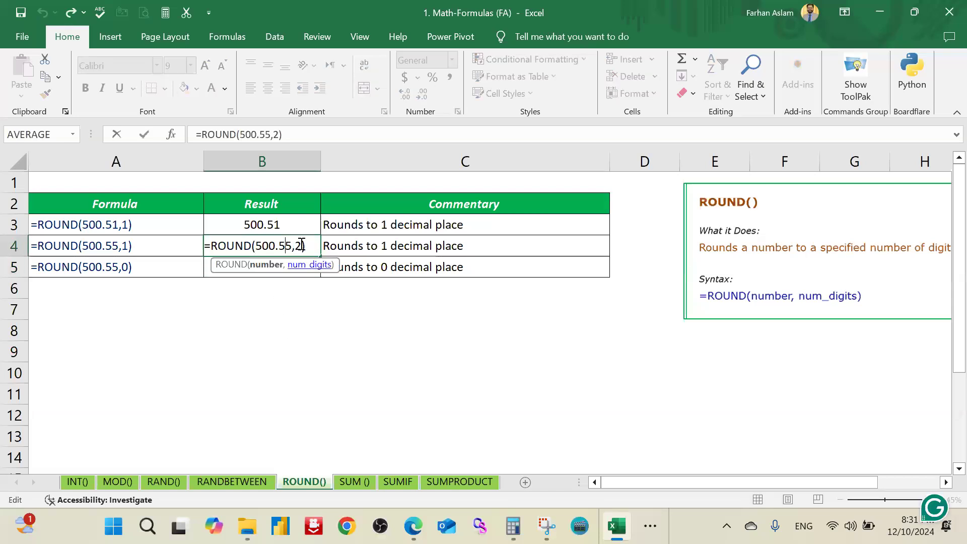
double_click(113, 245)
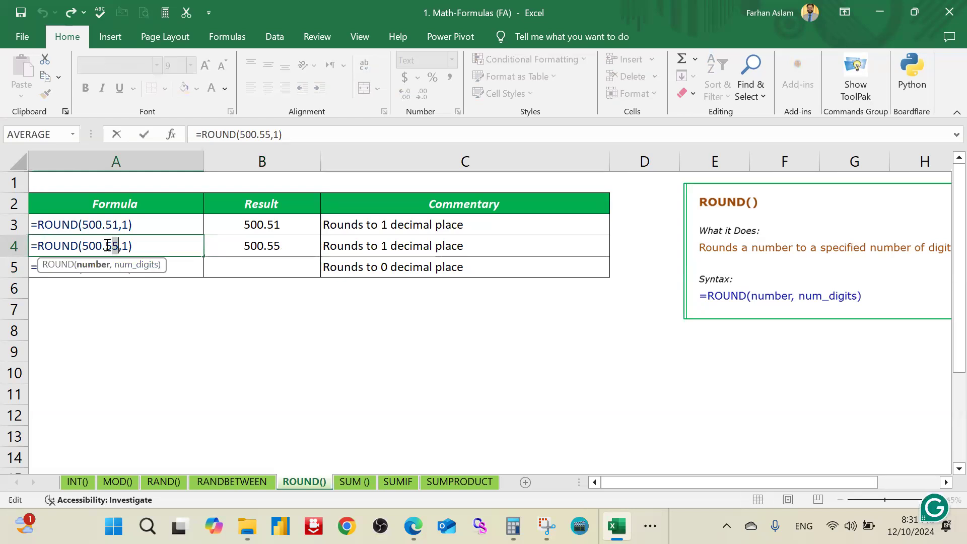
key(Escape)
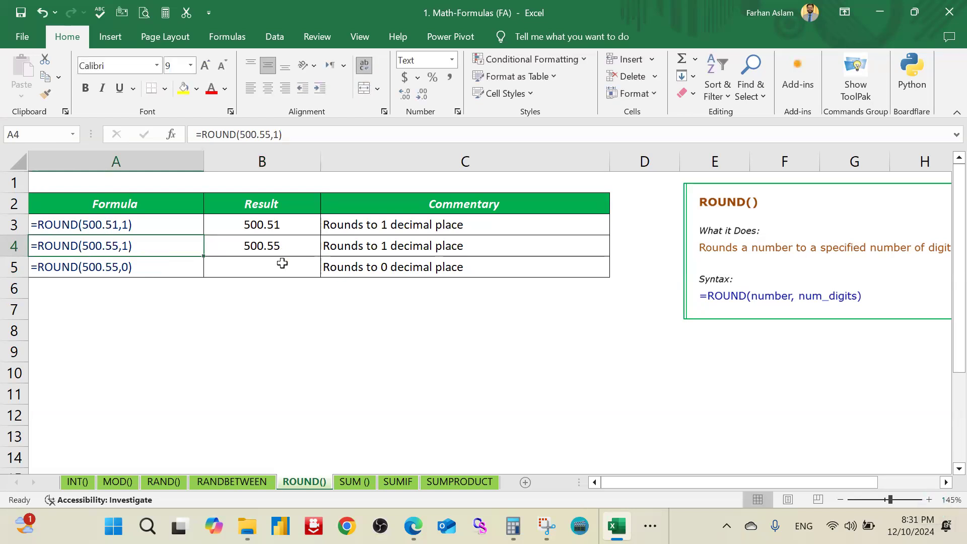
click(283, 266)
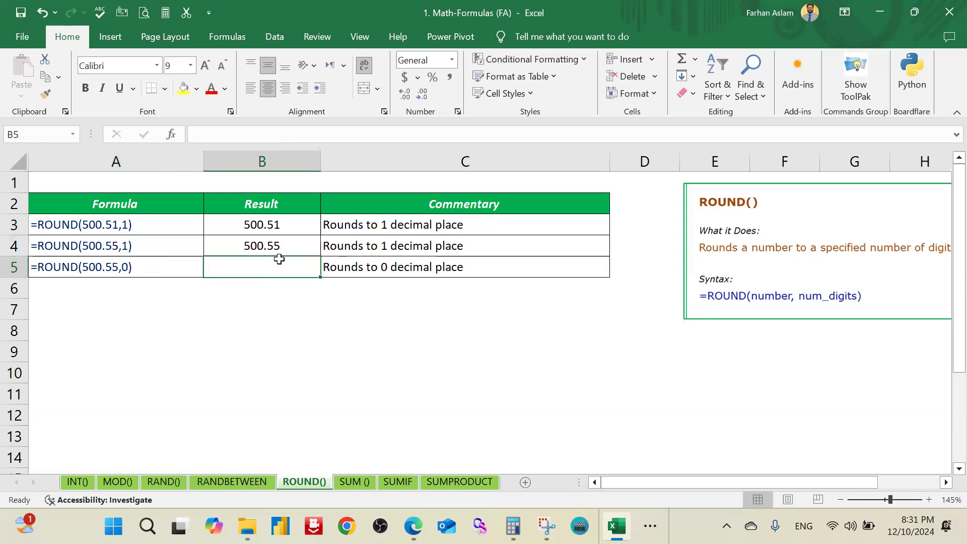
double_click(289, 224)
click(273, 325)
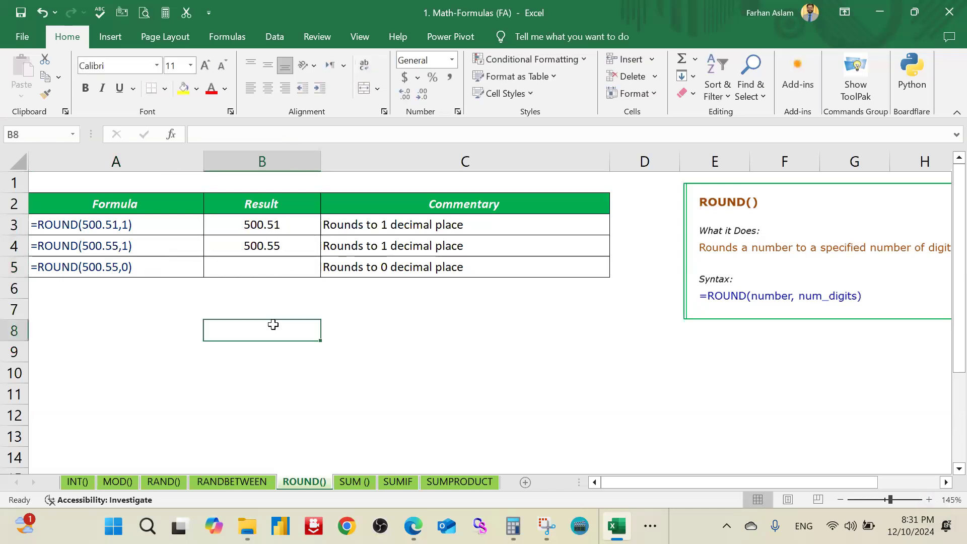
click(74, 481)
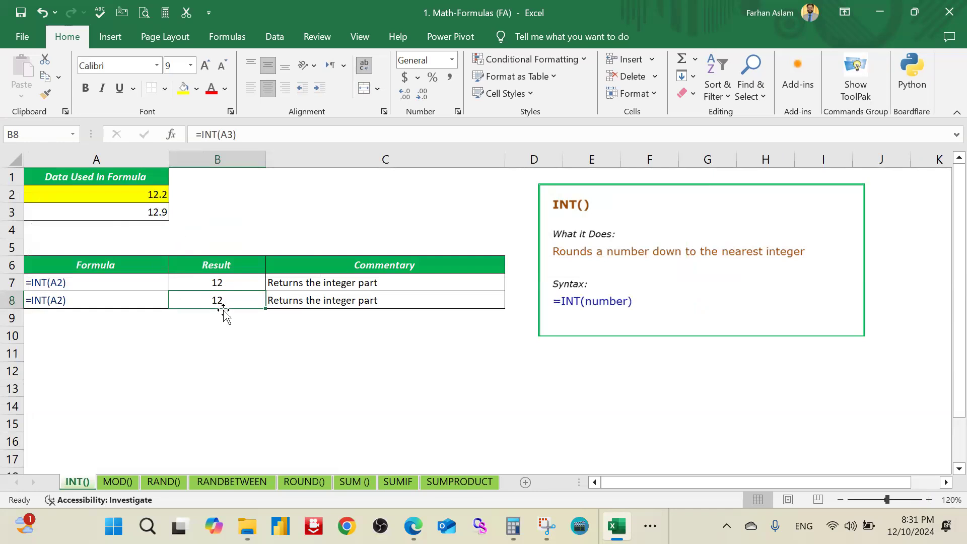
click(304, 481)
Step: Set the number of digits in B4's ROUND formula to 1
click(275, 243)
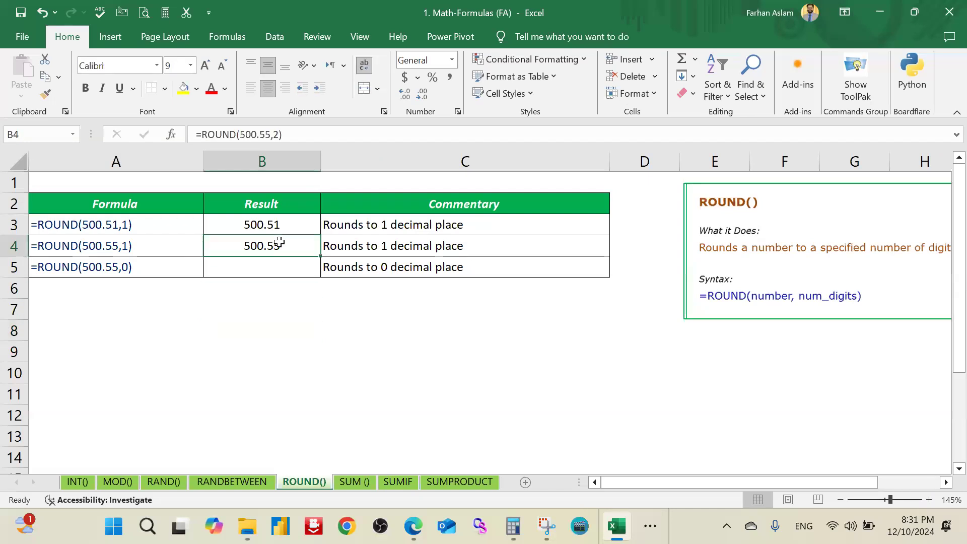
double_click(282, 245)
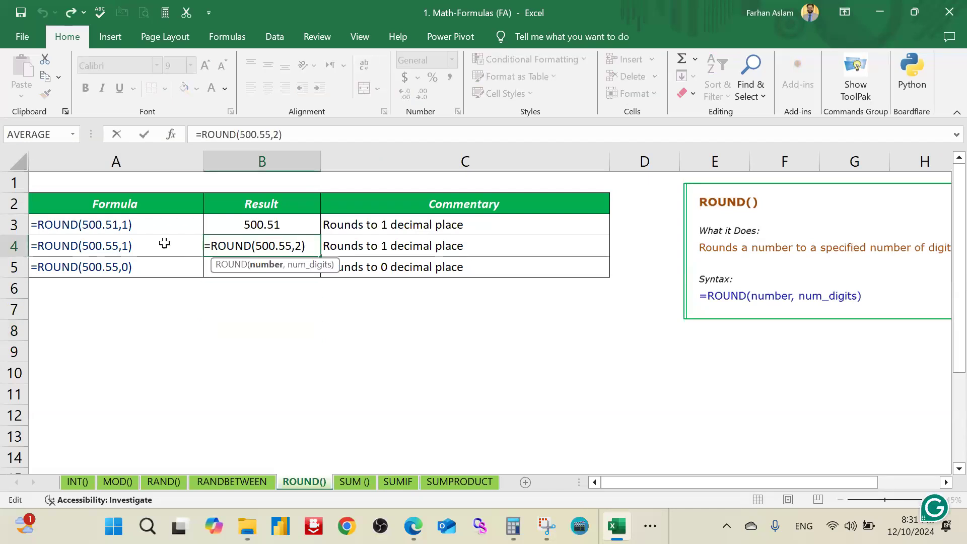
click(296, 246)
key(Delete)
text(1)
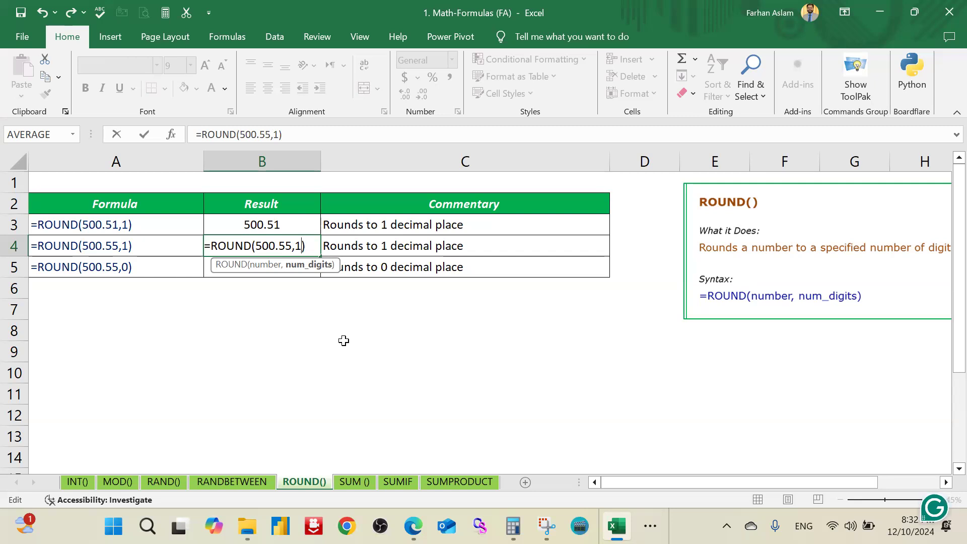
key(Return)
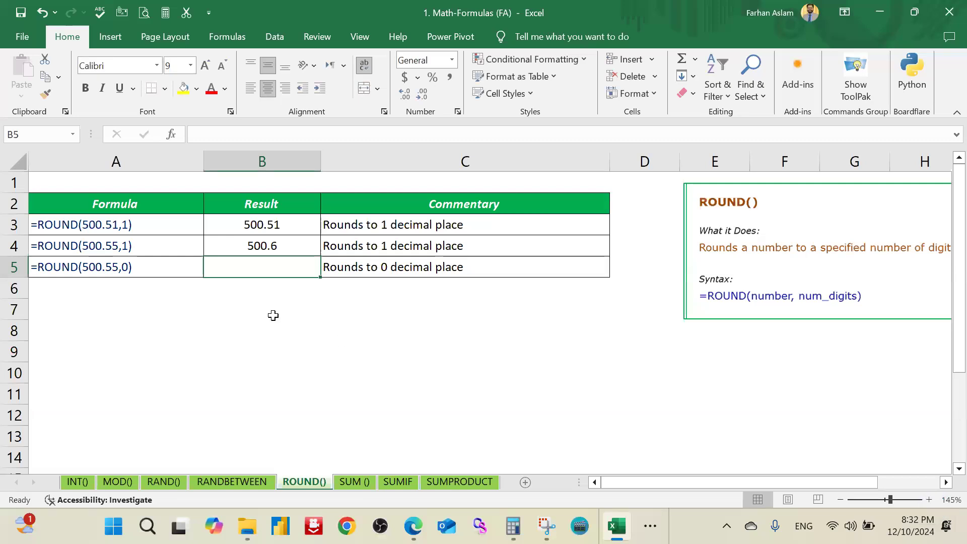
Step: Examine the first decimal digit of 500.55 in A4's example formula
double_click(109, 246)
drag(109, 245, 119, 246)
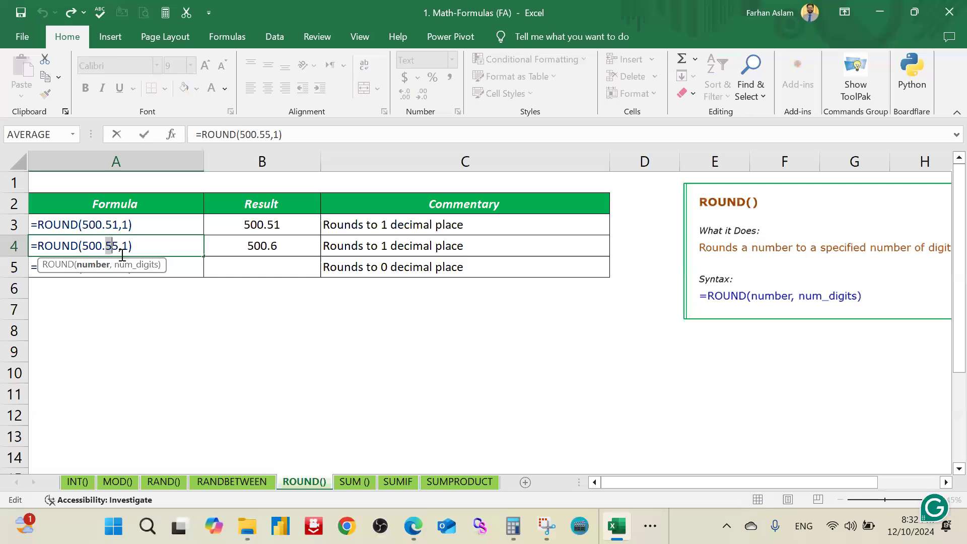
key(Return)
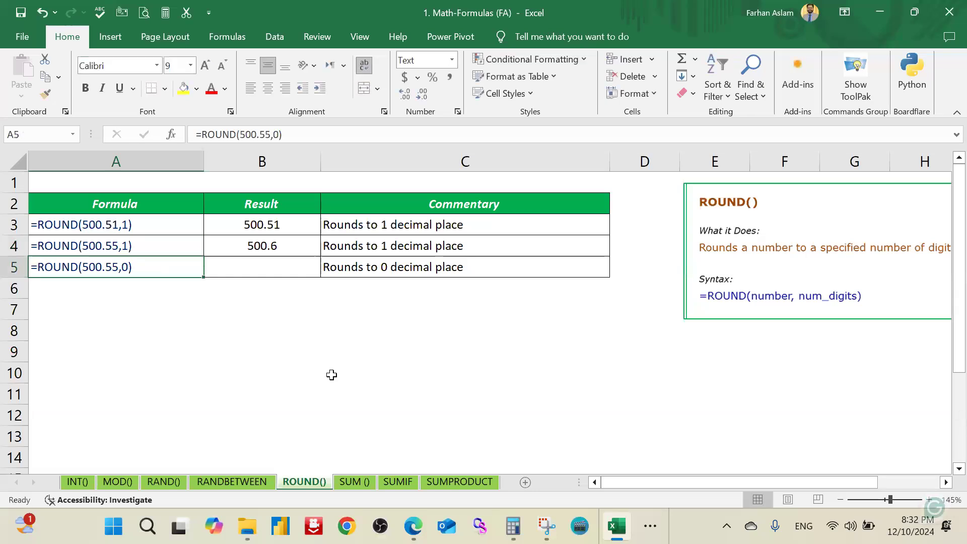
Step: Enter =ROUND(500.55,0) in B5 and check its result
click(253, 270)
text(=roid)
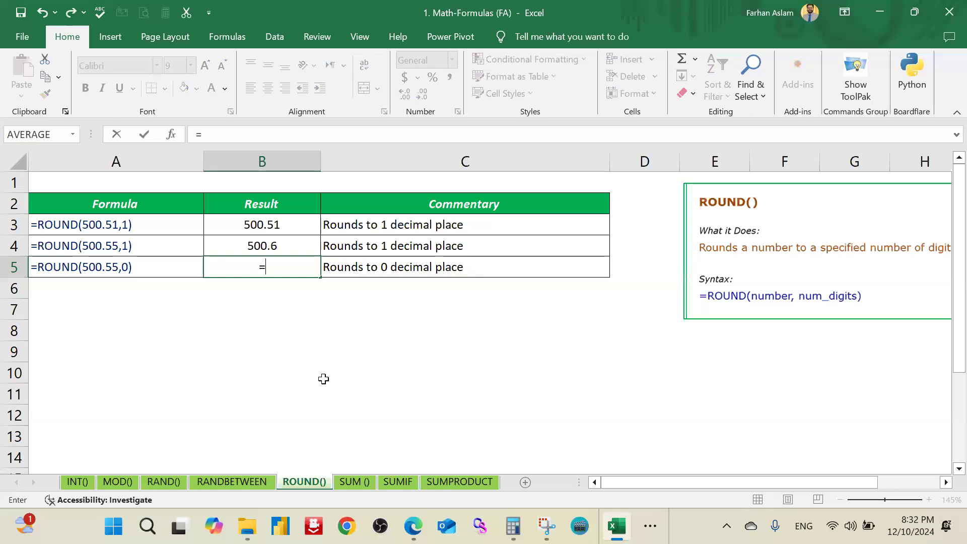
key(BackSpace)
key(BackSpace)
text(u)
key(Tab)
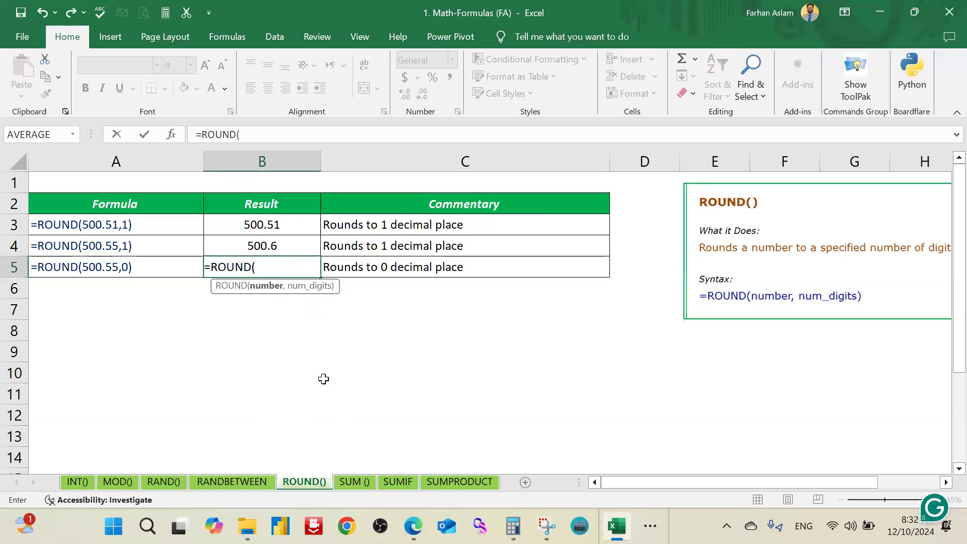
text(500.55,0))
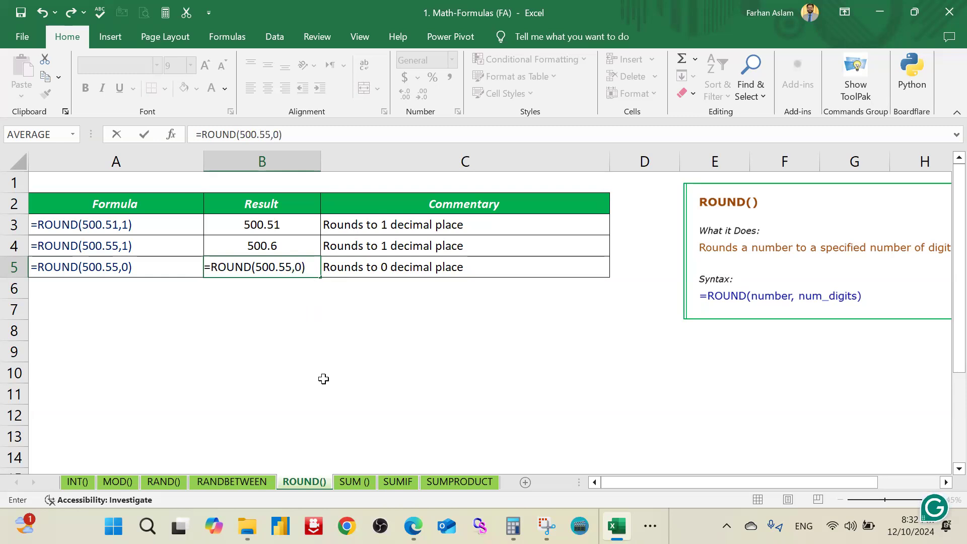
key(Return)
key(Up)
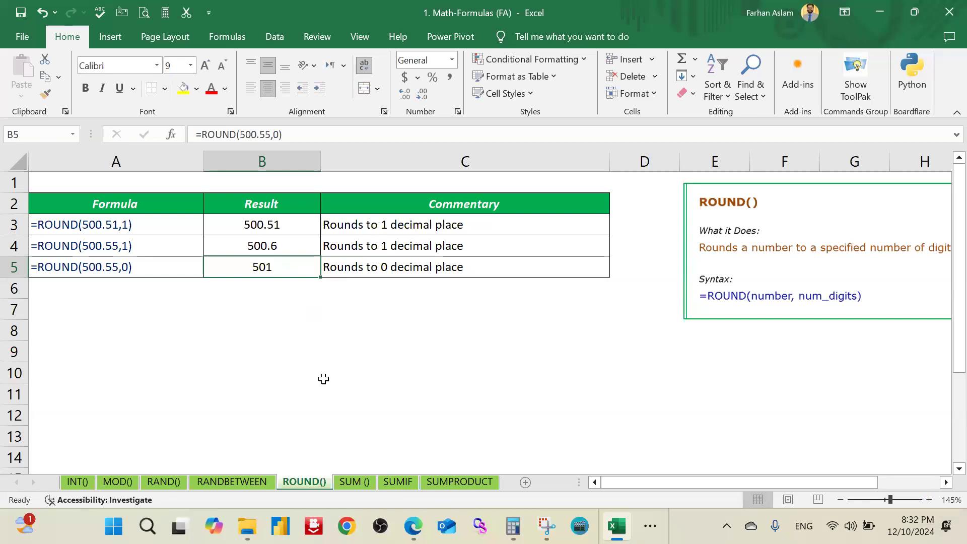
Step: Switch to the SUM () sheet and enter =SUM(A2:A4) in B7
click(347, 482)
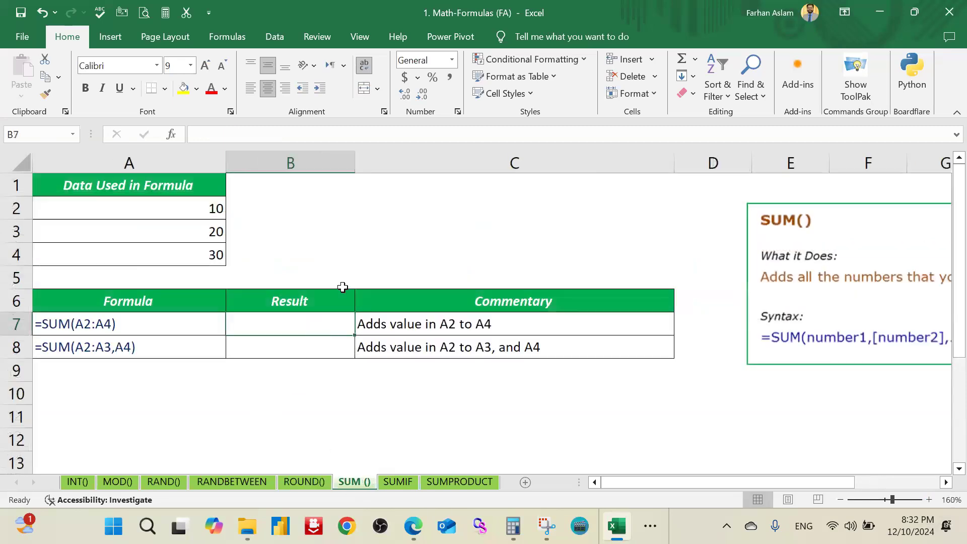
click(359, 257)
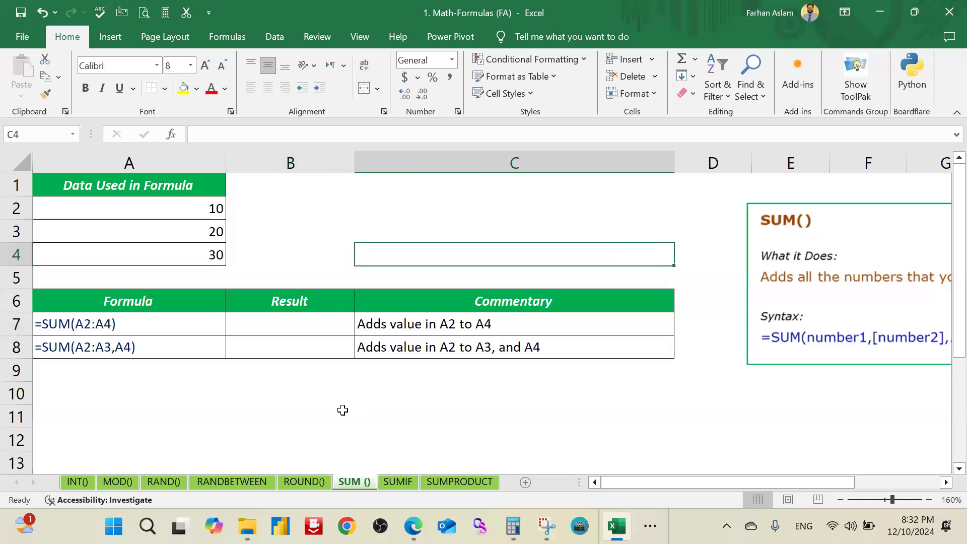
click(274, 321)
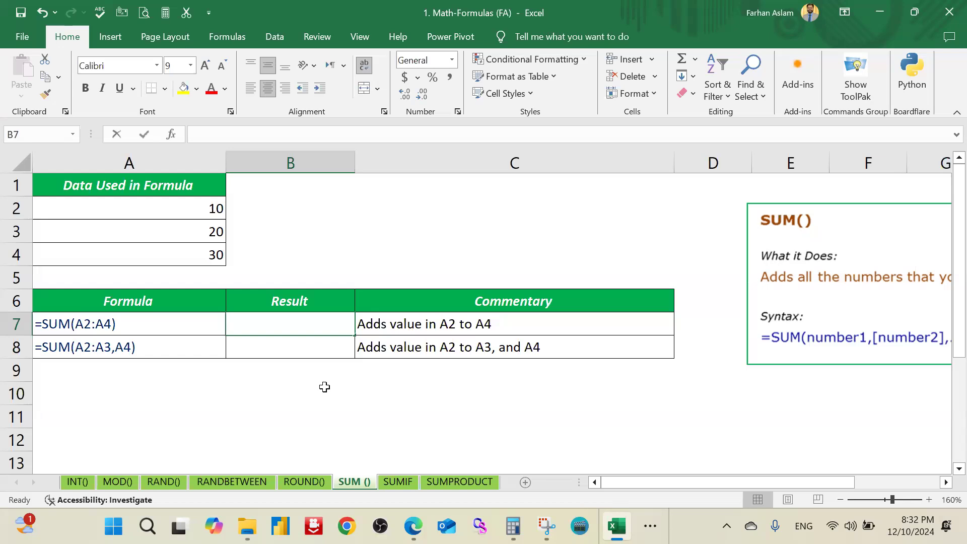
text(=sum)
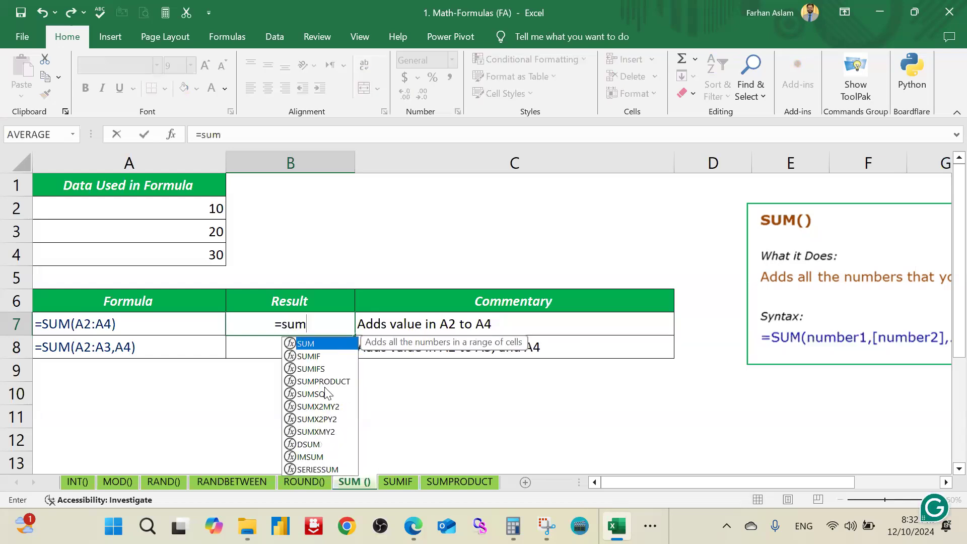
key(Tab)
drag(208, 209, 208, 253)
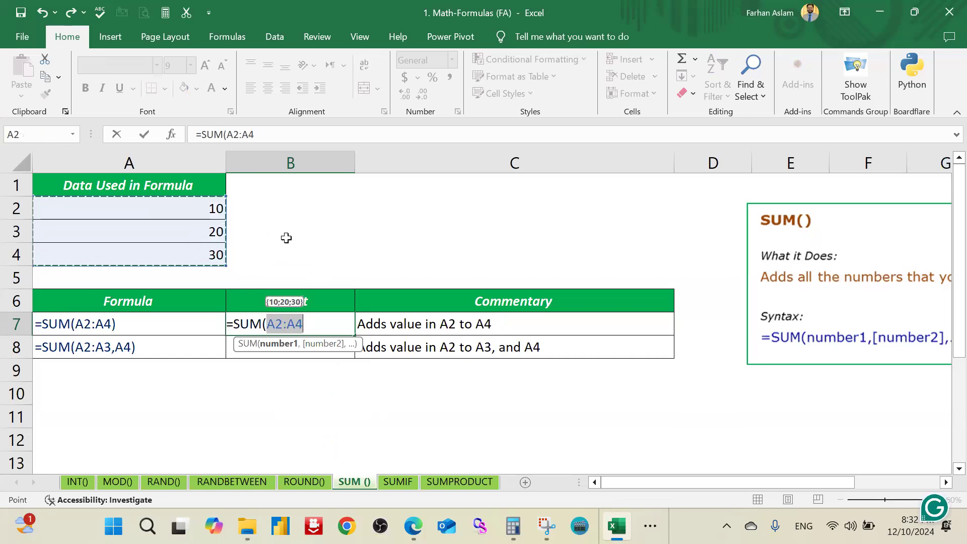
text())
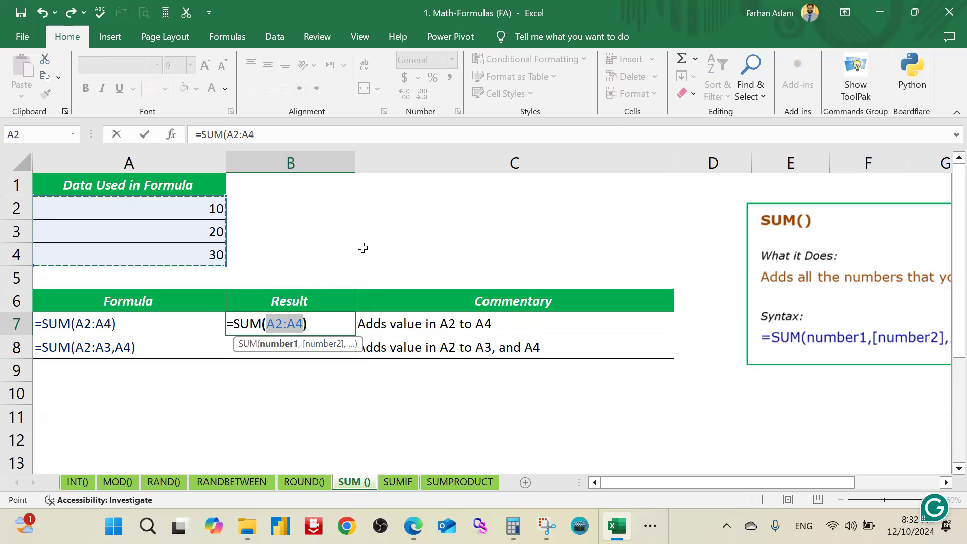
key(Return)
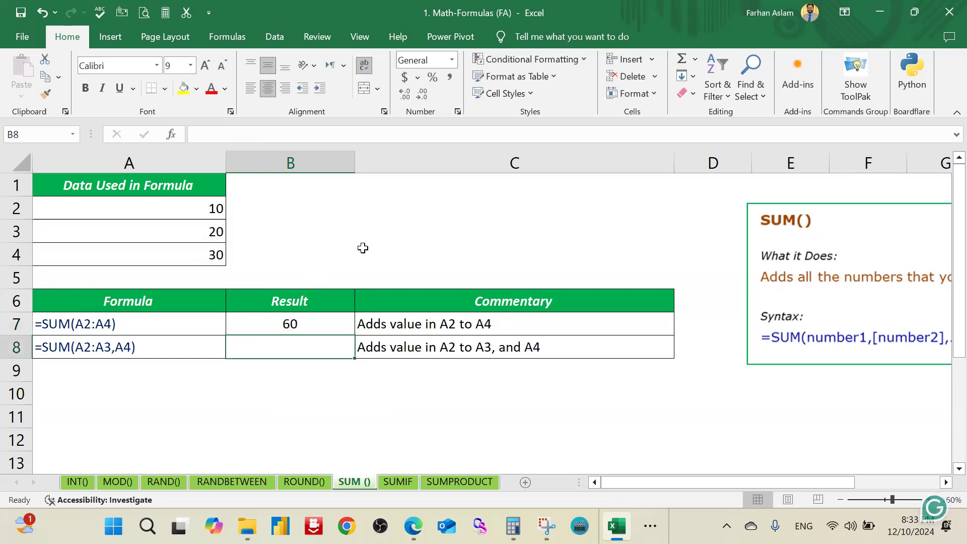
Step: Inspect B7's SUM formula and check its result against the sum of the selected cells A2:A4
click(319, 323)
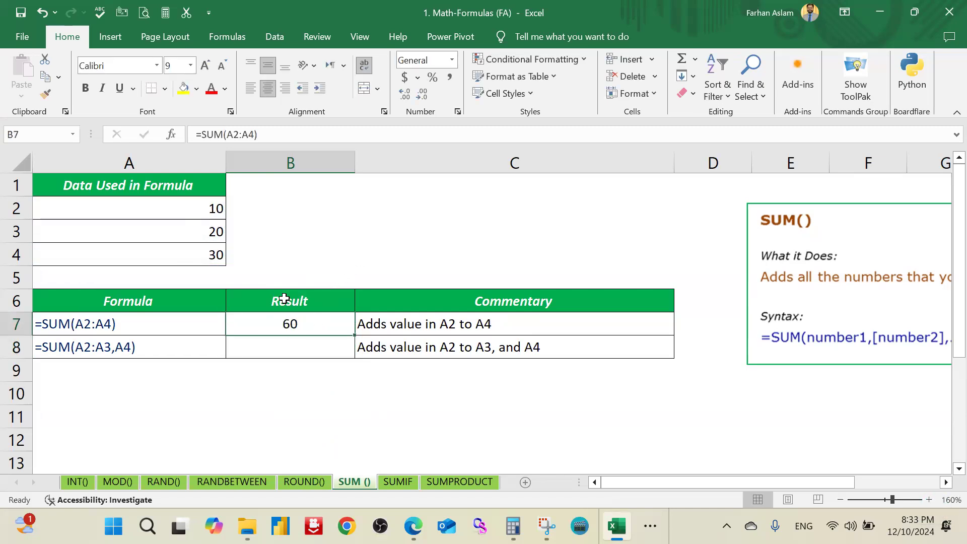
double_click(322, 324)
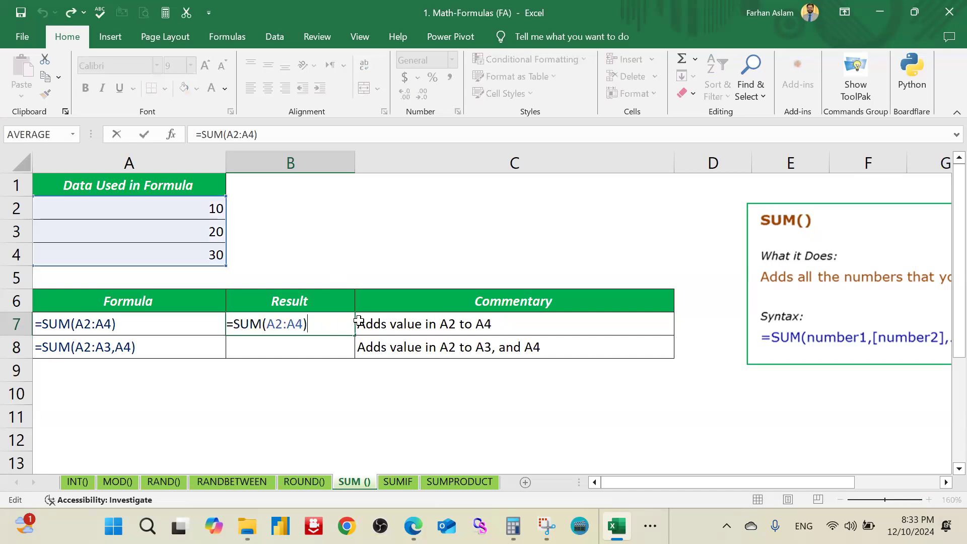
click(195, 207)
drag(195, 207, 201, 254)
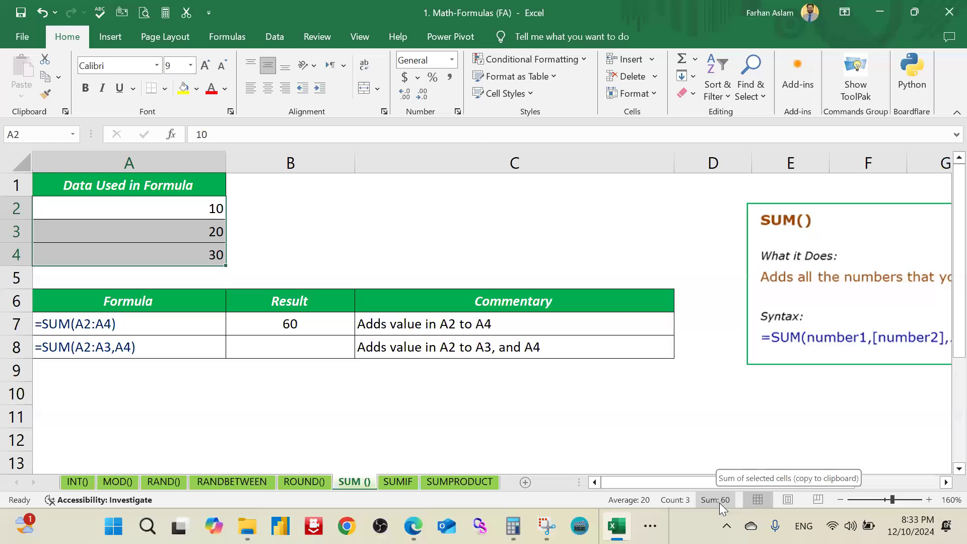
click(302, 348)
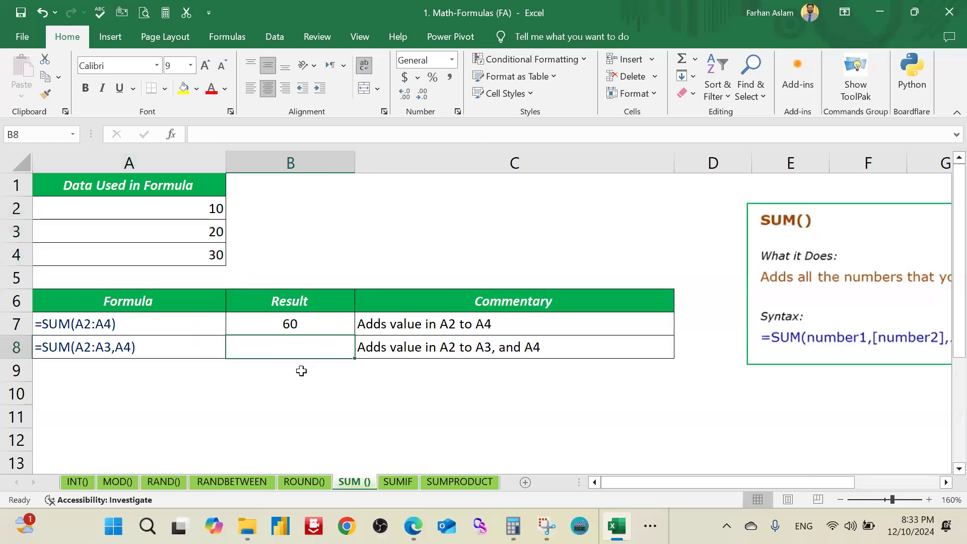
Step: Enter 60 in A5 and fill the data cells A2:A5 with yellow
click(187, 275)
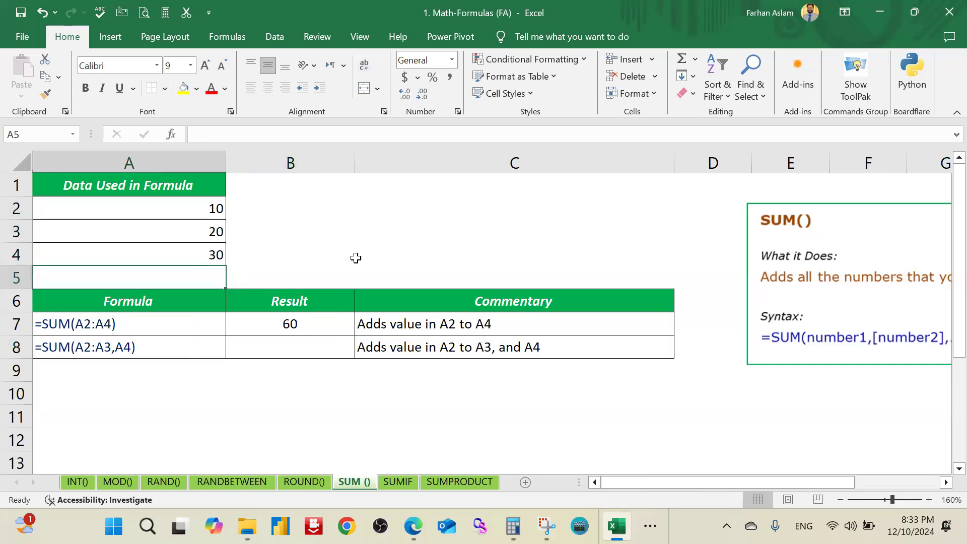
text(60)
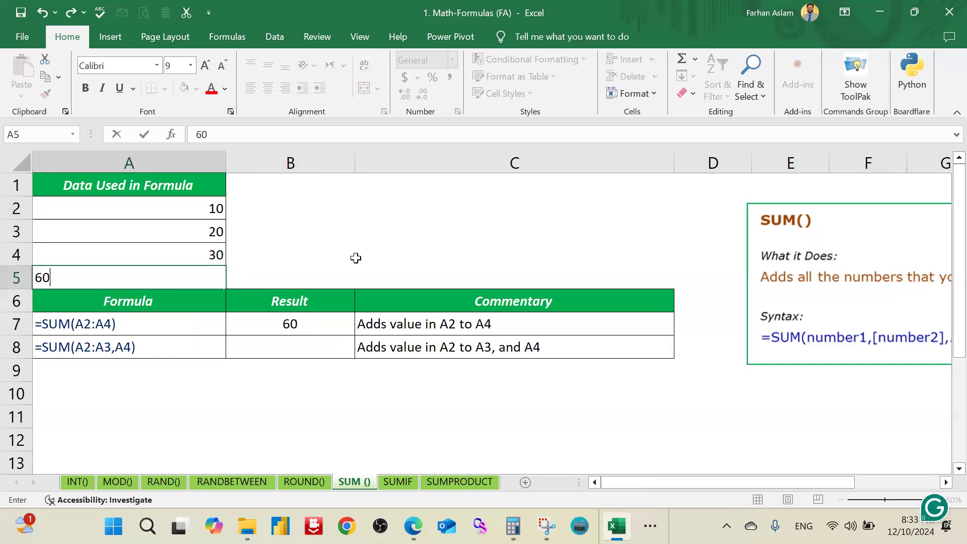
key(Return)
click(350, 257)
drag(197, 210, 188, 277)
click(183, 88)
click(290, 231)
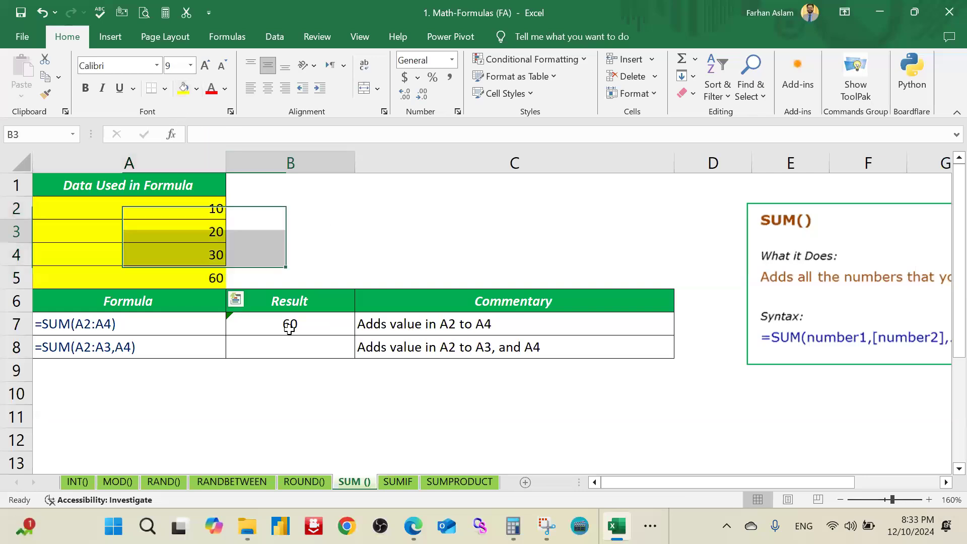
Step: Enter =SUM(A2:A3,A5) in B8 and check its result against B7
click(296, 347)
text(=sum)
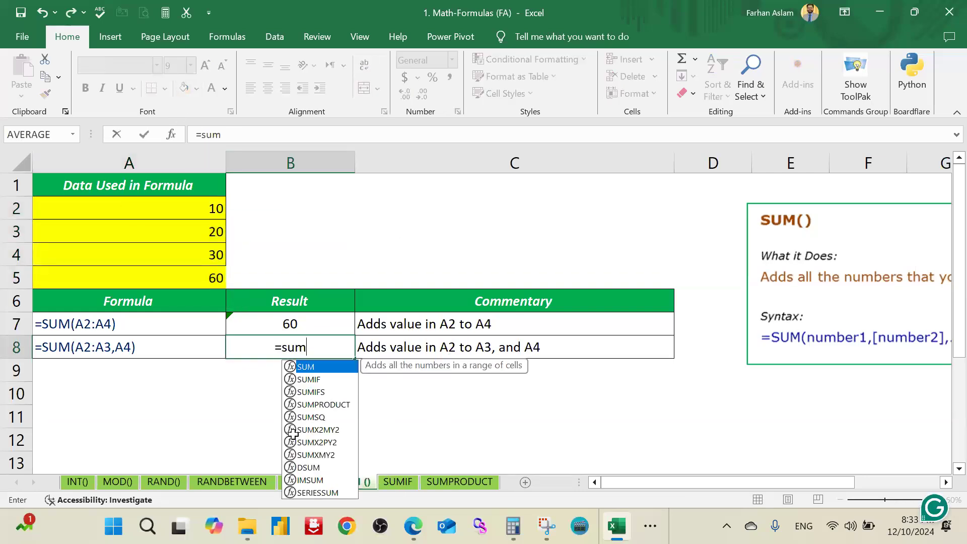
key(Tab)
drag(192, 210, 192, 229)
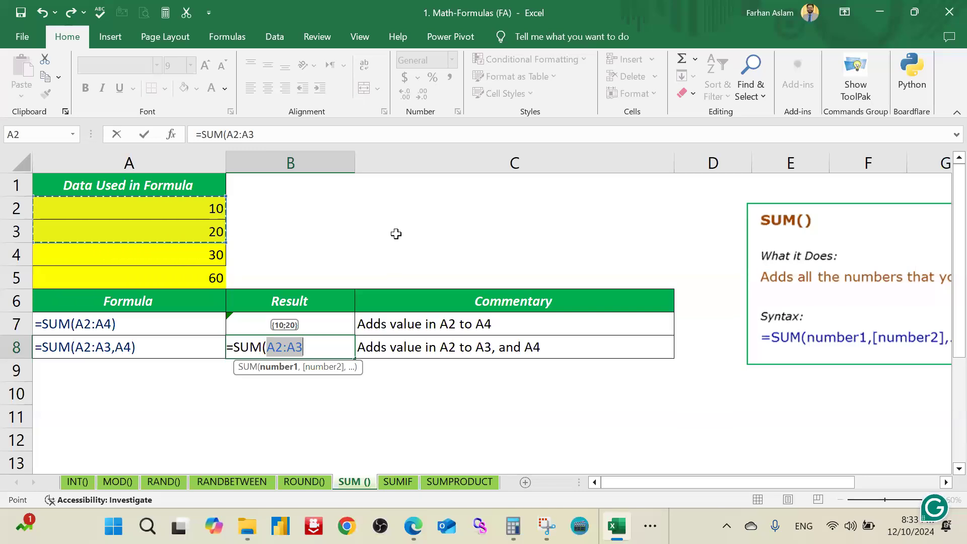
text(,)
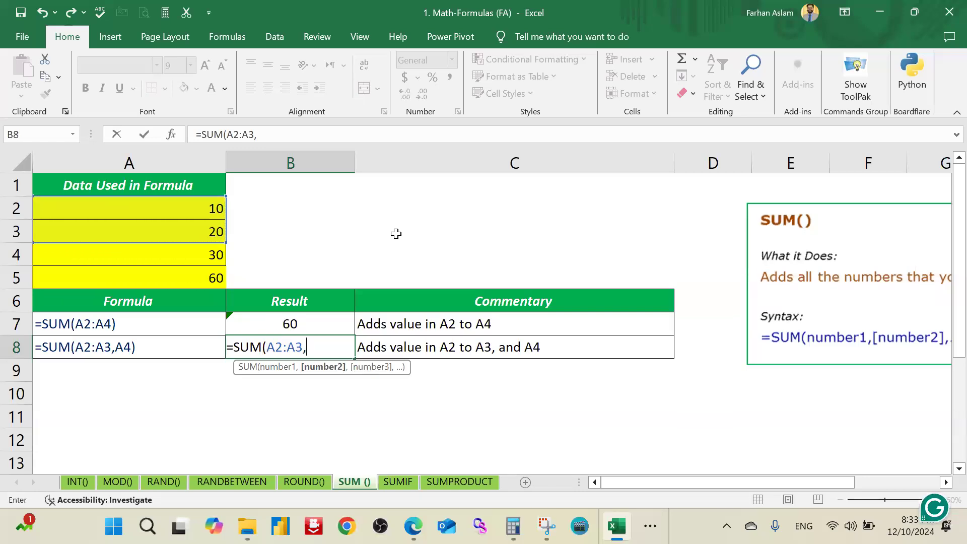
click(220, 278)
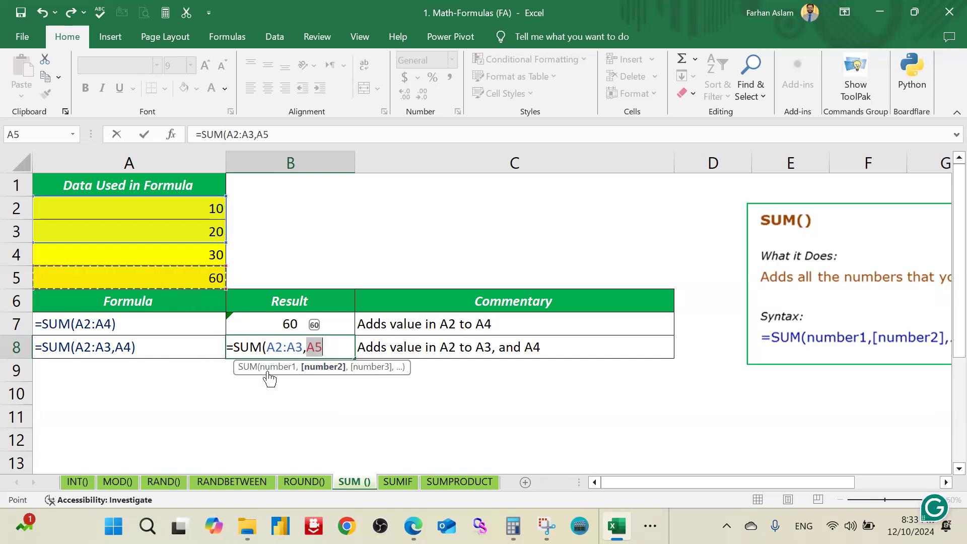
click(328, 346)
text())
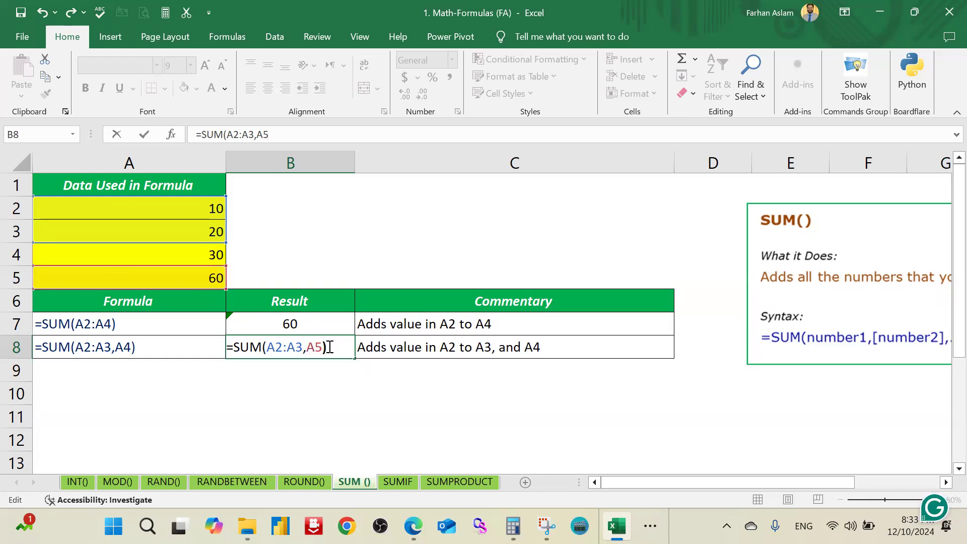
key(Return)
click(329, 345)
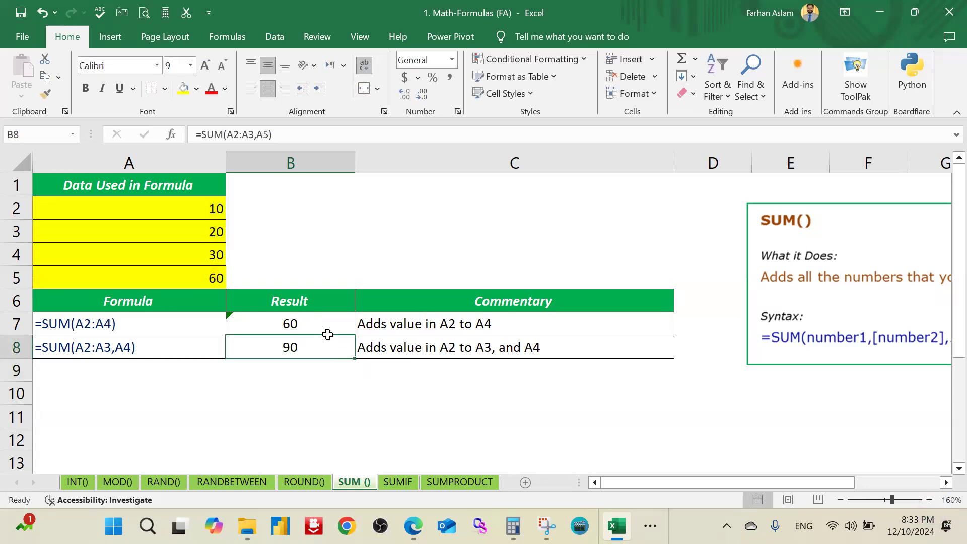
click(328, 332)
click(331, 378)
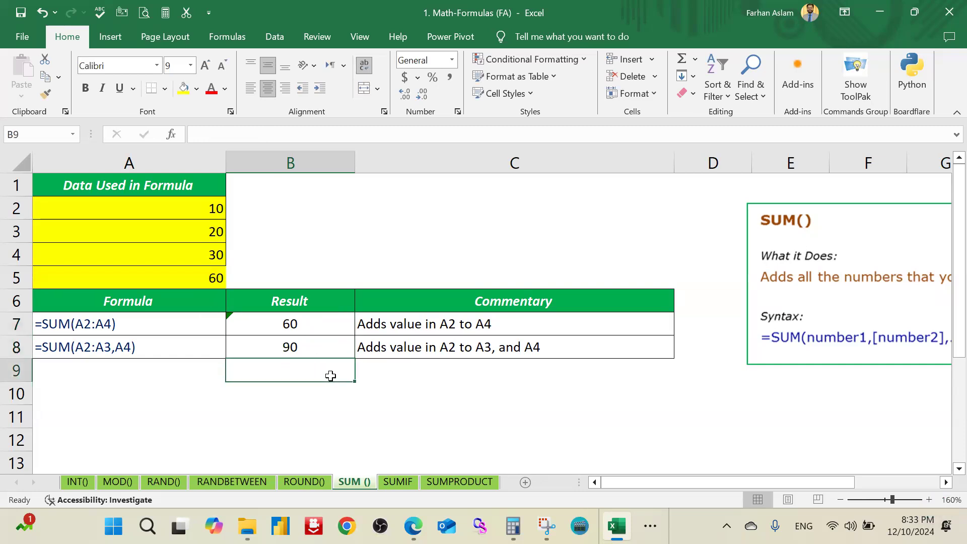
Step: Switch to the SUMIF sheet and review the names and amounts in A2:B5
click(398, 483)
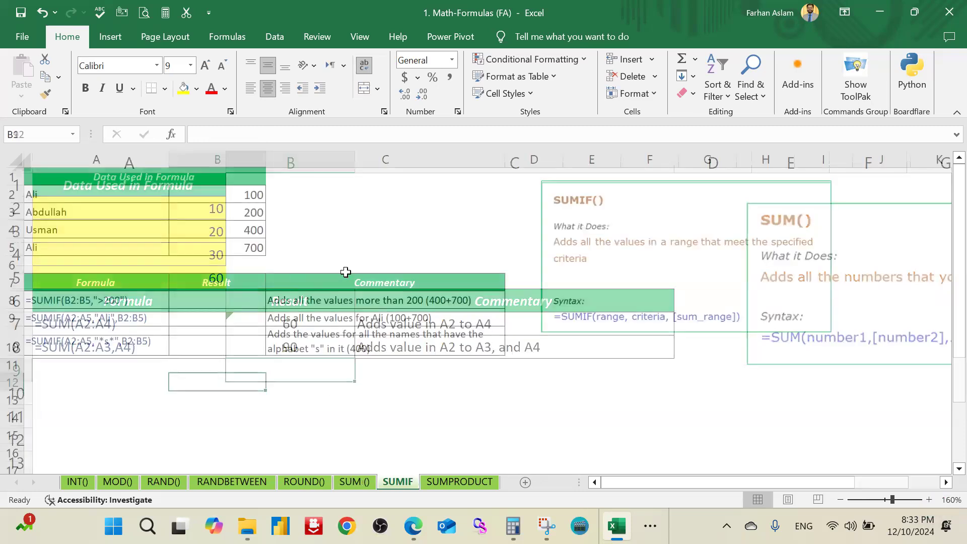
click(401, 226)
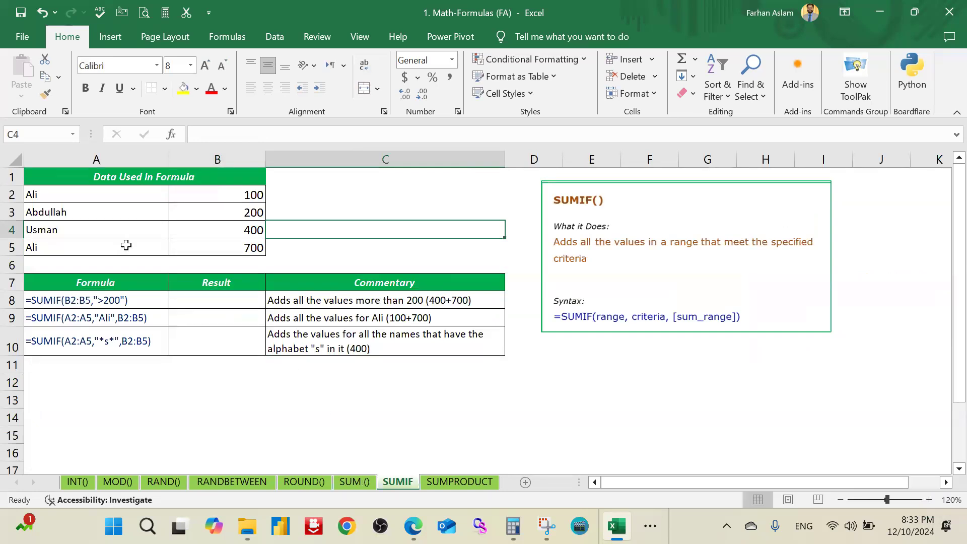
click(335, 191)
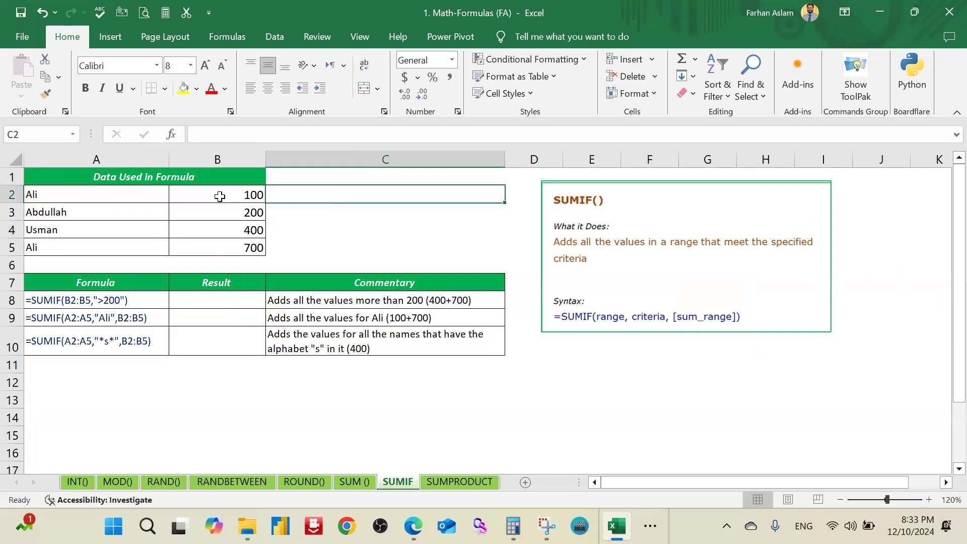
click(209, 300)
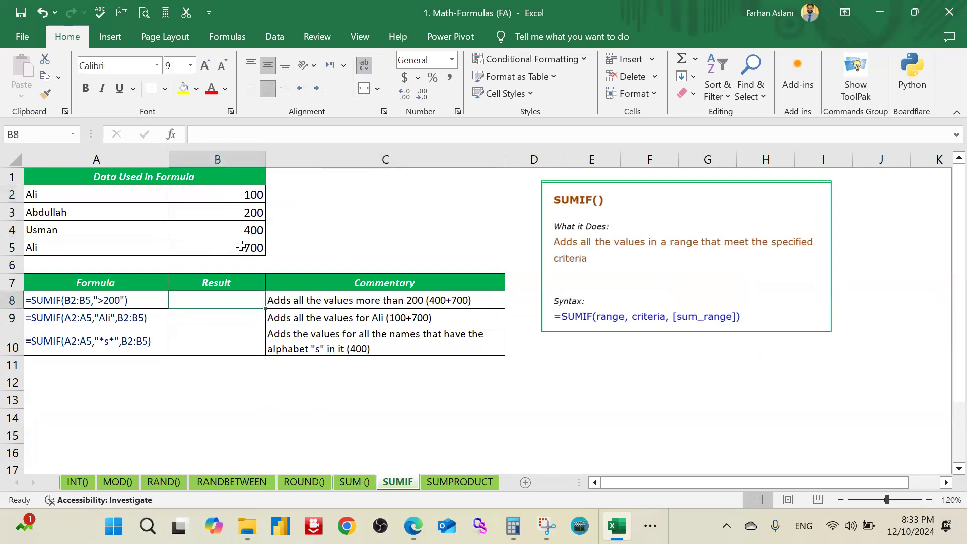
drag(233, 201, 125, 231)
click(120, 195)
click(372, 227)
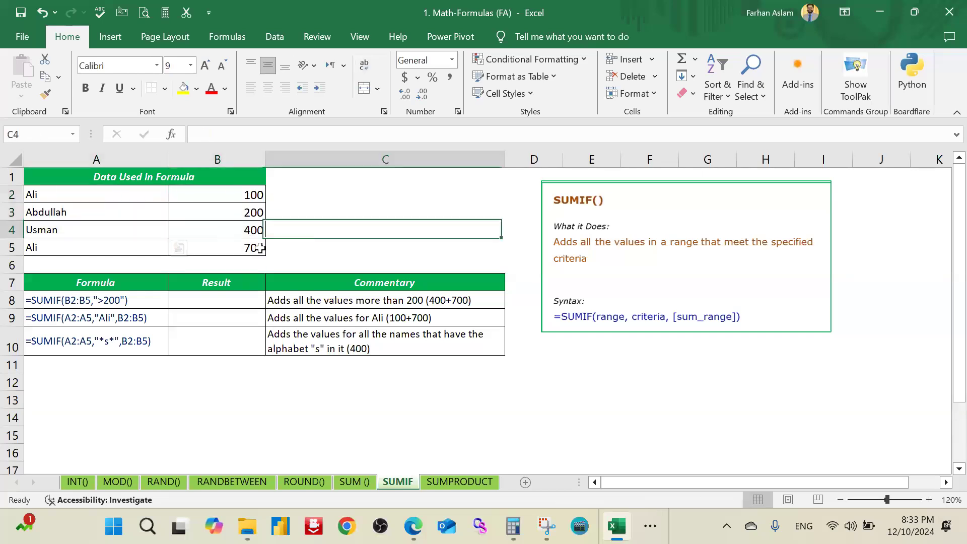
Step: Enter =SUMIF(B2:B5,">200") in B8 to add the amounts greater than 200
click(207, 302)
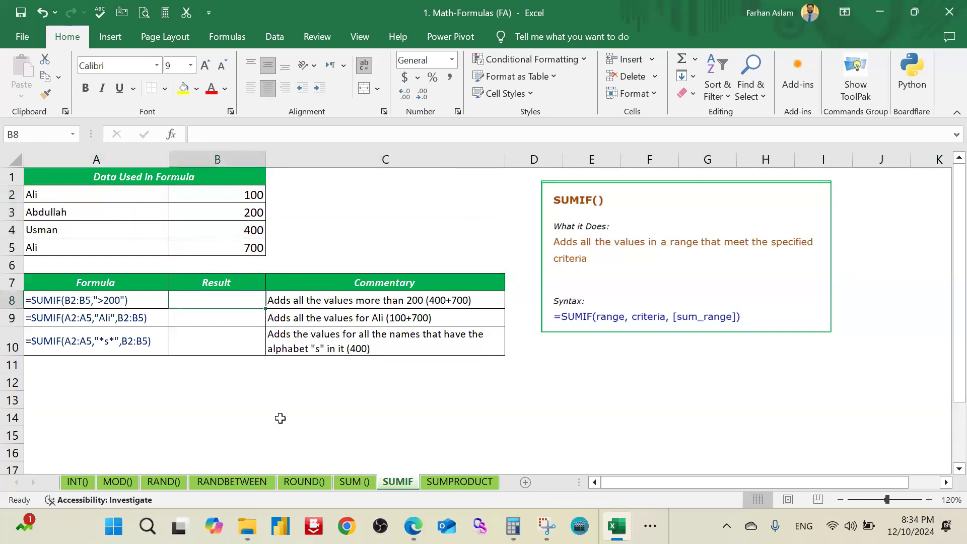
text(=sum)
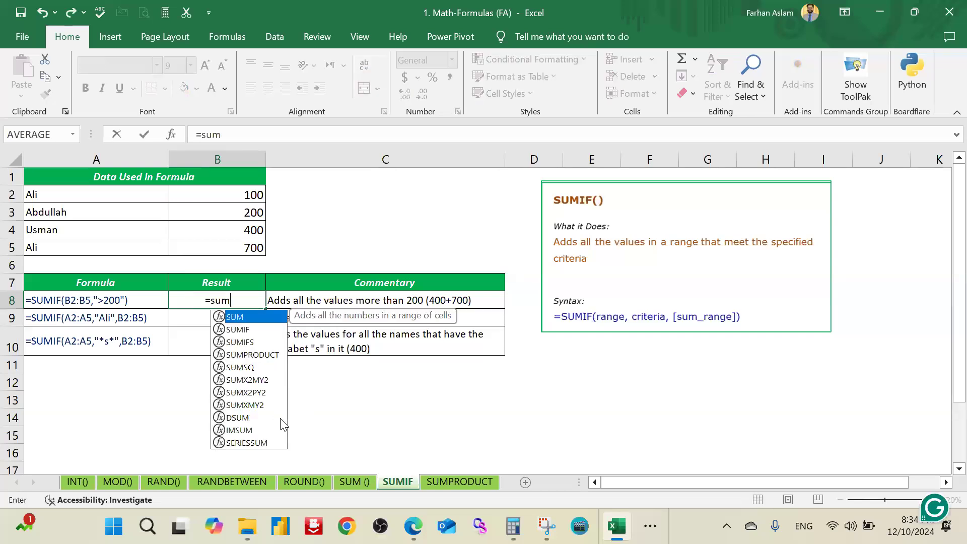
text(if)
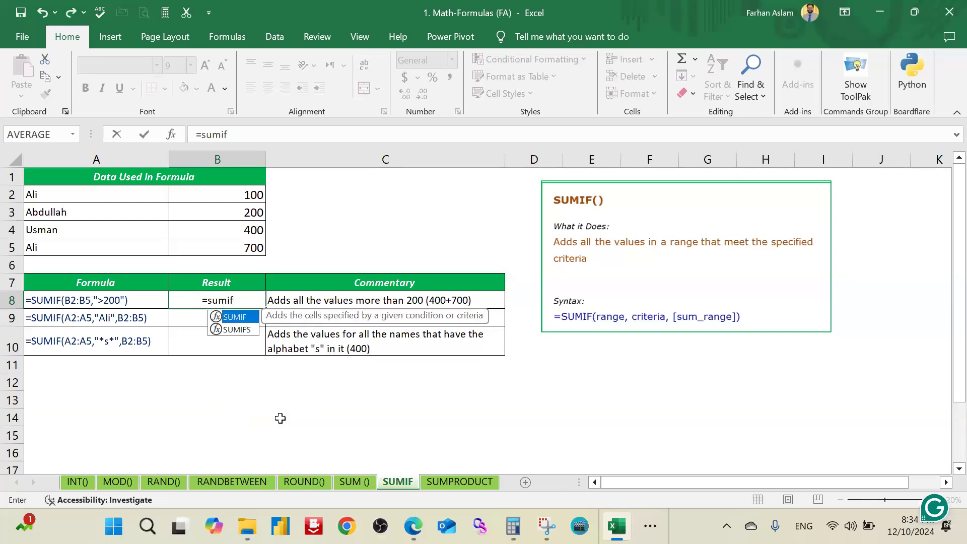
key(Tab)
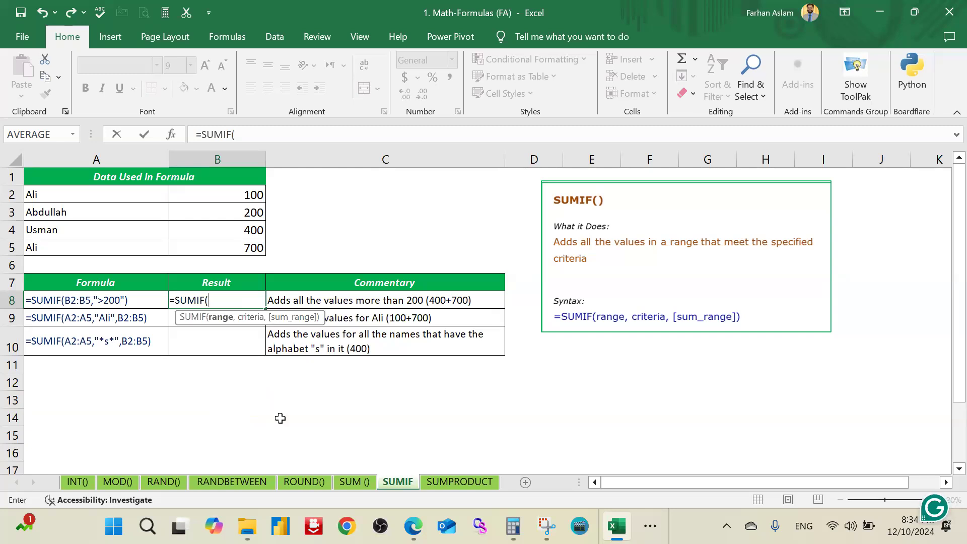
drag(233, 196, 233, 249)
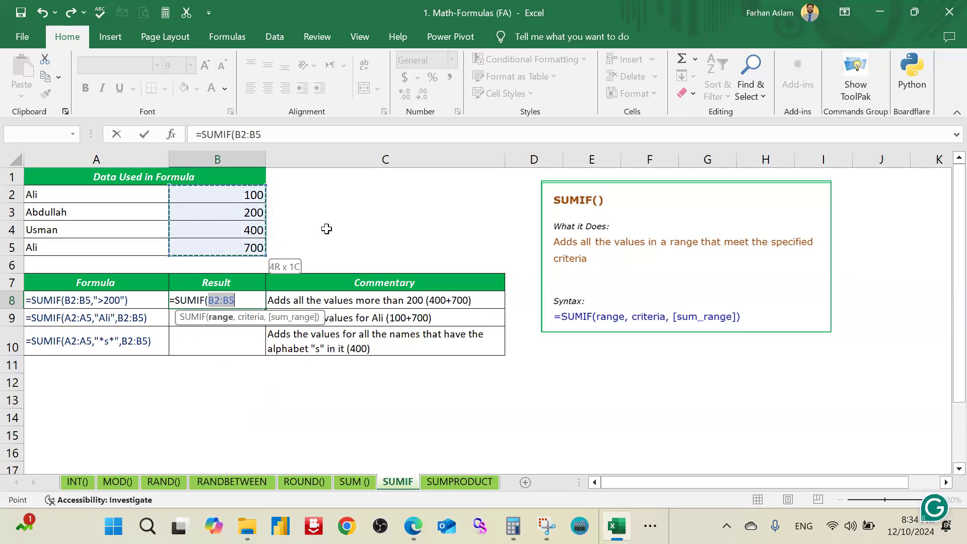
click(246, 299)
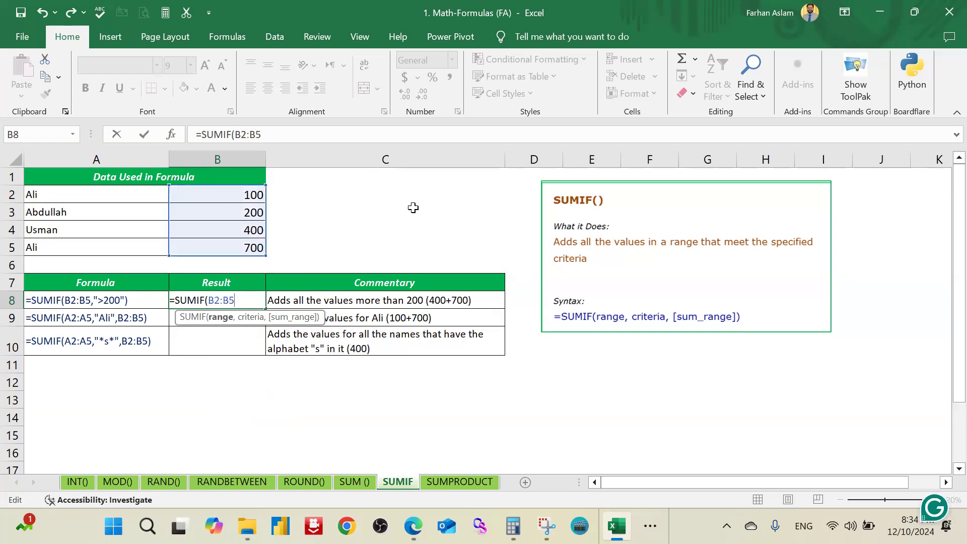
text(,)
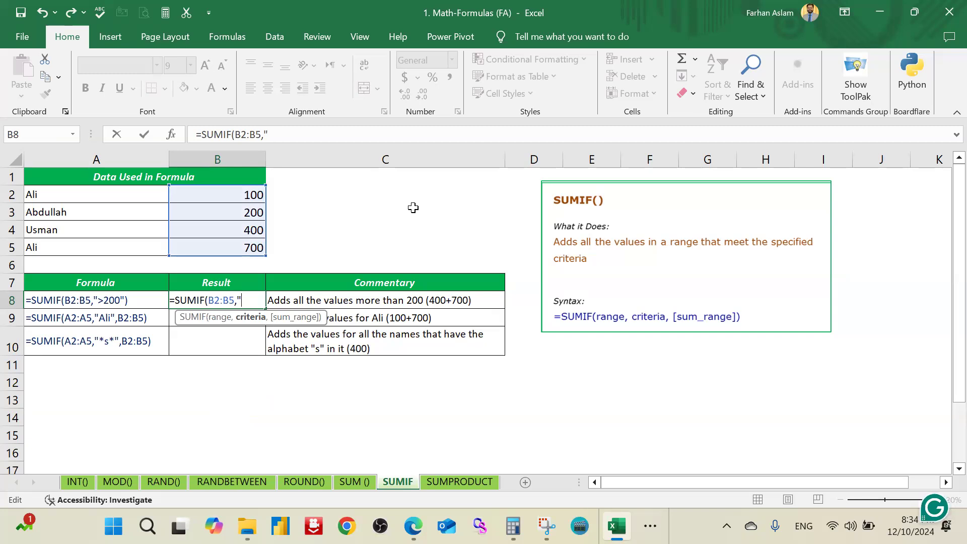
text(200"))
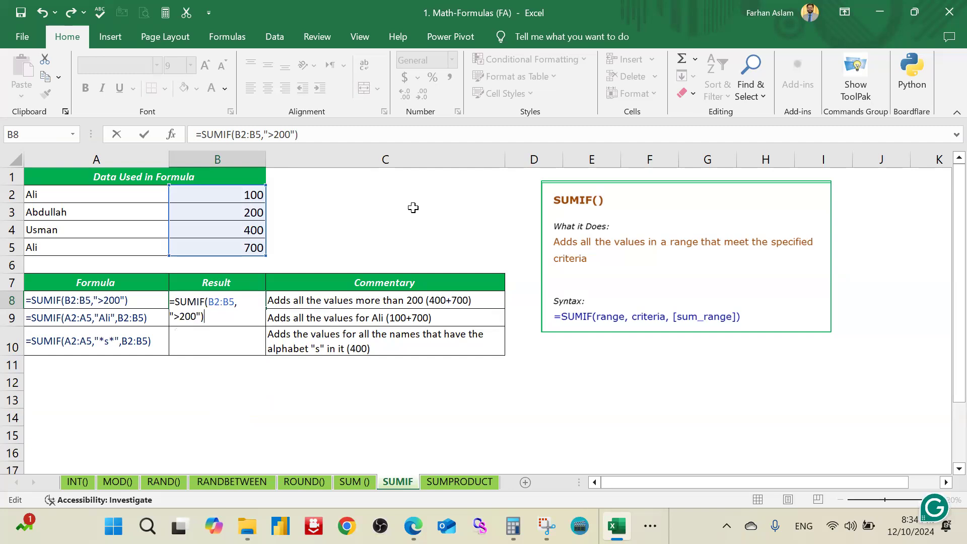
key(Return)
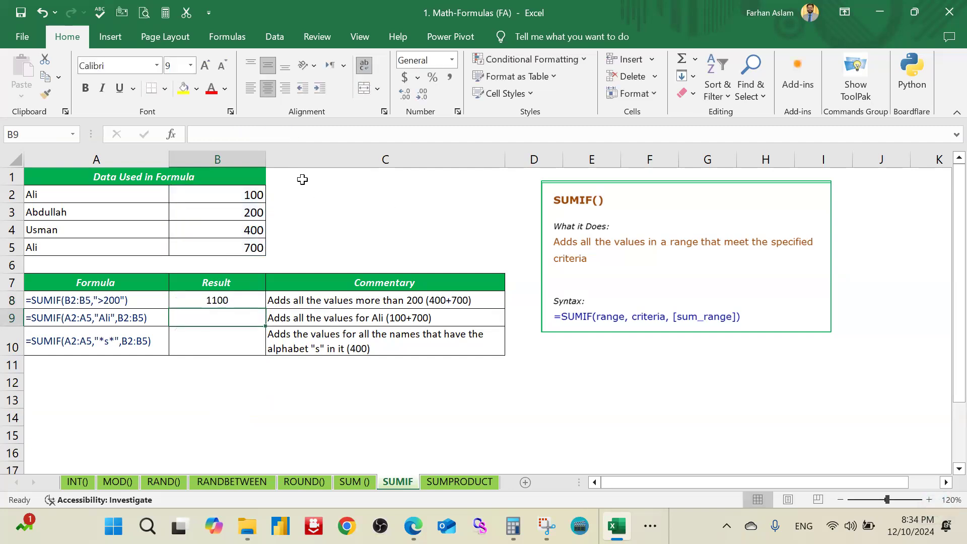
Step: Inspect B8's SUMIF formula and compare its result with the sums of the selected cells B4:B5 and B2:B5
double_click(242, 302)
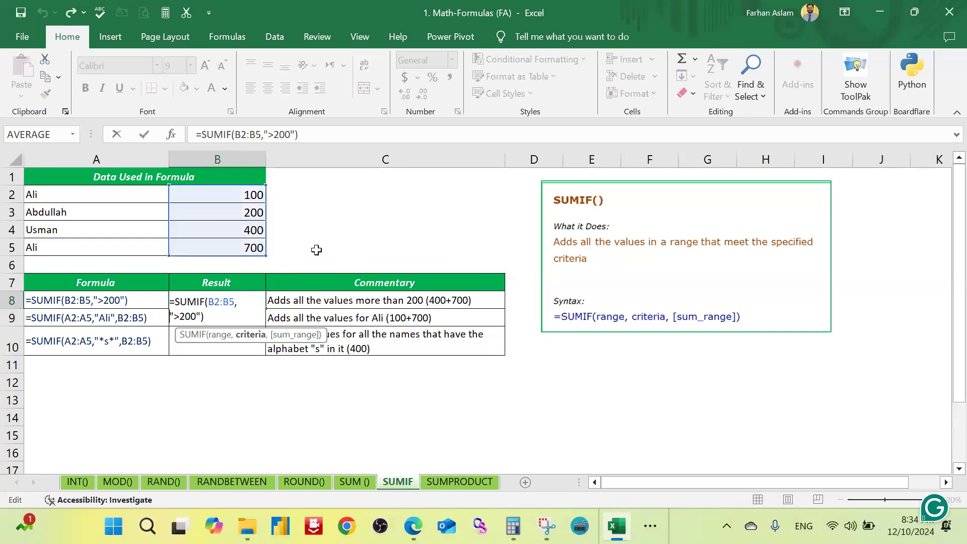
key(Escape)
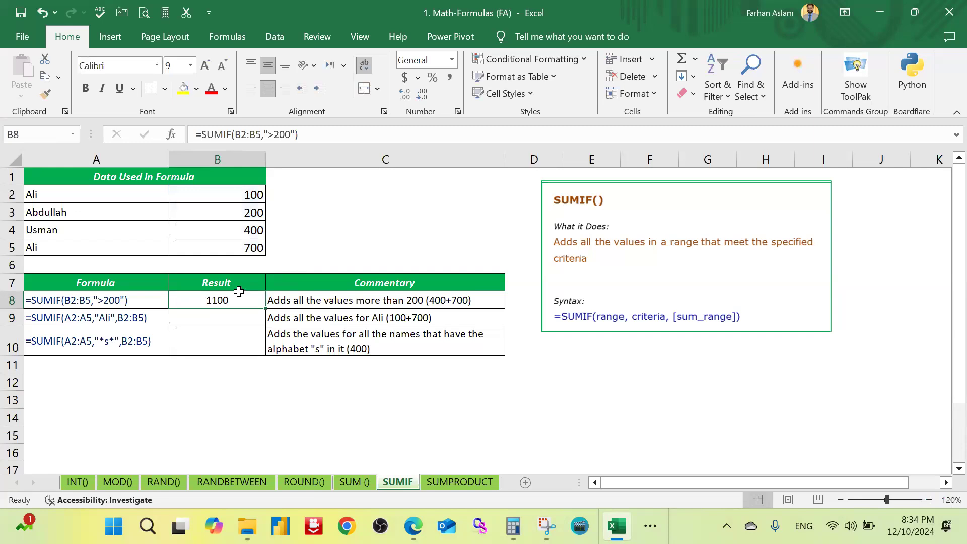
drag(244, 236, 253, 250)
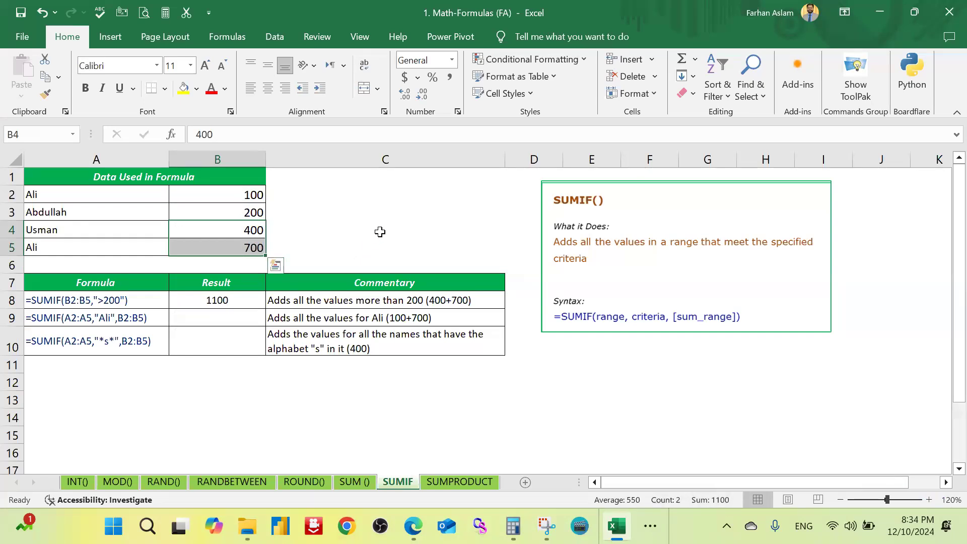
drag(245, 196, 252, 248)
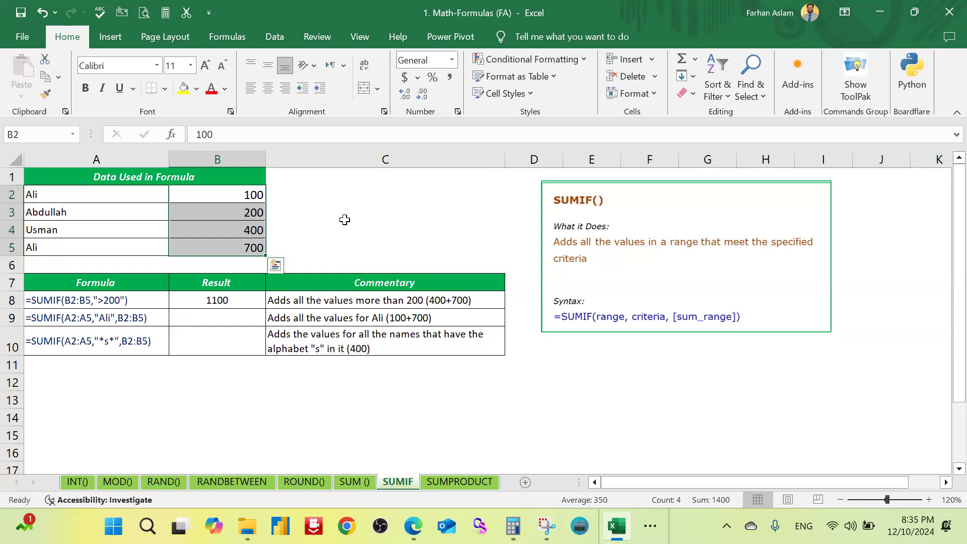
click(254, 301)
click(330, 224)
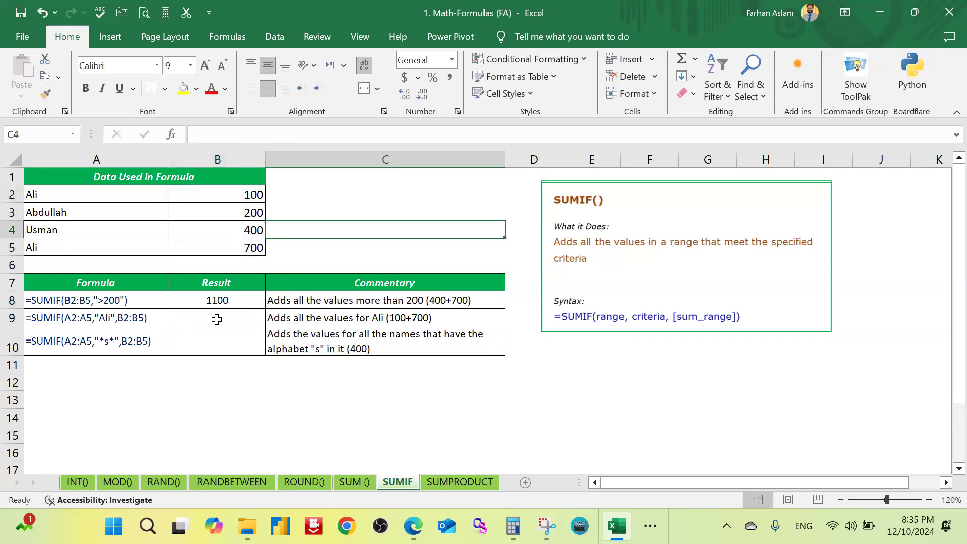
Step: Enter the SUMIF formula shown in A9 into B9, matching the quoted name within A2:A5 and adding the amounts from B2:B5
click(216, 319)
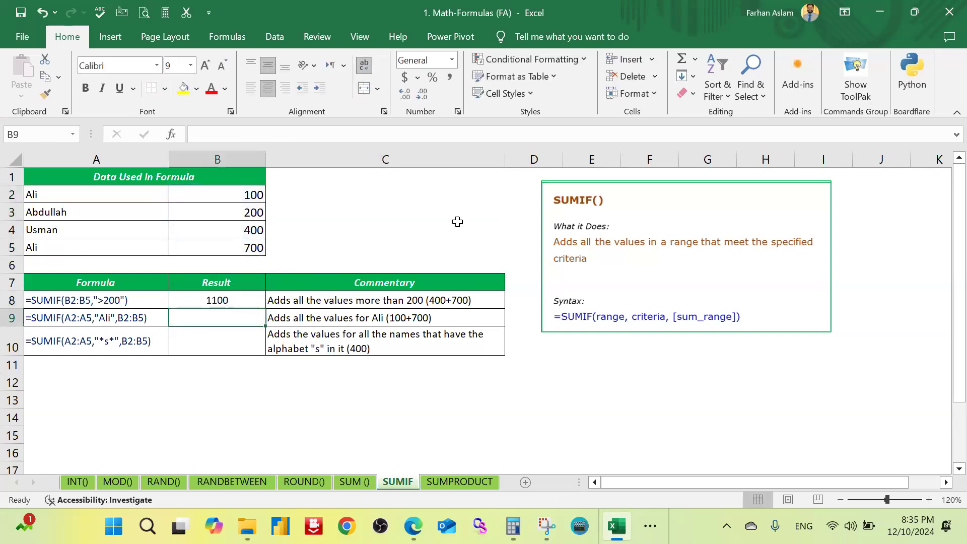
text(=)
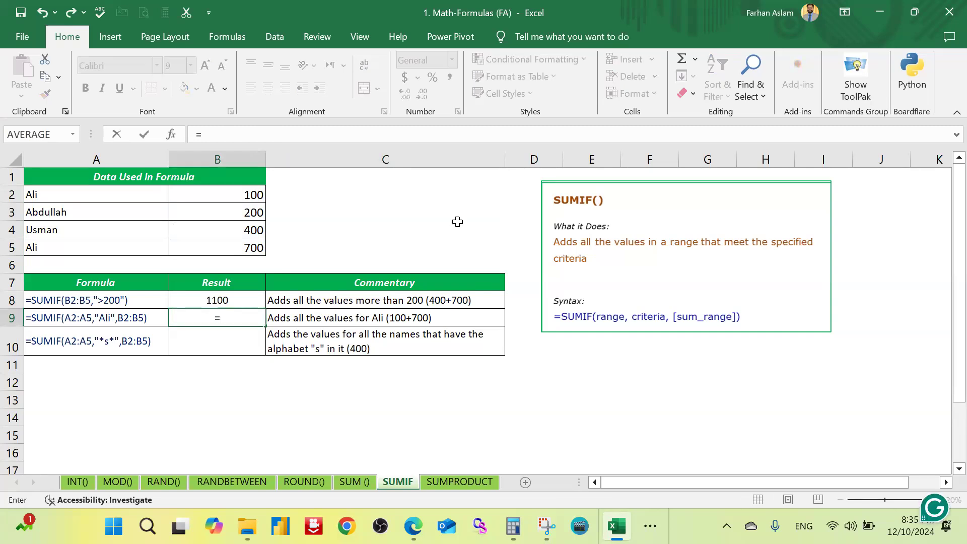
text(sum)
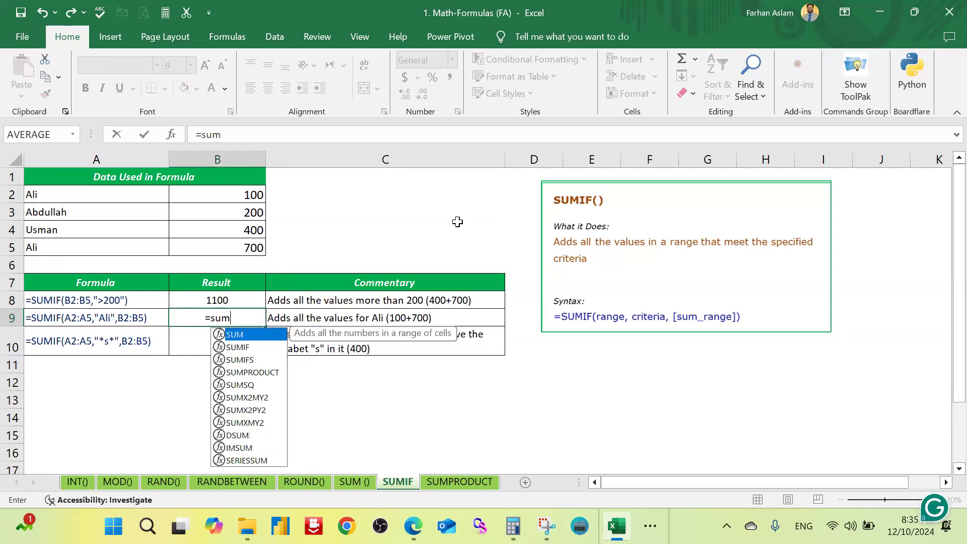
text(if)
key(Tab)
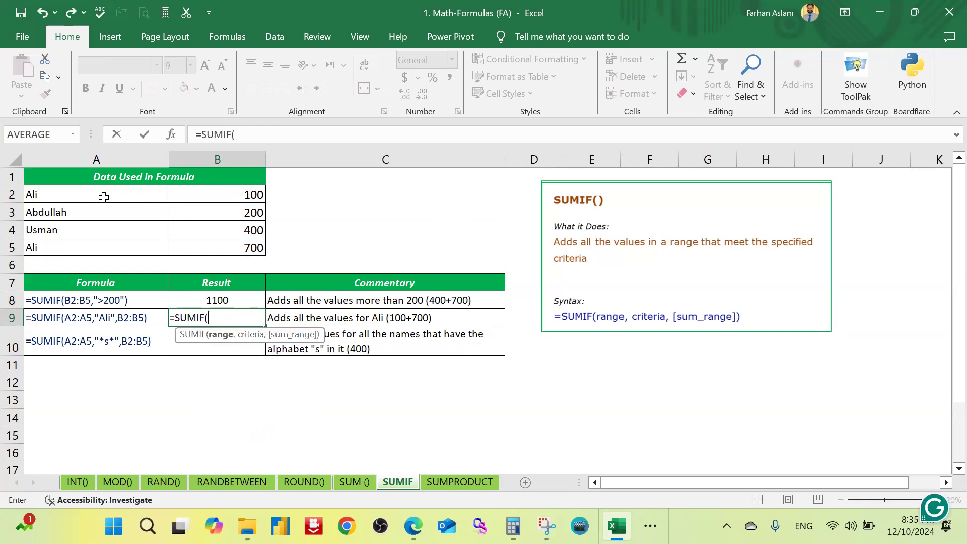
click(103, 198)
drag(103, 268, 113, 245)
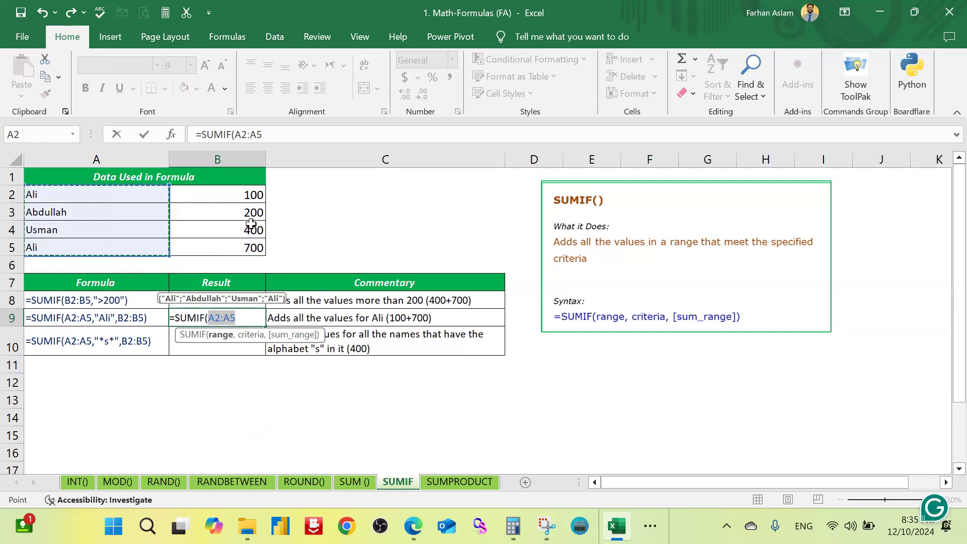
text(,)
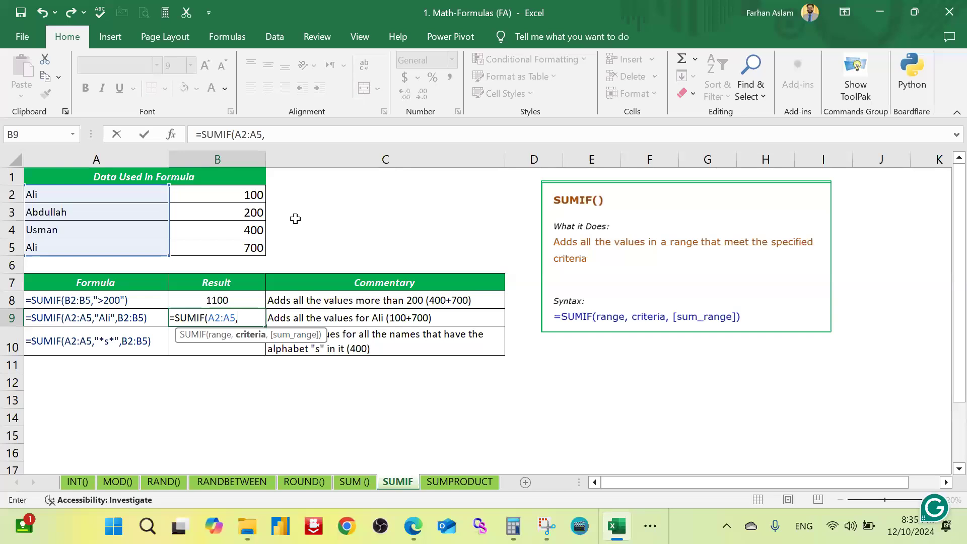
text("Ali)
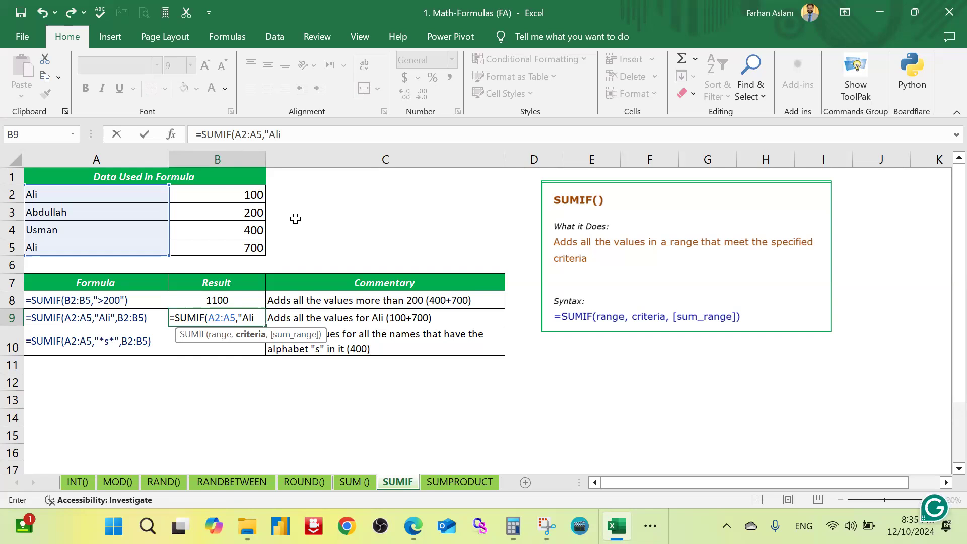
text(",)
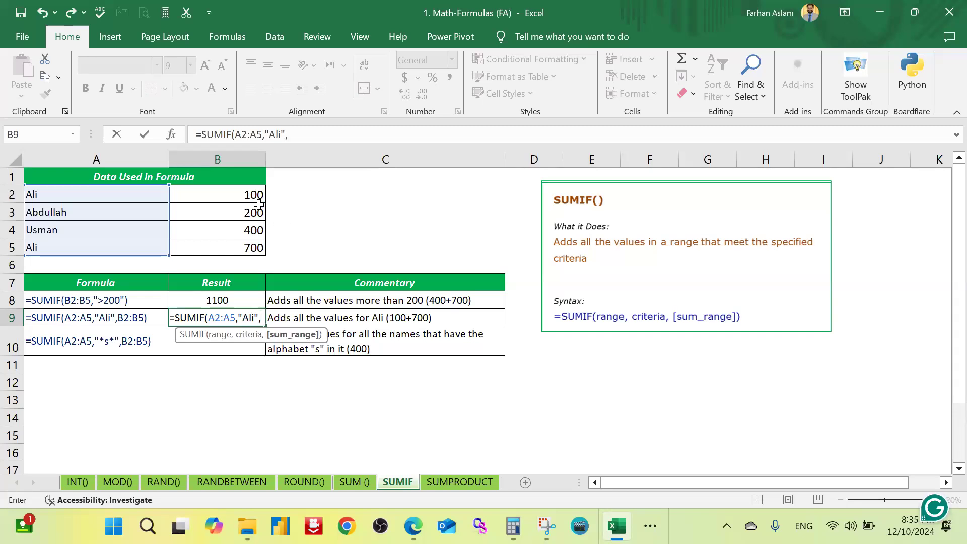
drag(250, 191, 262, 249)
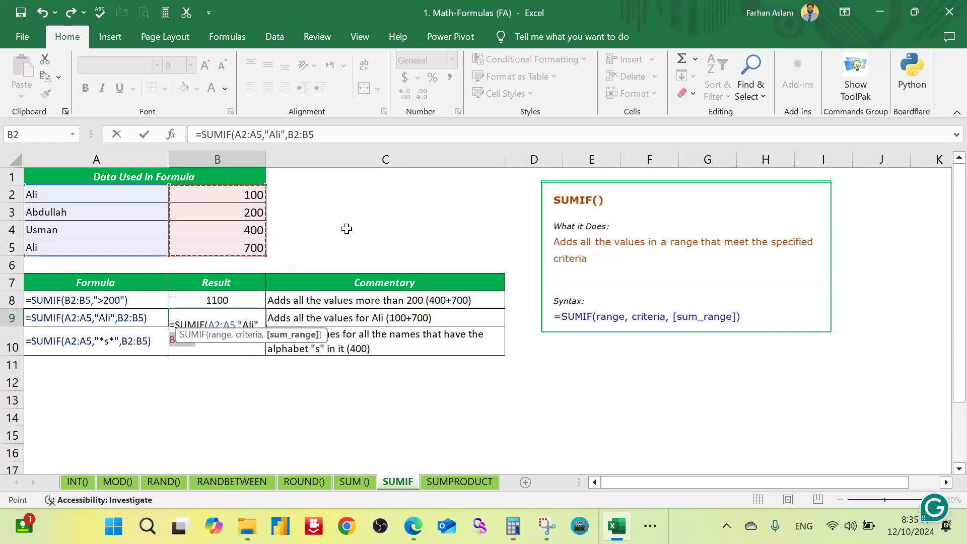
text())
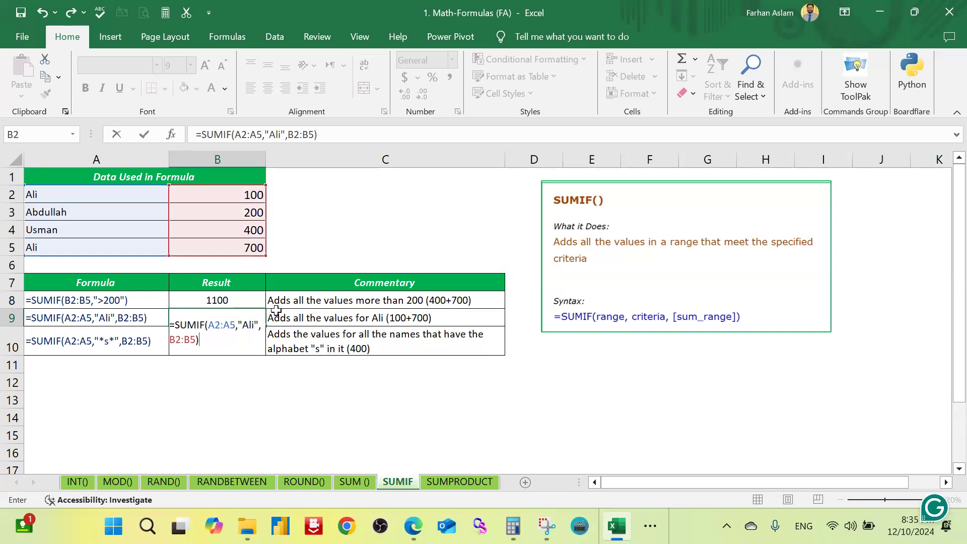
key(Return)
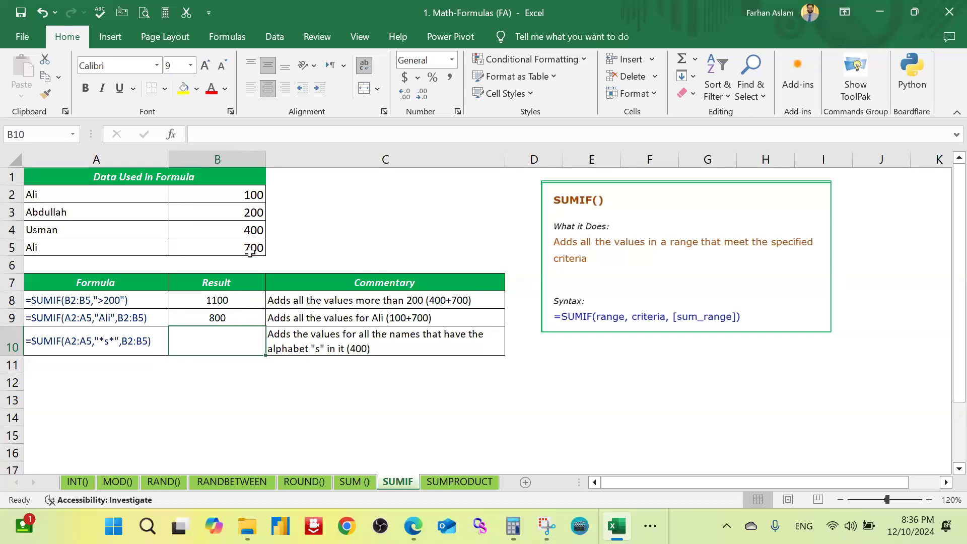
Step: Highlight the two matching-name rows, A5:B5 and A2:B2, with yellow fill and compare their amounts with B9's result
drag(234, 250, 141, 248)
click(183, 88)
drag(233, 191, 212, 132)
click(184, 88)
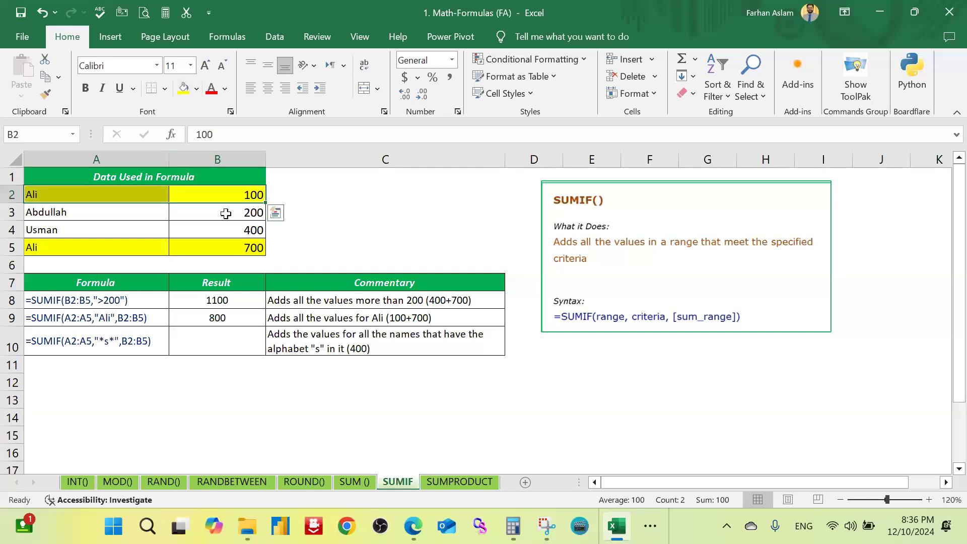
key(Right)
click(250, 194)
click(249, 248)
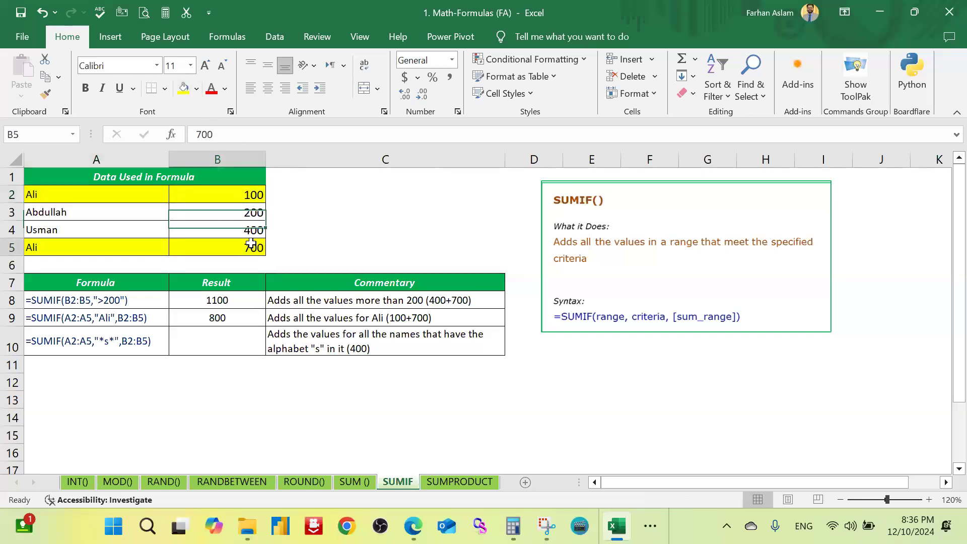
click(243, 317)
Step: Enter =SUMIF(A2:A5,"*s*",B2:B5) in B10 to add the amounts for names containing the letter s
click(251, 342)
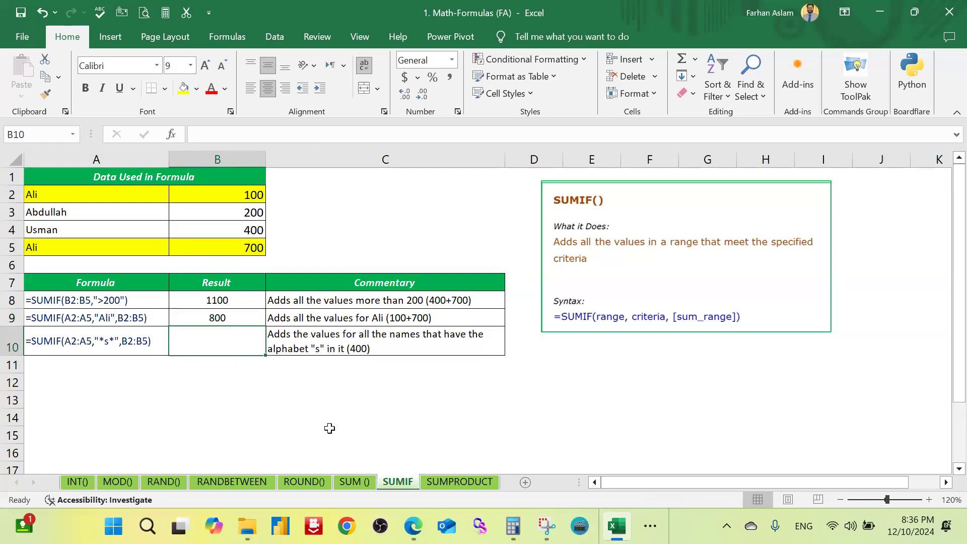
text(=s)
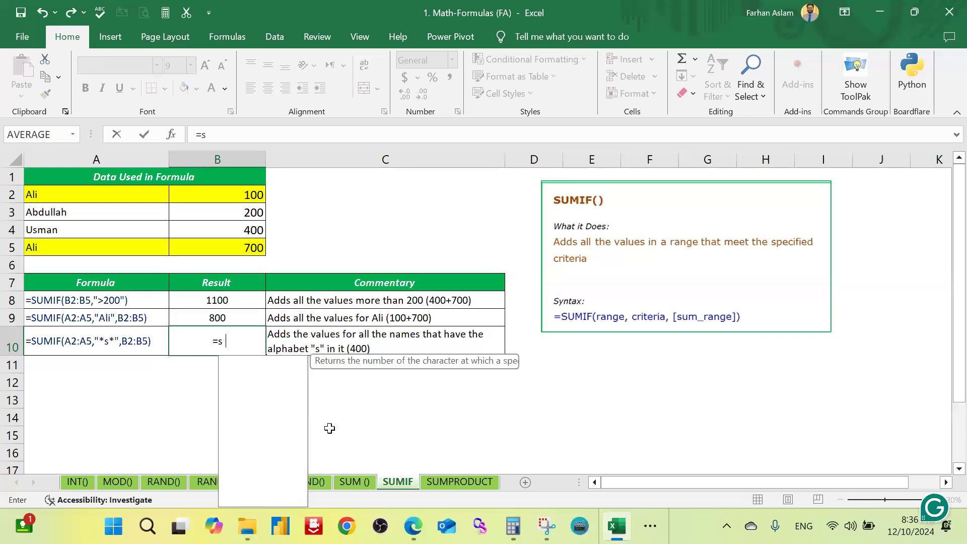
text(um)
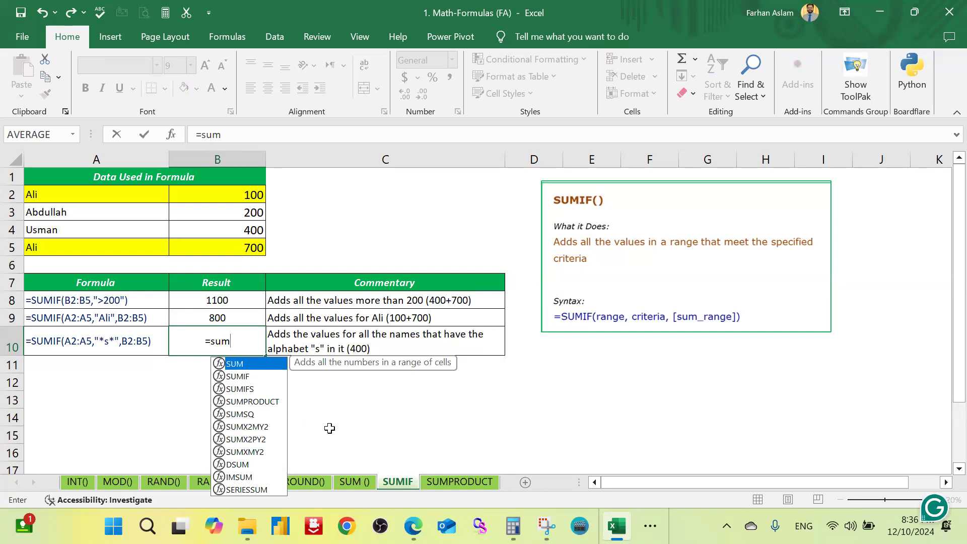
text(if)
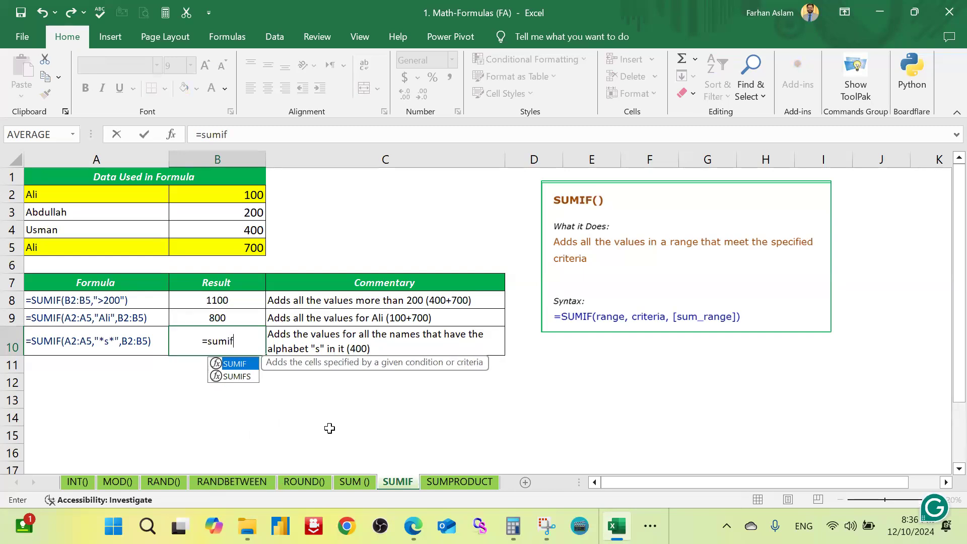
key(Tab)
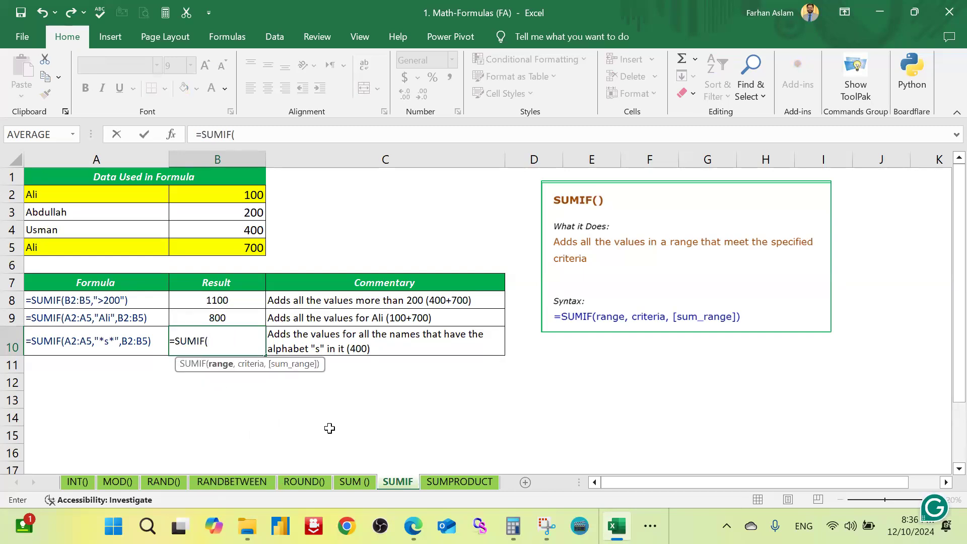
drag(131, 200, 127, 248)
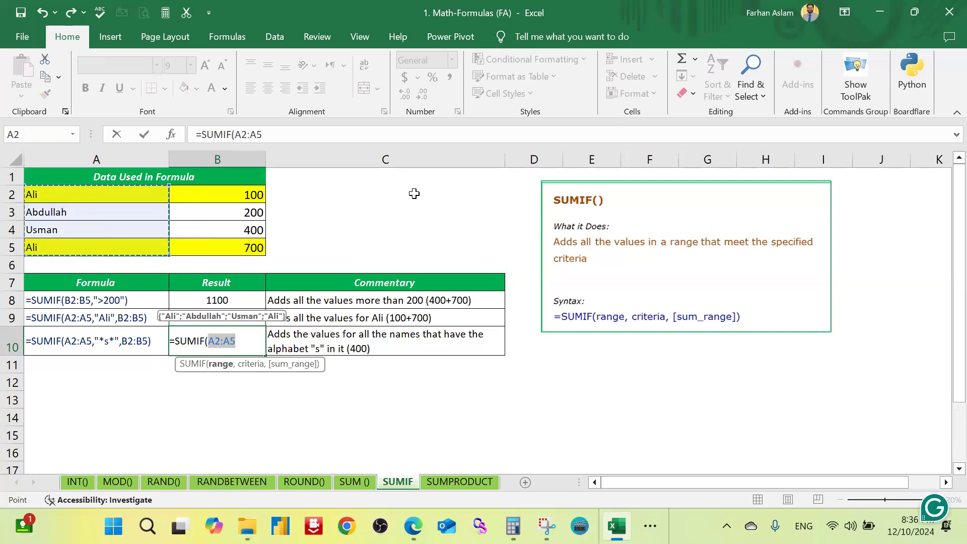
text(,"*s*)
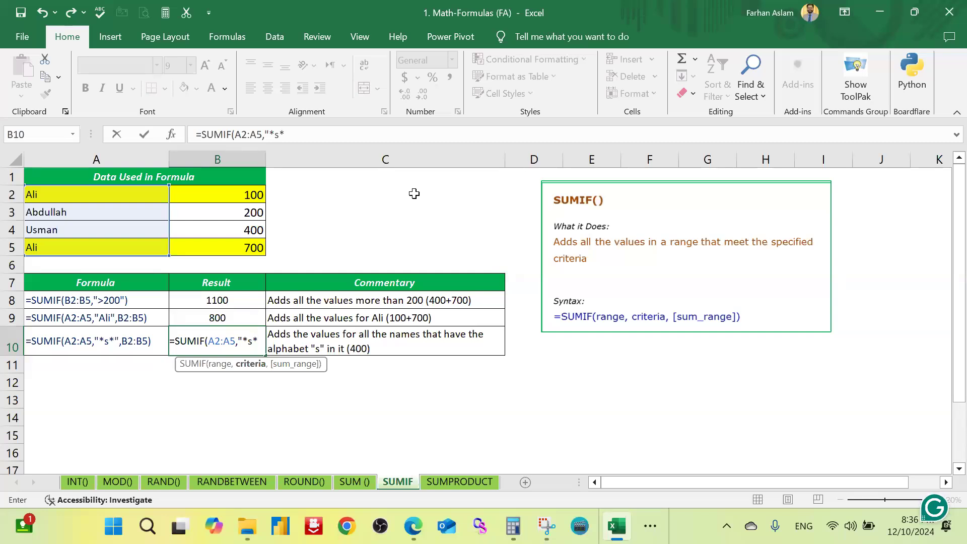
text(,)
drag(237, 195, 244, 247)
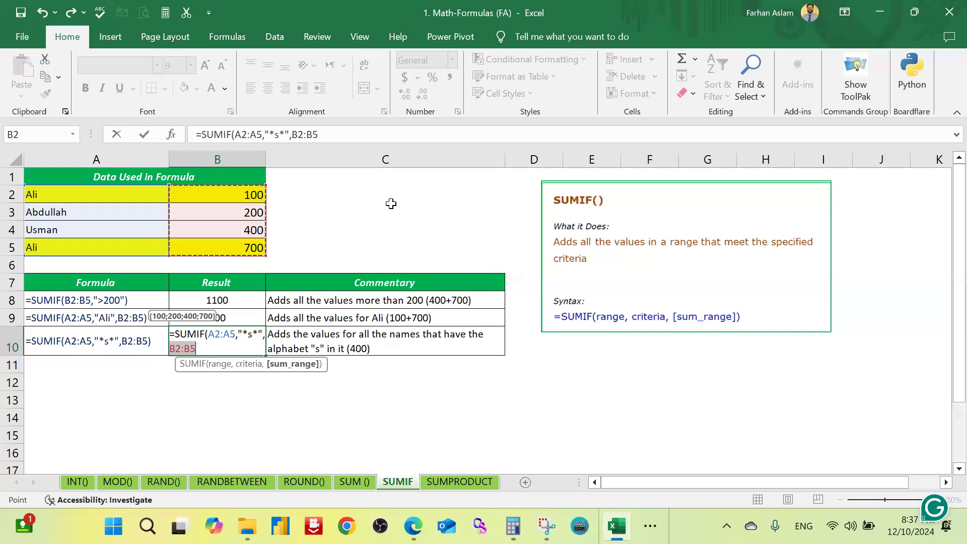
text())
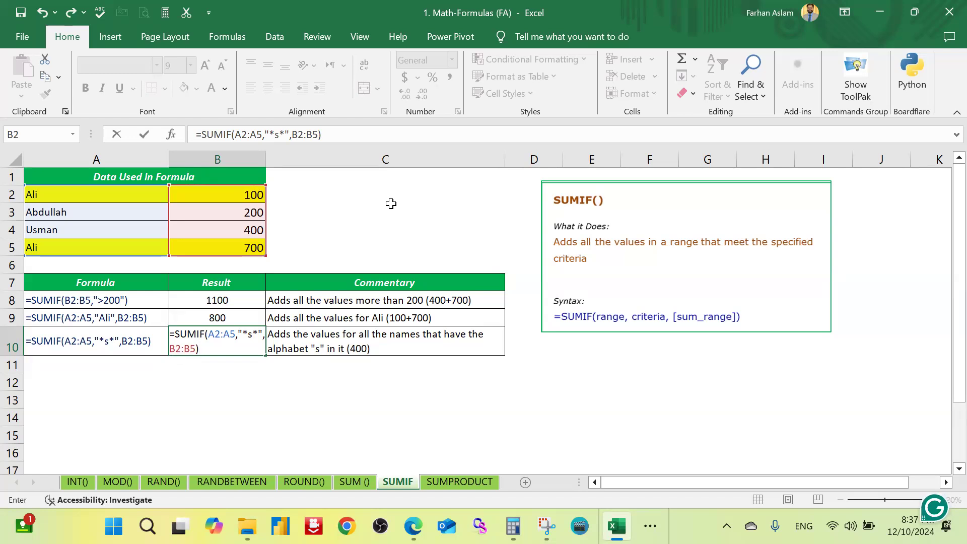
key(Return)
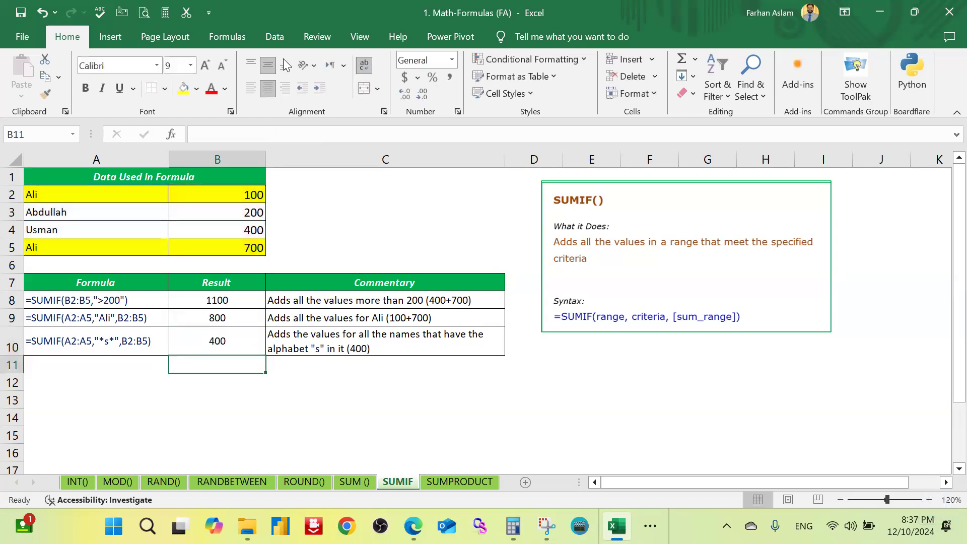
Step: Change the font color of A4:B4, the row matching B10's wildcard criterion, to red
click(232, 338)
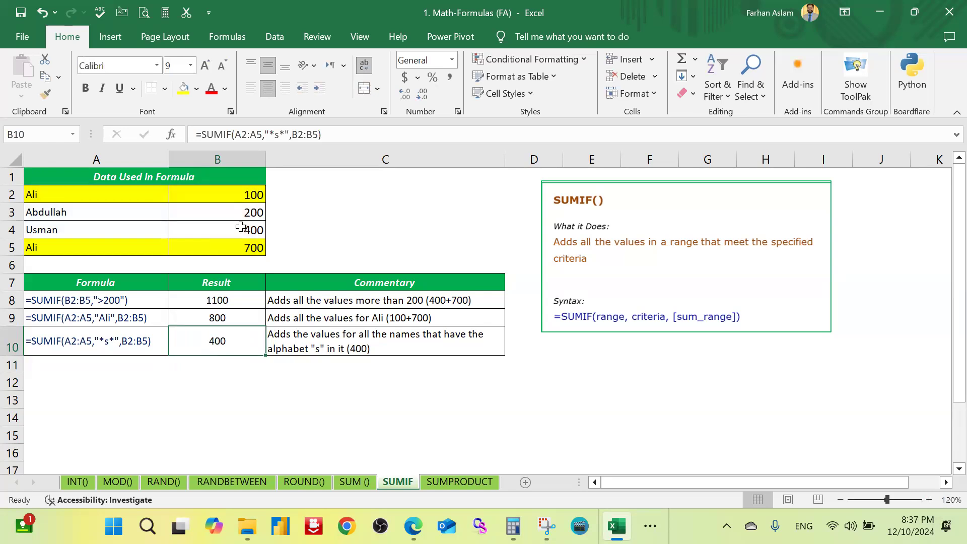
drag(239, 229, 104, 231)
click(211, 91)
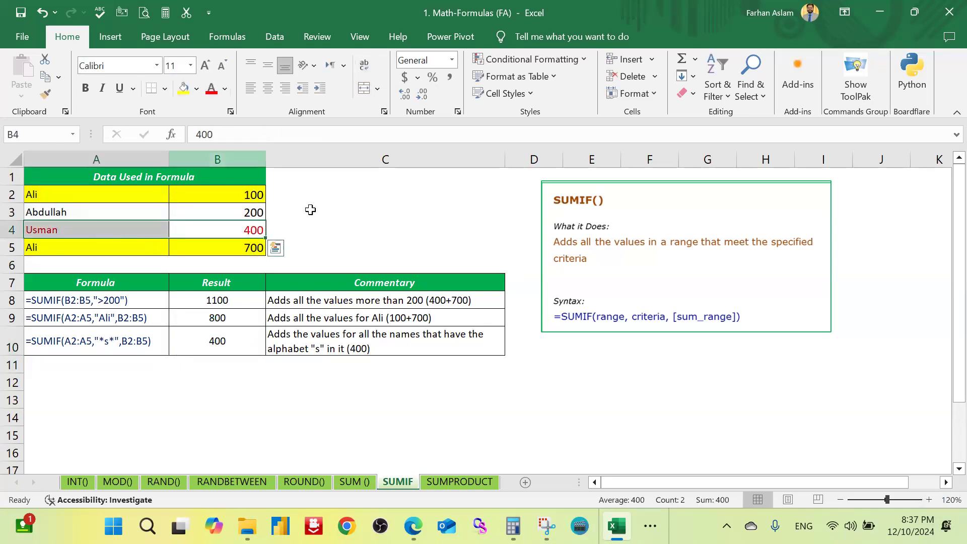
click(309, 210)
Step: Check the names in A2:A5 for the letter s and compare the amount in B4 with B10's result
ctrl+scroll(98, 235, up, 1)
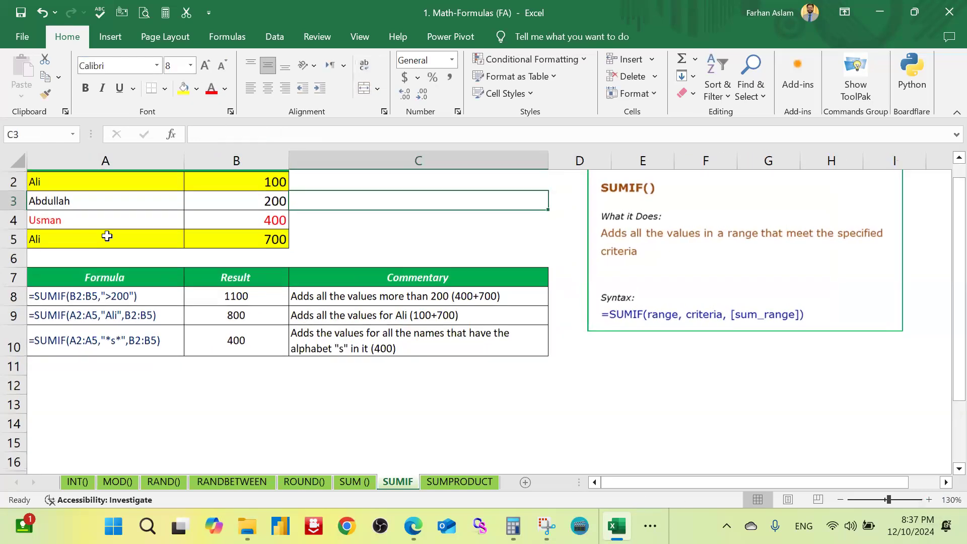
scroll(98, 236, up, 1)
drag(114, 196, 114, 252)
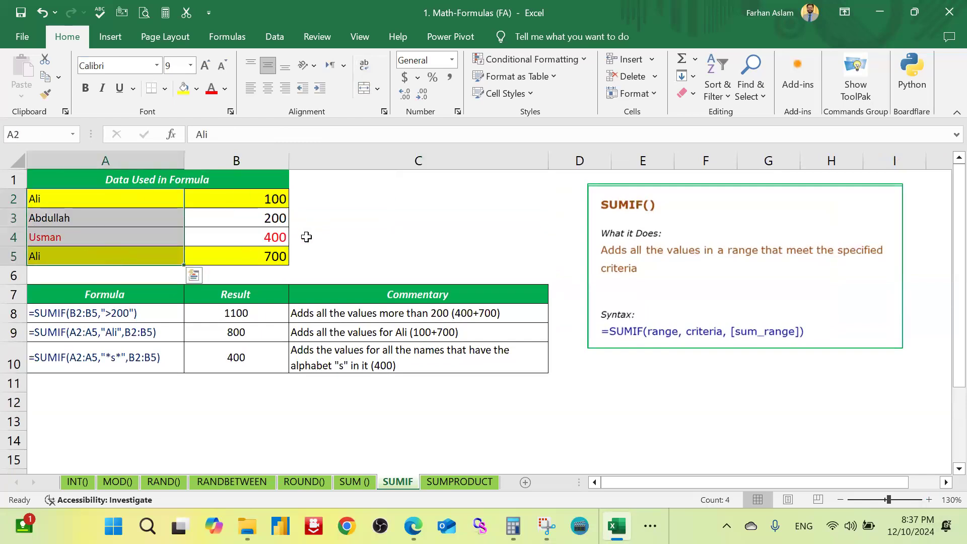
click(334, 234)
click(117, 237)
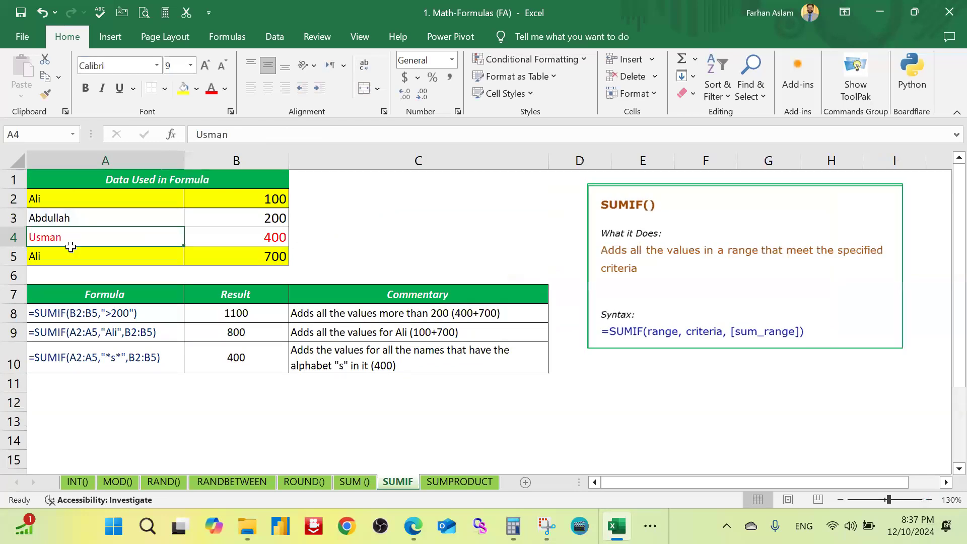
click(256, 243)
click(268, 351)
Step: Switch to the SUMPRODUCT sheet and review the two columns of values in A2:B5
key(ctrl+Page_Down)
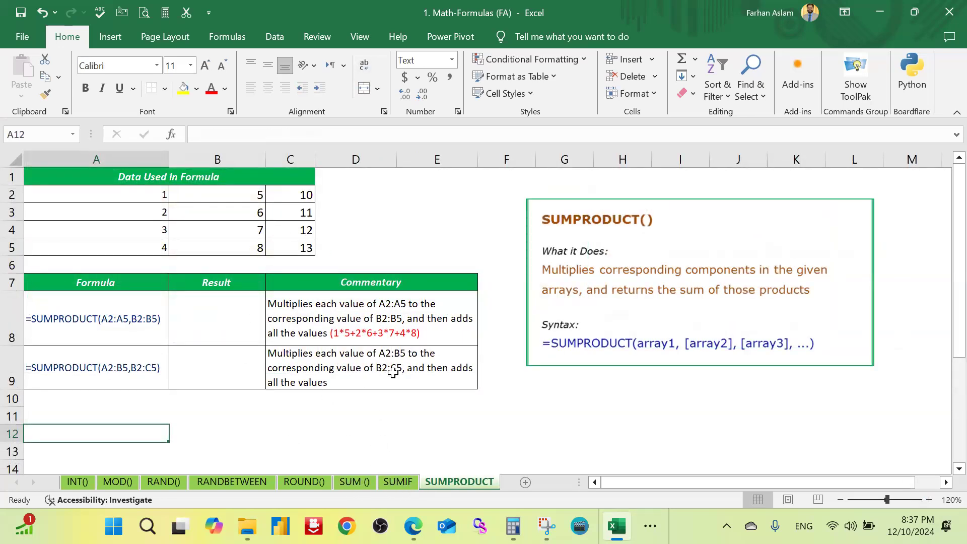
click(503, 418)
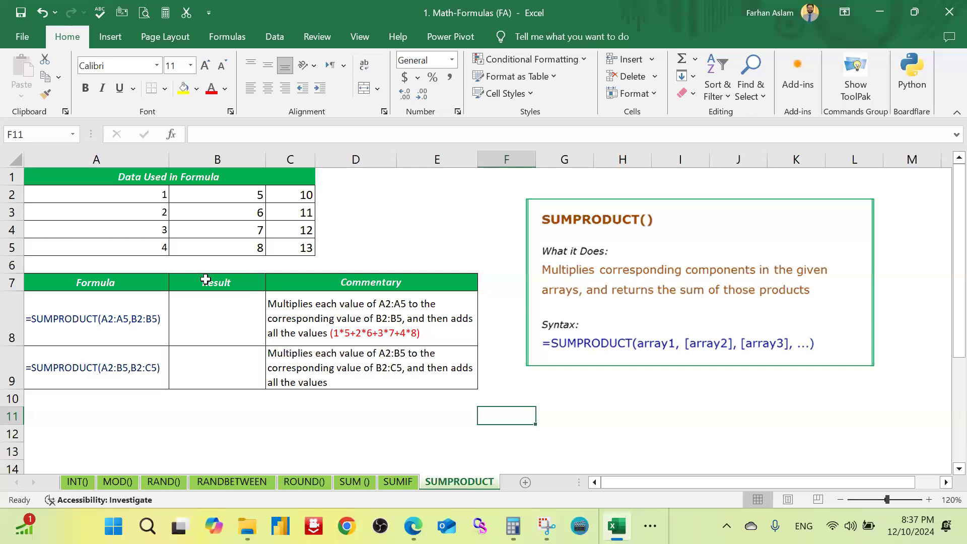
drag(157, 198, 227, 241)
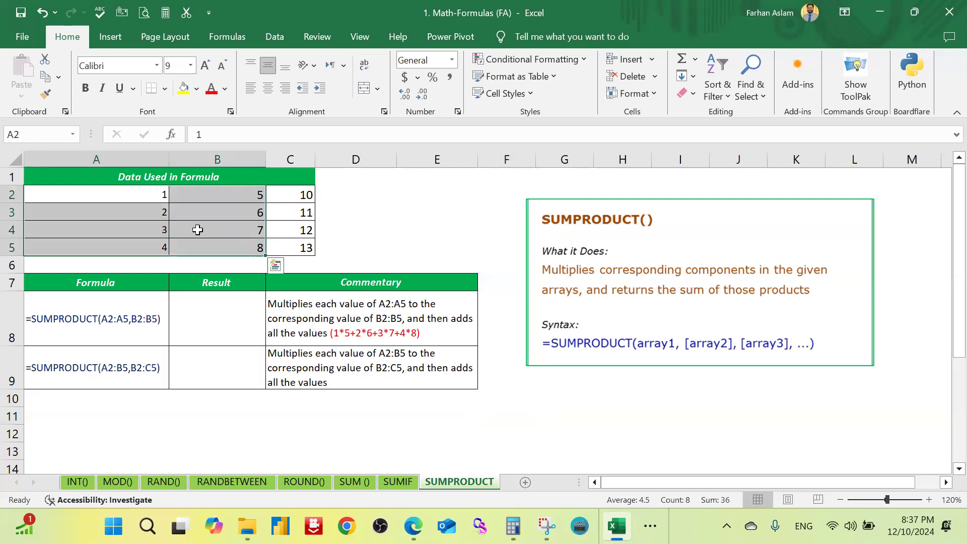
click(217, 314)
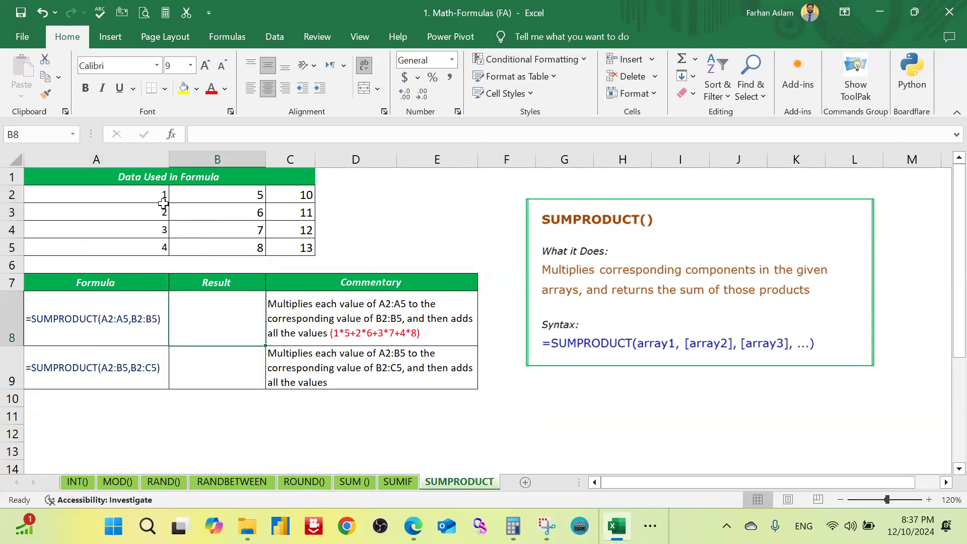
Step: Highlight the values in A2:B5 on the SUMPRODUCT sheet with yellow fill
drag(146, 195, 229, 240)
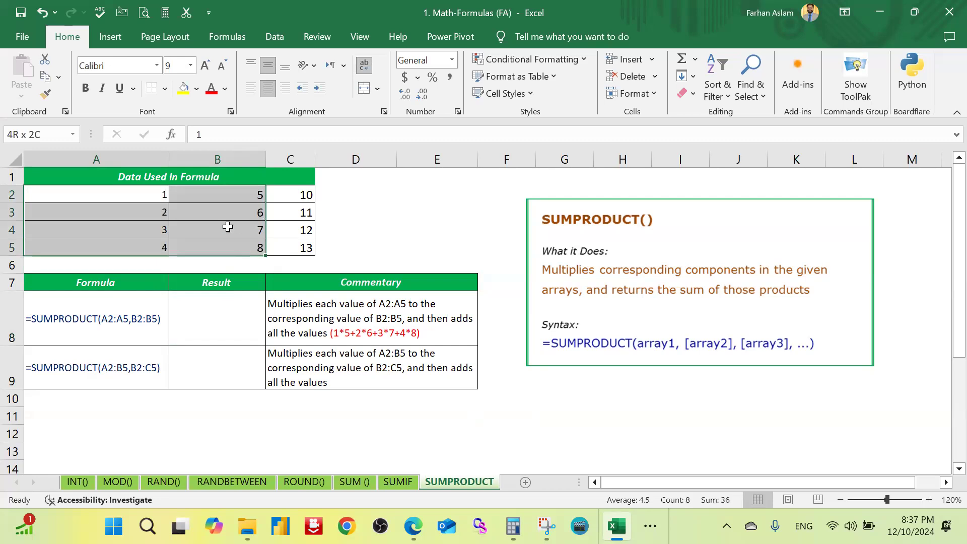
click(183, 90)
click(420, 193)
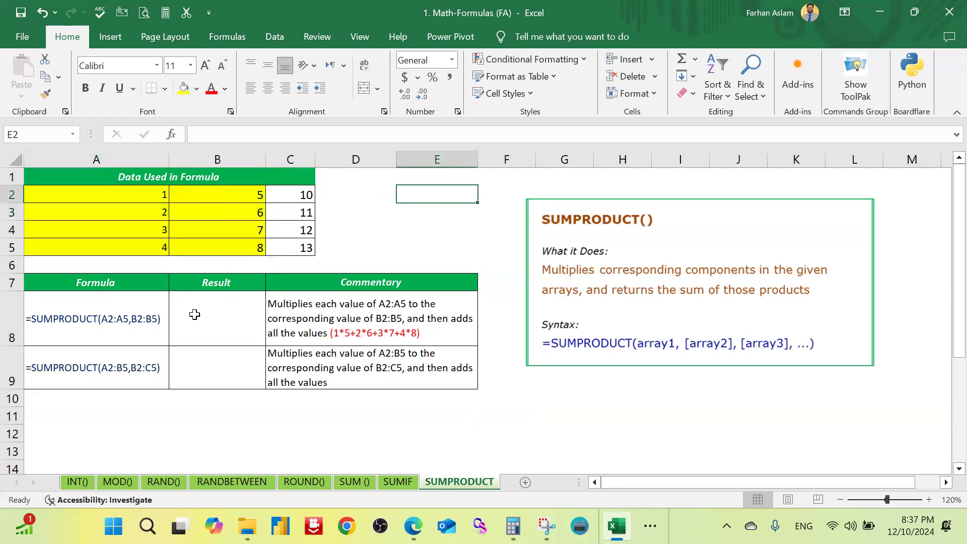
Step: Calculate the sum of products of A2:A5 and B2:B5 in B8 with =SUMPRODUCT(A2:A5,B2:B5)
click(194, 313)
text(=)
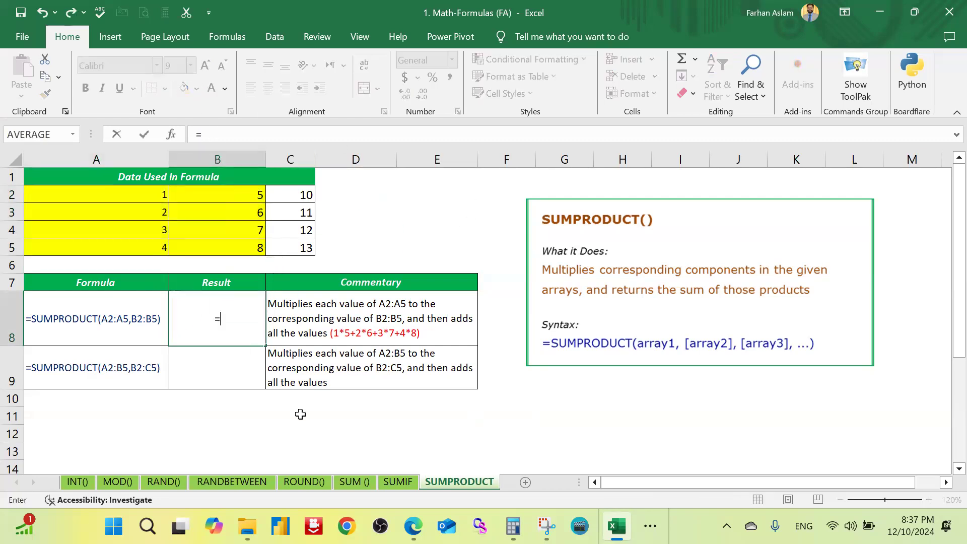
text(sumpro)
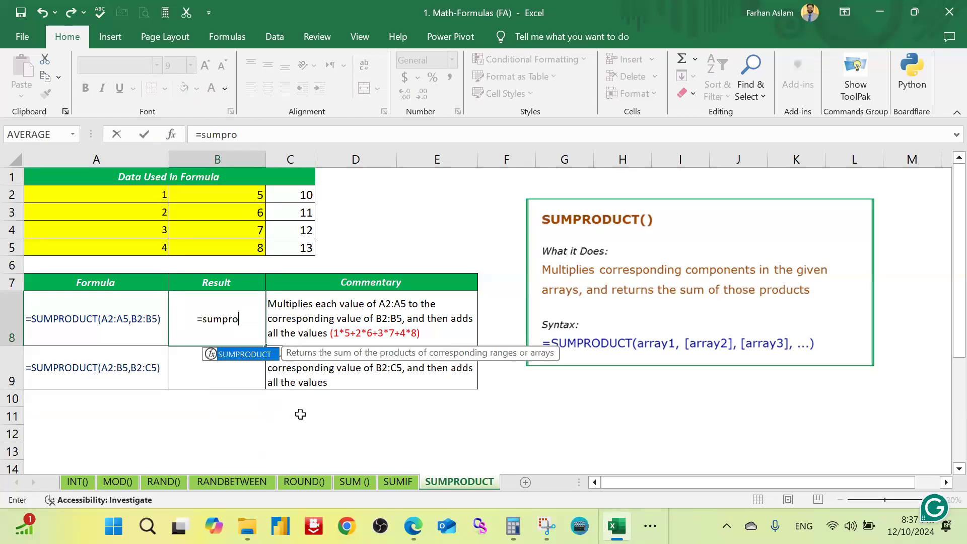
key(Tab)
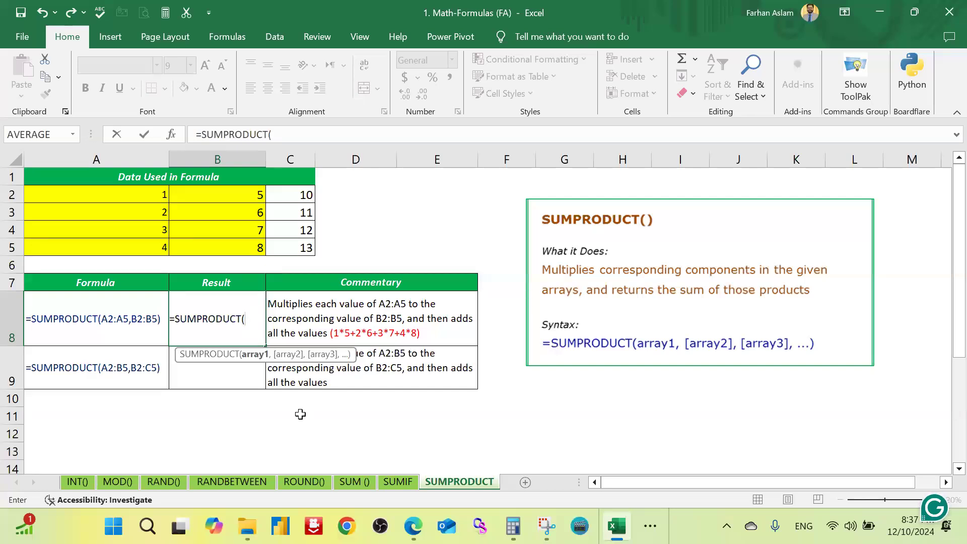
drag(153, 194, 160, 252)
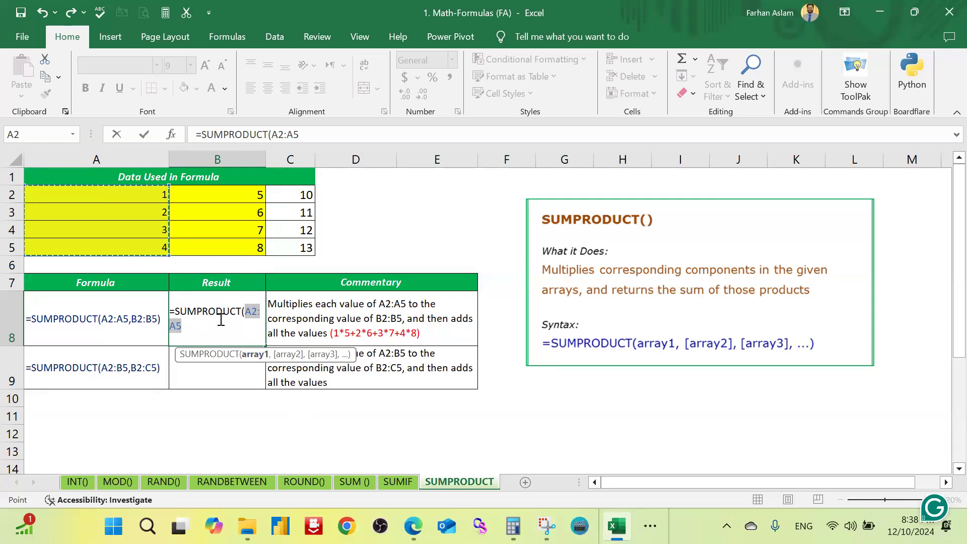
text(,)
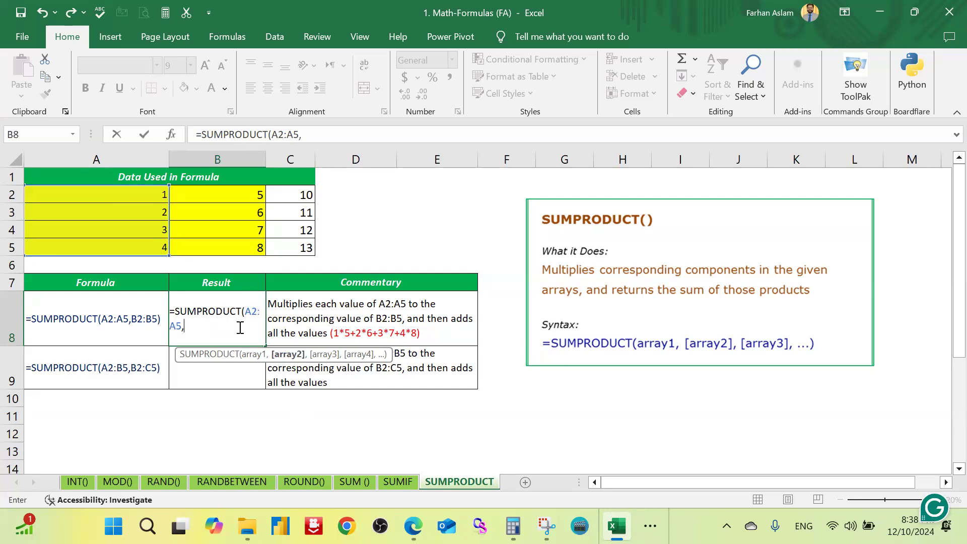
click(238, 195)
drag(238, 211, 237, 248)
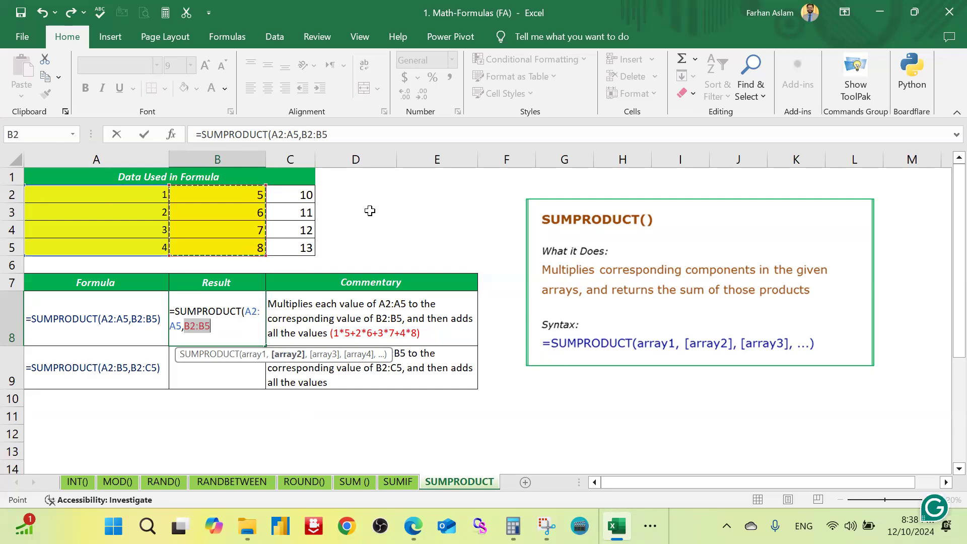
text())
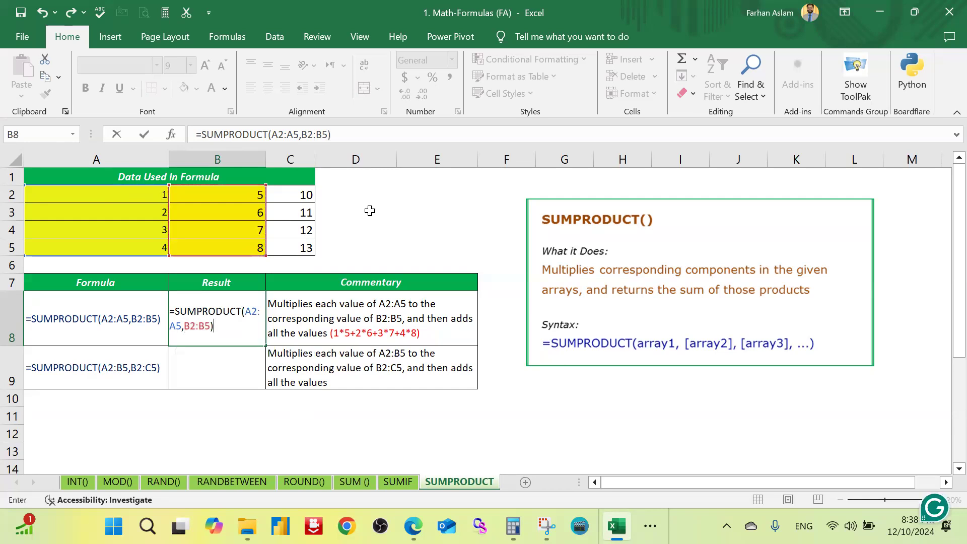
key(Return)
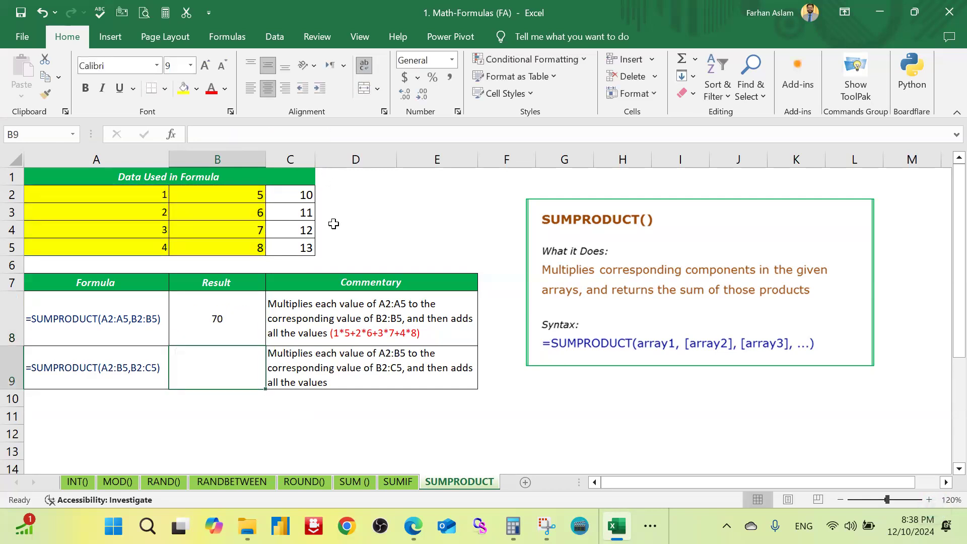
click(235, 336)
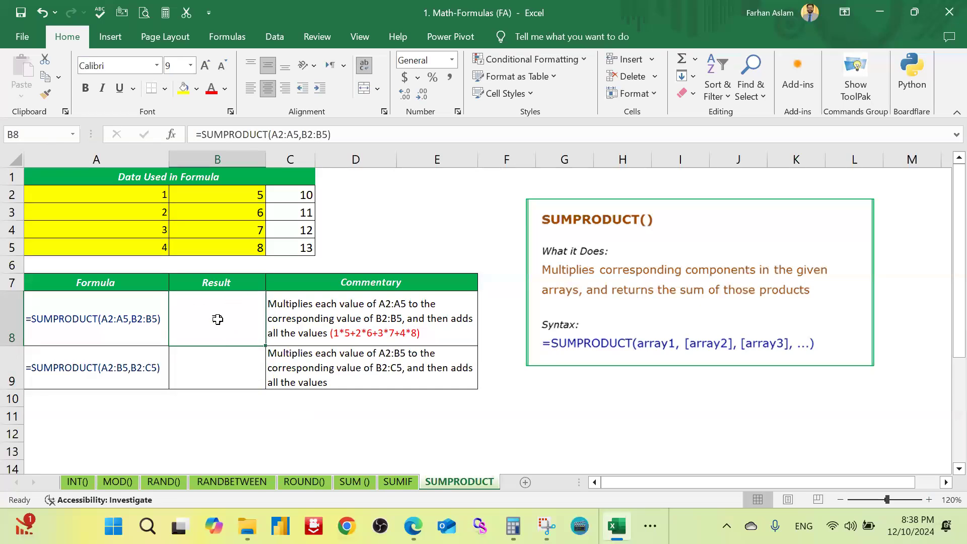
Step: Enter =B2*A2 in D2 to multiply the first pair of values separately
click(378, 191)
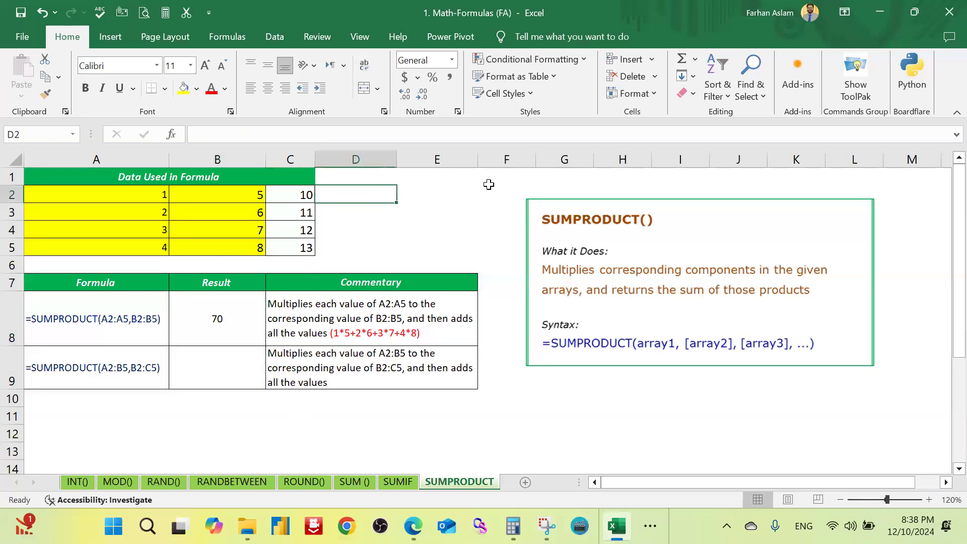
text(=)
key(Left)
key(Left)
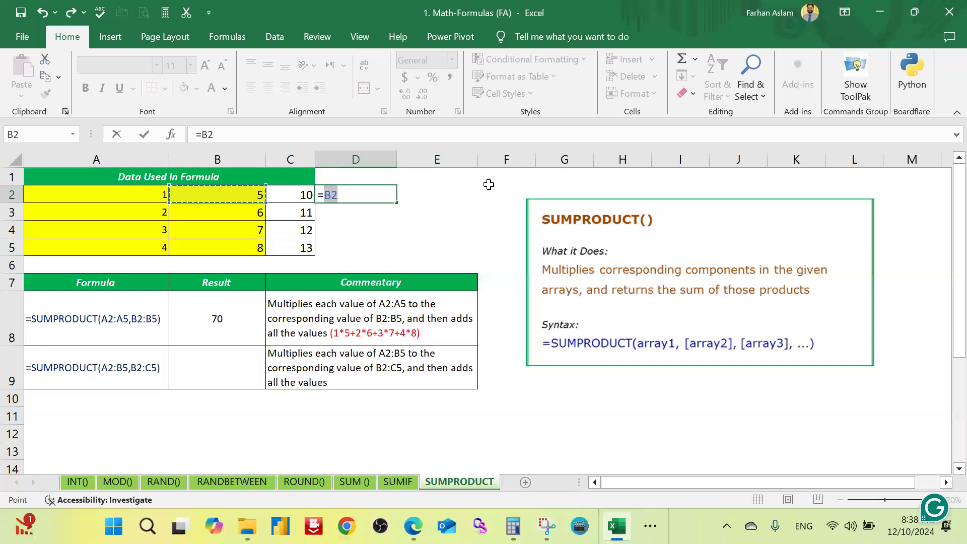
text(*)
key(Left)
key(Left)
key(Left)
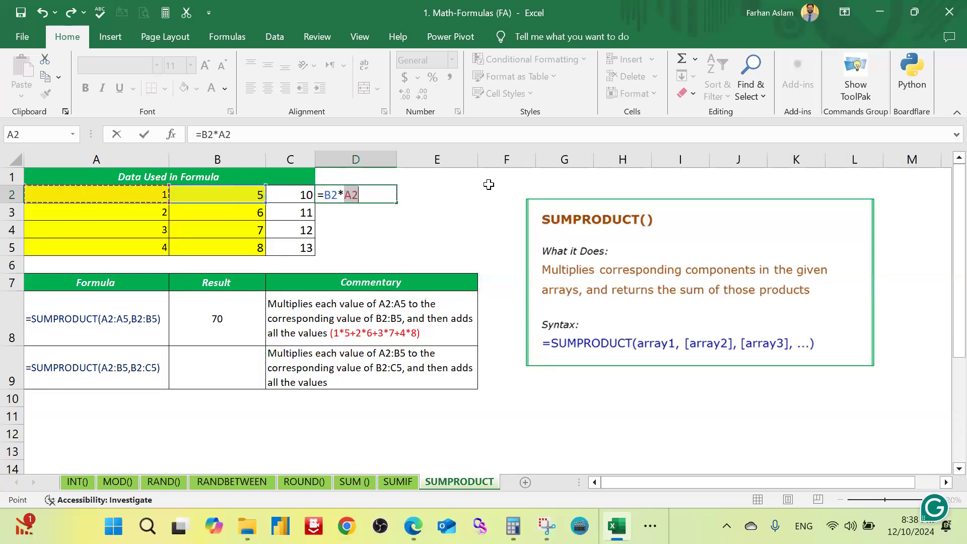
key(Return)
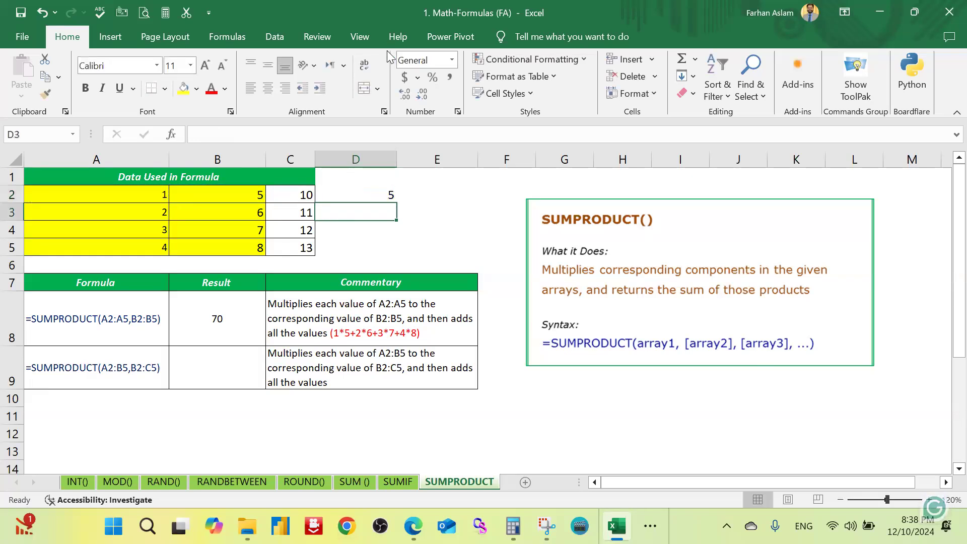
Step: Fill the product formula from D2 down to D5 and compare the sum of D2:D5 with B8's result
click(385, 193)
drag(399, 204, 398, 256)
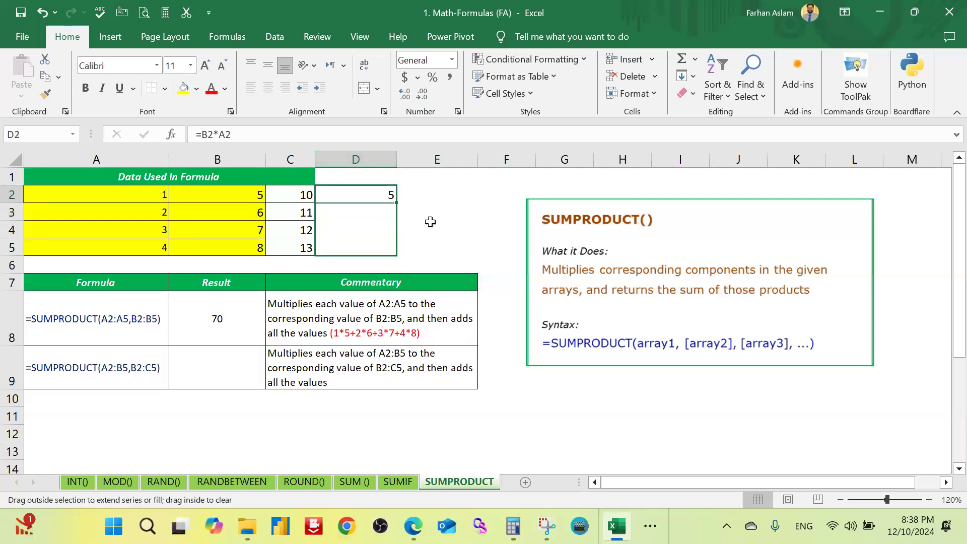
click(406, 209)
drag(386, 195, 389, 248)
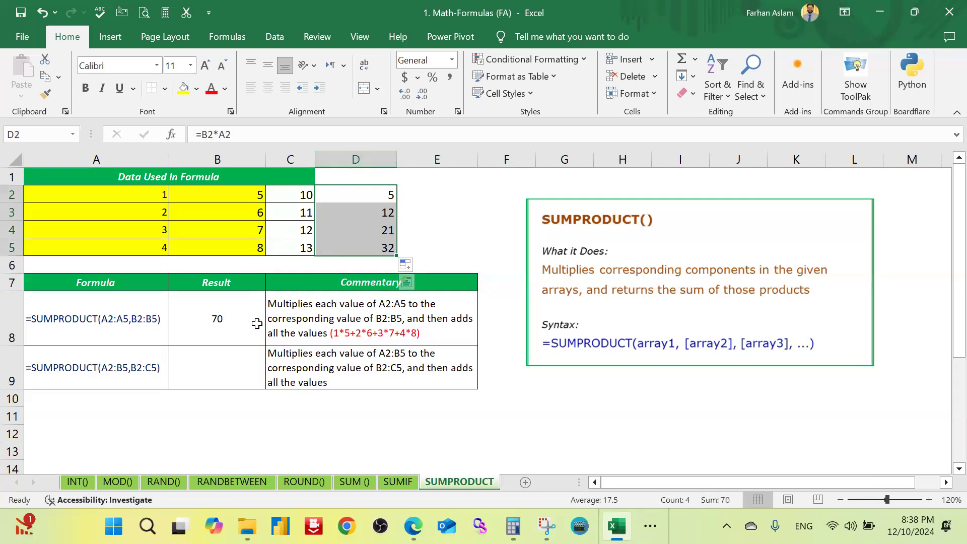
click(256, 324)
Step: Enter =SUMPRODUCT(A2:B5,B2:C5) in B9 and check the ranges the formula uses
click(239, 362)
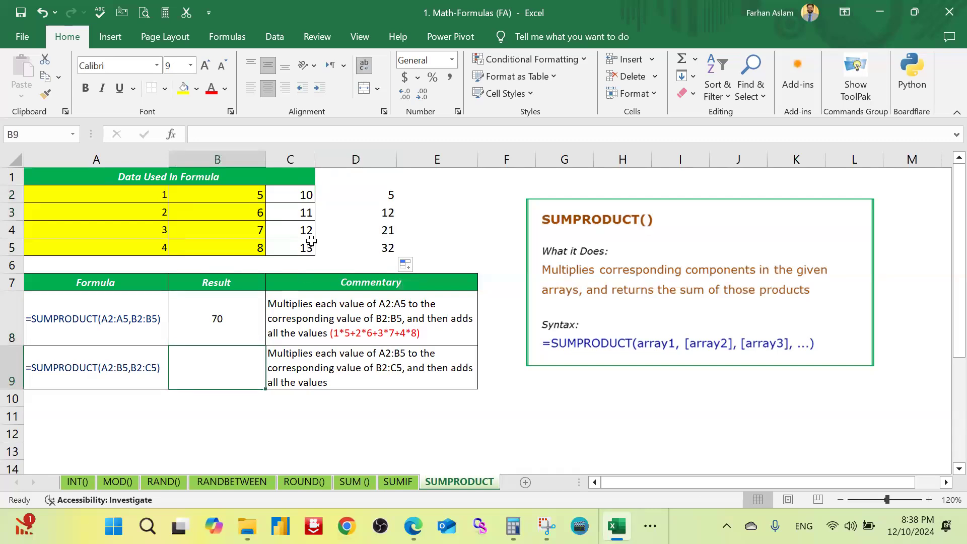
text(=)
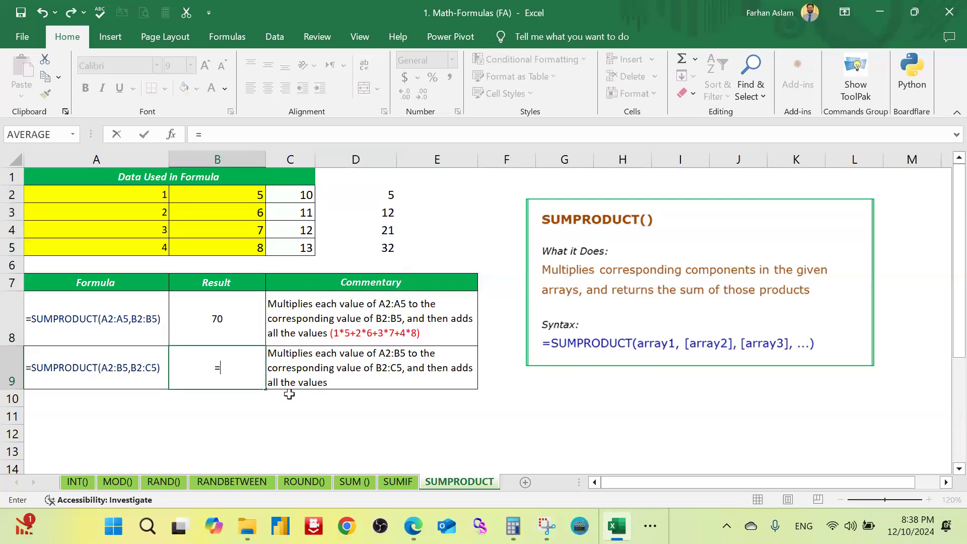
text(sumpr)
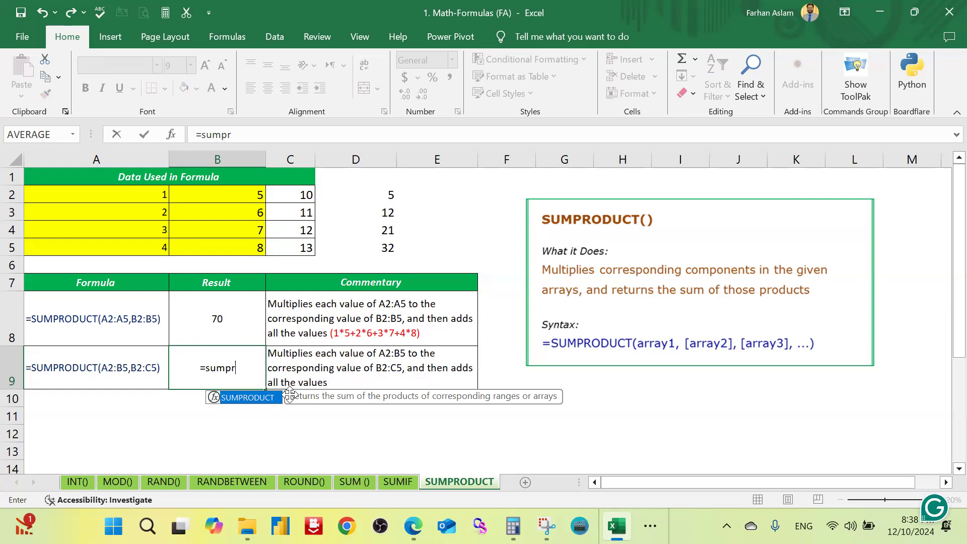
key(Tab)
drag(108, 197, 245, 251)
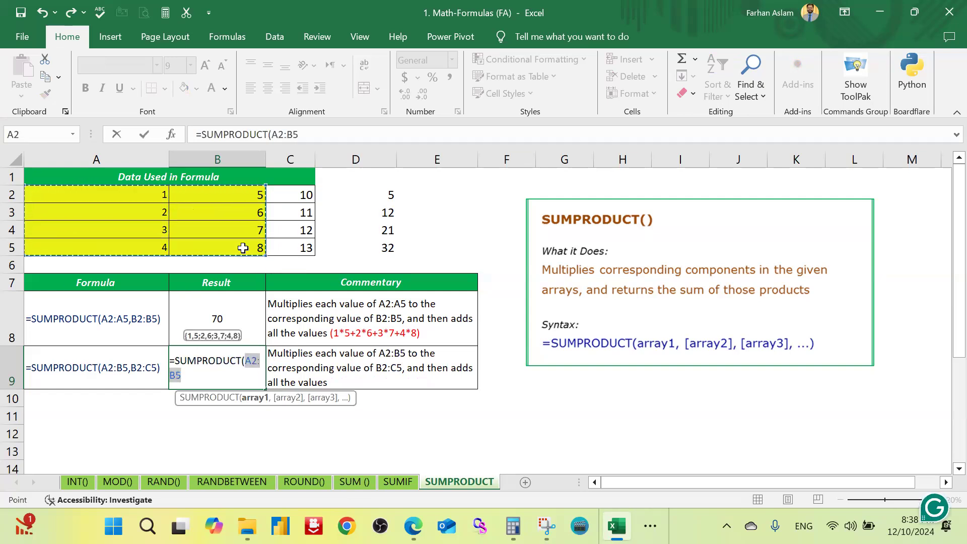
text(,)
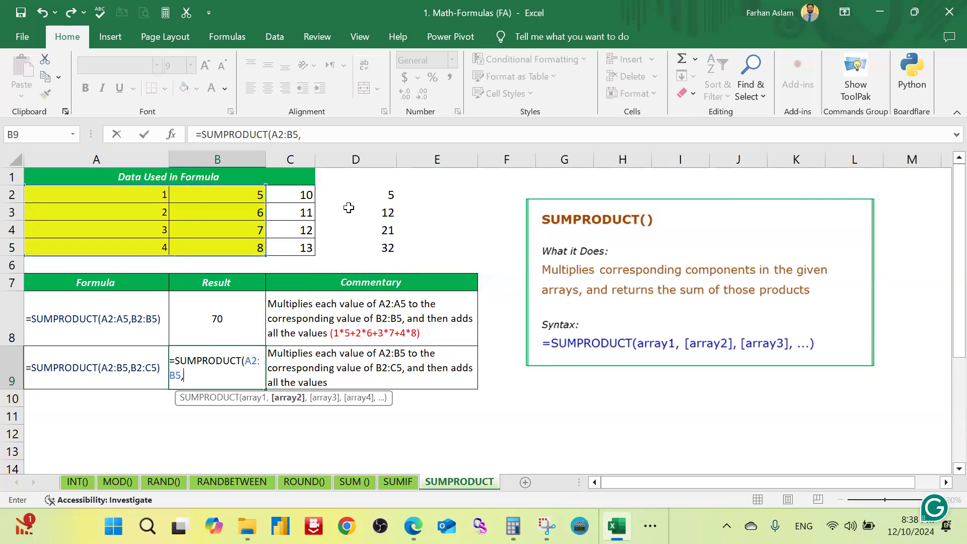
drag(259, 195, 301, 248)
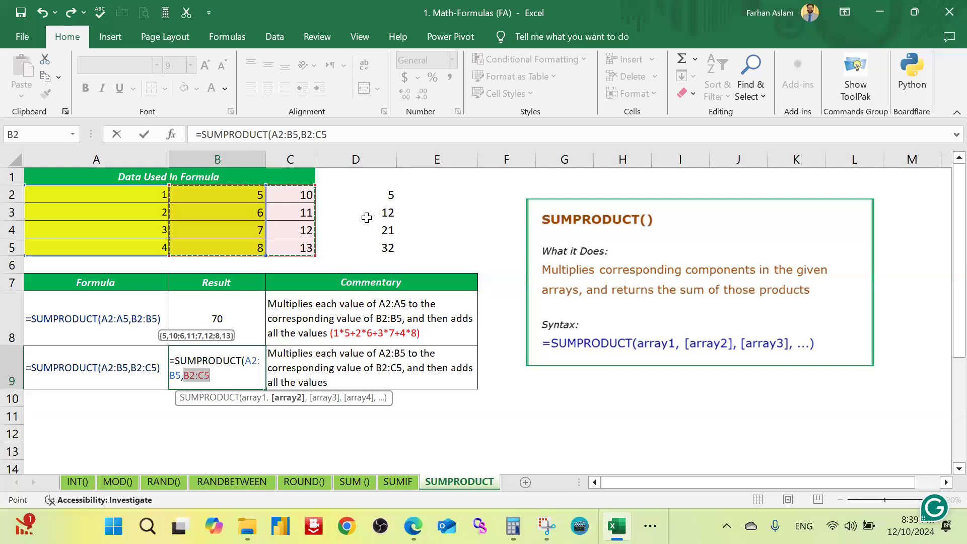
text())
key(Return)
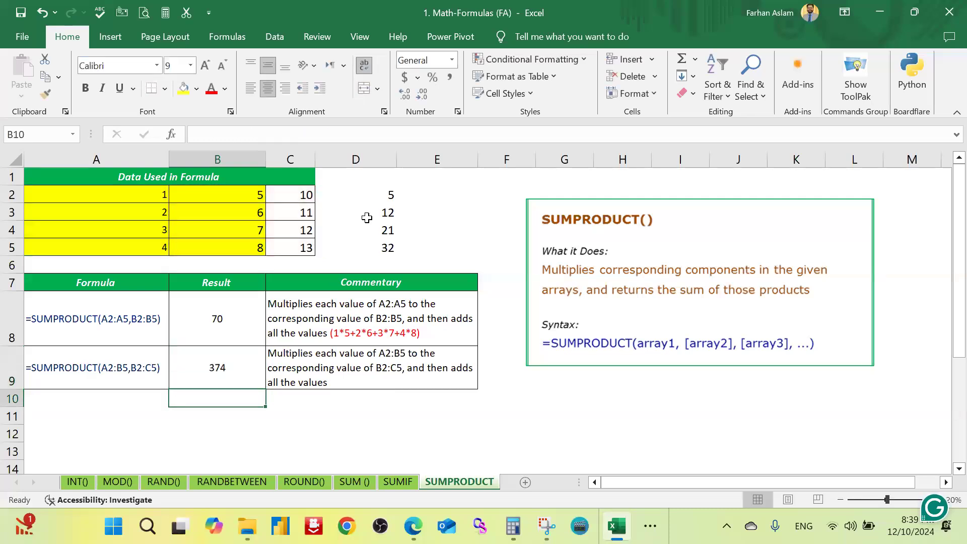
drag(151, 194, 284, 247)
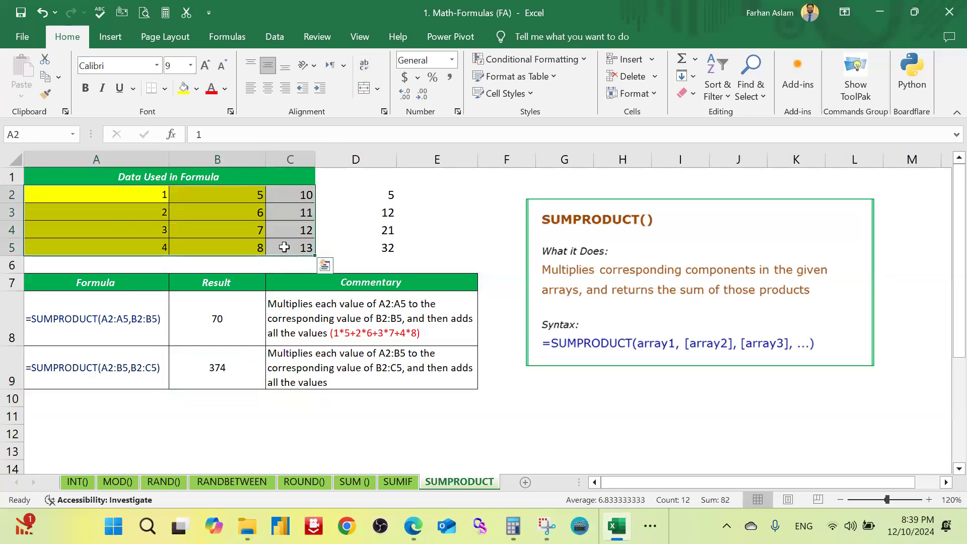
double_click(240, 365)
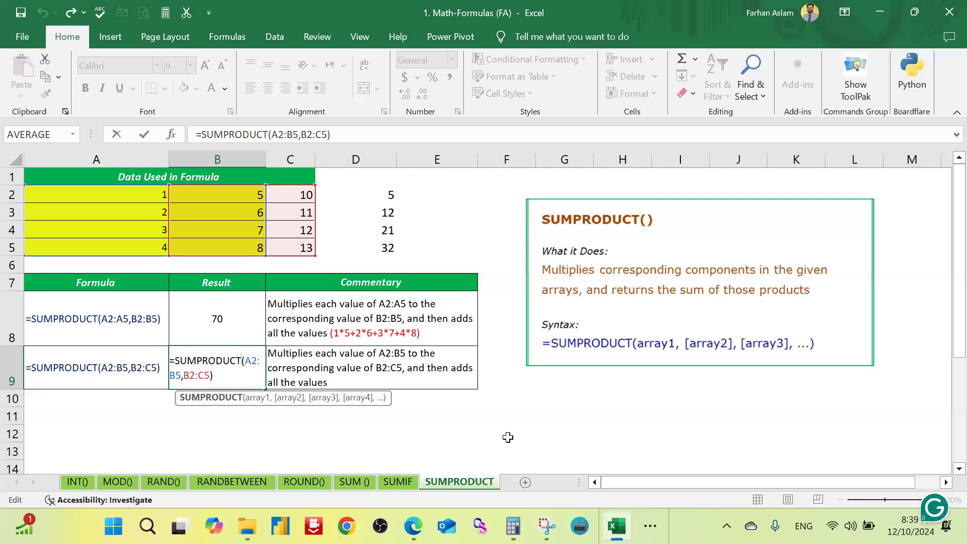
click(496, 423)
Step: Save the Math-Formulas workbook and close it
click(137, 334)
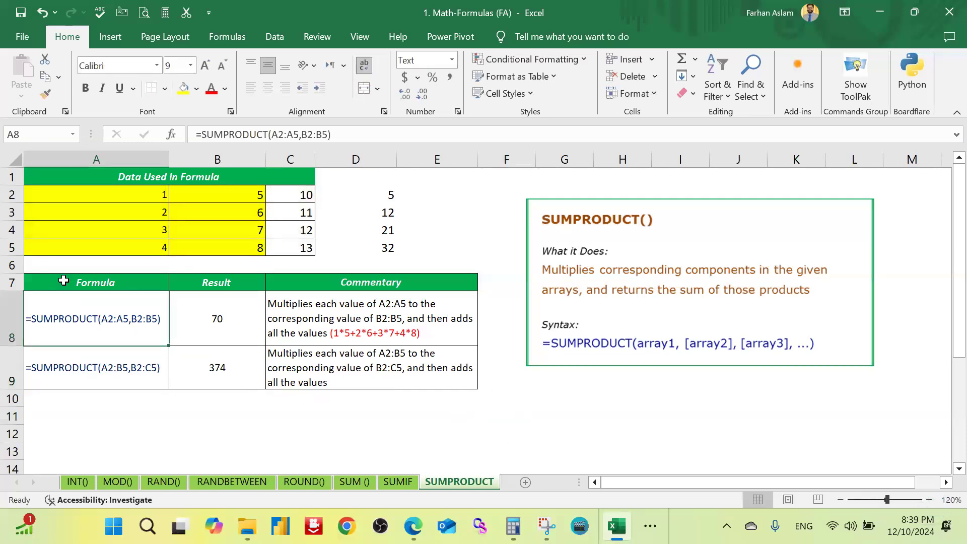
click(21, 13)
key(alt+F4)
Step: Open the workbook 2. Stat-Formulas (FA) from the Formula folder
click(261, 177)
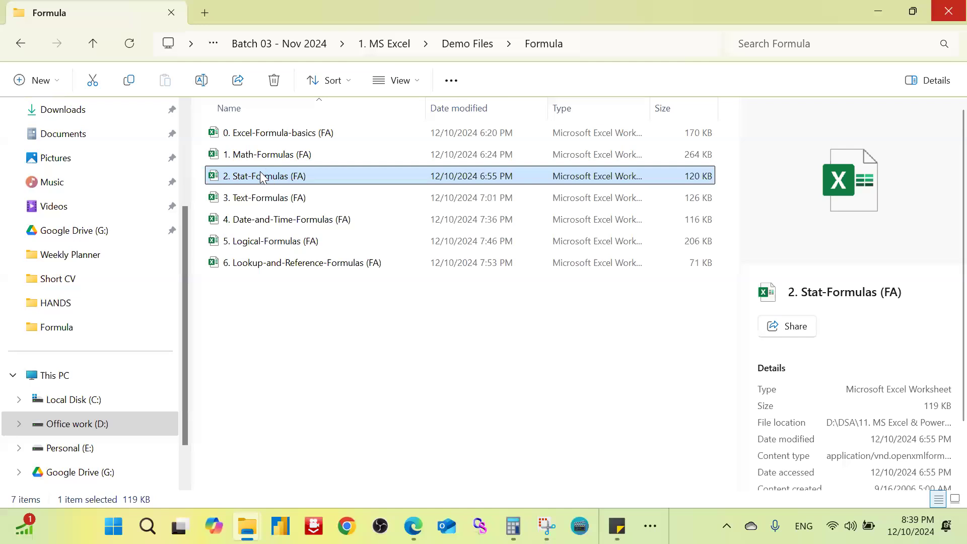
key(Return)
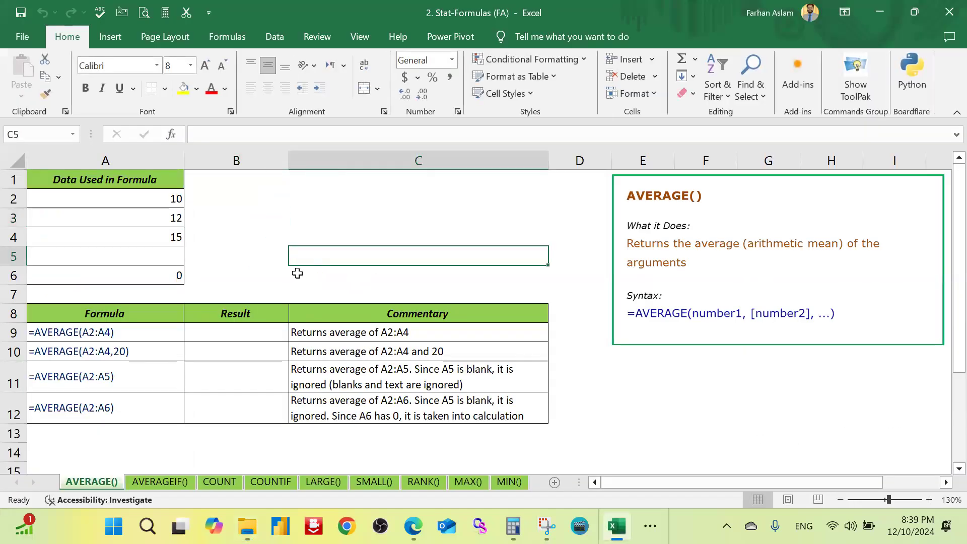
click(239, 219)
click(245, 199)
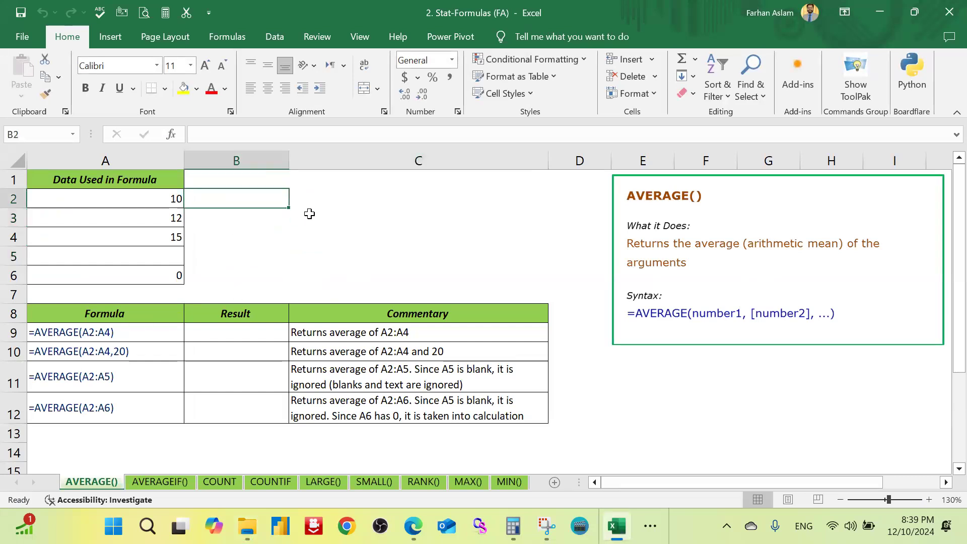
Step: Calculate the average of A2:A4 in B9 of the AVERAGE() sheet with =AVERAGE(A2:A4)
click(236, 329)
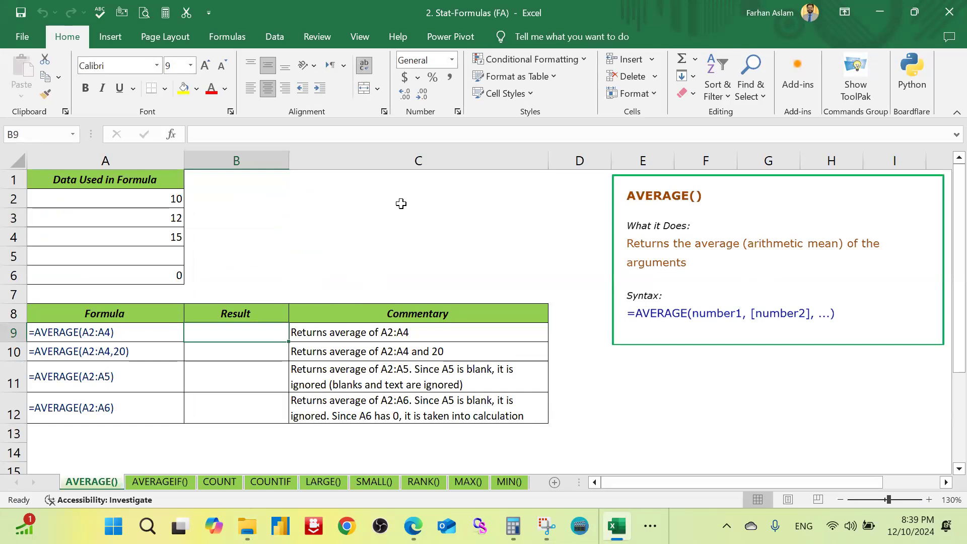
text(=)
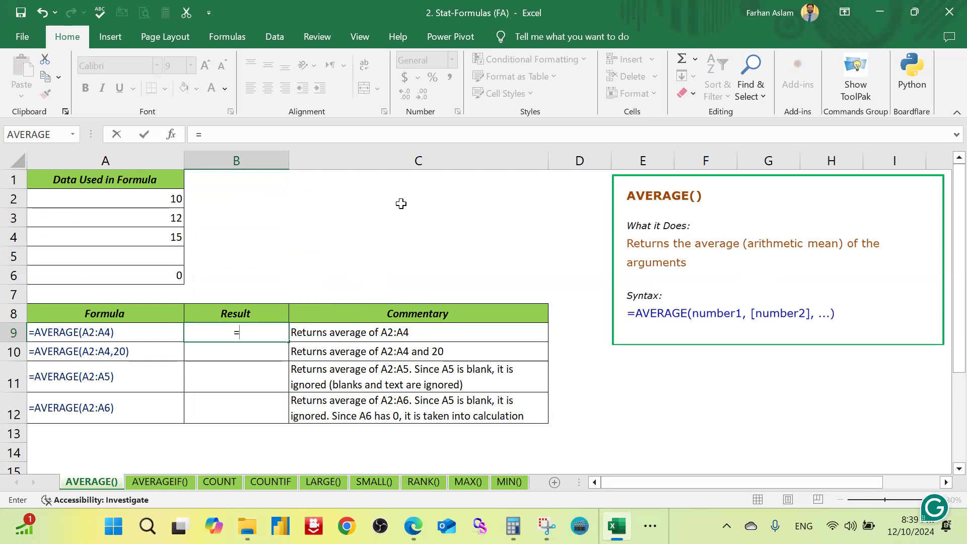
text(aver)
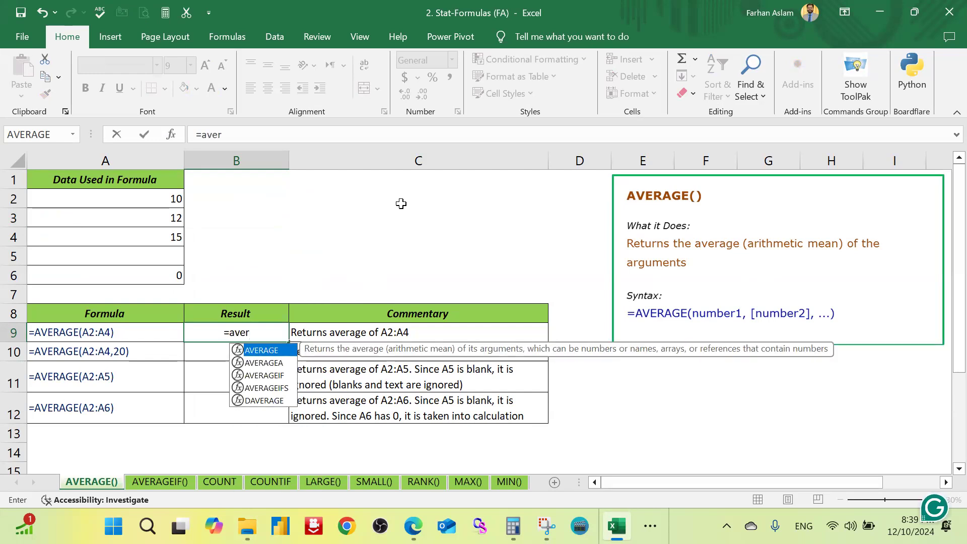
key(Tab)
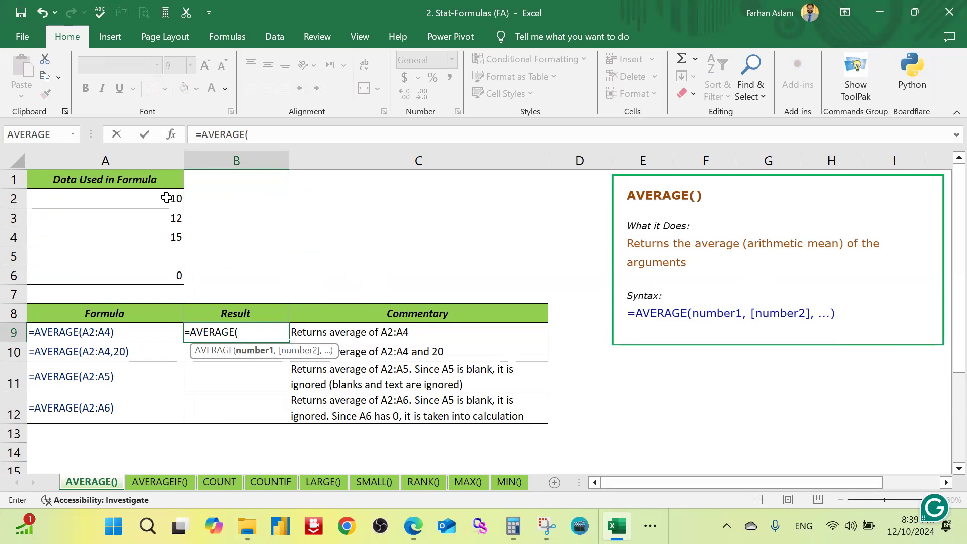
drag(165, 205, 176, 237)
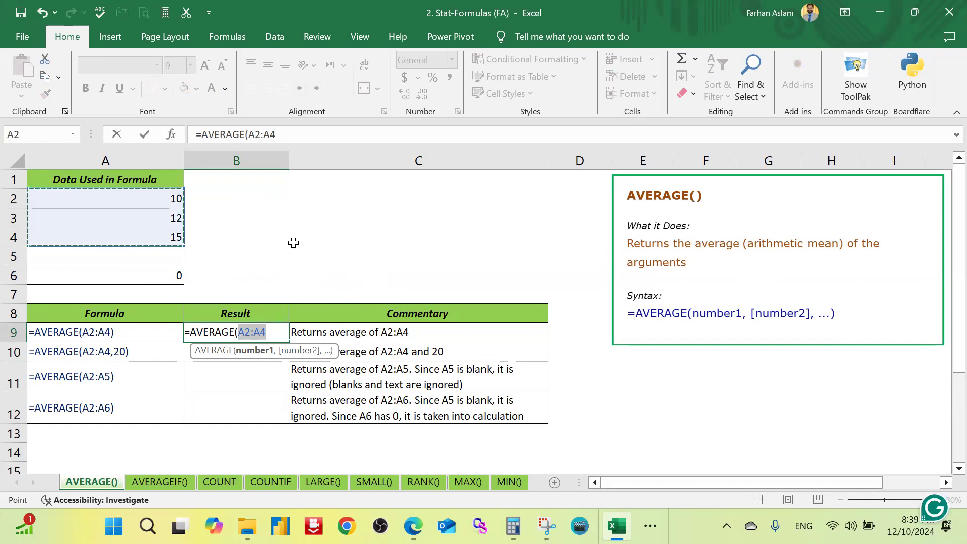
text())
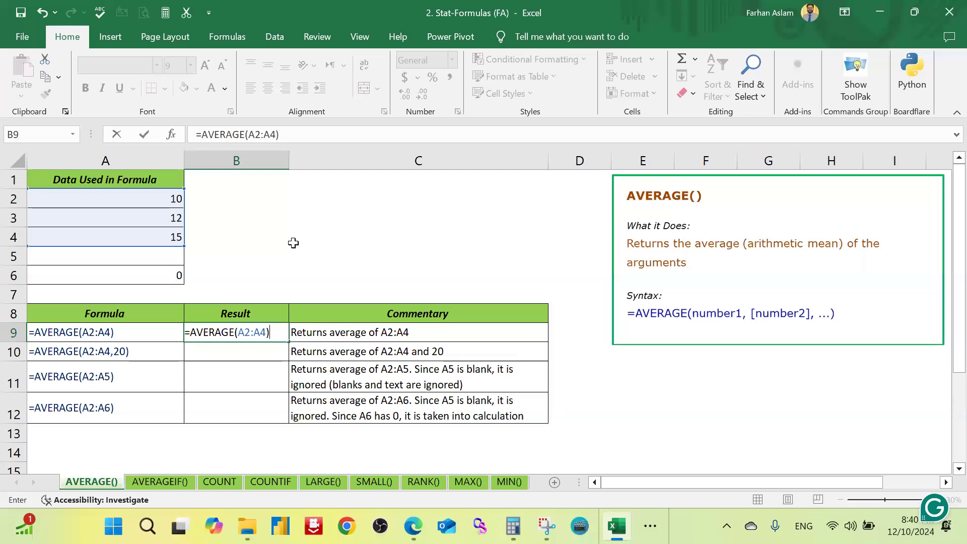
key(Return)
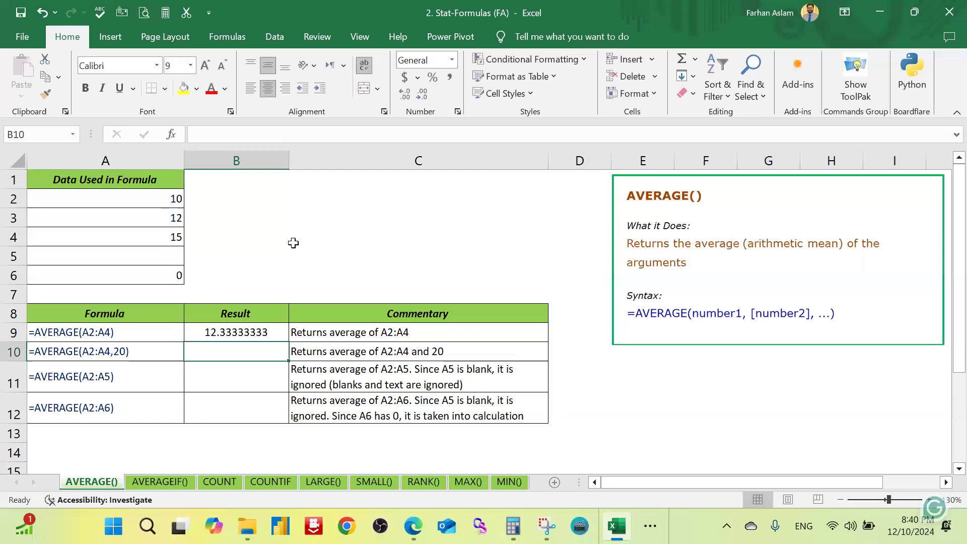
Step: Check the average of A2:A4 against the formula result by selecting those data cells
click(259, 325)
drag(174, 199, 175, 233)
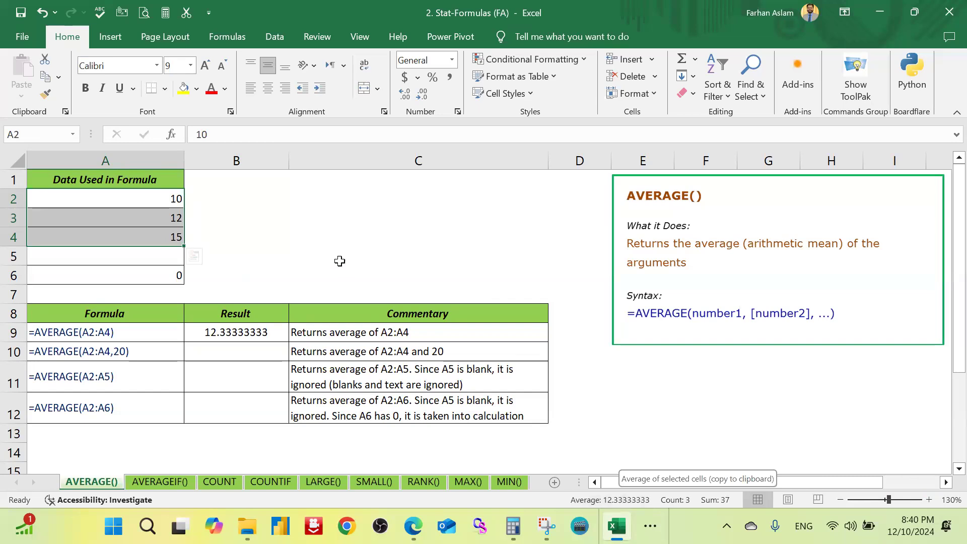
click(352, 252)
click(145, 239)
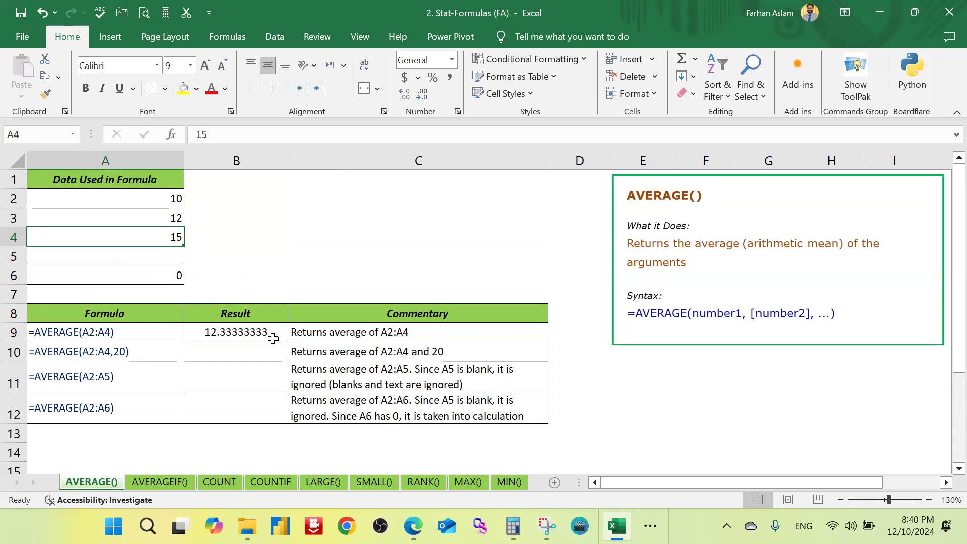
Step: Calculate the average of A2:A4 and the number 20 in B10 with =AVERAGE(A2:A4,20)
click(256, 350)
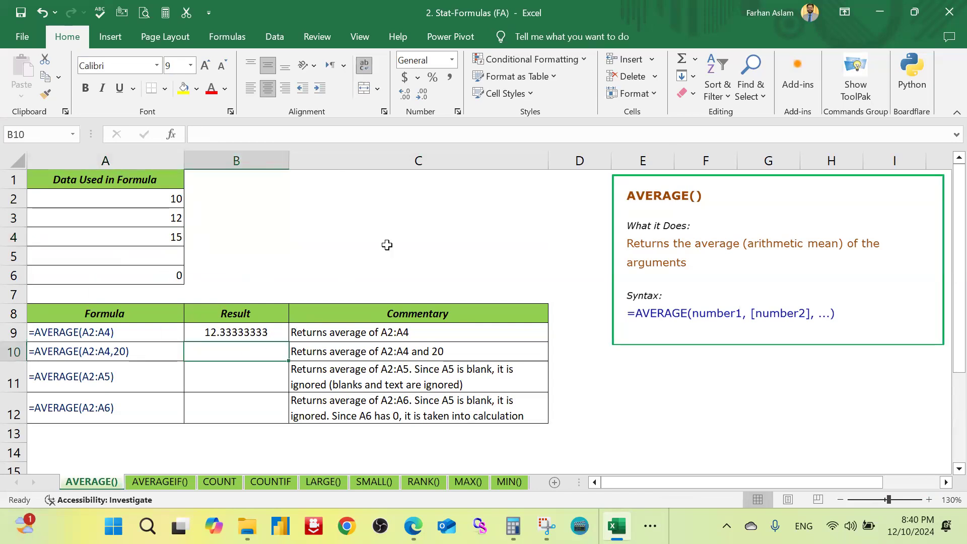
text(=aver)
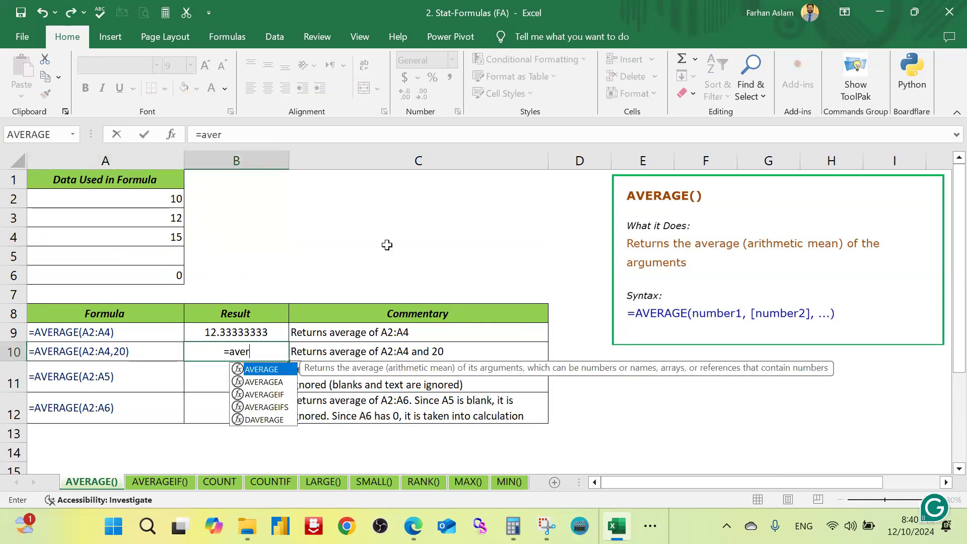
key(Tab)
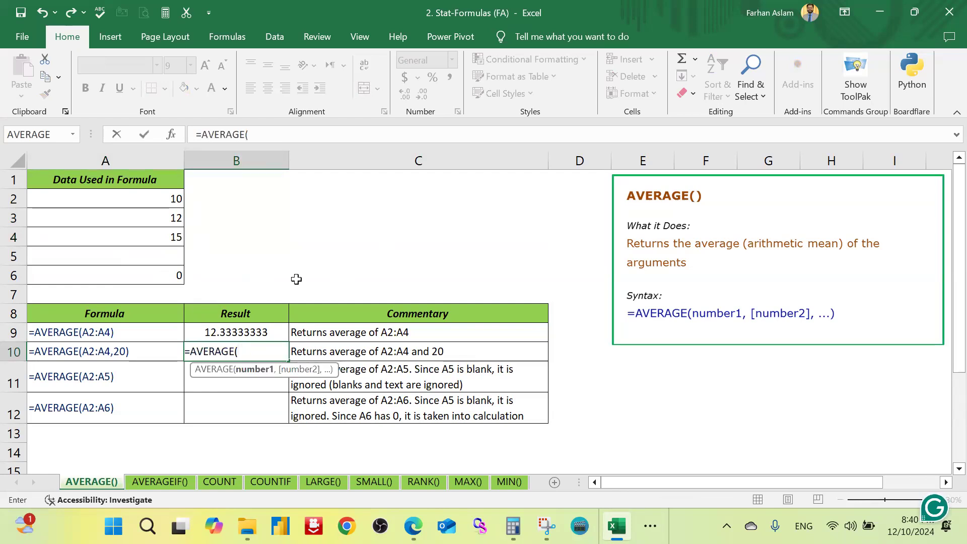
drag(176, 199, 167, 231)
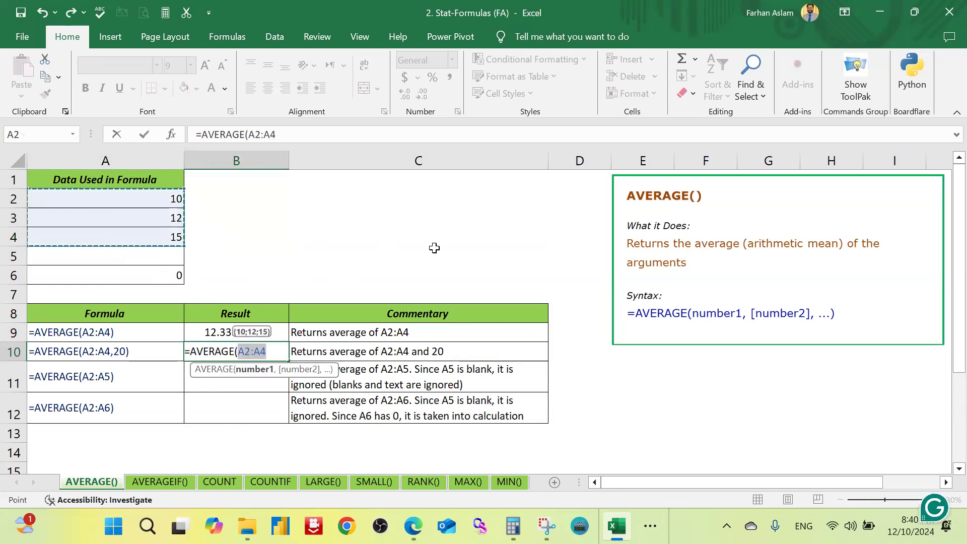
text(,)
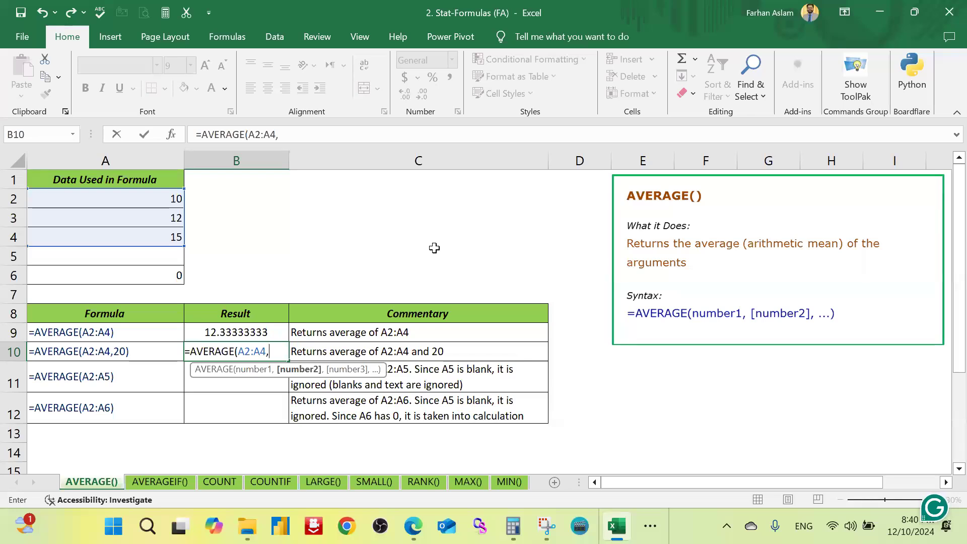
text(20))
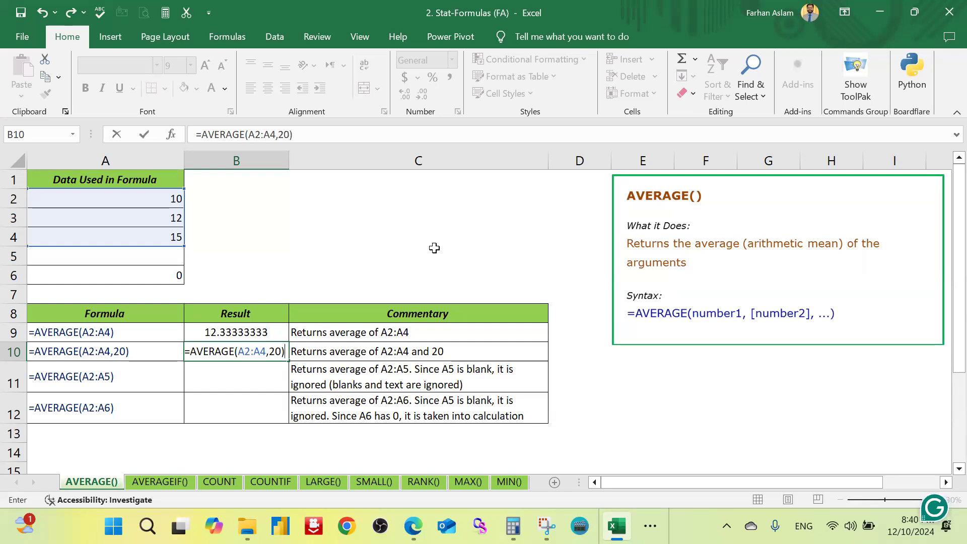
key(Return)
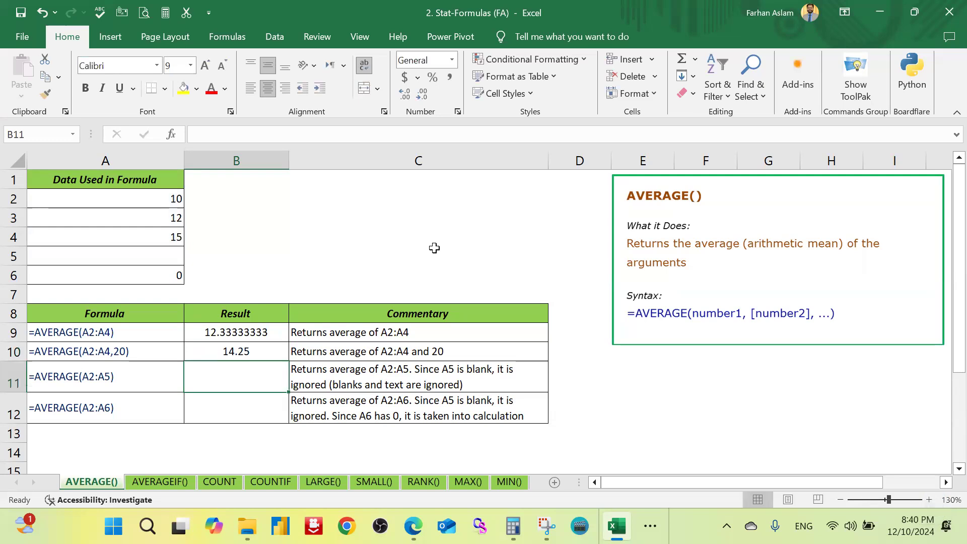
Step: Calculate the average of A2:A6 in B12 with =AVERAGE(A2:A6), leaving B11 empty
key(Down)
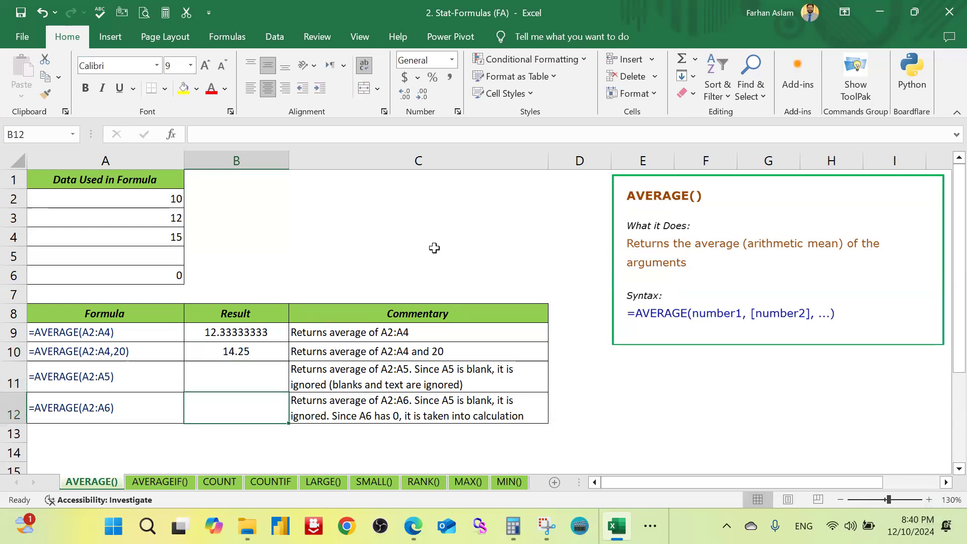
text(=)
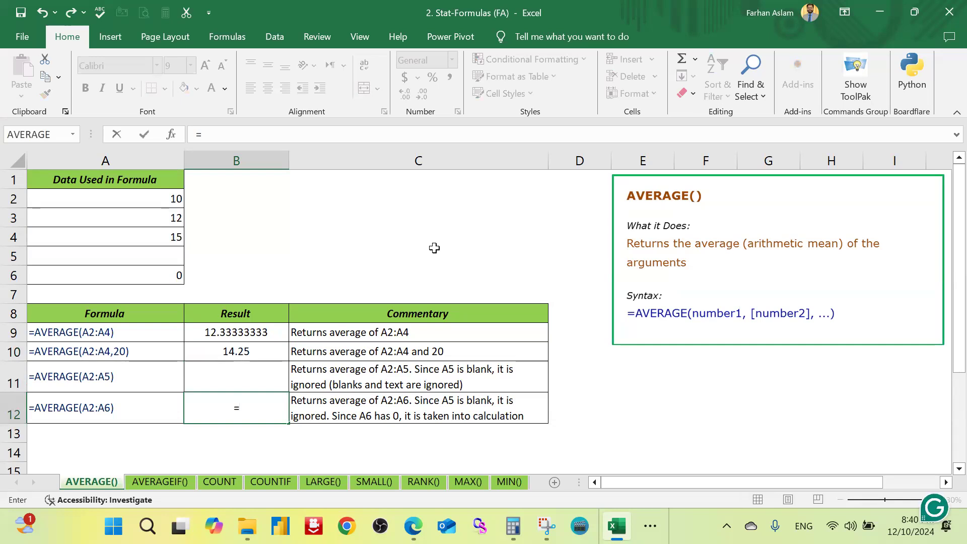
text(a)
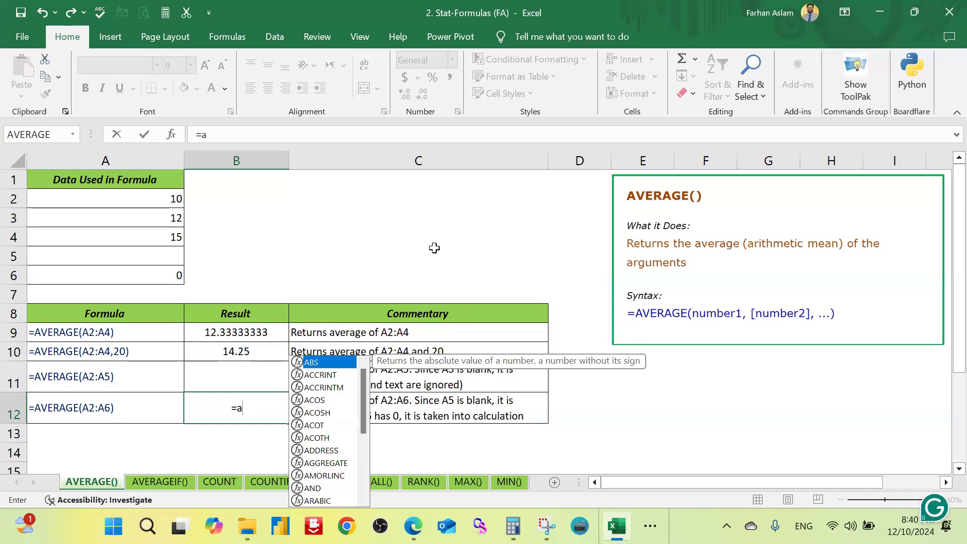
text(vera)
key(Tab)
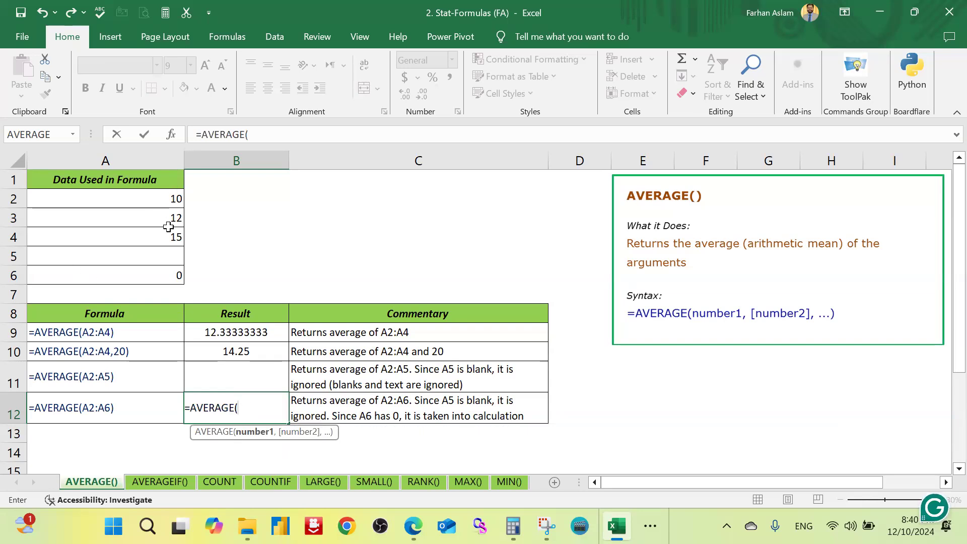
drag(168, 198, 166, 265)
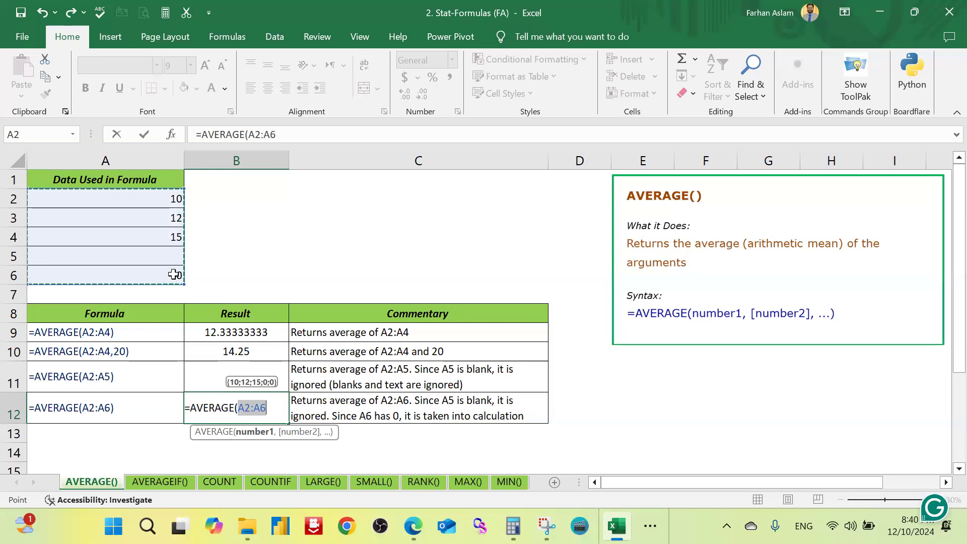
click(277, 407)
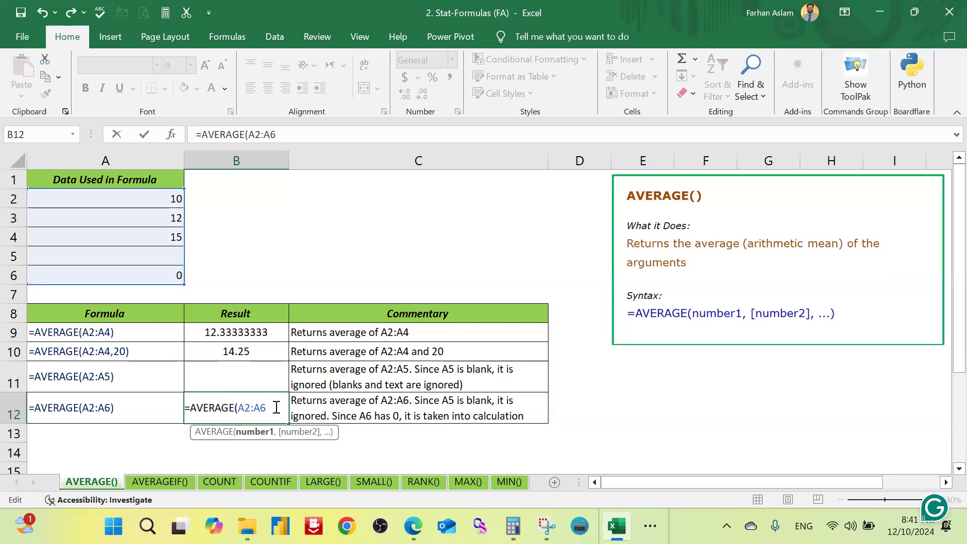
text())
key(Return)
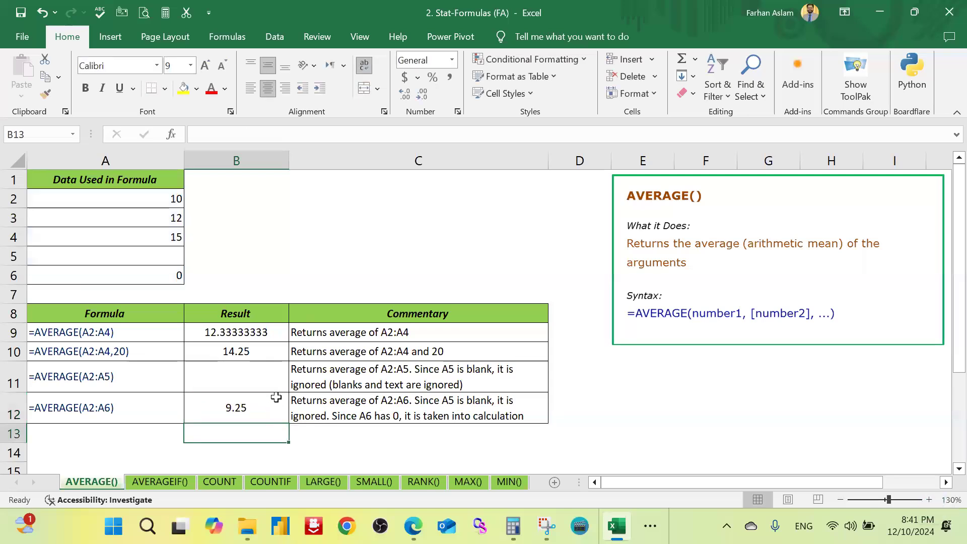
Step: Compare the cell ranges used by the AVERAGE formulas in B9 and B12
double_click(262, 332)
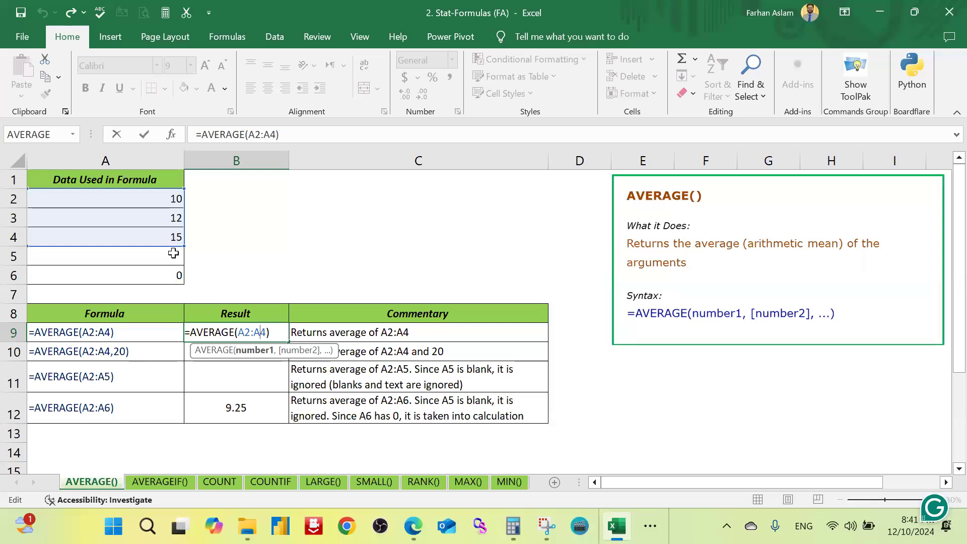
double_click(244, 412)
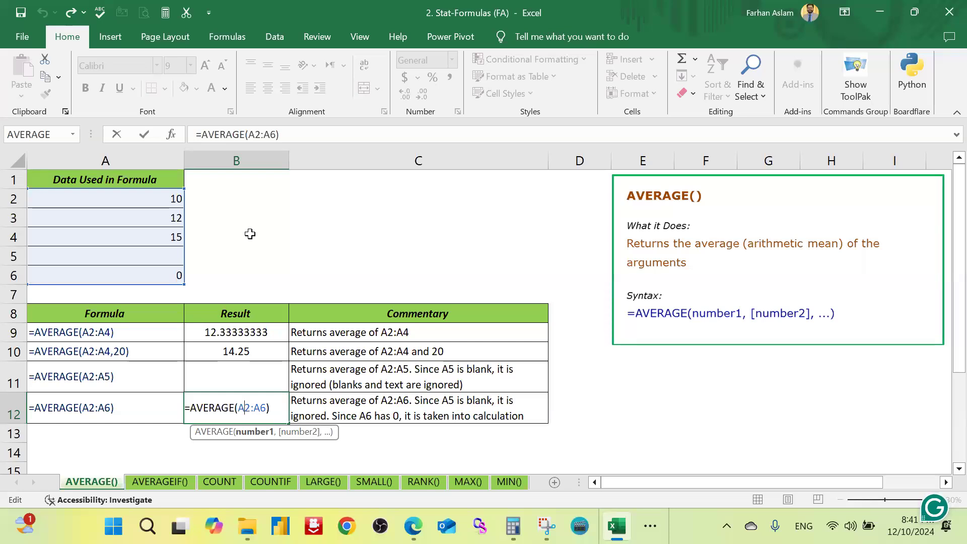
key(ctrl+Return)
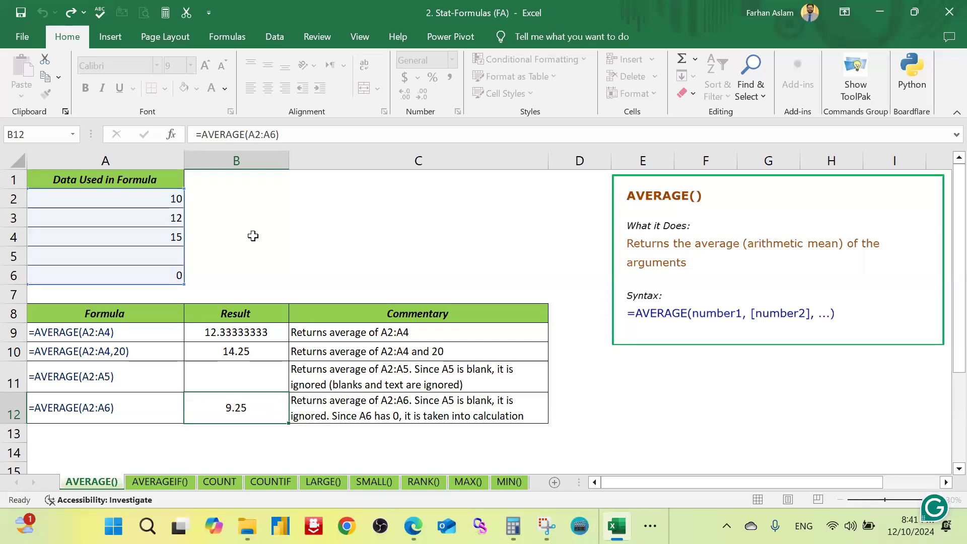
Step: On the AVERAGEIF() sheet, start an AVERAGEIF formula in B9 with A2:A6 as the range
click(173, 480)
click(411, 205)
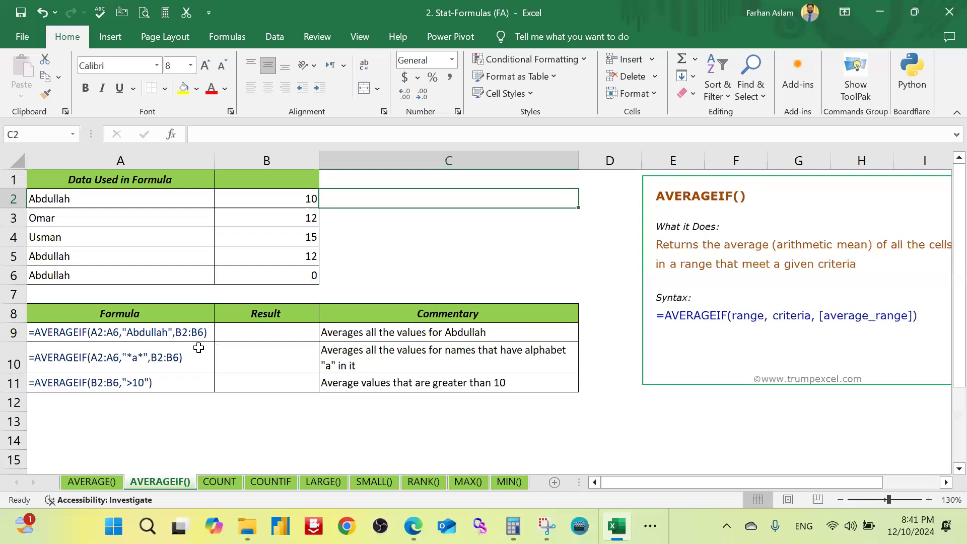
click(240, 331)
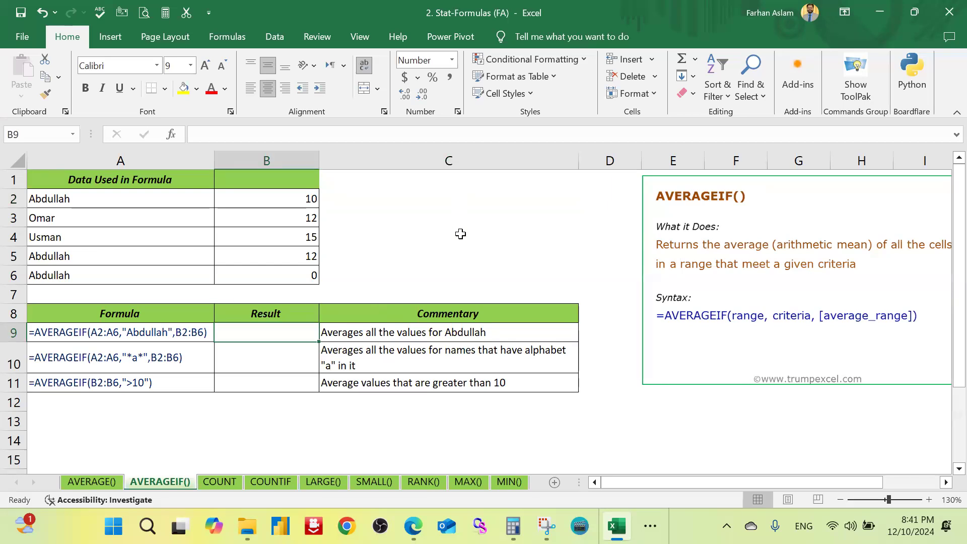
text(=)
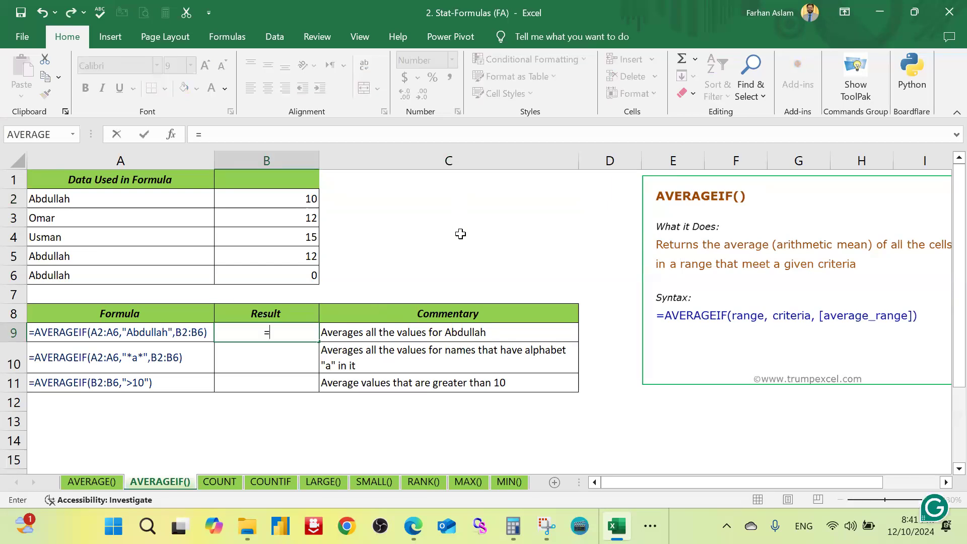
text(average)
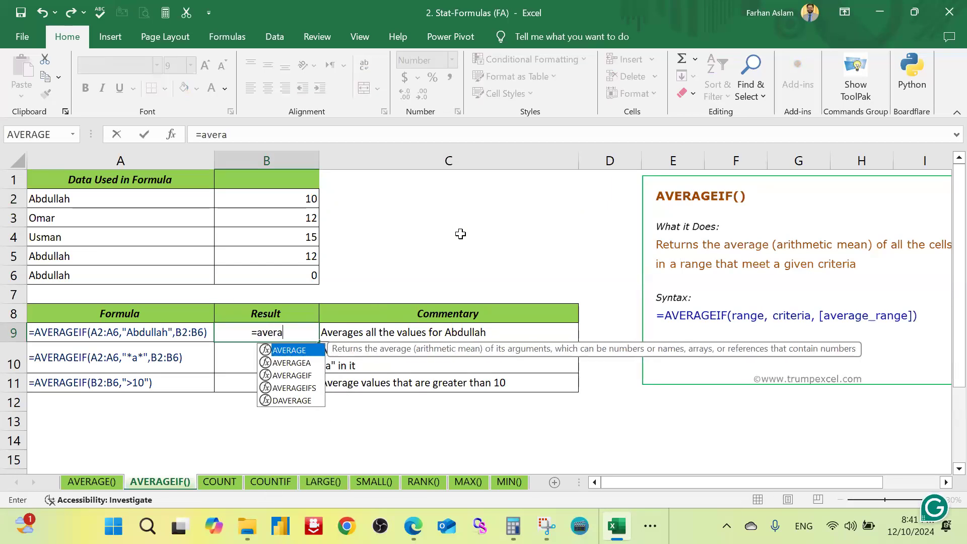
key(Tab)
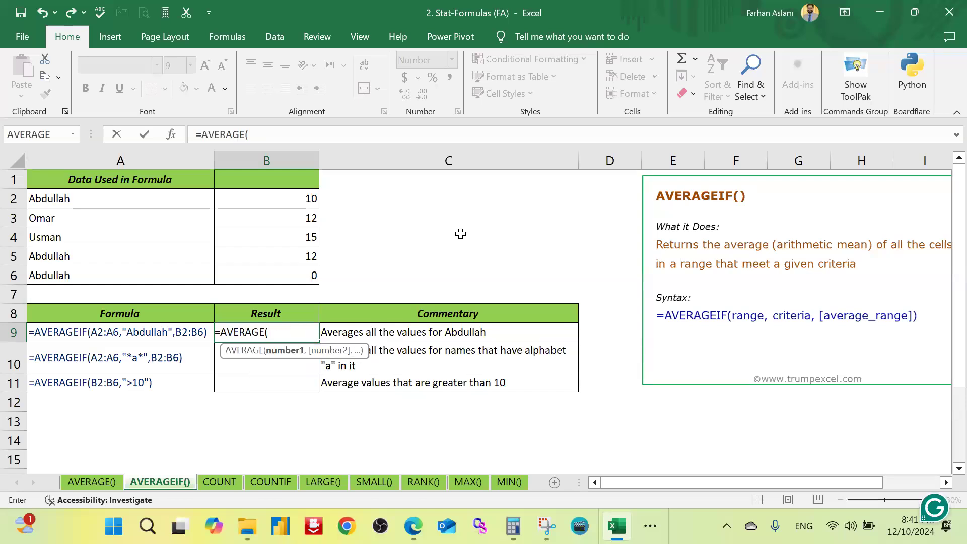
key(BackSpace)
text(if)
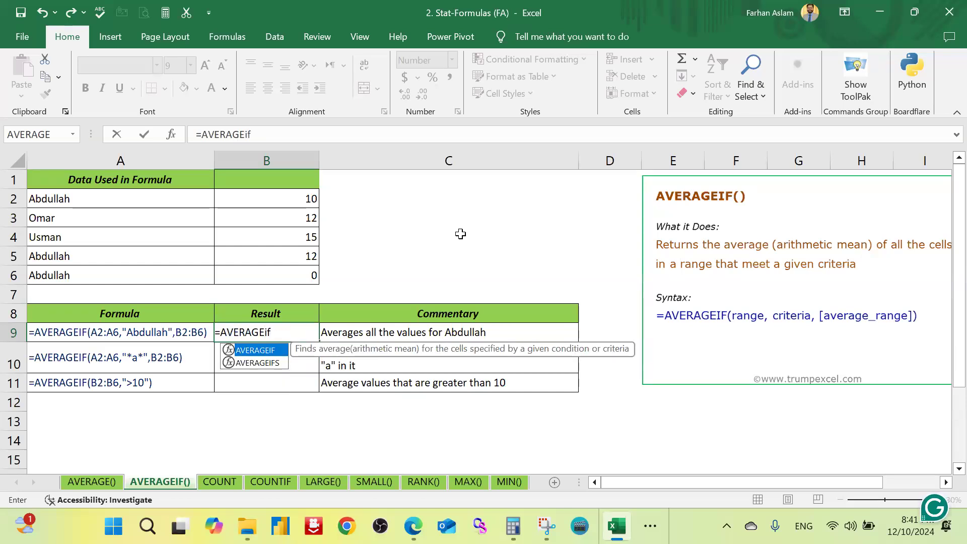
key(Tab)
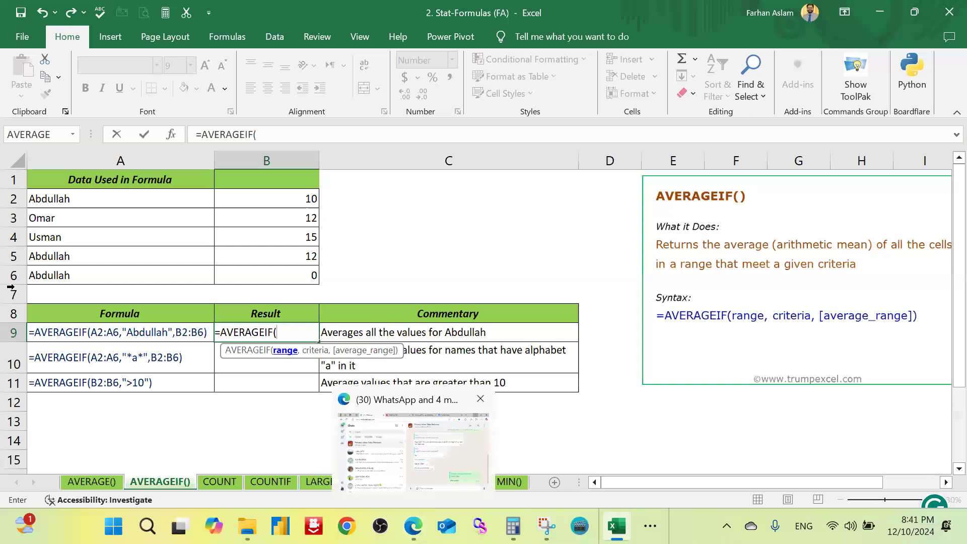
drag(293, 202, 290, 222)
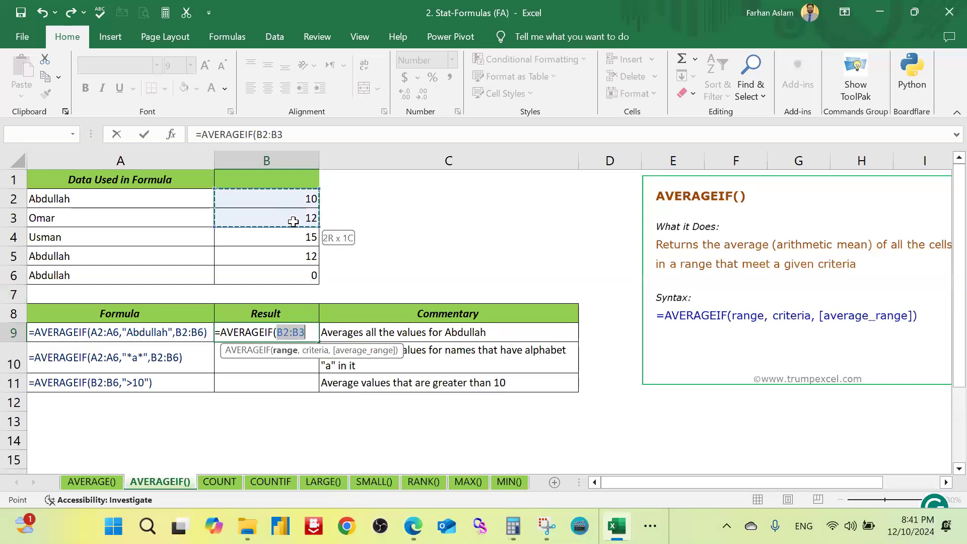
drag(176, 198, 176, 275)
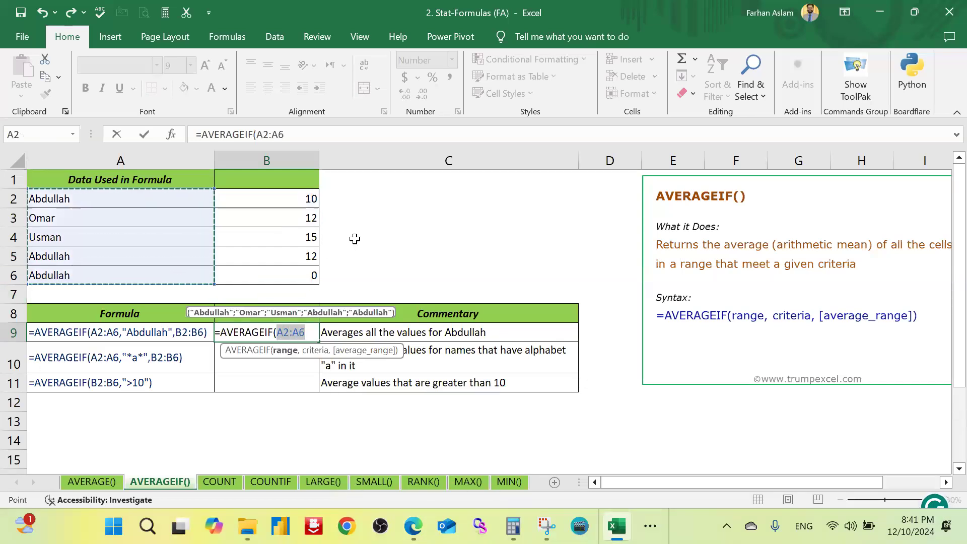
text(,)
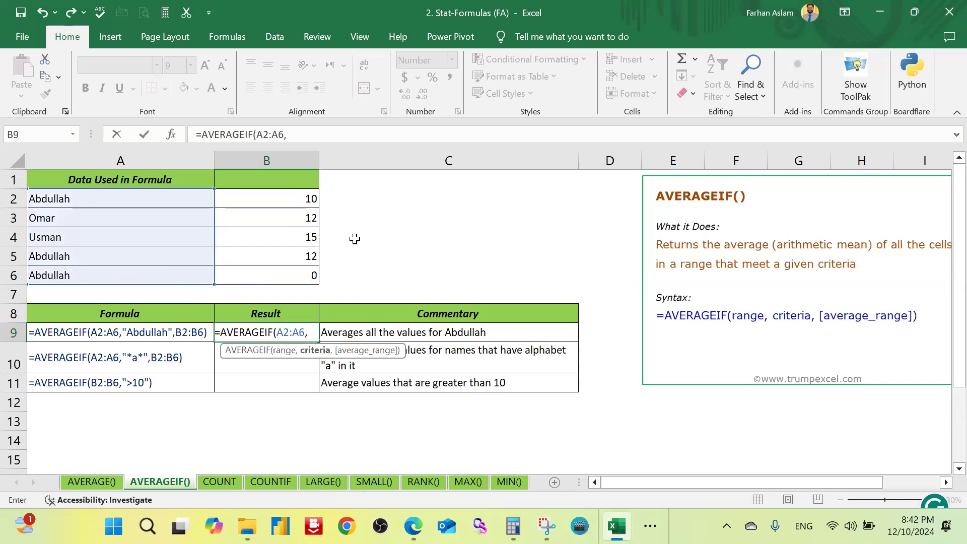
text("A)
Step: Complete the B9 formula with the name from A2 as quoted criteria text and B2:B6 as the average range
click(348, 136)
text(bdulla)
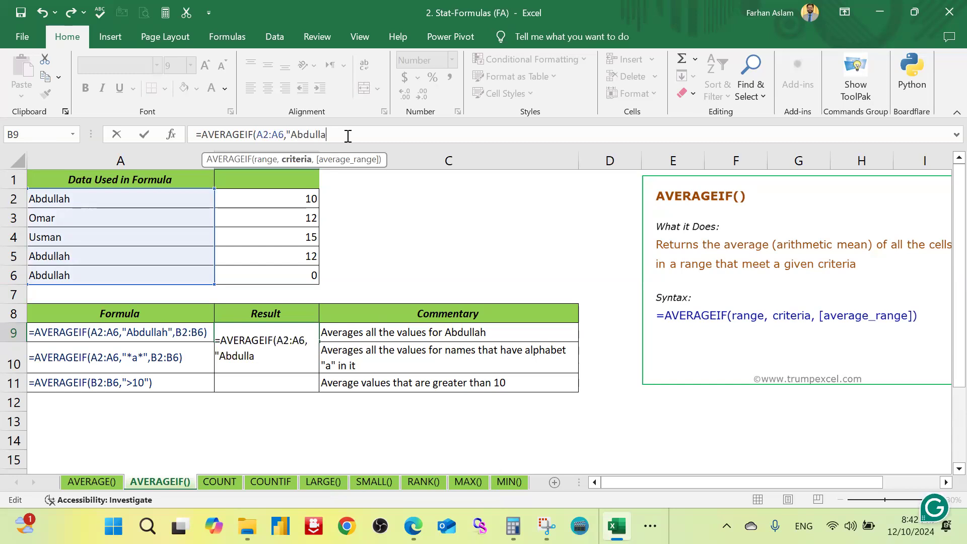
text(gh",)
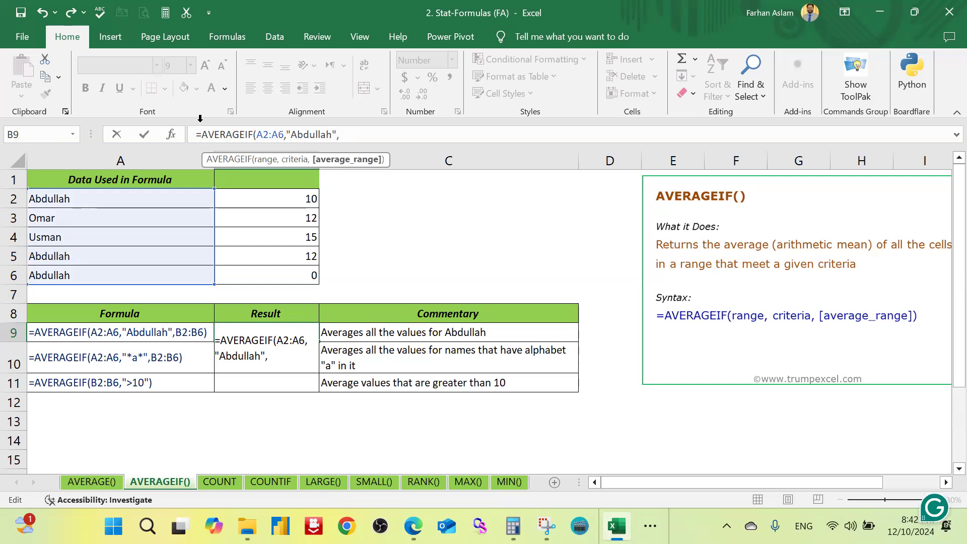
drag(254, 199, 255, 276)
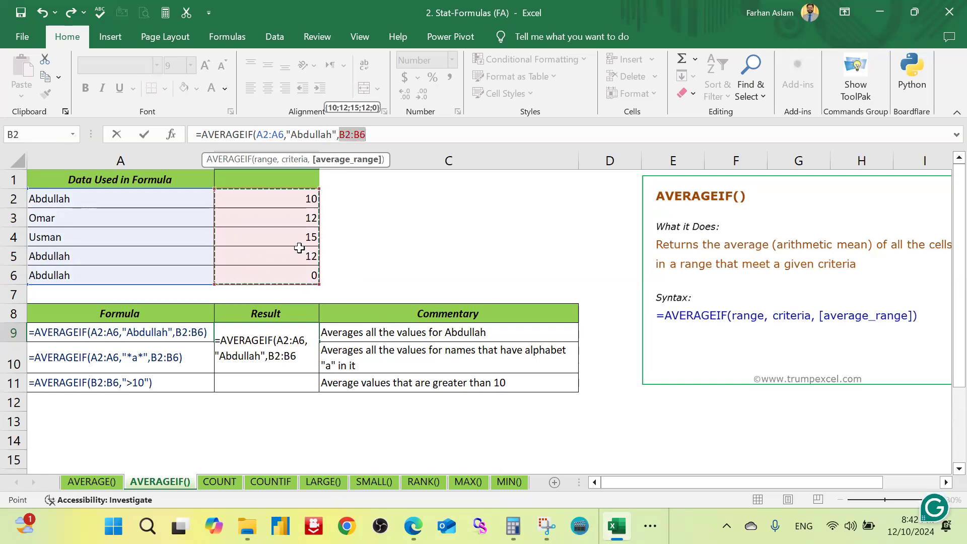
click(388, 130)
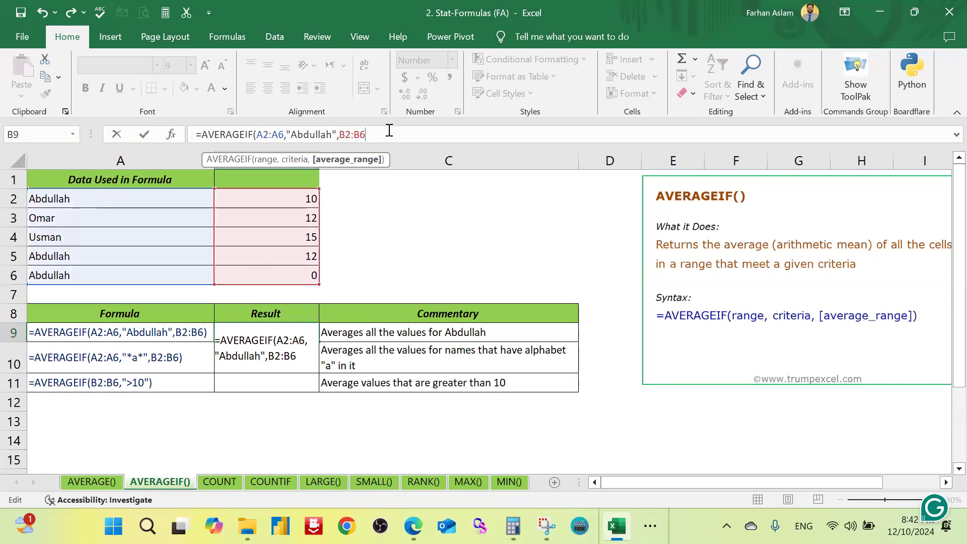
text())
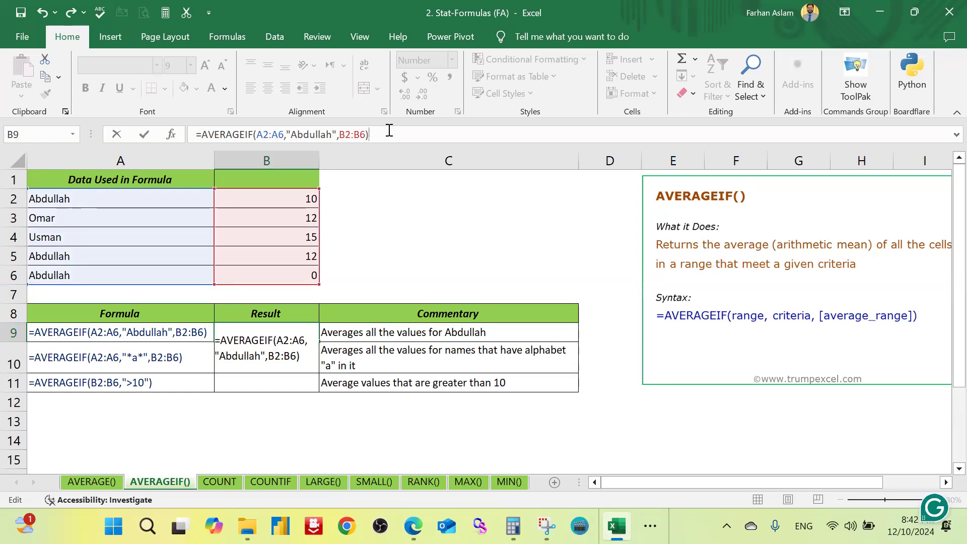
key(ctrl+Return)
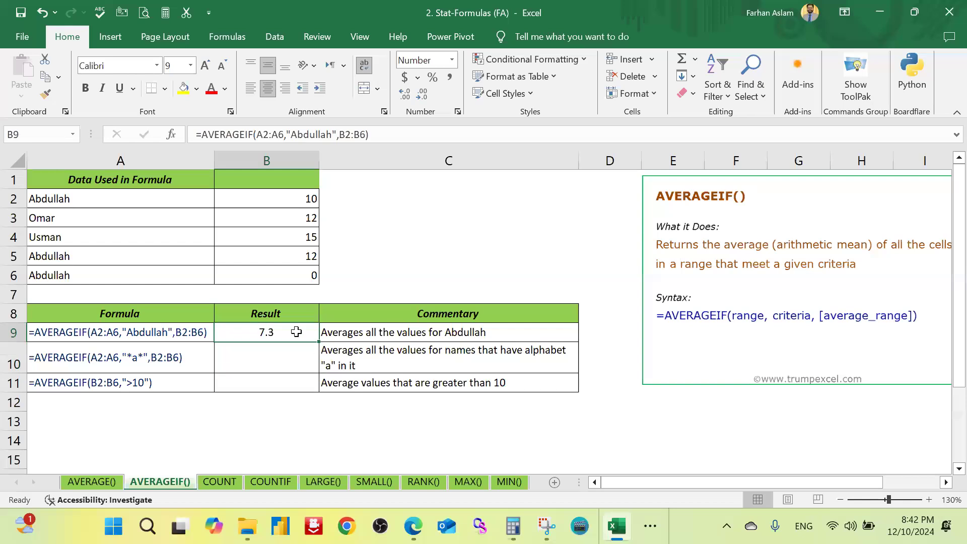
Step: Colour the B9 result red and select B2, B5 and B6 together to check their average
click(211, 89)
click(420, 238)
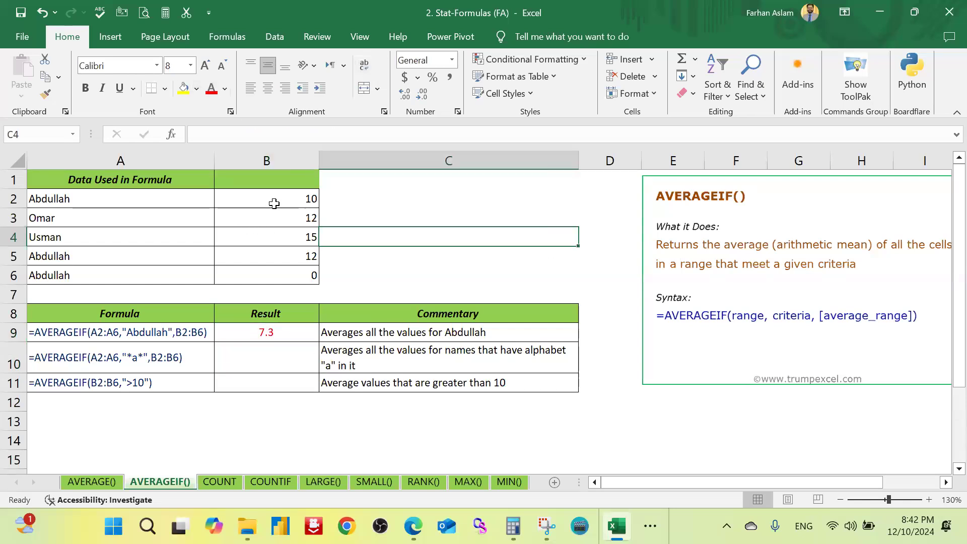
click(281, 199)
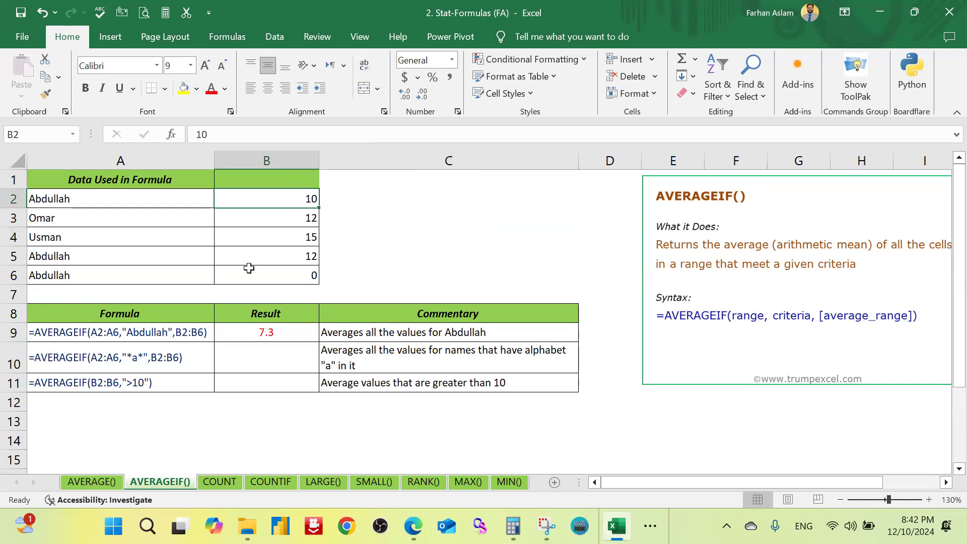
drag(285, 257, 280, 269)
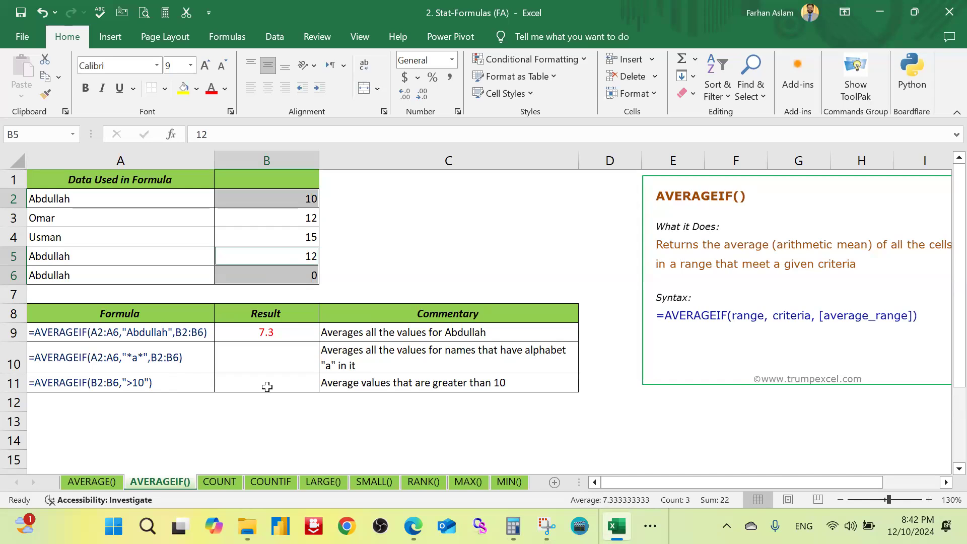
click(431, 240)
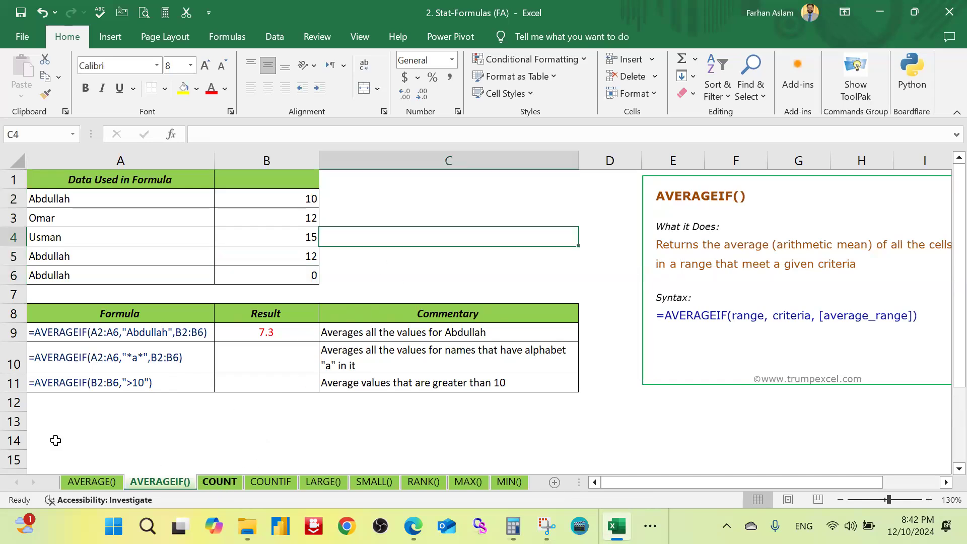
Step: On the COUNT sheet, count the numeric cells in A2:A6 in B10 with =COUNT(A2:A6)
click(222, 482)
click(271, 245)
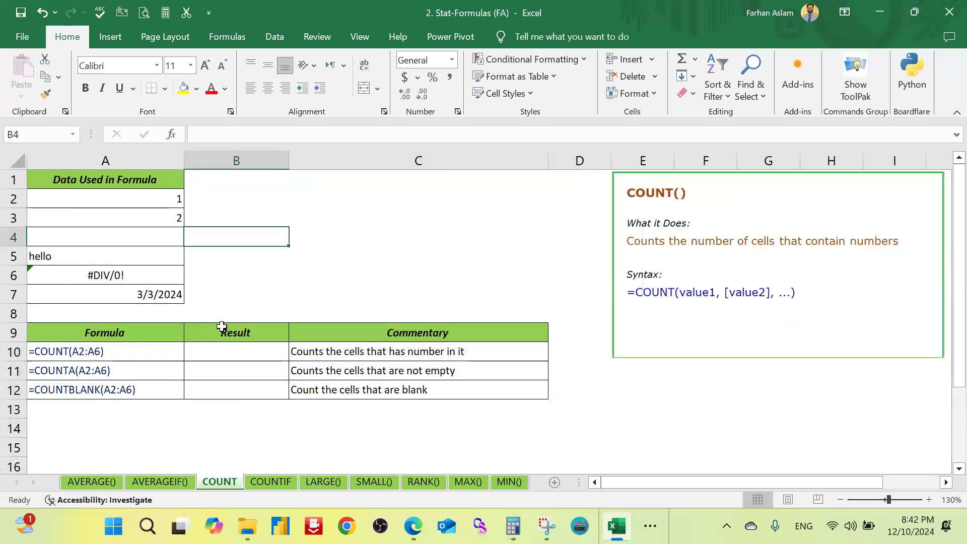
click(250, 358)
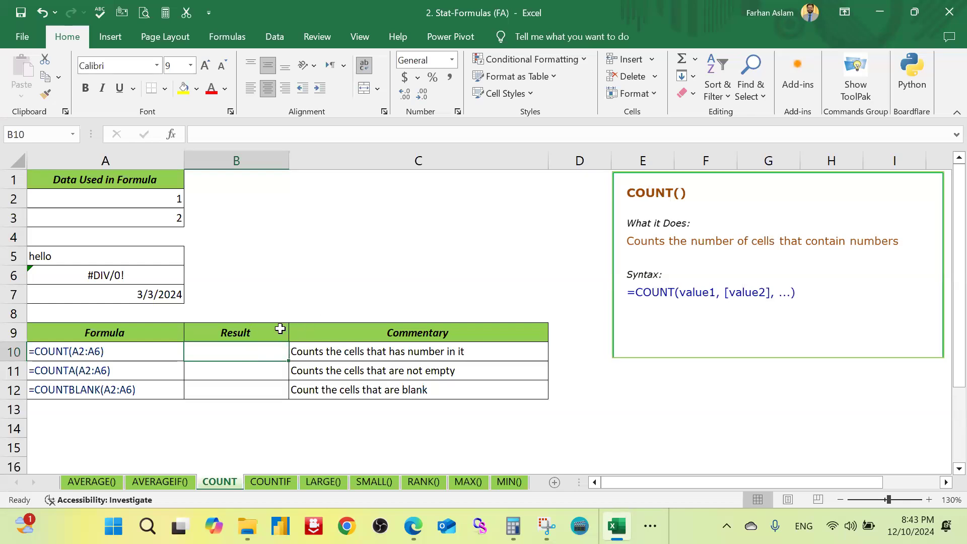
text(=)
key(BackSpace)
key(BackSpace)
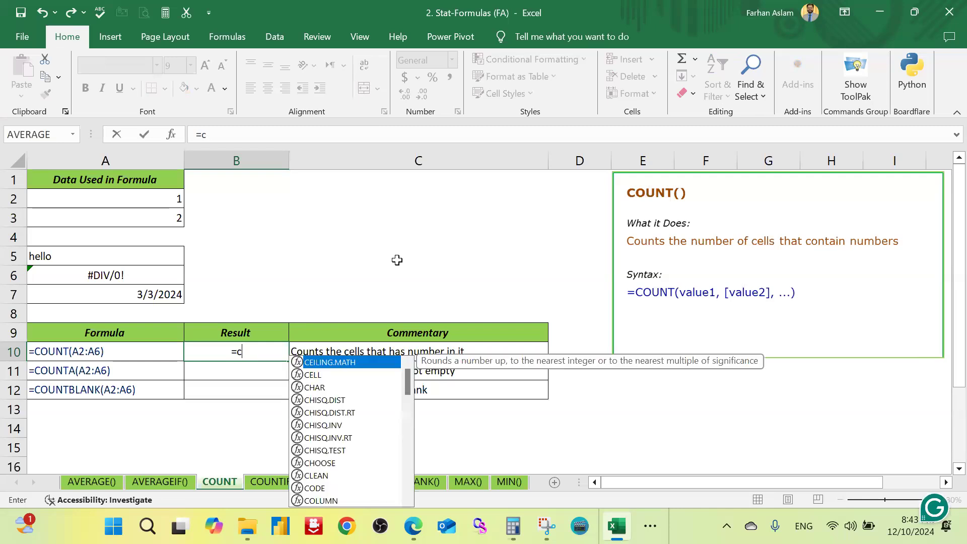
text(ount)
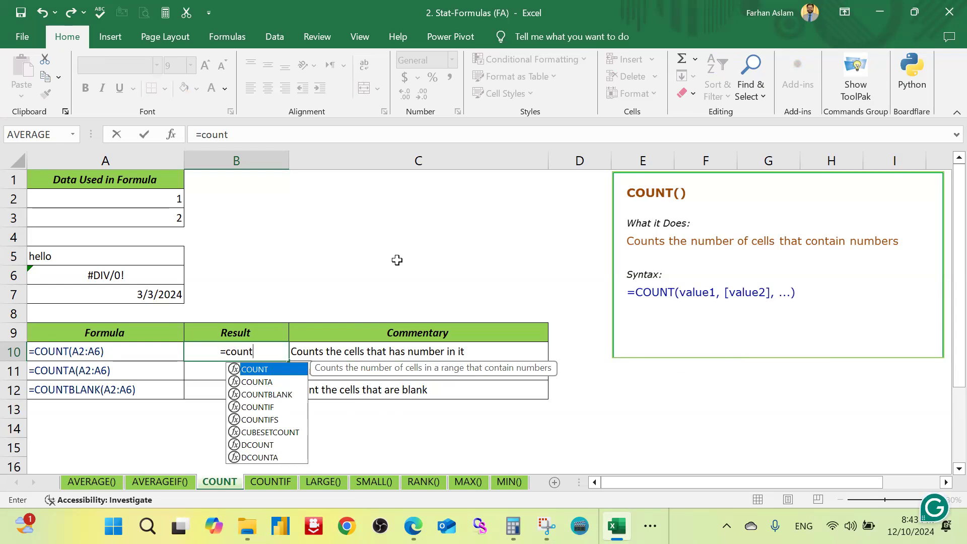
key(Tab)
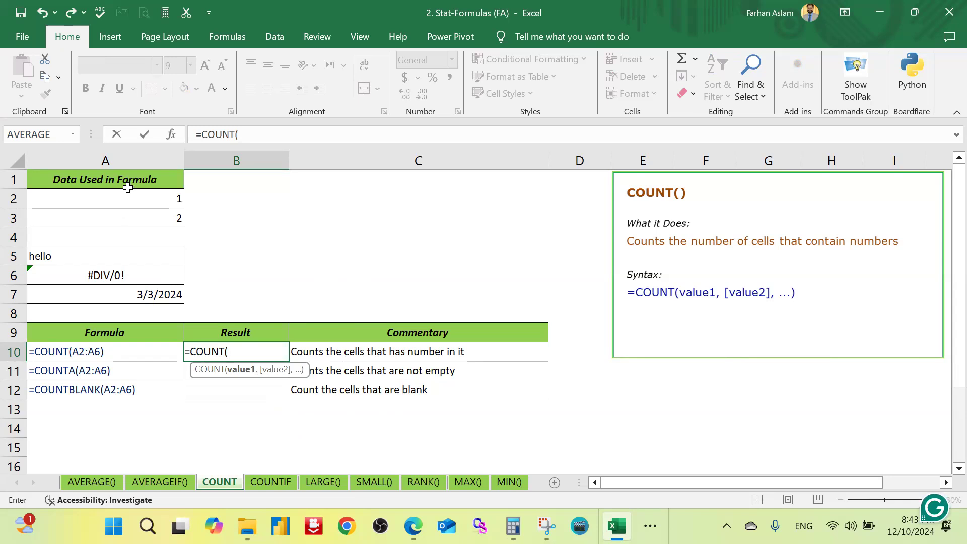
drag(156, 197, 155, 275)
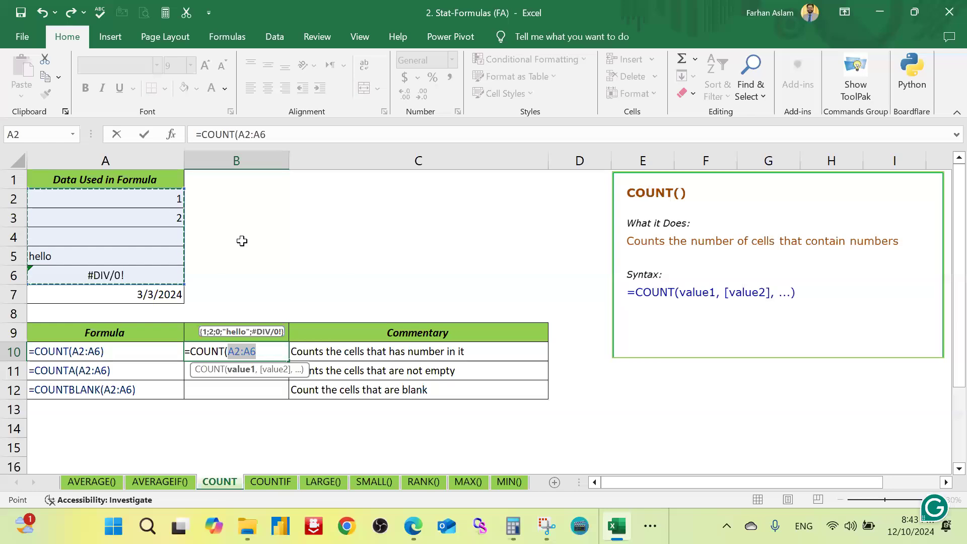
text())
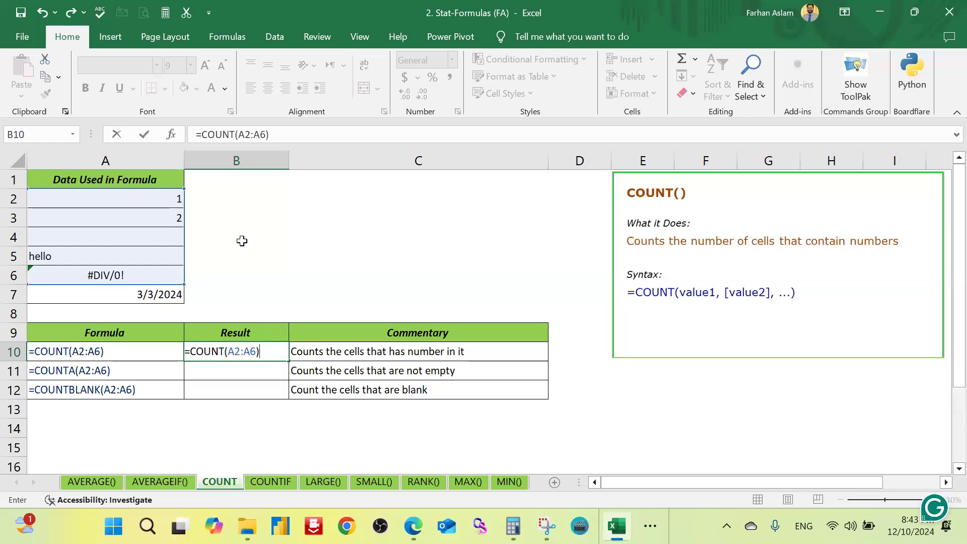
key(Return)
key(Up)
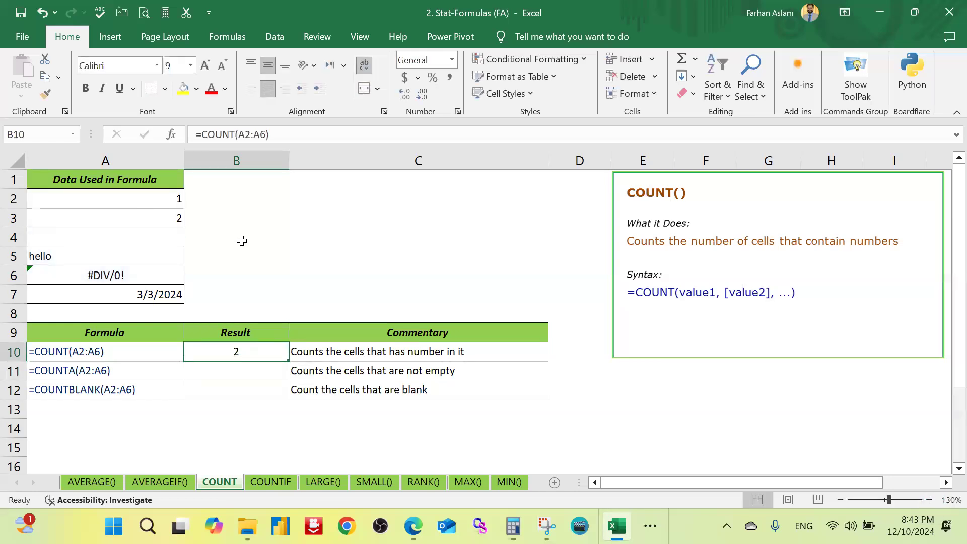
Step: Highlight the non-numeric cells A4:A6 with a yellow fill
click(258, 253)
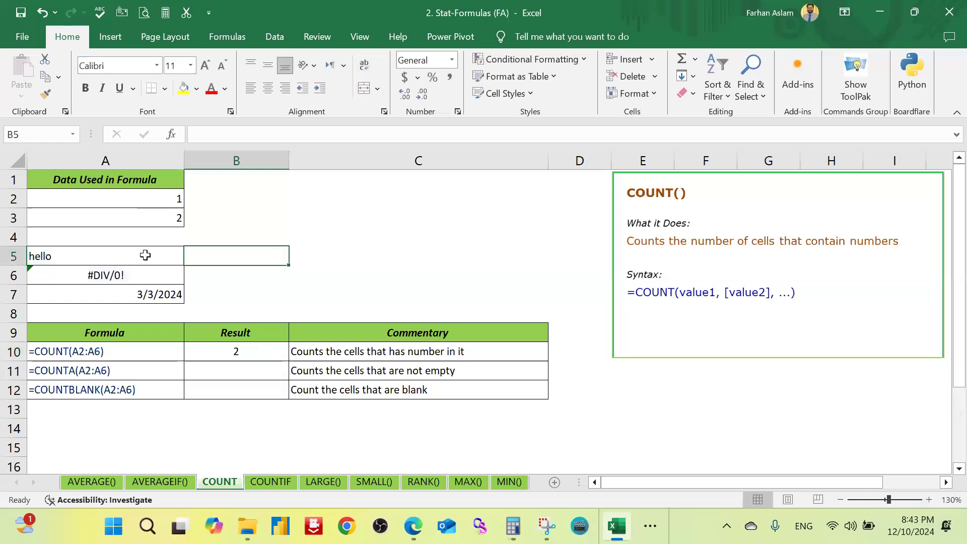
drag(133, 237, 133, 276)
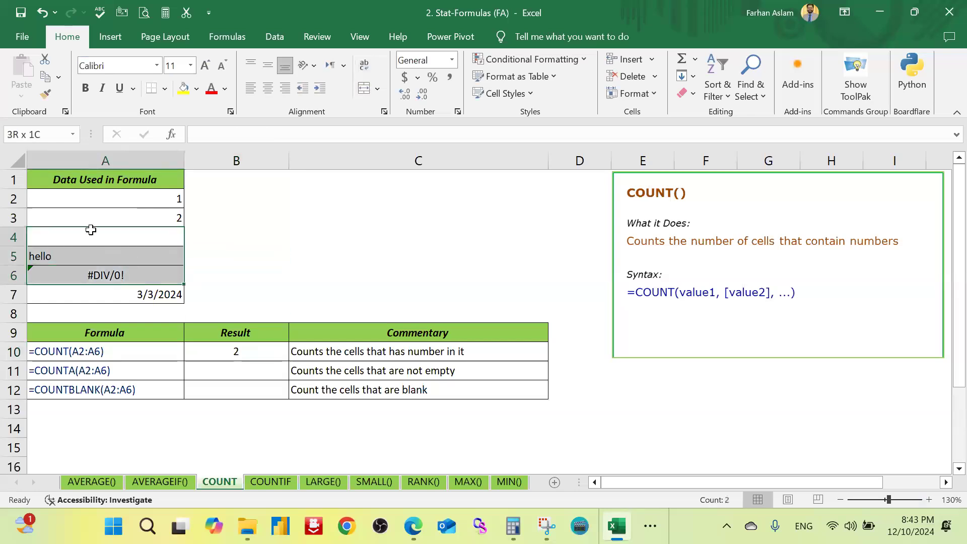
click(185, 90)
click(275, 255)
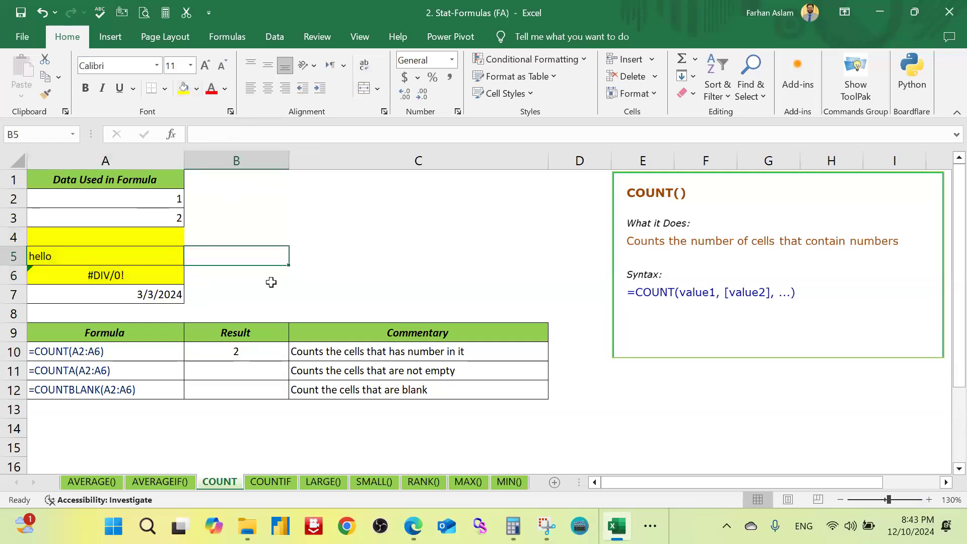
Step: Examine the contents of A4, A5 and A6 against the range used by the COUNT formula in B10
click(120, 234)
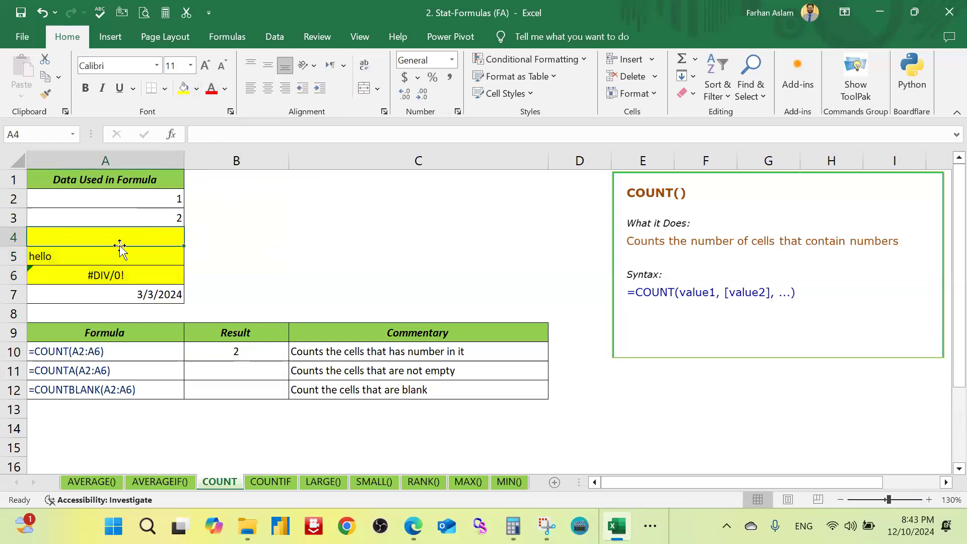
click(118, 253)
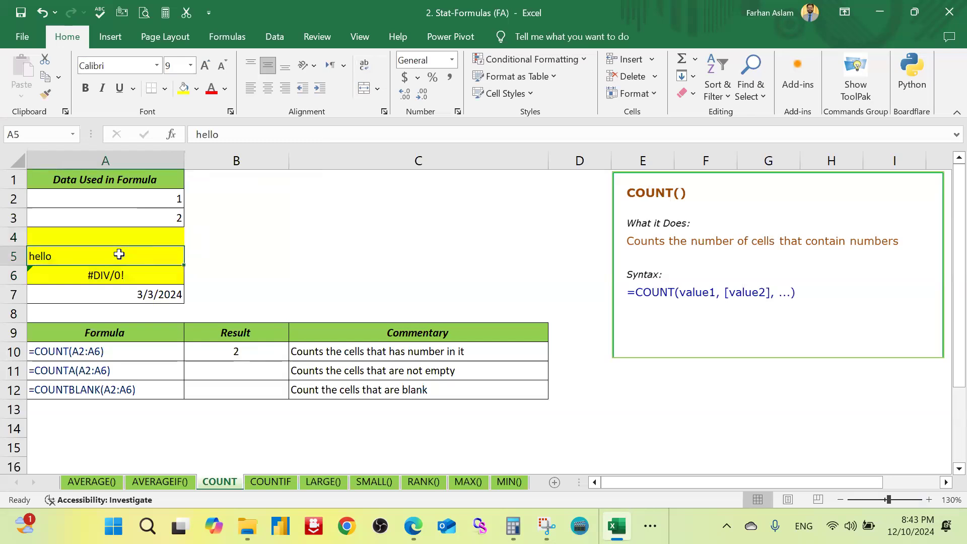
click(128, 276)
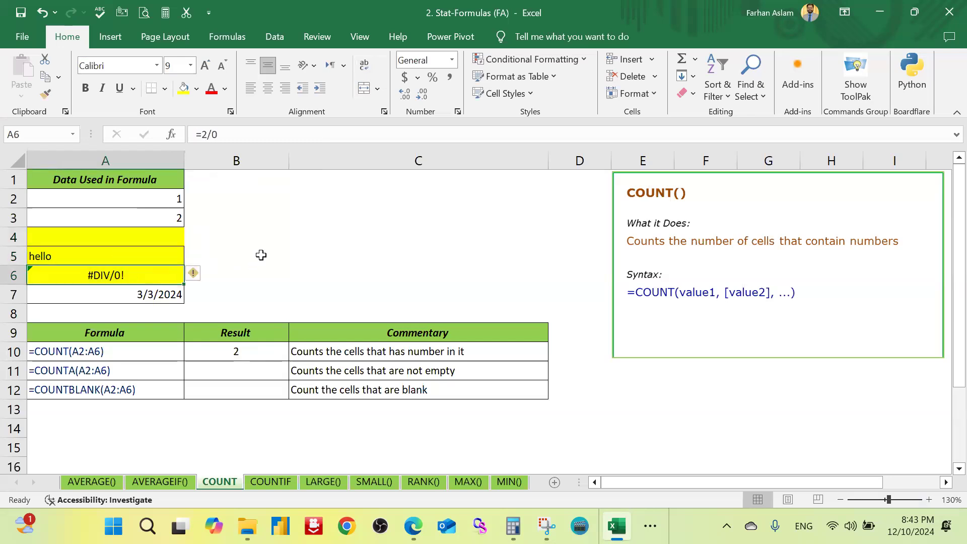
double_click(244, 351)
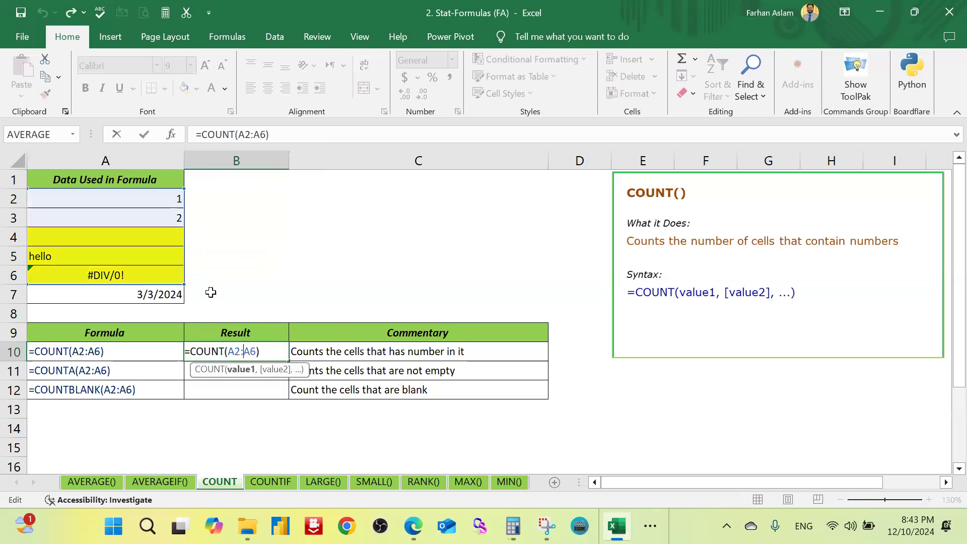
key(Escape)
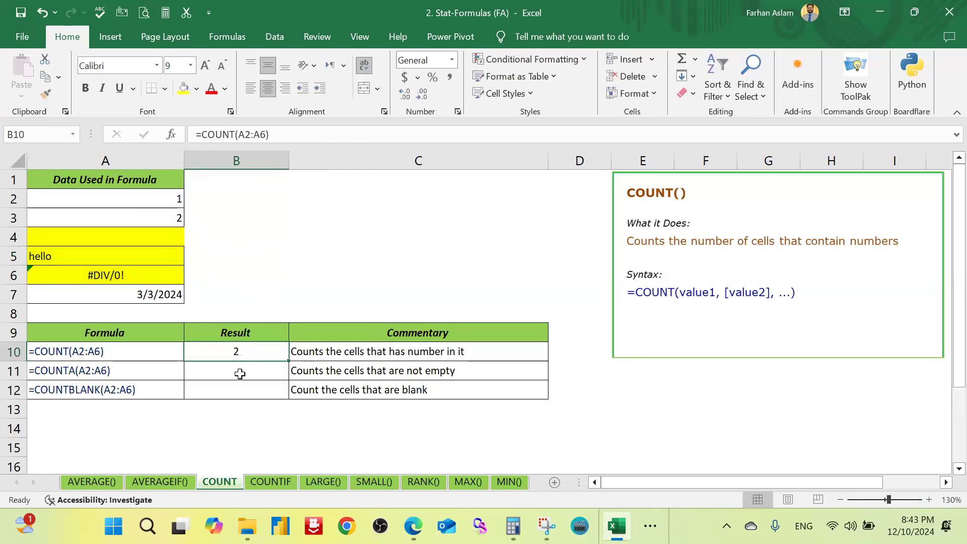
Step: Review the COUNT formula in B10 again and colour the numbers in A2:A3 red
click(239, 364)
click(252, 353)
double_click(249, 351)
drag(151, 200, 161, 218)
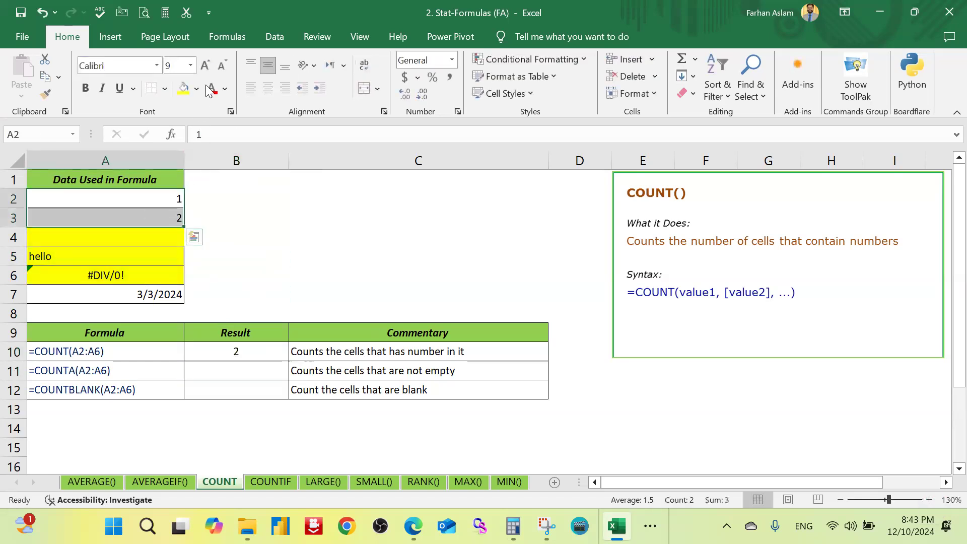
click(224, 215)
Step: Start a formula in B11 for counting the non-empty cells
click(234, 367)
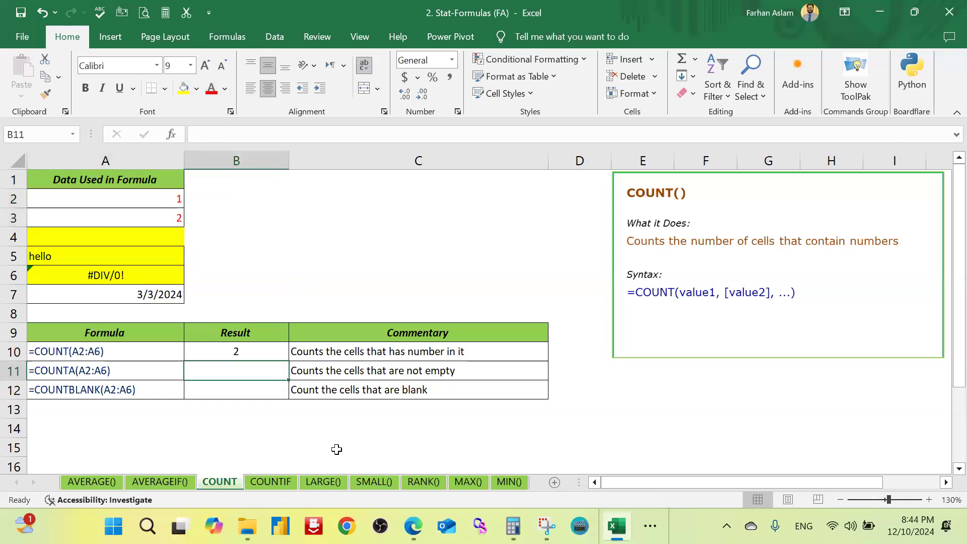
text(=)
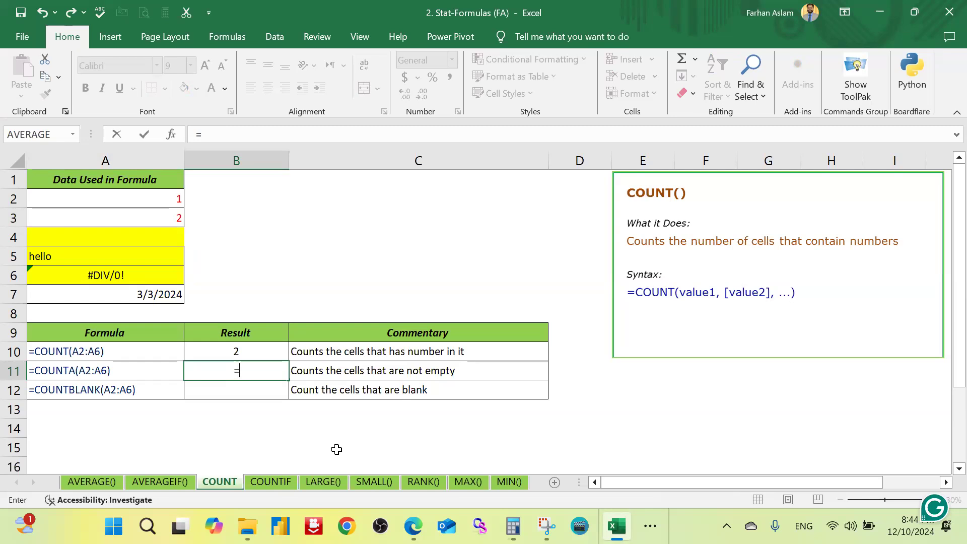
Step: Complete the formula in B11 as =COUNTA(A2:A6) to count the non-empty cells
text(count)
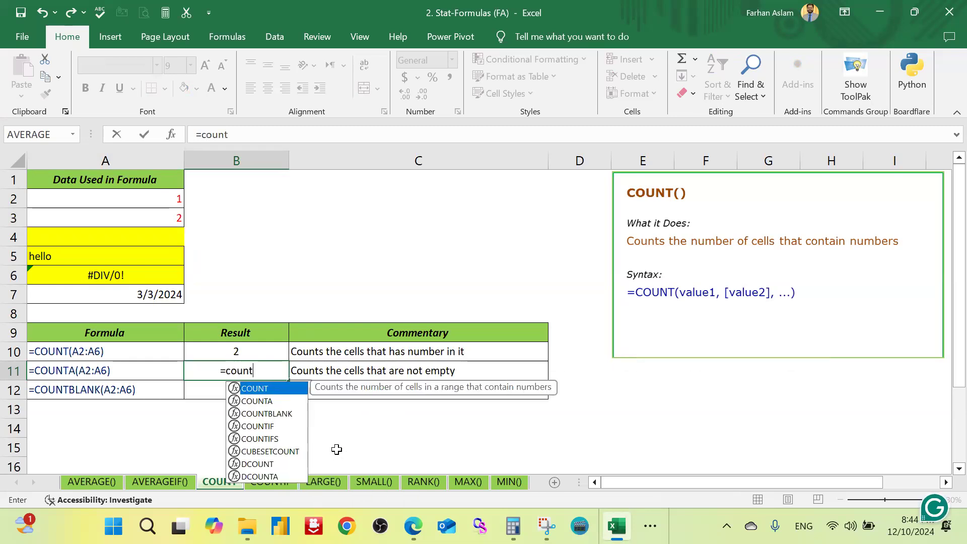
text(a)
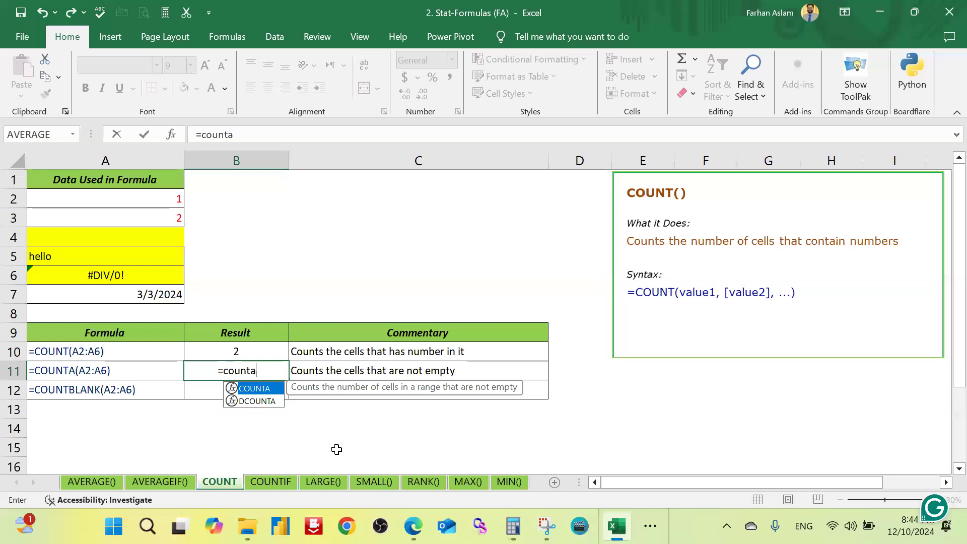
key(Tab)
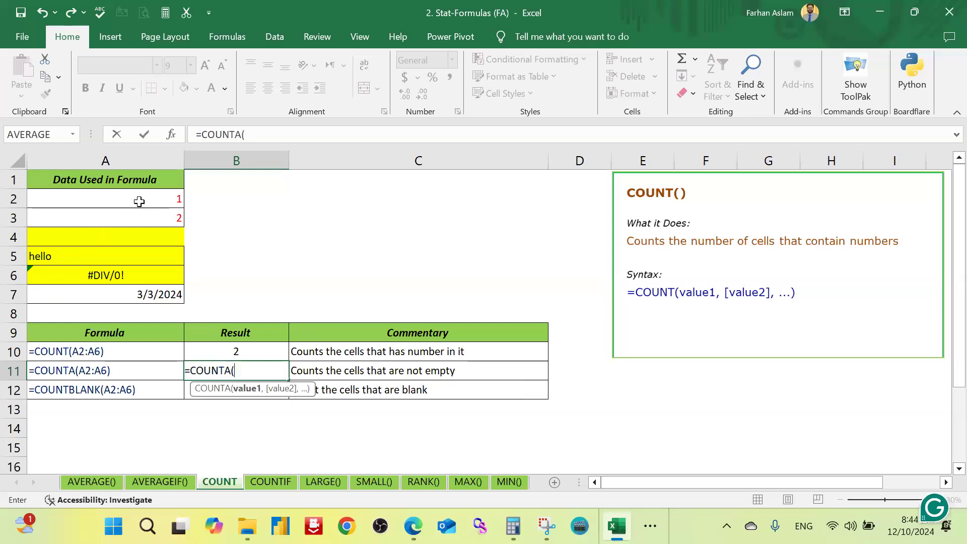
drag(142, 199, 141, 276)
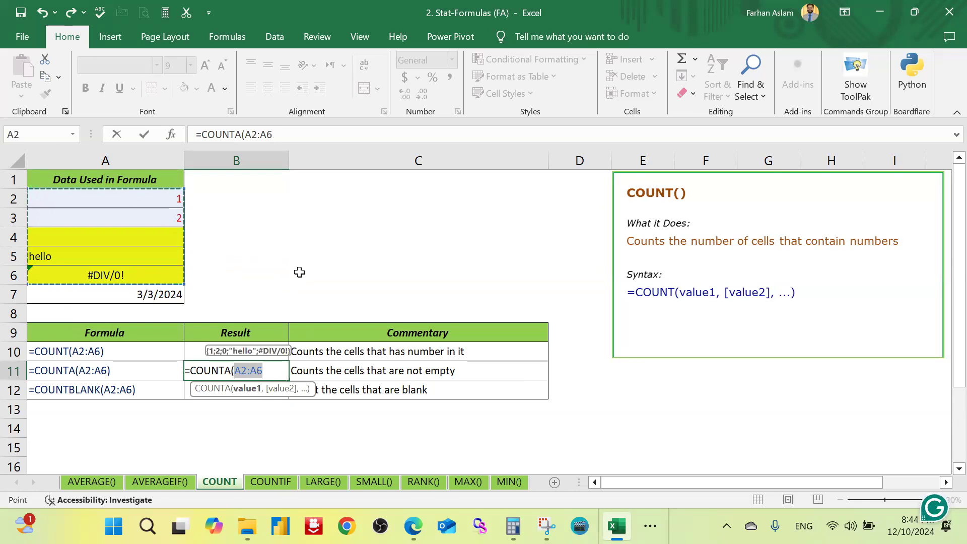
text())
key(Return)
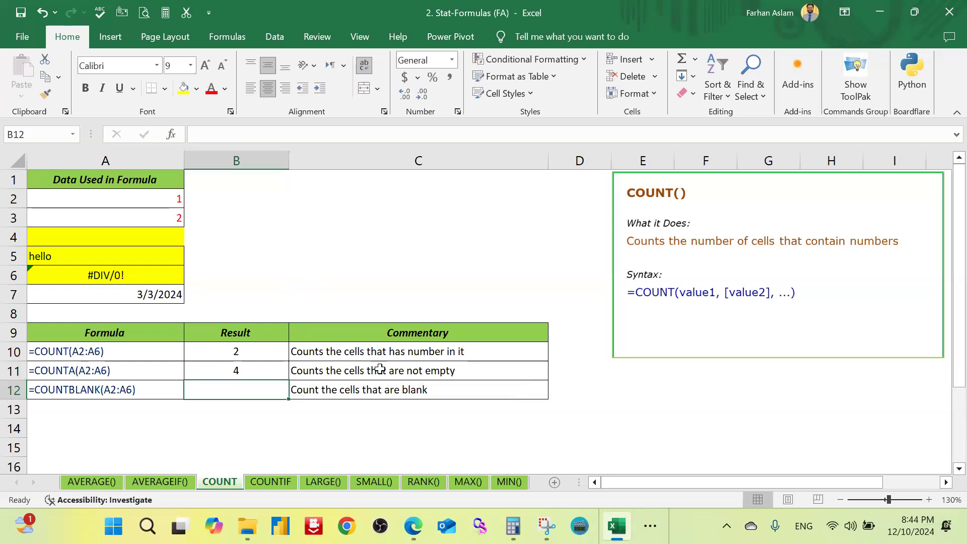
Step: Colour the COUNTA commentary in C11 red and check it against the data in A2:A6, including the error cell A6
click(410, 372)
click(211, 88)
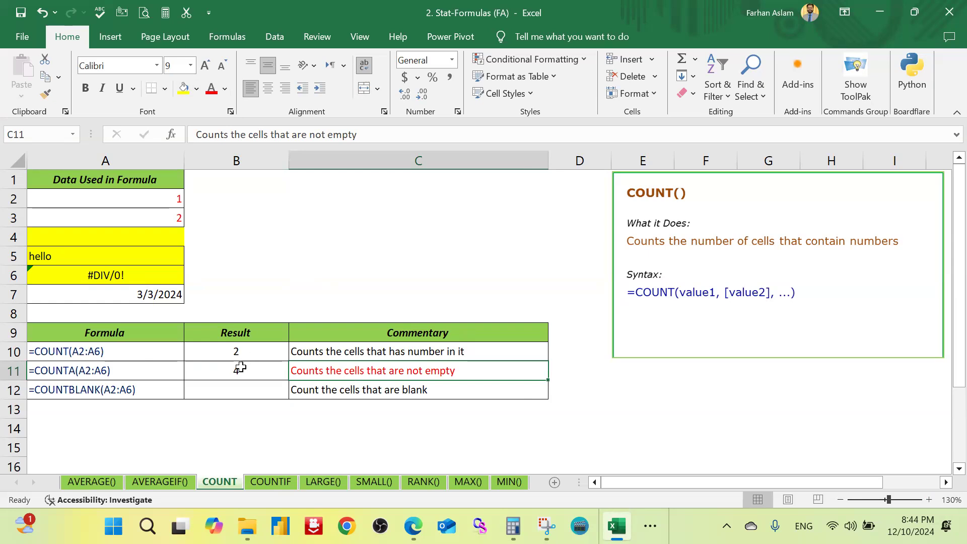
drag(172, 196, 168, 272)
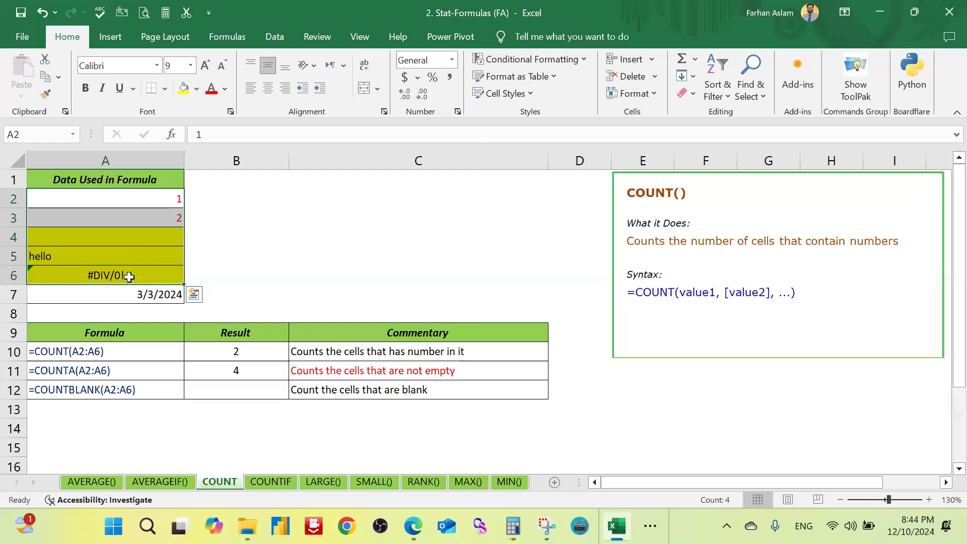
click(129, 276)
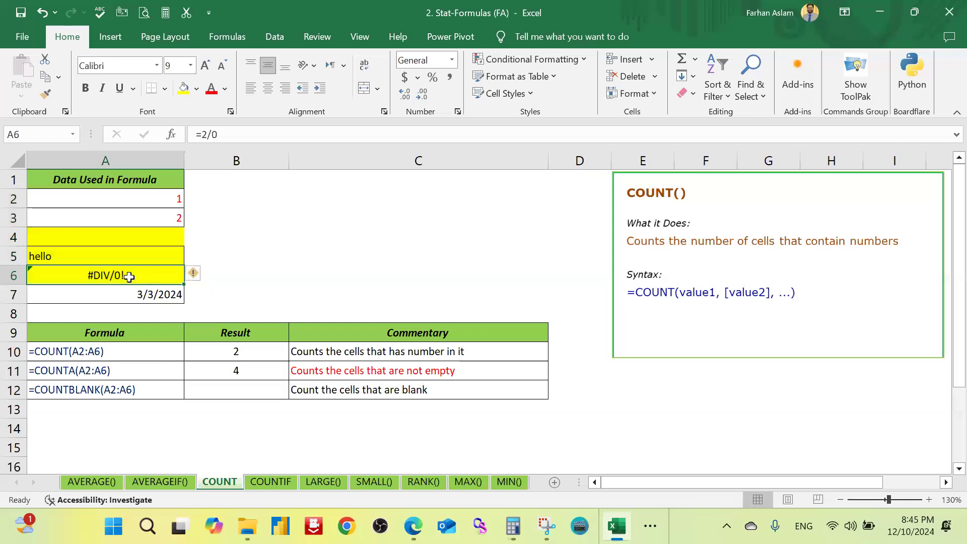
Step: Enter =COUNTBLANK(A2:A7) in B12 to count the blank cells in the data
click(252, 390)
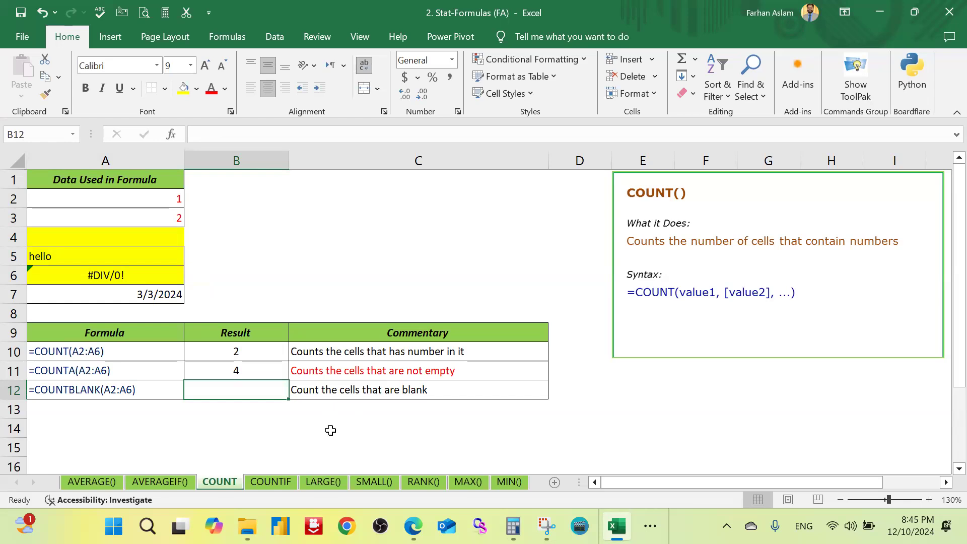
text(=)
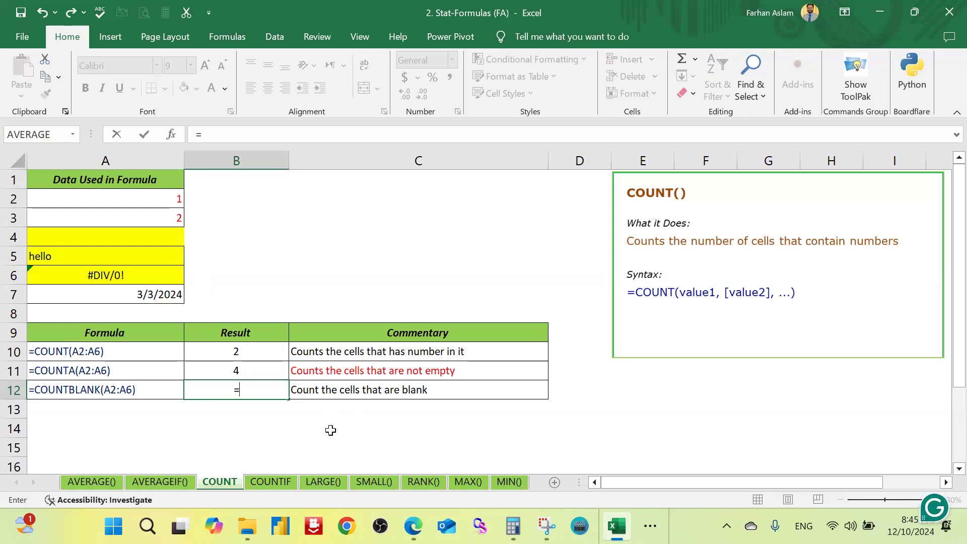
text(count)
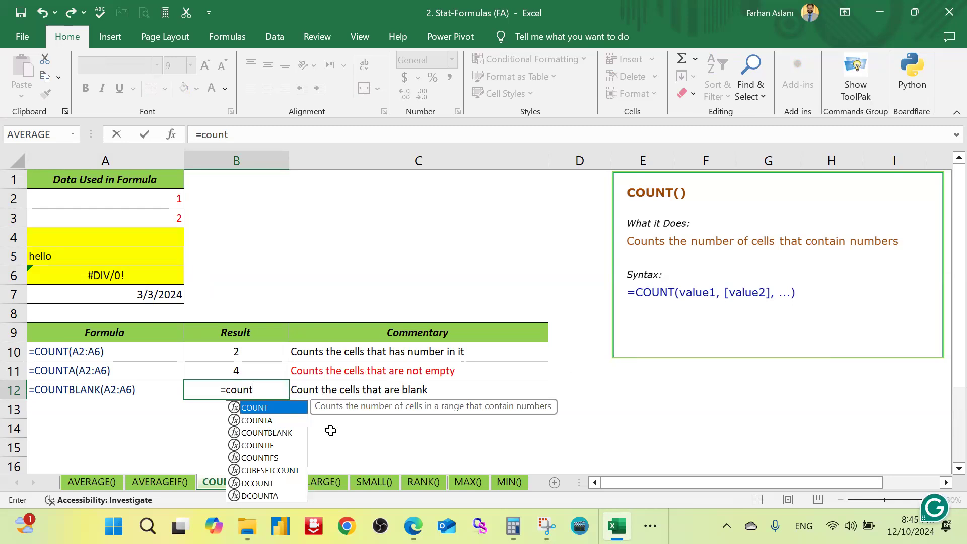
text(bl)
key(Tab)
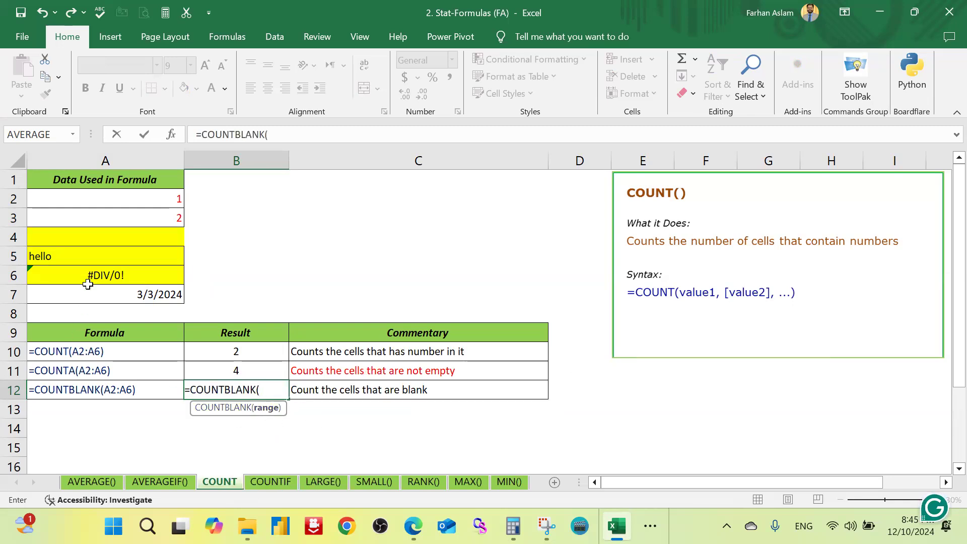
drag(133, 197, 136, 286)
text())
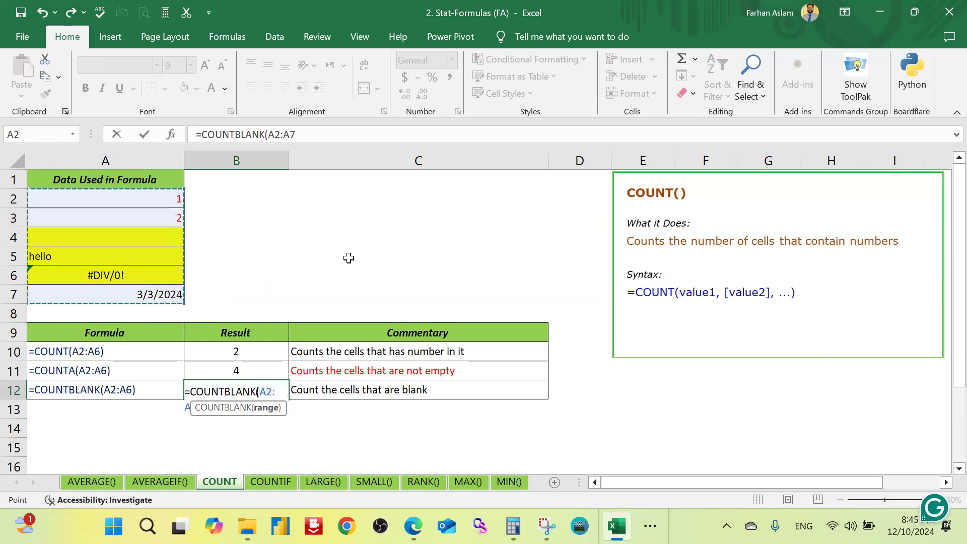
key(Return)
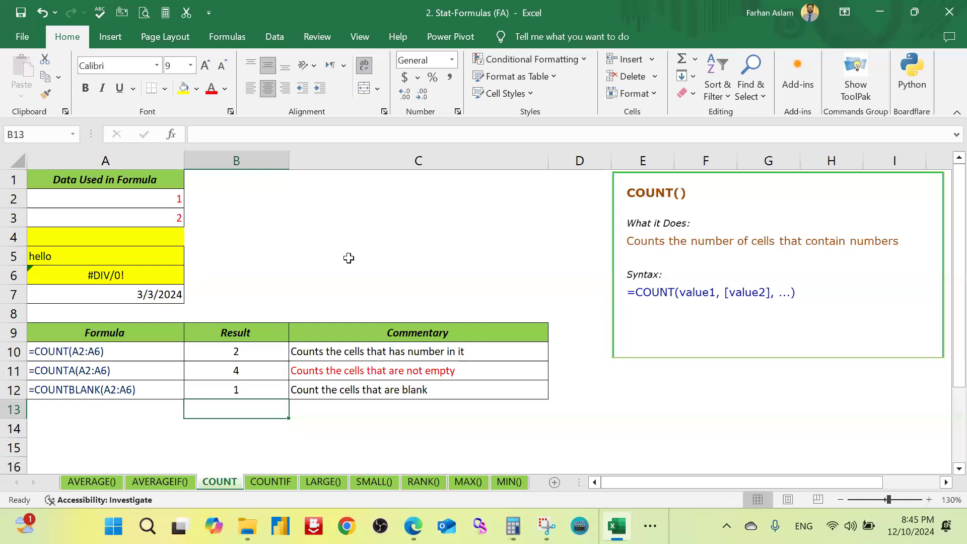
Step: Review the COUNTBLANK formula in B12 and fill the blank cell A4 with dark red
click(270, 396)
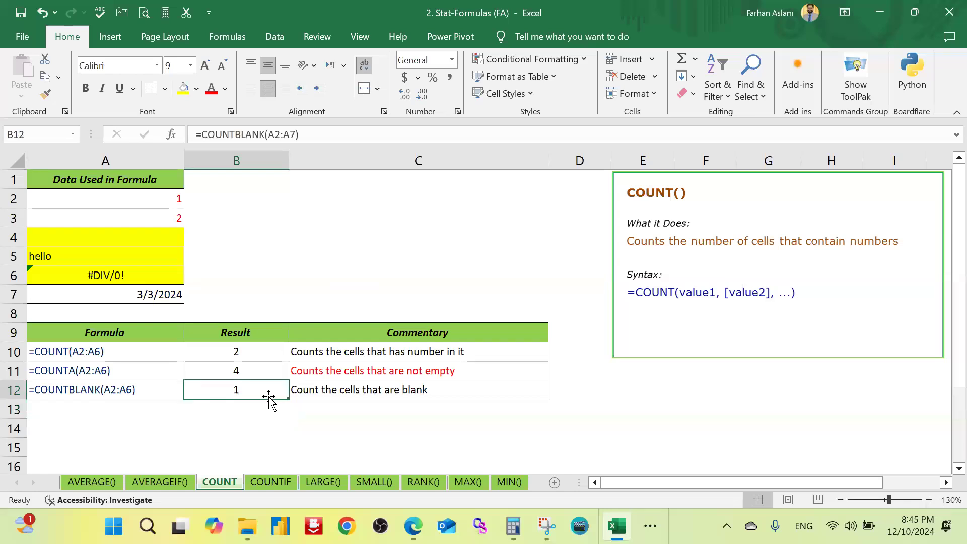
click(120, 238)
click(196, 89)
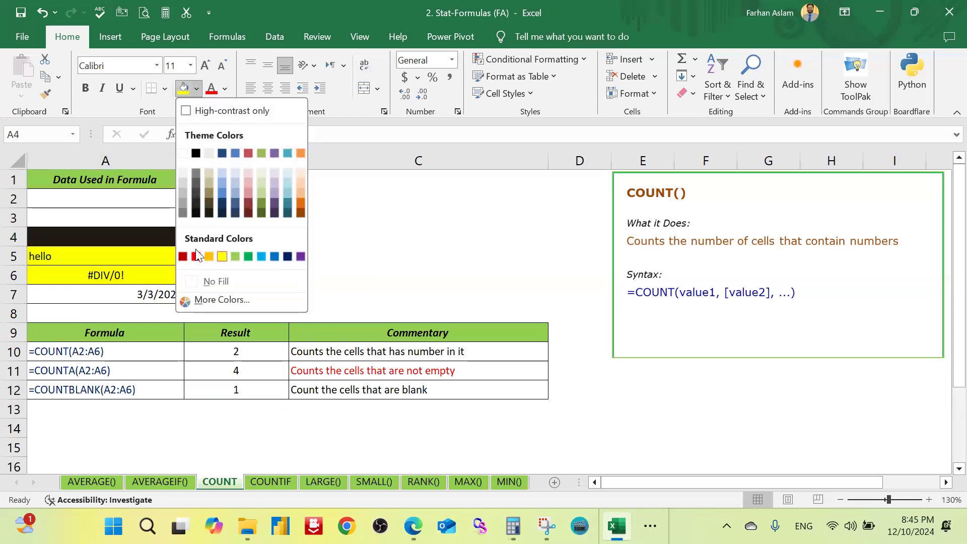
click(182, 250)
click(295, 235)
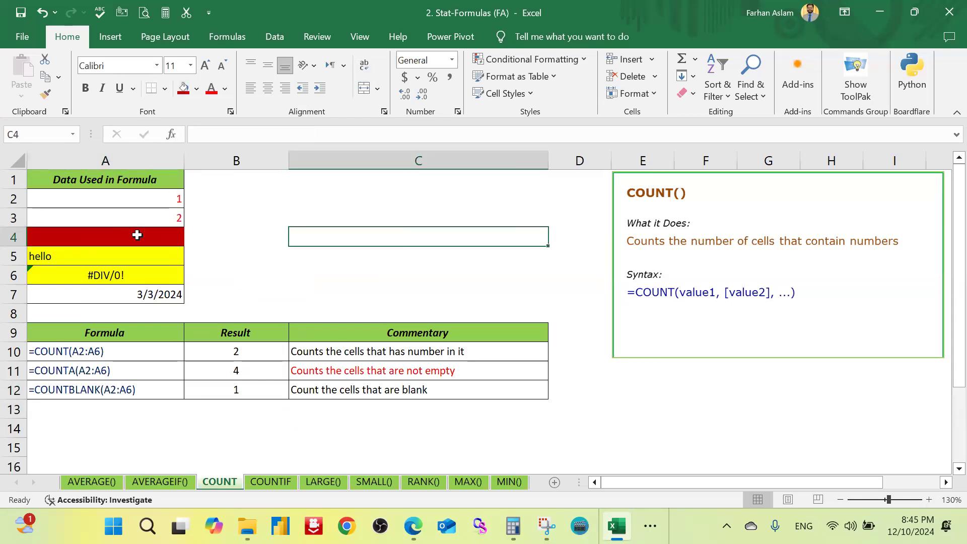
click(134, 234)
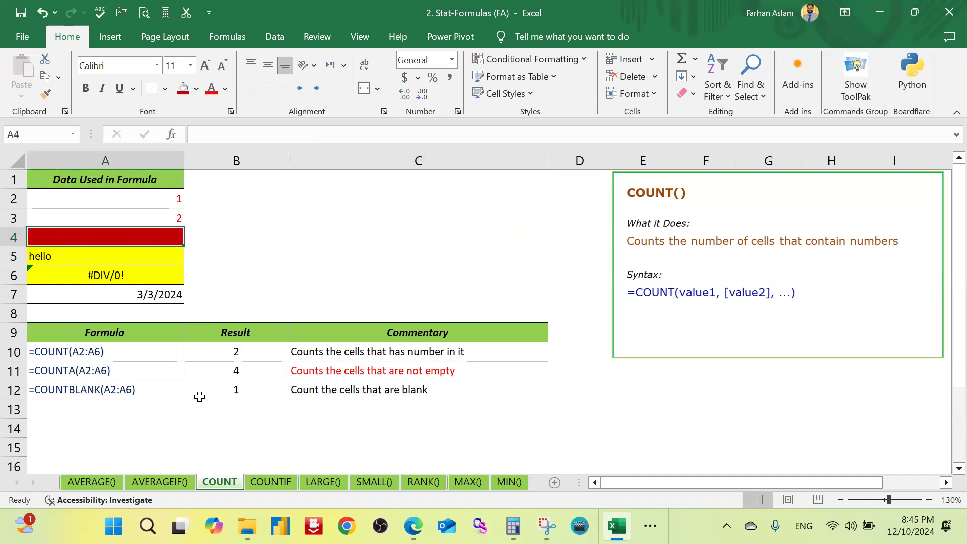
Step: On the COUNTIF sheet, enter =COUNTIF(B3:B6,">10") in B9 to count the quantities greater than 10
click(288, 482)
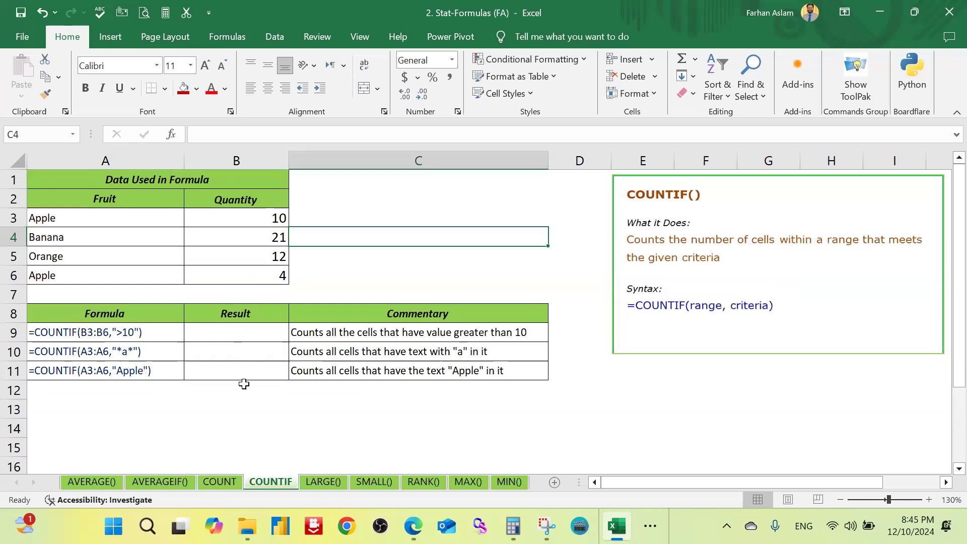
click(256, 334)
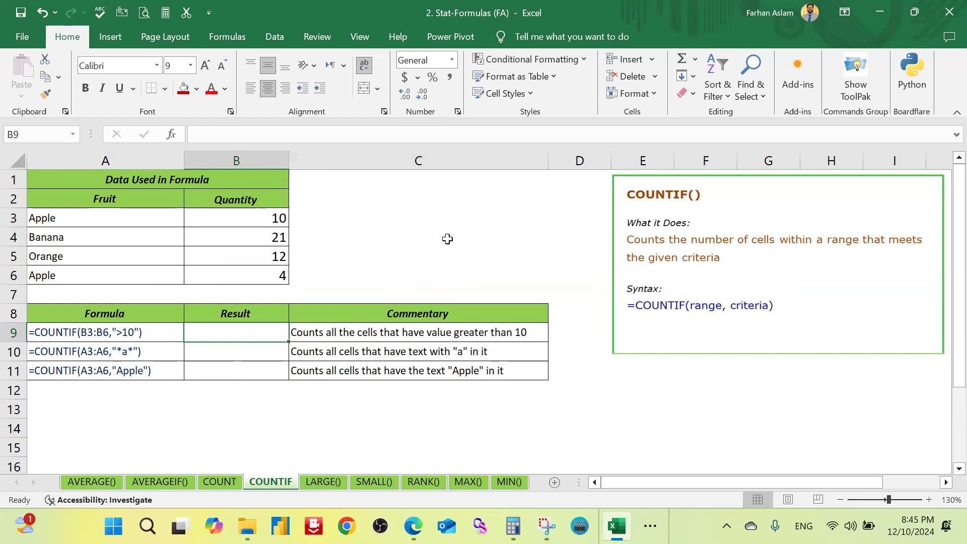
text(=c)
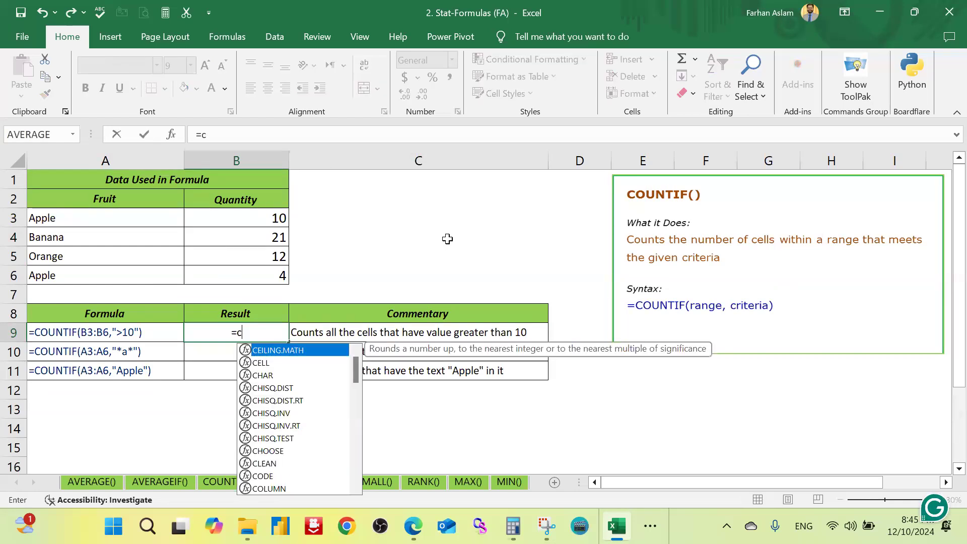
text(ound)
key(BackSpace)
text(tif)
key(Tab)
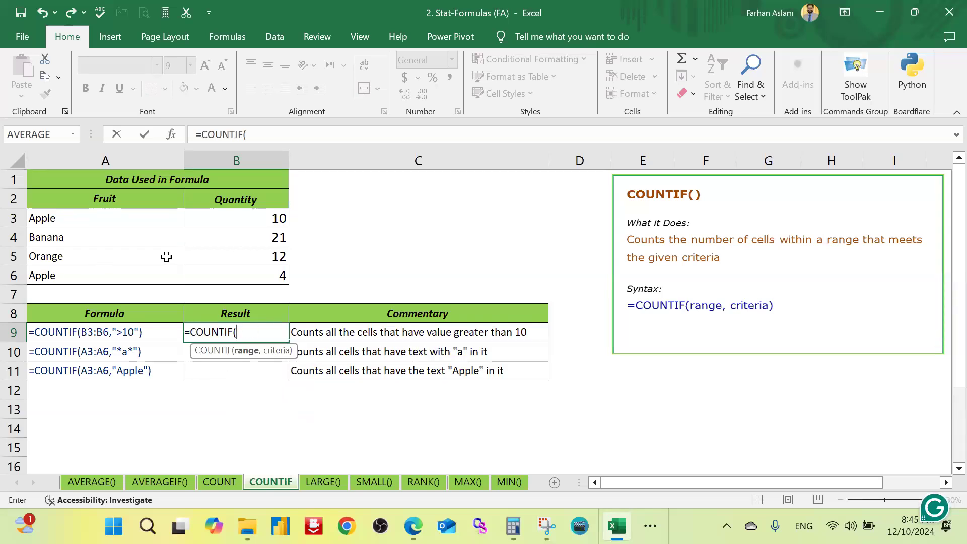
drag(256, 217, 282, 274)
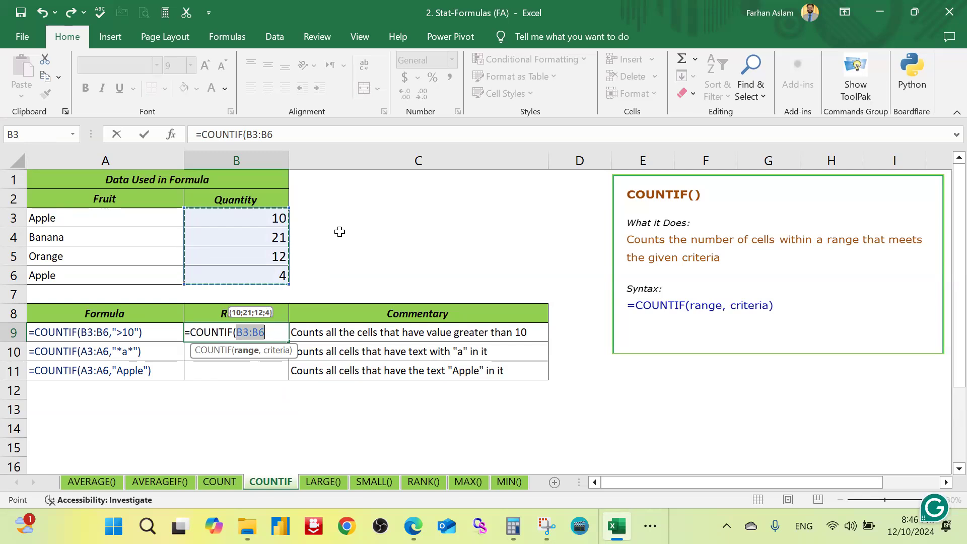
text(,)
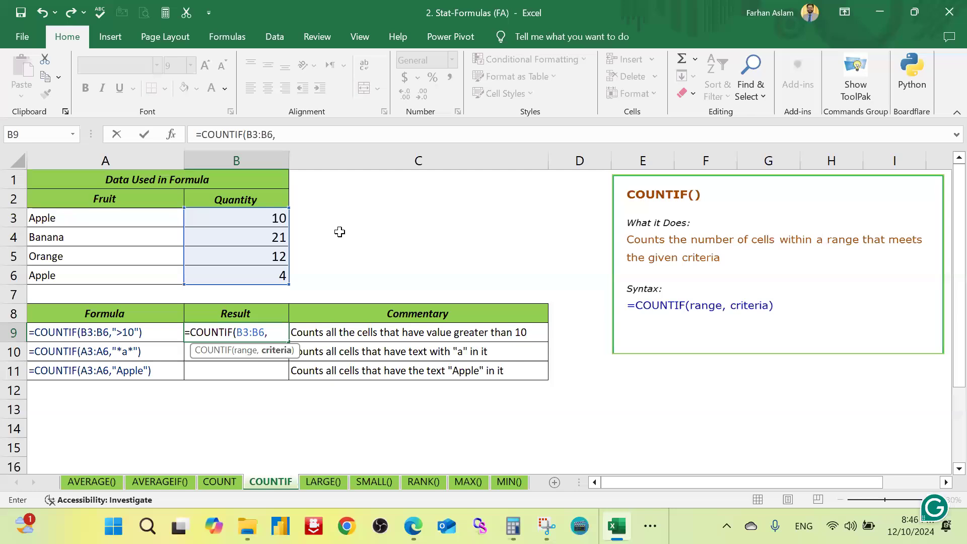
text(">1)
text(0)
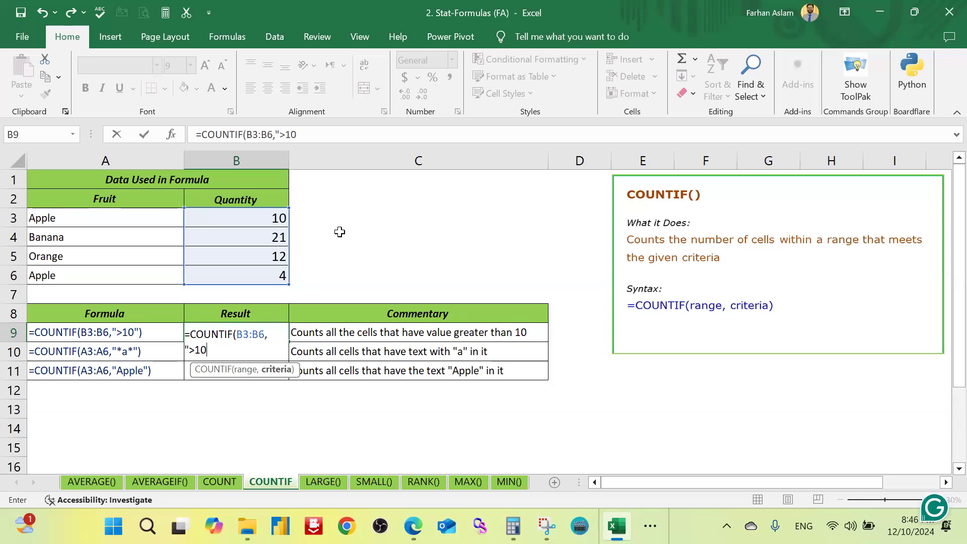
text("))
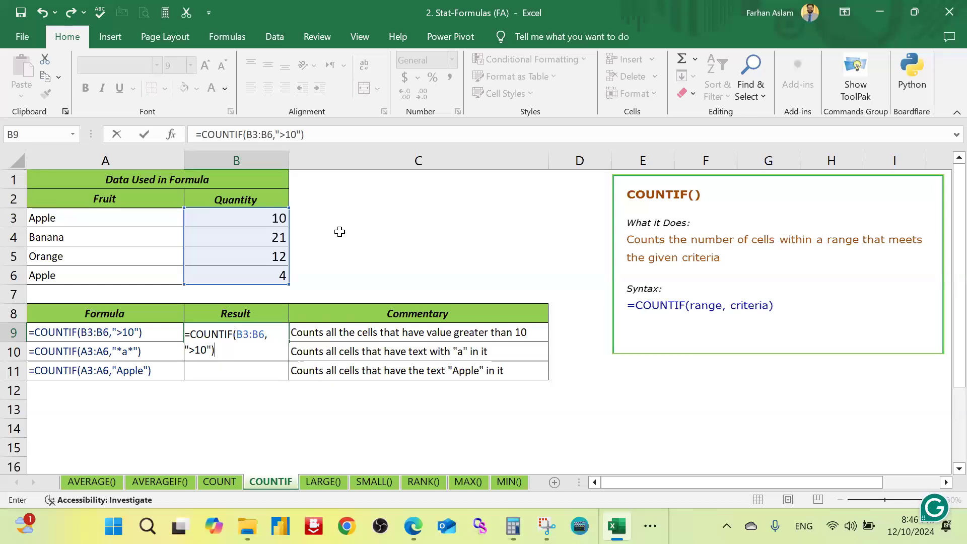
key(Return)
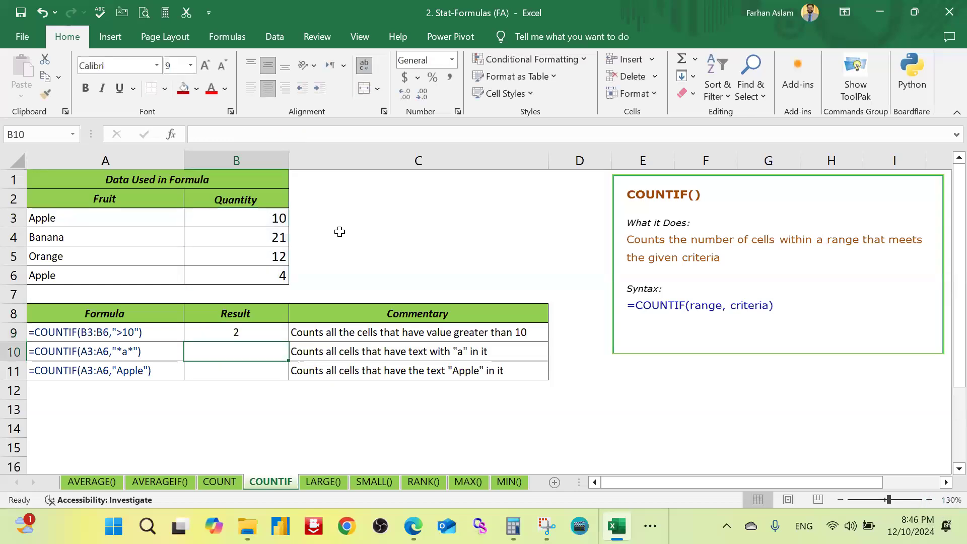
Step: Examine the range and criterion of the COUNTIF formula in B9 against the quantities in B3:B6
double_click(249, 328)
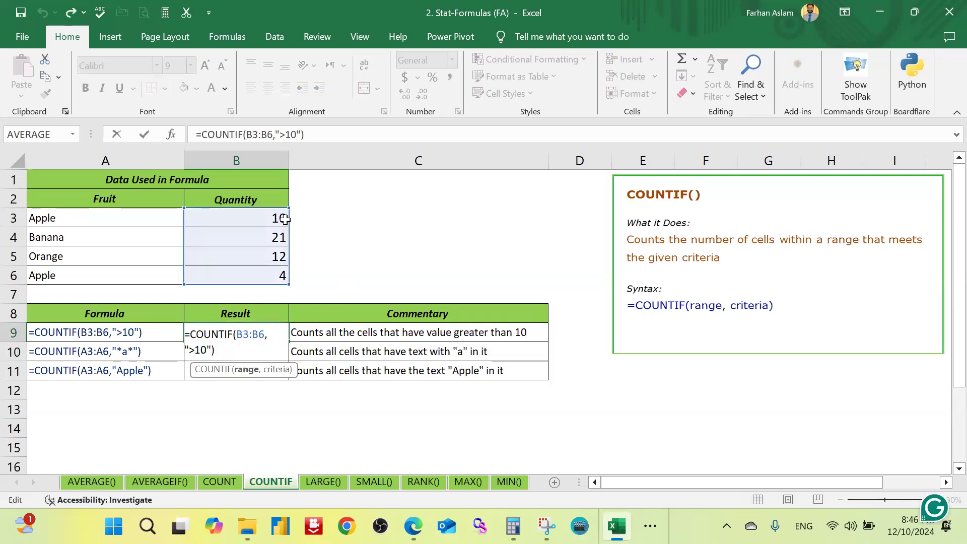
click(216, 351)
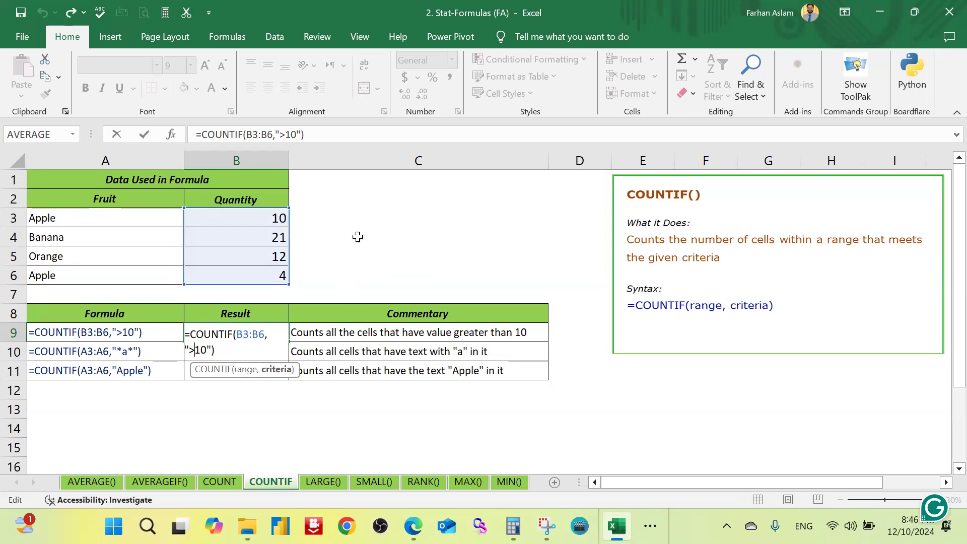
key(ctrl+Return)
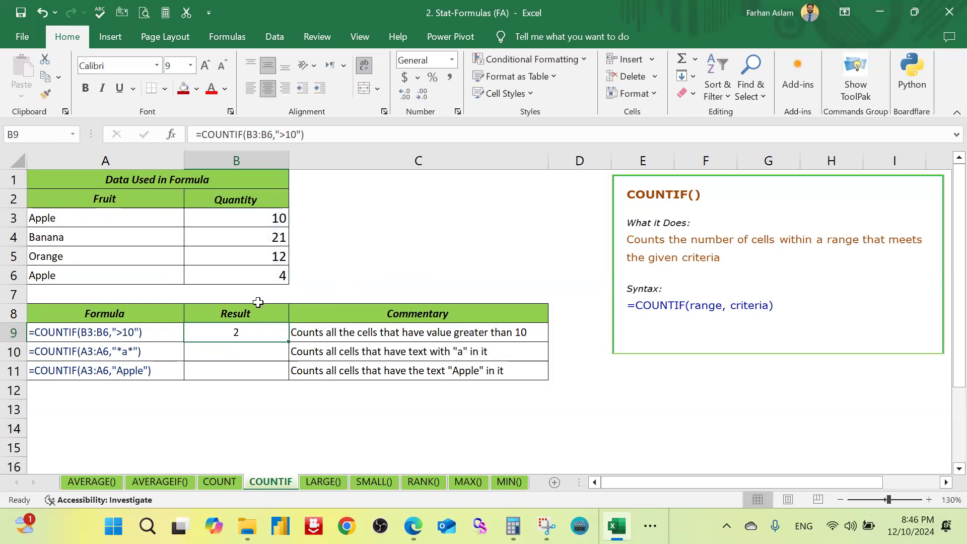
drag(274, 218, 278, 276)
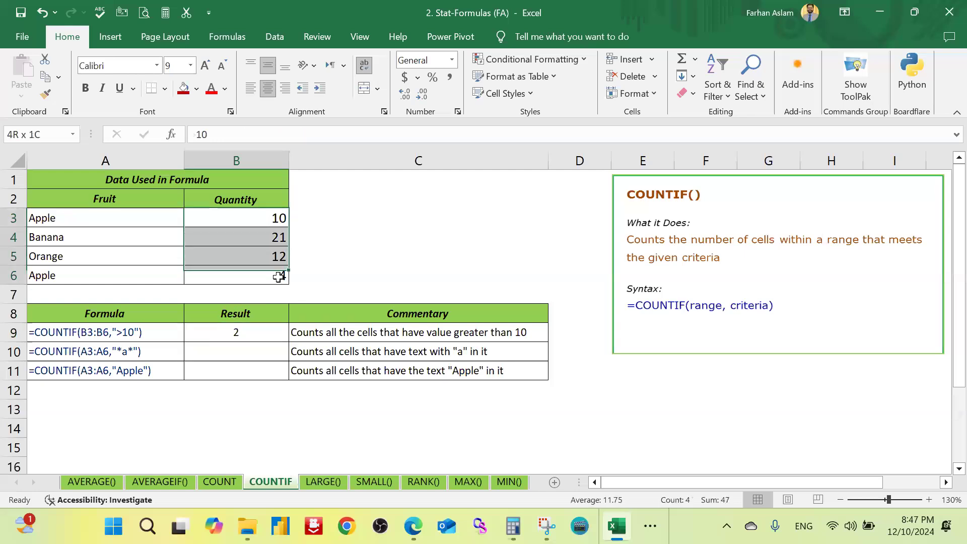
click(249, 332)
Step: Highlight the matching quantities in B4:B5 with a yellow fill and recheck the formula in B9
drag(269, 243, 272, 256)
click(197, 90)
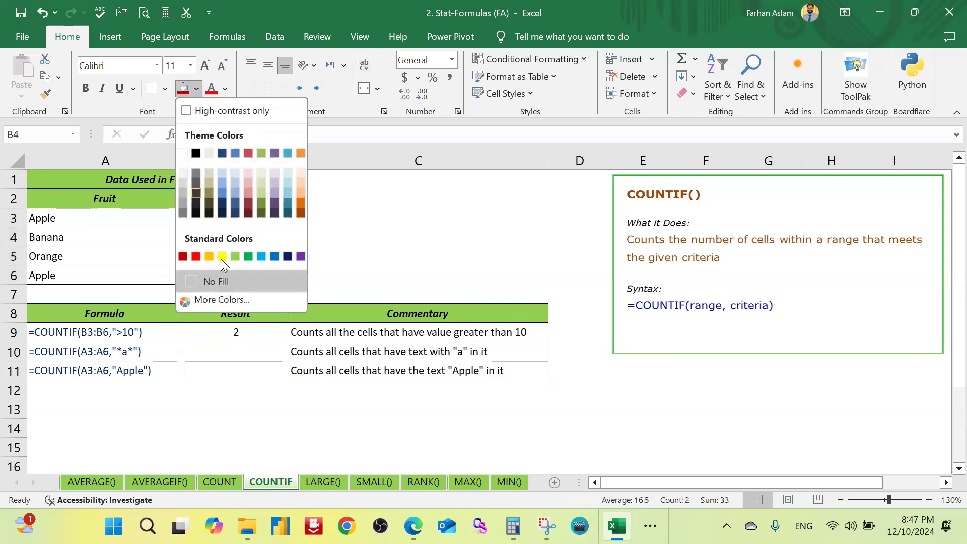
click(225, 256)
click(292, 238)
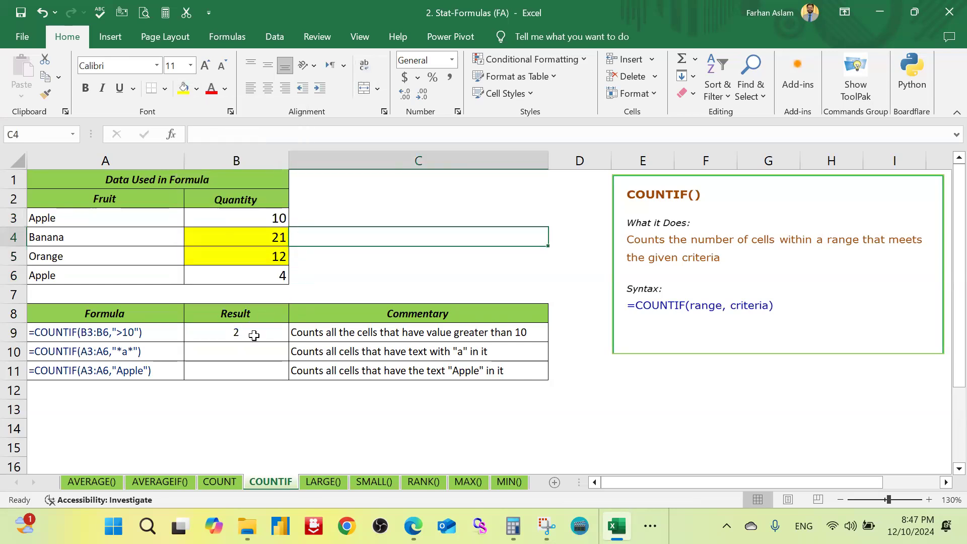
click(252, 333)
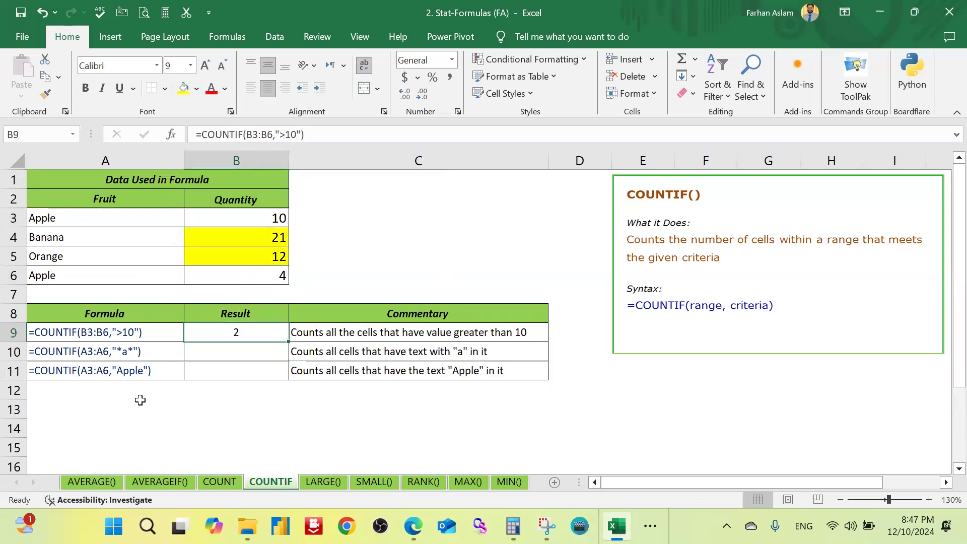
Step: Examine the sample COUNTIF formulas in A10:A11 that use the text criteria "*a*" and "Apple"
click(135, 370)
double_click(130, 372)
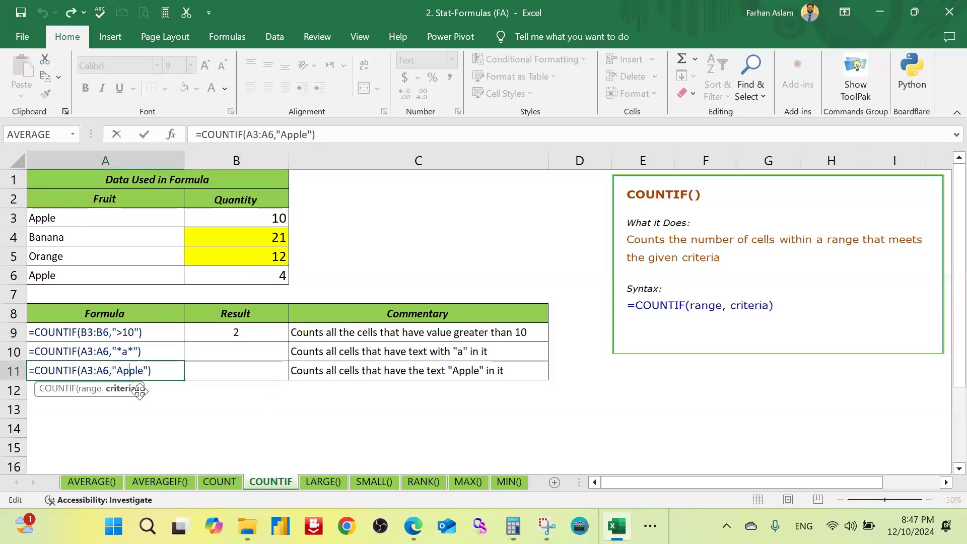
click(129, 351)
click(133, 371)
click(278, 431)
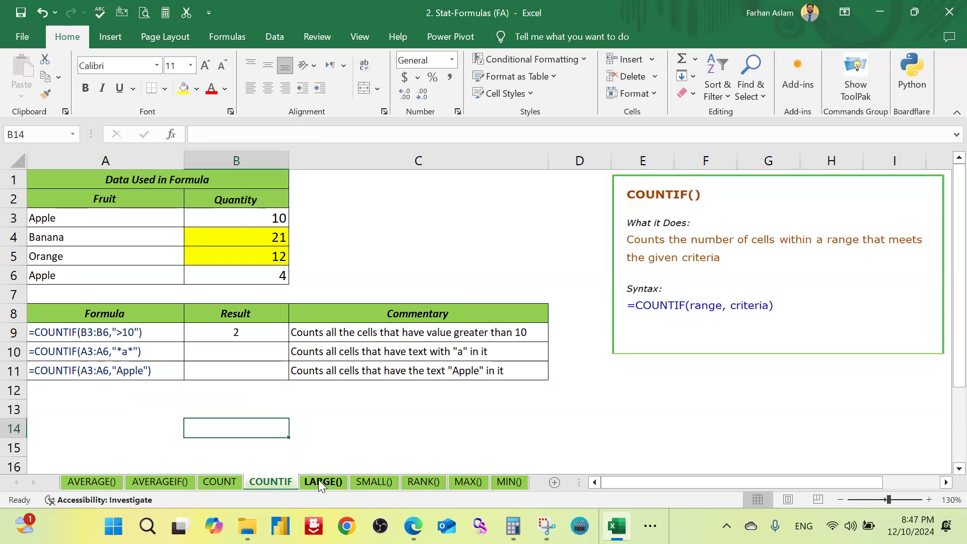
Step: Compare the LARGE() and SMALL() sheets, and review the data range A2:A7 on the LARGE() sheet
click(320, 480)
click(304, 257)
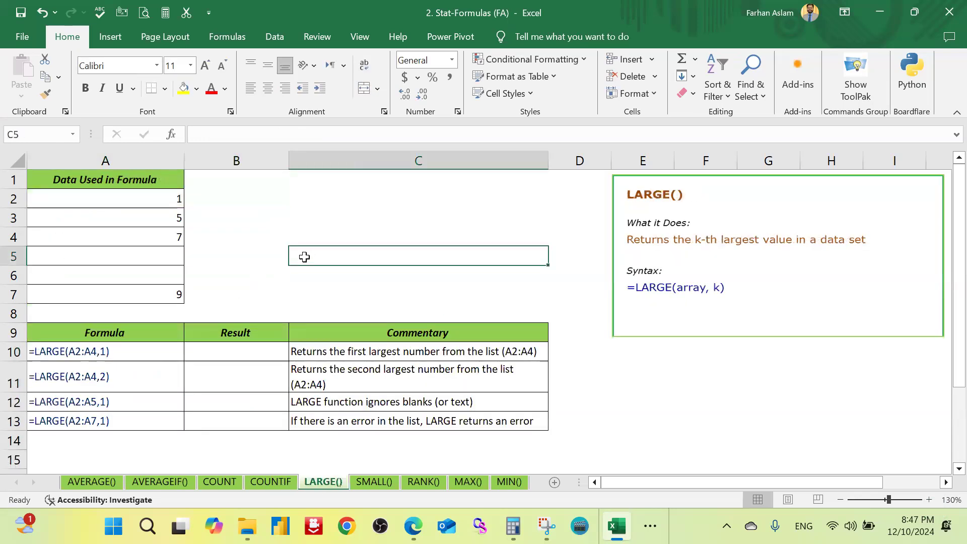
click(277, 220)
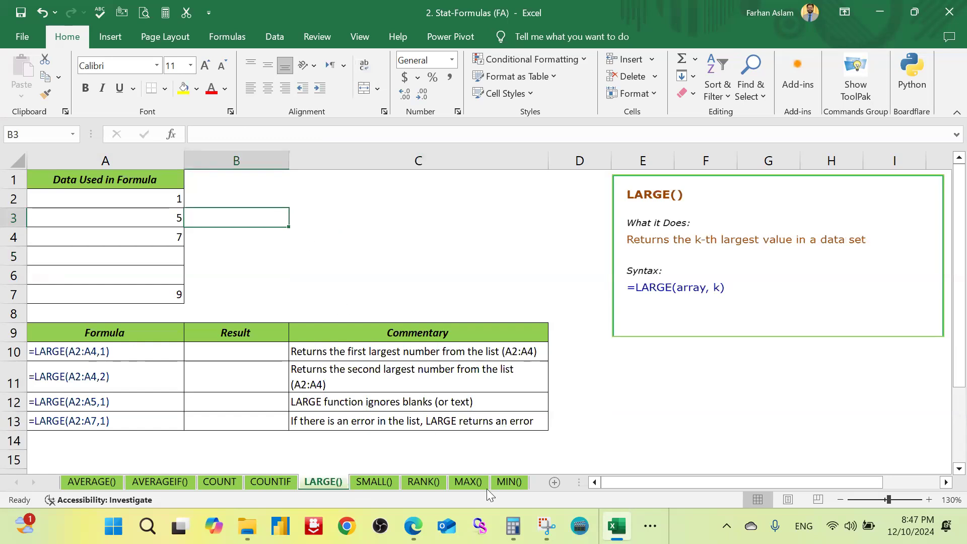
click(385, 485)
click(320, 480)
click(368, 483)
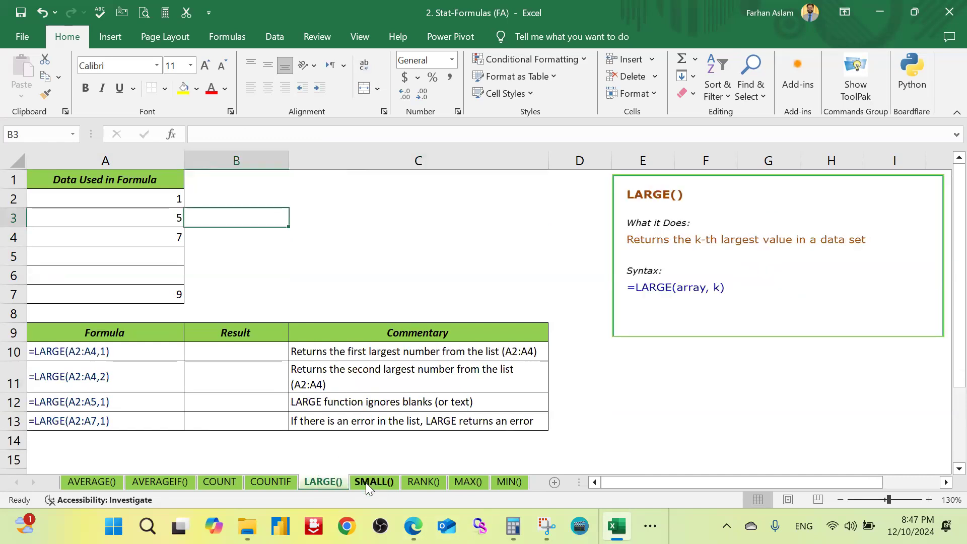
click(329, 482)
click(410, 255)
drag(167, 201, 167, 293)
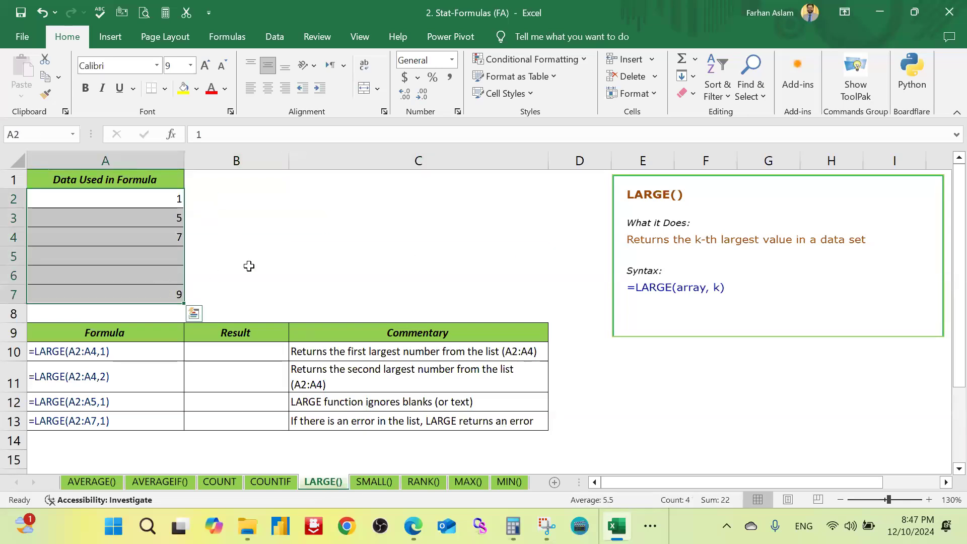
click(239, 275)
Step: On the LARGE() sheet, enter =LARGE(A2:A7,1) in B10 and color the result's font red
click(233, 353)
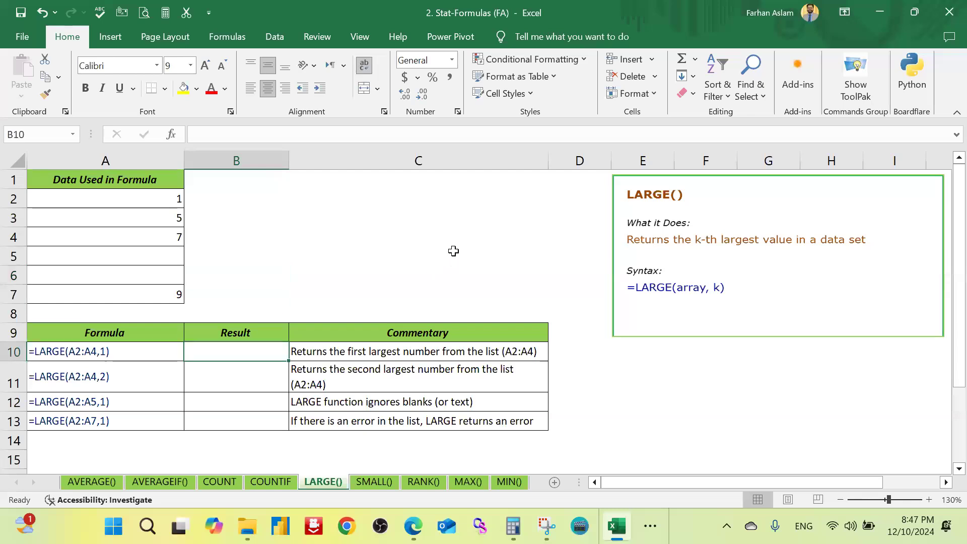
text(=large)
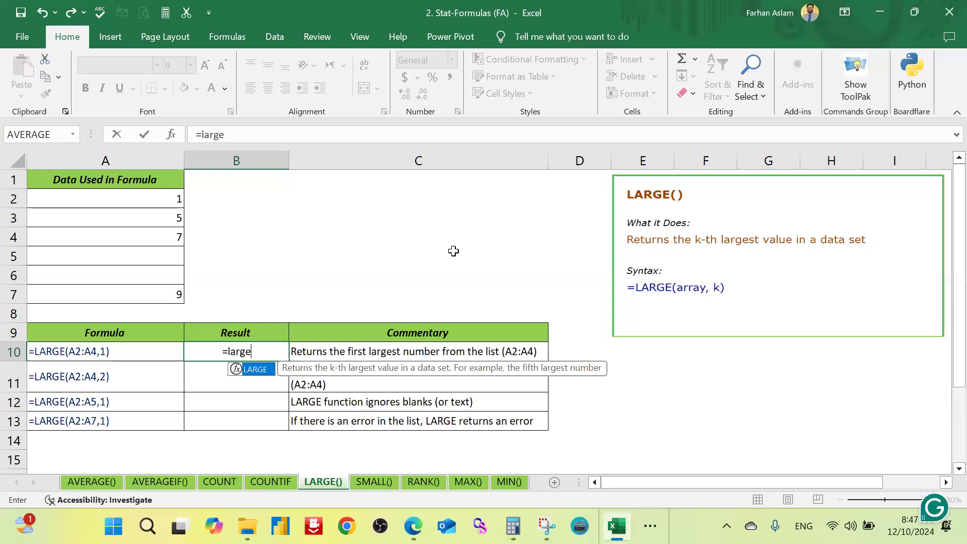
key(Tab)
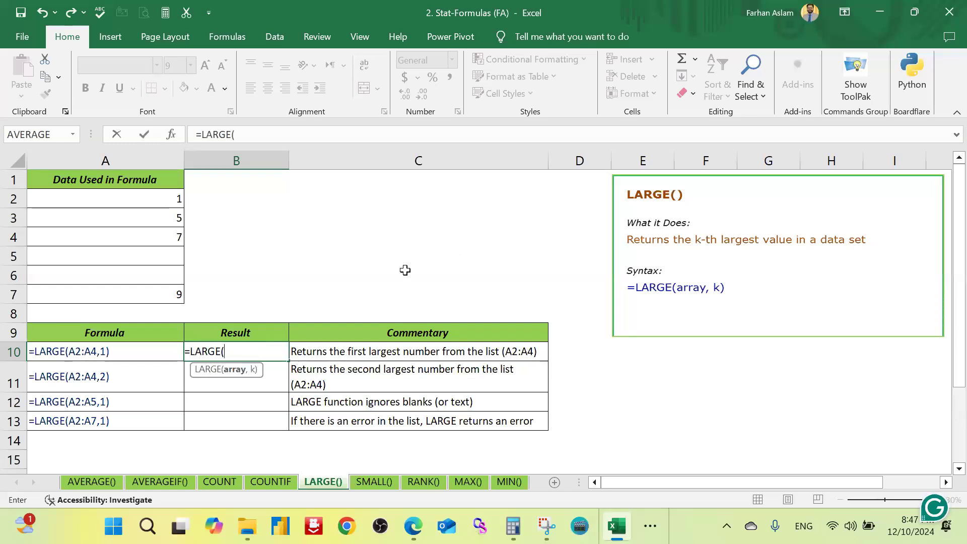
drag(165, 199, 182, 286)
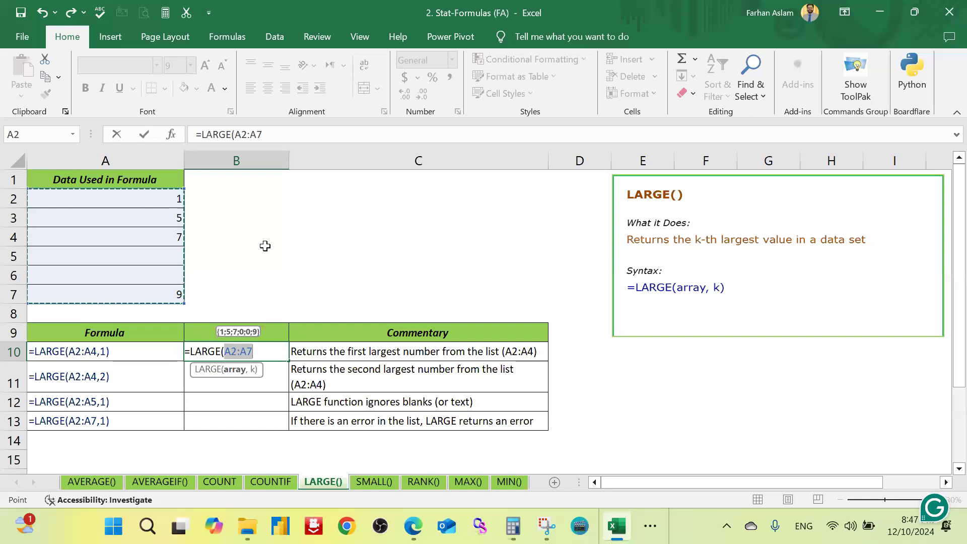
text(,)
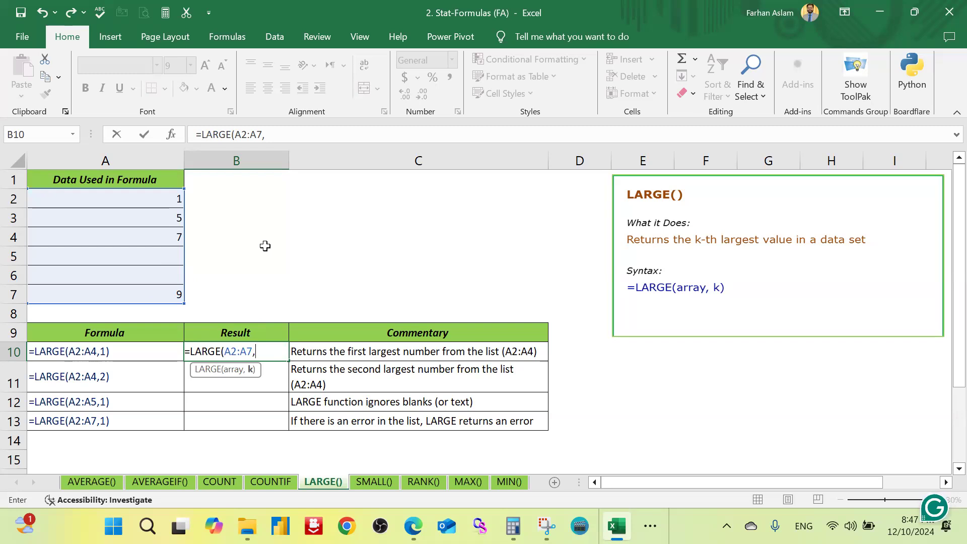
text(1))
key(ctrl+Return)
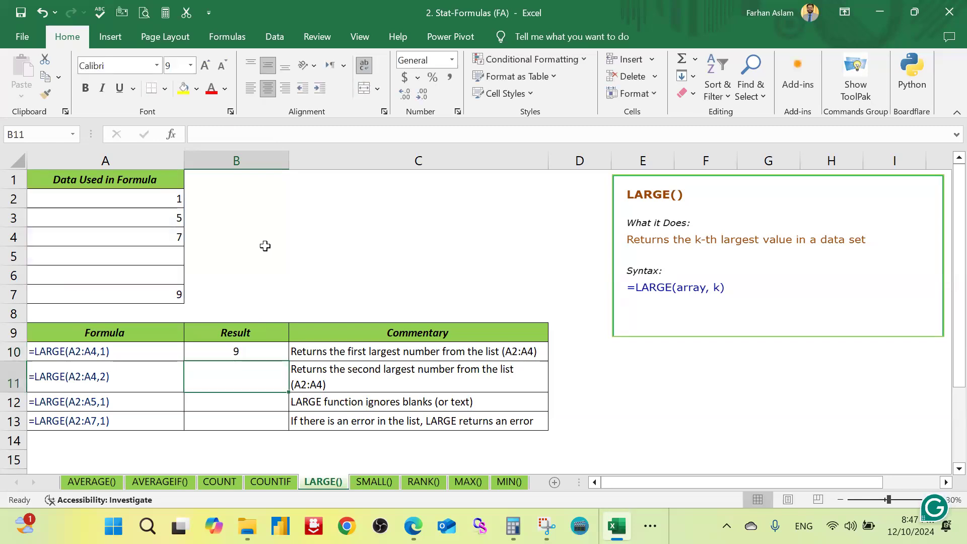
click(212, 89)
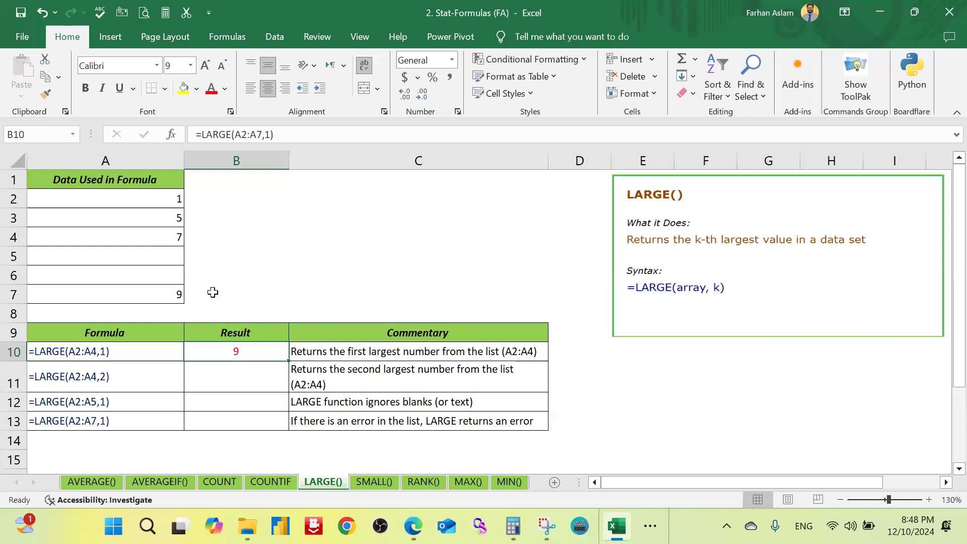
Step: Enter =LARGE(A2:A7,2) in B11 to return the second largest number of the list
click(264, 370)
text(=)
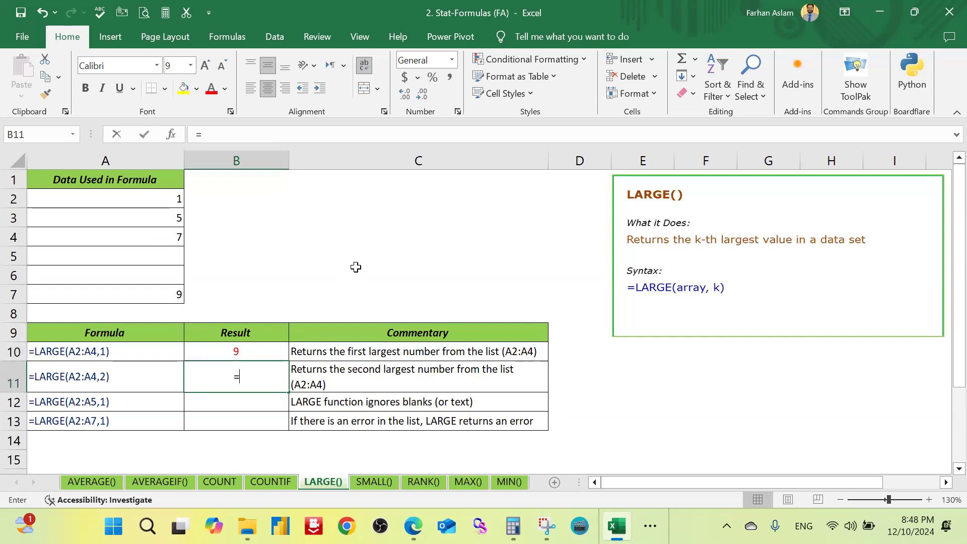
text(large)
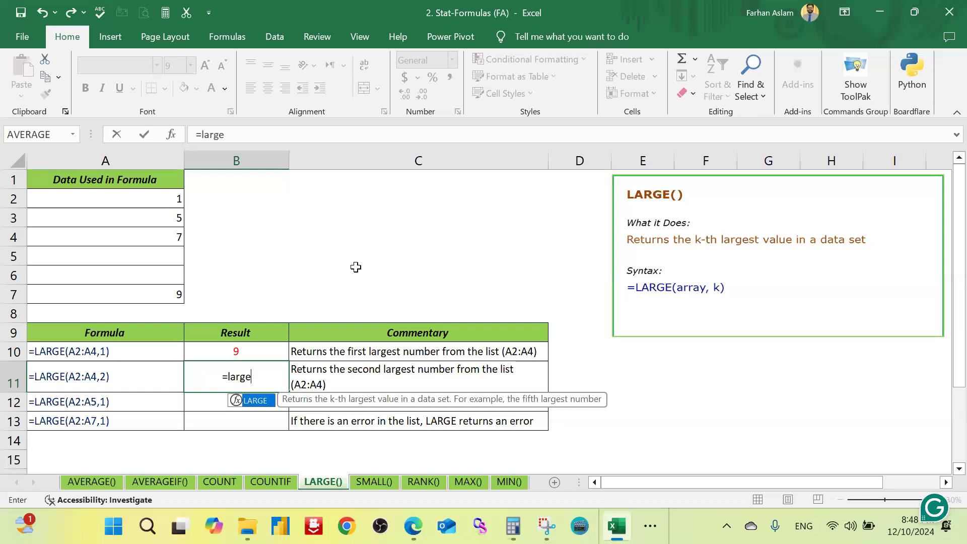
key(Tab)
drag(164, 199, 166, 294)
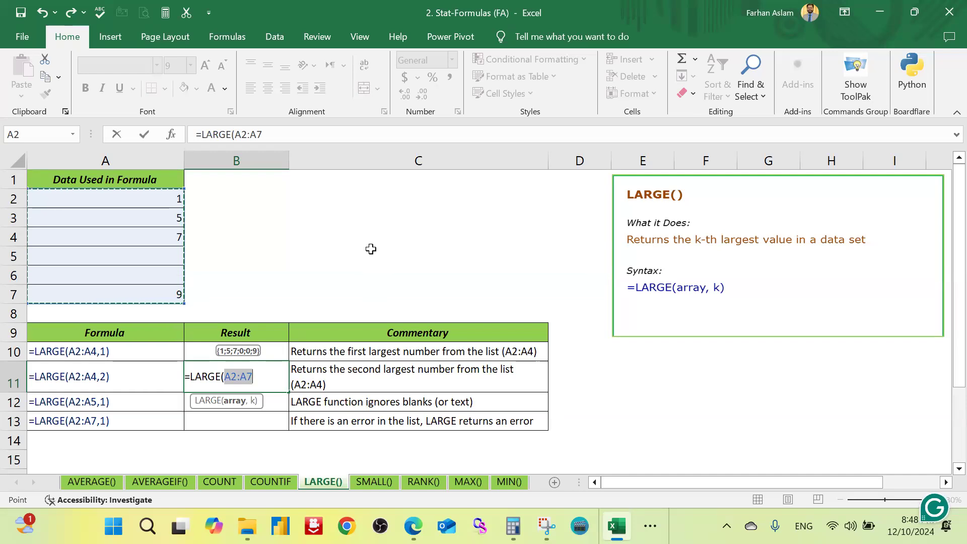
key(F2)
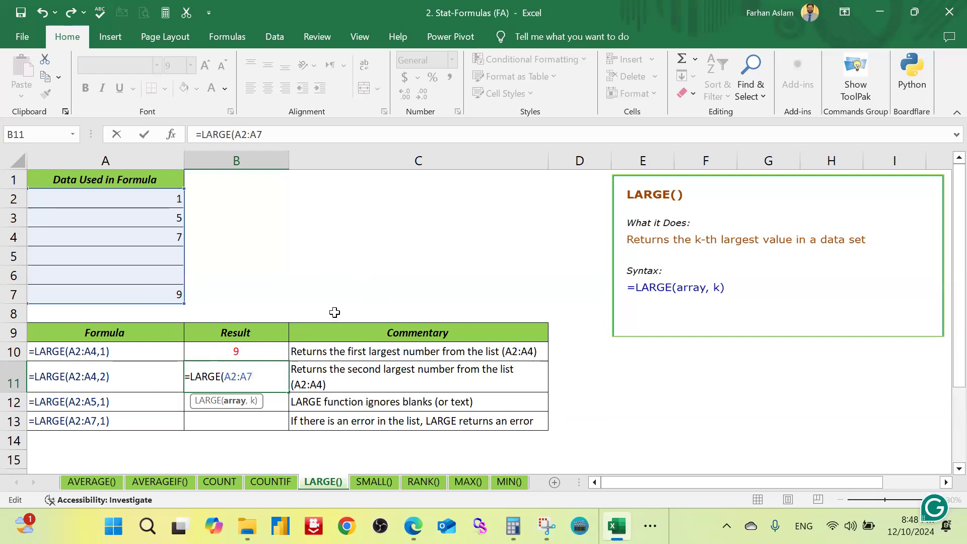
text(,)
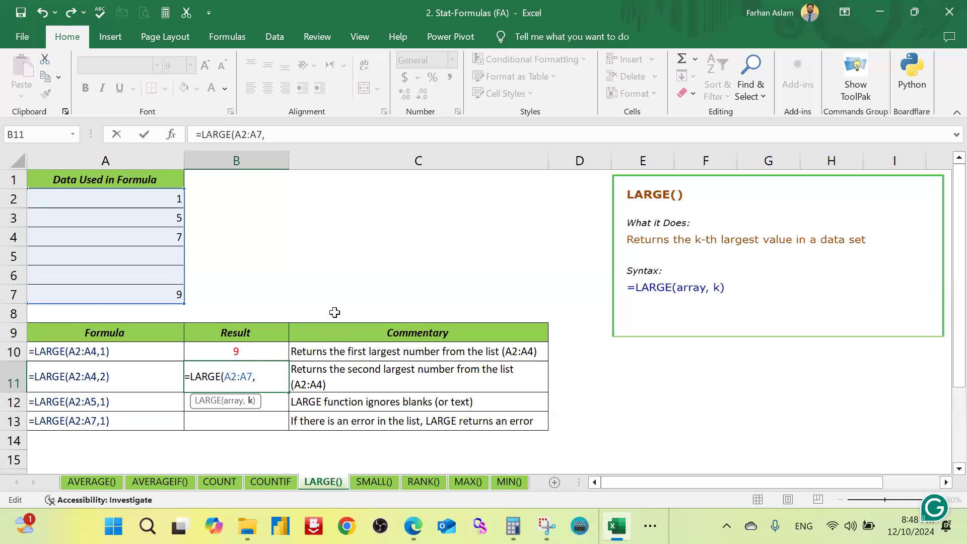
text(2)
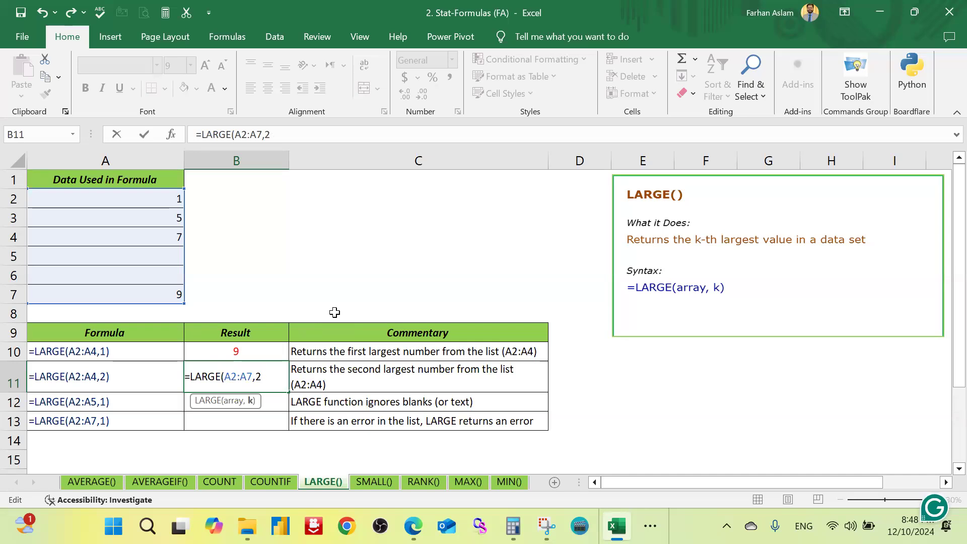
text())
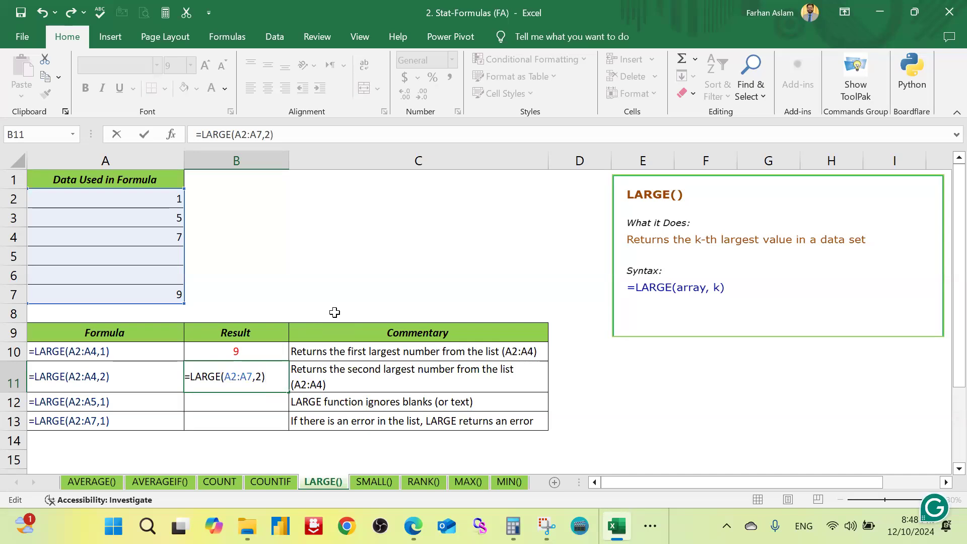
key(Return)
Step: Highlight the second largest number in A4 and its formula result in B11 with a yellow fill
click(250, 382)
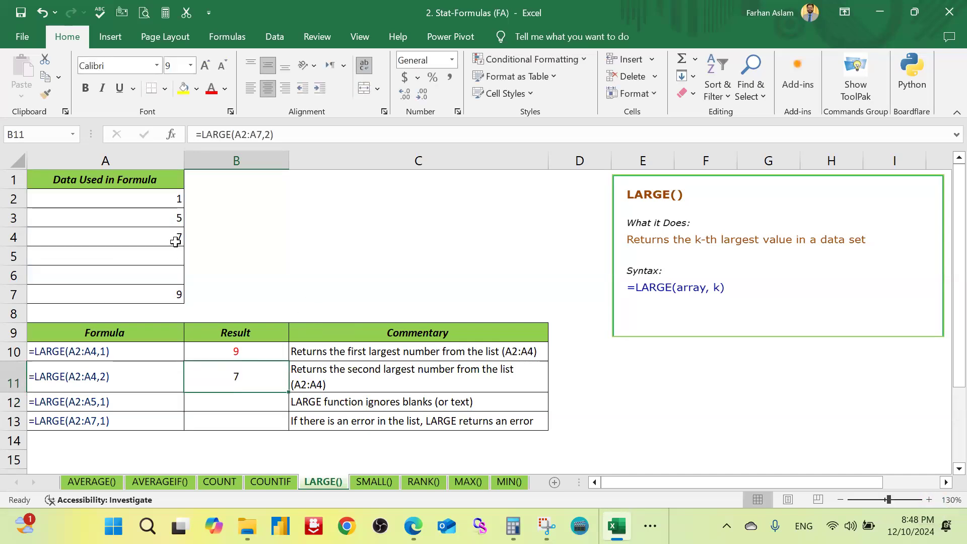
click(74, 237)
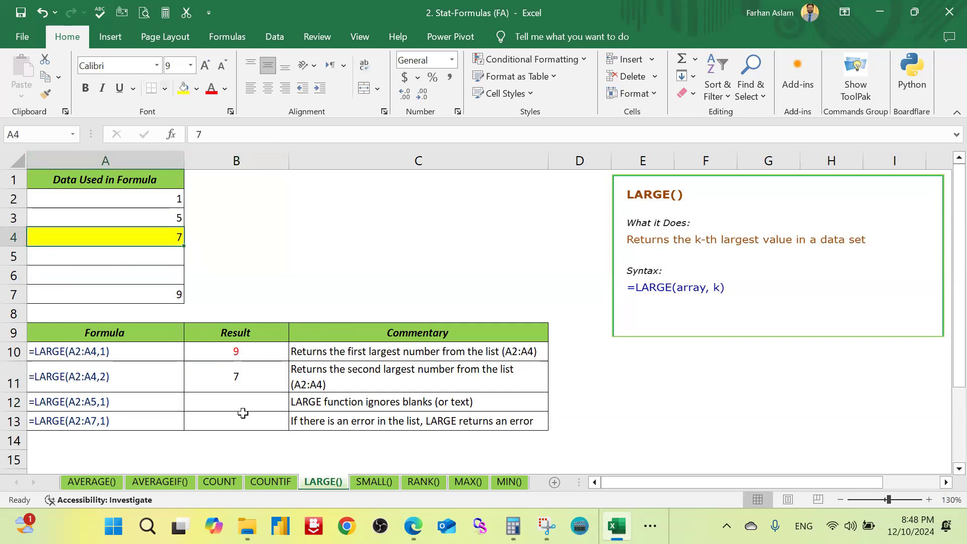
click(250, 387)
click(184, 88)
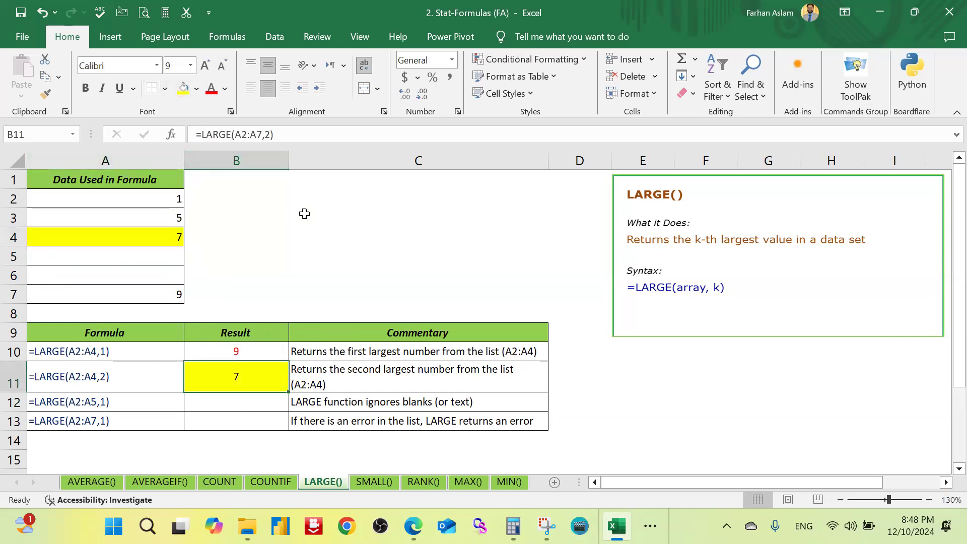
click(304, 215)
Step: On the SMALL() sheet, enter =SMALL(A2:A7,2) in B10 to return the second smallest number
click(371, 480)
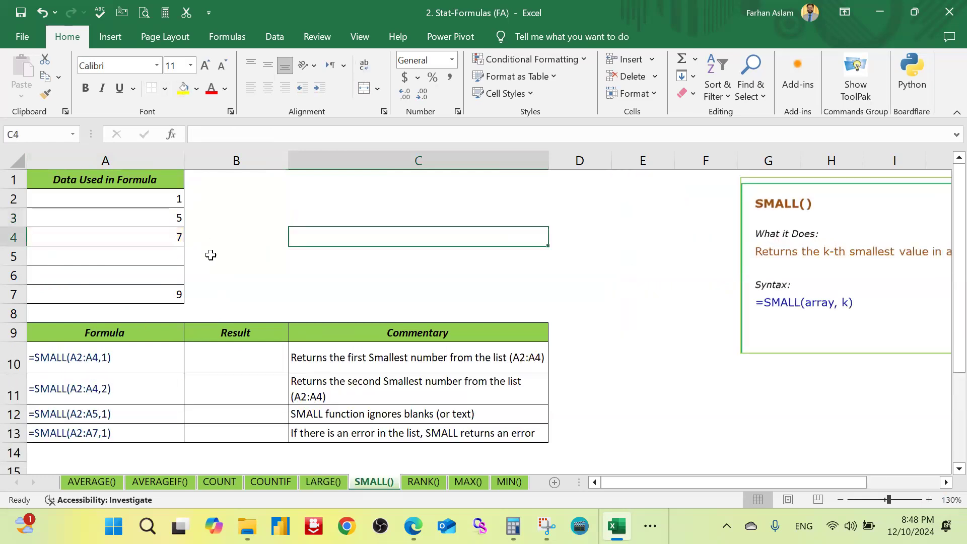
click(222, 255)
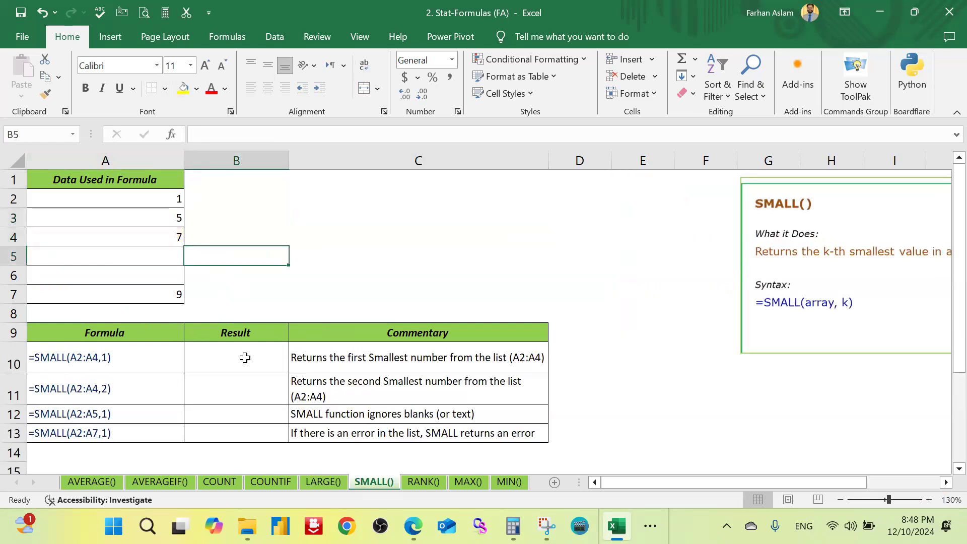
mouse_move(244, 358)
mouse_down()
mouse_move(247, 414)
mouse_move(245, 365)
mouse_up()
text(=)
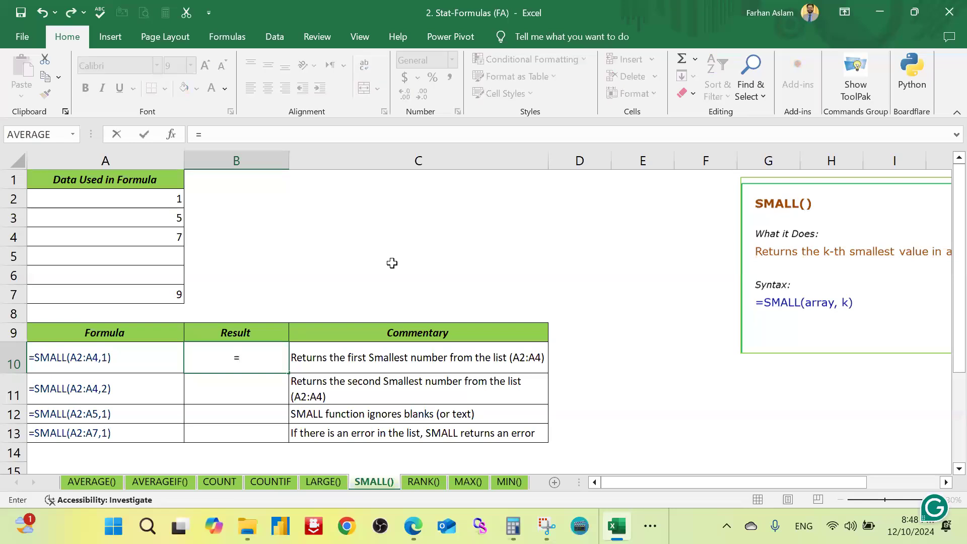
text(sma)
key(Tab)
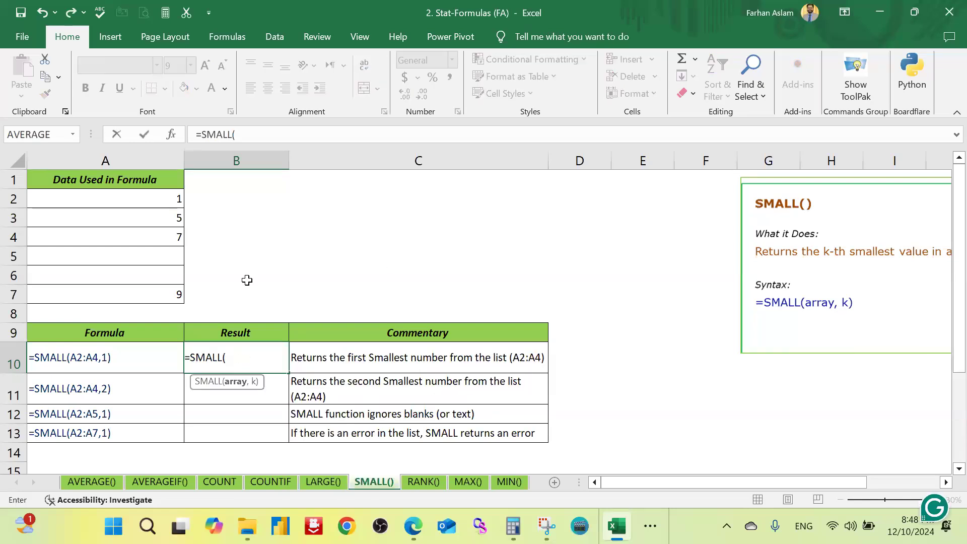
drag(112, 199, 113, 295)
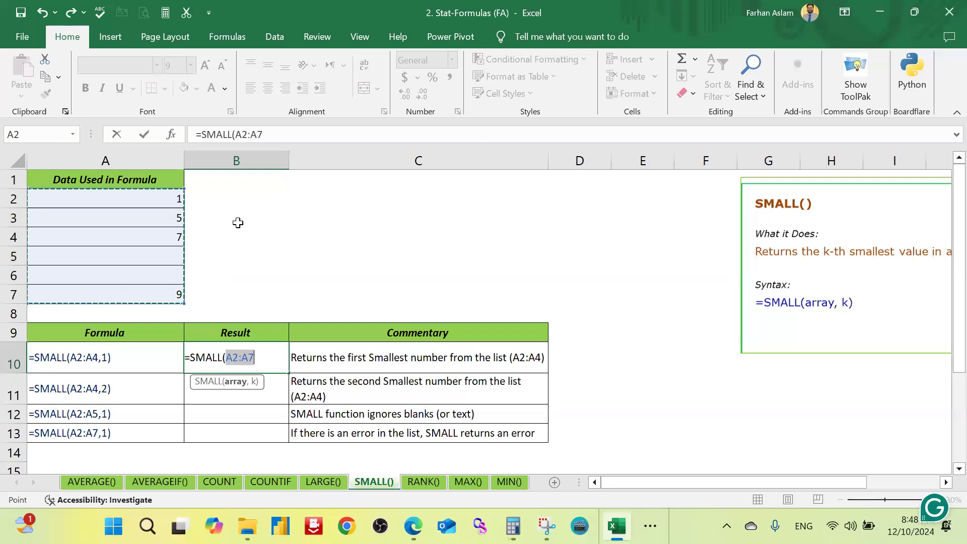
text(,)
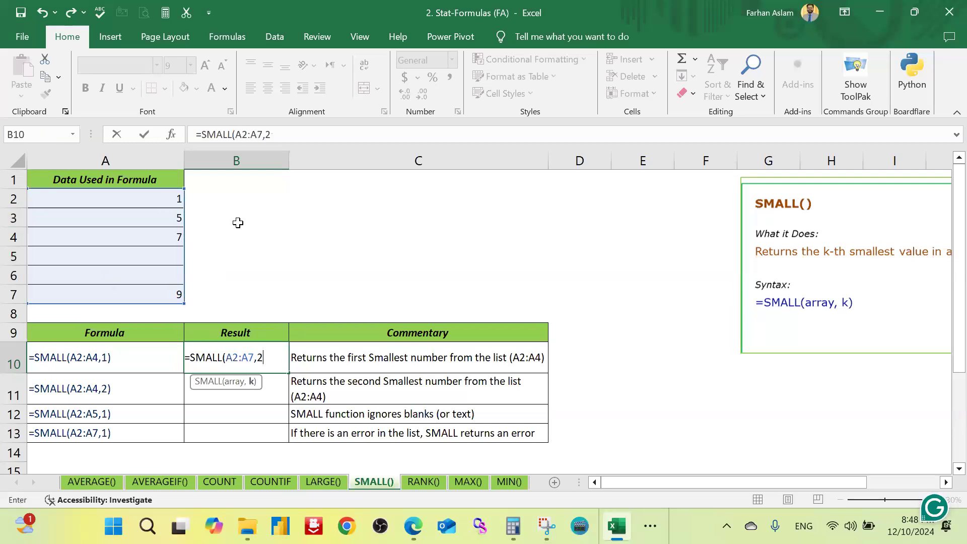
text(2))
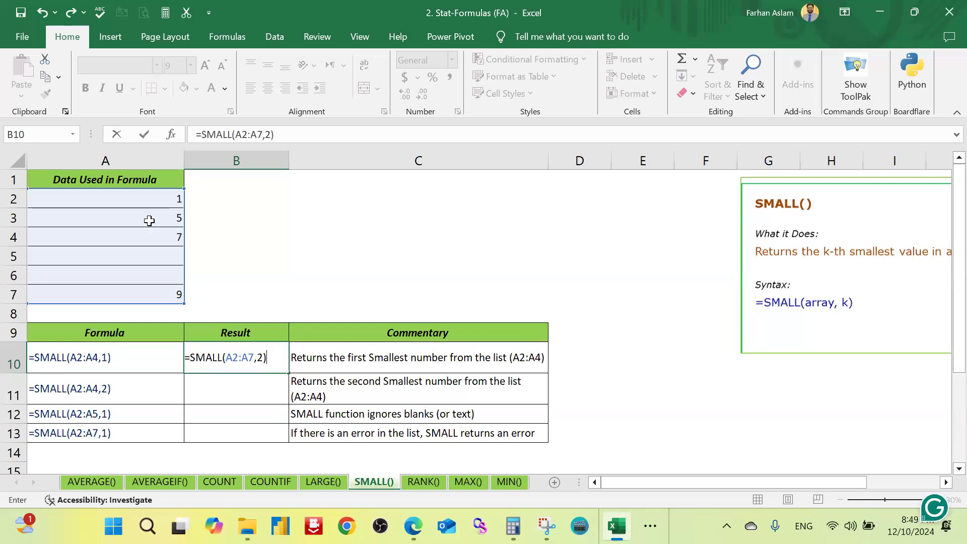
key(ctrl+Return)
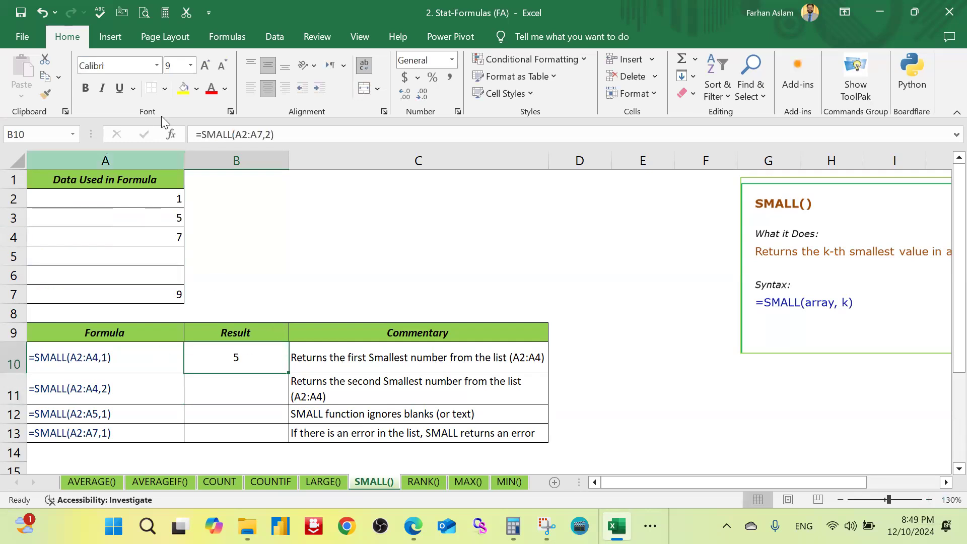
Step: Highlight the formula result in B10 and the matching data cell A3 with a yellow fill
click(184, 88)
click(153, 218)
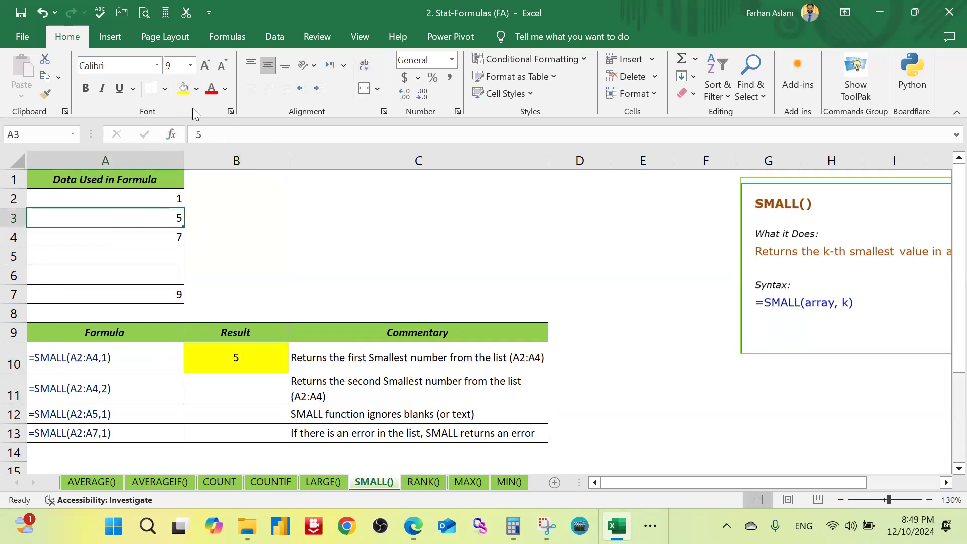
click(184, 88)
Step: Change the k argument of the SMALL formula in B10 to 1, making it =SMALL(A2:A7,1)
double_click(252, 355)
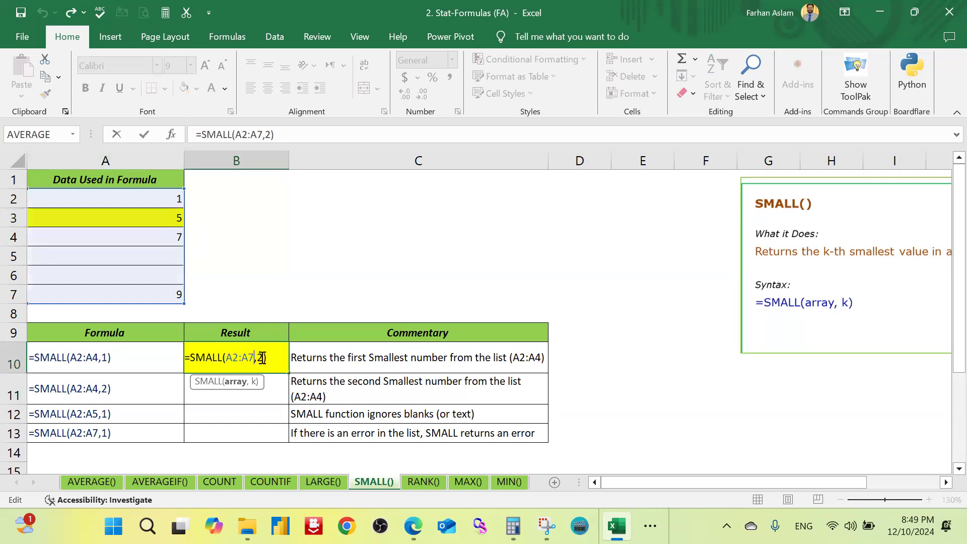
key(Right)
key(Delete)
text(1)
key(Return)
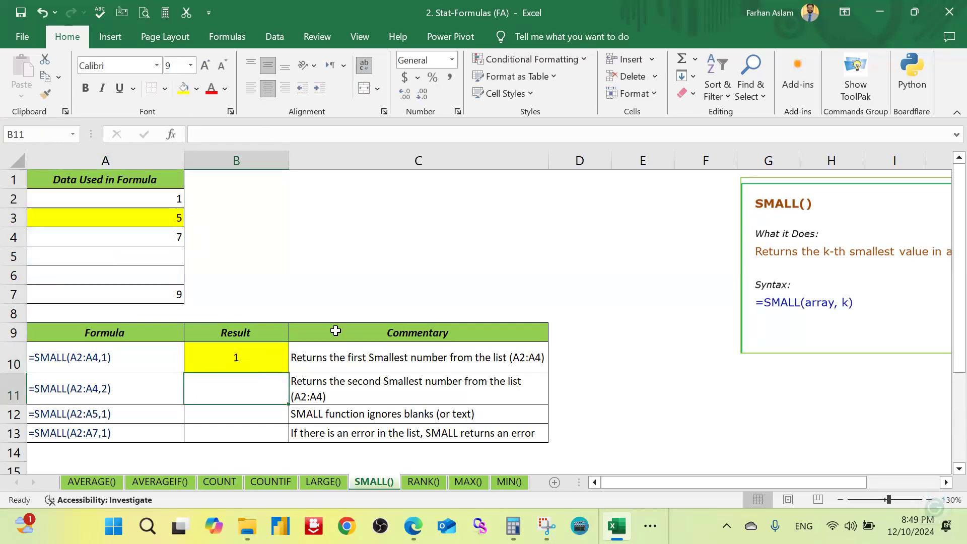
key(Up)
click(170, 198)
drag(160, 195, 169, 292)
click(161, 196)
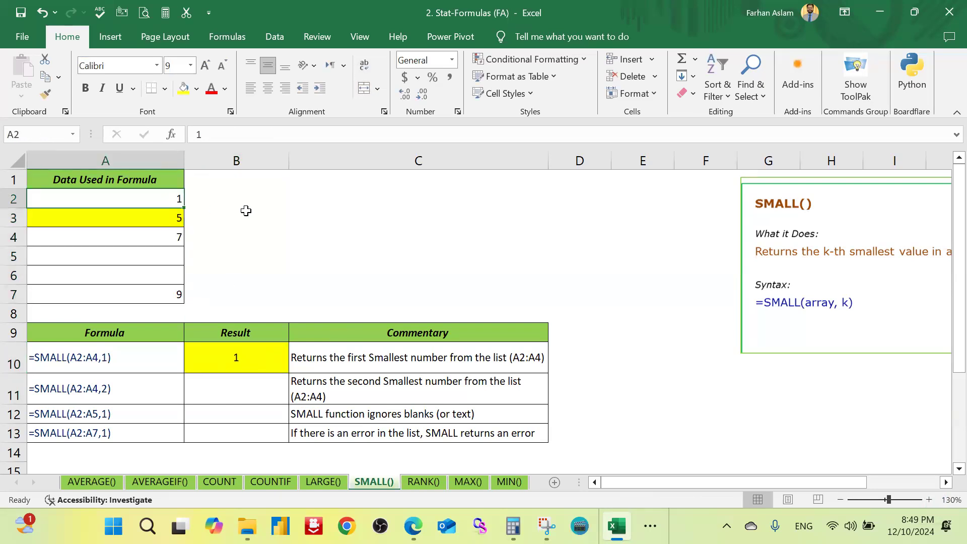
click(228, 236)
Step: Go to the RANK() sheet and clear the existing formula from result cell B8
click(422, 482)
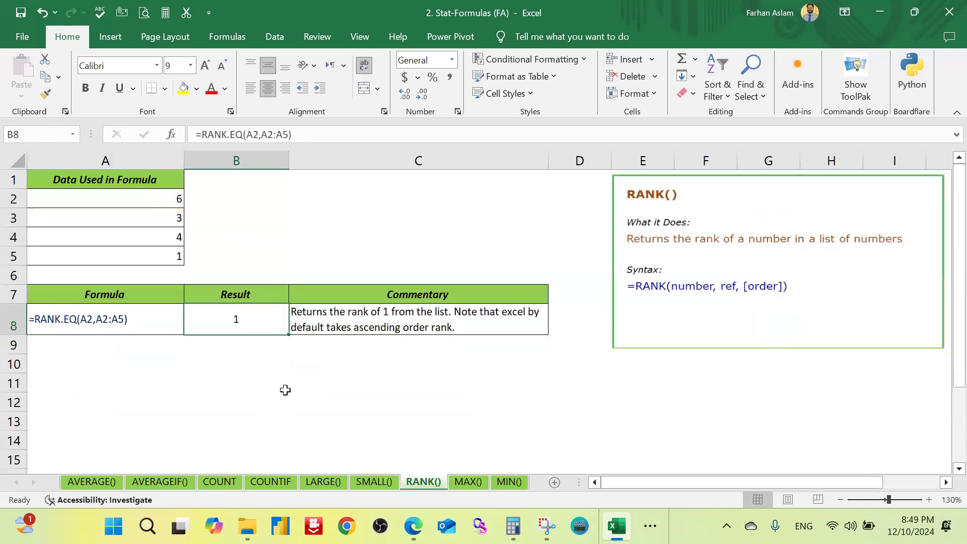
click(313, 386)
click(237, 325)
key(Delete)
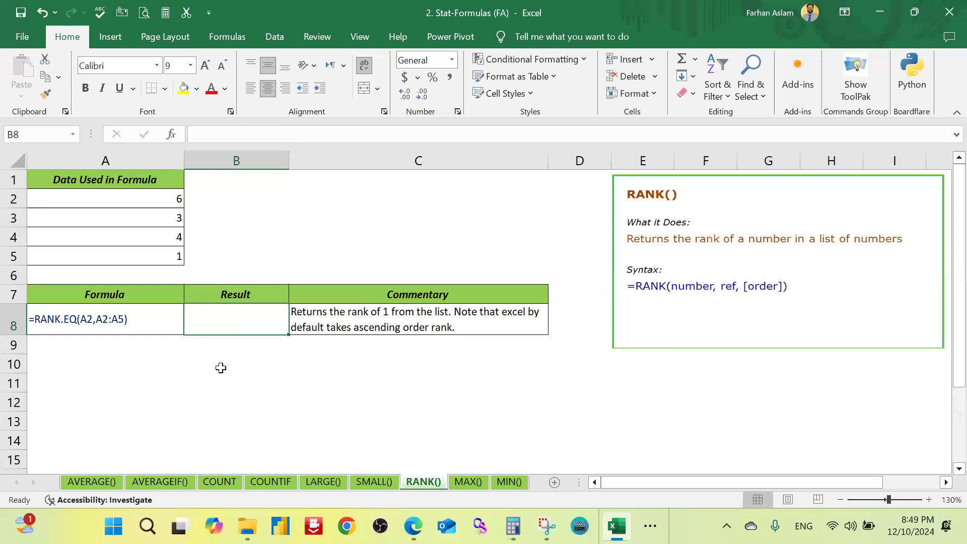
text(=)
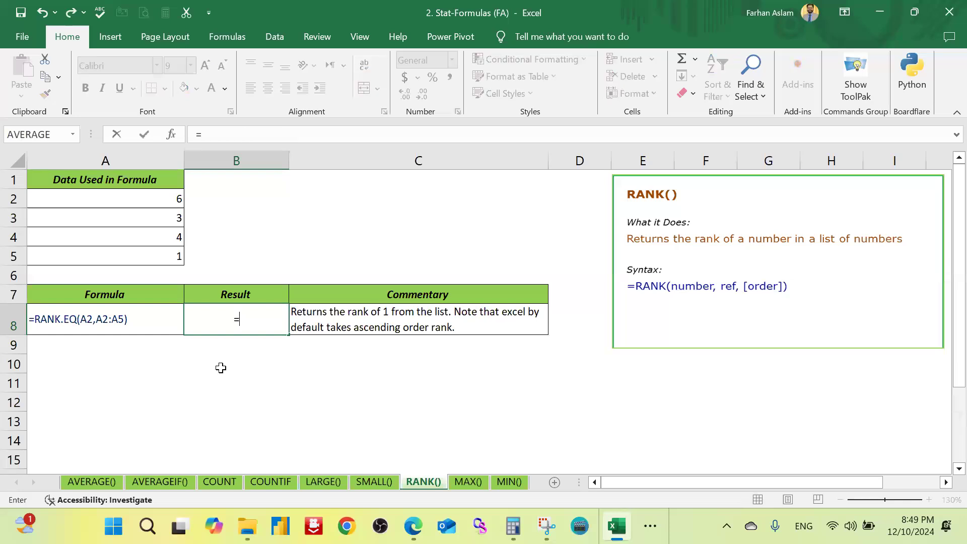
text(ran)
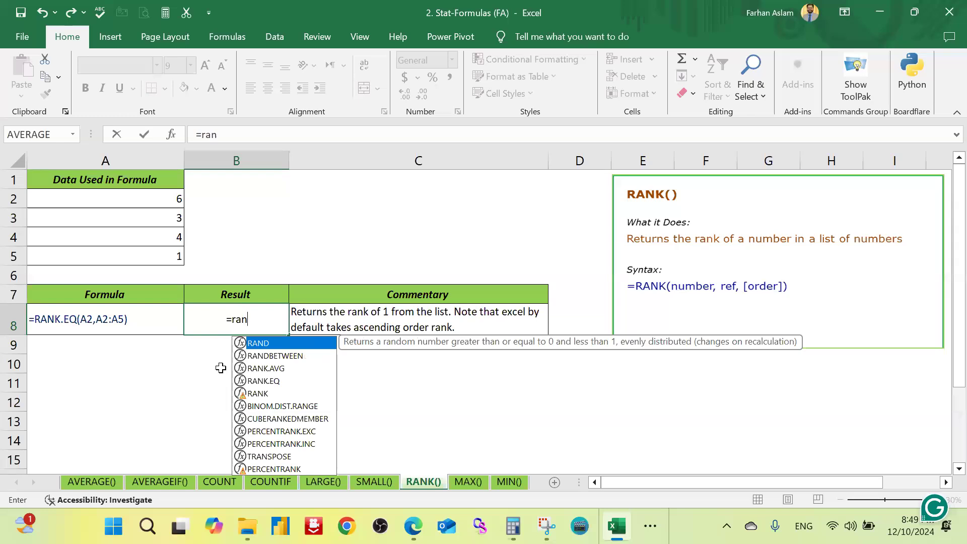
key(Down)
key(Down)
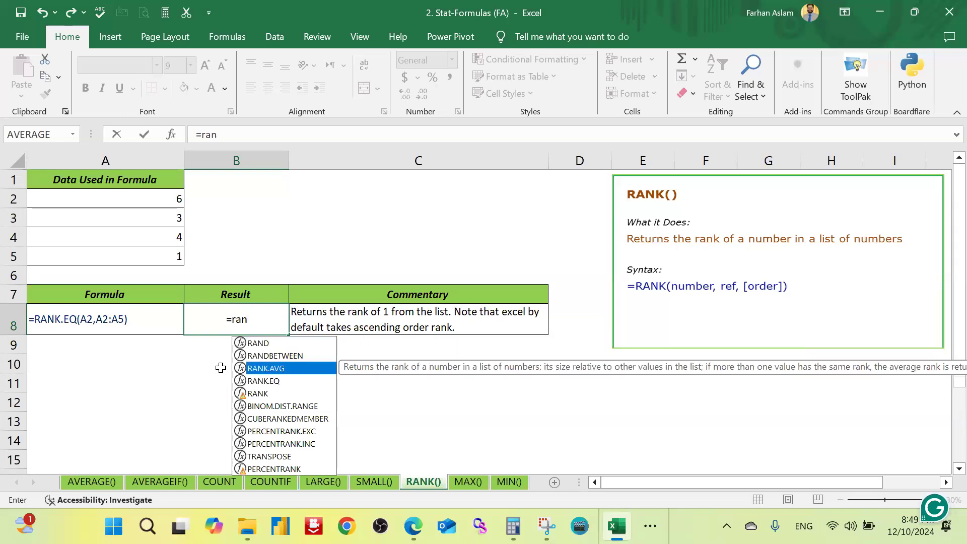
key(Down)
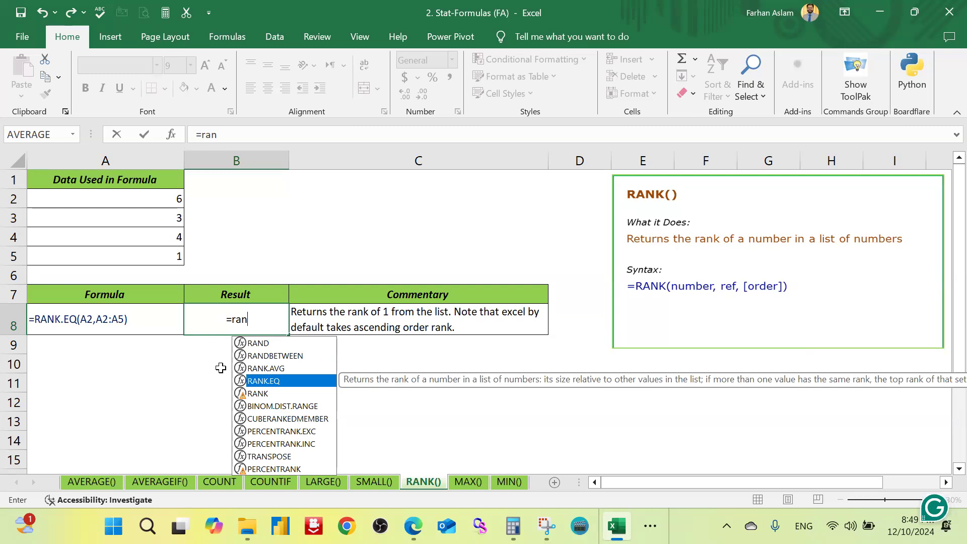
key(Tab)
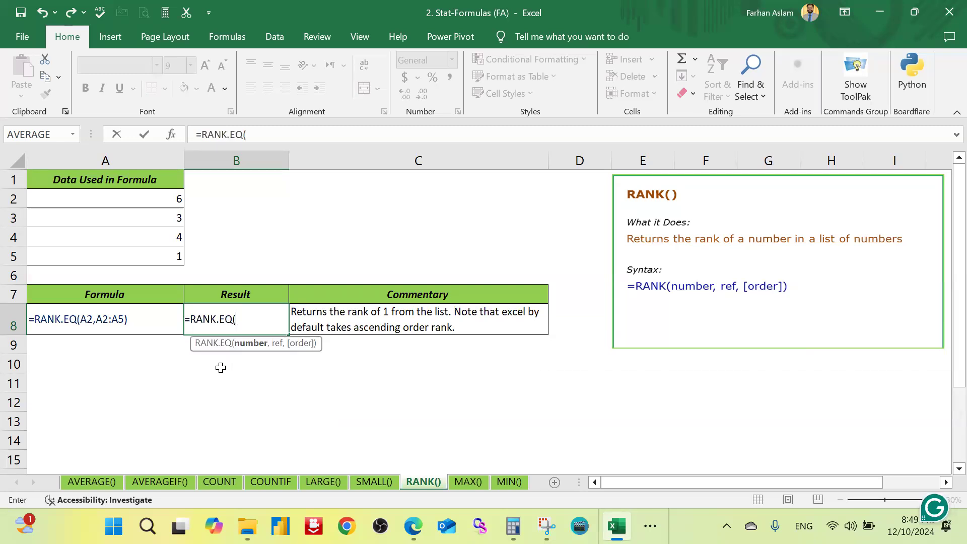
drag(157, 199, 154, 255)
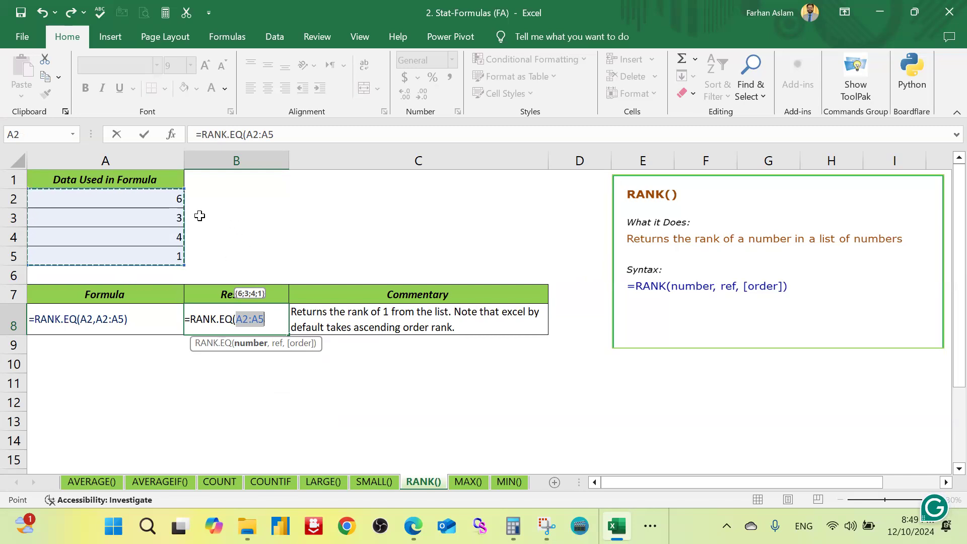
click(217, 210)
key(Escape)
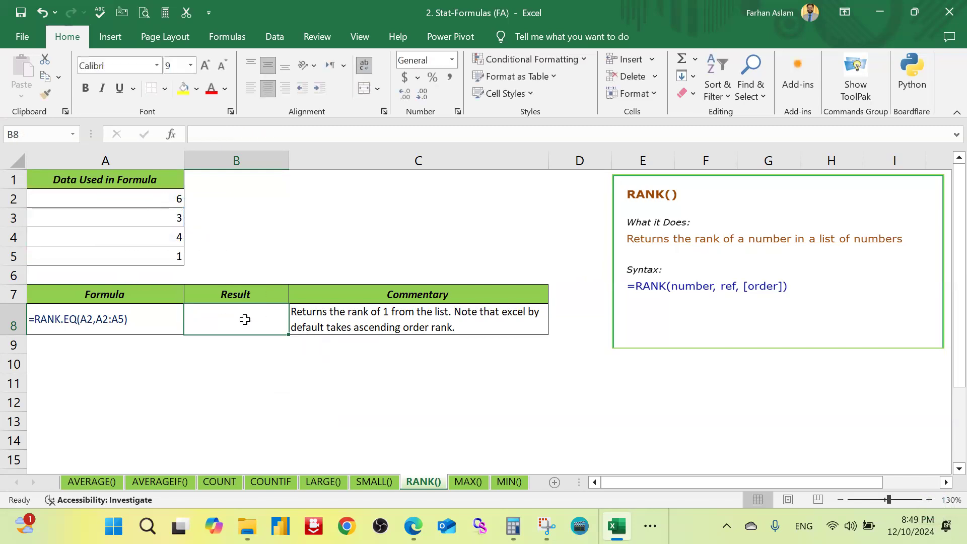
Step: Enter =RANK.EQ(A2,A2:A5) in B8 to rank the first number within the data list
text(=rank)
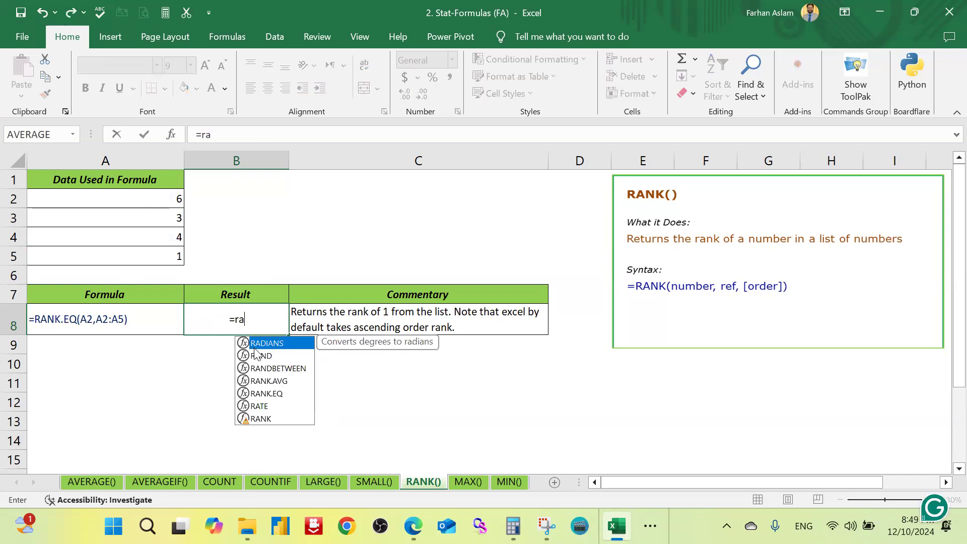
double_click(255, 355)
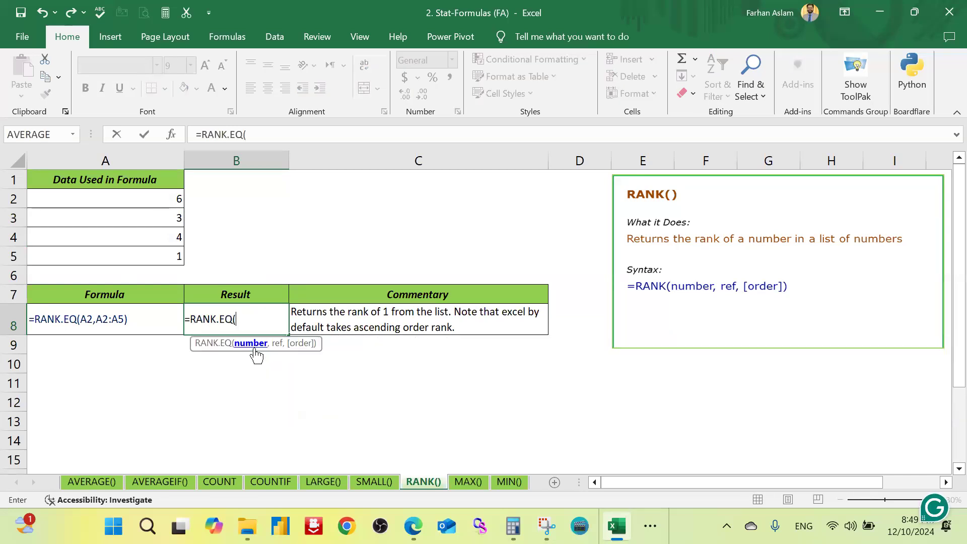
click(168, 200)
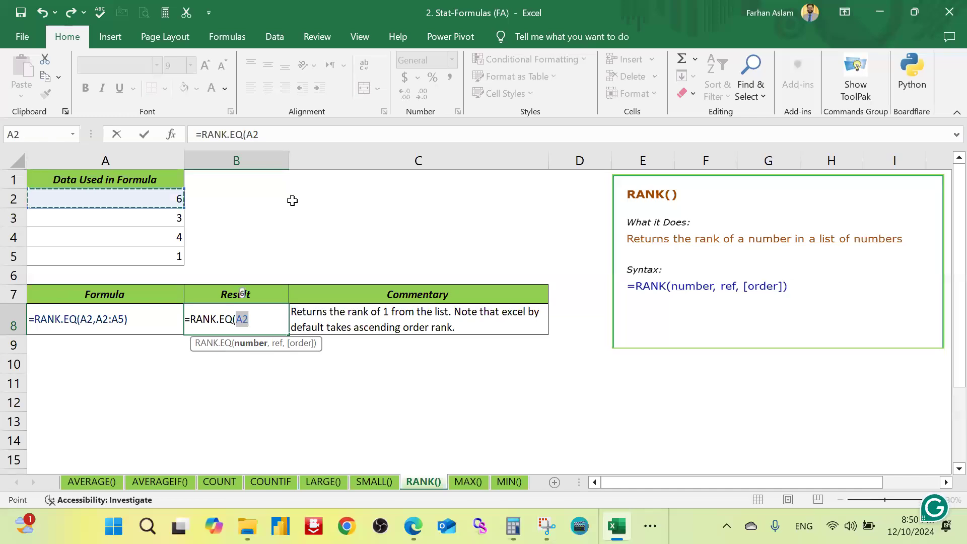
text(,)
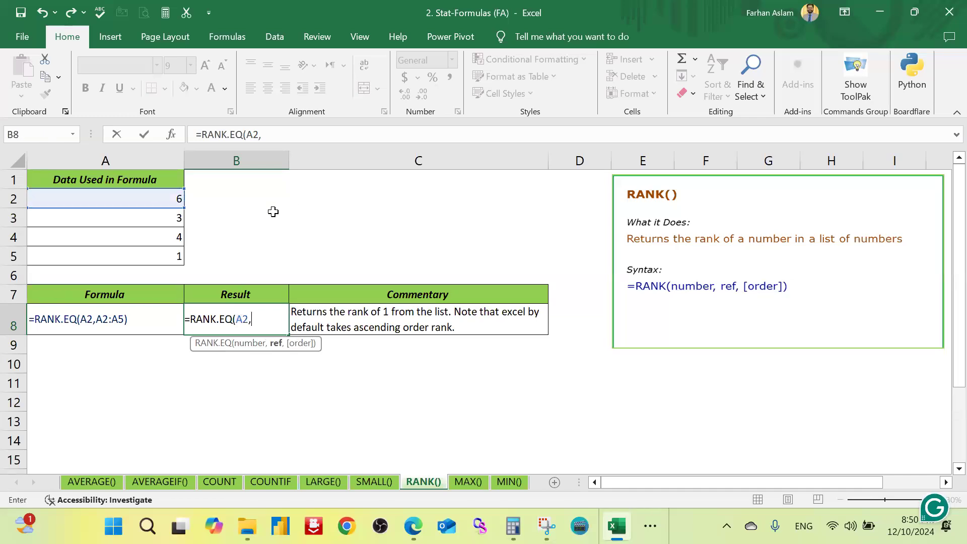
drag(173, 215, 176, 257)
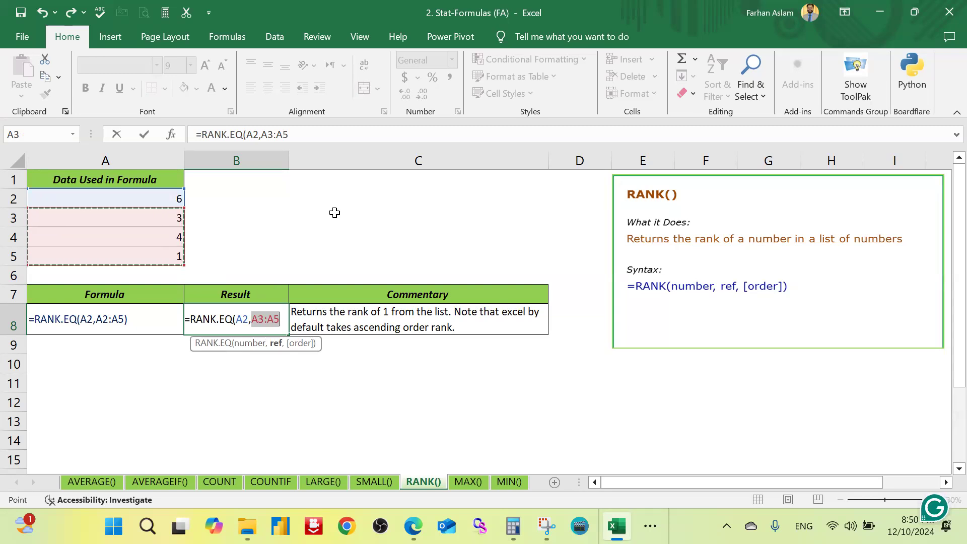
text())
click(261, 315)
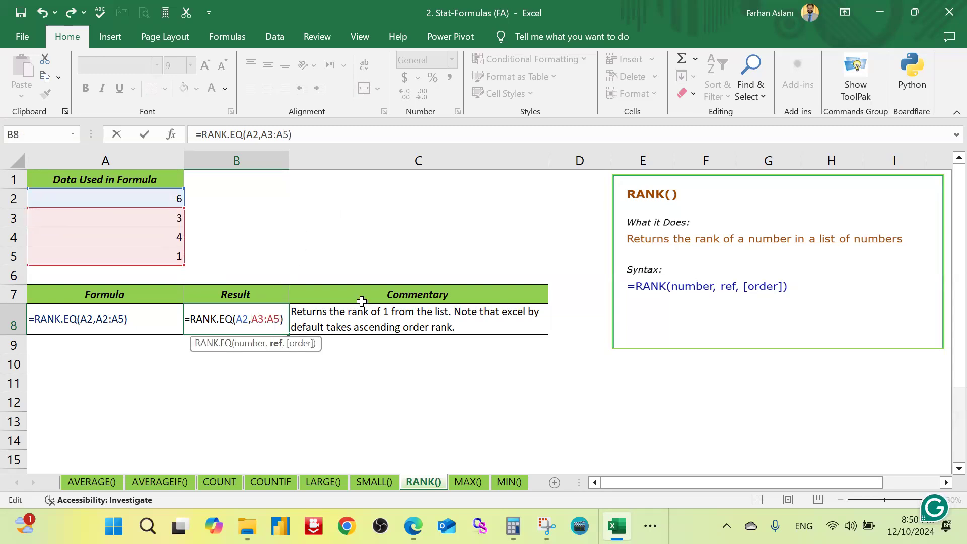
key(BackSpace)
text(2)
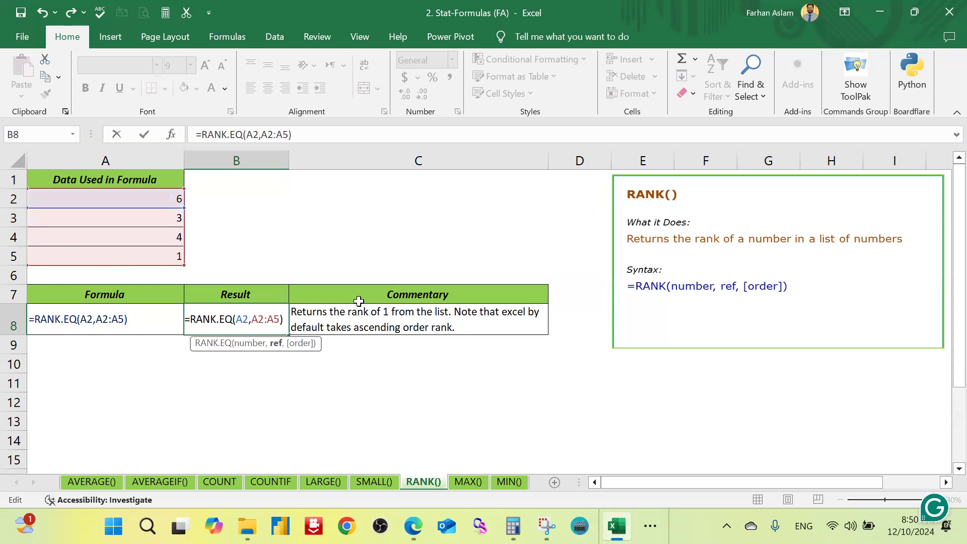
key(Return)
key(Up)
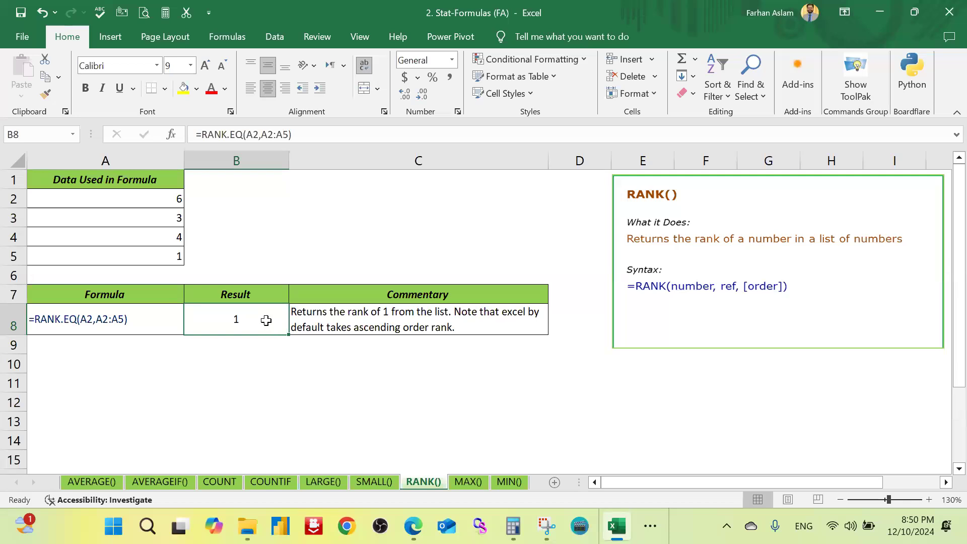
click(359, 320)
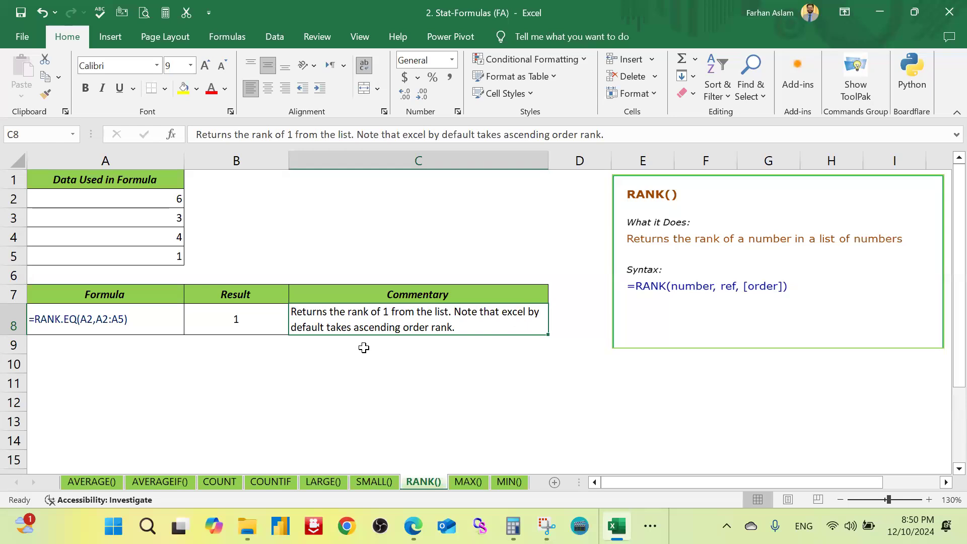
Step: Try the literal 2 as the number argument in B8, making the formula =RANK.EQ(2,A2:A5)
double_click(258, 319)
key(Left)
key(Left)
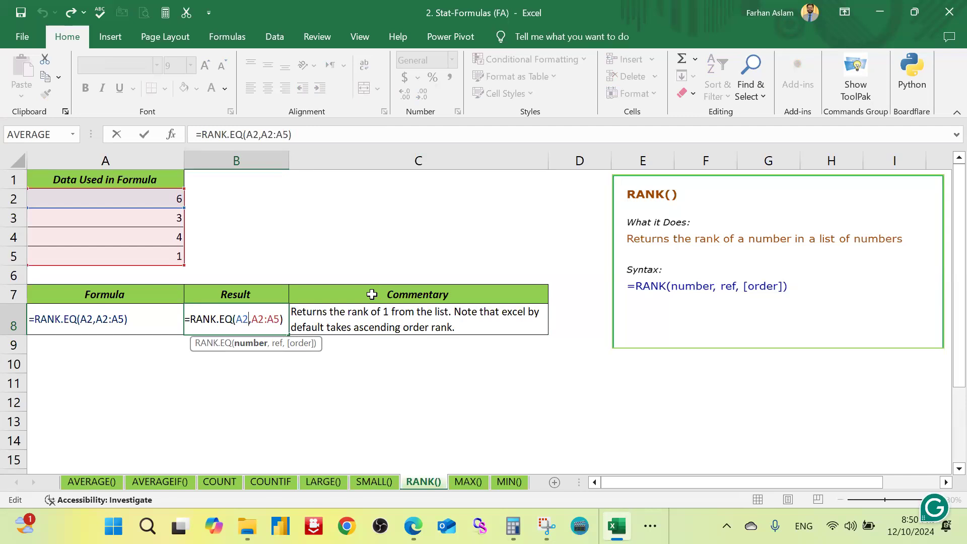
key(BackSpace)
key(BackSpace)
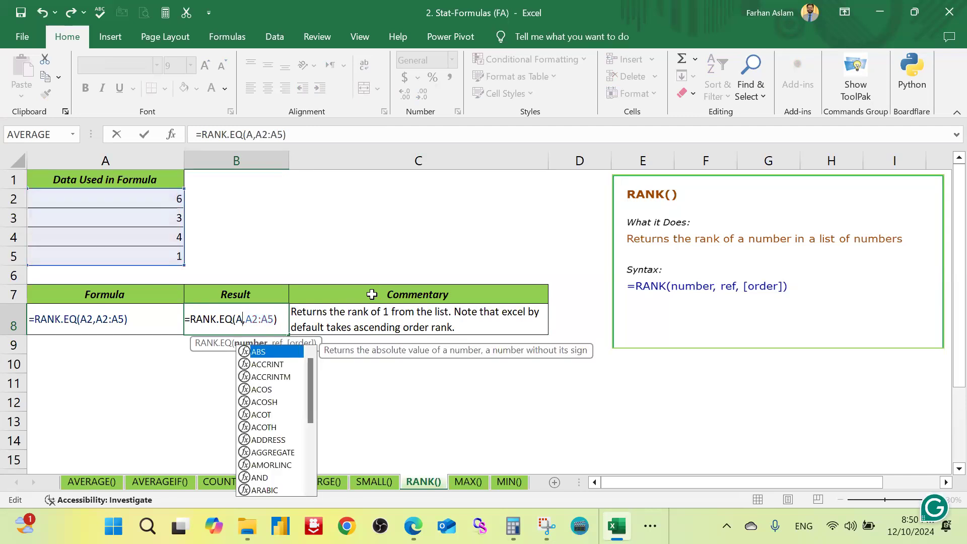
text(2)
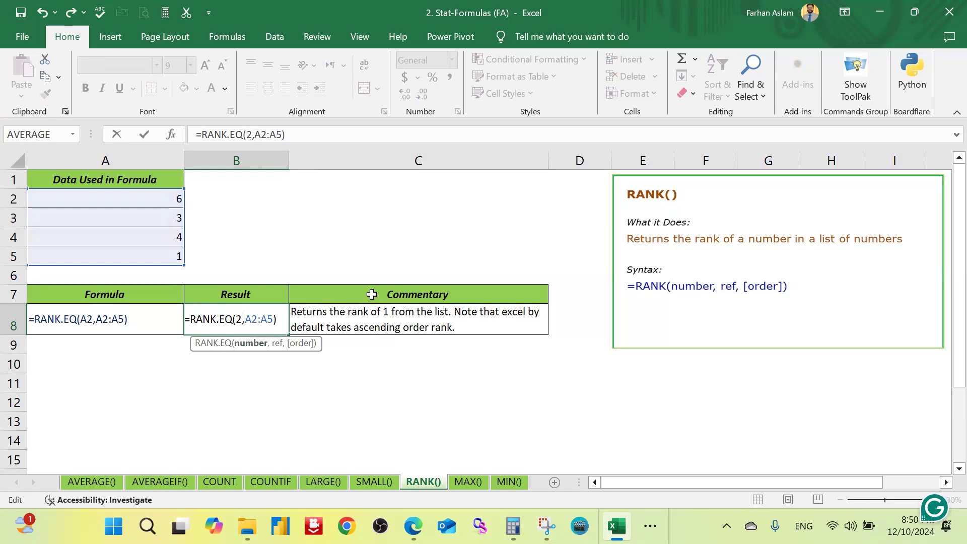
key(Return)
key(Up)
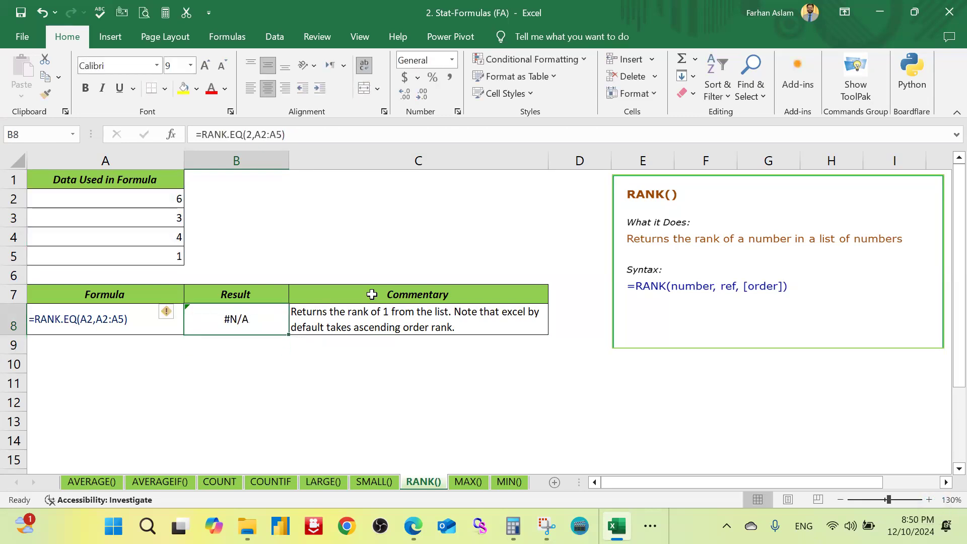
Step: Change the number argument in B8 to cell A3, making the formula =RANK.EQ(A3,A2:A5)
key(F2)
key(Left)
key(Left)
key(Left)
key(Left)
key(Left)
key(Left)
key(Left)
key(BackSpace)
text(A3)
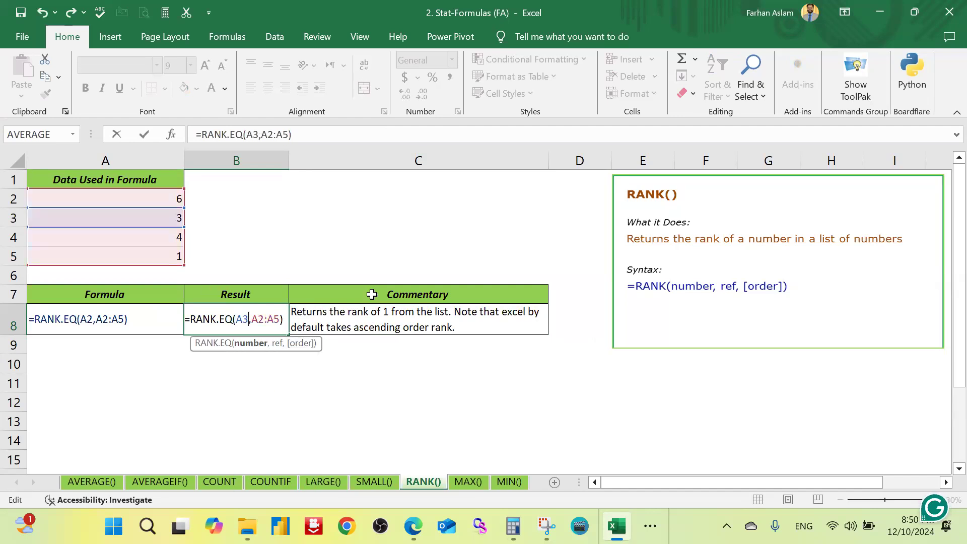
key(Return)
key(Up)
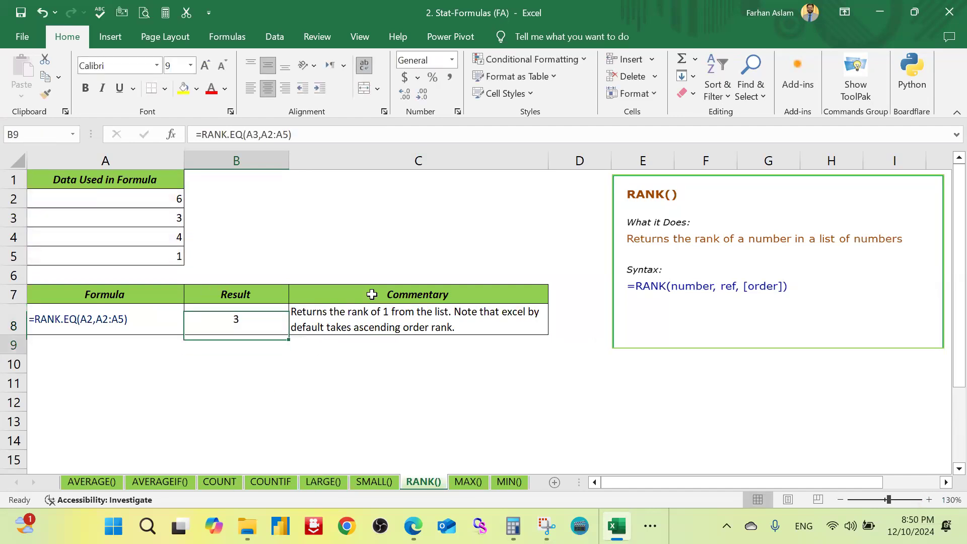
key(Up)
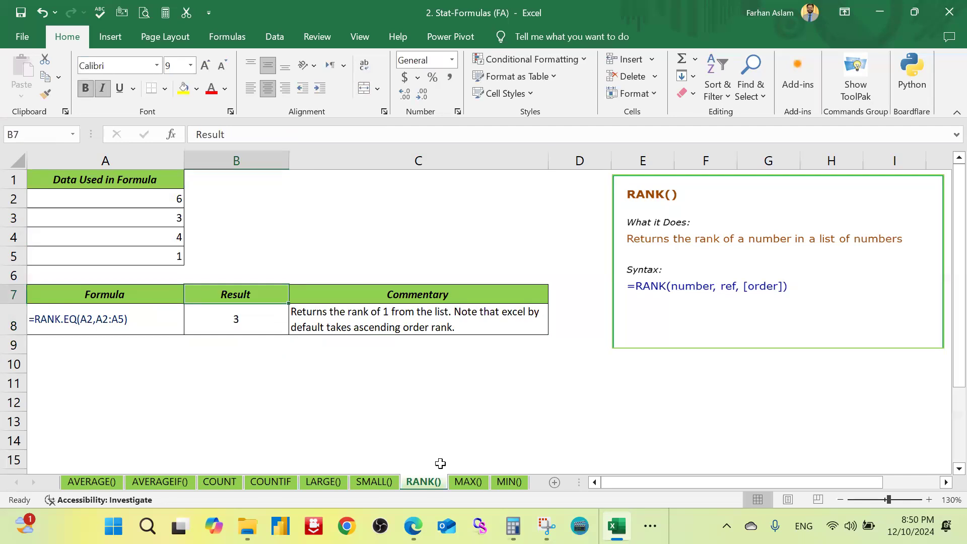
Step: Go to the MAX() sheet and clear the existing formula from result cell B10
click(468, 482)
click(205, 280)
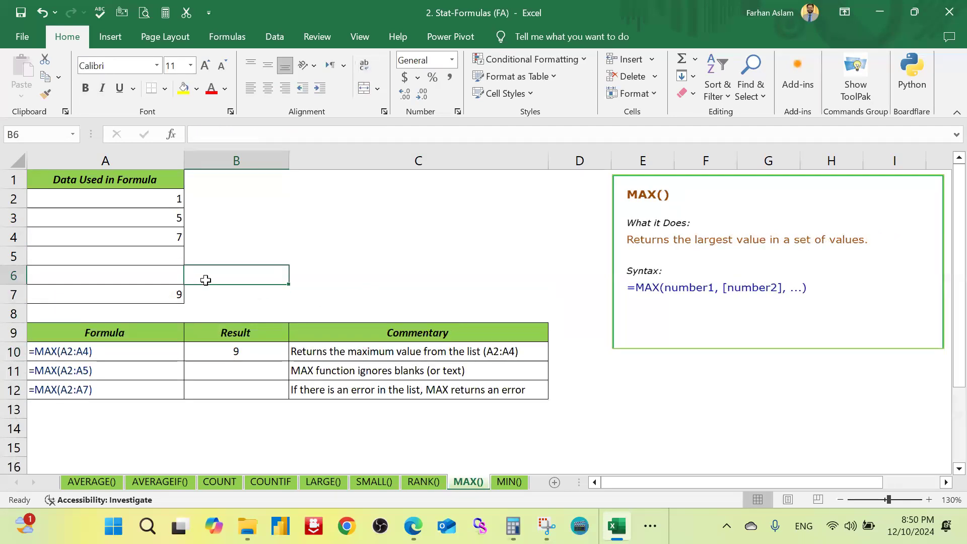
click(232, 350)
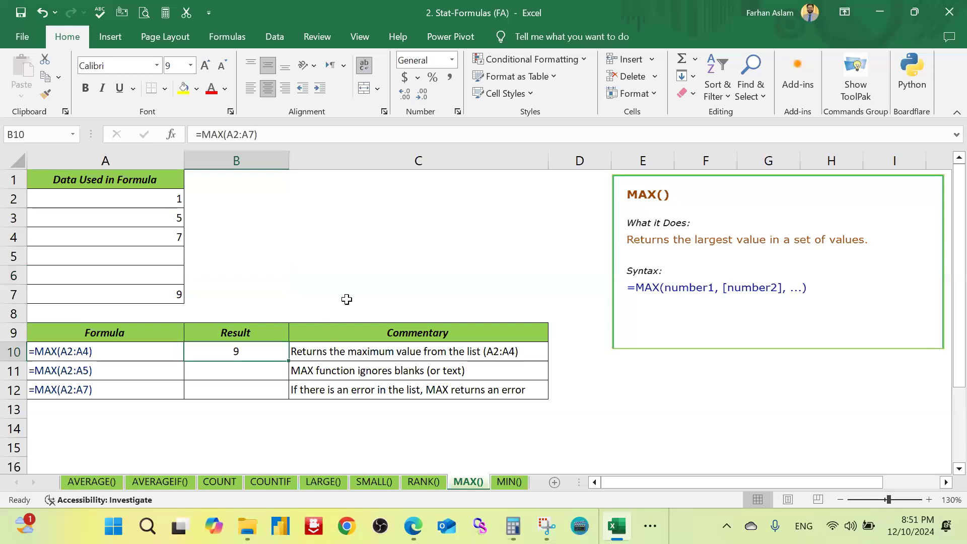
key(Delete)
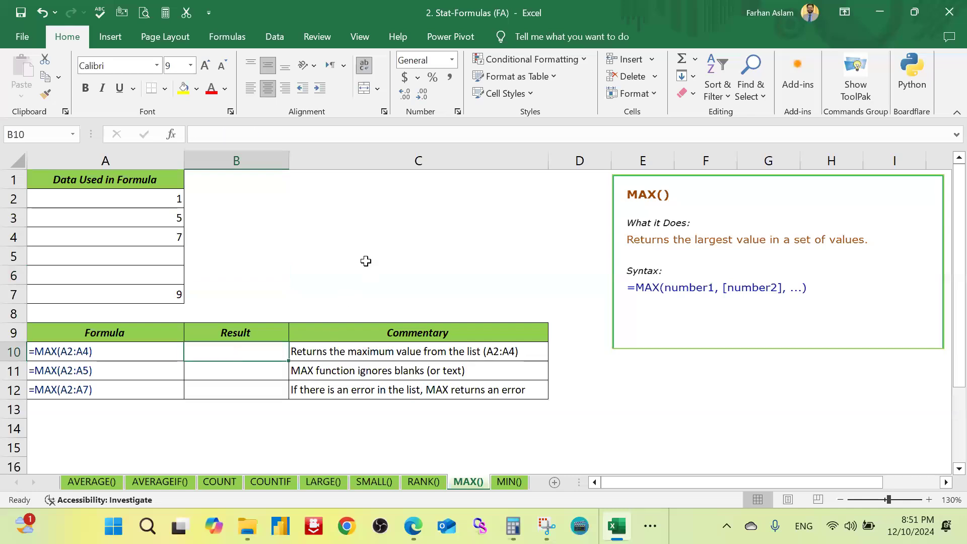
click(356, 259)
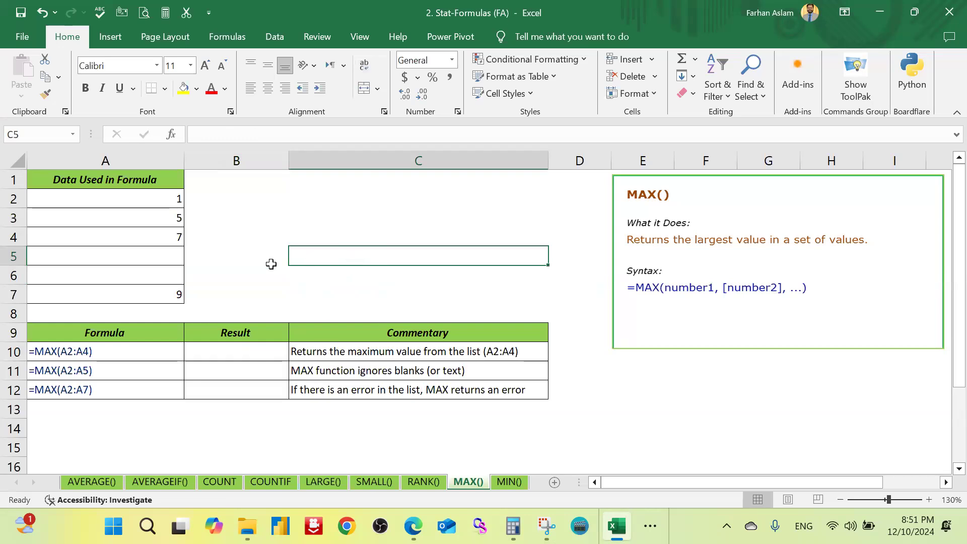
key(Up)
key(Up)
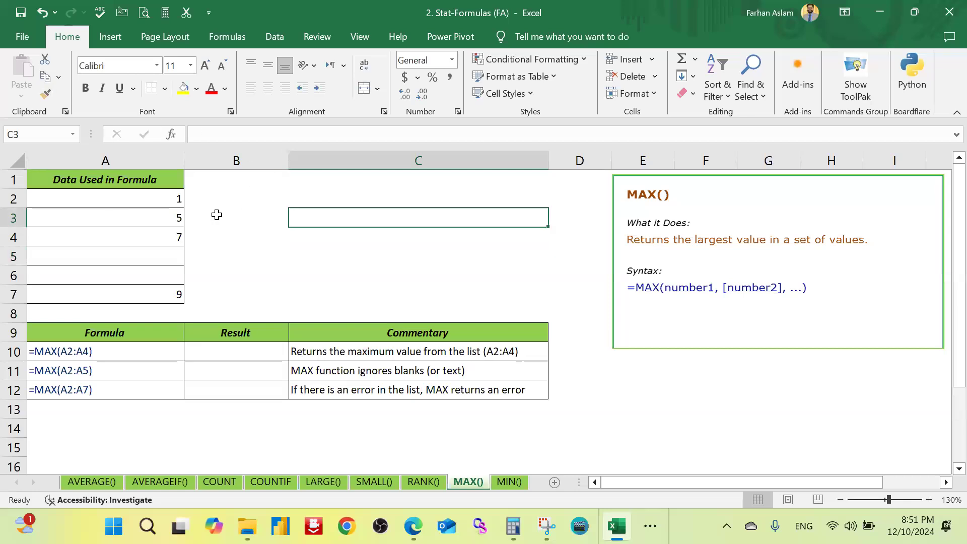
Step: Enter =MAX(A2:A7) in result cell B10 to find the largest value in the data list
click(232, 350)
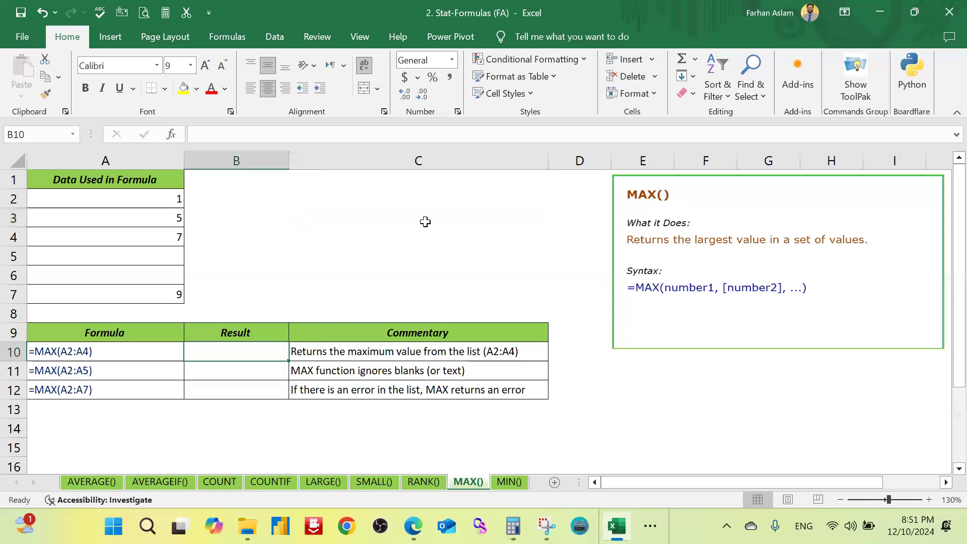
text(=max)
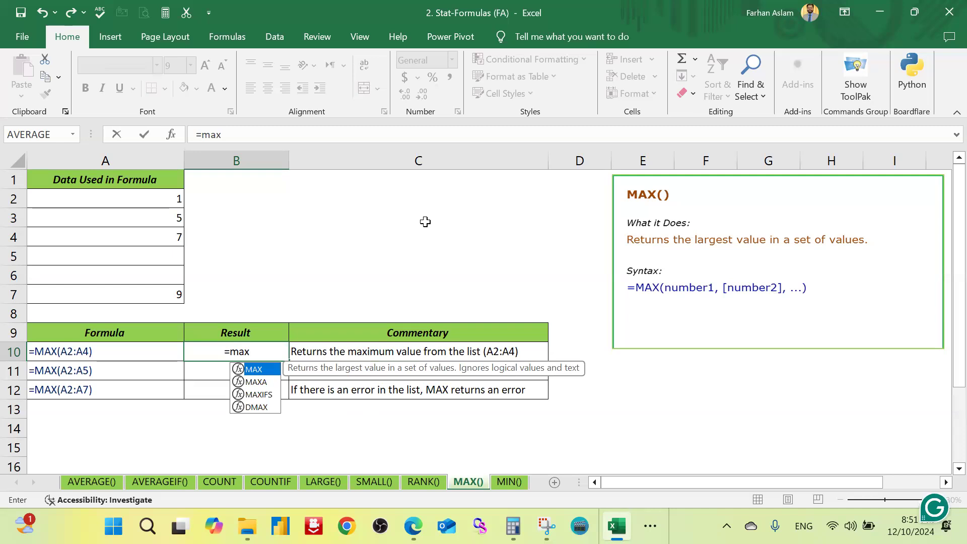
key(Tab)
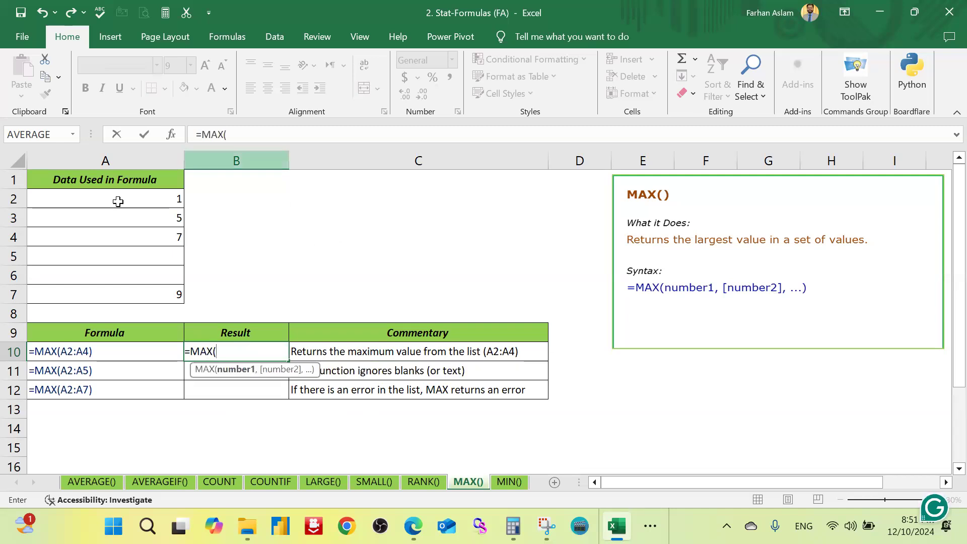
drag(121, 200, 134, 293)
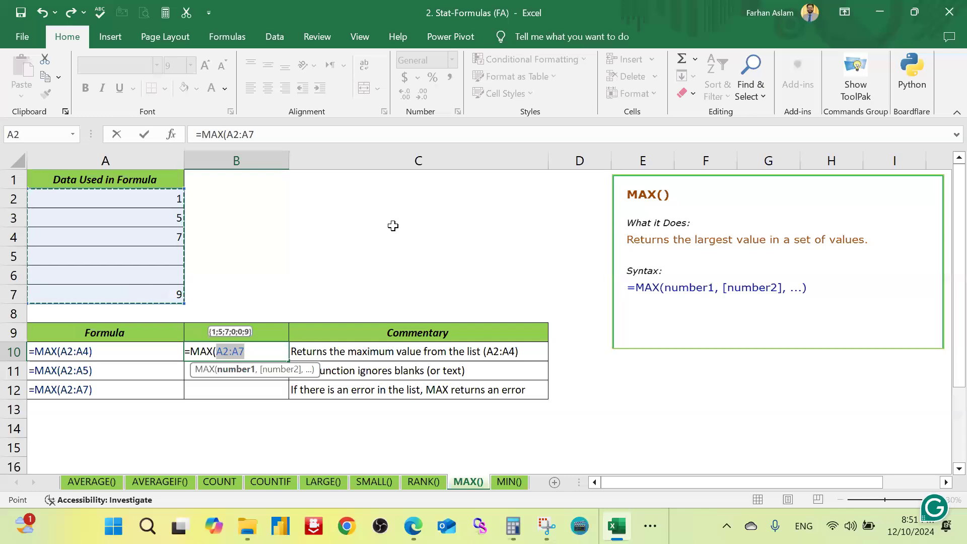
text())
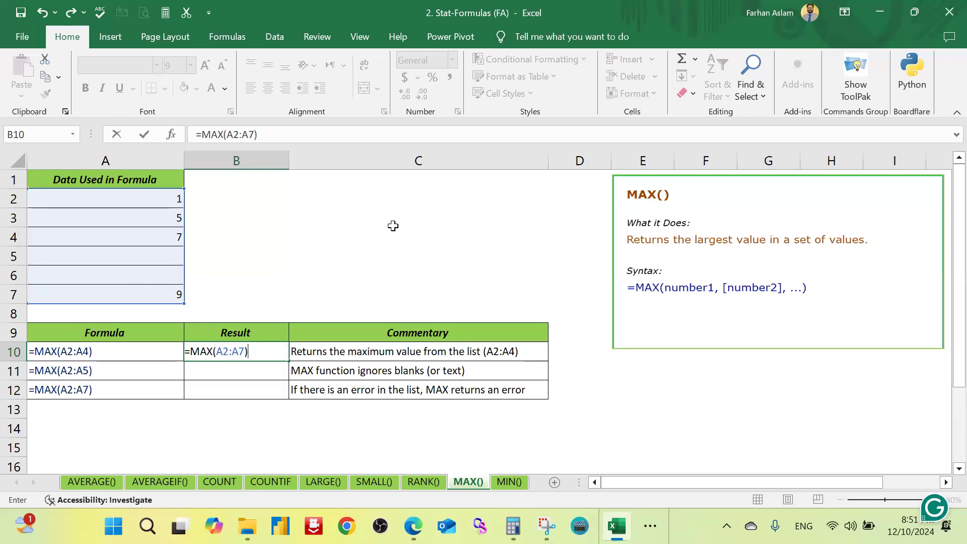
key(Return)
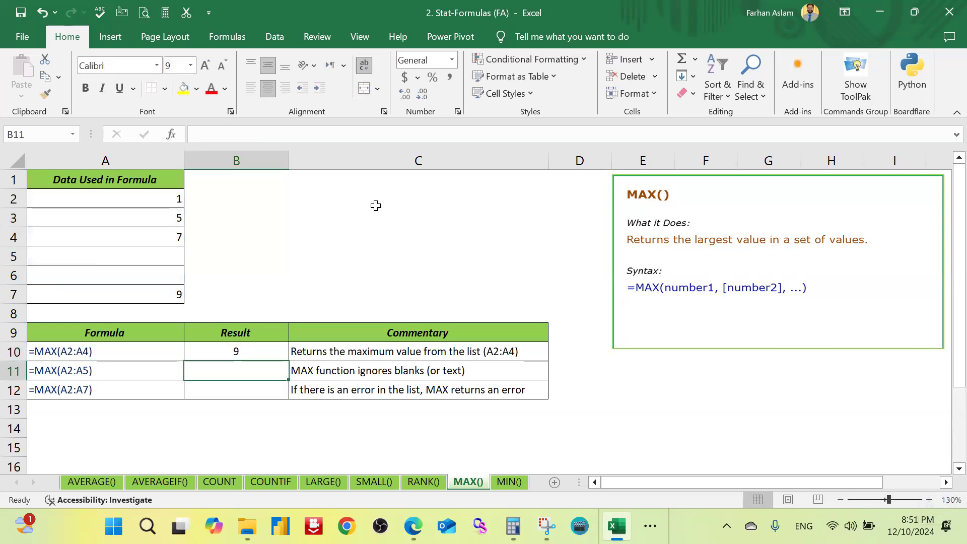
Step: Highlight the MAX result in B10 and the matching data value in A7 with yellow fill
click(251, 349)
click(184, 89)
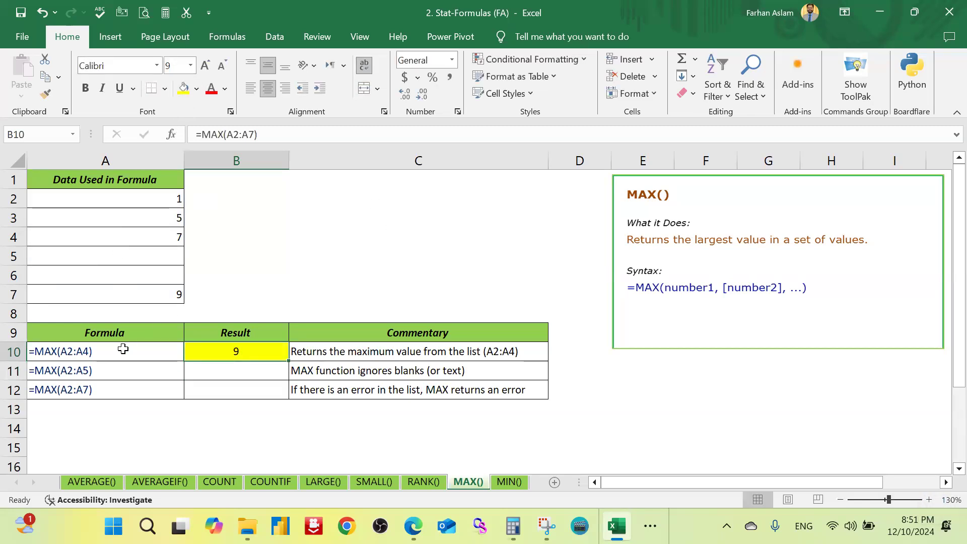
click(156, 296)
click(185, 90)
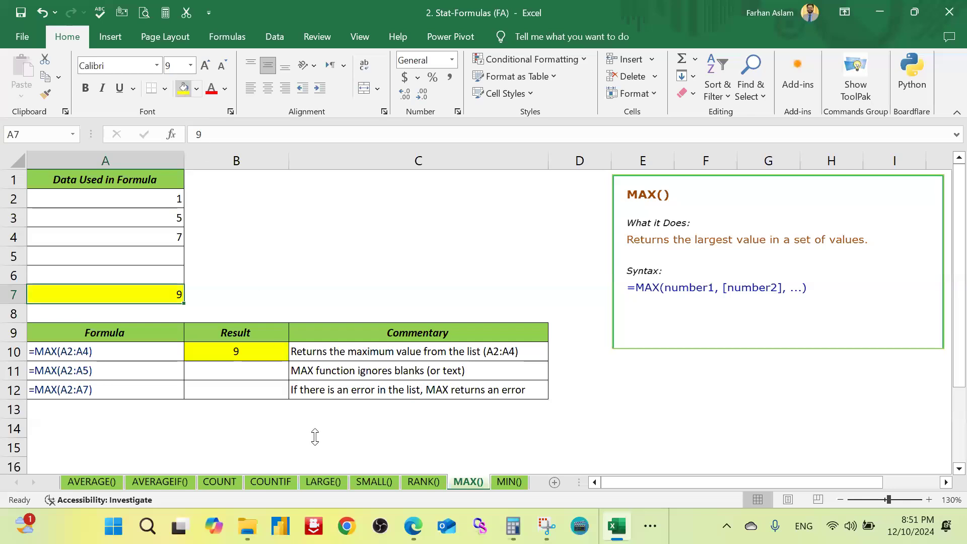
Step: Go to the MIN() sheet and enter =MIN(A2:A7) in result cell B10
click(508, 482)
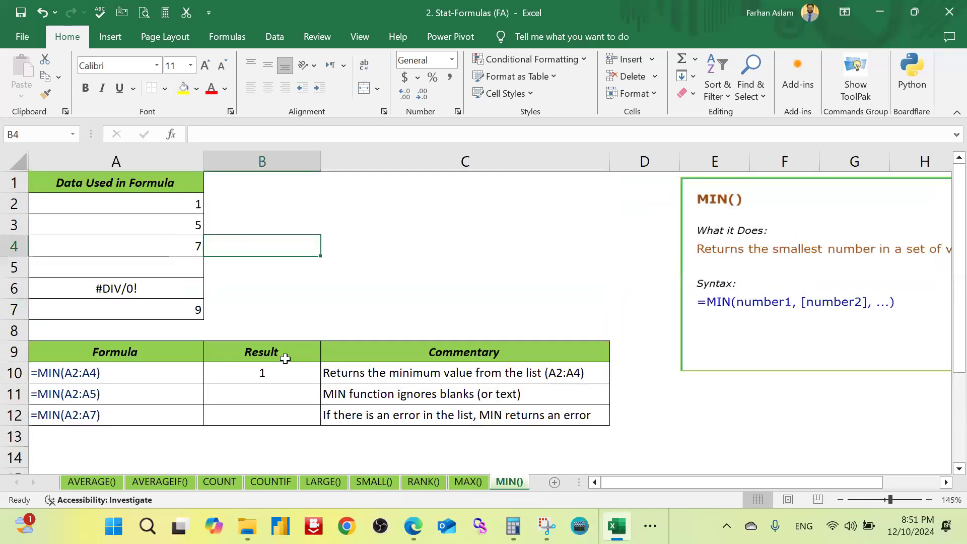
click(295, 375)
text(=)
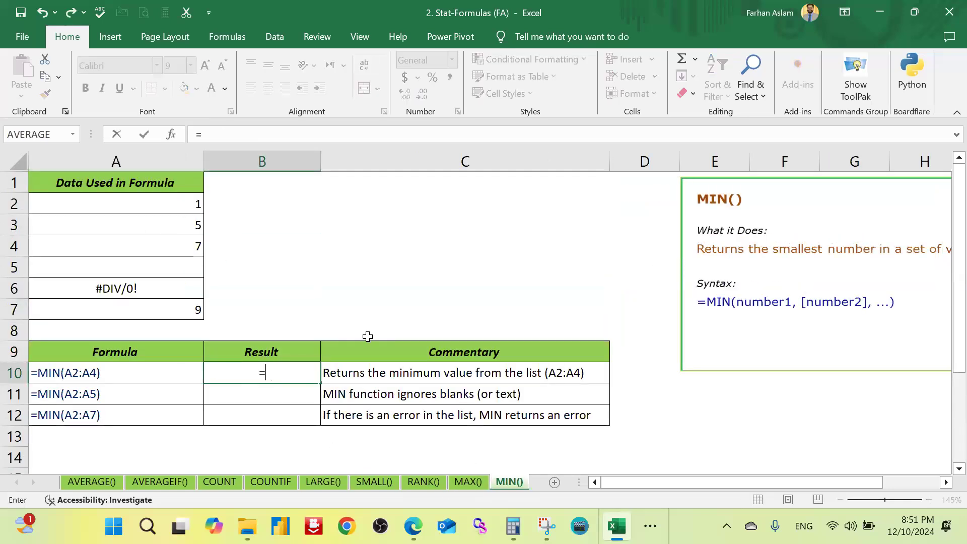
text(m)
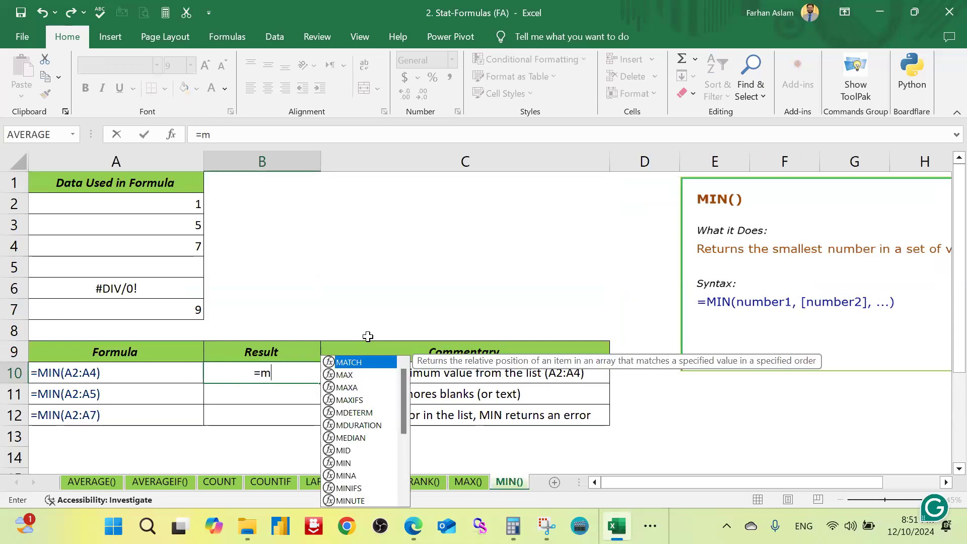
text(in)
key(Tab)
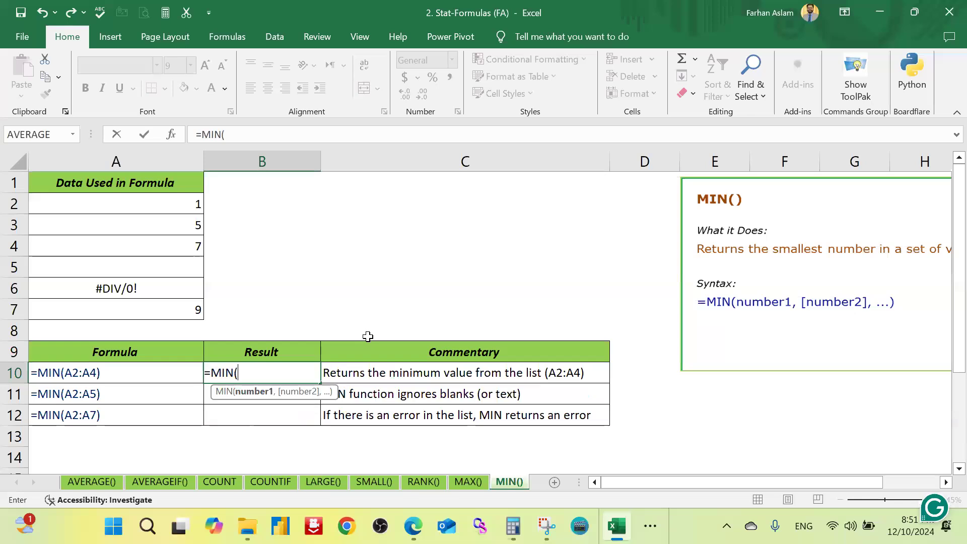
drag(159, 206, 202, 308)
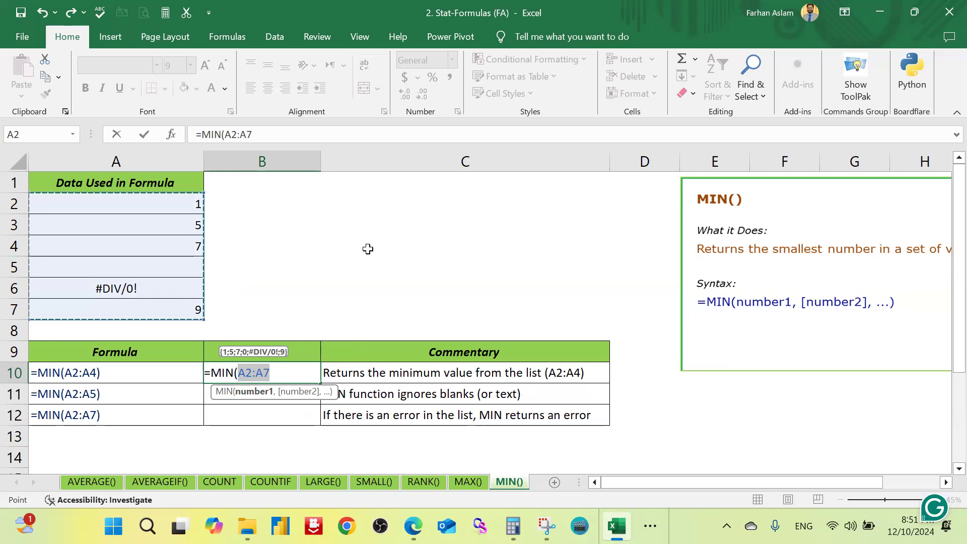
text())
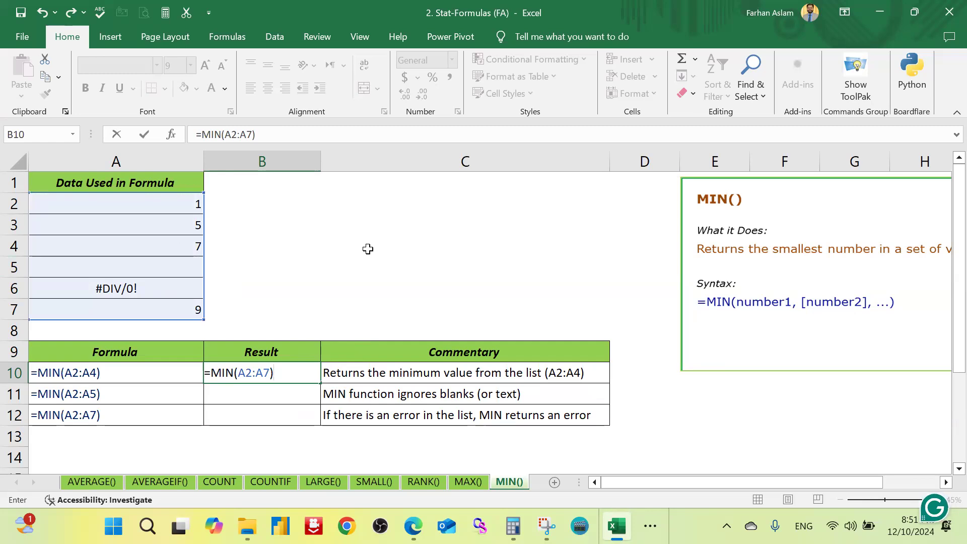
key(Return)
key(Up)
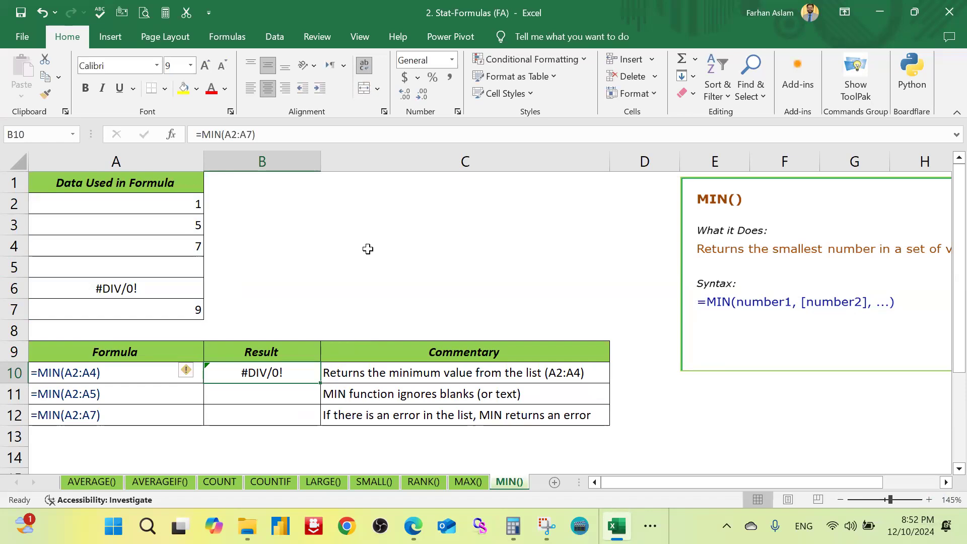
key(F2)
key(Left)
key(shift+Left)
key(shift+Left)
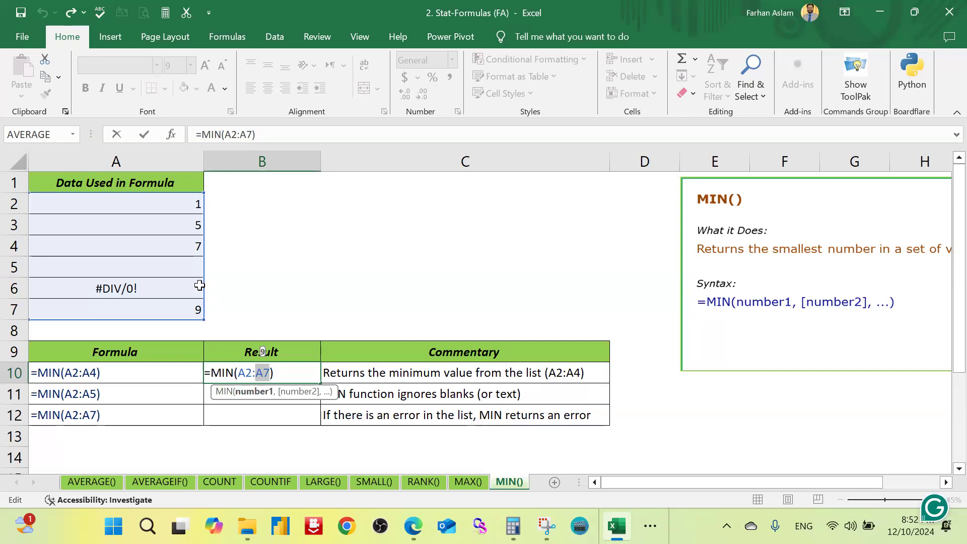
key(BackSpace)
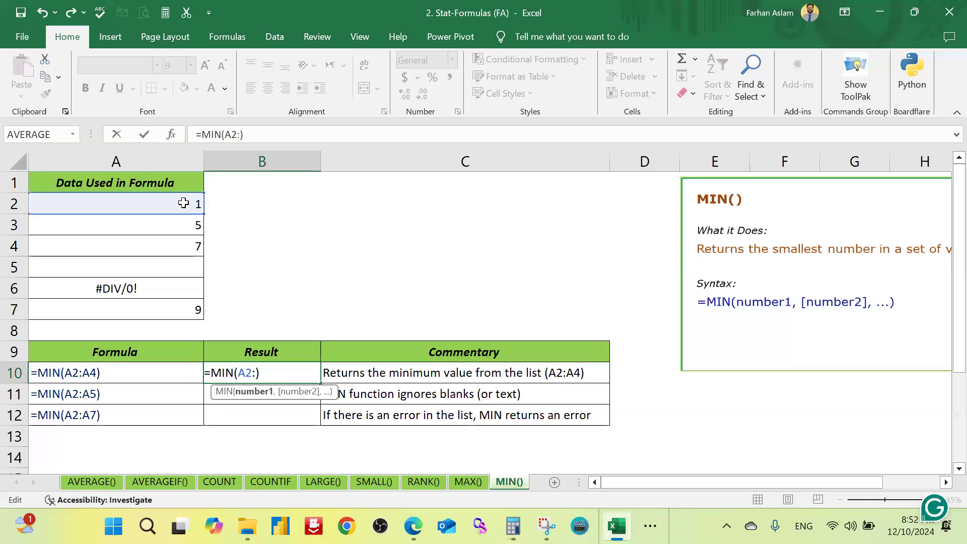
drag(184, 202, 177, 242)
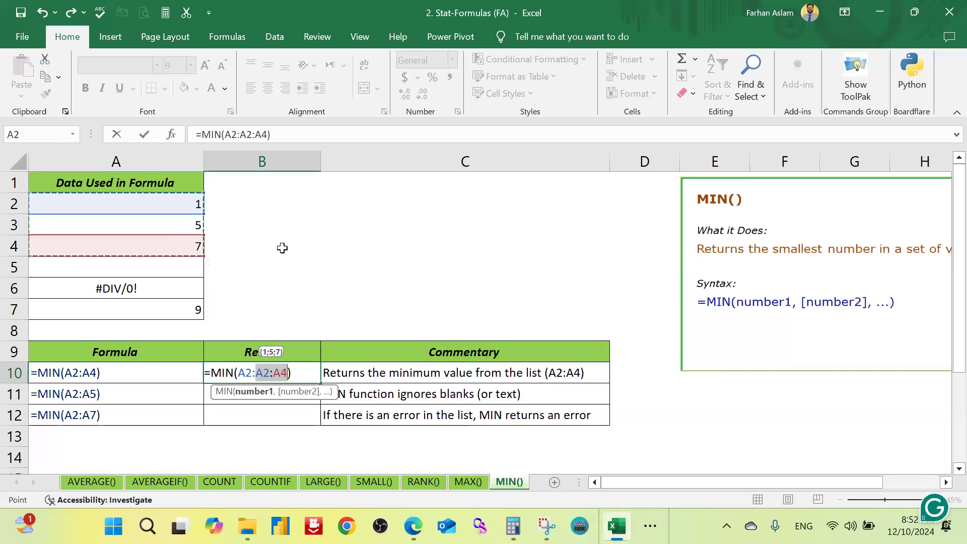
key(Escape)
Step: Replace the formula in B10 with =MIN(A2:A4), covering only the first three data cells
text(=)
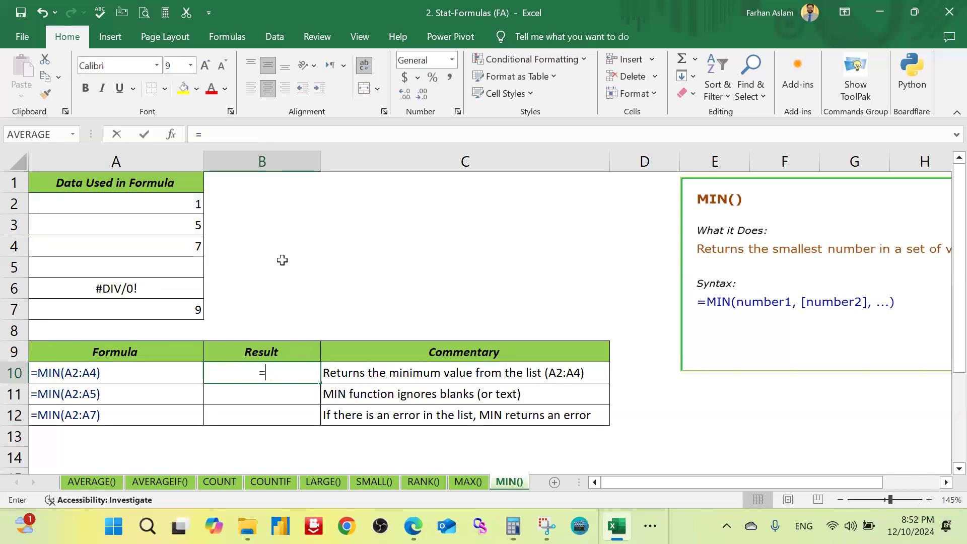
text(min)
key(Tab)
drag(182, 203, 183, 246)
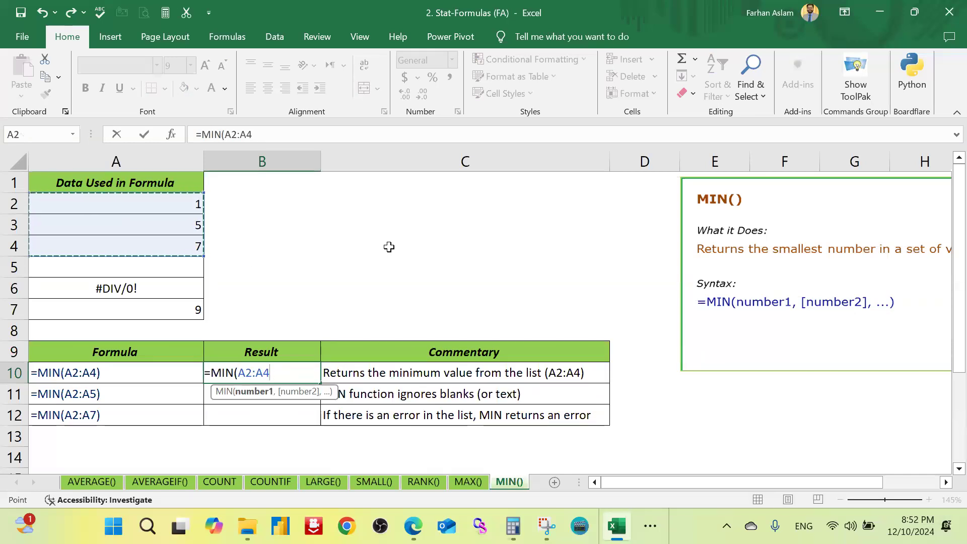
text())
key(Return)
key(Up)
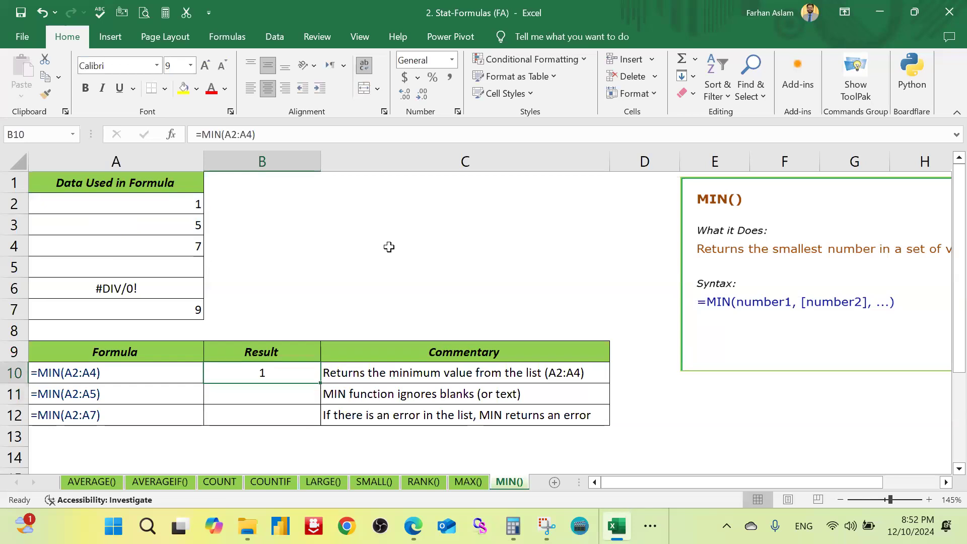
key(Down)
Step: Enter =MIN(A2:A7) in B12 so the range includes the error cell A6
click(114, 285)
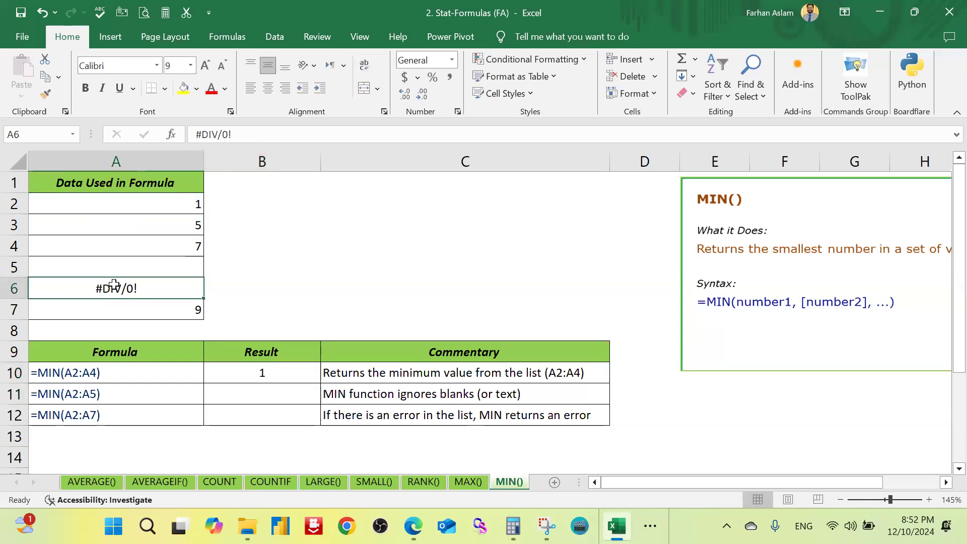
click(262, 289)
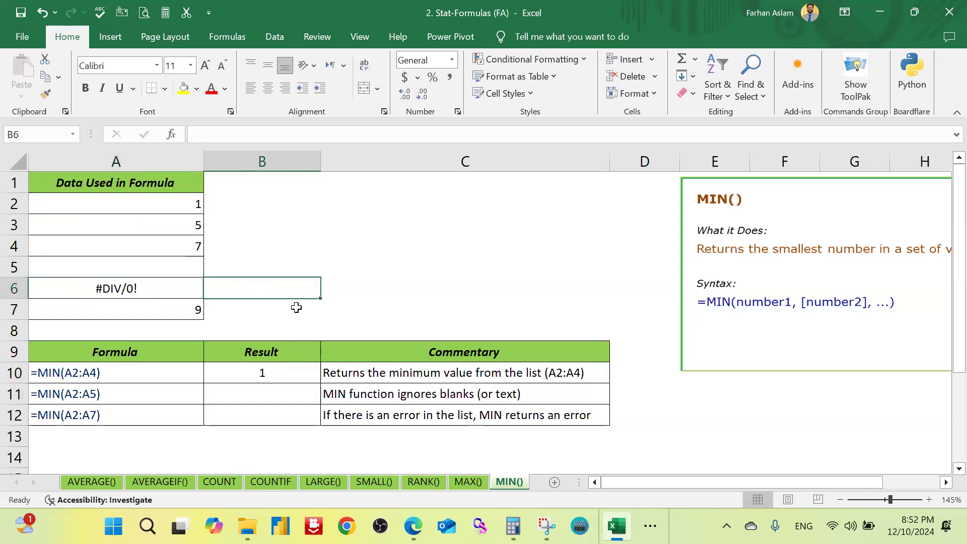
click(267, 412)
text(=min)
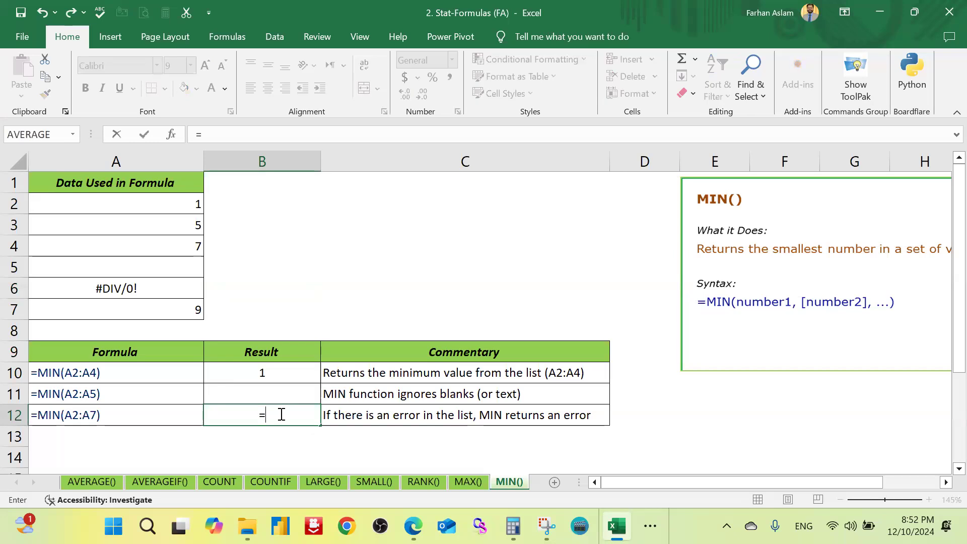
key(Tab)
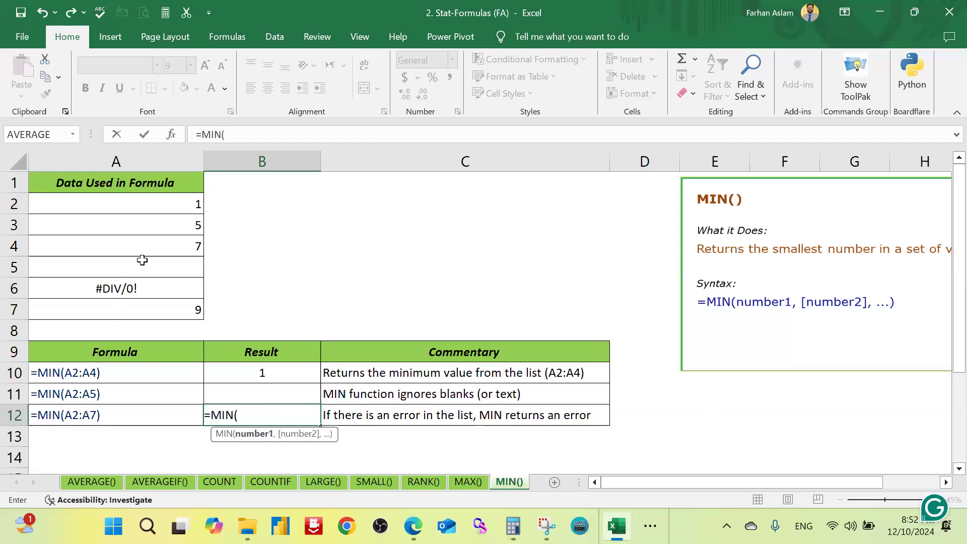
drag(166, 204, 164, 304)
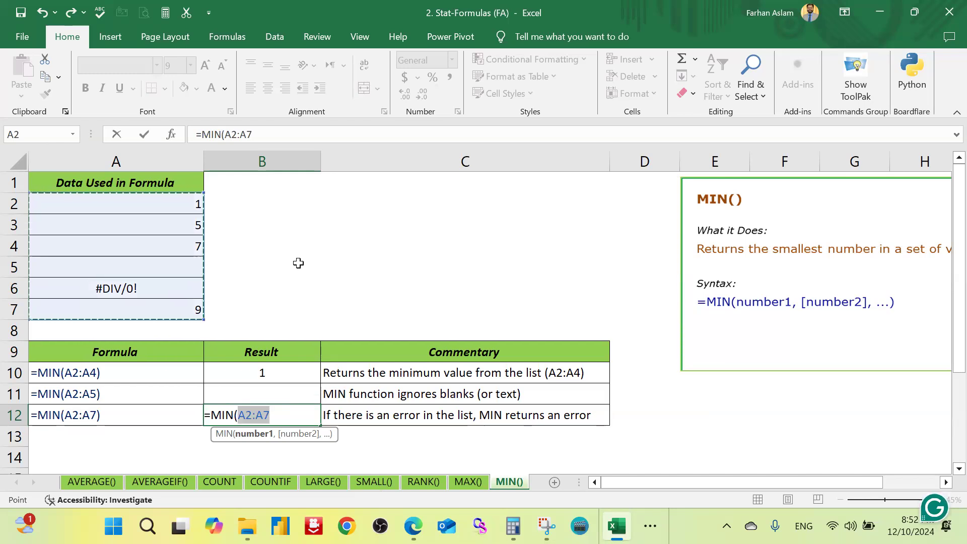
text())
key(Return)
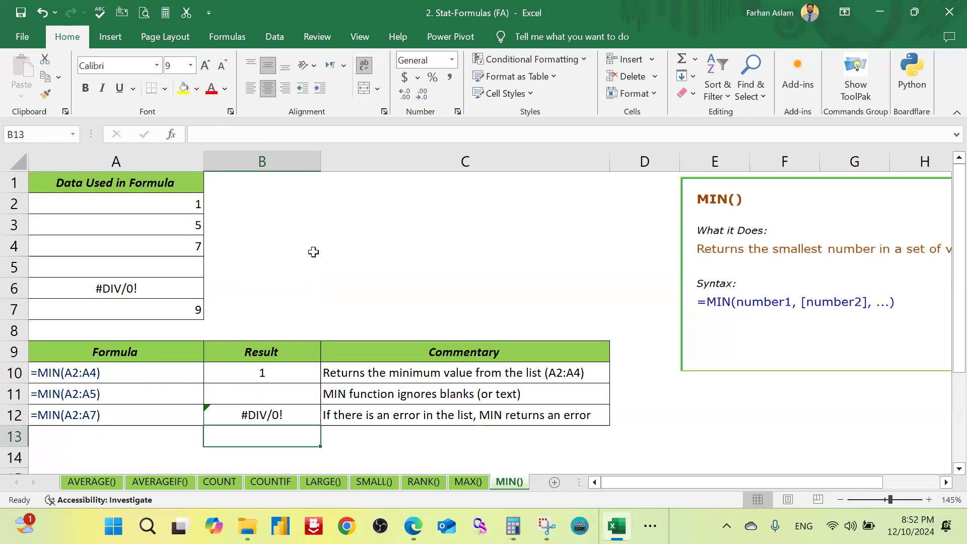
Step: Delete the #DIV/0! error value from data cell A6, then select the MIN result in B10
click(145, 287)
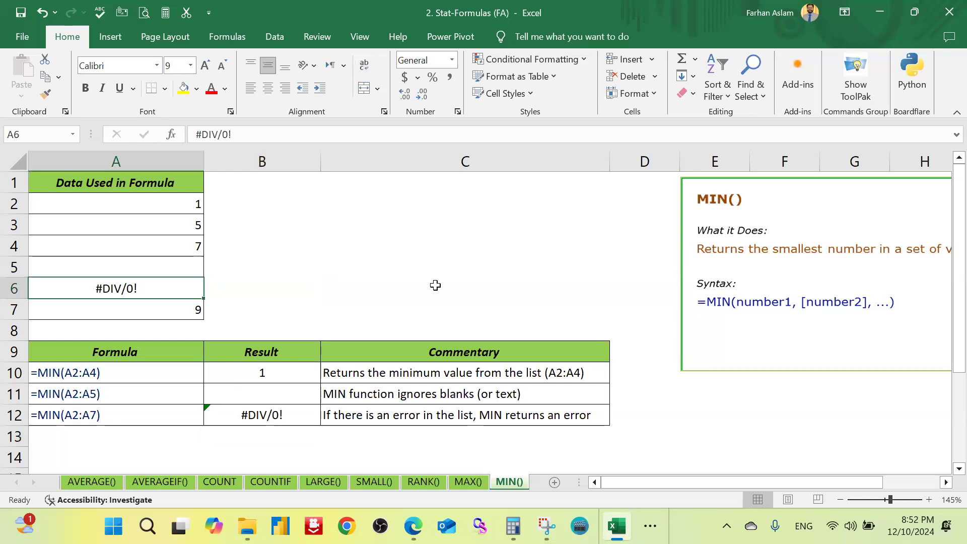
key(Delete)
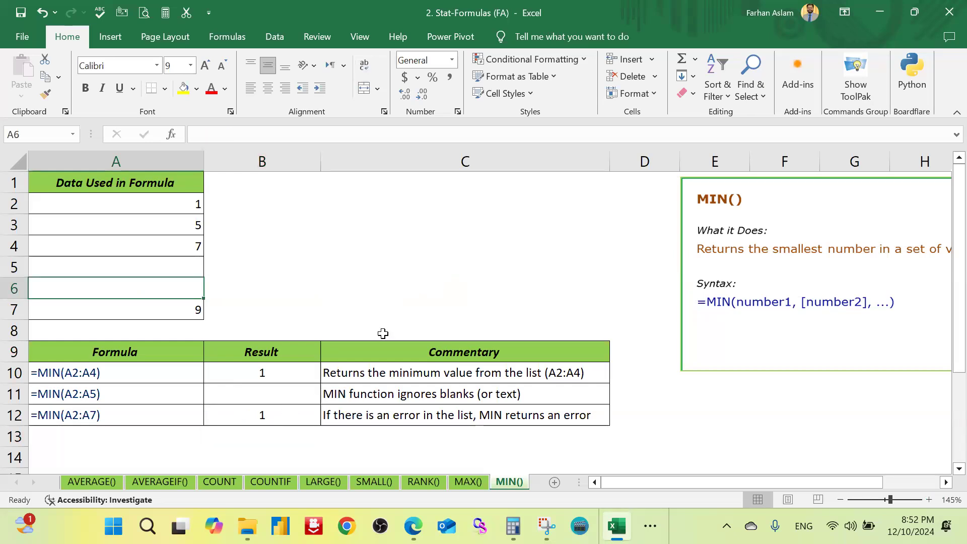
click(374, 269)
click(254, 375)
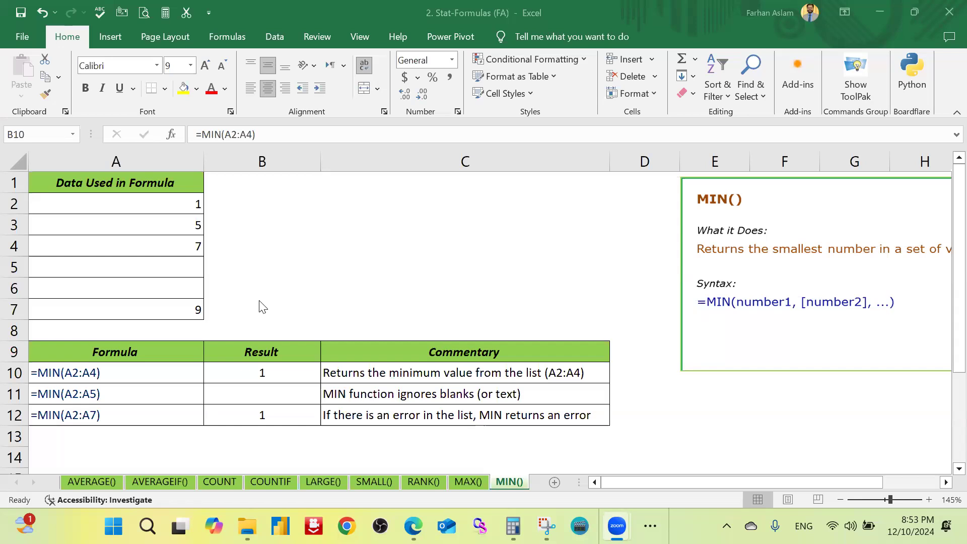
Step: Close the Stat-Formulas workbook without saving and open 3. Text-Formulas (FA) from the Formula folder
click(553, 280)
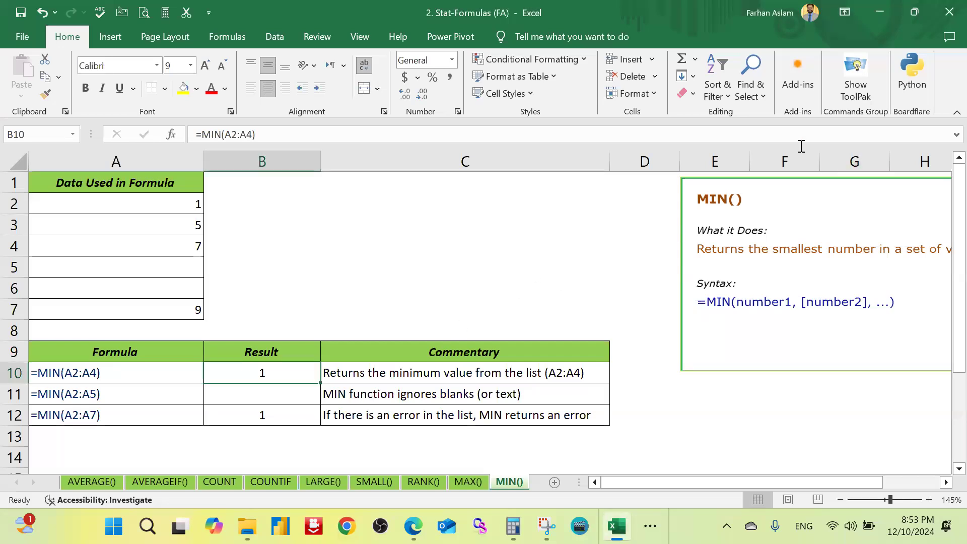
key(alt+F4)
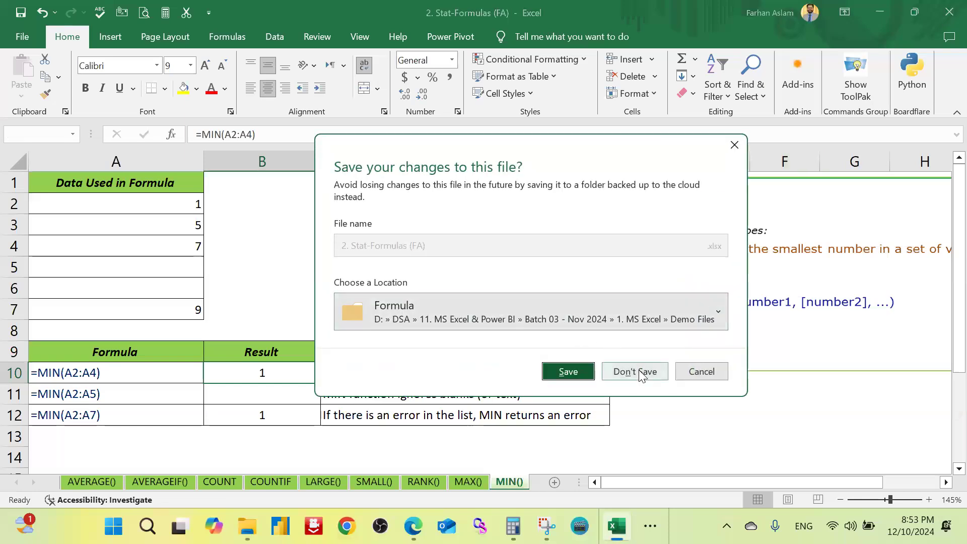
click(635, 371)
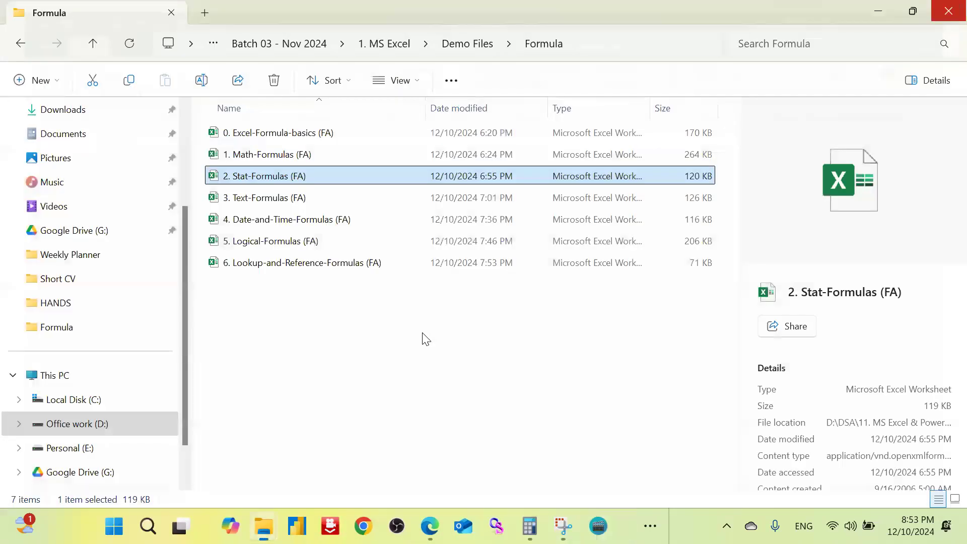
click(259, 200)
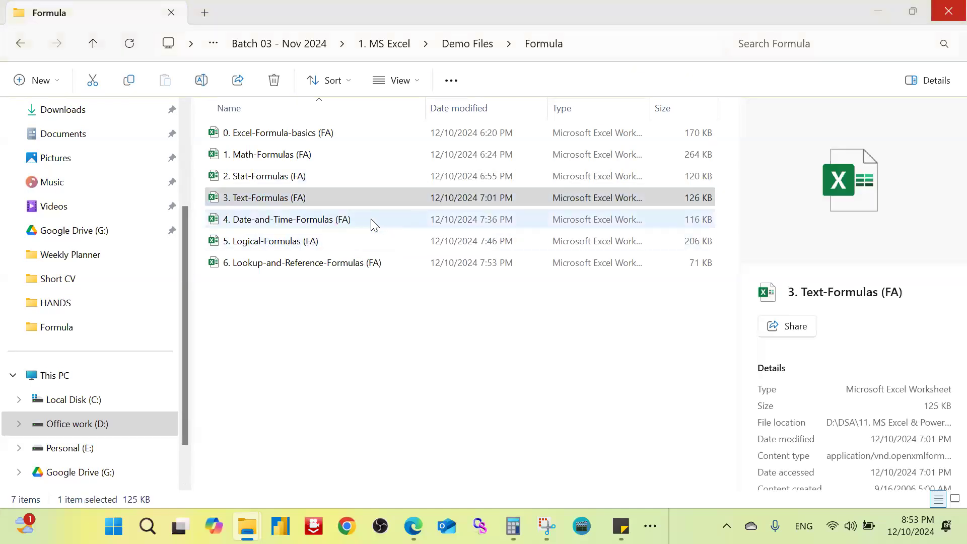
key(Return)
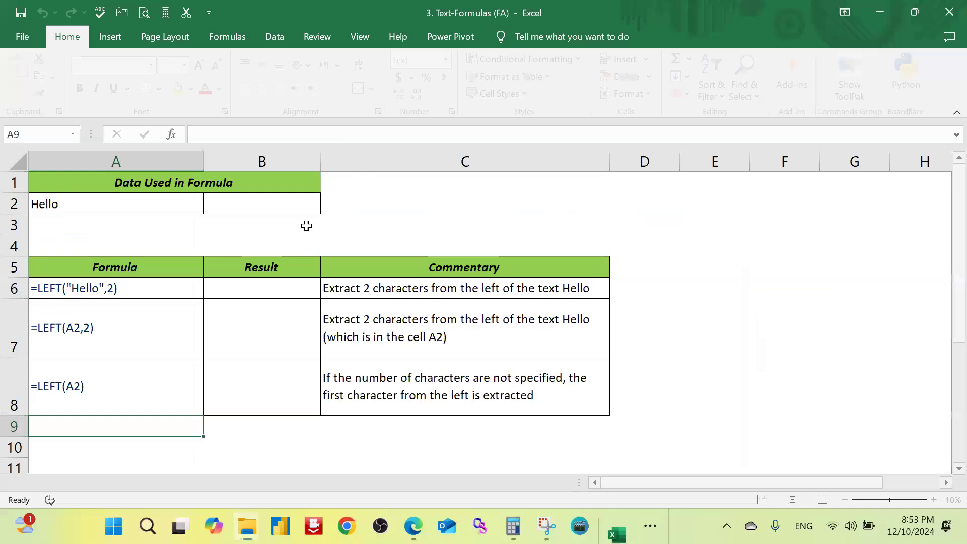
click(175, 288)
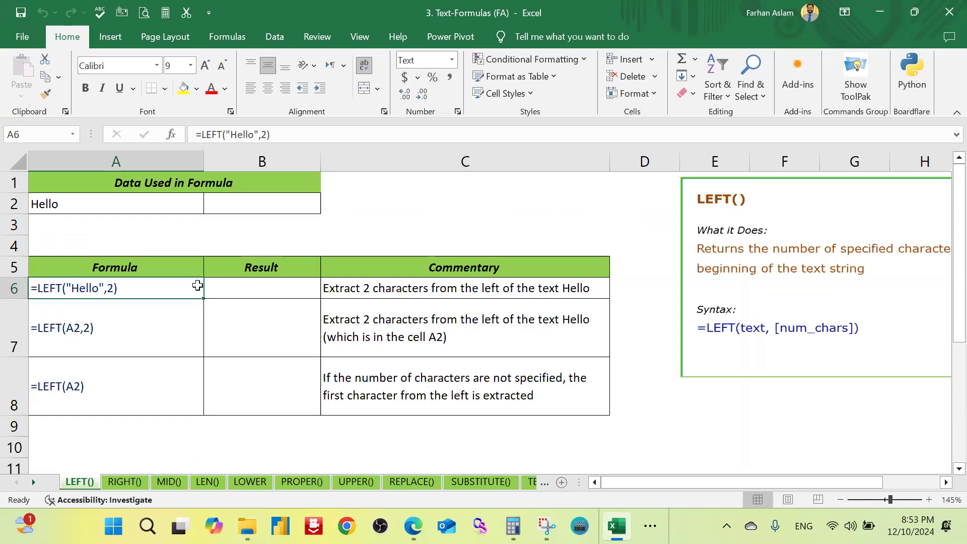
click(244, 284)
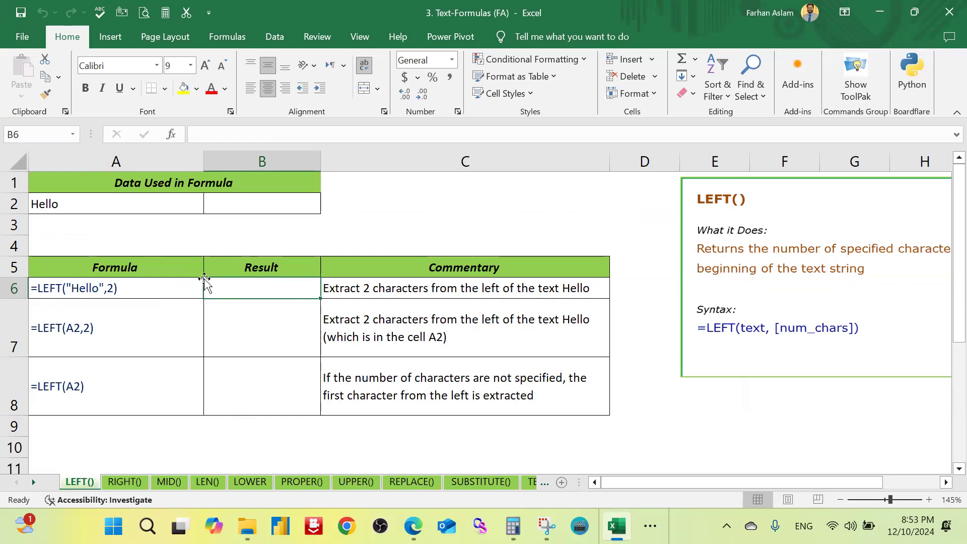
click(398, 205)
click(259, 211)
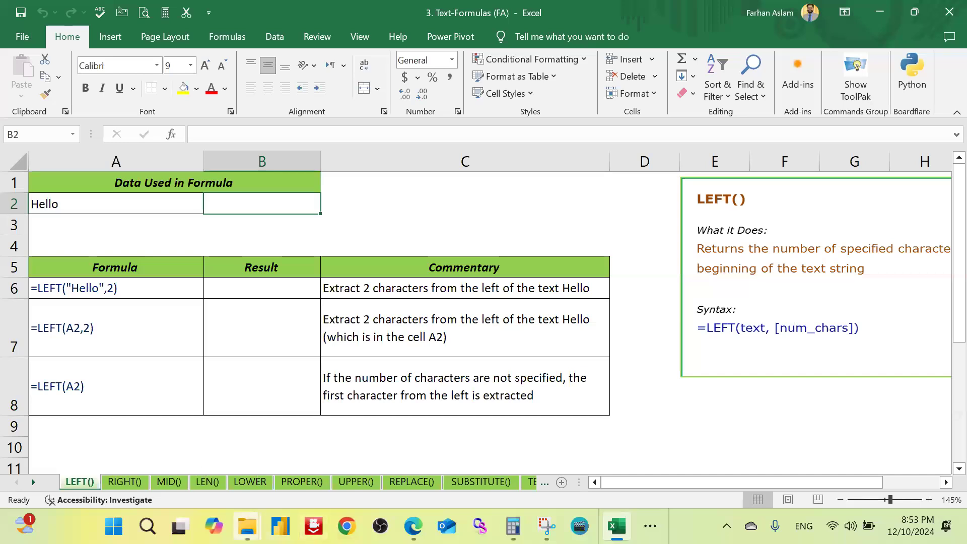
Step: Open the Customer Database-Nov 2024 workbook from the Demo Files folder and go to its customer_dbase sheet
mouse_move(247, 526)
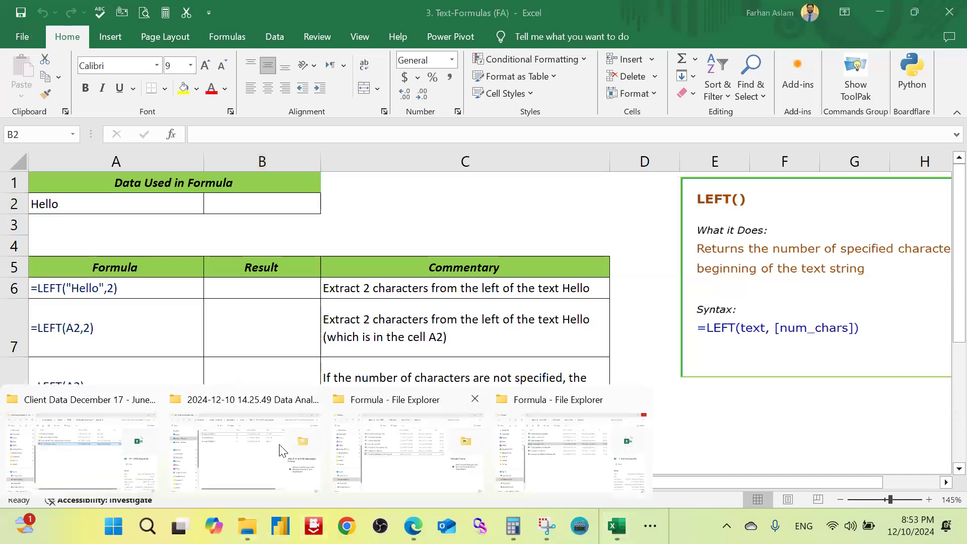
click(438, 476)
click(461, 44)
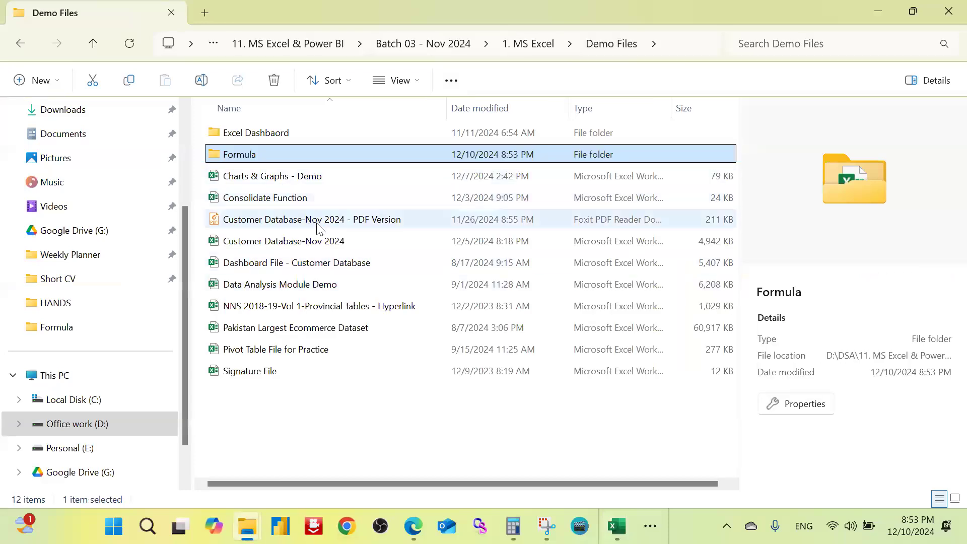
double_click(316, 246)
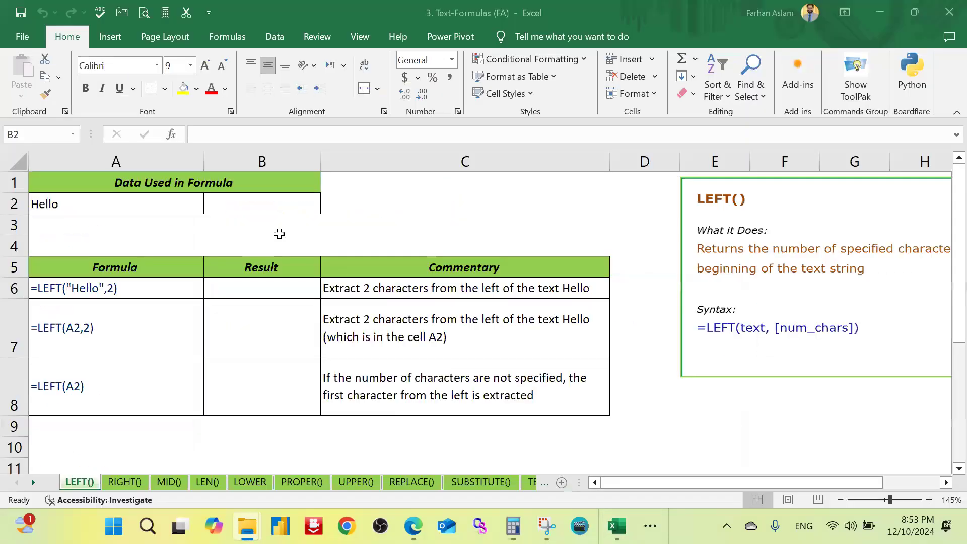
click(430, 195)
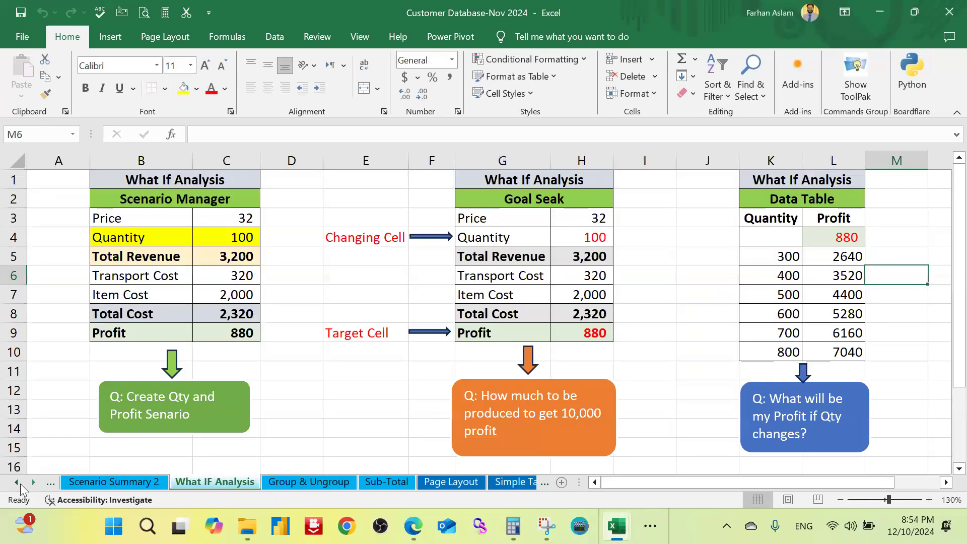
click(17, 482)
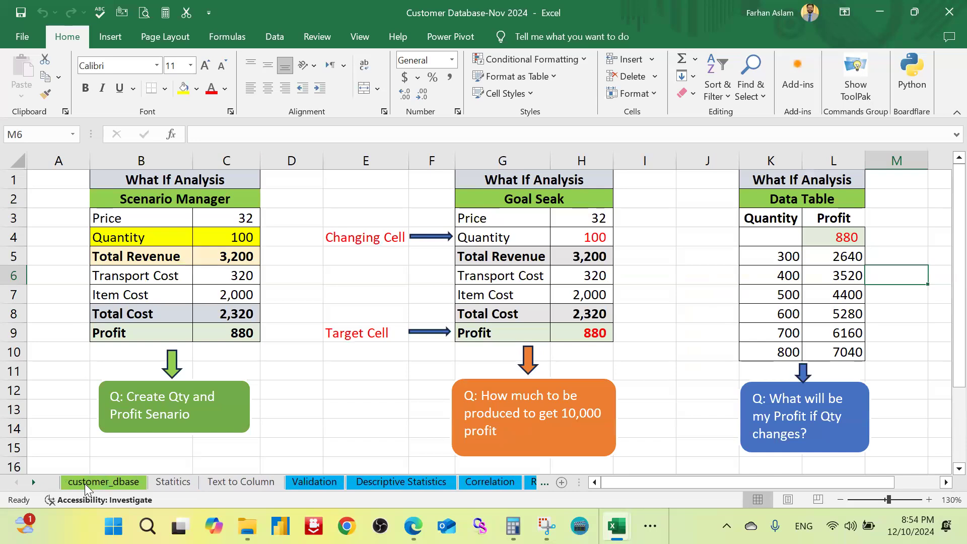
click(103, 482)
click(258, 293)
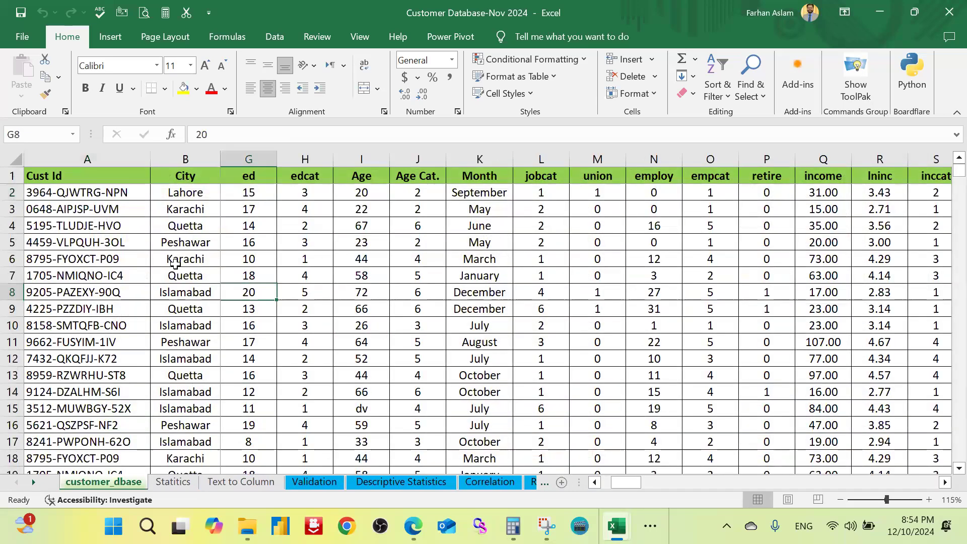
Step: Insert a blank column between Cust Id and City, then select its first data cell, B2
click(176, 263)
scroll(166, 240, up, 2)
click(267, 204)
click(263, 161)
right_click(267, 166)
click(274, 289)
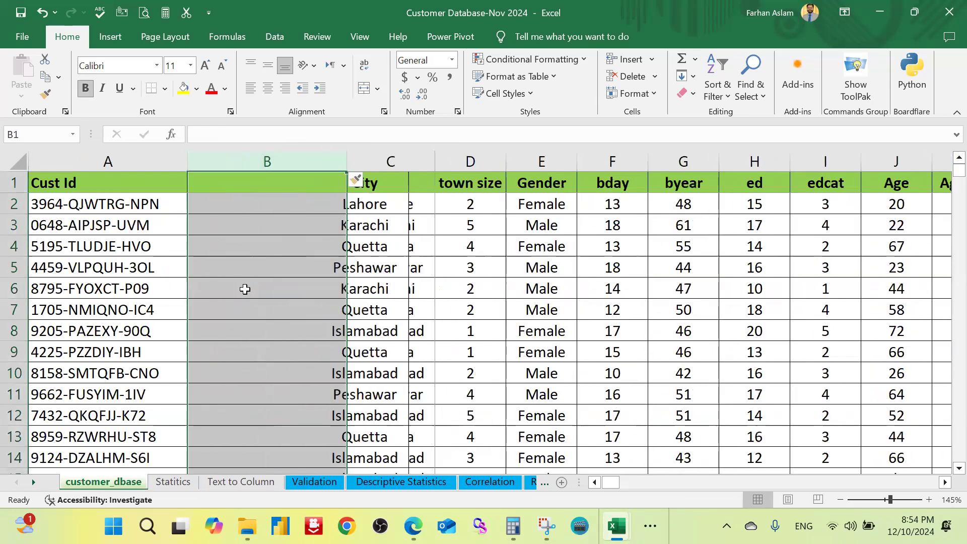
click(229, 288)
click(267, 207)
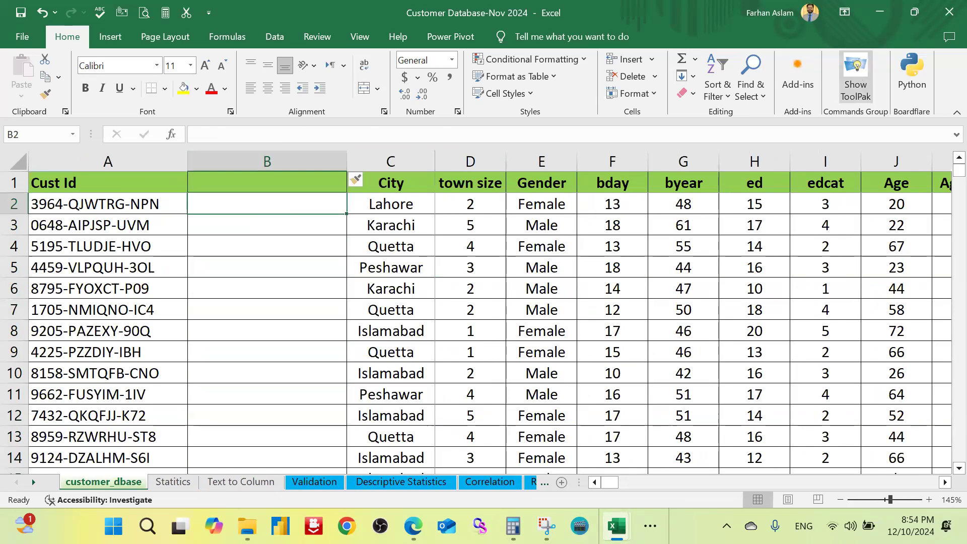
Step: Switch back to the LEFT() sheet of the 3. Text-Formulas (FA) workbook
mouse_move(616, 526)
click(594, 482)
click(209, 303)
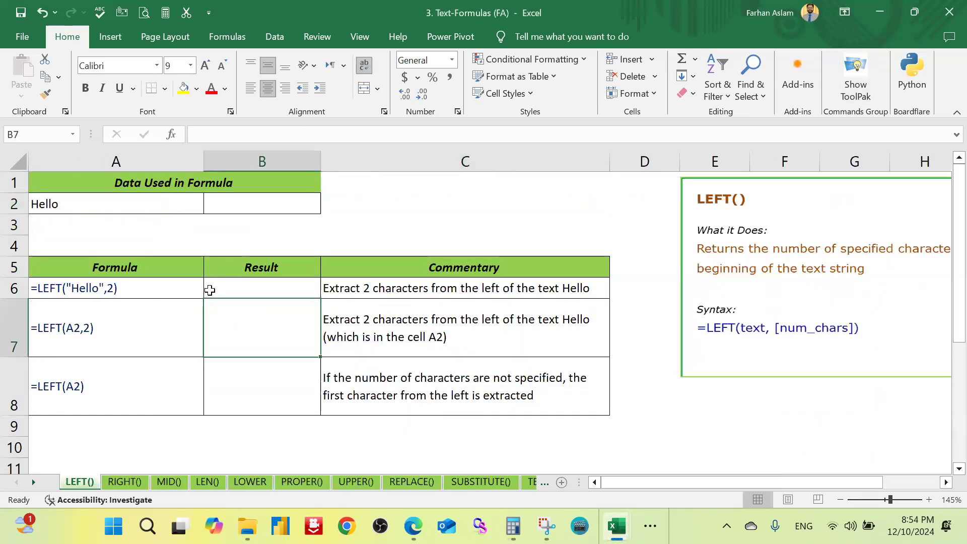
Step: Enter =LEFT("Hello",2) in result cell B6 to extract the first two characters of the literal text
click(280, 288)
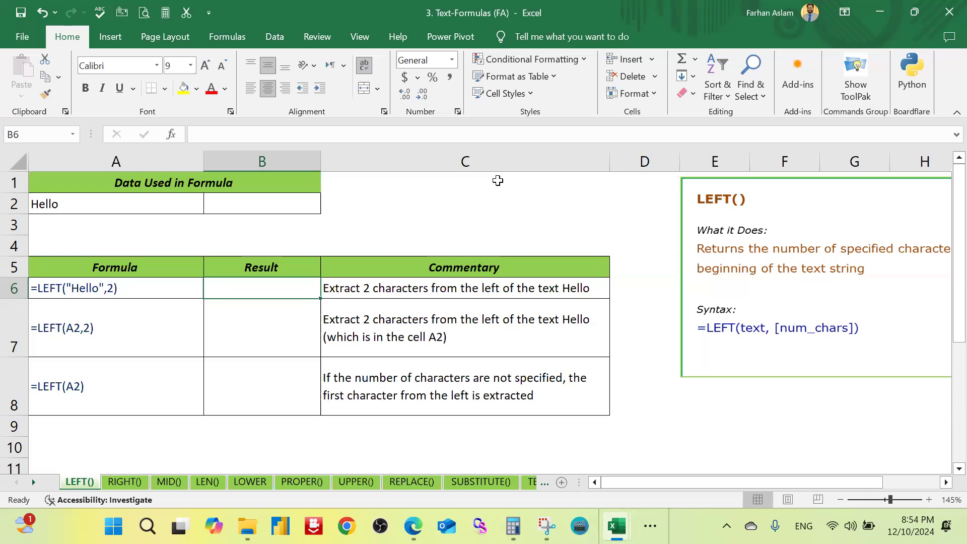
text(=)
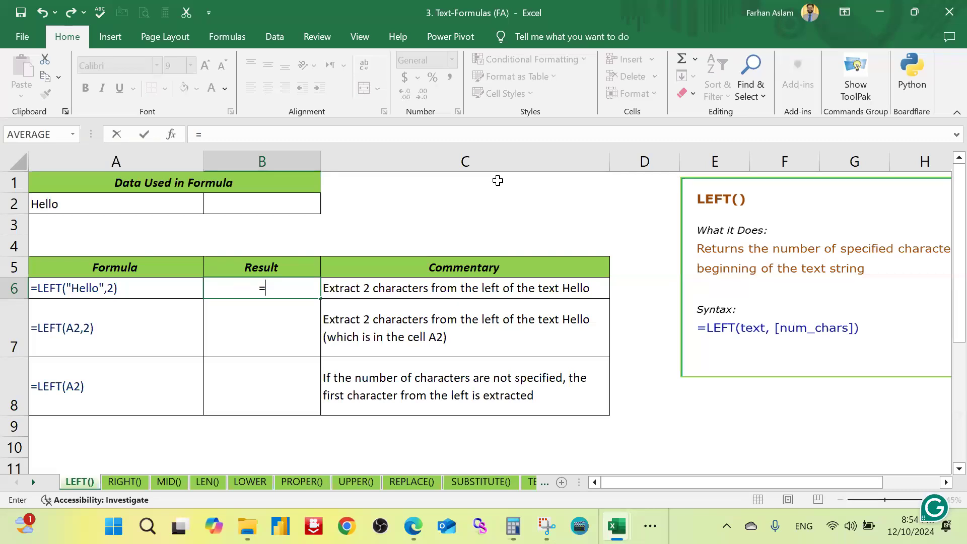
text(left)
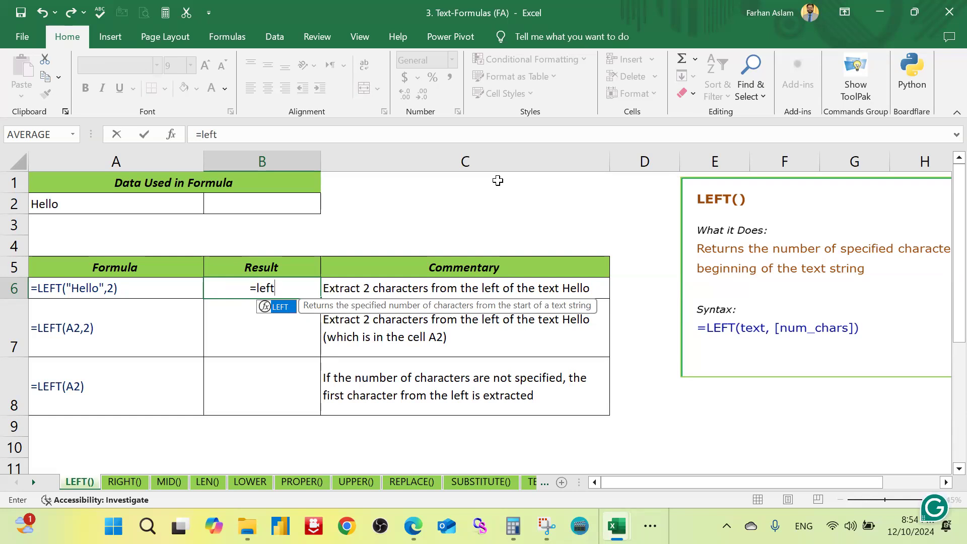
key(Tab)
text(")
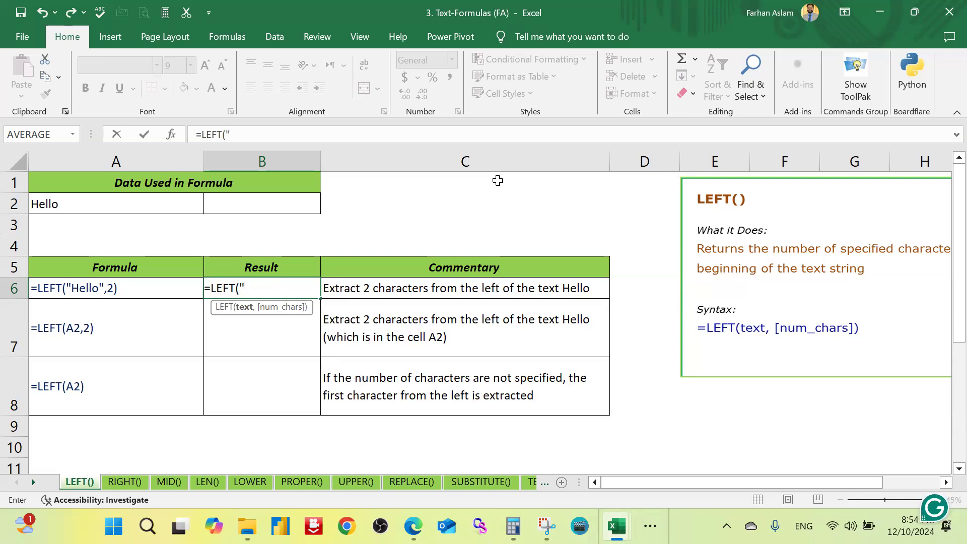
text(Hello",)
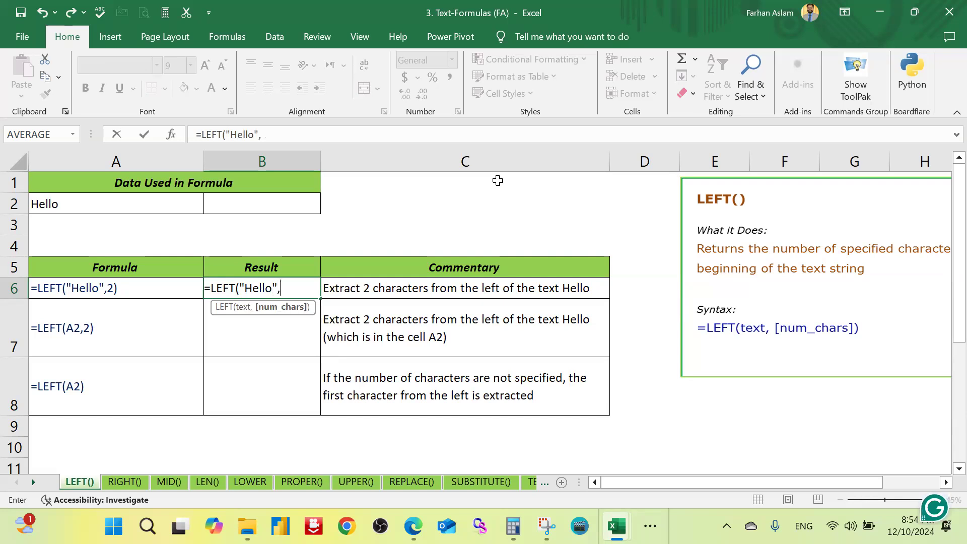
text(2))
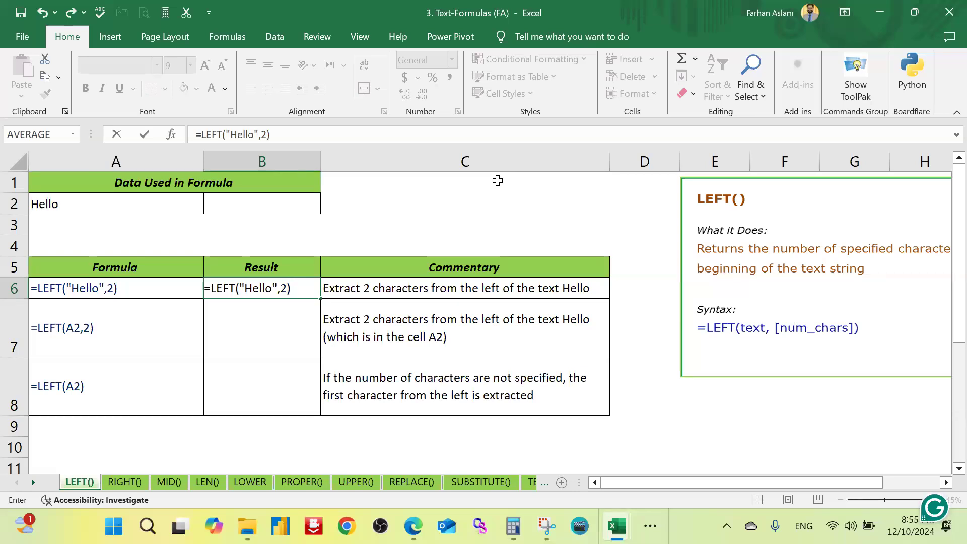
key(Return)
key(Up)
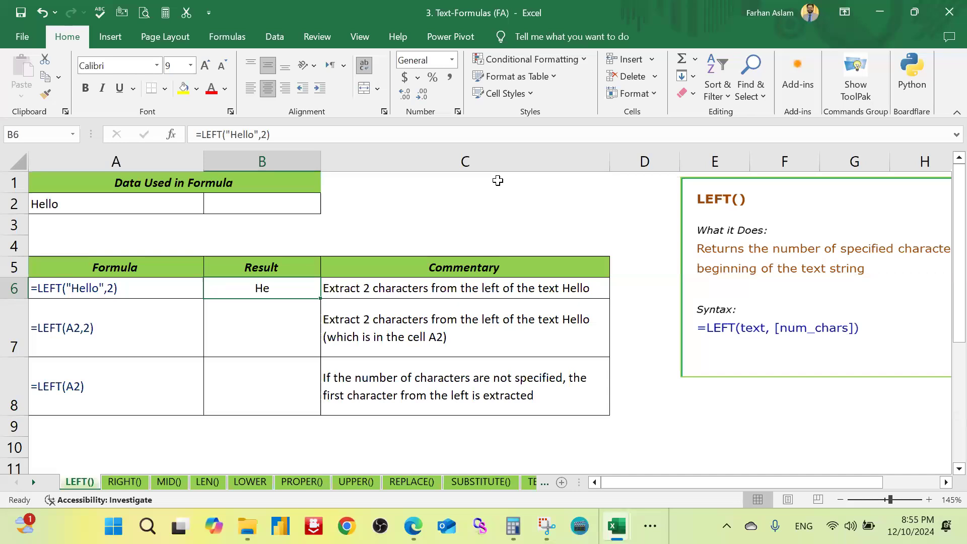
Step: Enter =LEFT(A2,3) in B7 to extract the first three characters of the text in cell A2
key(Down)
text(=)
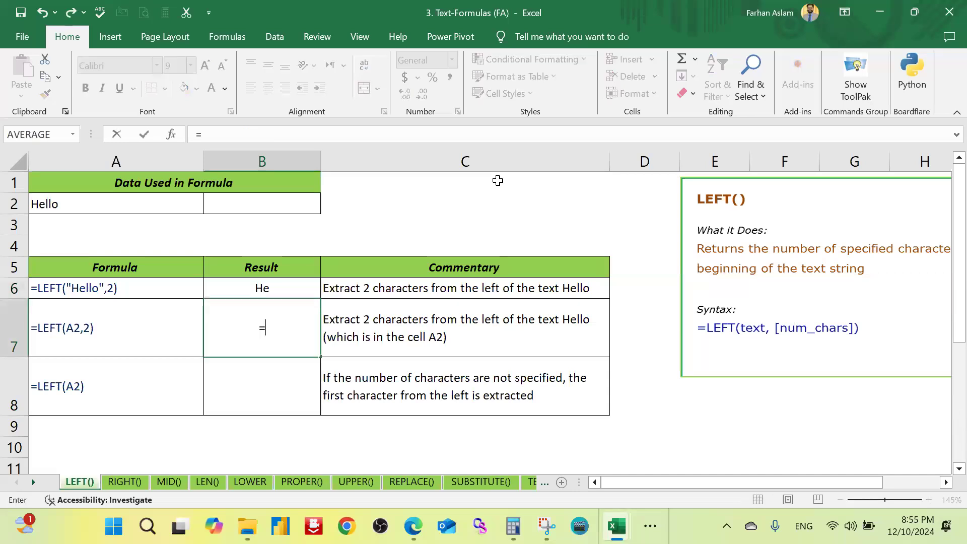
text(le)
key(Tab)
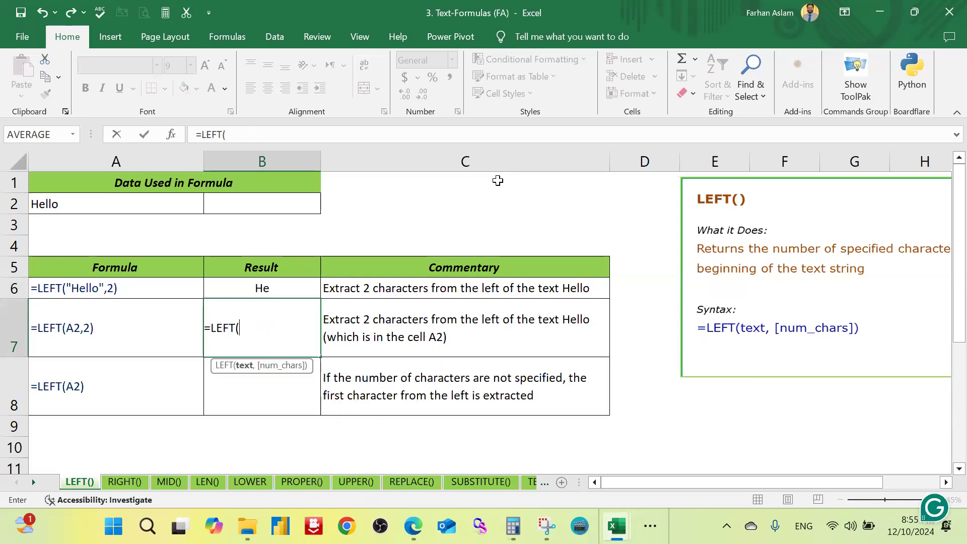
click(142, 204)
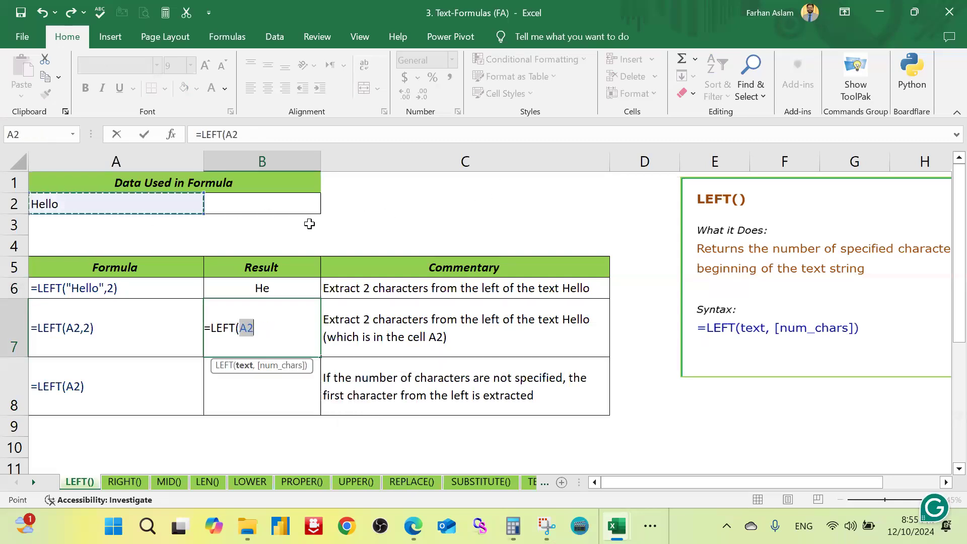
text(,)
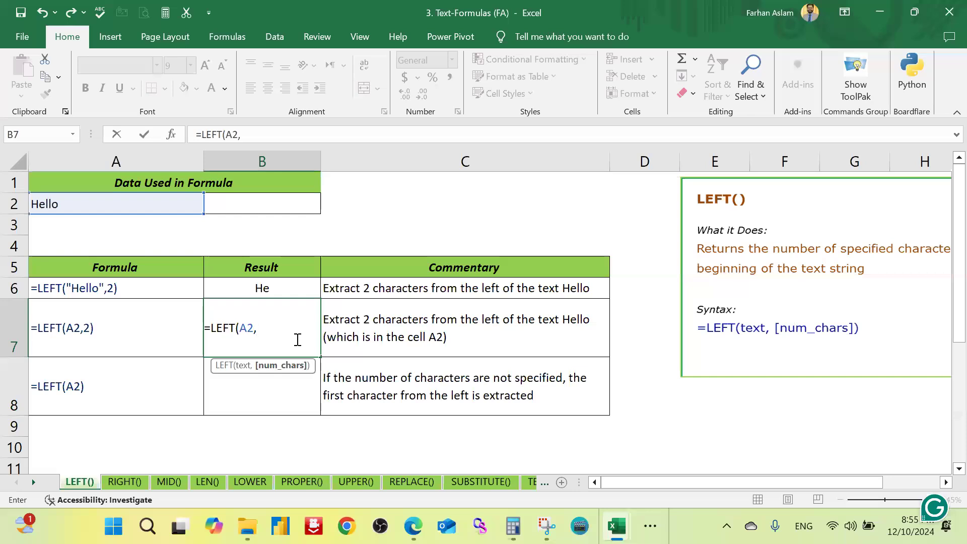
text(3))
key(Return)
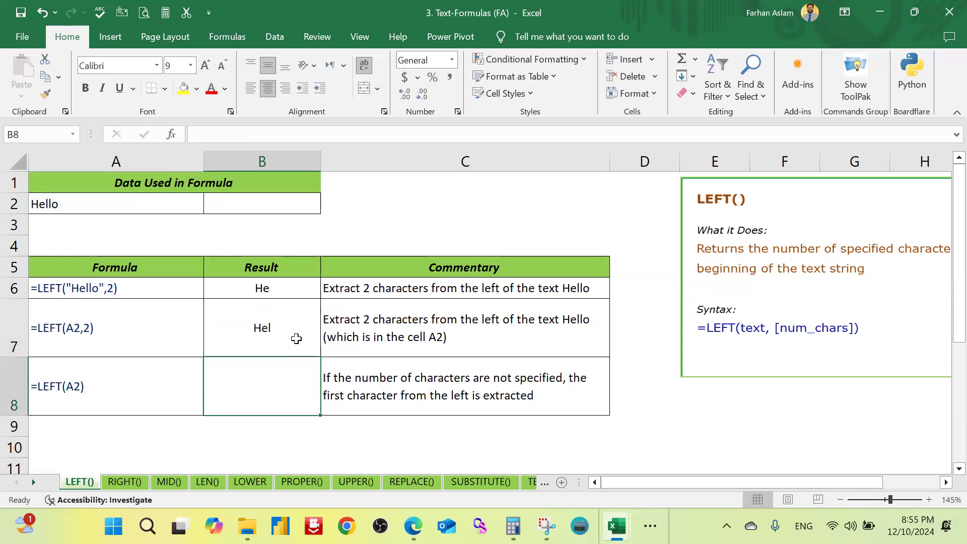
click(296, 338)
Step: On the RIGHT() sheet, enter =RIGHT(A2,2) in B6 to extract the last two characters of A2
click(125, 482)
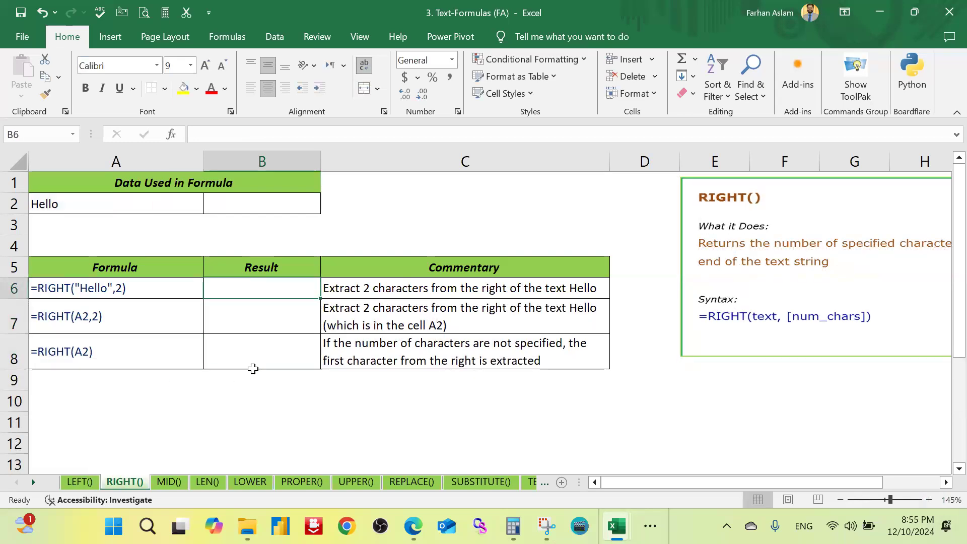
text(=)
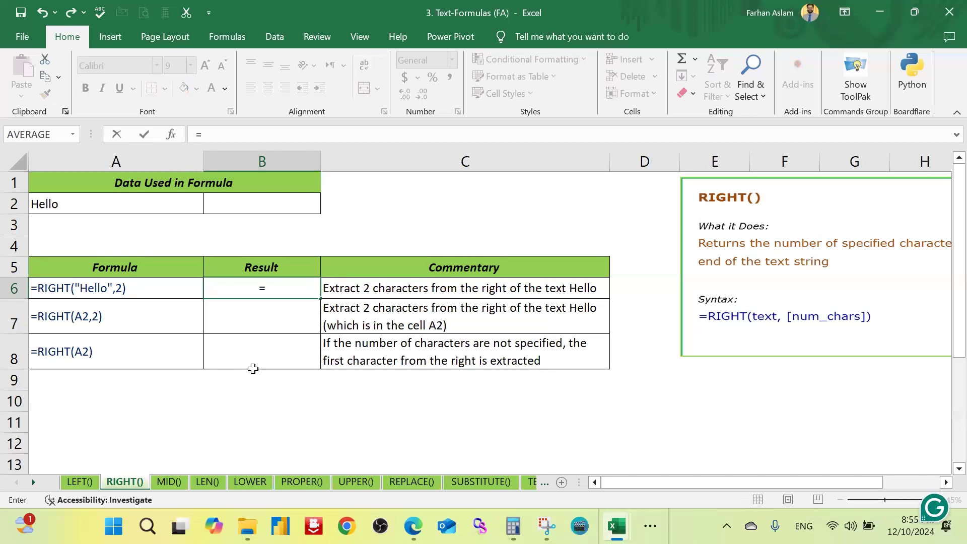
text(right)
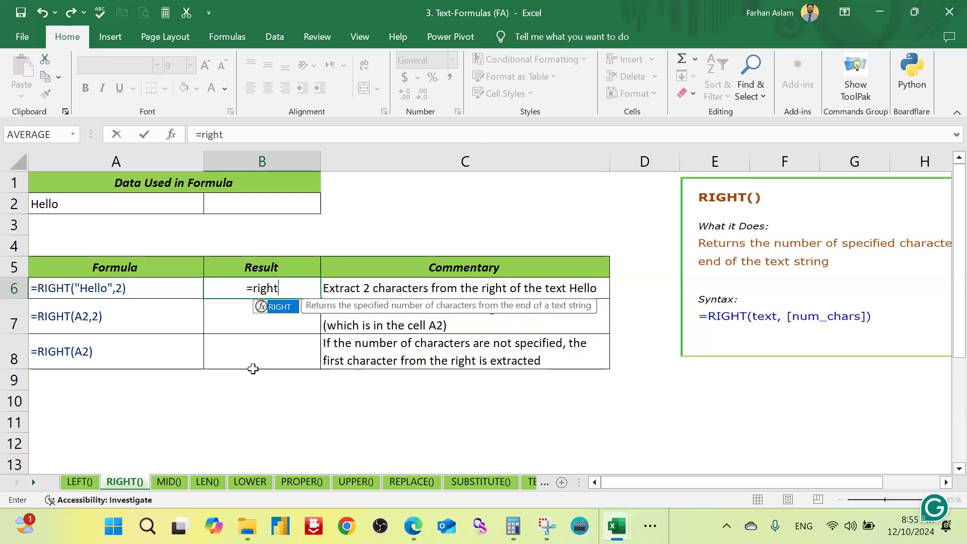
key(Tab)
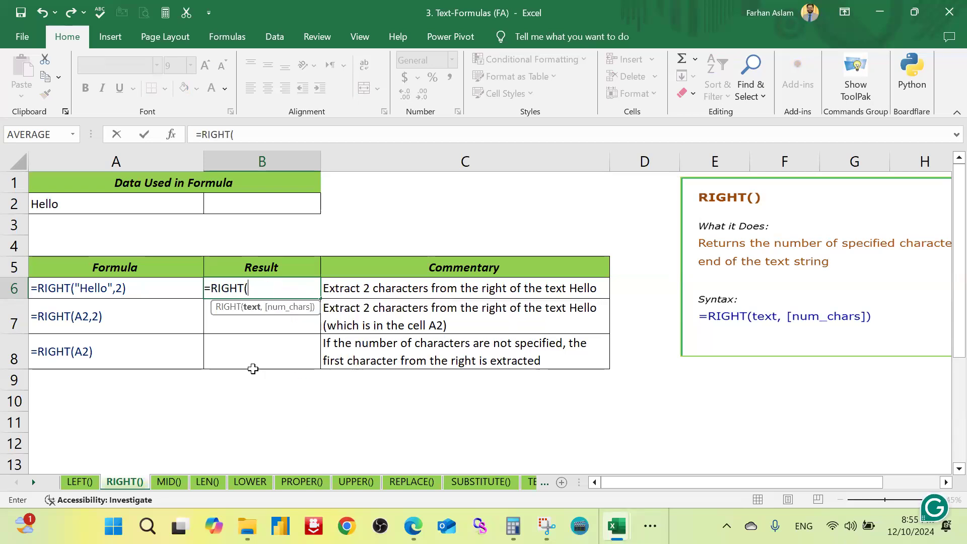
click(92, 204)
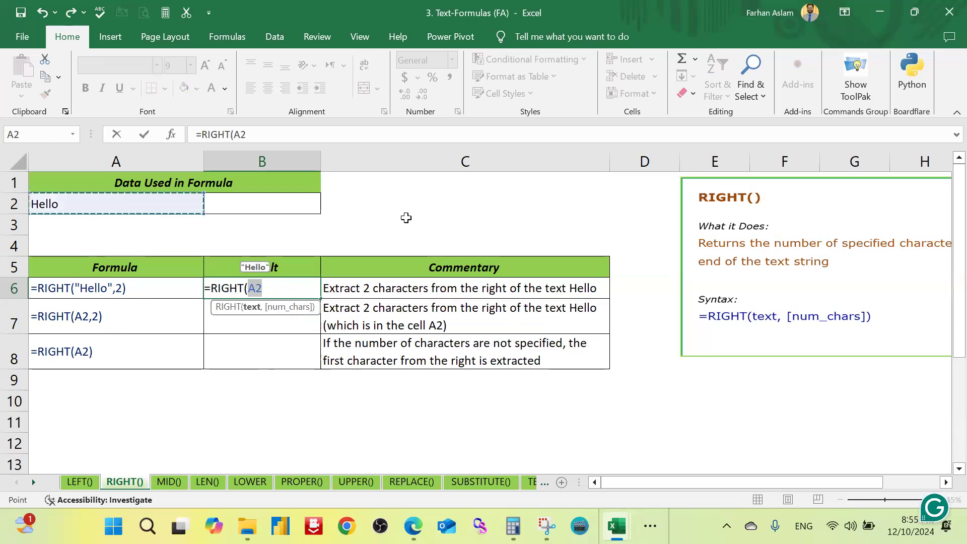
text(,)
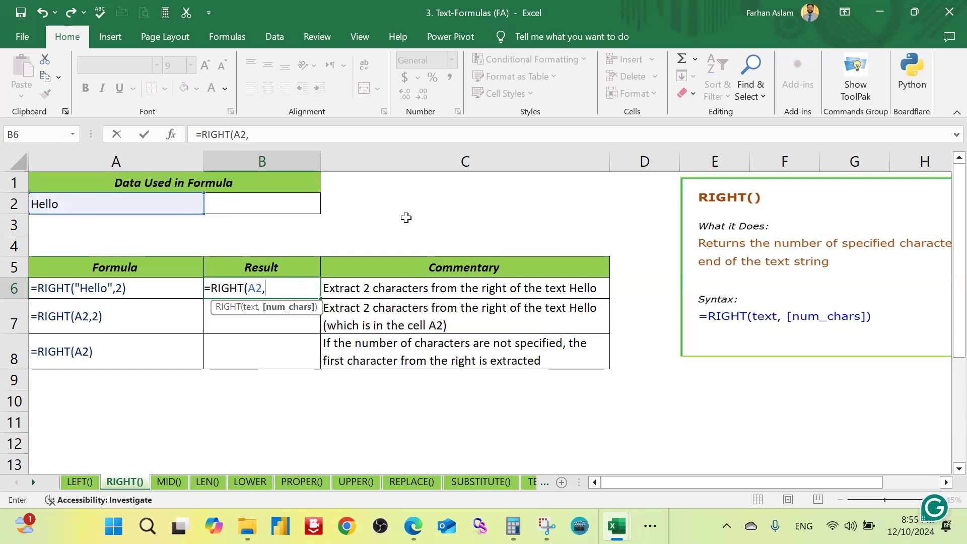
text(2))
key(Return)
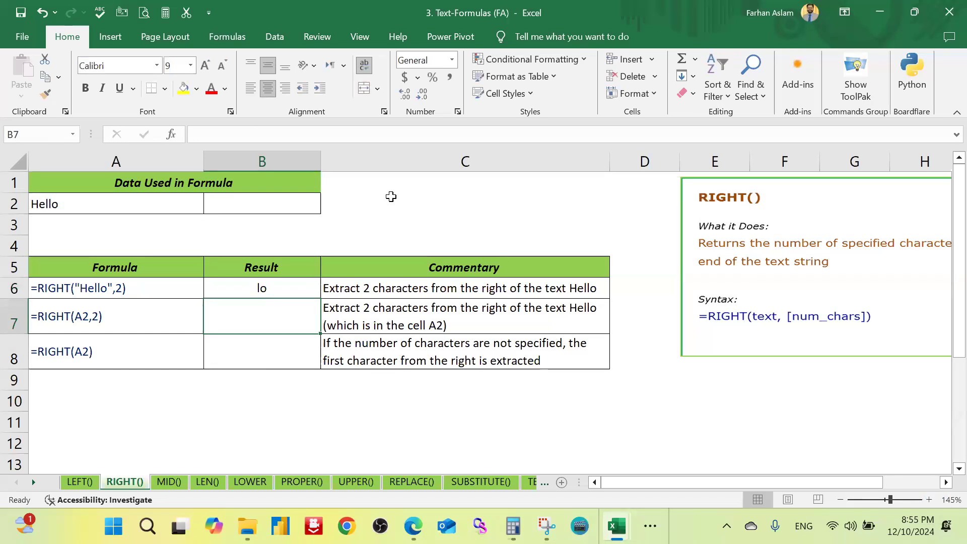
Step: Change the number of characters in B6's RIGHT formula to 4, making it =RIGHT(A2,4)
double_click(277, 294)
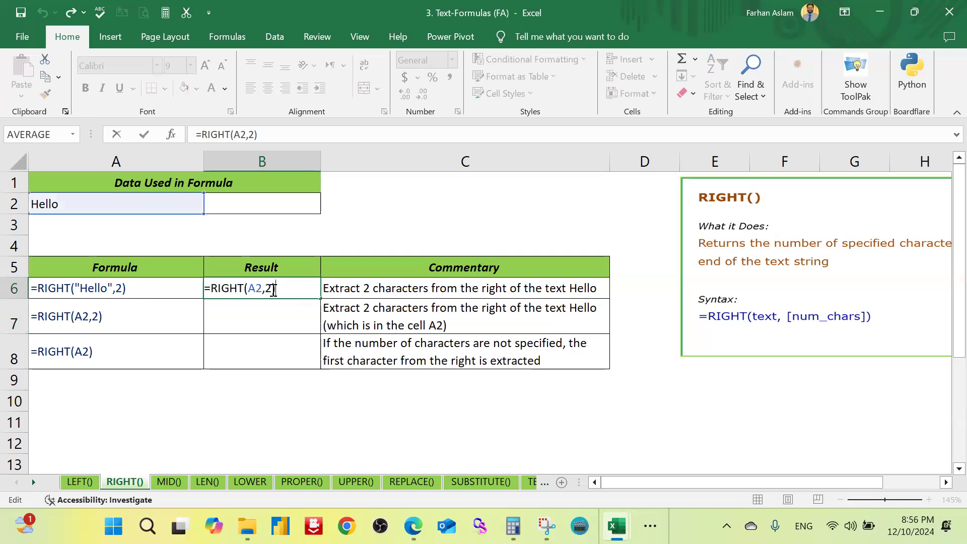
key(Left)
key(BackSpace)
text(4)
key(Return)
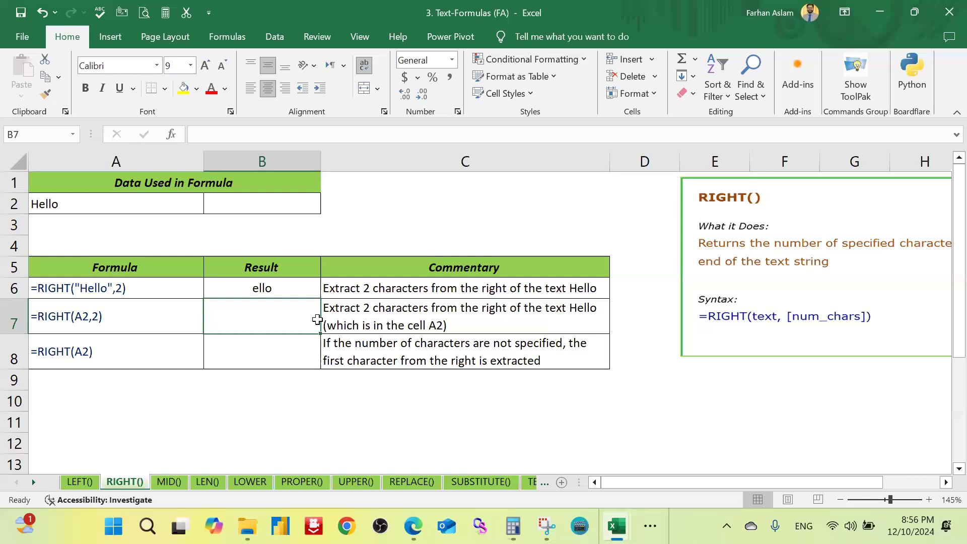
Step: On the MID() sheet, enter =MID(A2,4,4) in B6 to extract four characters of A2 starting from the fourth
click(169, 482)
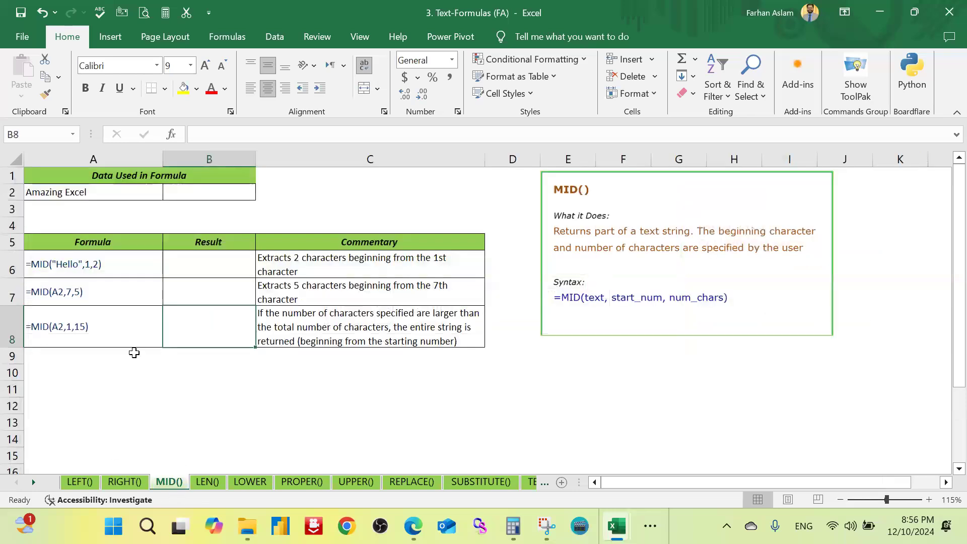
scroll(171, 339, up, 1)
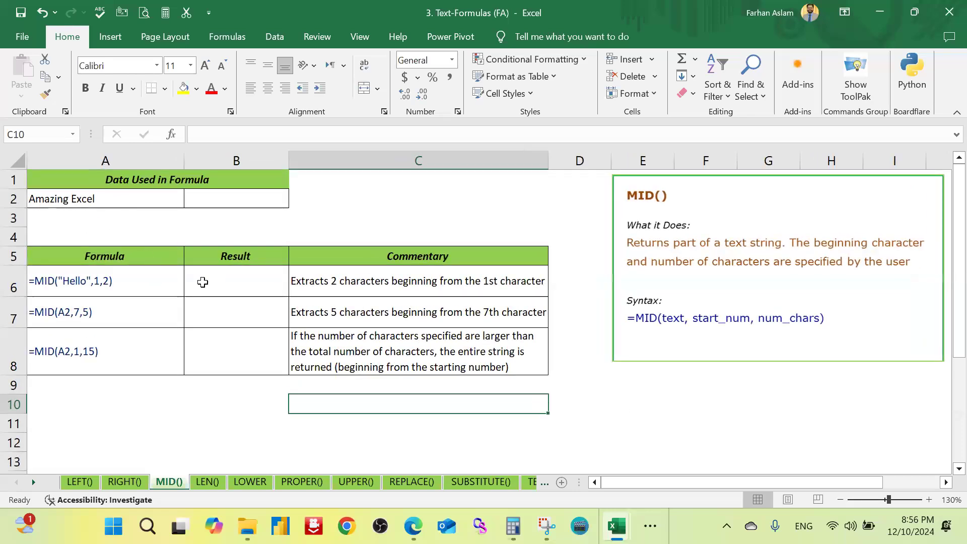
click(244, 284)
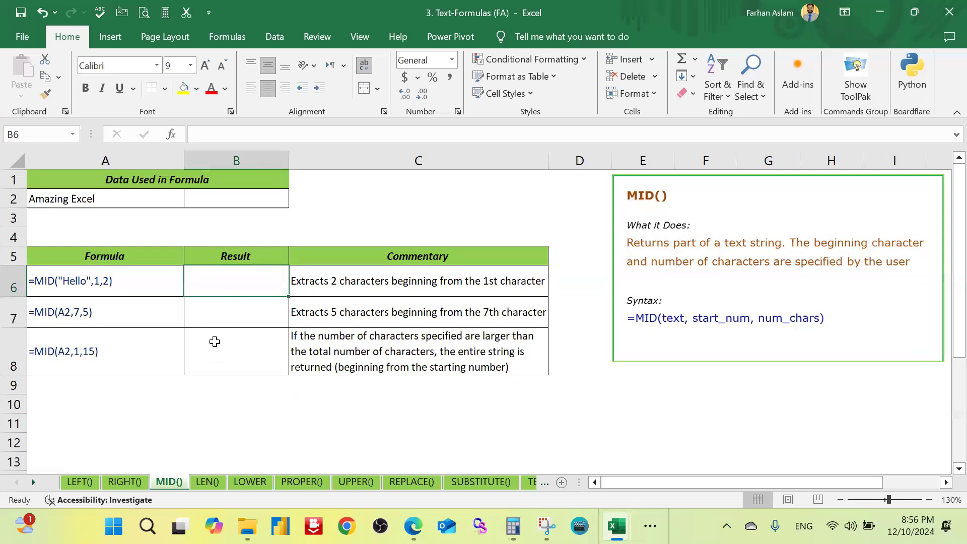
text(=)
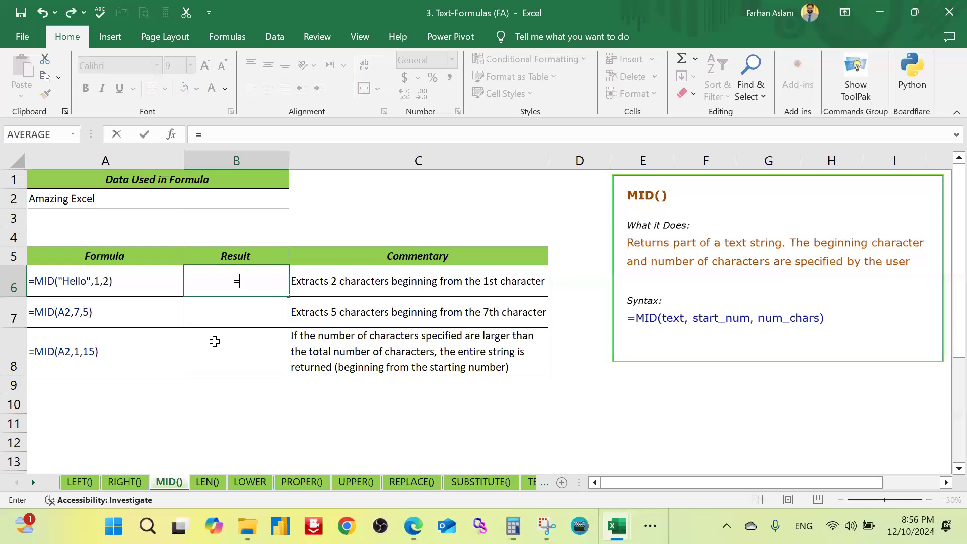
text(mid)
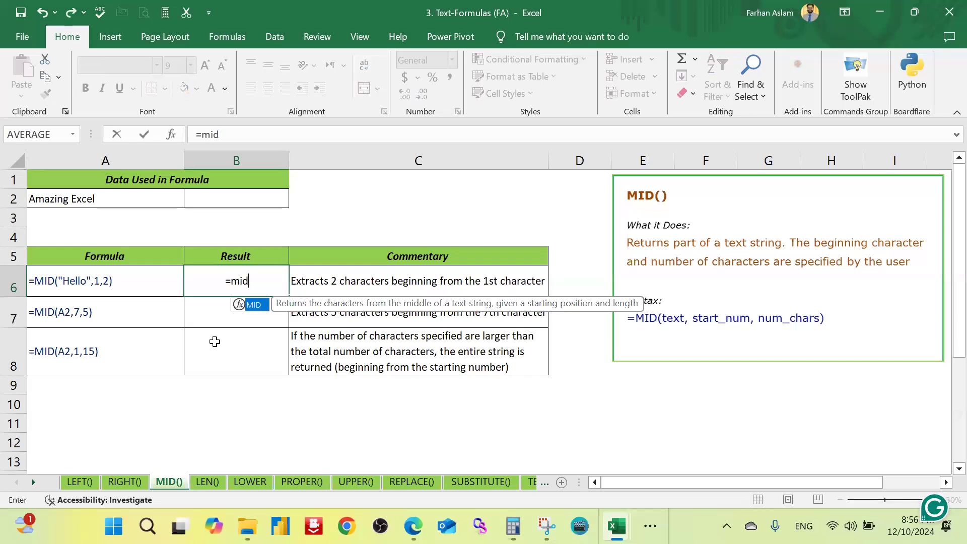
key(Tab)
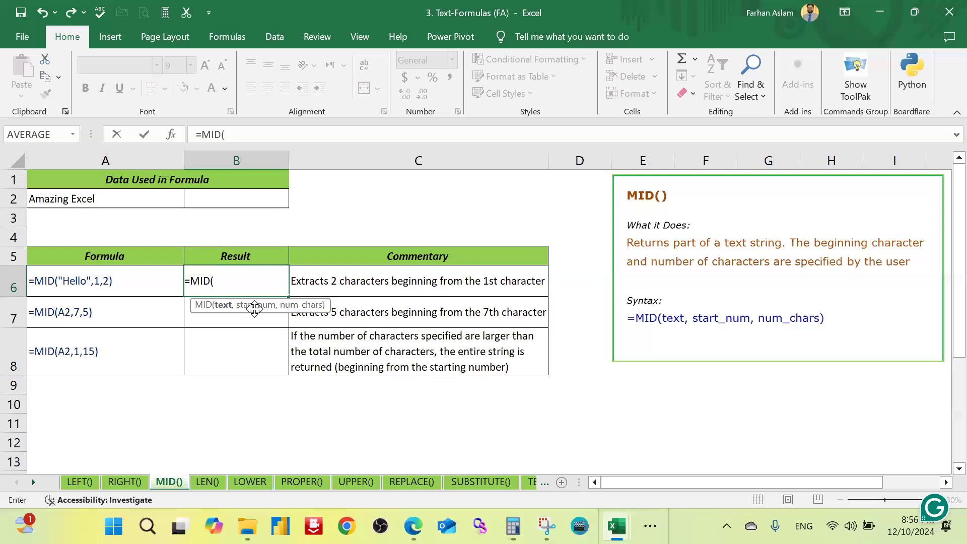
click(108, 202)
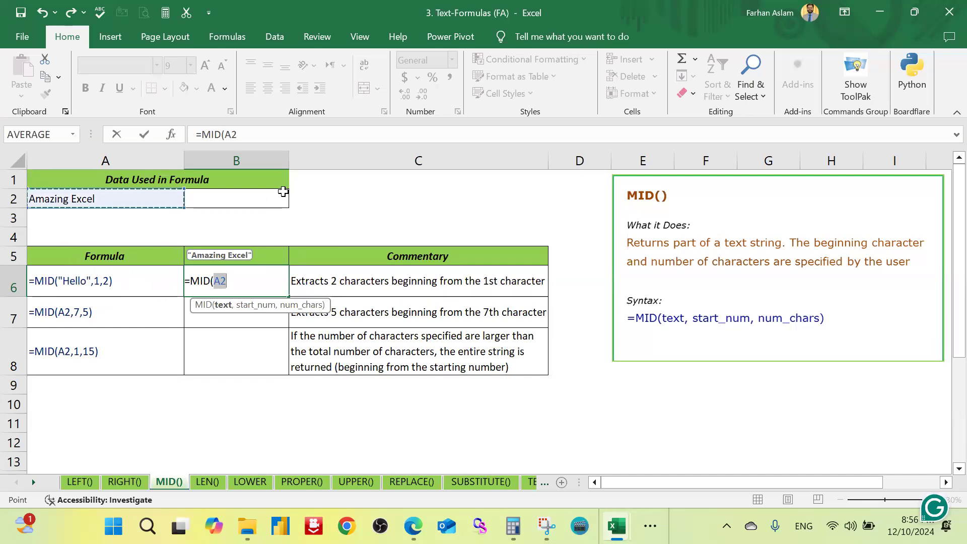
text(,)
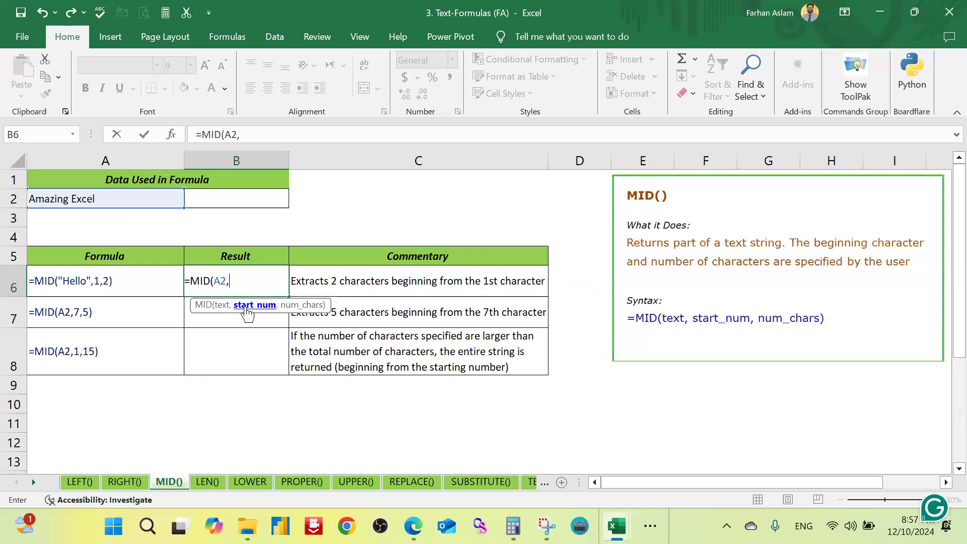
text(4,)
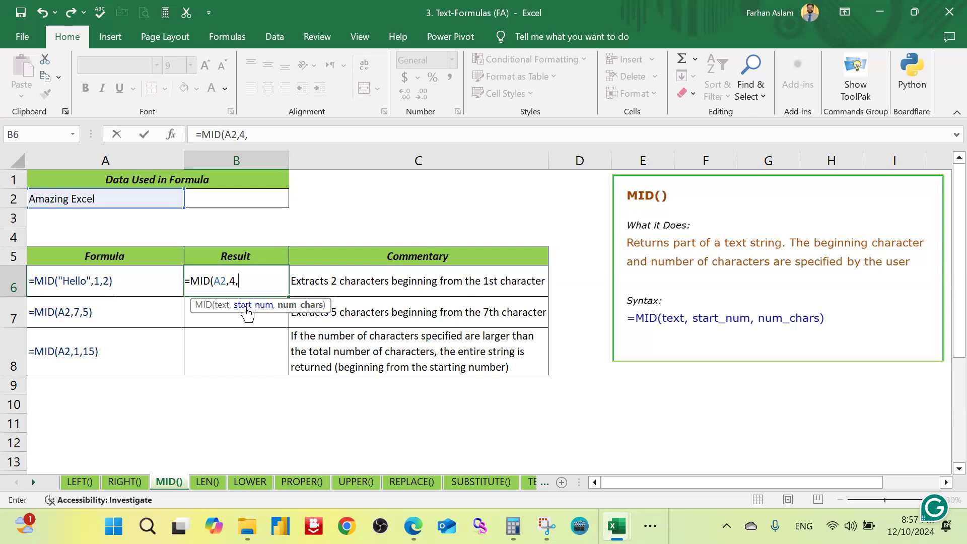
text(4))
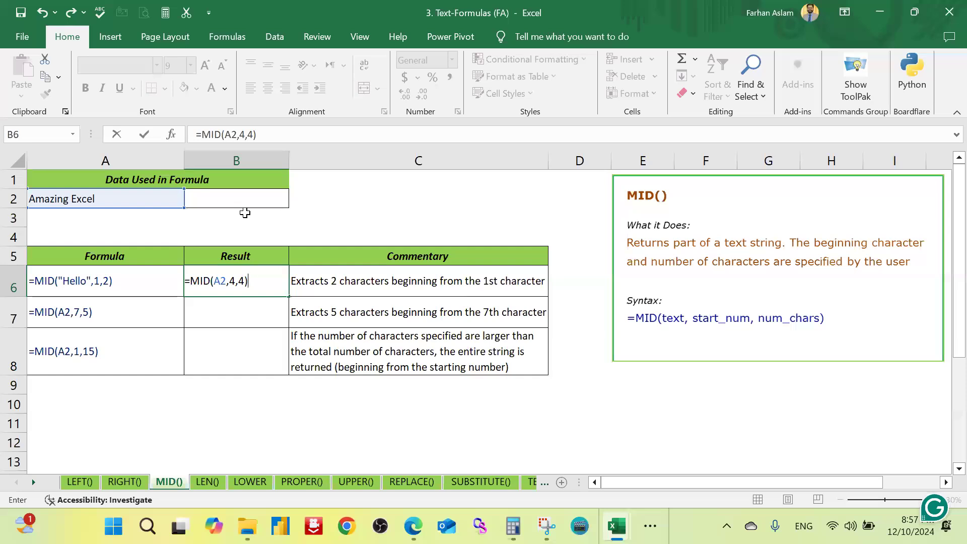
key(Return)
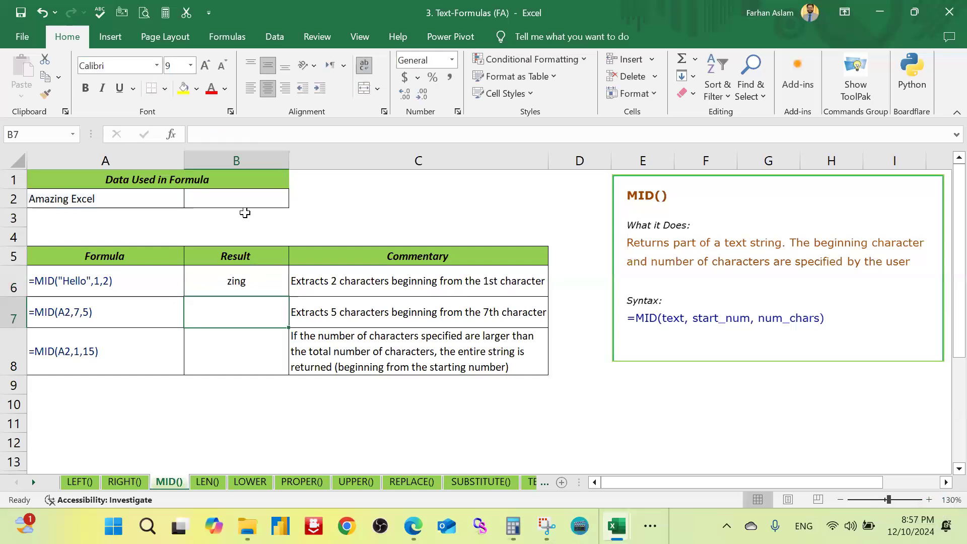
Step: Examine the text in A2 by highlighting its first three characters and the four characters that follow, leaving the cell's content as is
double_click(57, 199)
key(Left)
key(Left)
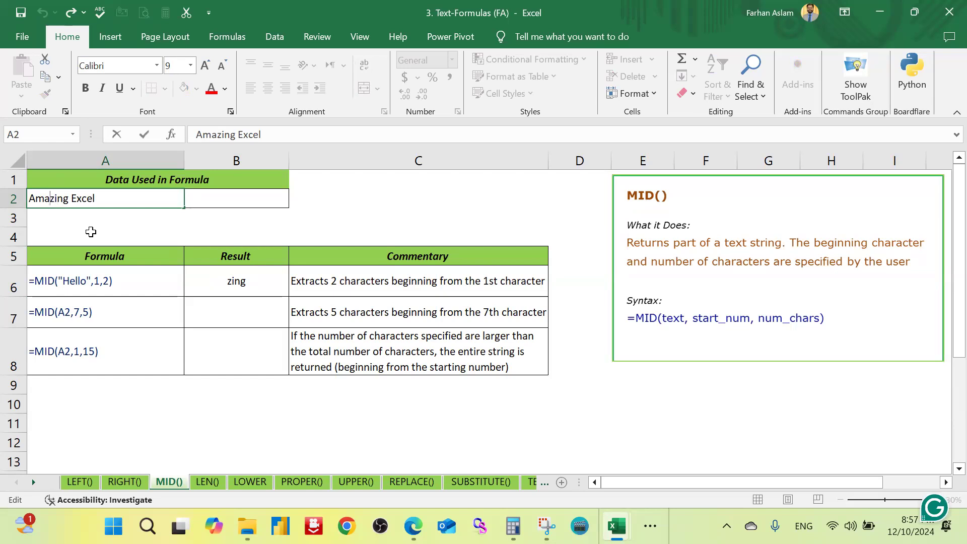
key(shift+Home)
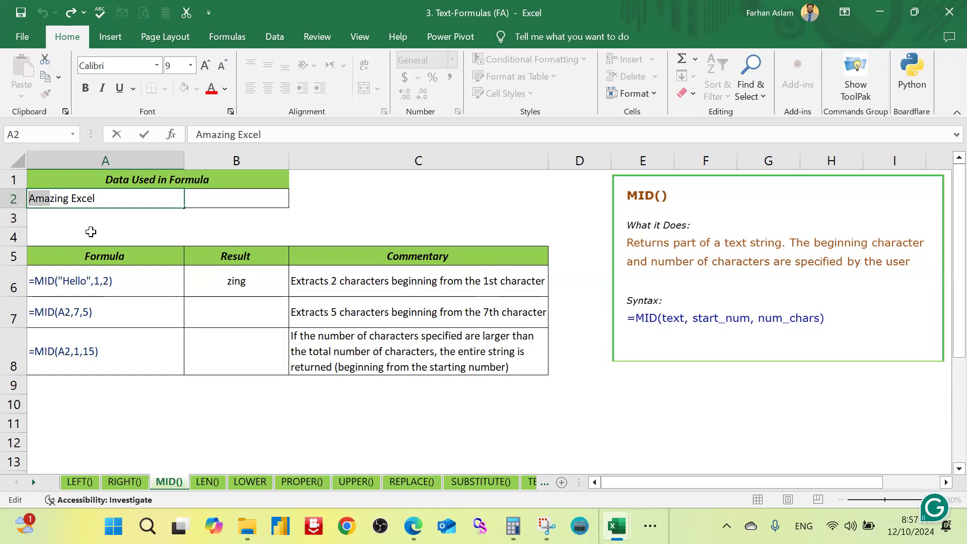
key(Right)
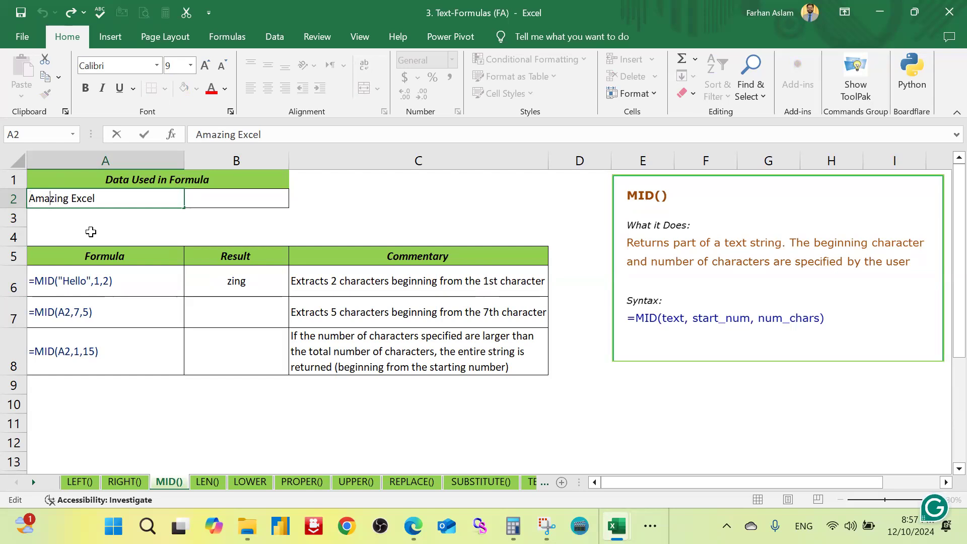
key(shift+Right)
key(shift+Right)
key(shift+Right)
key(shift+Right)
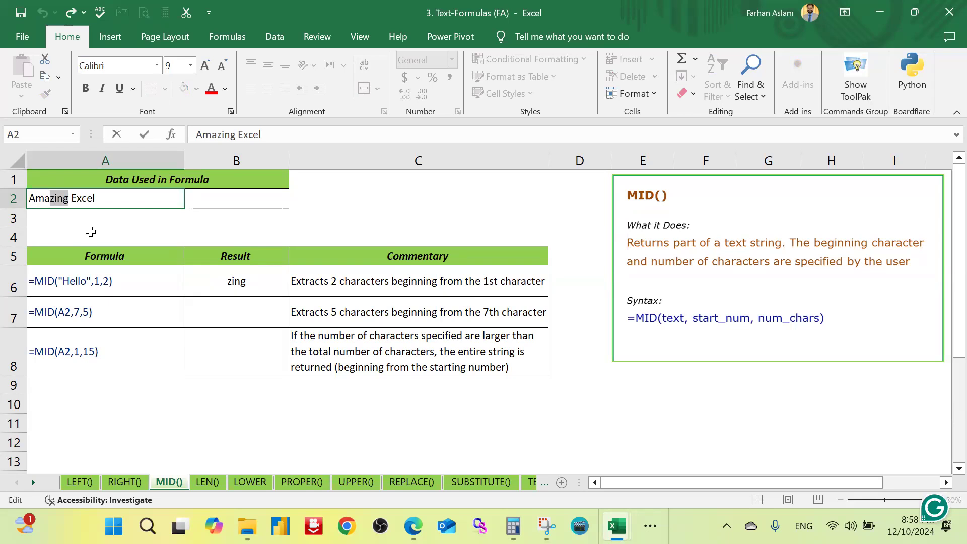
key(Return)
Step: Replace the A2 reference in B6's MID formula with the text BeautifulPakistan
key(Up)
key(Down)
key(Down)
key(Down)
key(Down)
key(Down)
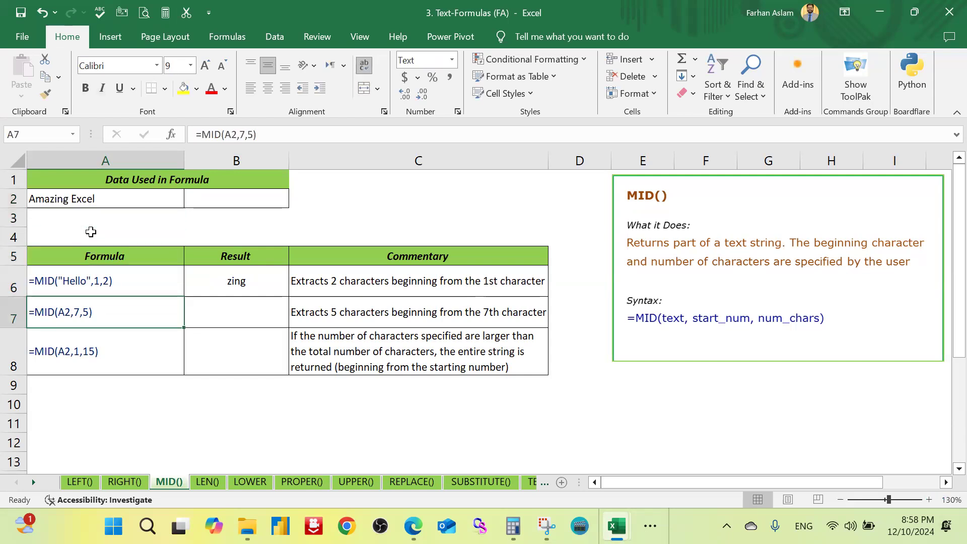
key(Right)
key(Up)
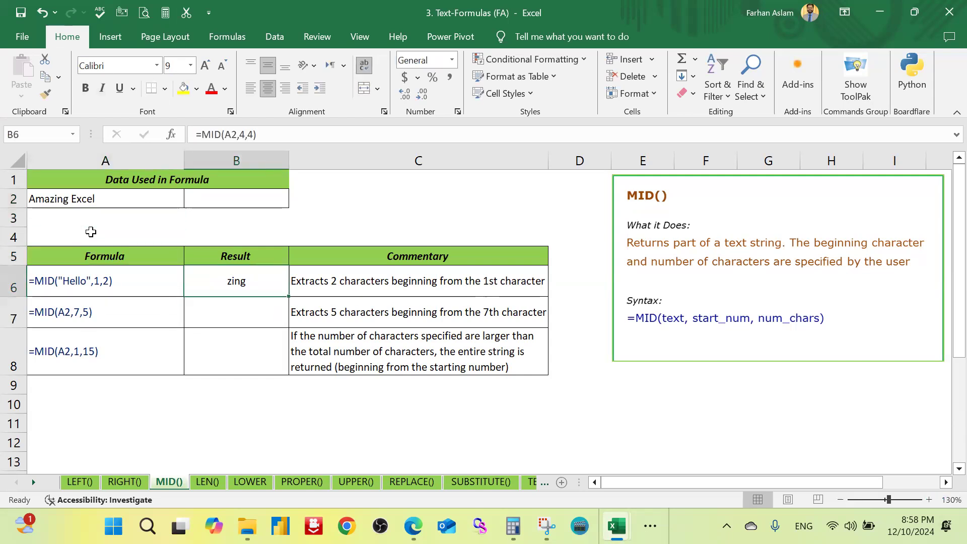
key(F2)
key(Left)
key(Left)
key(Left)
key(Left)
key(Left)
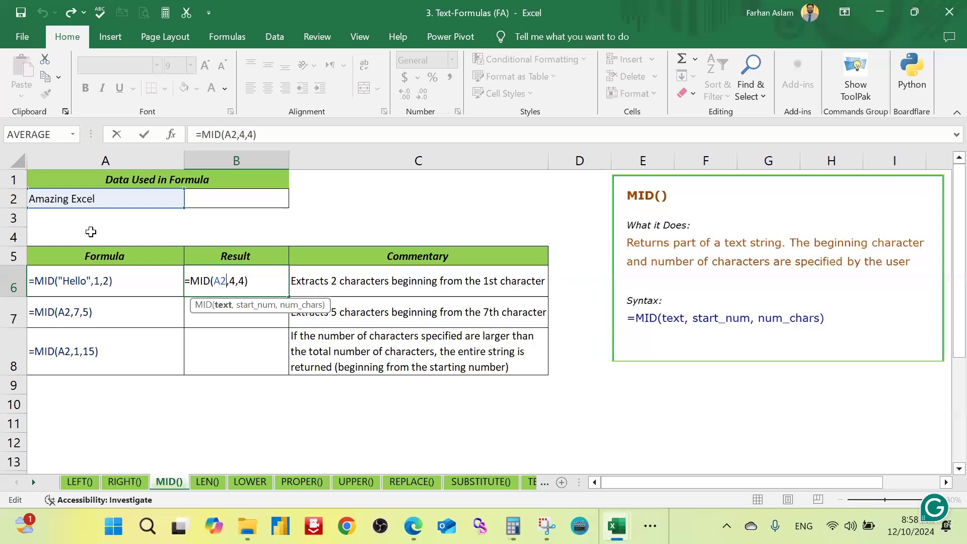
key(Right)
key(shift+Left)
key(shift+Left)
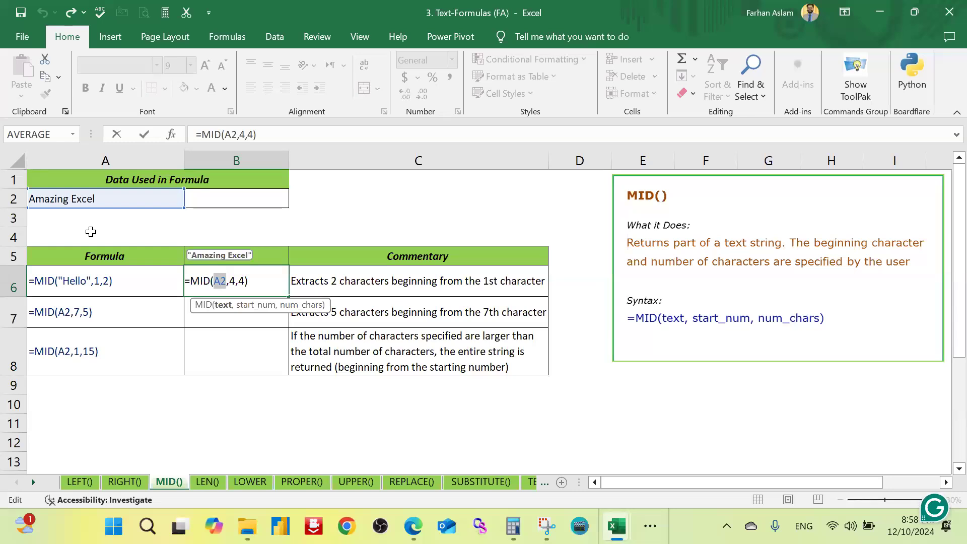
text(Beaut)
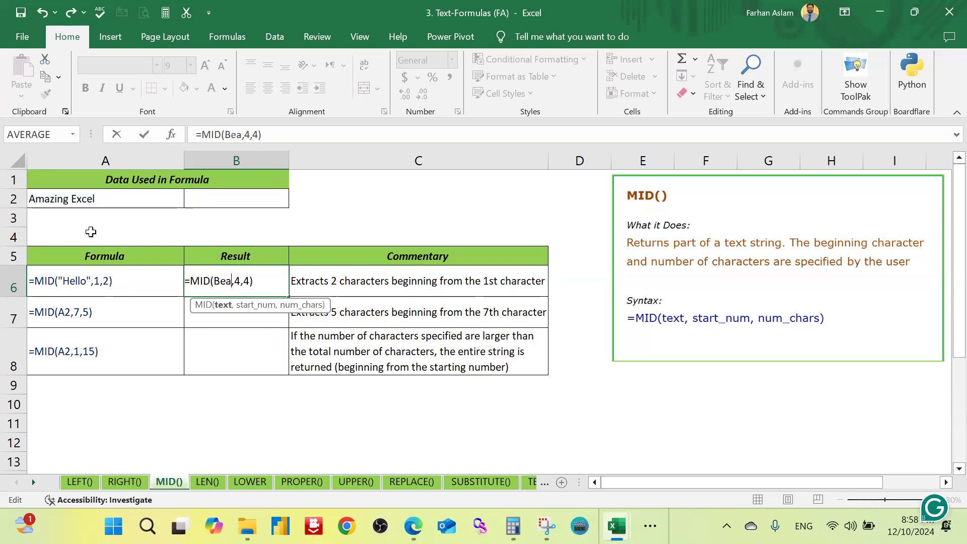
text(ifulPa)
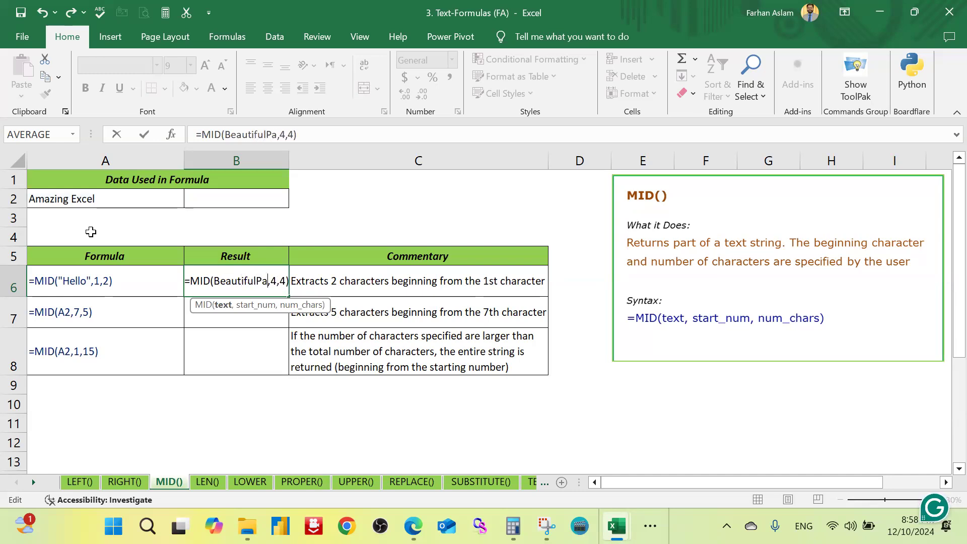
text(kistan)
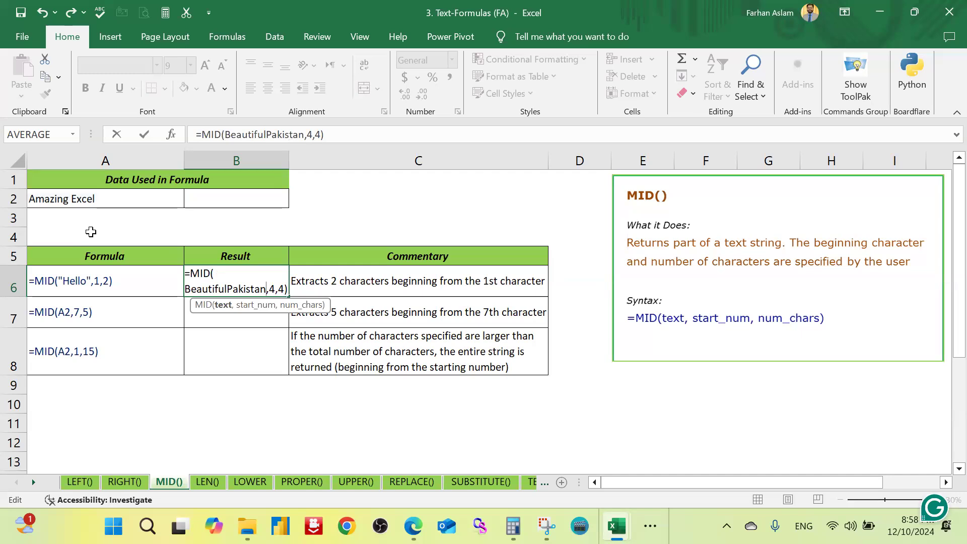
Step: Set the start position to 5 and the number of characters to 6 in B6's MID formula
key(Right)
key(shift+Right)
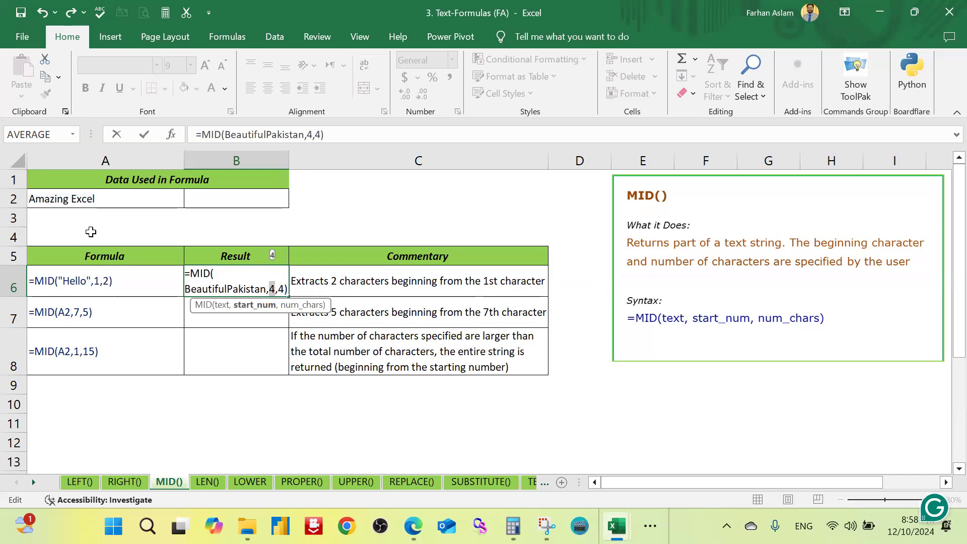
text(5)
key(Right)
key(shift+Right)
text(6)
key(ctrl+Return)
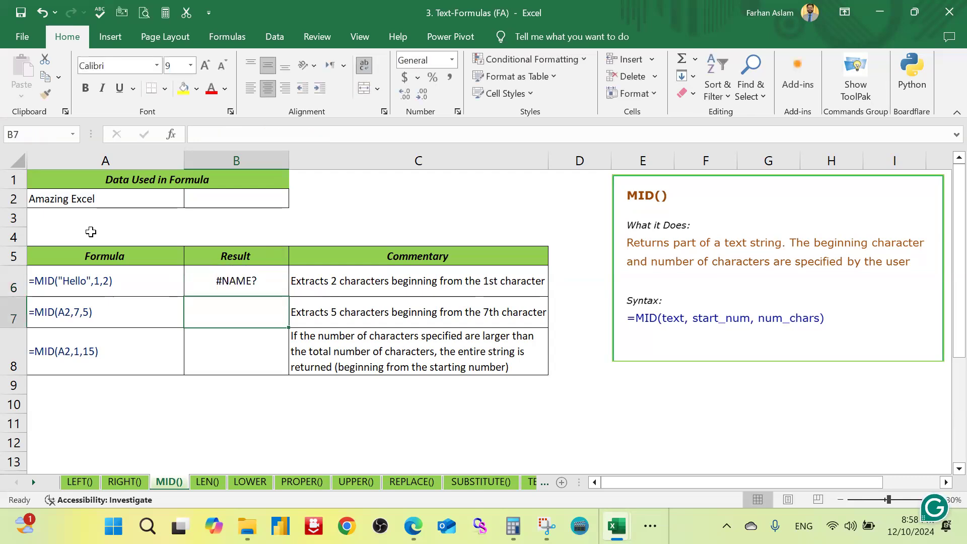
Step: Enclose BeautifulPakistan in double quotation marks in B6, making the formula =MID("BeautifulPakistan",5,6)
key(F2)
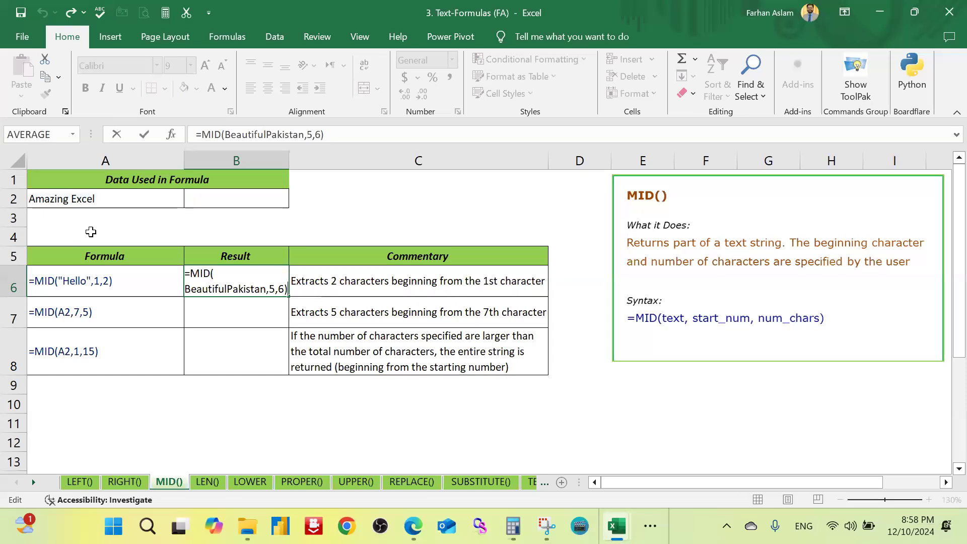
key(Left)
key(Left)
key(Left)
key(Left)
key(Left)
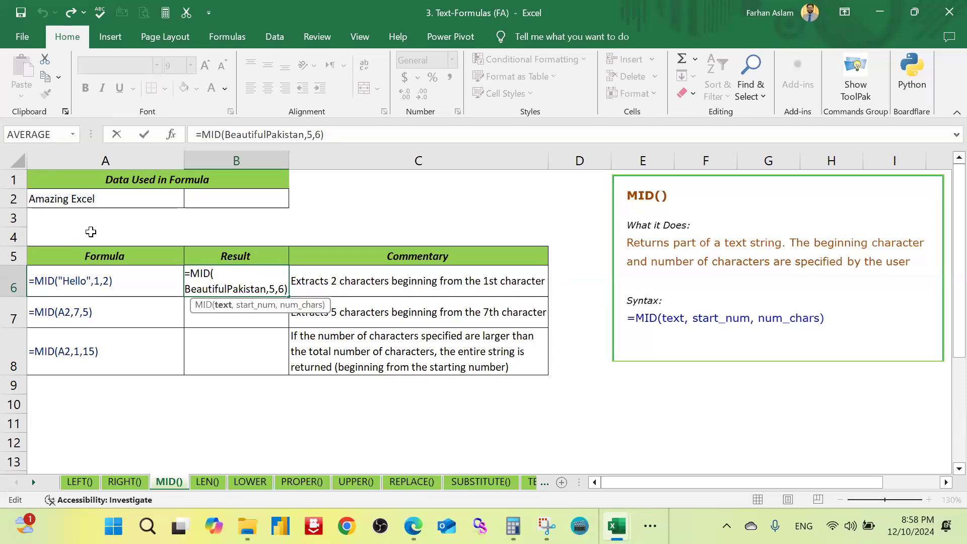
text(")
key(Right)
text(")
key(Return)
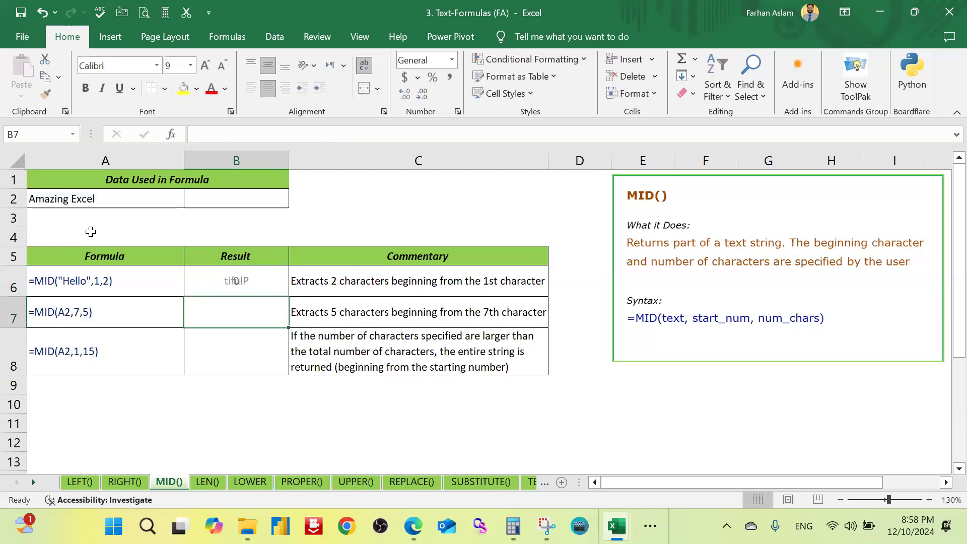
key(Up)
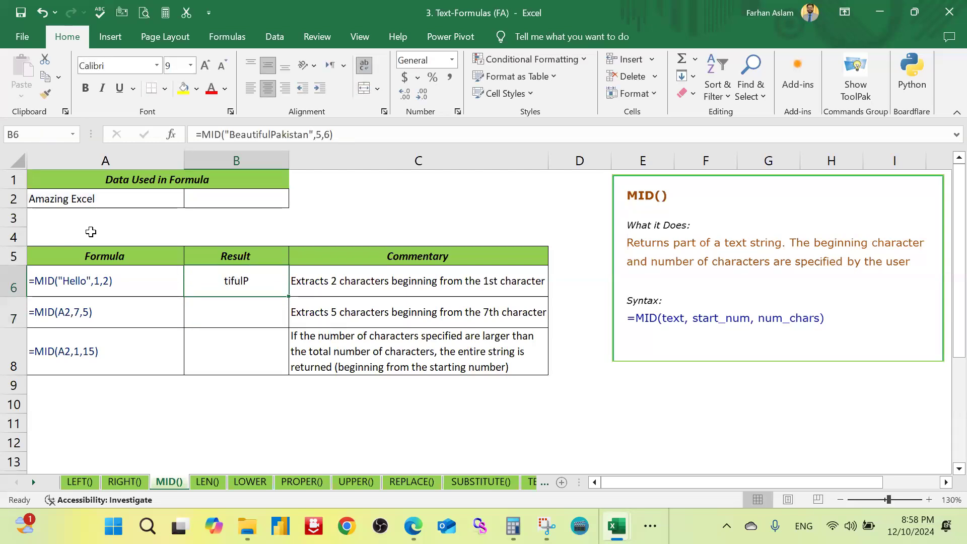
key(Down)
key(Left)
key(Right)
key(Left)
key(Down)
key(Right)
key(Up)
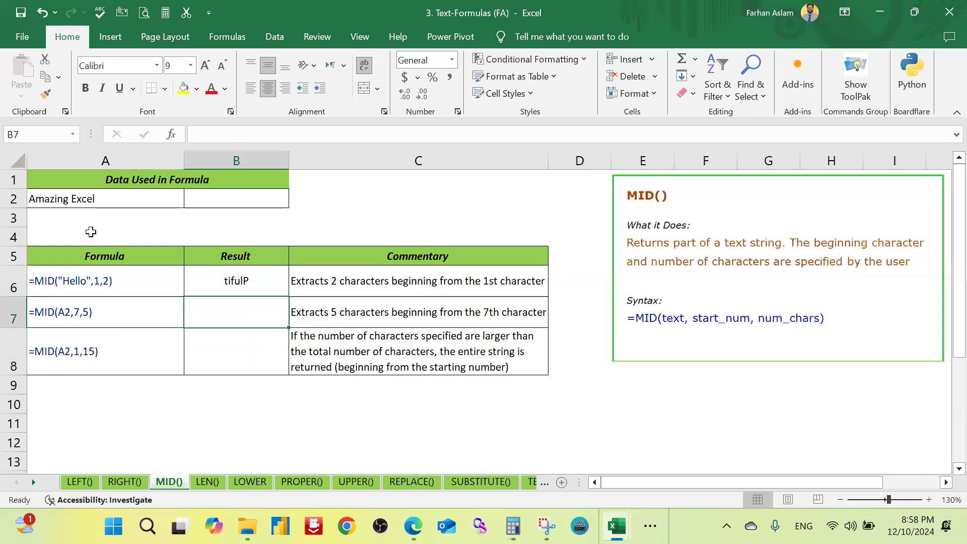
key(Left)
key(Right)
key(Down)
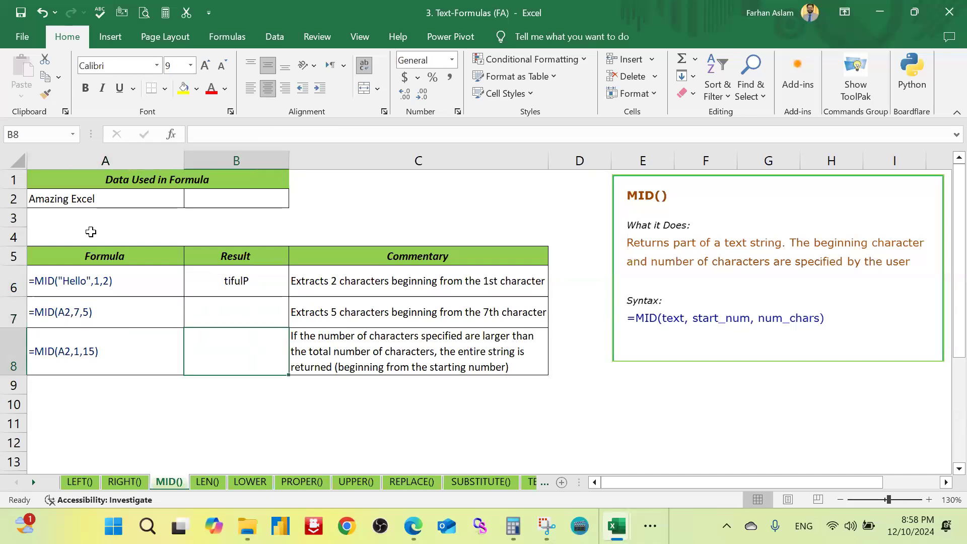
key(Left)
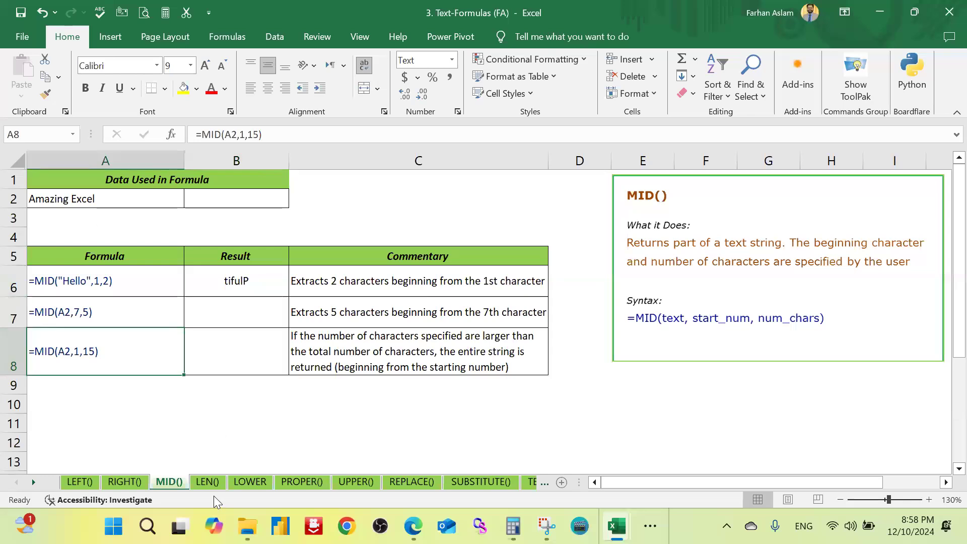
Step: On the LEN() sheet, enter the formula =LEN(A2) in B6
click(208, 481)
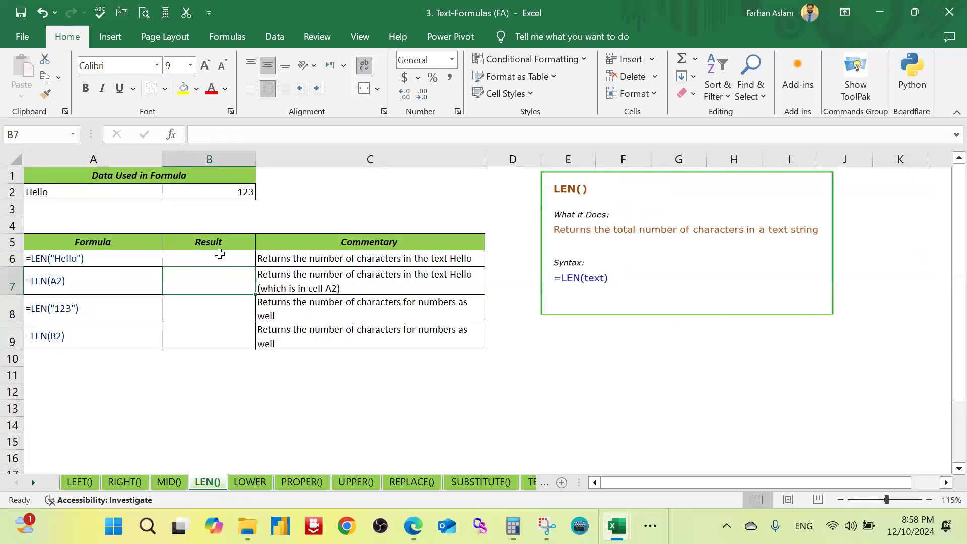
click(215, 257)
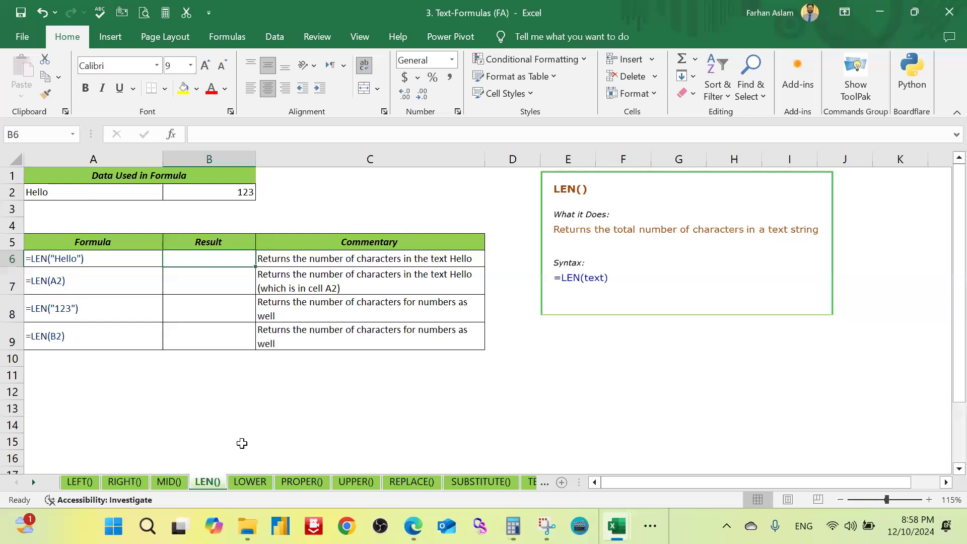
text(=)
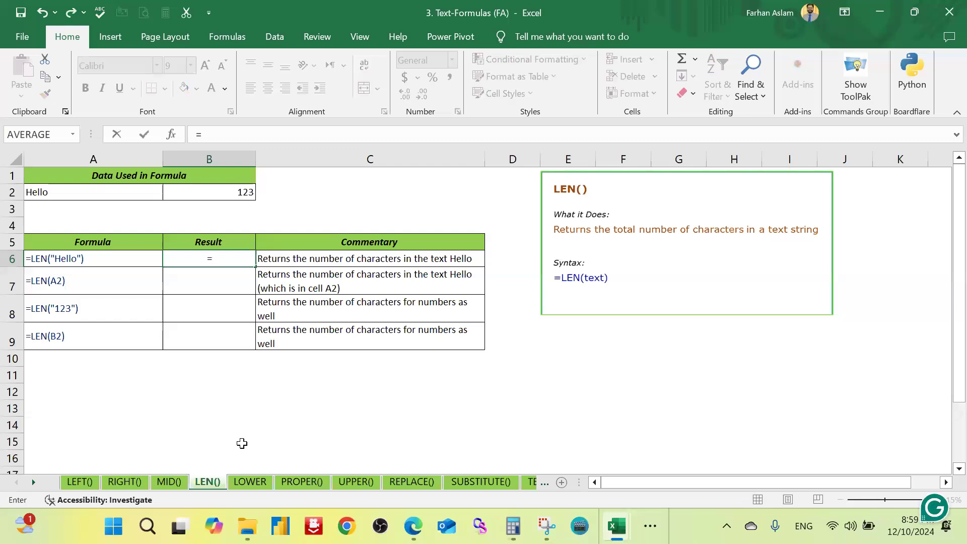
text(len)
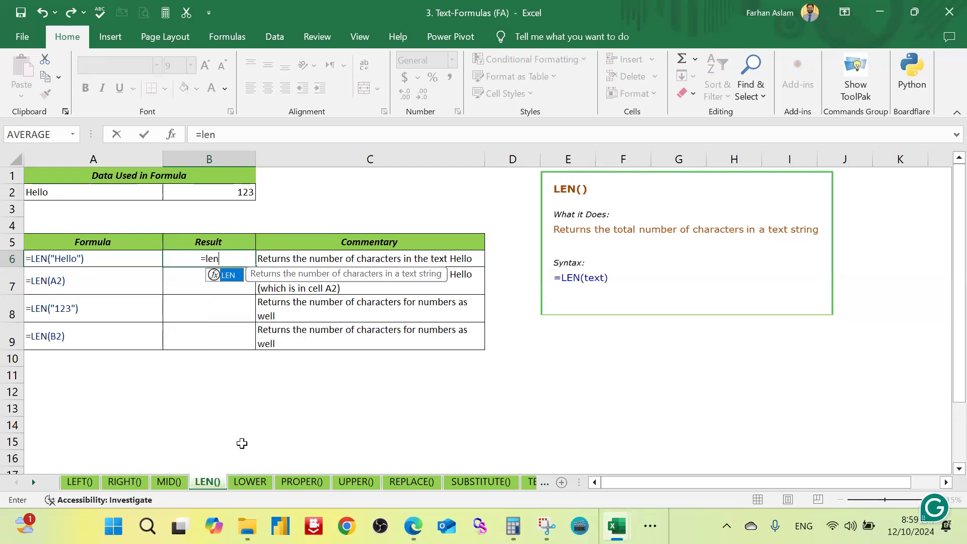
key(Tab)
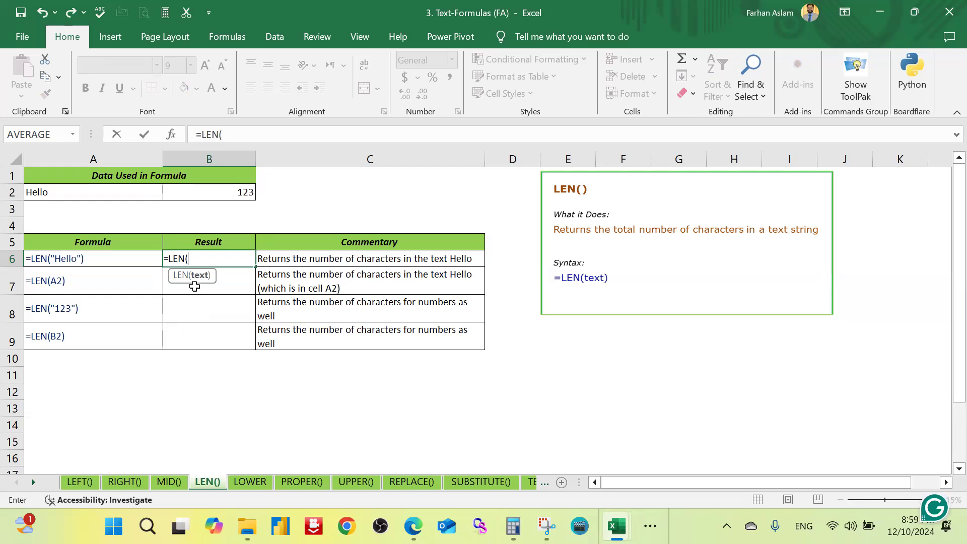
click(99, 191)
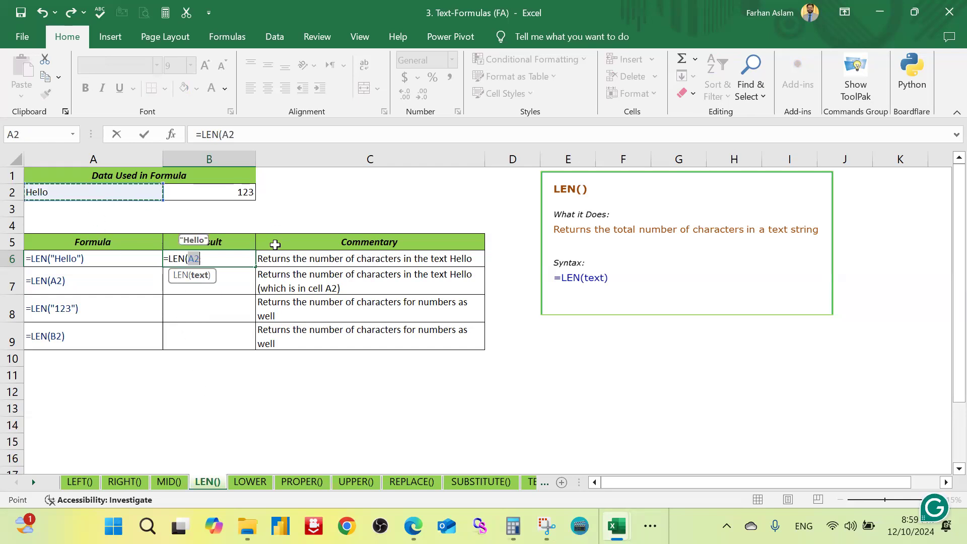
text())
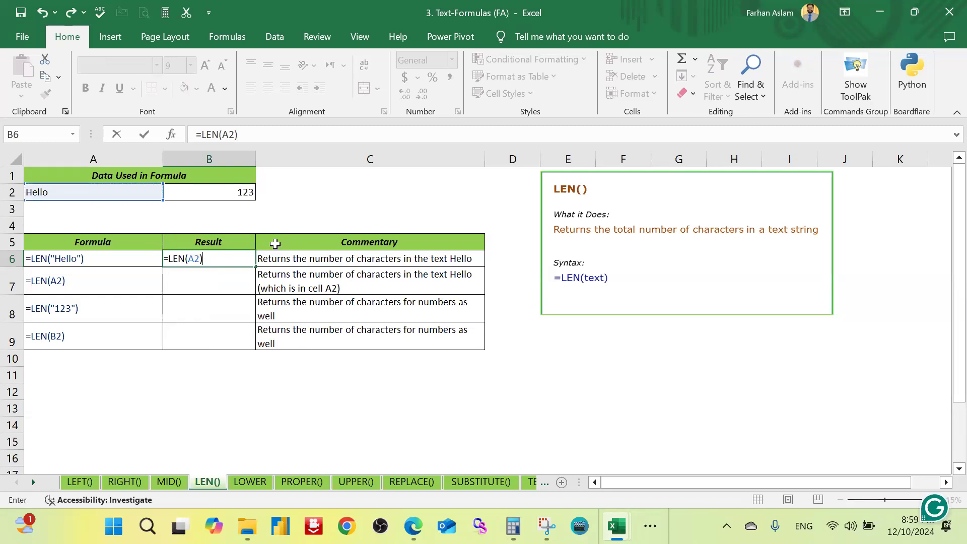
key(Return)
Step: Fill the result cell B6 on the LEN() sheet with yellow
key(Up)
key(Up)
key(Down)
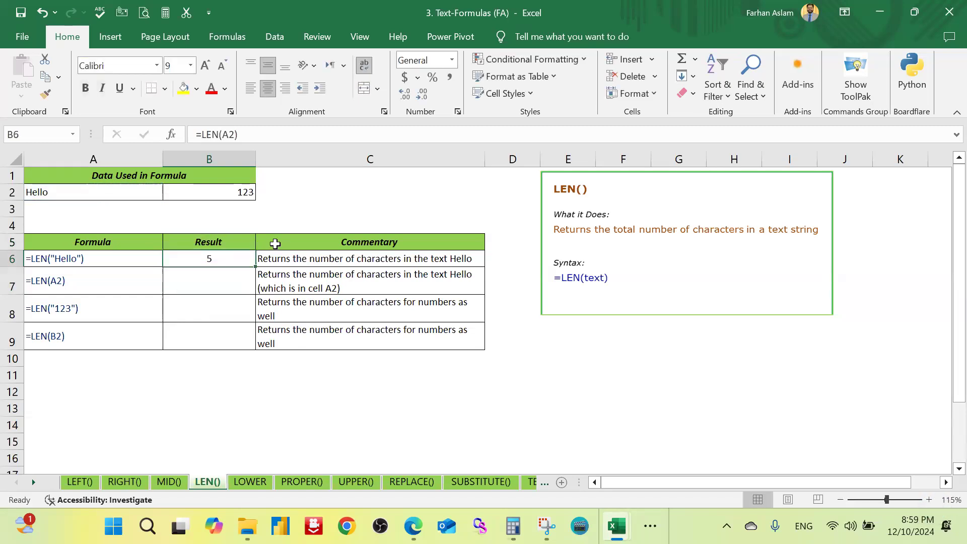
click(184, 88)
Step: Replace the text in A2 with Pakistan to test the LEN formula
click(79, 193)
text(P)
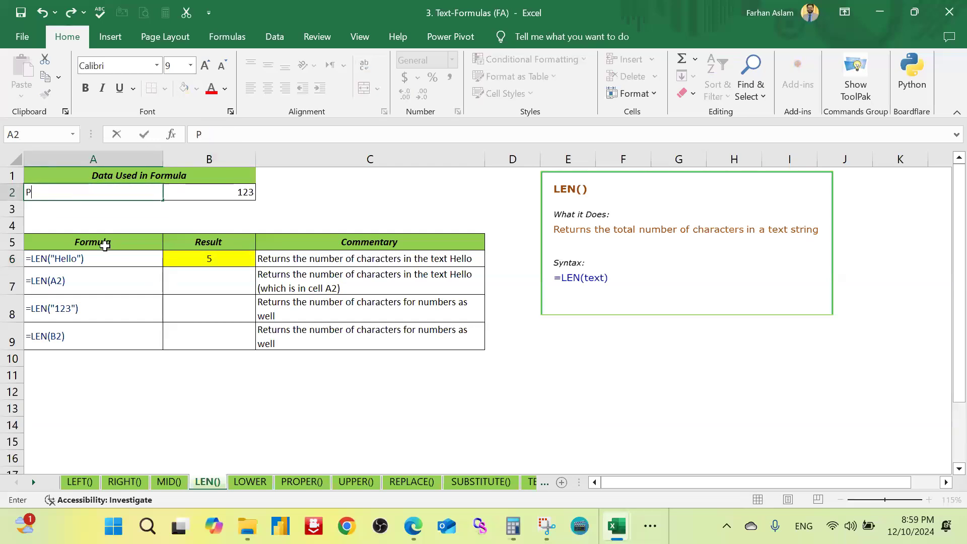
text(akistan)
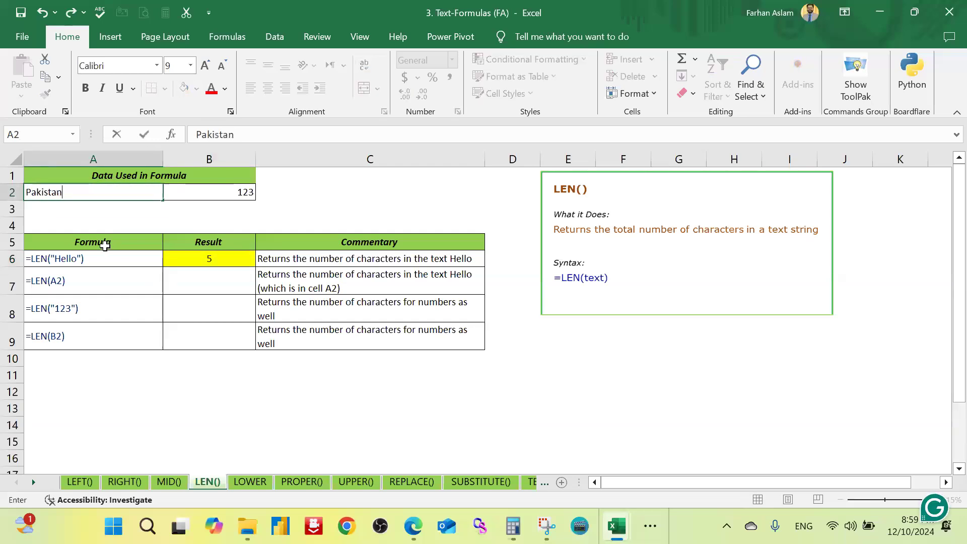
key(Return)
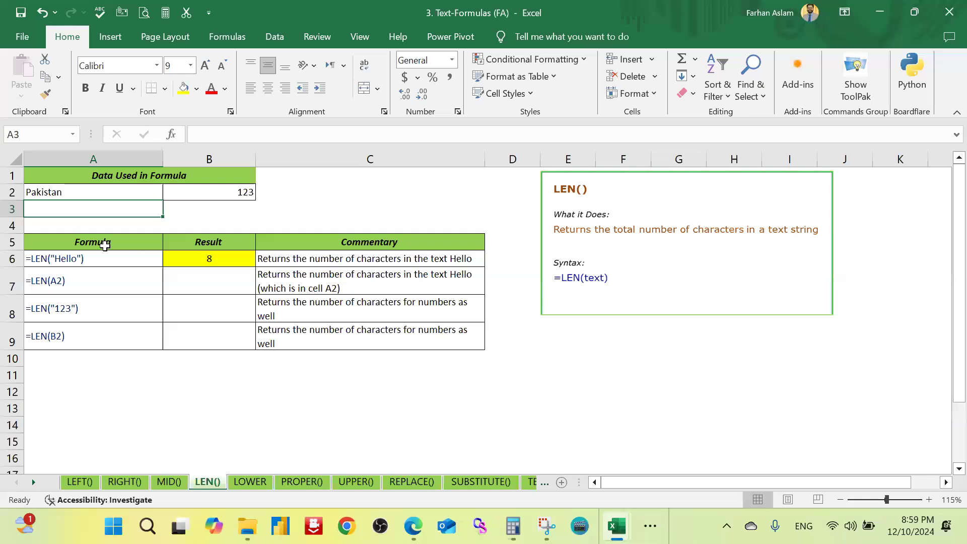
Step: Change the text in A2 to World
key(Up)
text(World)
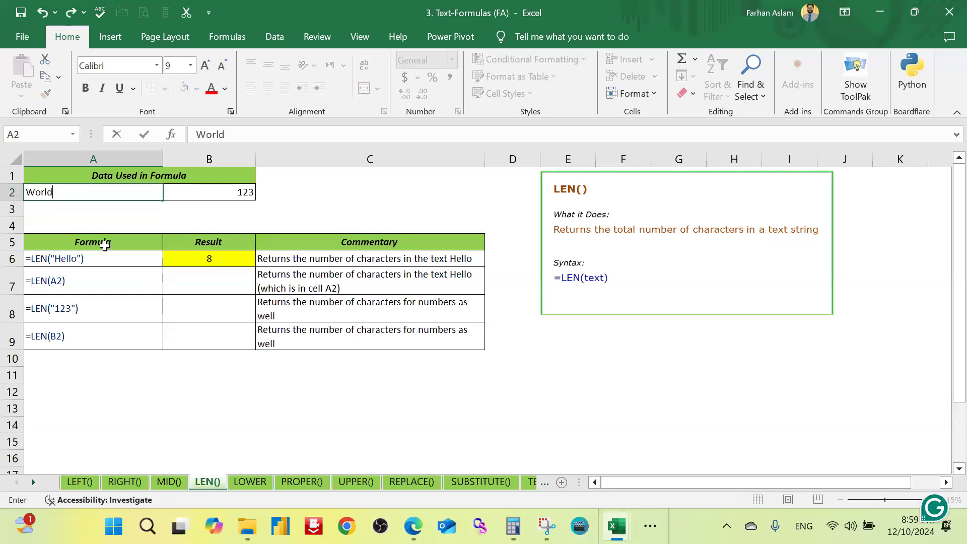
key(Return)
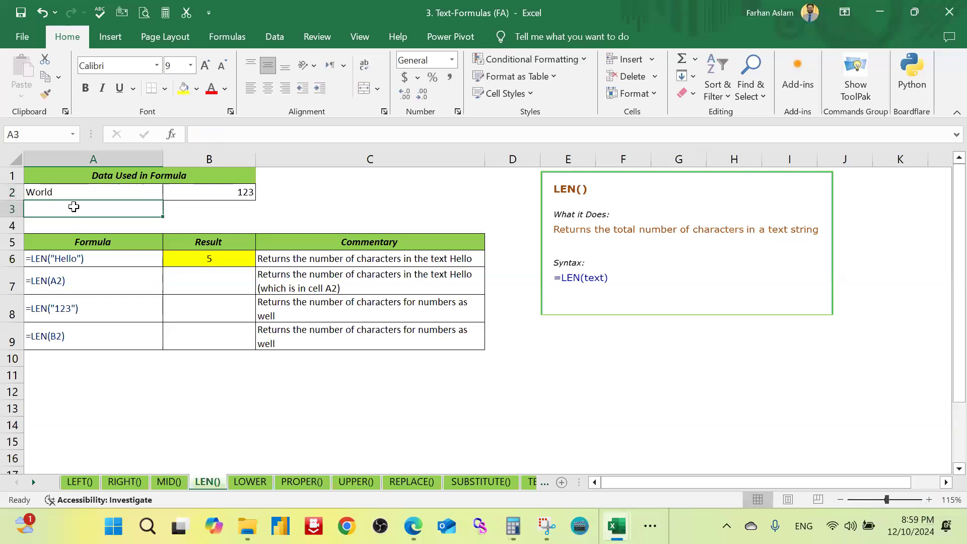
Step: On the LOWER sheet, fill the uppercase text cell A2 with yellow
click(236, 487)
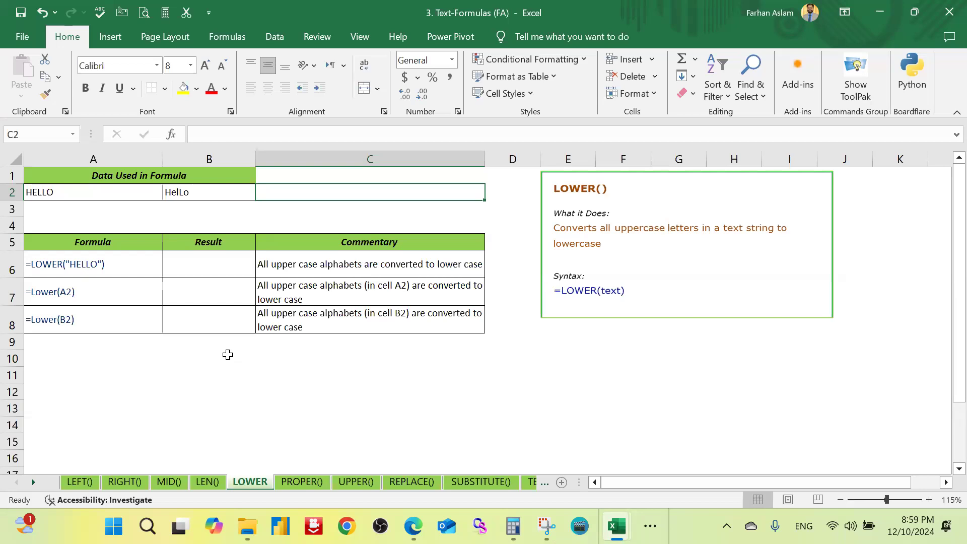
click(110, 192)
click(189, 91)
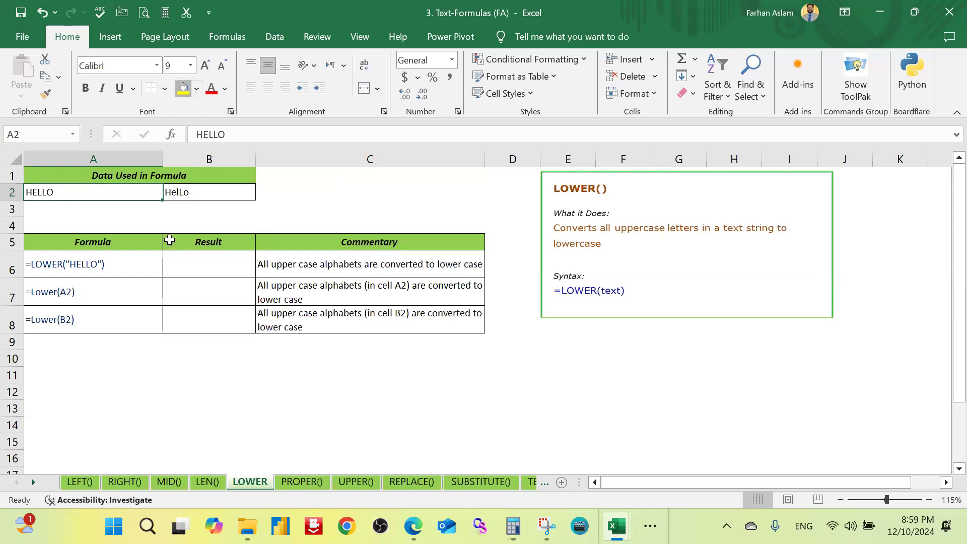
Step: Enter the formula =LOWER(A2) in B6 and compare its result with the source text
click(196, 262)
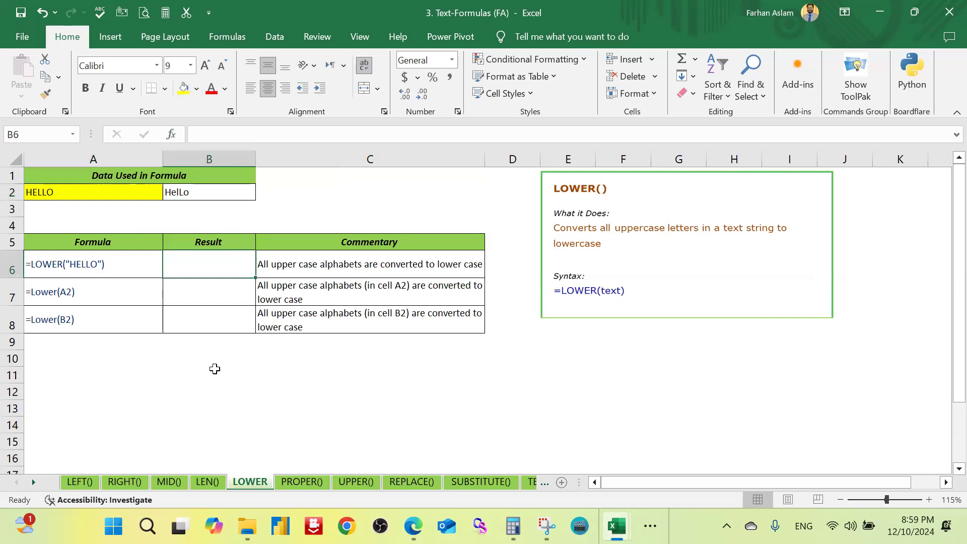
text(=)
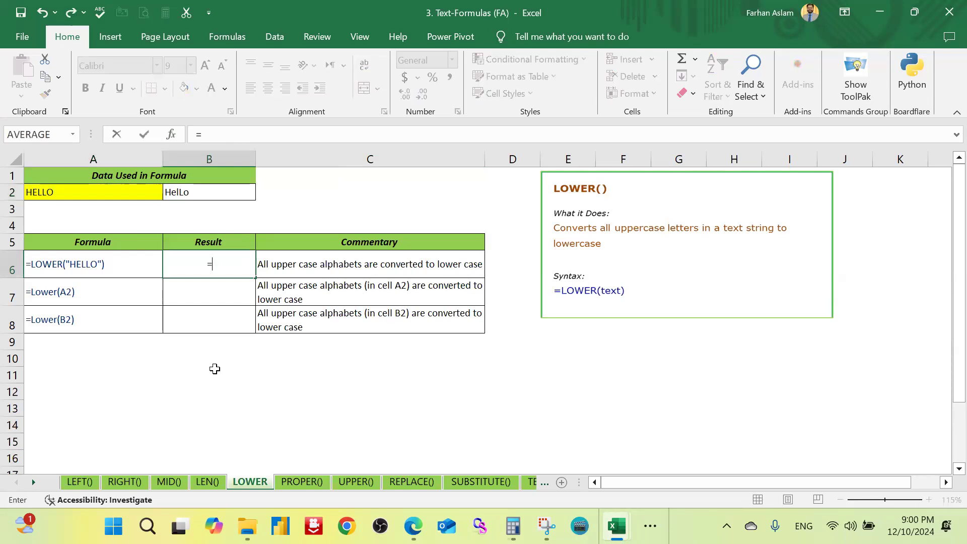
text(lower)
key(Tab)
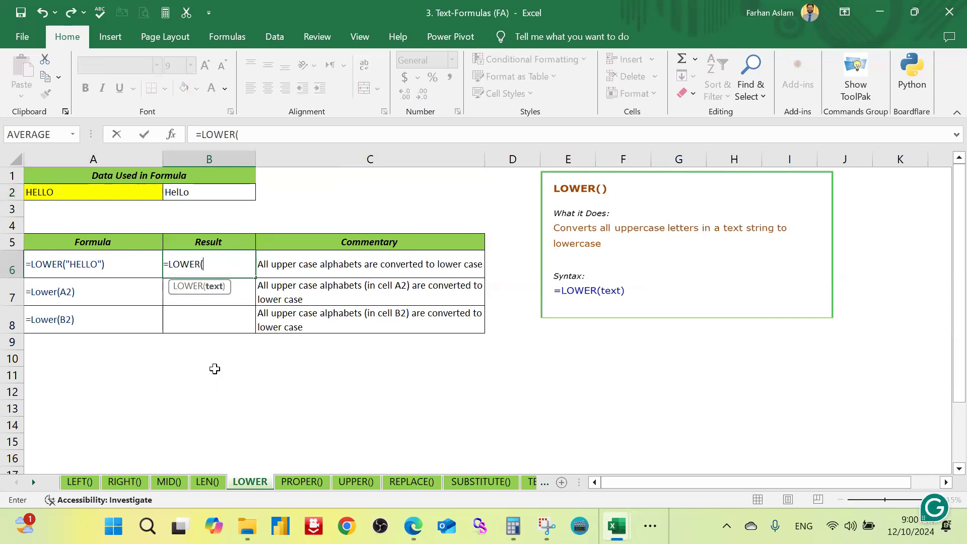
click(86, 192)
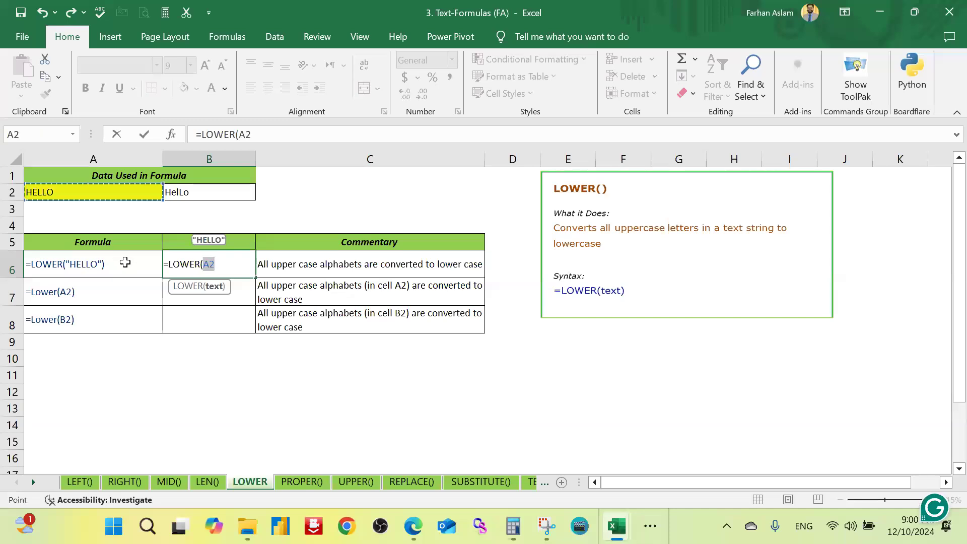
click(242, 264)
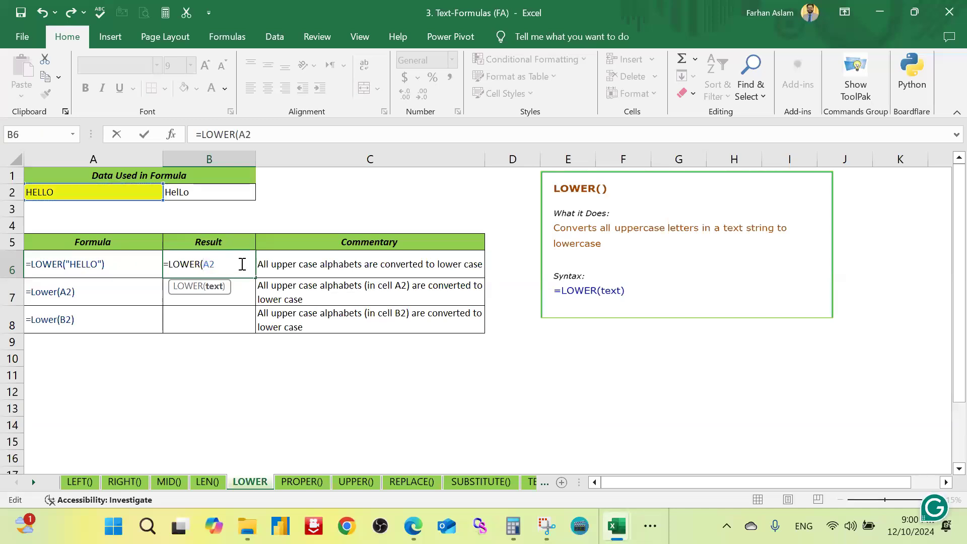
text())
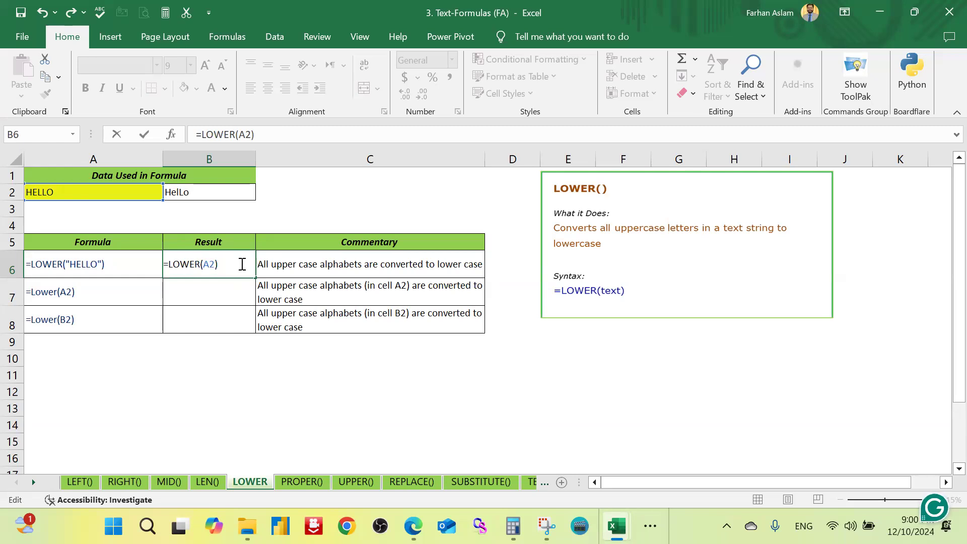
key(Return)
click(240, 264)
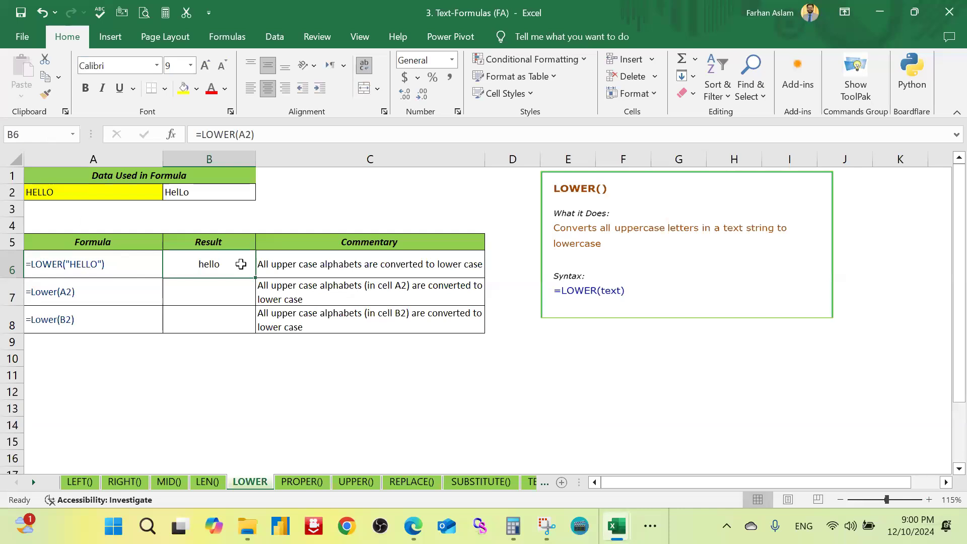
click(100, 204)
click(218, 272)
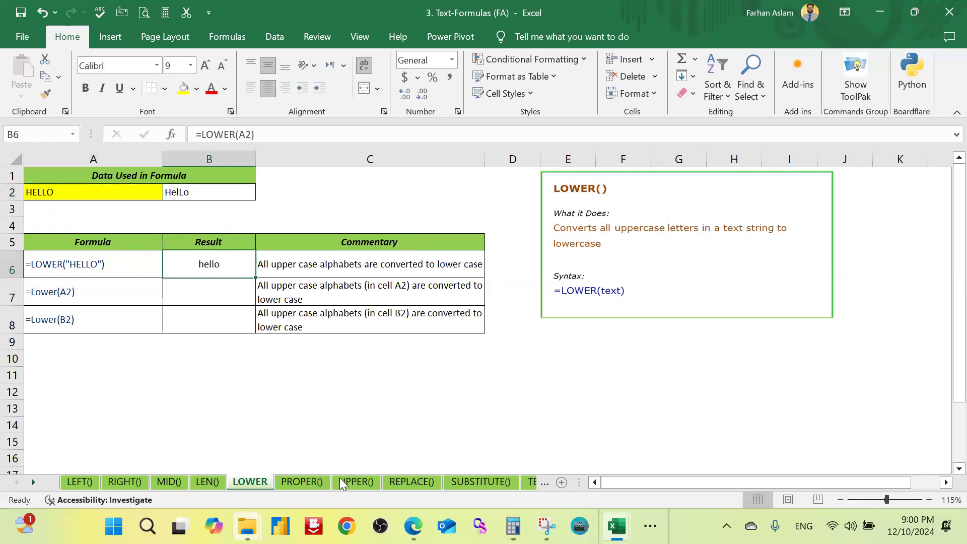
Step: Switch to the PROPER() sheet
click(303, 482)
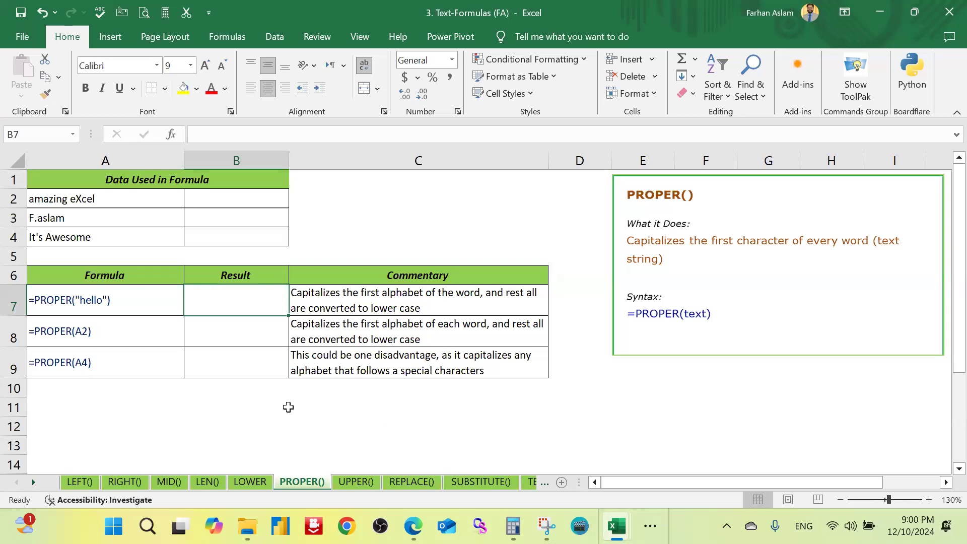
Step: Fill the source text cell A2 on the PROPER() sheet with yellow
click(253, 202)
click(139, 201)
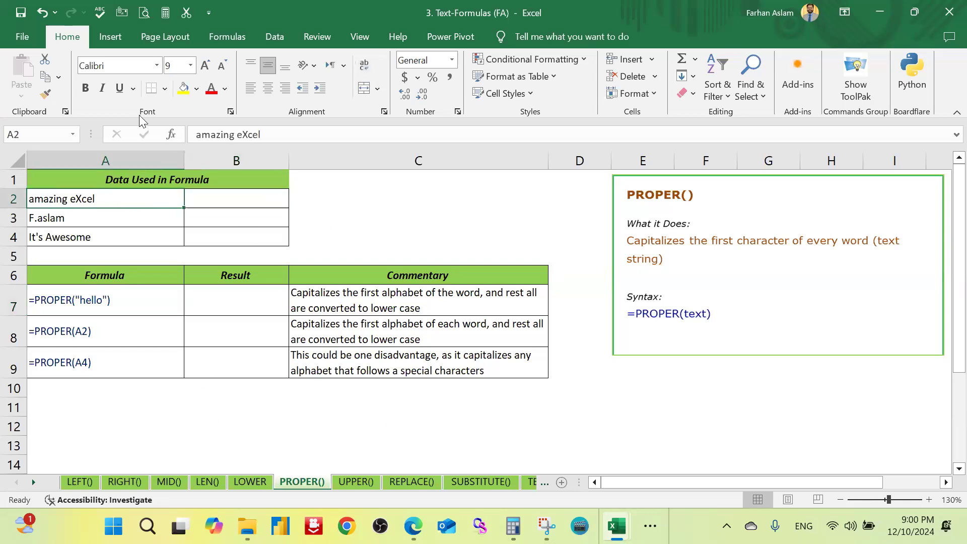
click(183, 88)
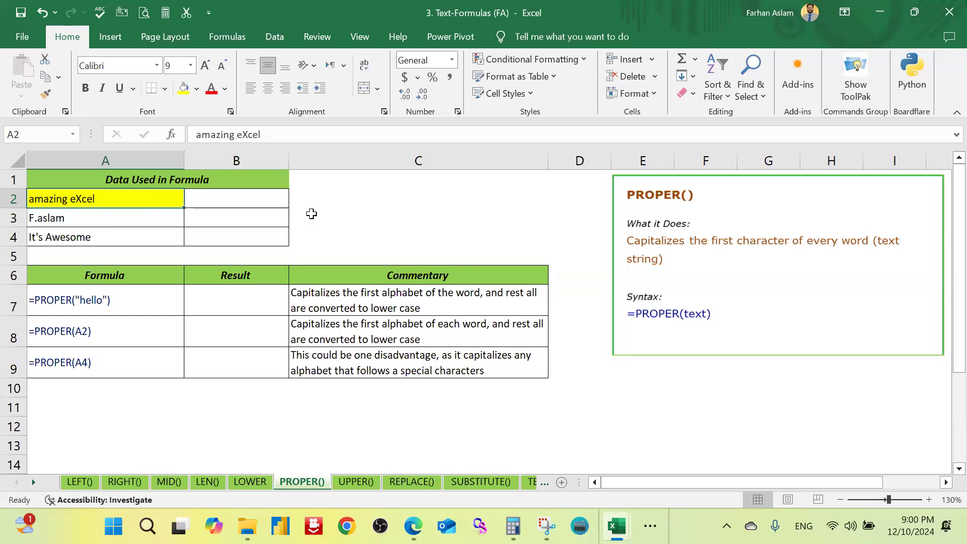
Step: Enter the formula =PROPER(A2) in B2, beside the highlighted source text
click(273, 202)
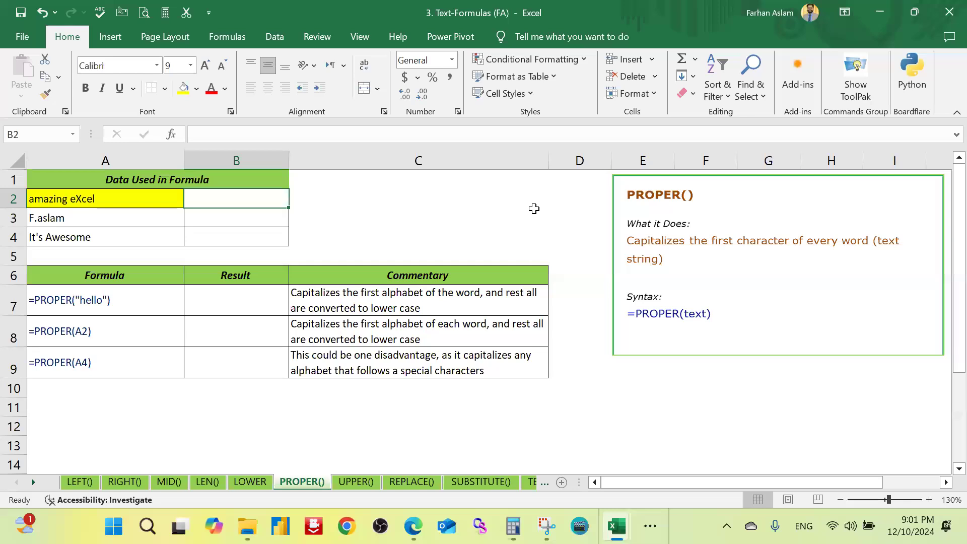
text(=Propoer)
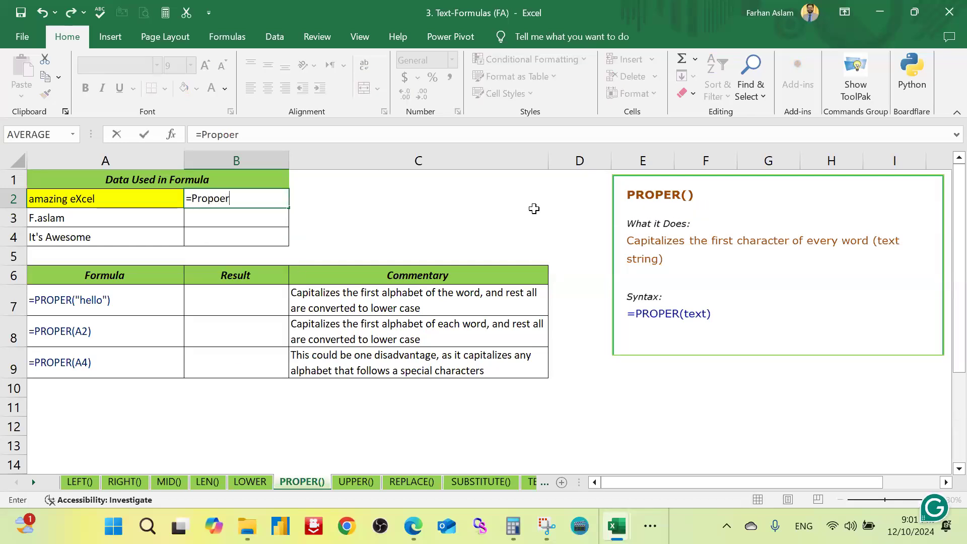
key(BackSpace)
key(Tab)
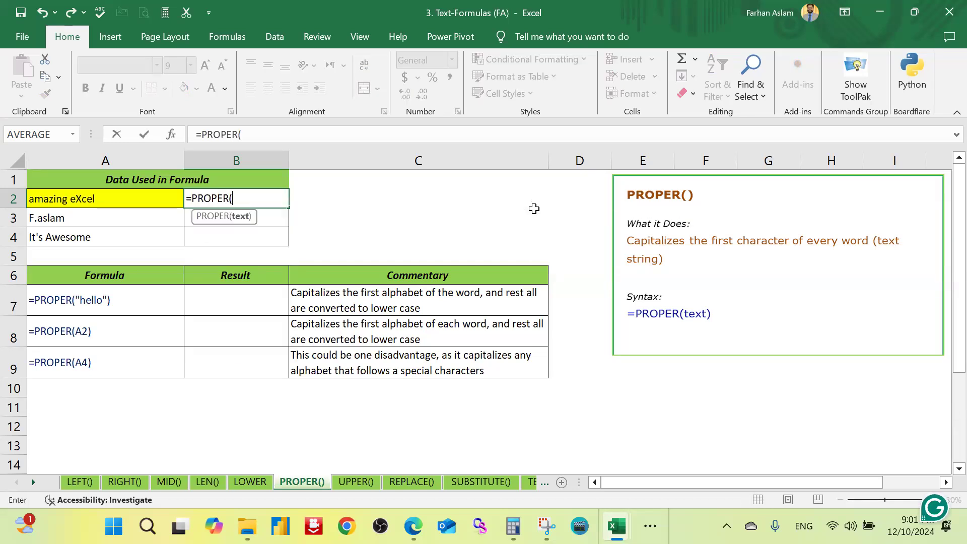
click(140, 198)
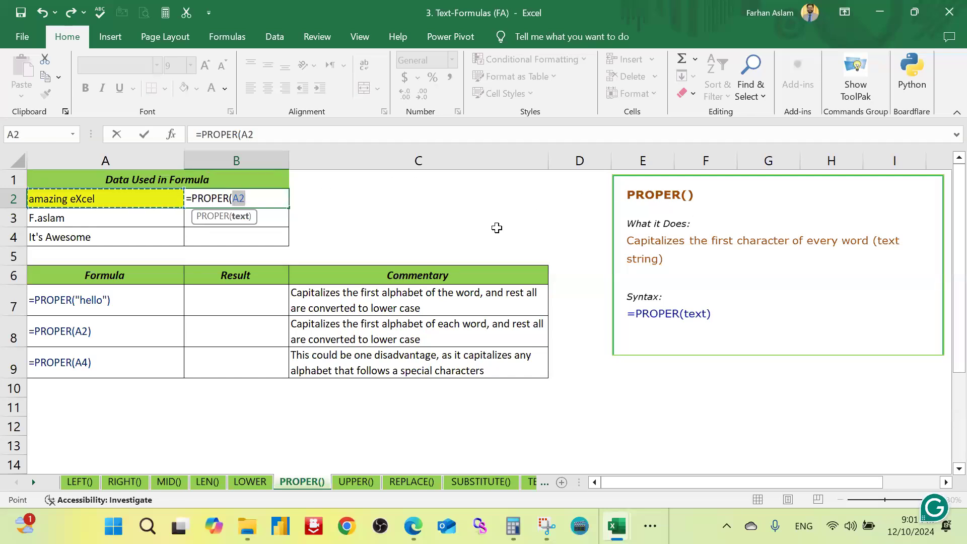
text())
key(Return)
key(Up)
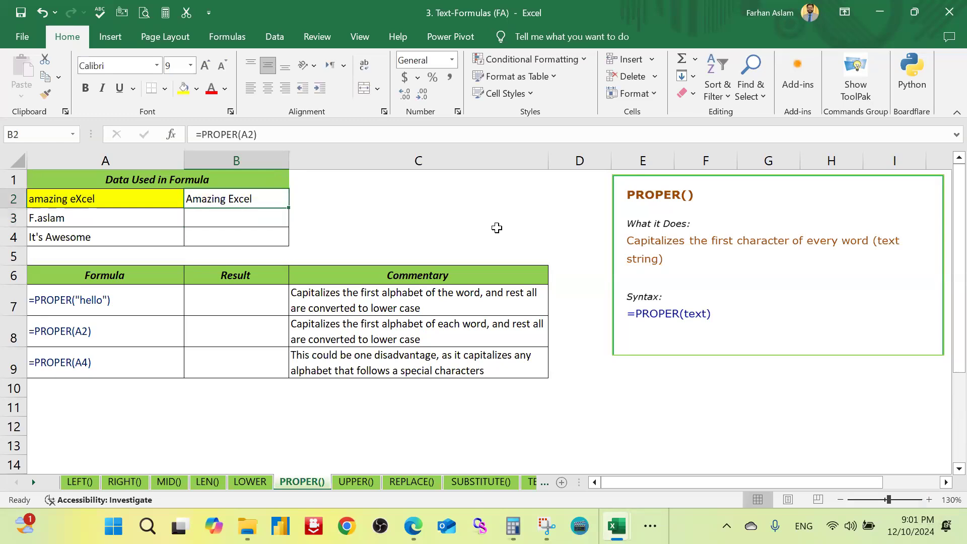
key(Down)
key(Down)
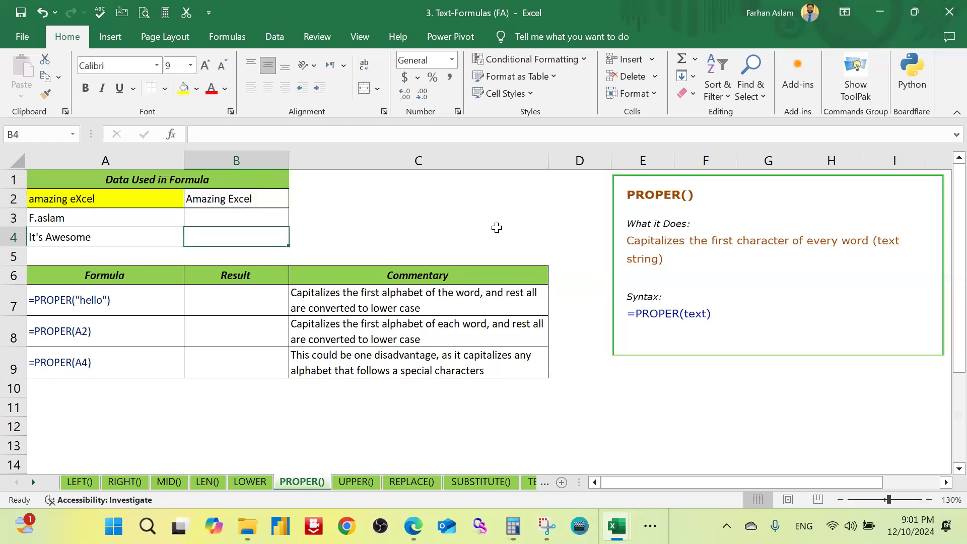
text(=)
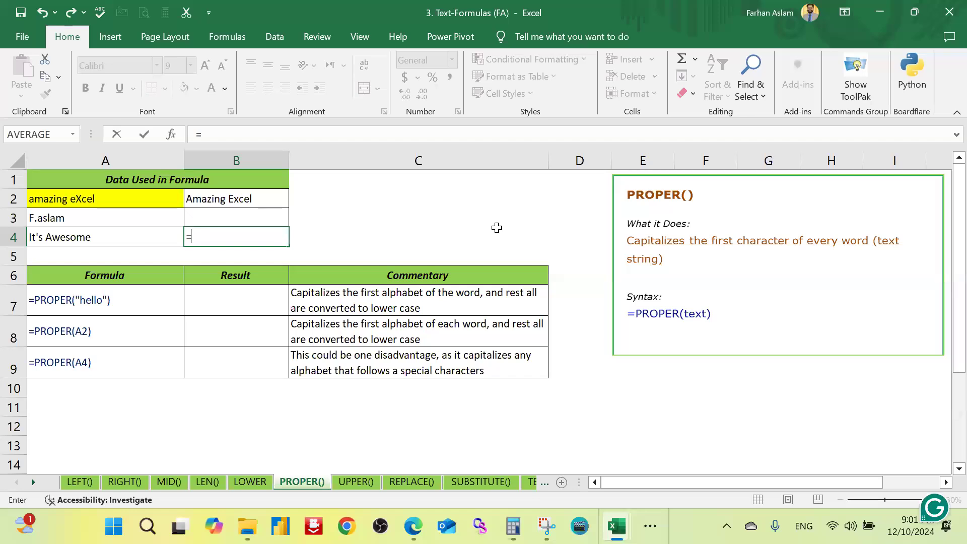
key(Escape)
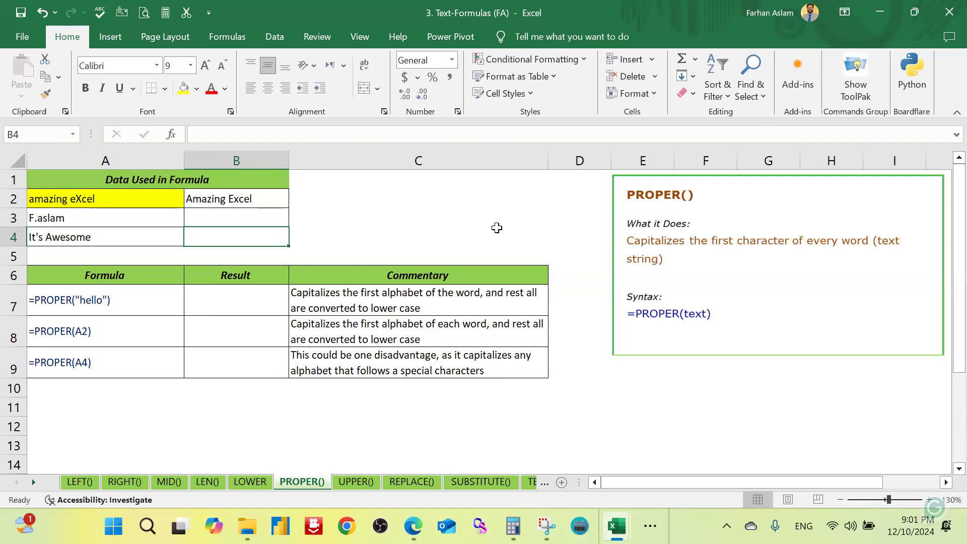
click(258, 198)
Step: Enter the formula =PROPER(A3) in result cell B9
click(254, 301)
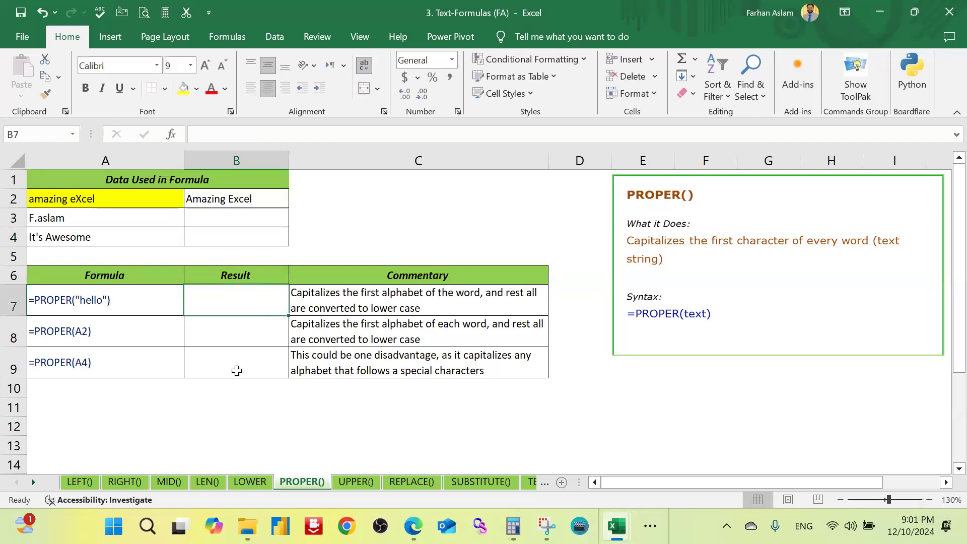
key(Down)
key(Down)
text(=)
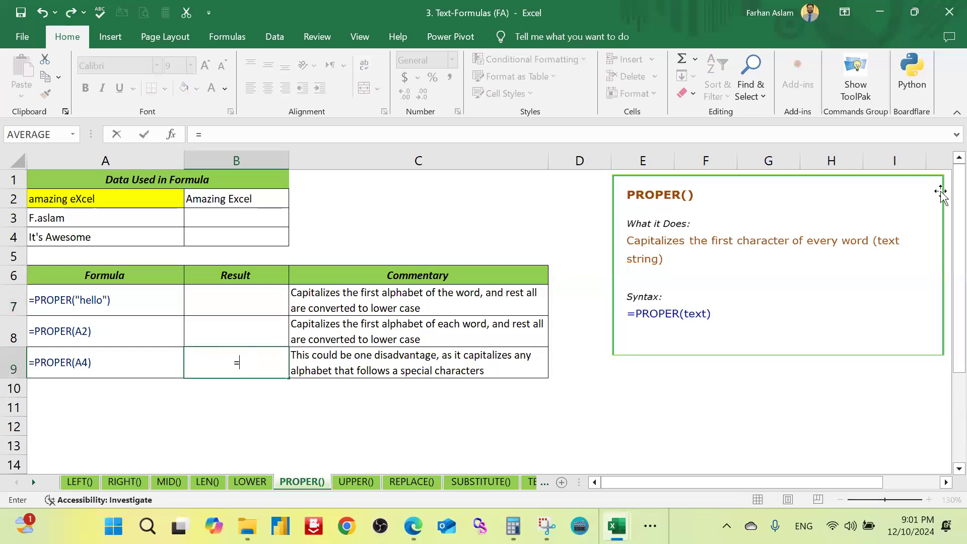
text(proper)
key(Tab)
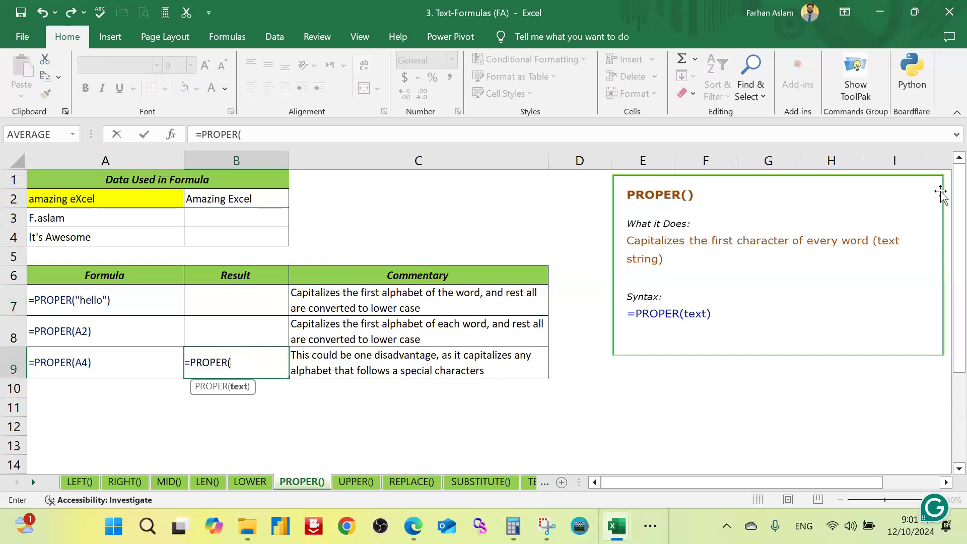
click(155, 214)
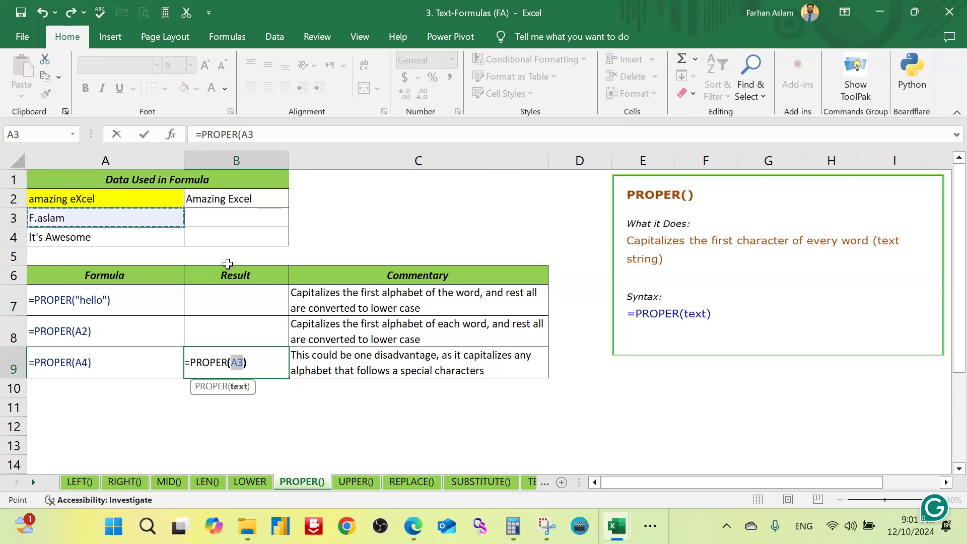
text())
key(Return)
key(Up)
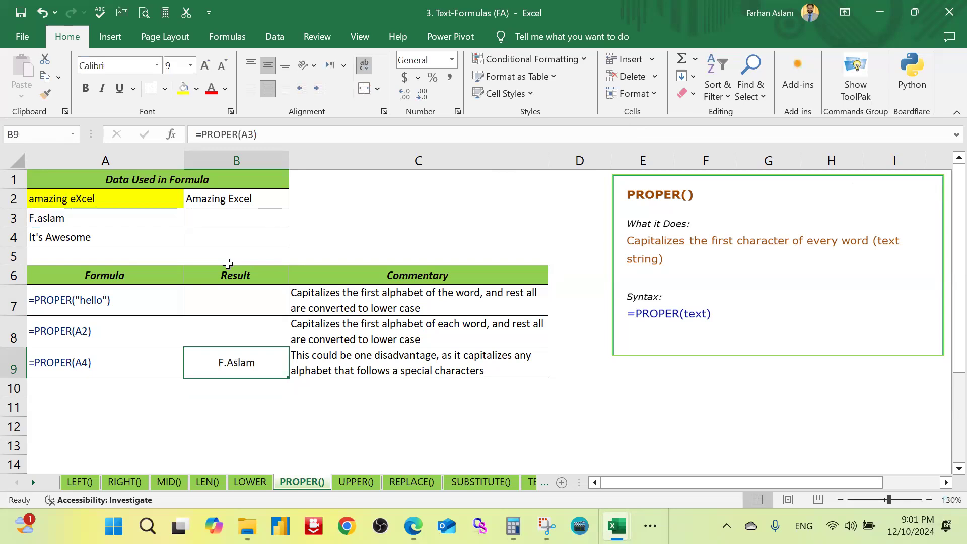
Step: Change the reference in the B9 formula so that it reads =PROPER(A4)
click(127, 240)
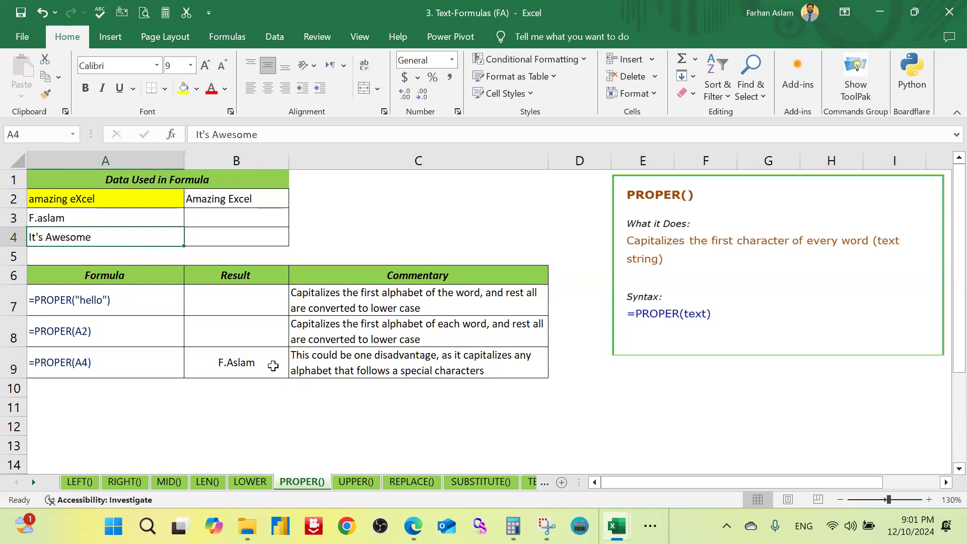
click(257, 337)
click(237, 376)
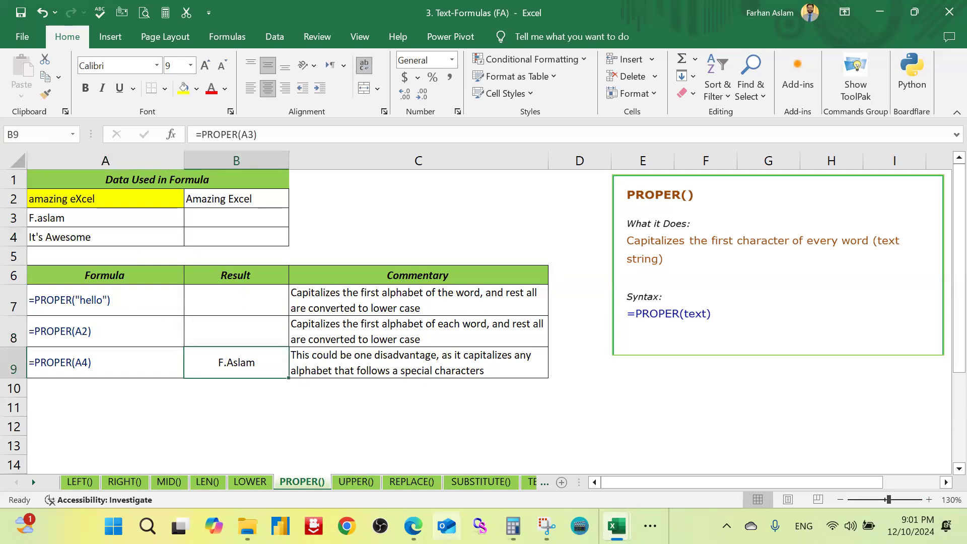
key(F2)
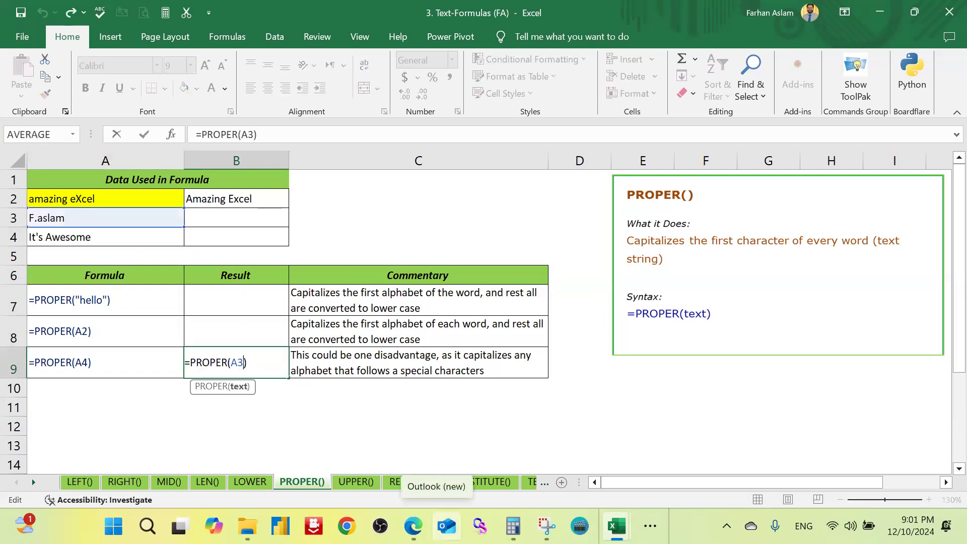
text(4)
key(Return)
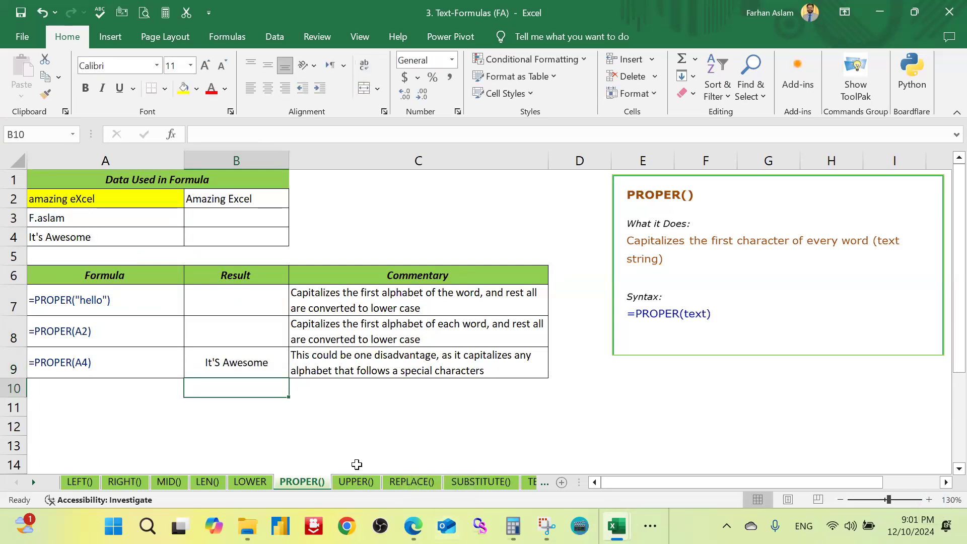
Step: On the UPPER() sheet, clear the contents of B2 and of result cell B6
click(357, 480)
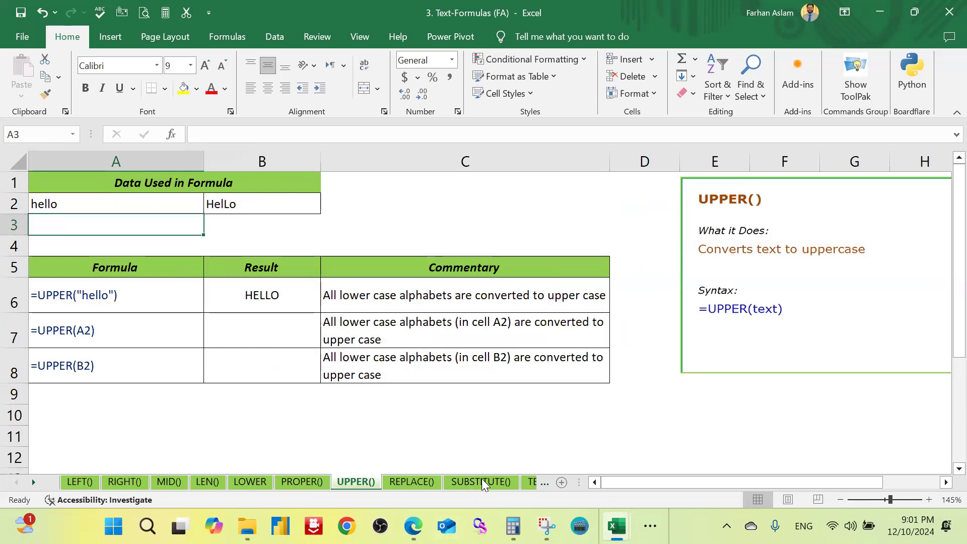
click(251, 207)
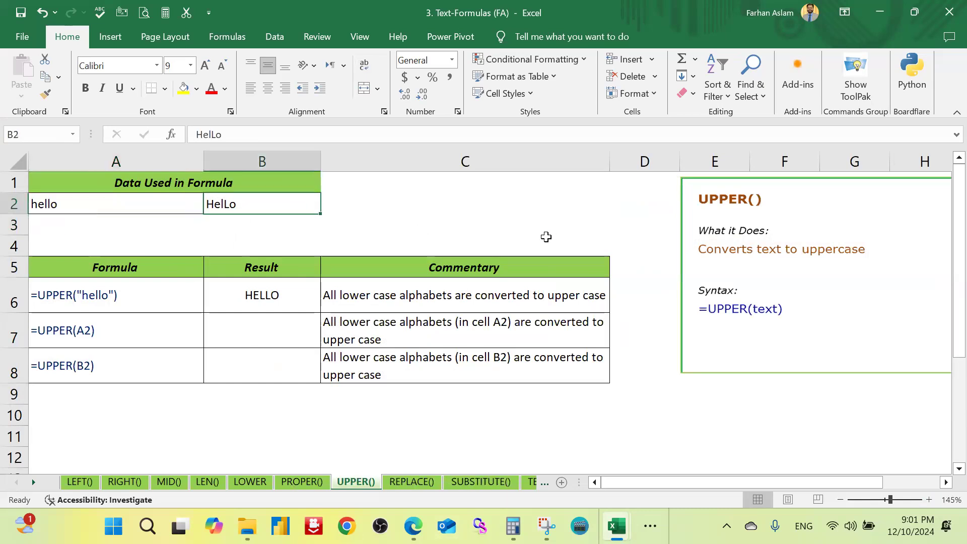
key(Delete)
click(263, 290)
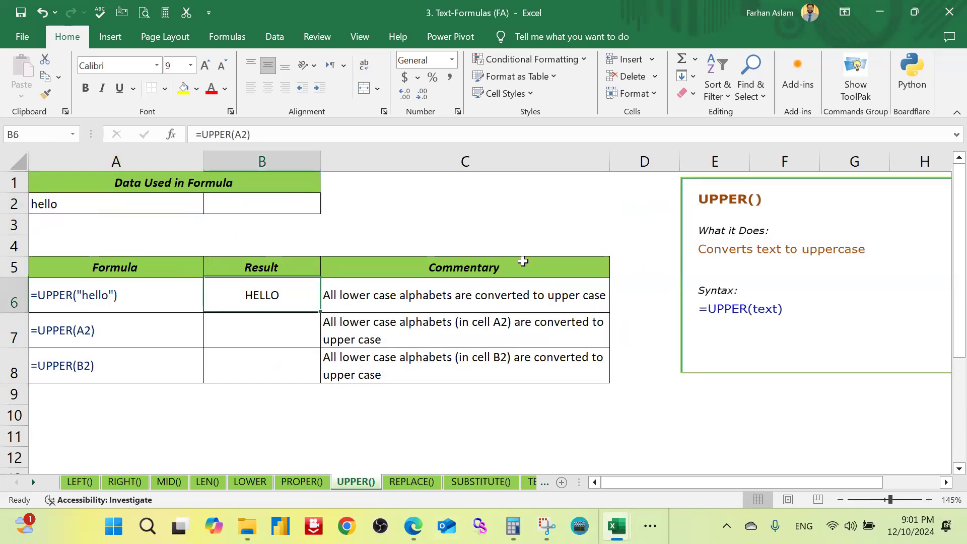
key(Delete)
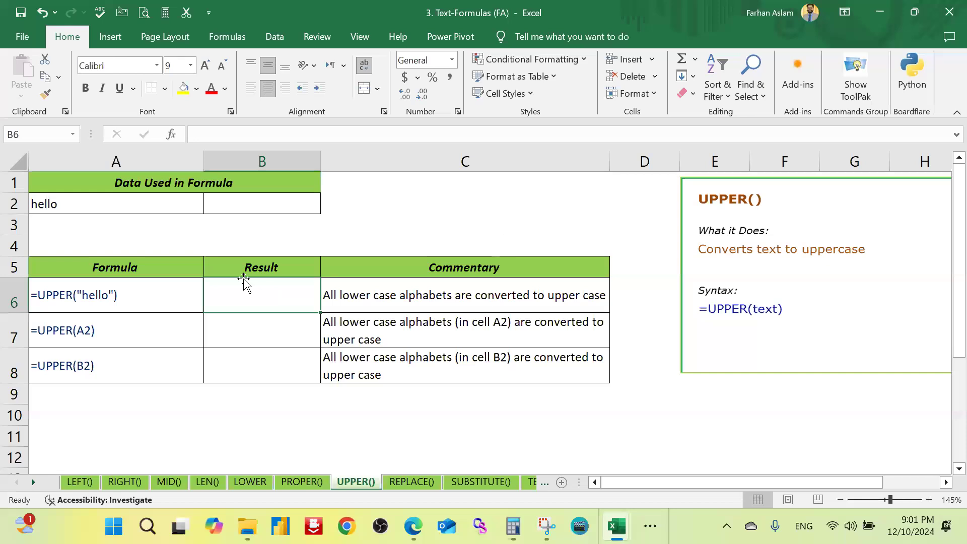
Step: Enter the formula =UPPER(A2) in B6 and fill that result cell with yellow
text(=uoo)
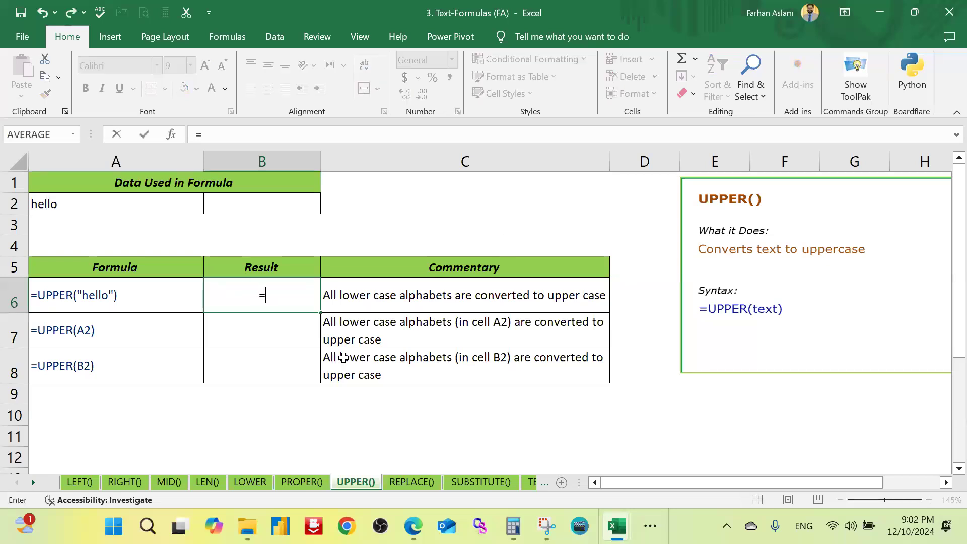
key(BackSpace)
key(BackSpace)
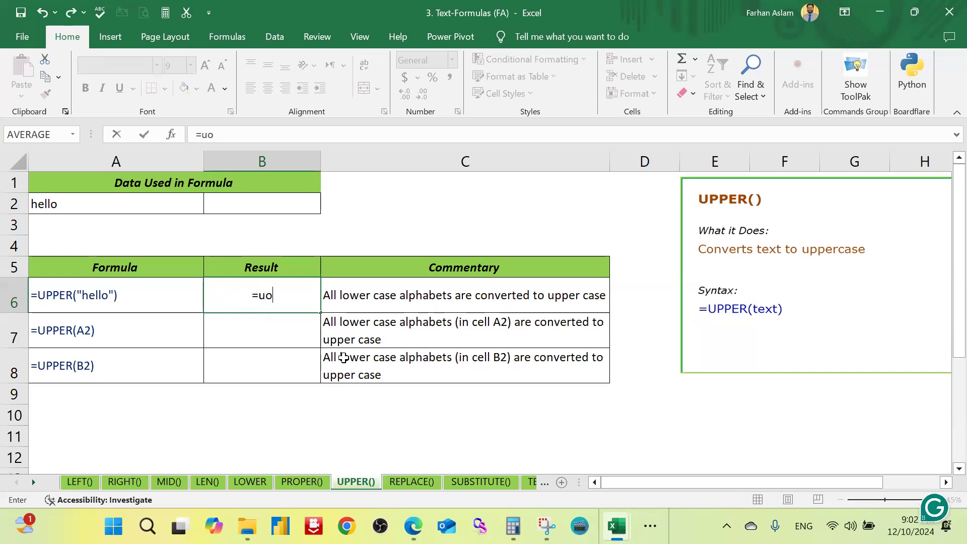
text(pp)
key(Tab)
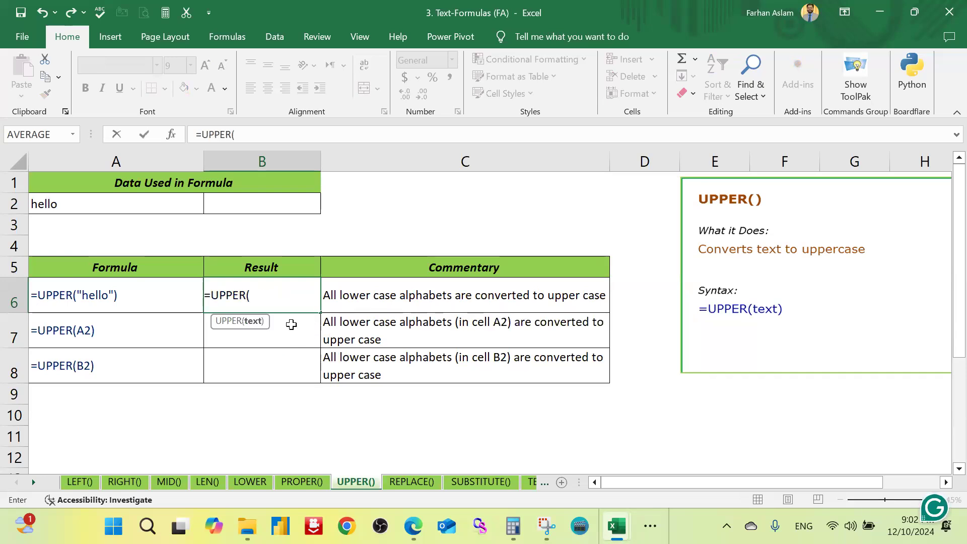
click(101, 201)
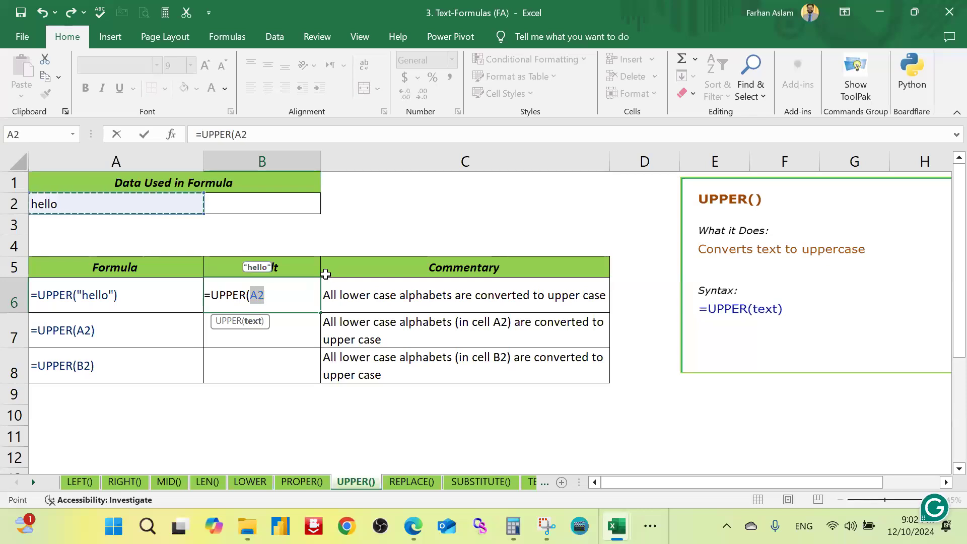
text())
key(Return)
key(Up)
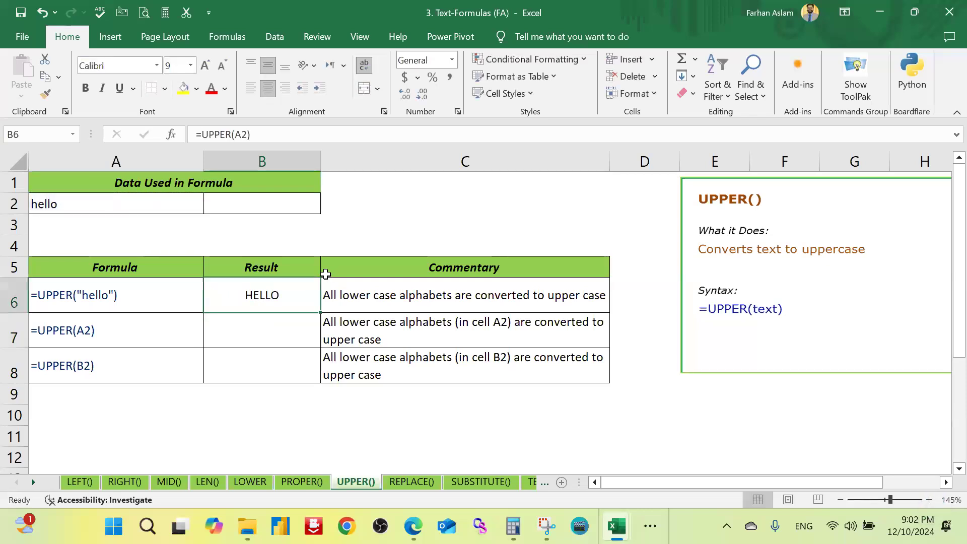
click(183, 89)
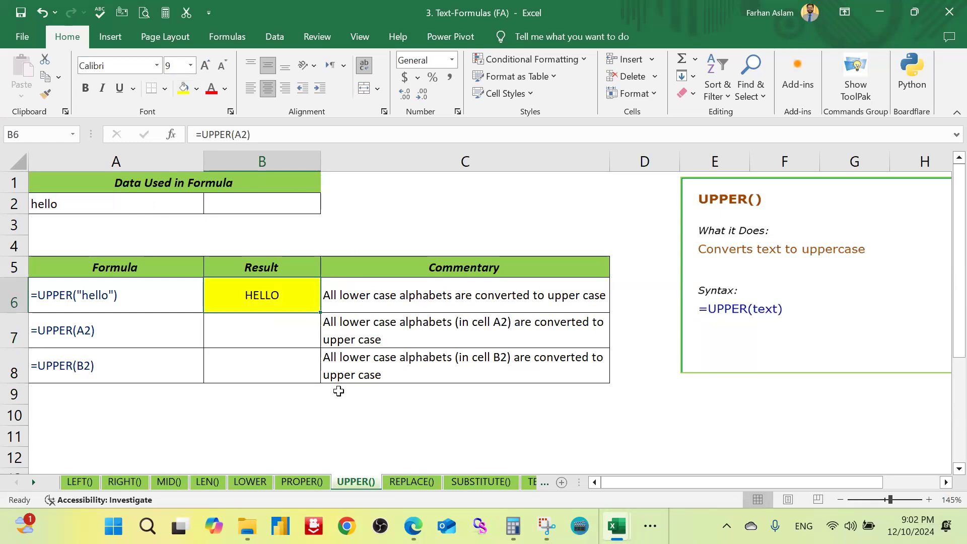
Step: Open the REPLACE() sheet and review the source text in A2:A3 that the formulas use
click(412, 482)
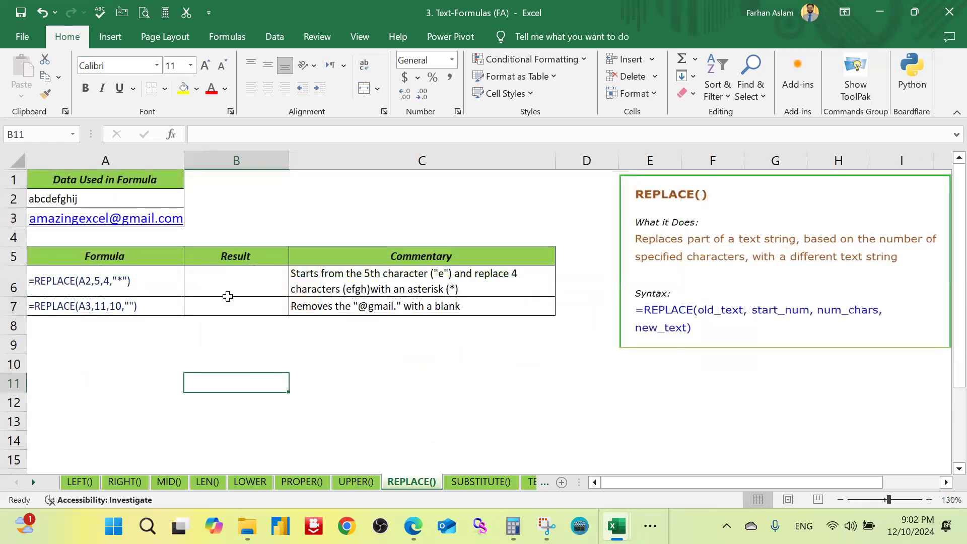
click(244, 283)
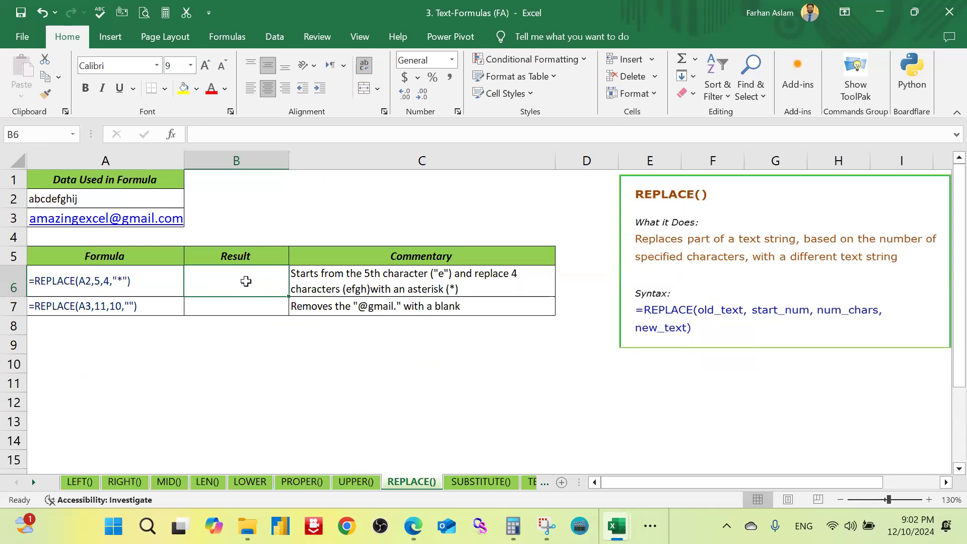
drag(135, 201, 136, 215)
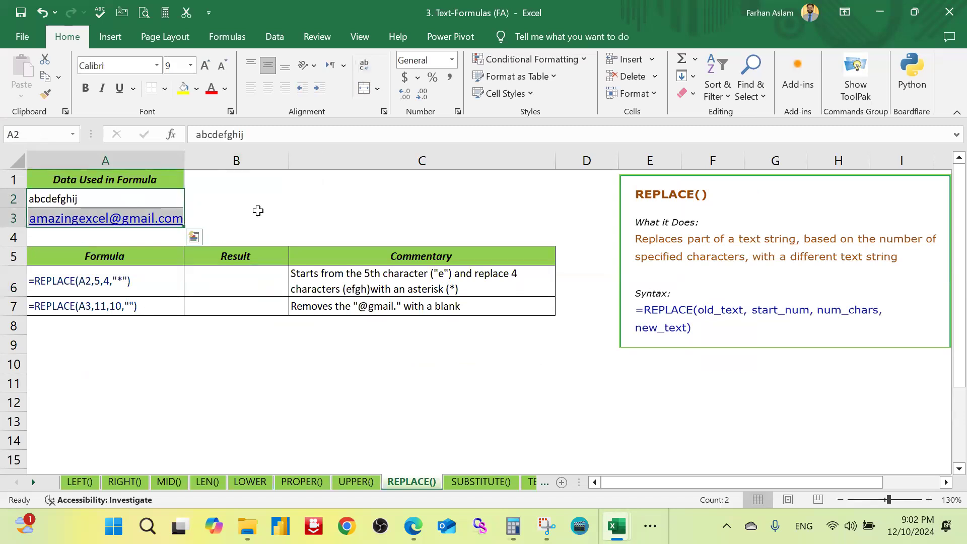
click(257, 210)
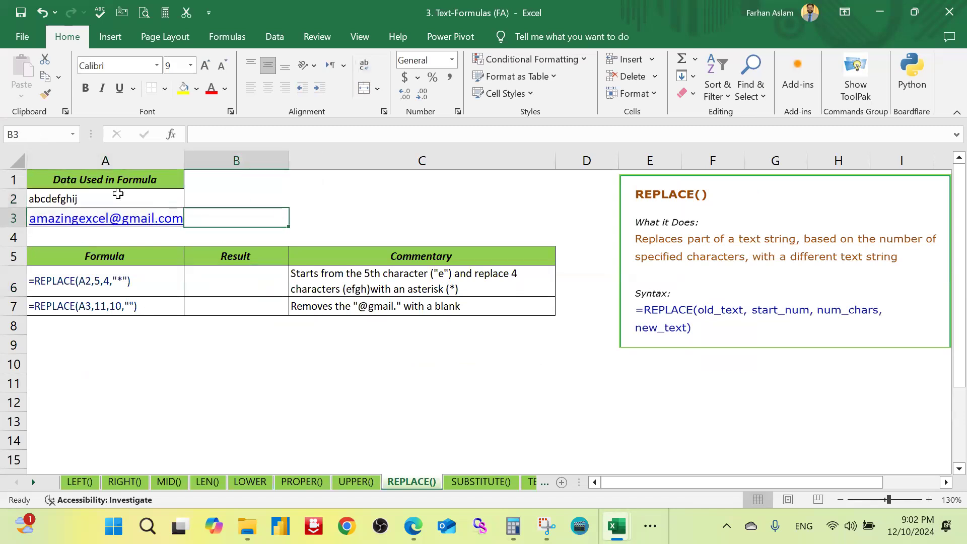
Step: Try the formula =REPLACE(A2,5,4,$) in result cell B6 and accept it as =REPLACE(A2,5,4,)
click(242, 282)
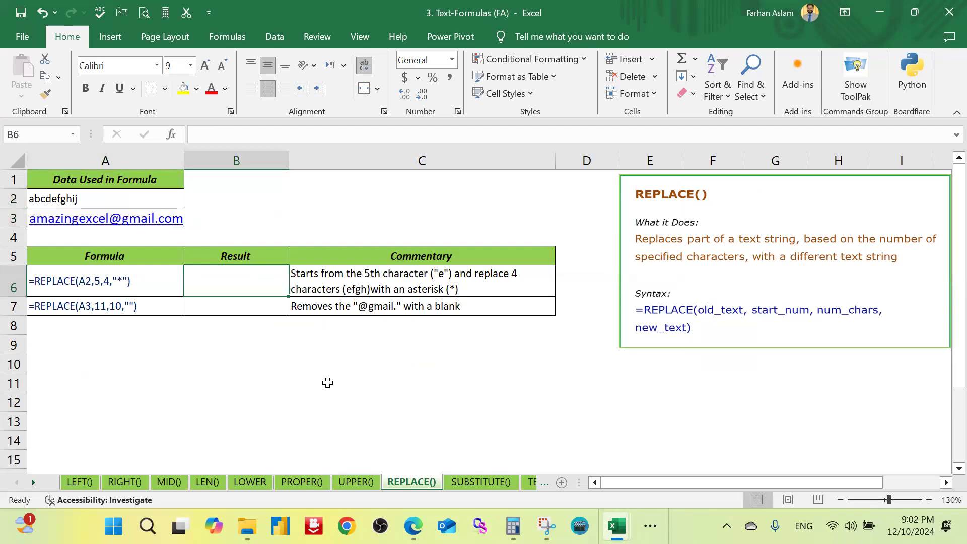
text(=)
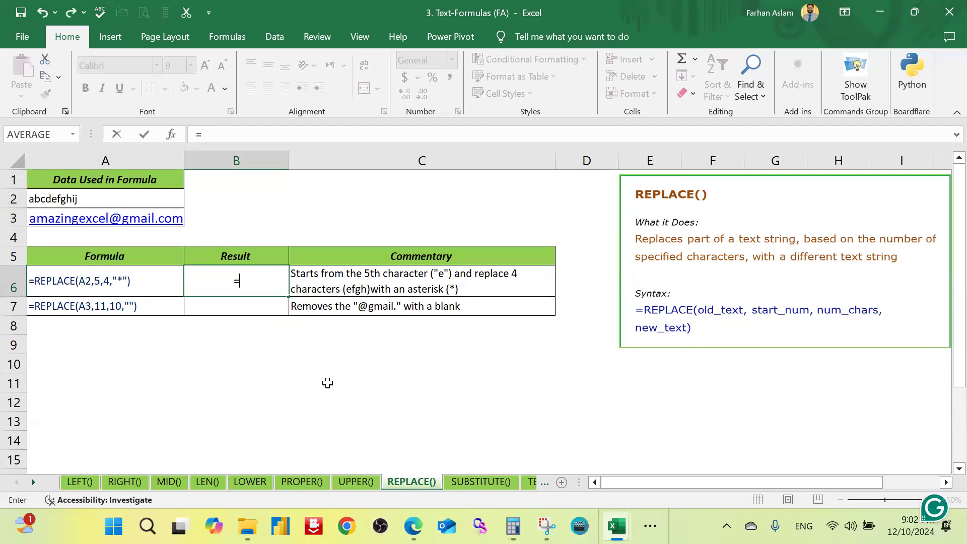
text(replace)
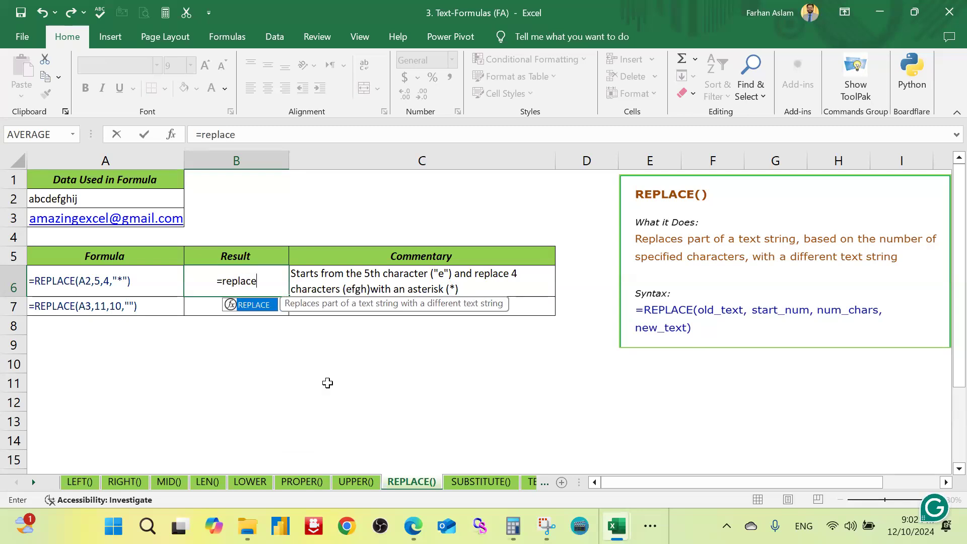
key(Tab)
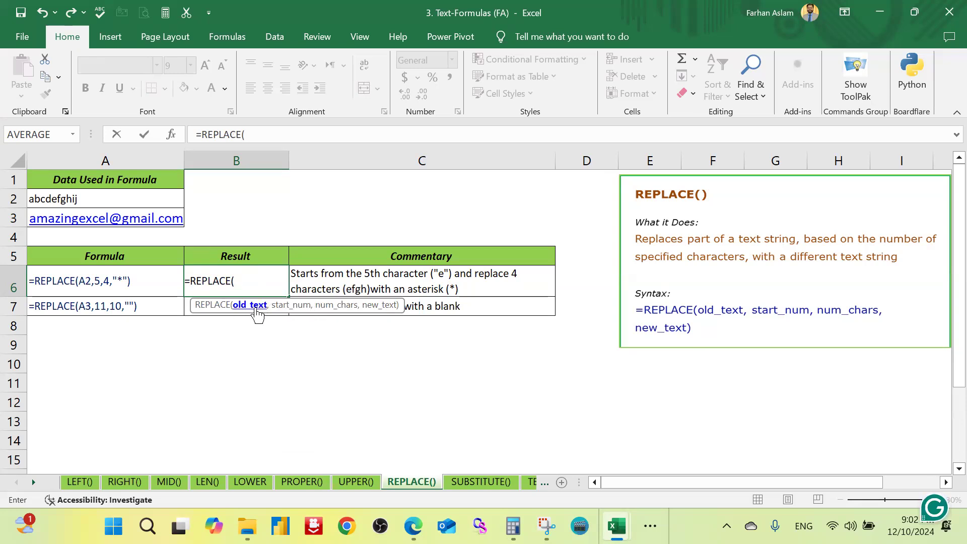
click(116, 196)
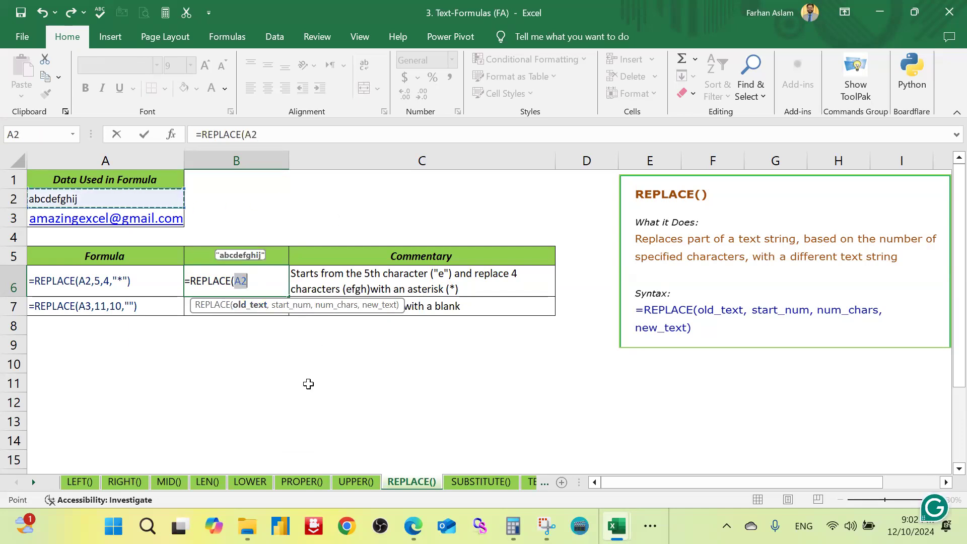
text(,5)
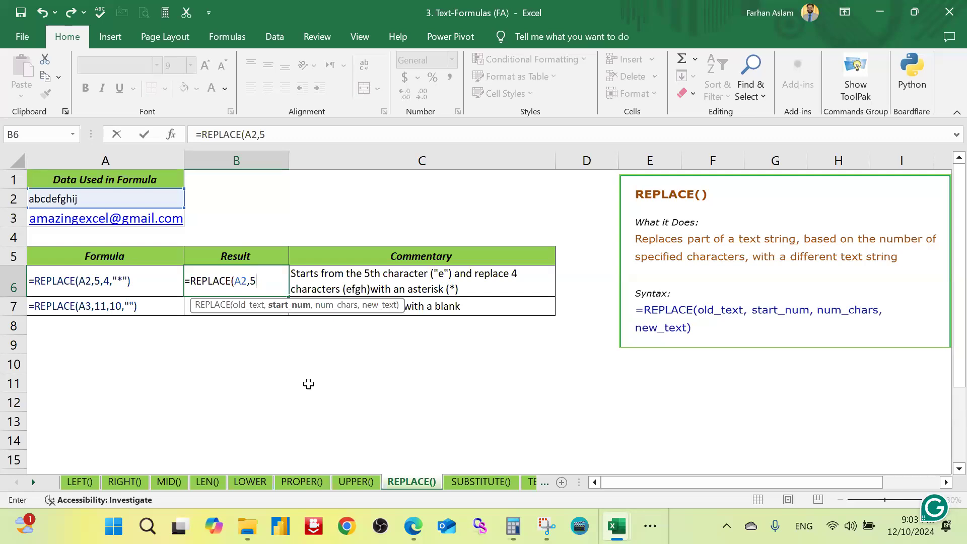
text(,)
text(4)
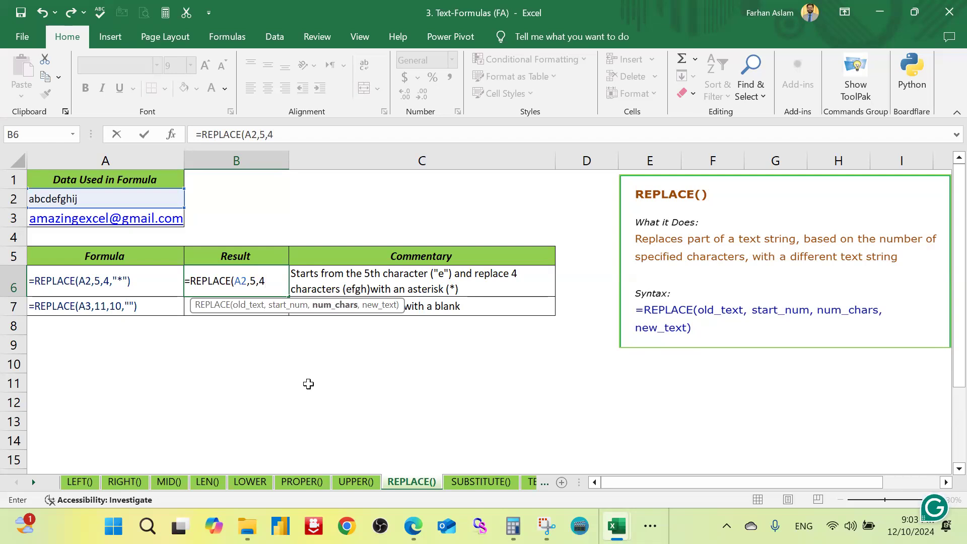
text(,)
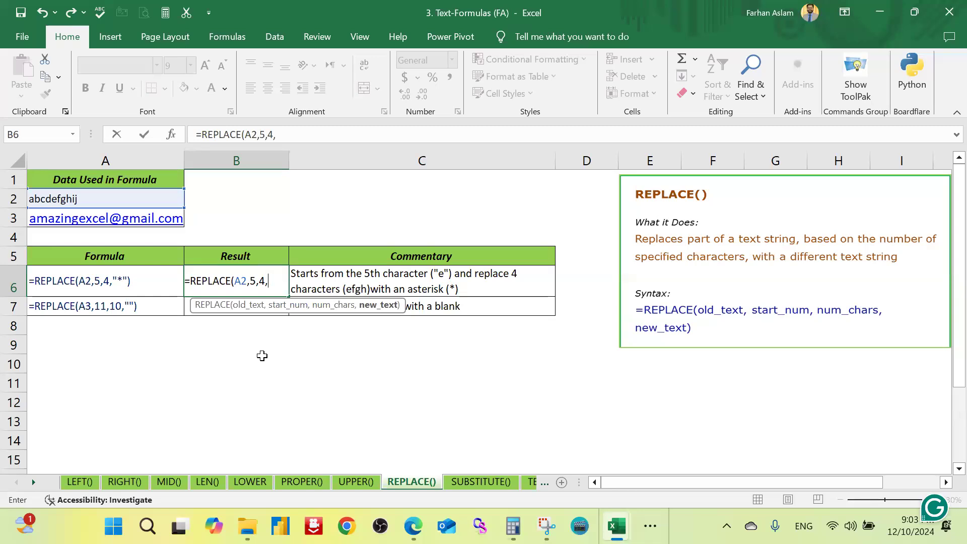
text($))
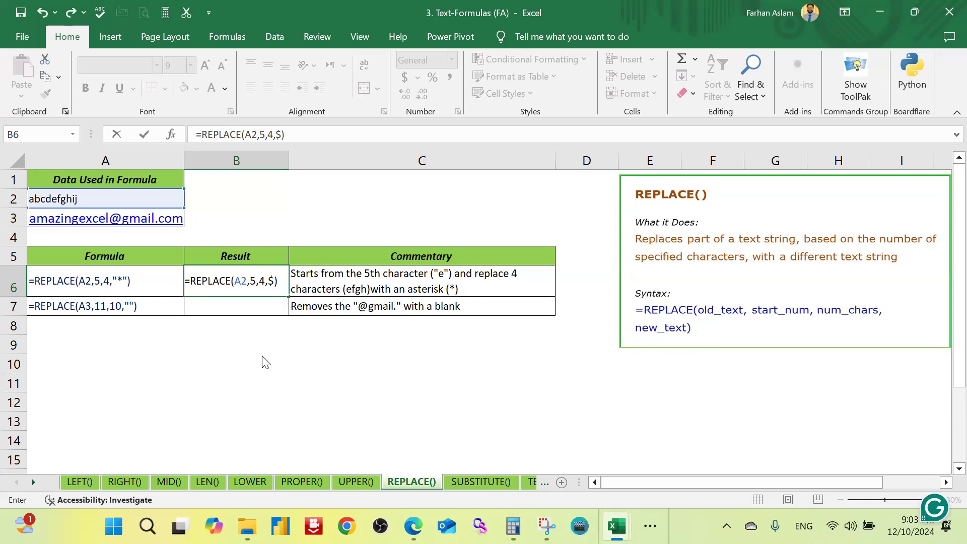
key(Return)
key(Return)
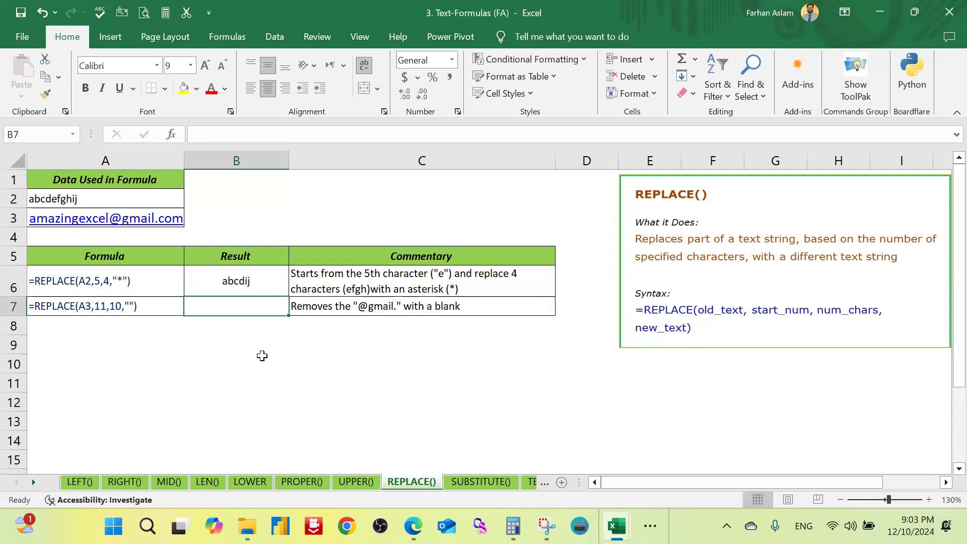
Step: Add "$" in quotation marks as the new text so that the B6 formula reads =REPLACE(A2,5,4,"$")
key(Up)
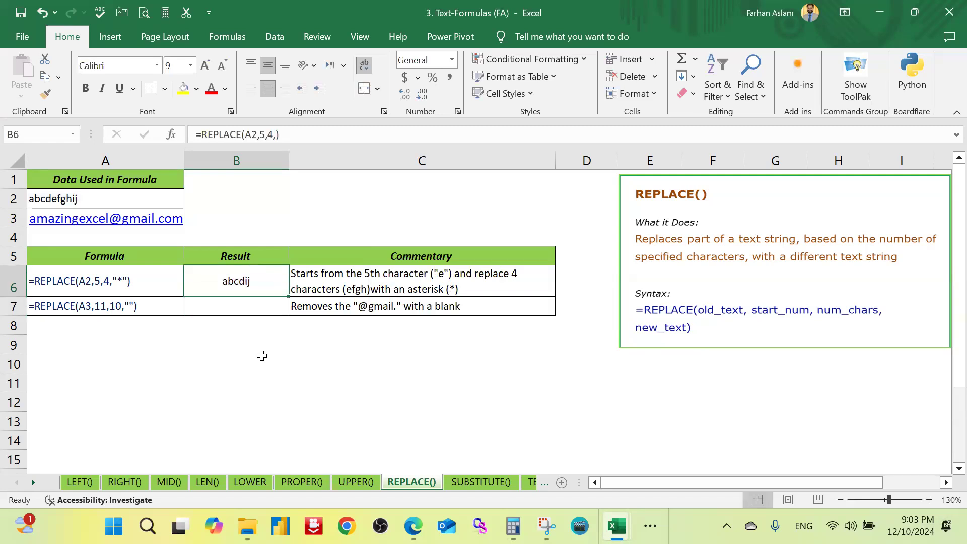
key(F2)
key(Left)
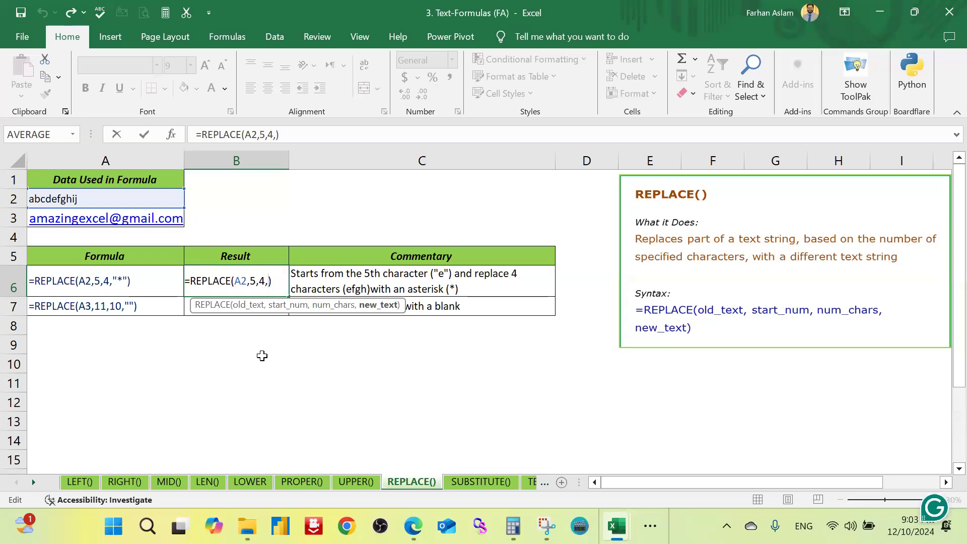
text(")
text($")
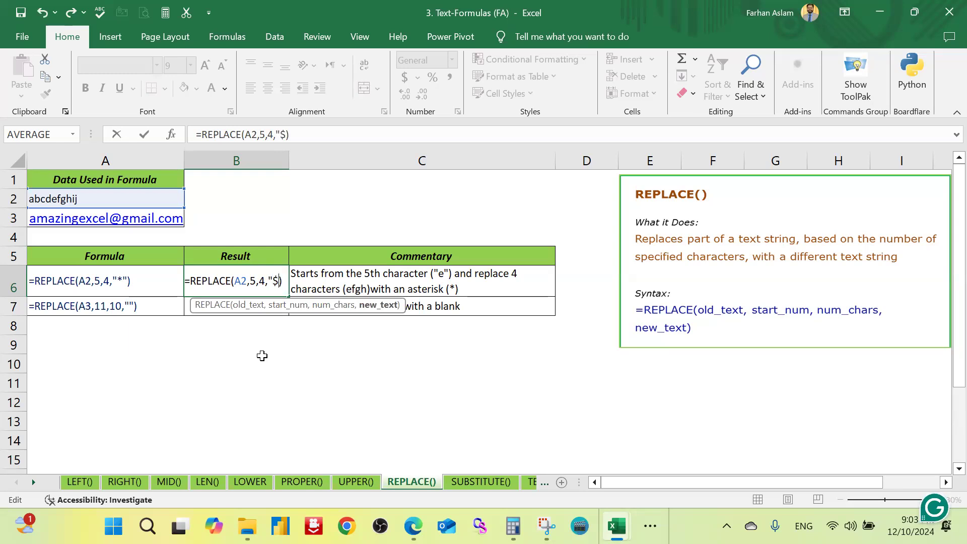
key(Return)
key(Up)
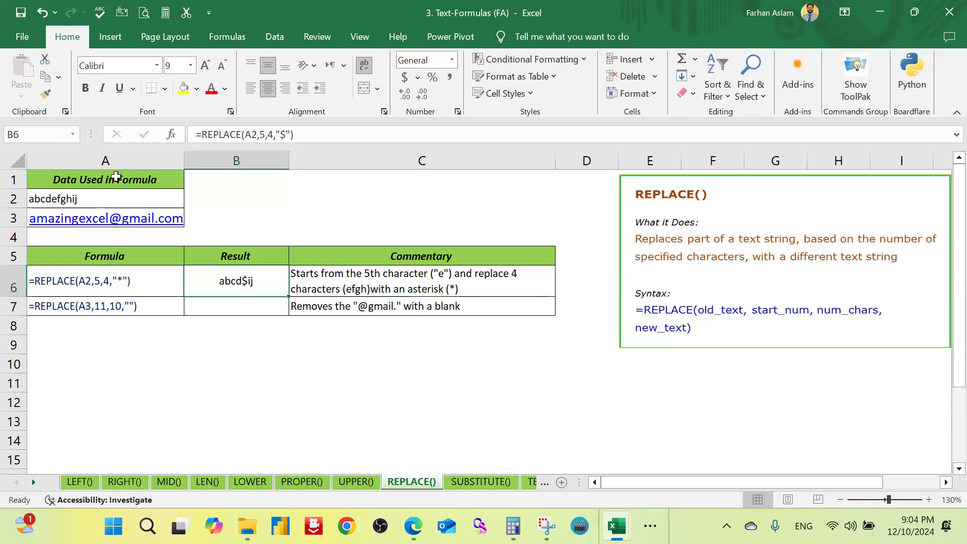
Step: Compare the source text in A2 with the sample formula in A6 and the result in B6
click(107, 199)
scroll(242, 268, up, 1)
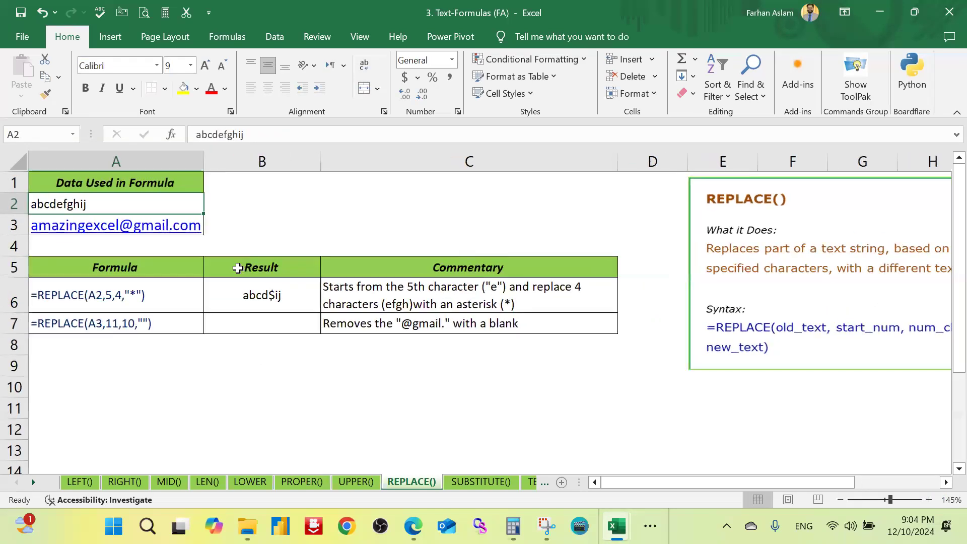
scroll(220, 272, up, 1)
scroll(269, 326, up, 1)
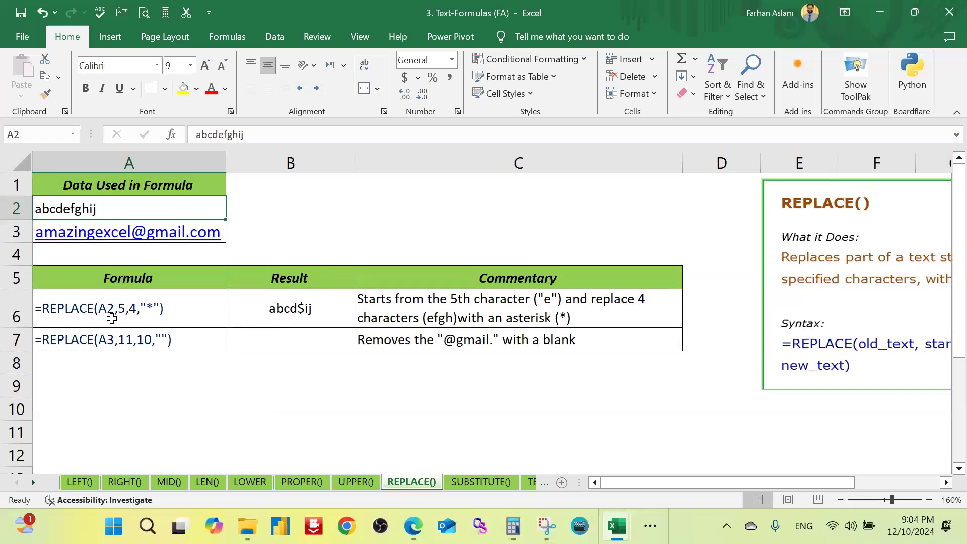
click(123, 308)
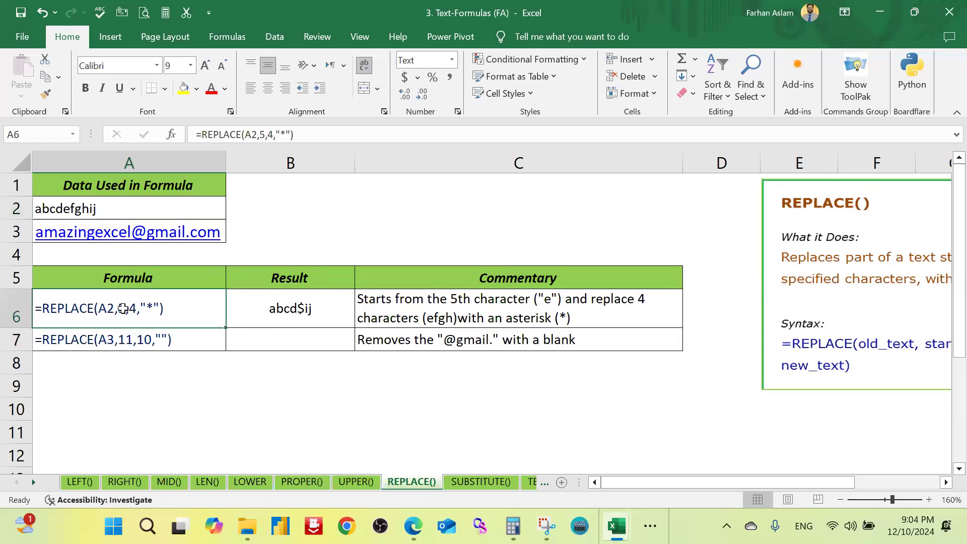
double_click(119, 308)
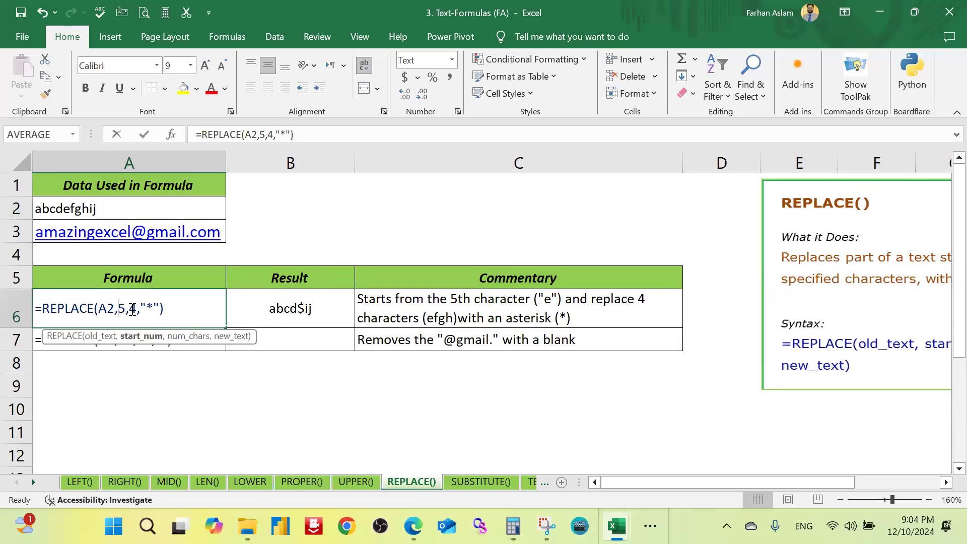
click(96, 207)
key(Escape)
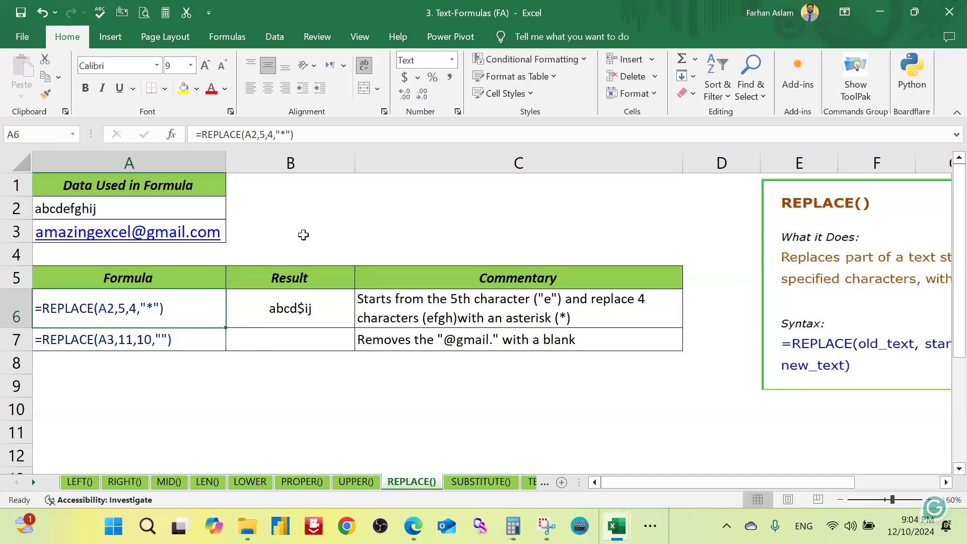
click(302, 309)
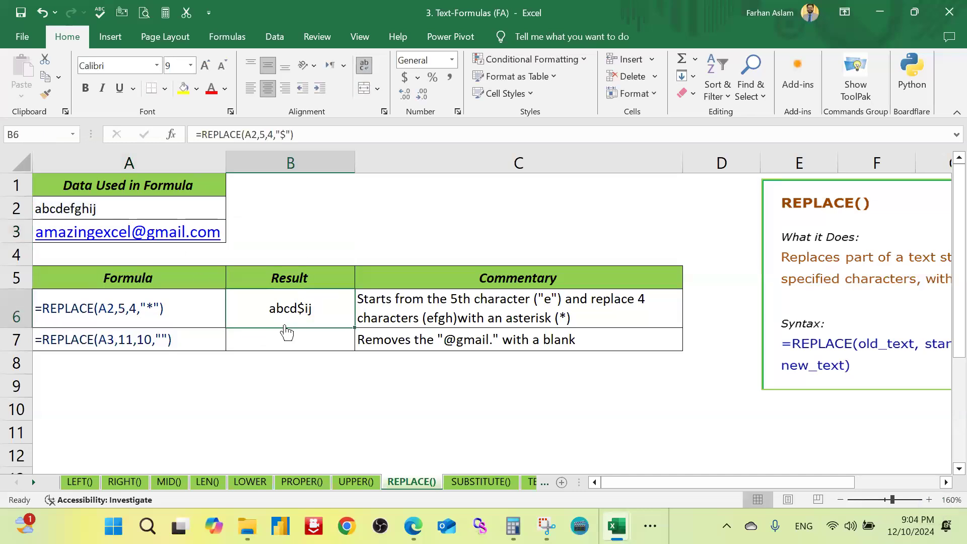
Step: Try colouring the letters efgh within A2 red, then discard the edit and return to result cell B6
double_click(115, 206)
key(Left)
key(Left)
key(shift+Left)
key(shift+Left)
key(shift+Left)
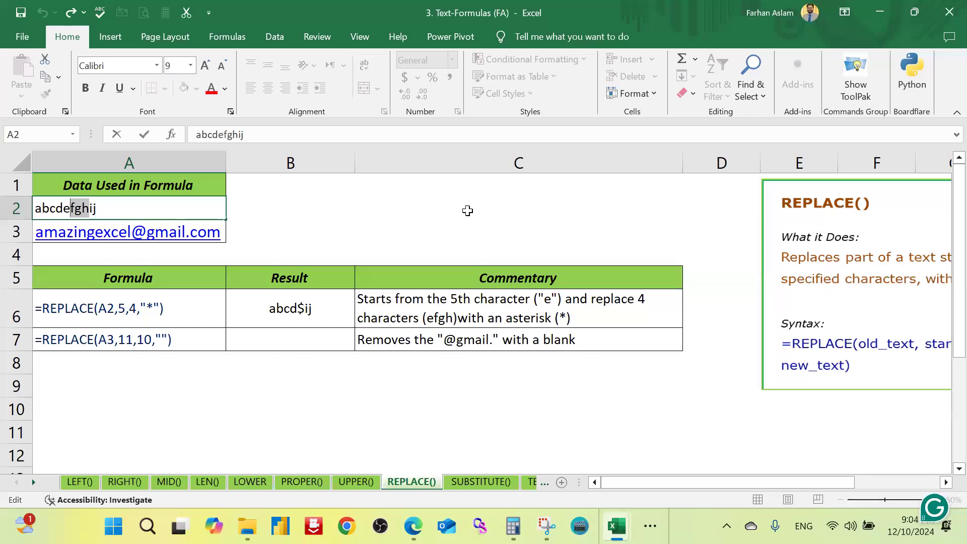
key(shift+Left)
click(210, 88)
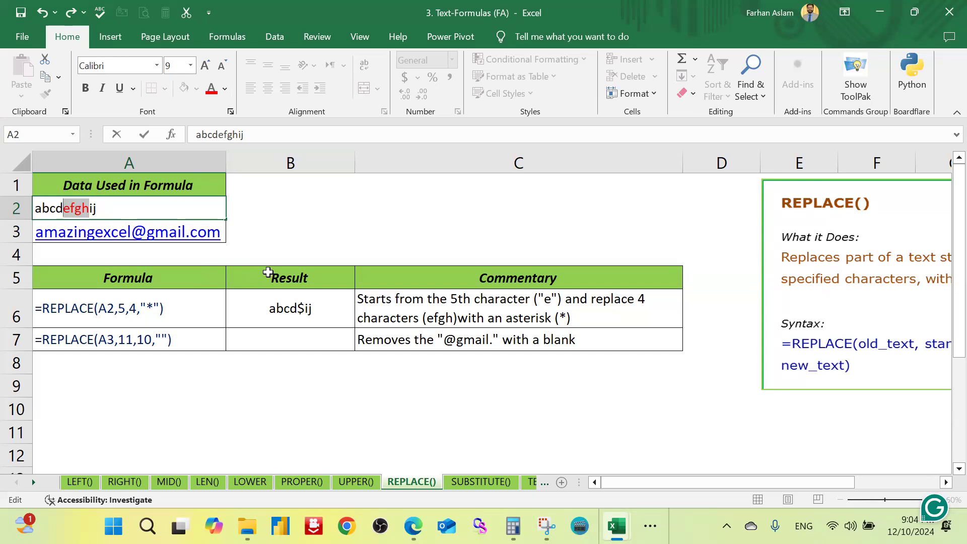
key(Escape)
click(327, 306)
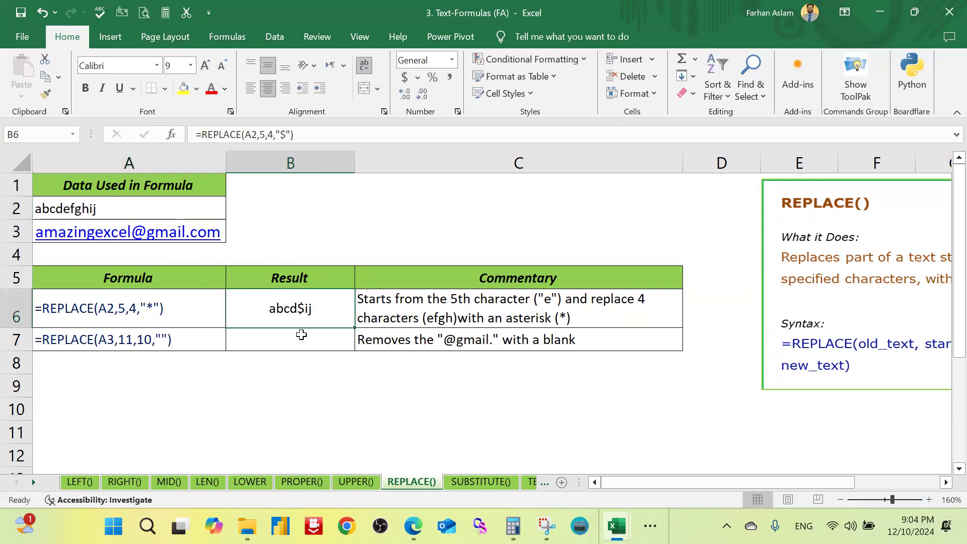
Step: Begin a REPLACE formula in result cell B7 with A3 as the old text
click(301, 337)
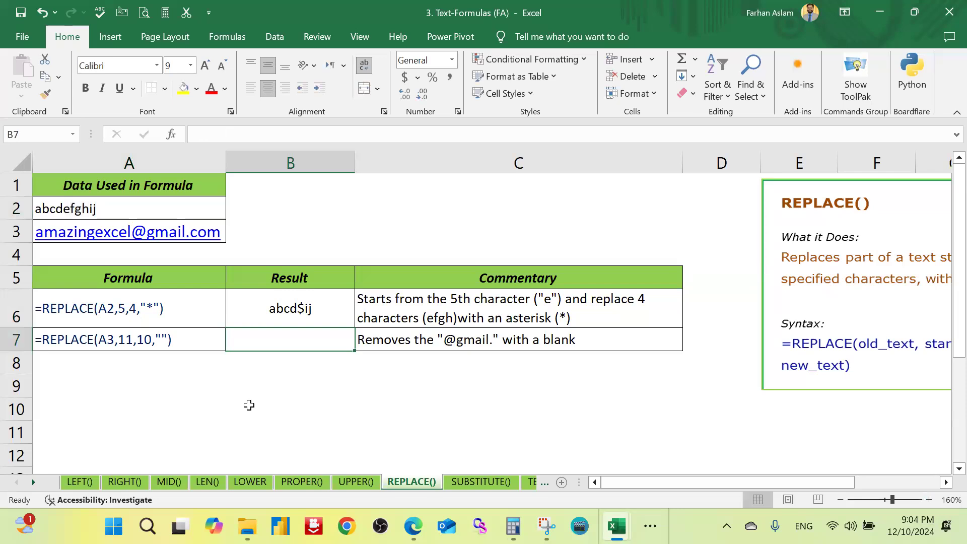
text(=re)
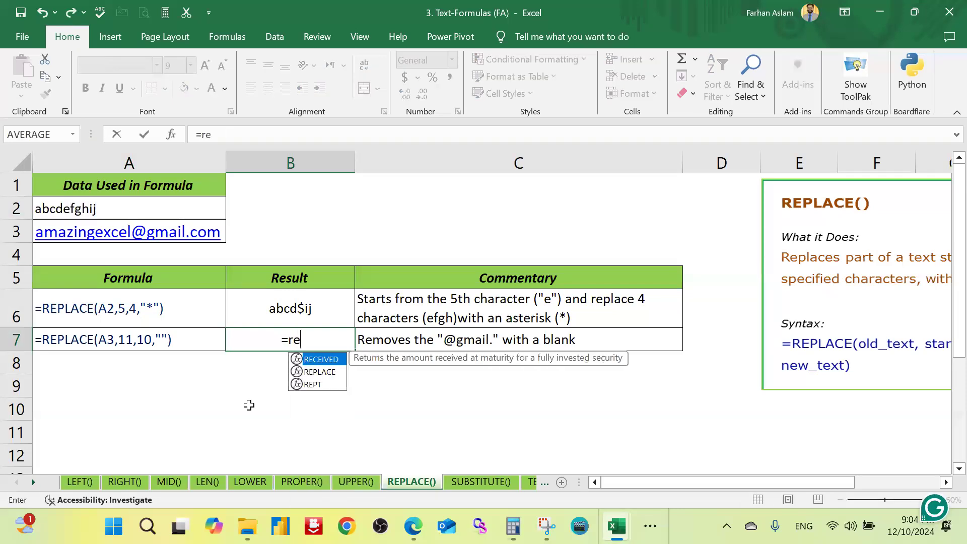
text(pa)
key(BackSpace)
key(Tab)
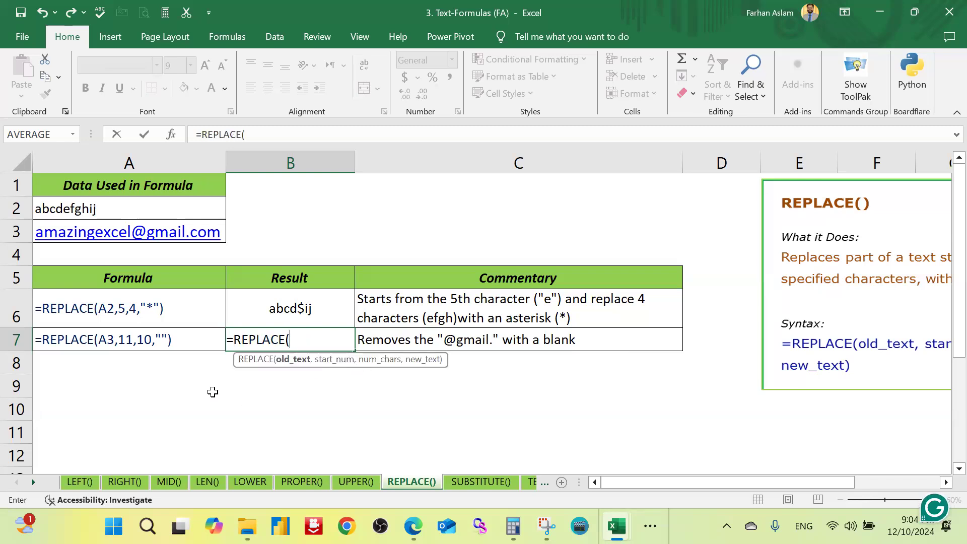
click(187, 232)
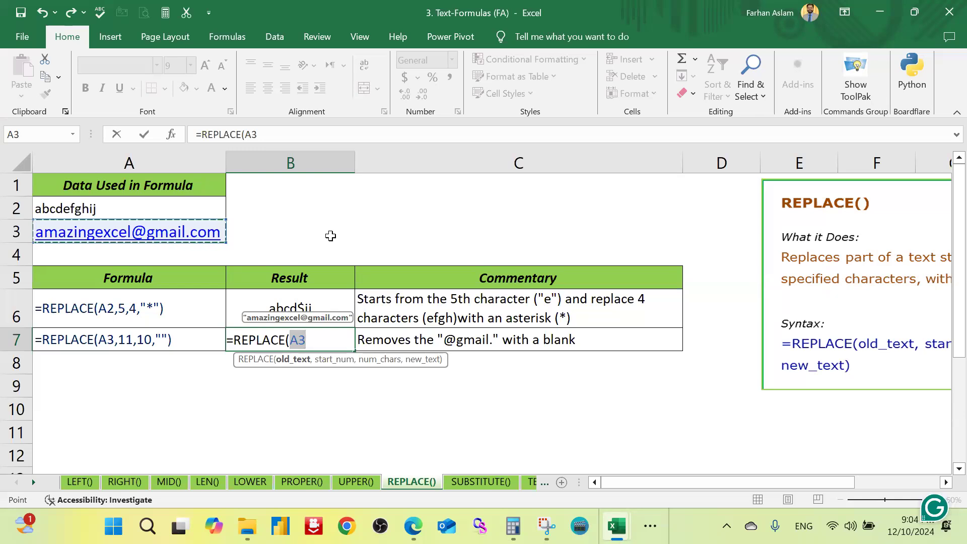
text(,)
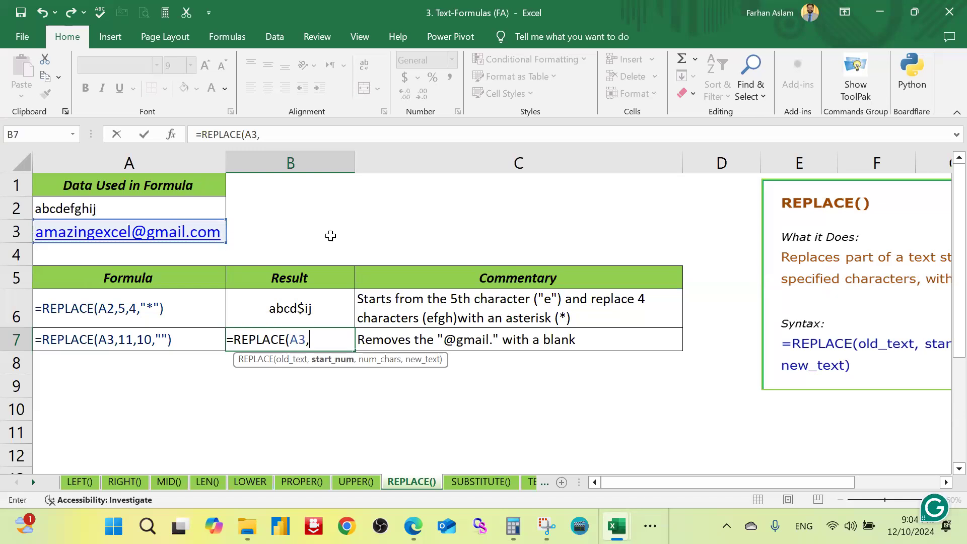
text(11,)
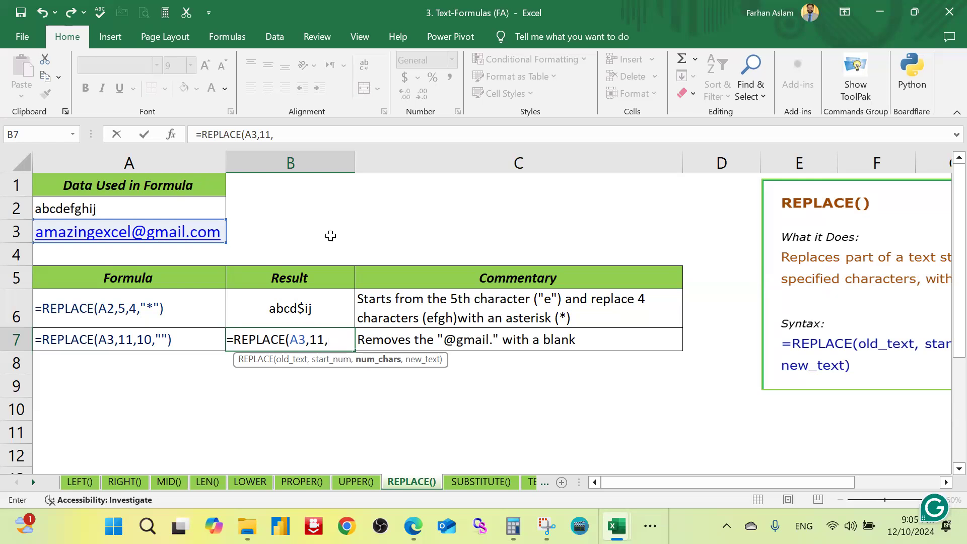
text(10,"")
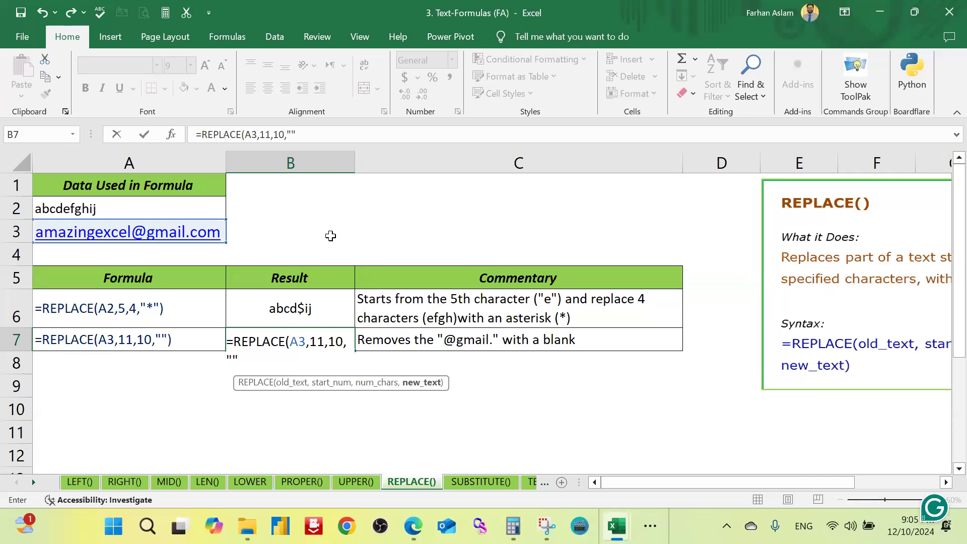
Step: Complete the B7 formula with start position 11, 10 characters and an empty string, so it reads =REPLACE(A3,11,10,"")
text())
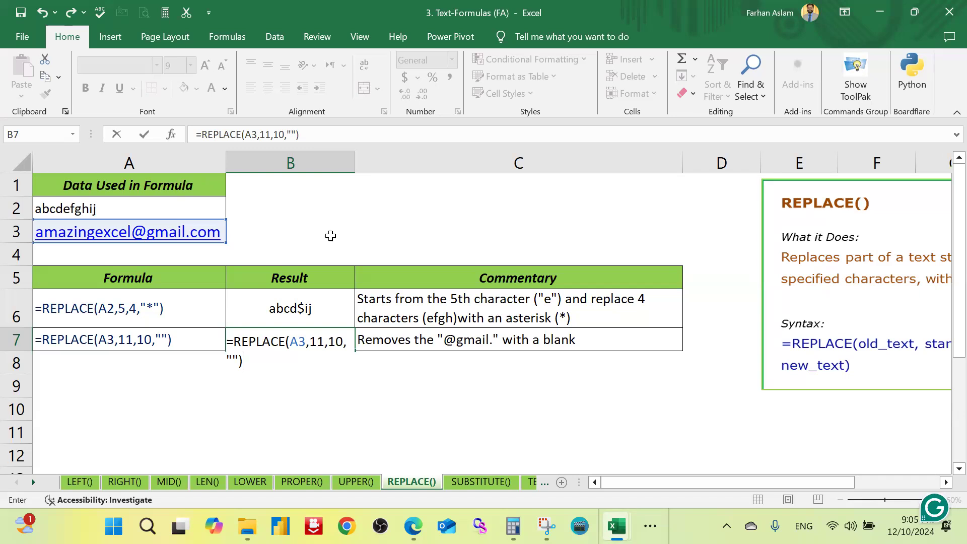
key(Return)
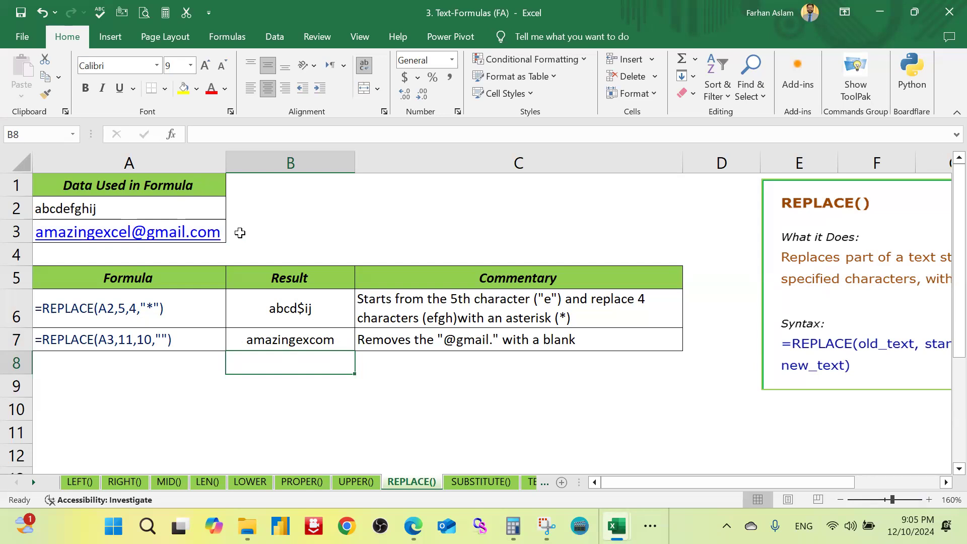
click(287, 234)
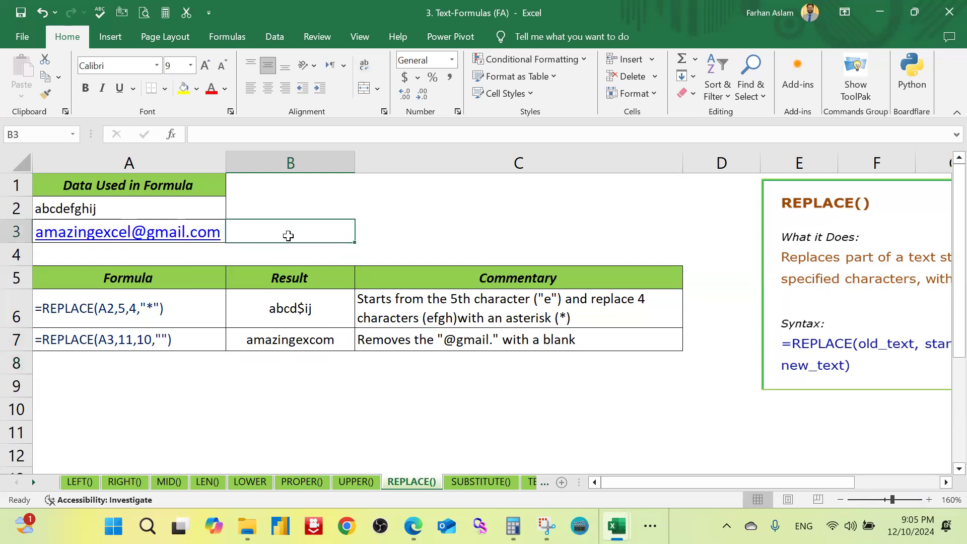
key(Left)
key(F2)
key(Left)
key(Left)
key(Left)
key(shift+Left)
key(shift+Left)
key(shift+Left)
key(shift+Left)
key(shift+Left)
key(shift+Left)
key(shift+Left)
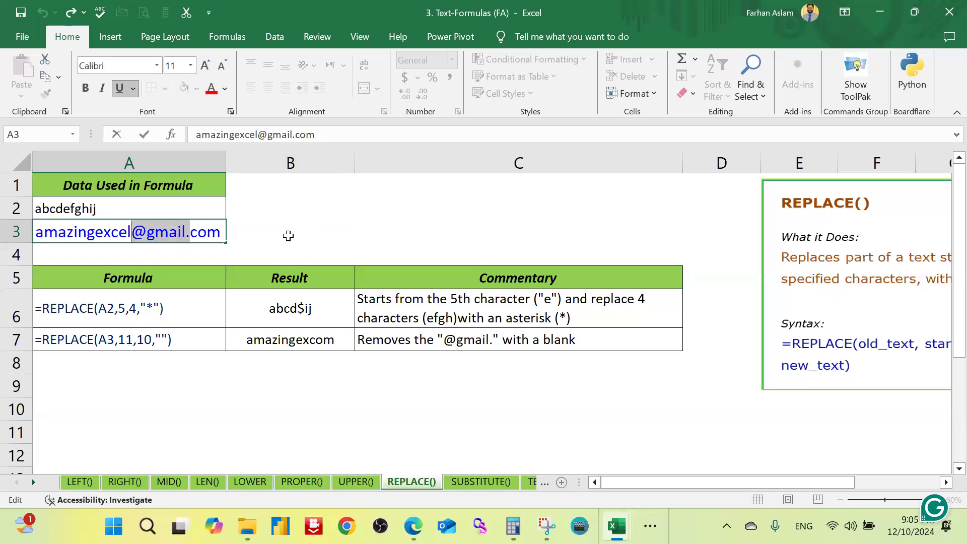
click(212, 94)
drag(353, 225, 352, 217)
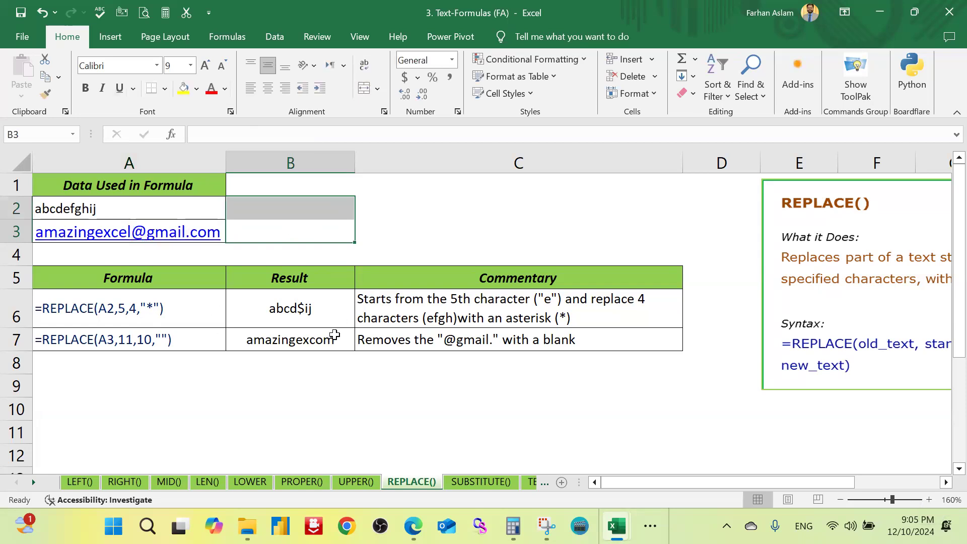
click(295, 391)
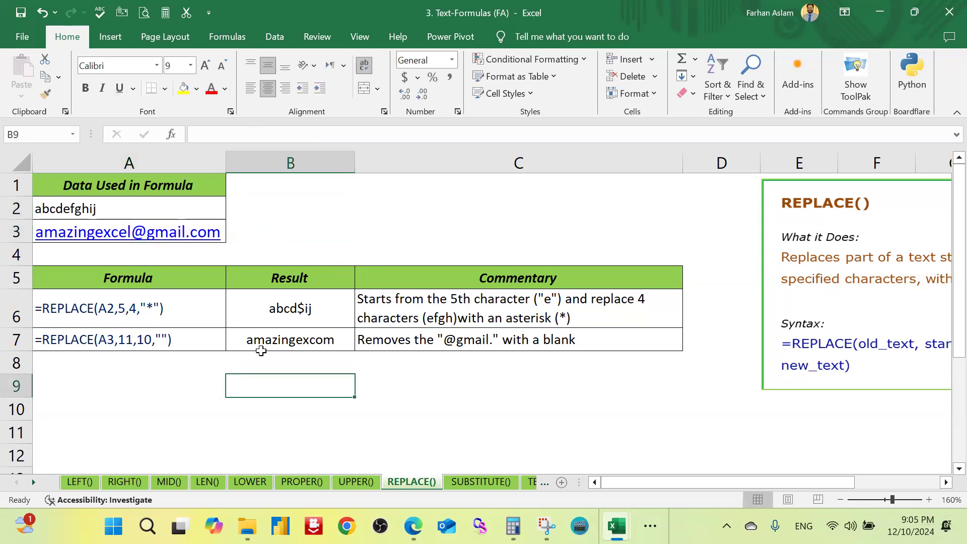
click(292, 340)
Step: Open the SUBSTITUTE() sheet and begin a SUBSTITUTE formula in result cell B6 with A2 as the text
click(481, 481)
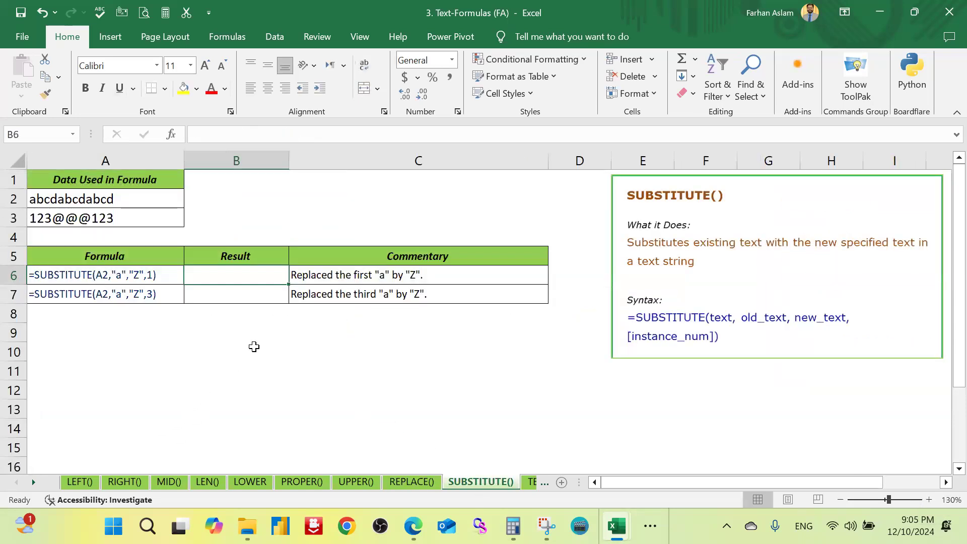
click(207, 350)
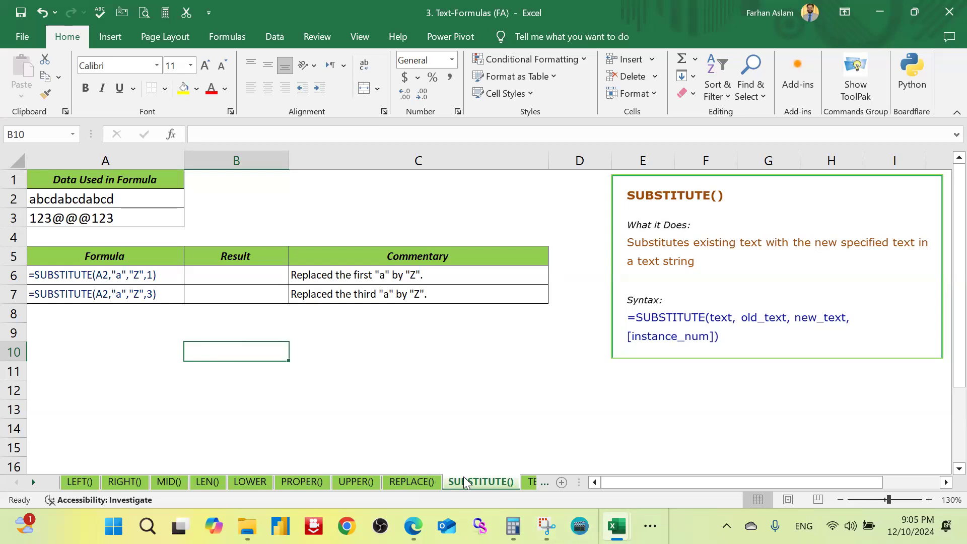
click(250, 275)
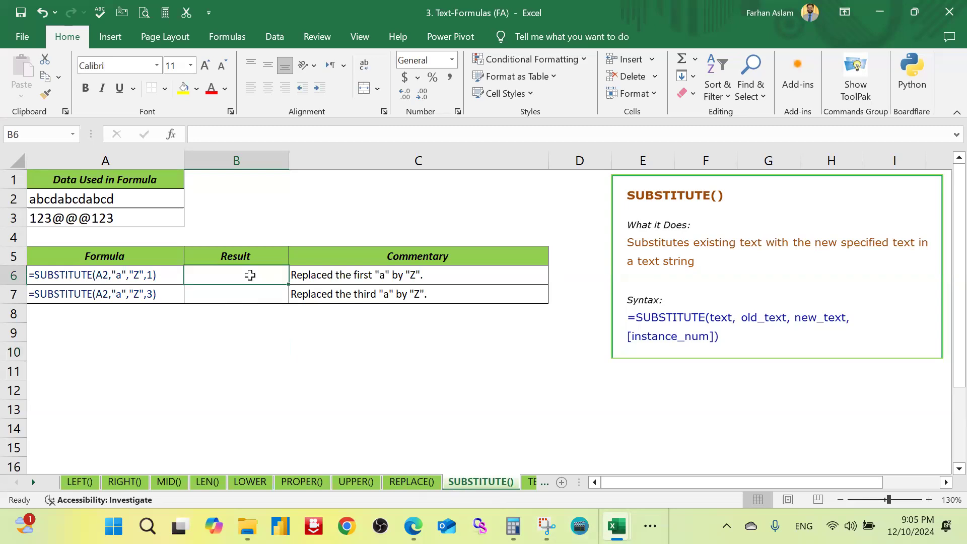
text(=sun)
key(BackSpace)
text(b)
key(Tab)
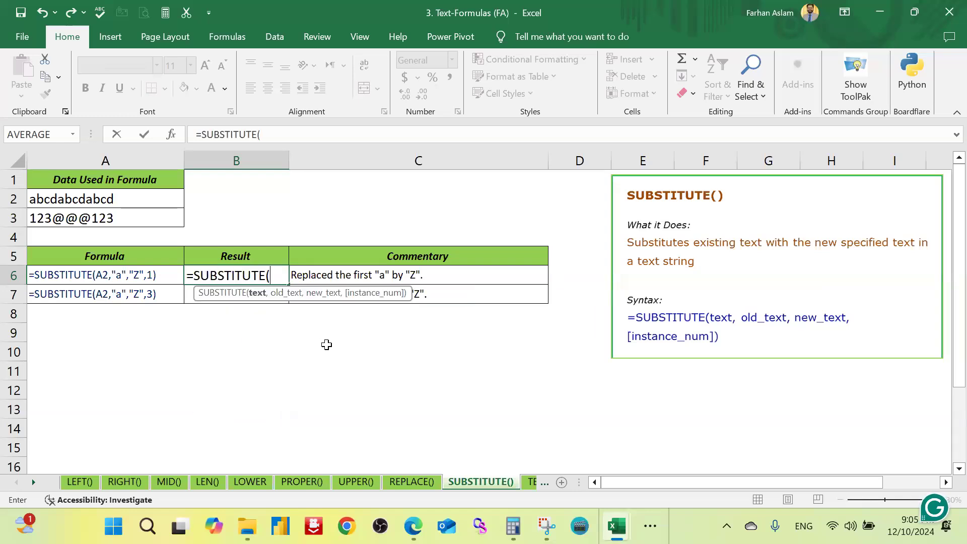
click(132, 200)
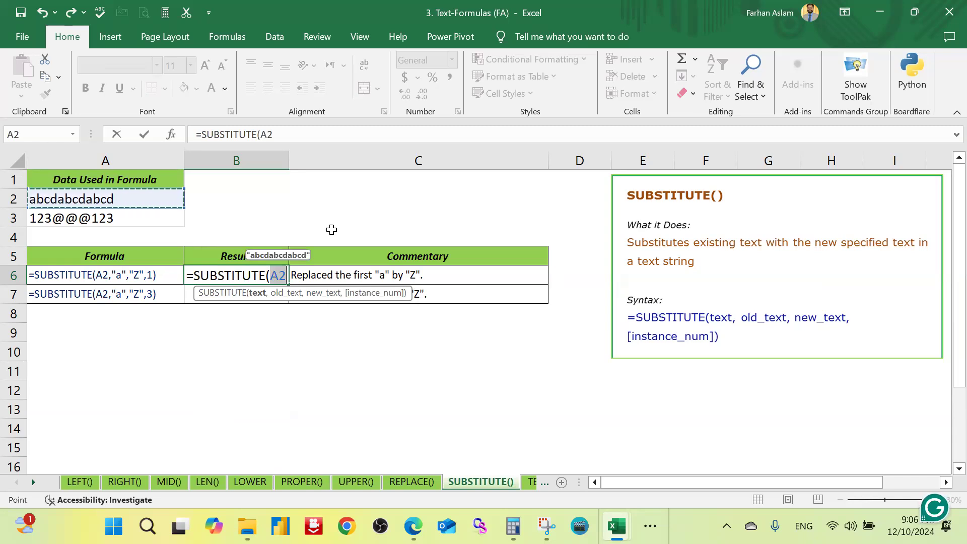
text(,)
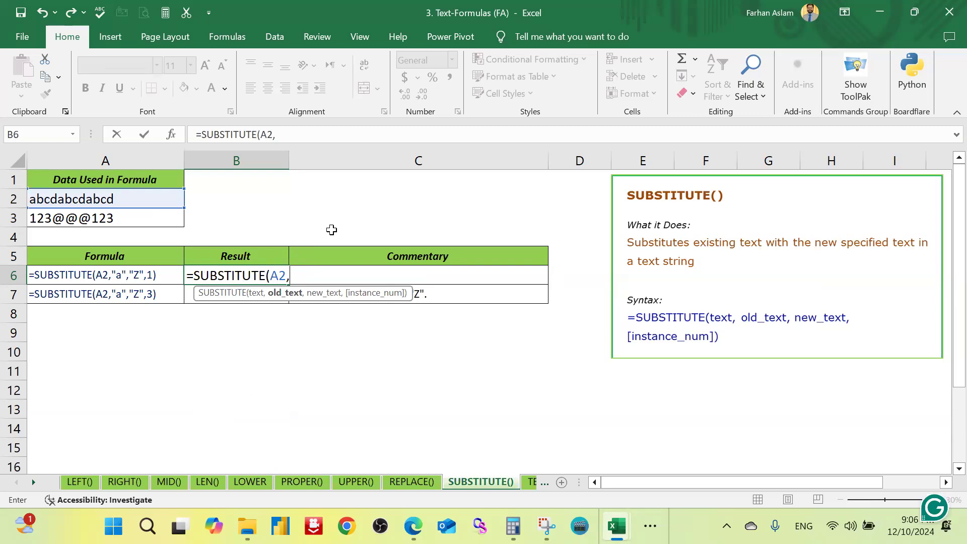
Step: Complete the B6 formula with old text "a", new text "z" and instance 1, so it reads =SUBSTITUTE(A2,"a","z",1)
text("a",")
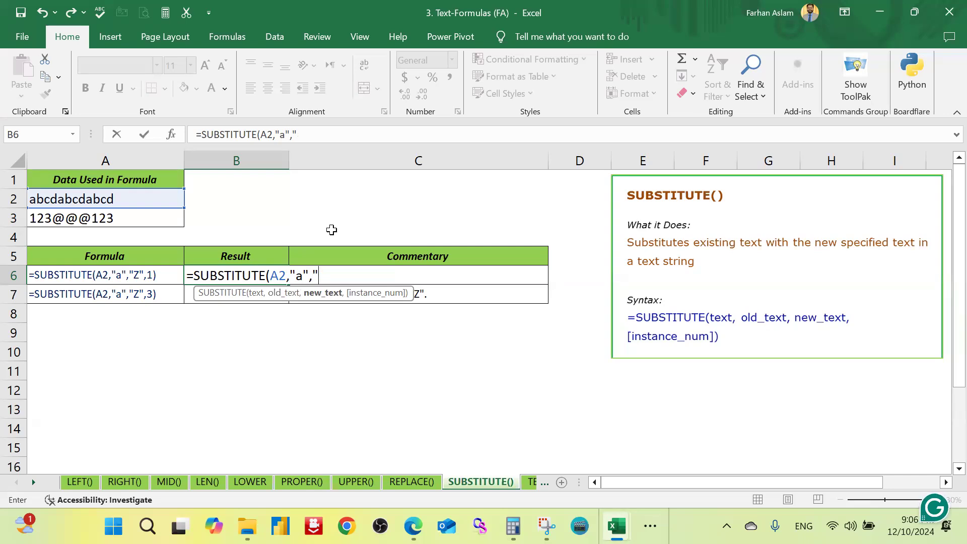
text(z")
text(,1)
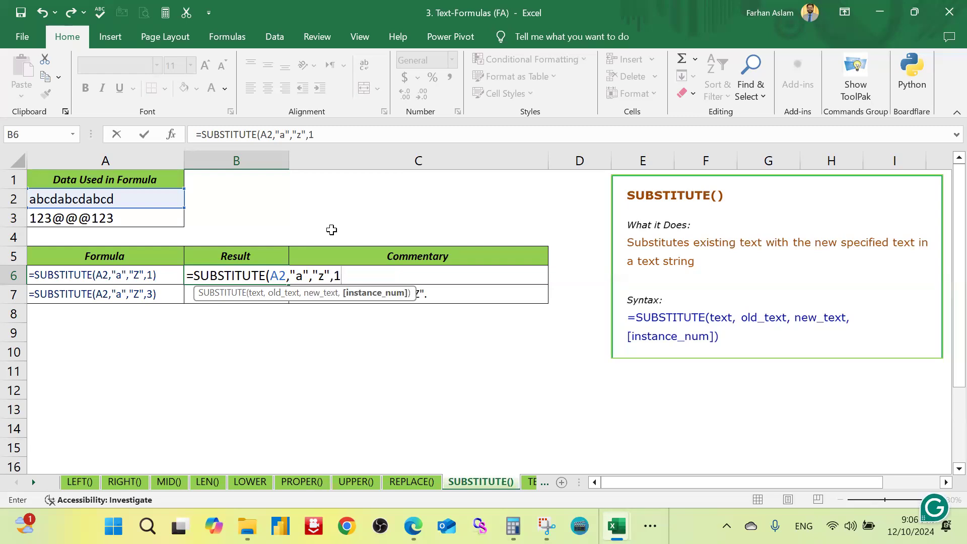
text())
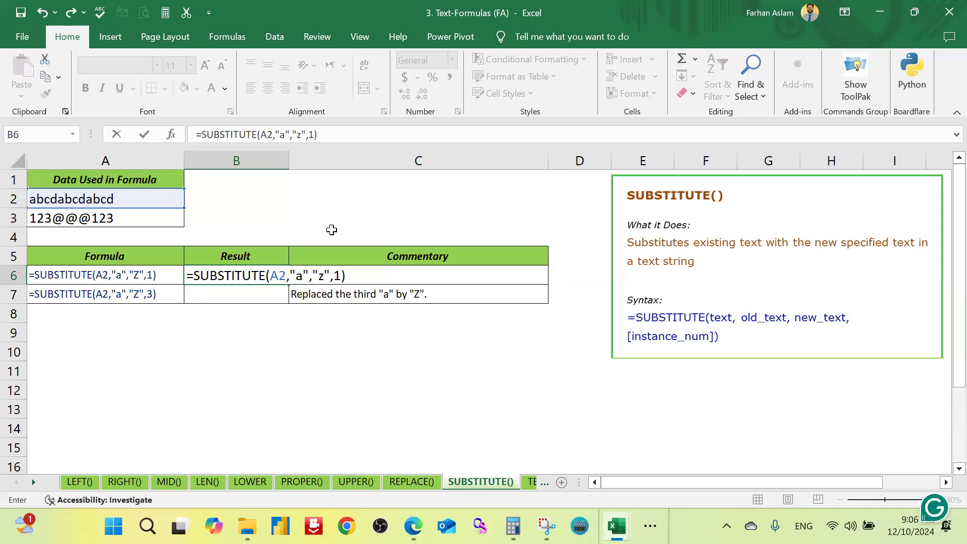
key(Return)
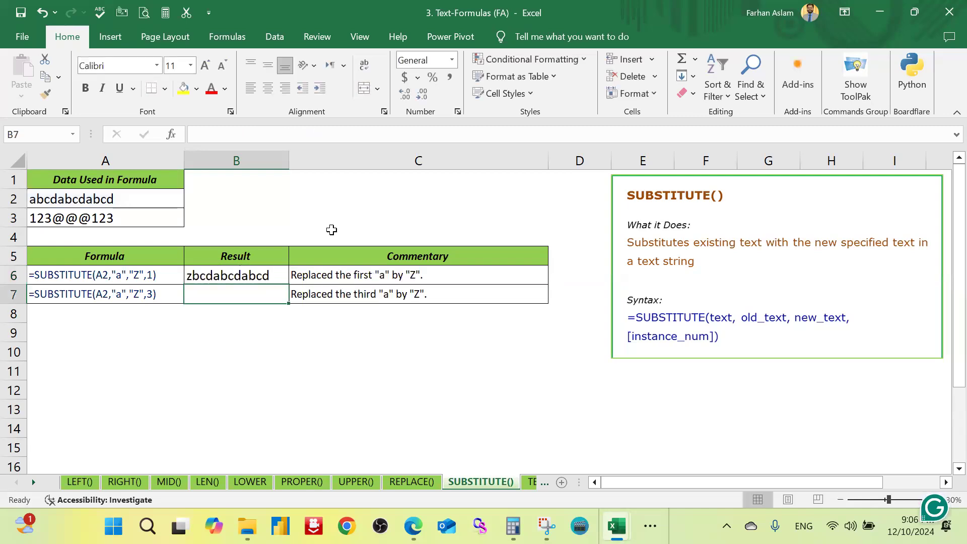
Step: Set the instance number in the B6 SUBSTITUTE formula to 2
double_click(242, 276)
key(Escape)
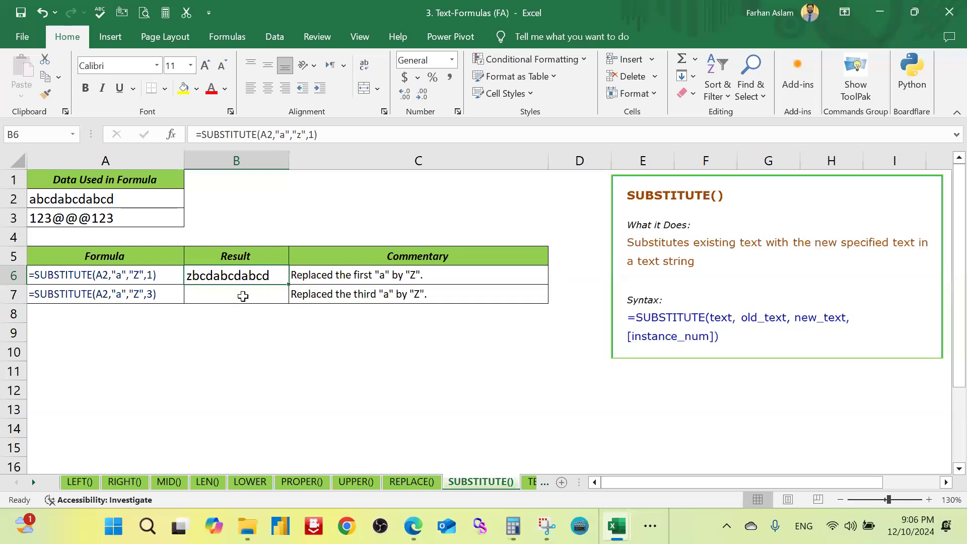
double_click(277, 276)
key(Right)
key(Right)
key(Right)
key(Right)
key(Right)
key(Right)
key(Right)
key(Right)
key(Right)
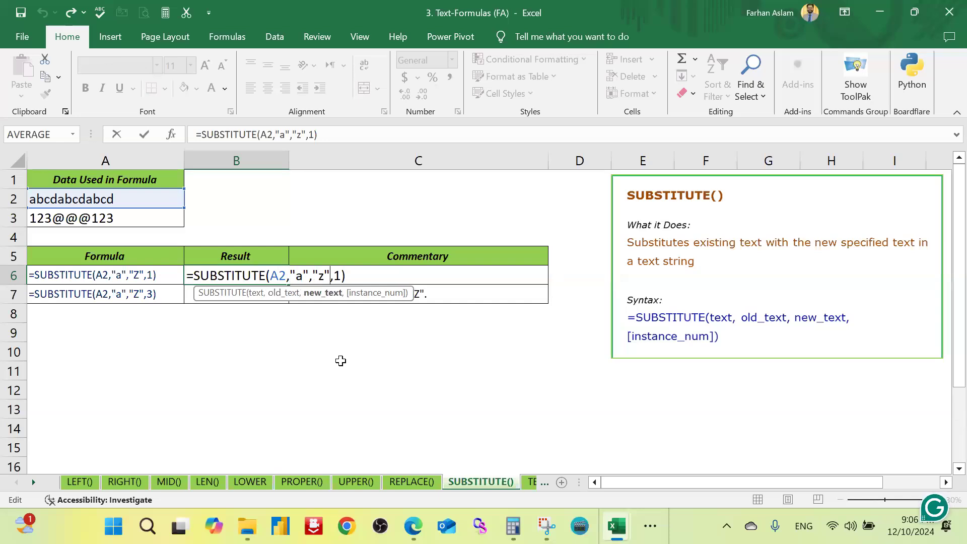
key(Right)
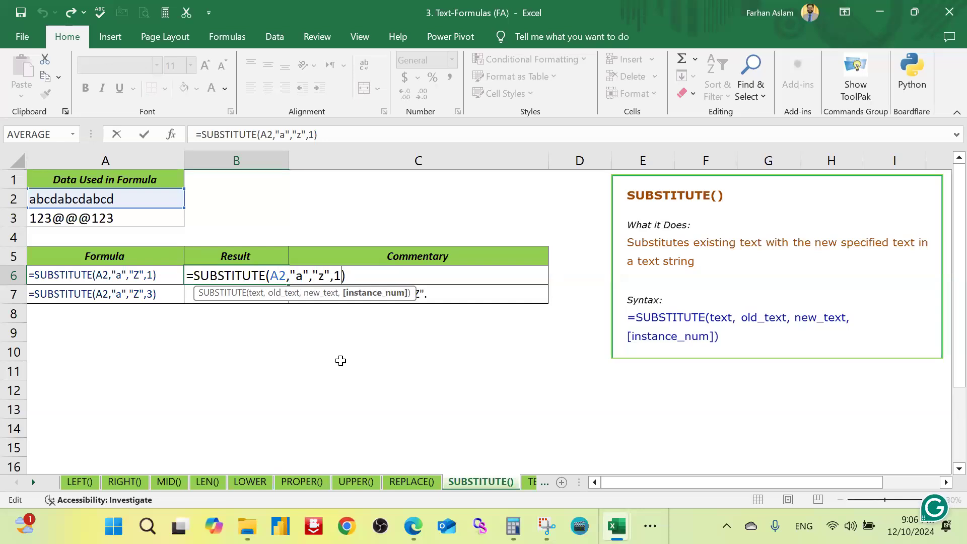
key(shift+Right)
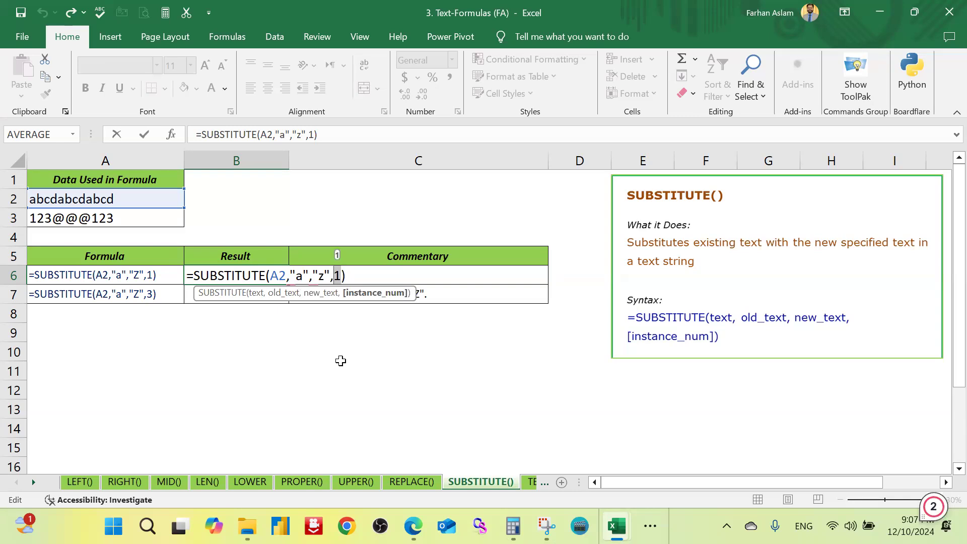
text(2)
key(Return)
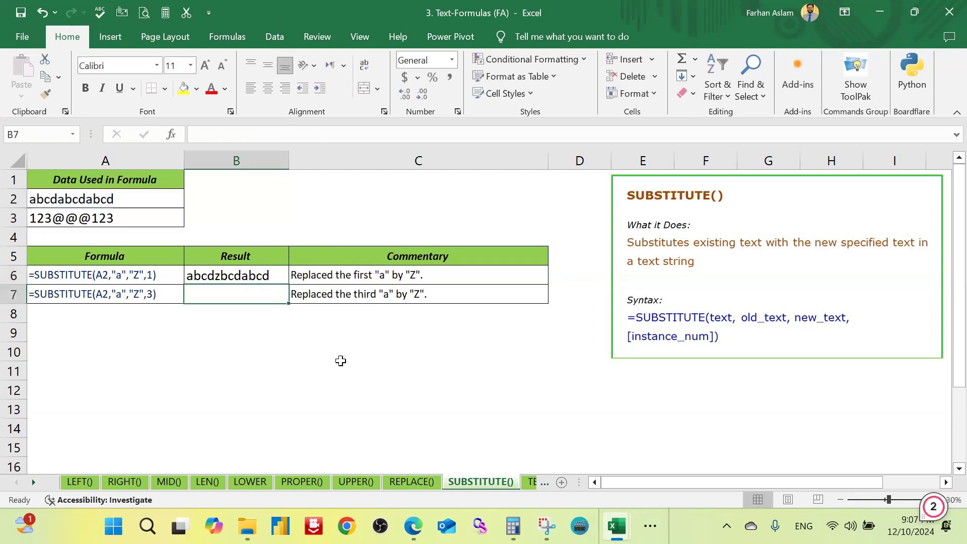
Step: Examine the instance number in the B6 formula and compare its result with the source text in A2
key(Up)
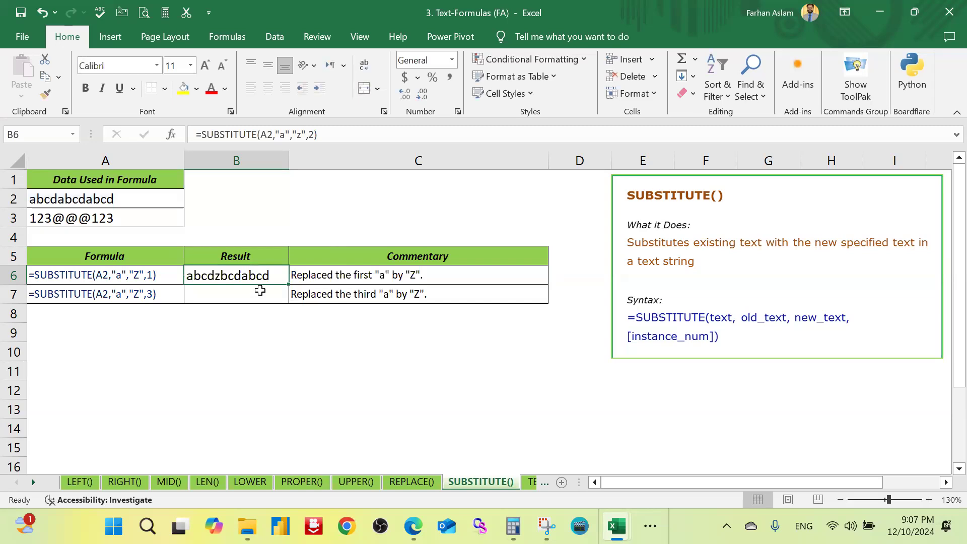
double_click(271, 276)
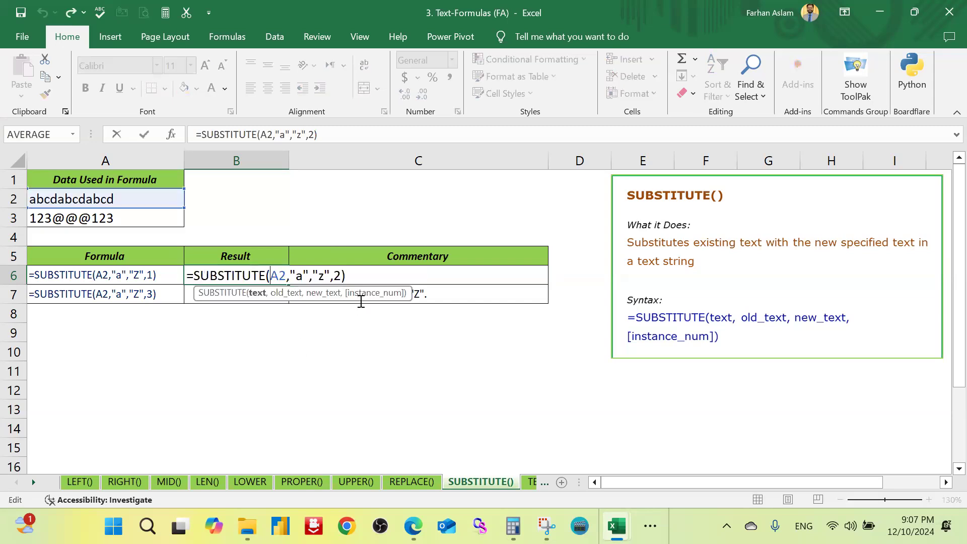
double_click(337, 276)
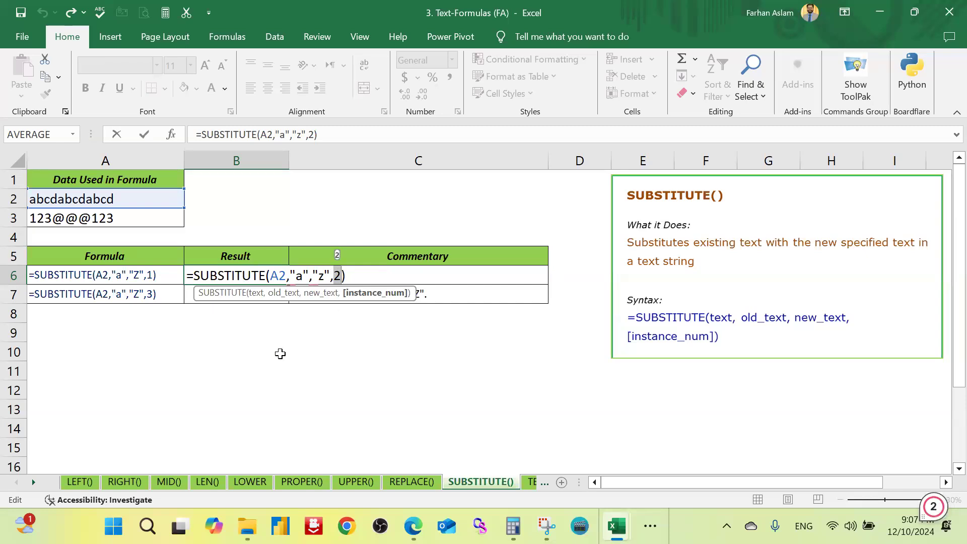
key(Return)
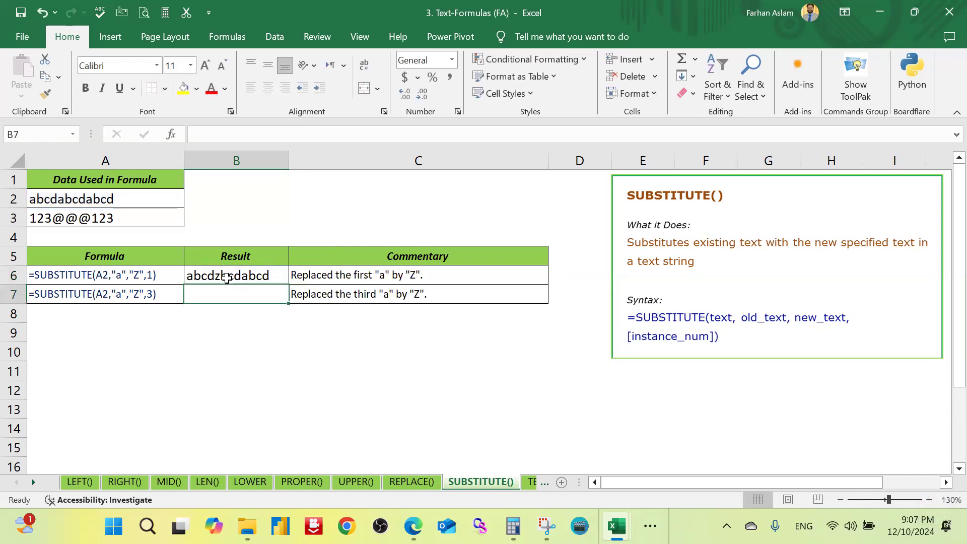
scroll(224, 288, up, 3)
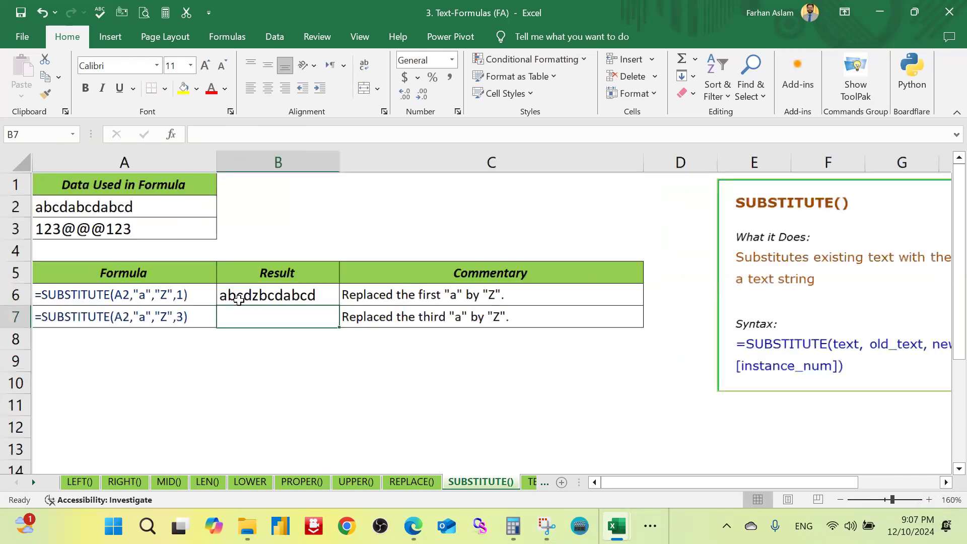
scroll(280, 318, up, 2)
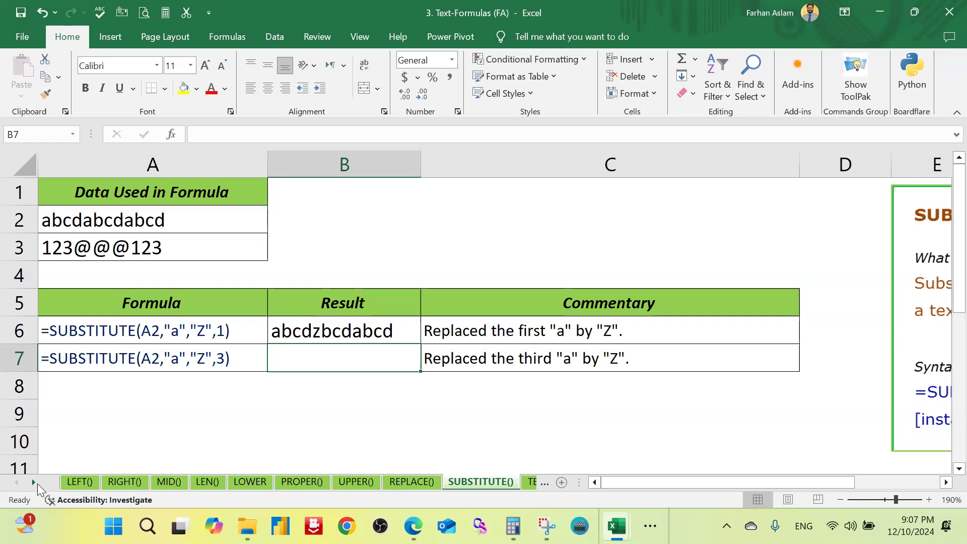
Step: Open the TEXT() sheet and give cell B2, the sales amount, a yellow fill
click(35, 483)
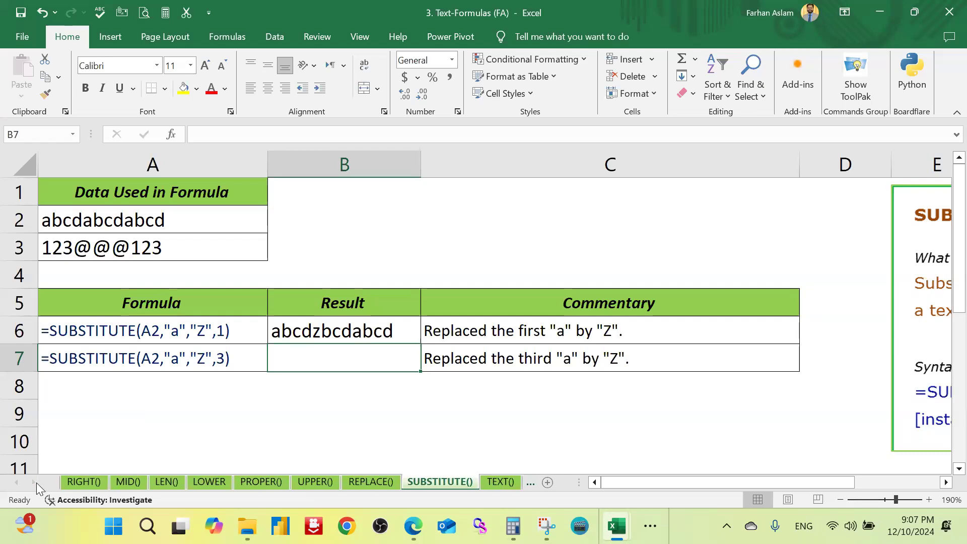
click(504, 483)
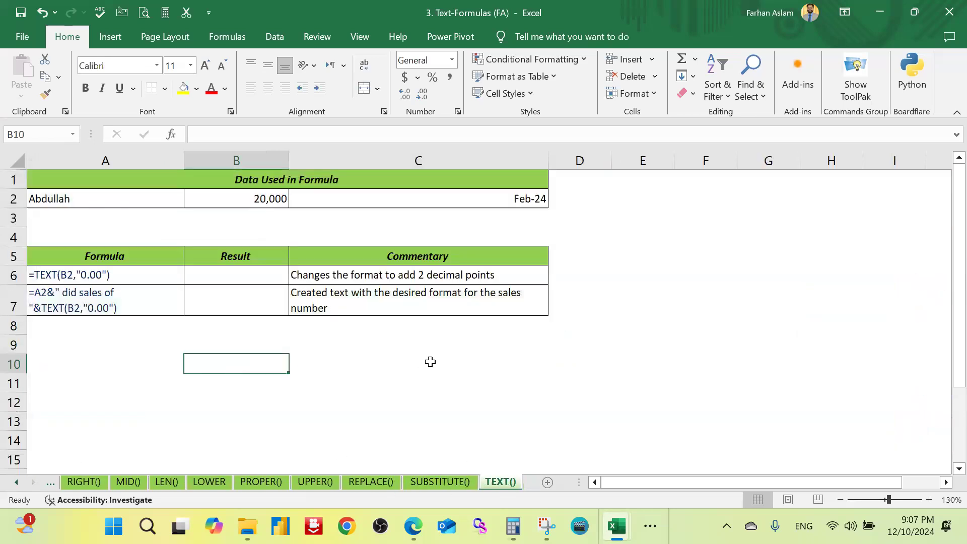
click(368, 386)
click(267, 199)
click(184, 88)
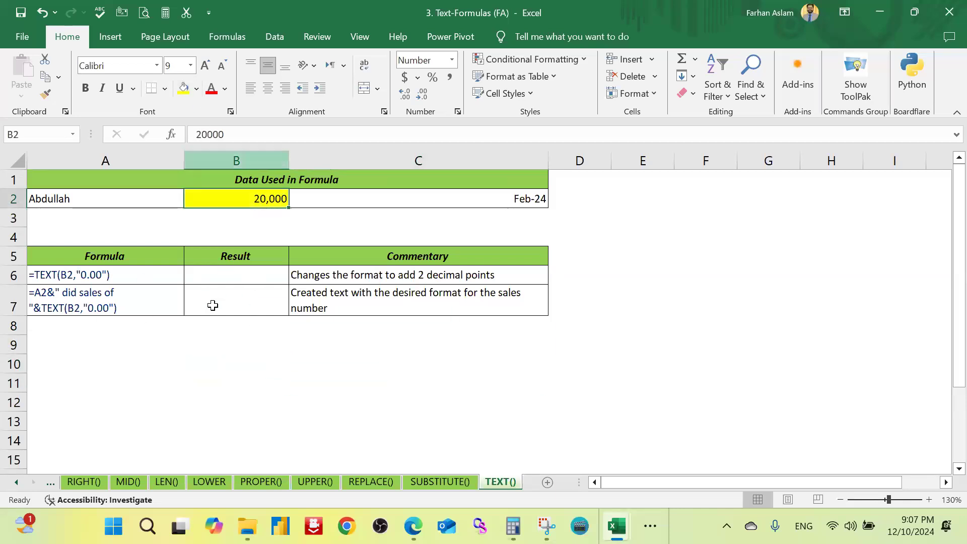
click(239, 368)
Step: Begin a TEXT formula in result cell B6 with B2 as the value
click(271, 199)
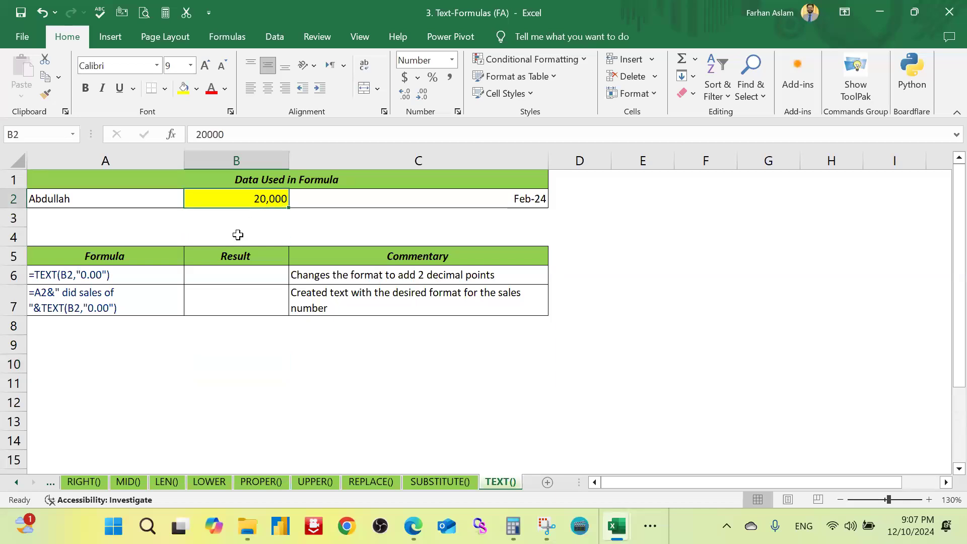
key(Down)
key(Down)
key(Down)
key(Down)
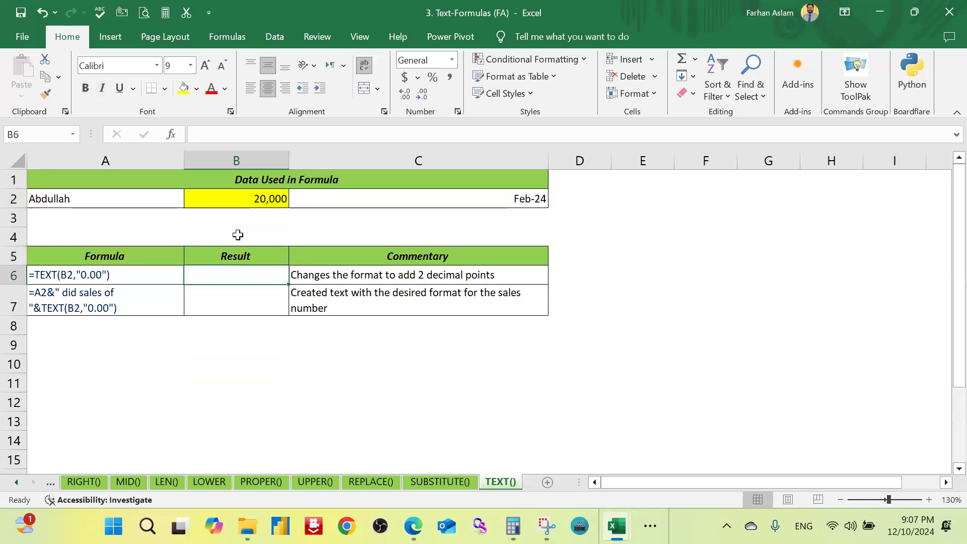
text(=)
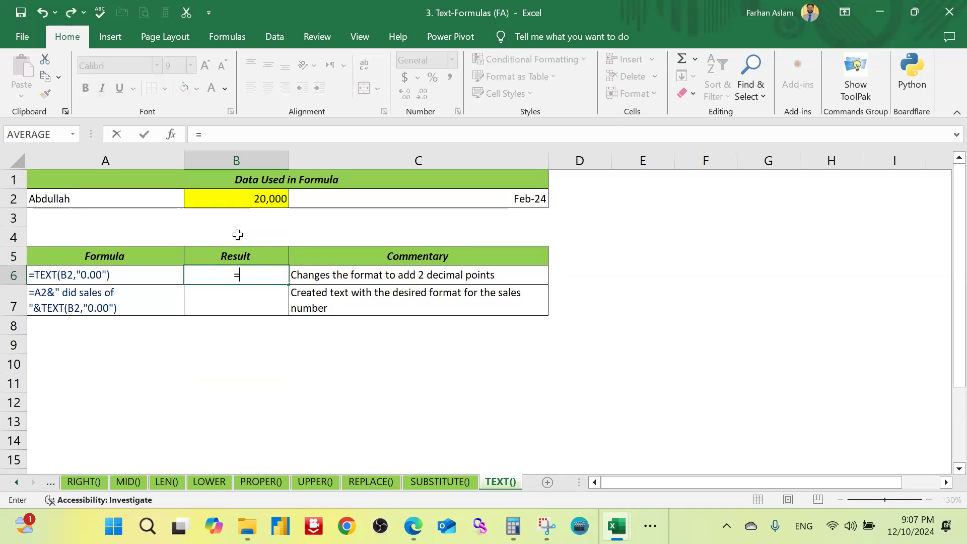
text(text)
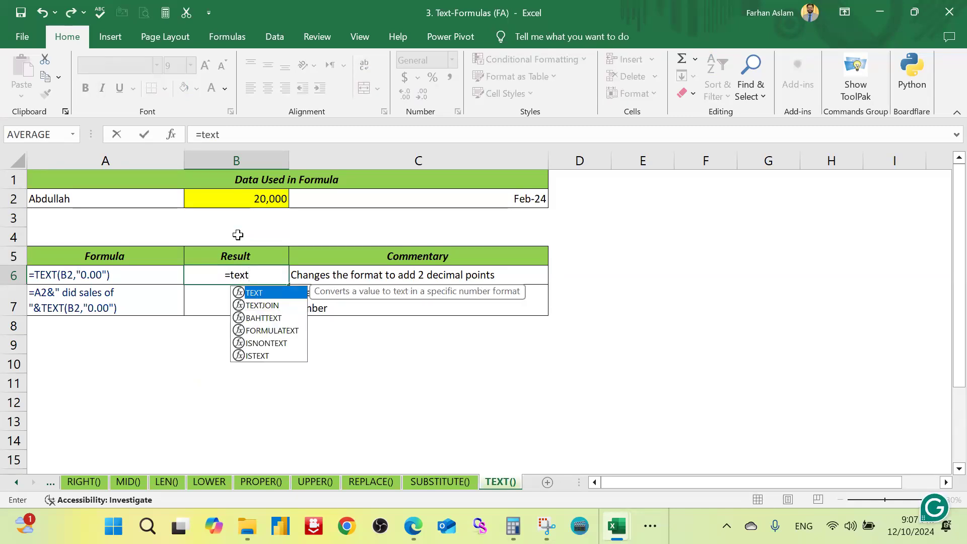
key(Tab)
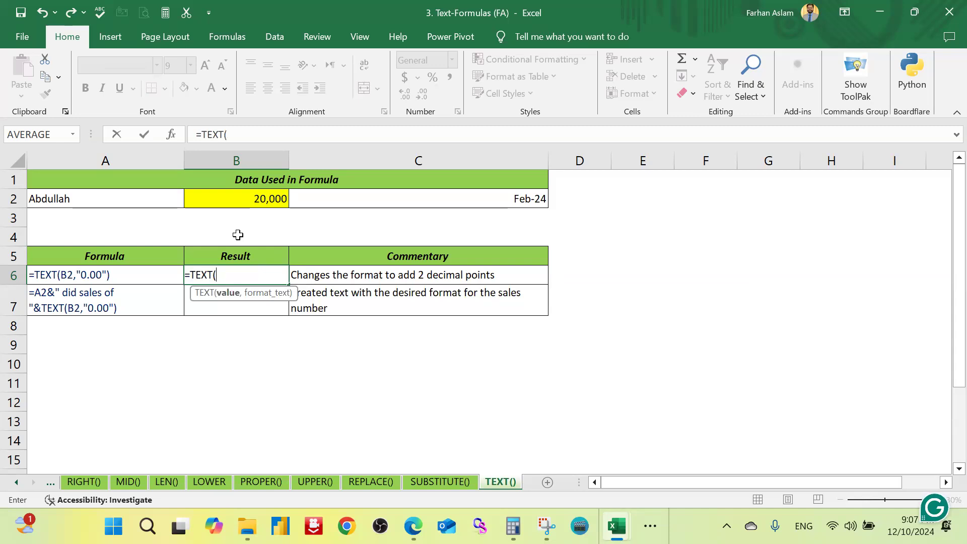
click(260, 203)
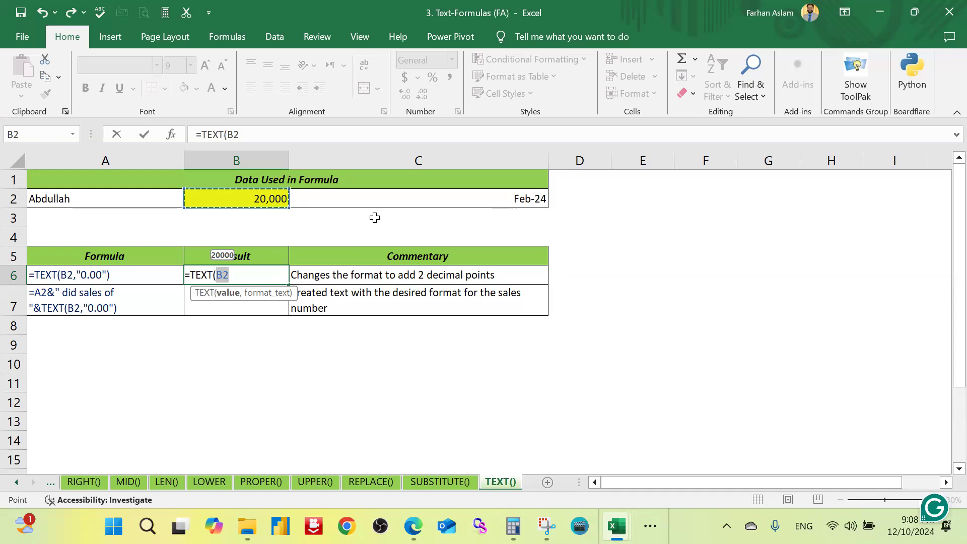
Step: Complete the B6 formula with the format text "0.00", so it reads =TEXT(B2,"0.00")
text(,)
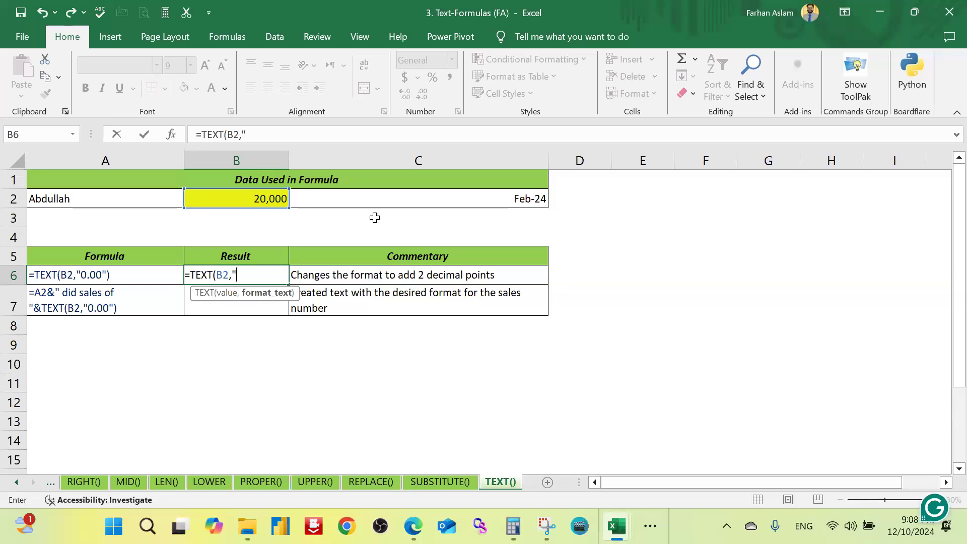
text("0.00"))
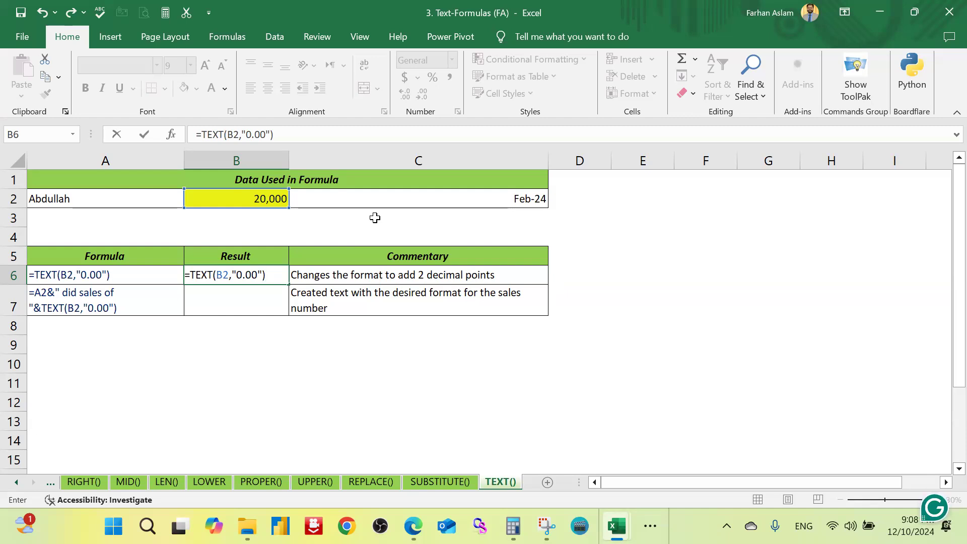
key(Return)
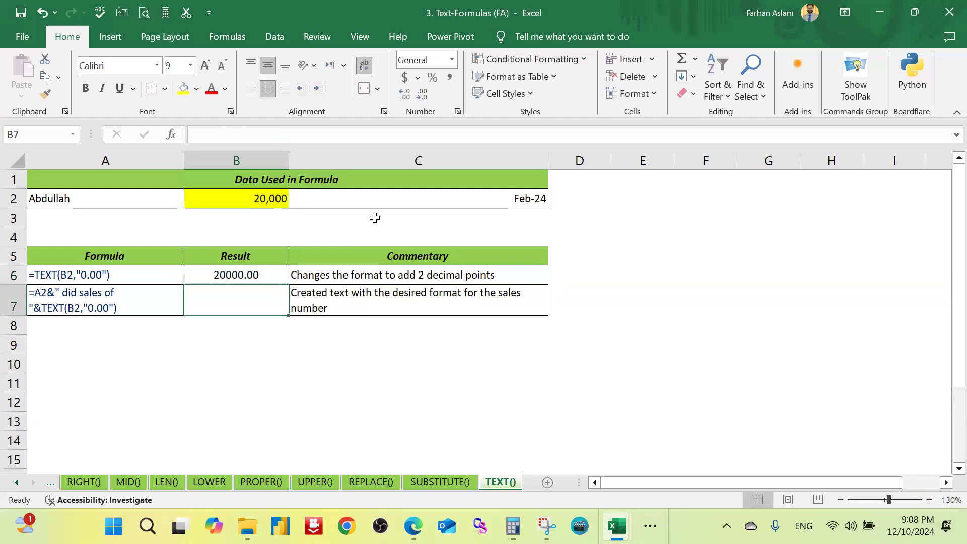
Step: Highlight the TEXT result in cell B6 with a yellow fill
click(227, 274)
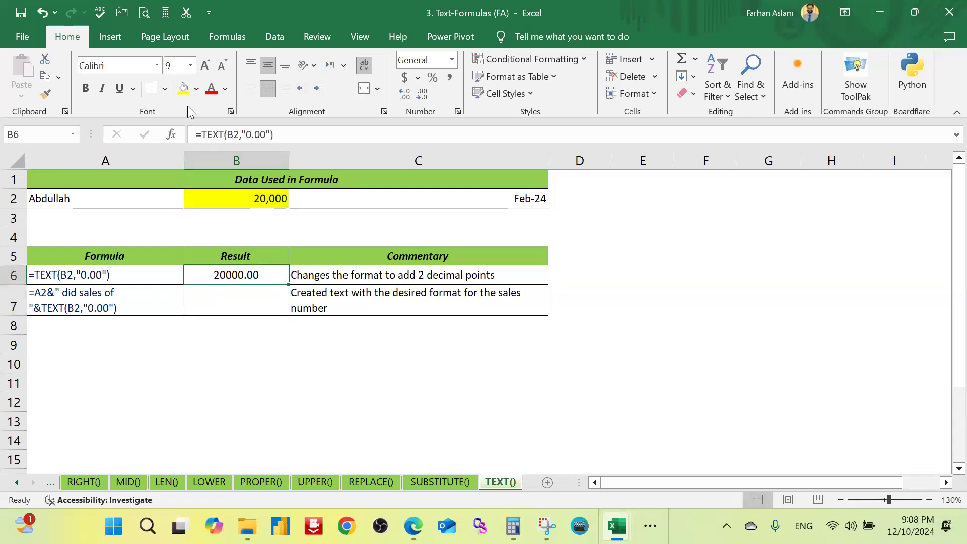
click(184, 88)
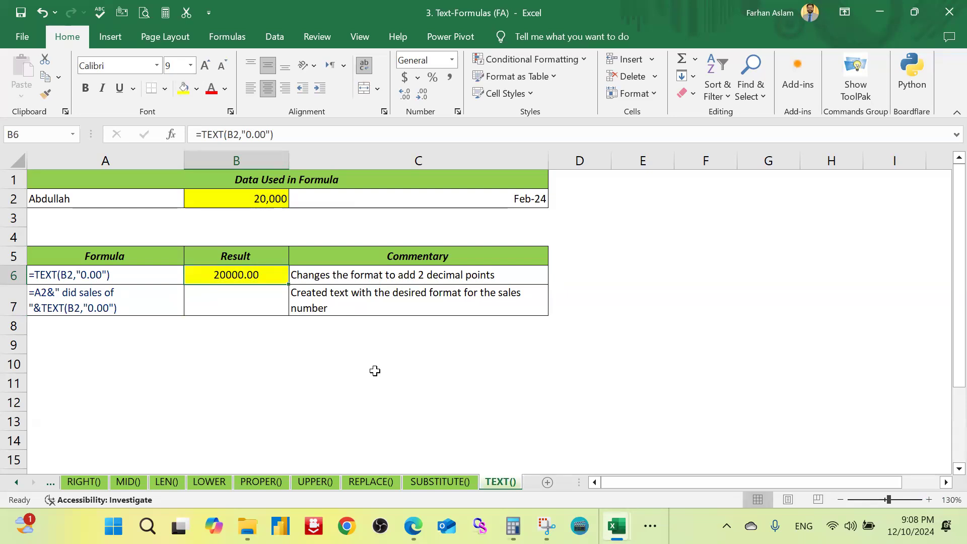
click(372, 221)
Step: Give cell C9 a yellow fill and enter the number 10000 in it
click(453, 346)
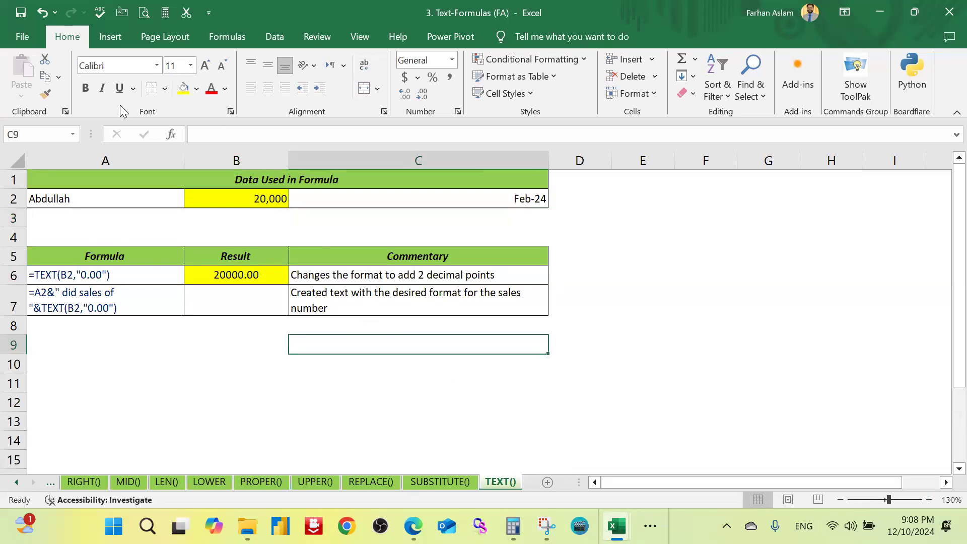
click(181, 91)
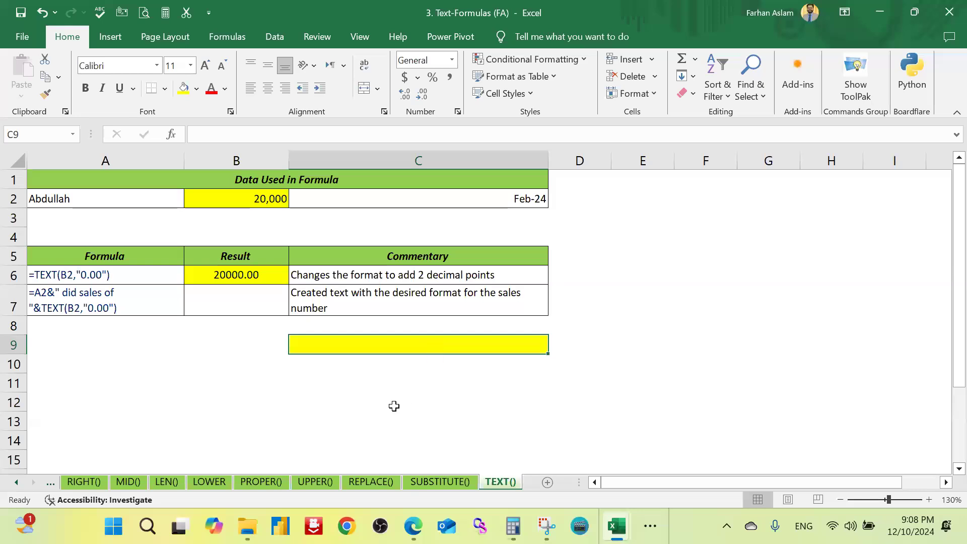
text(10000)
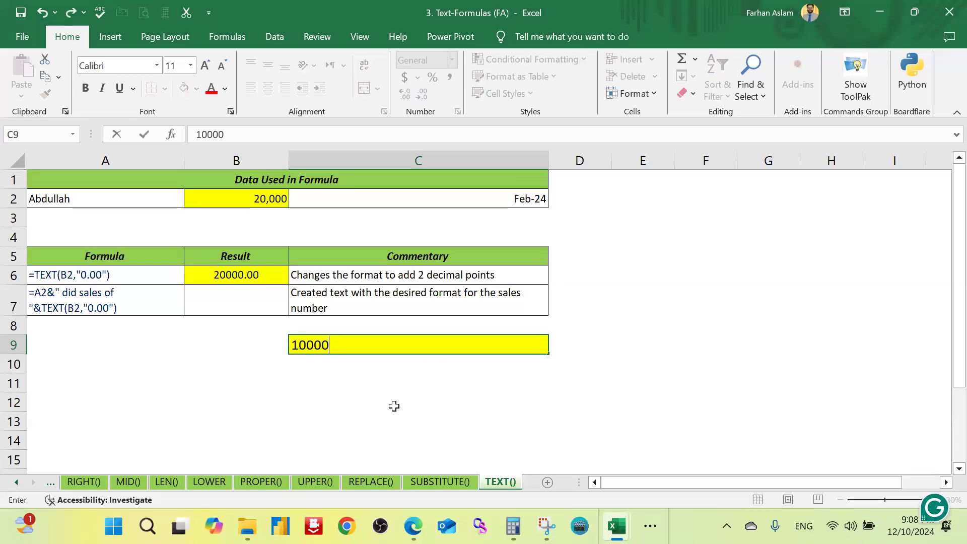
key(Return)
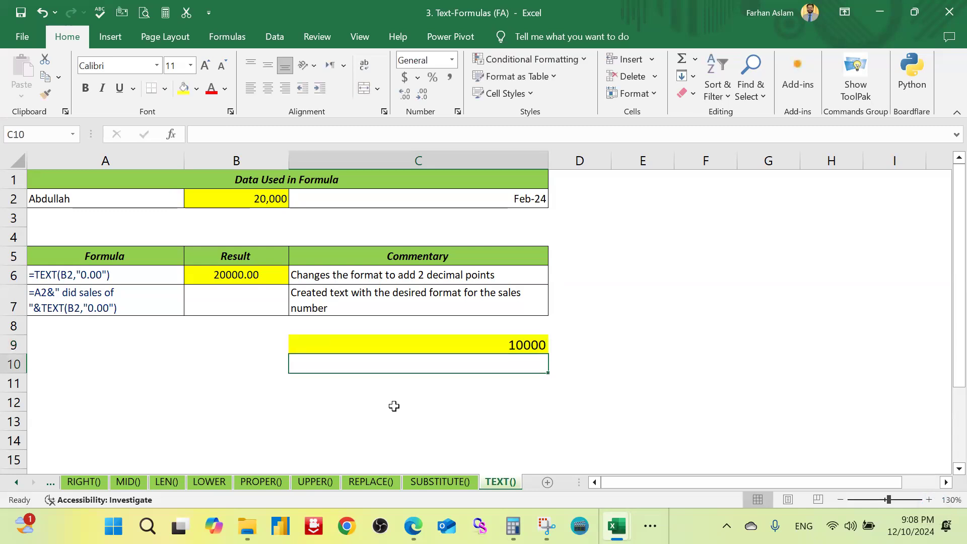
Step: Enter the word Pakistan in cell C10 as a text example beneath the number
text(Pakistan)
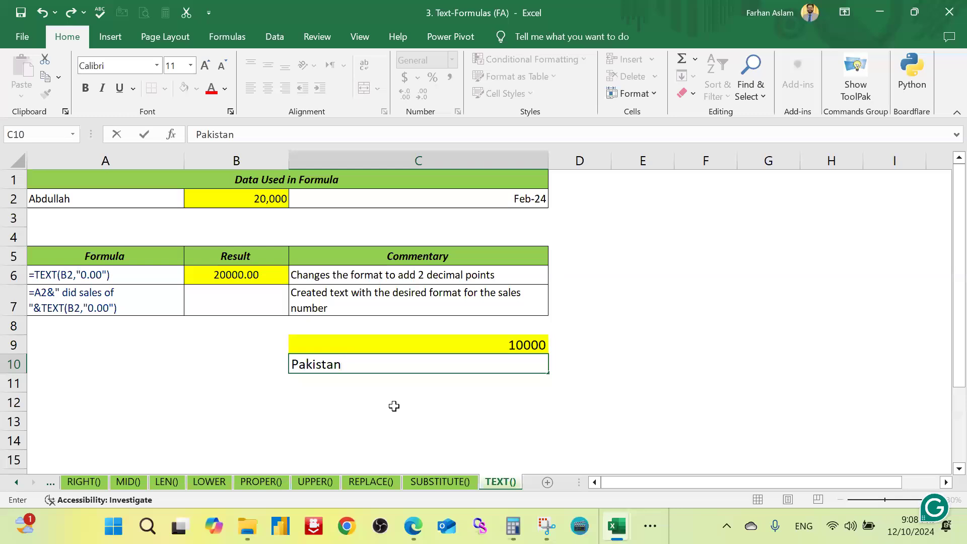
key(Return)
key(Up)
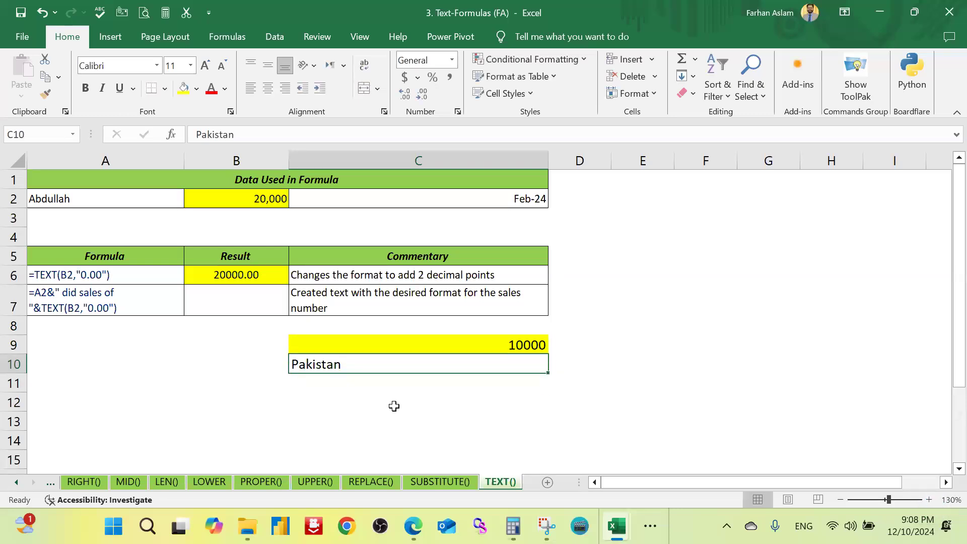
Step: Compare the sample formula in A6 and the source number in B2 with the TEXT result in B6
click(142, 276)
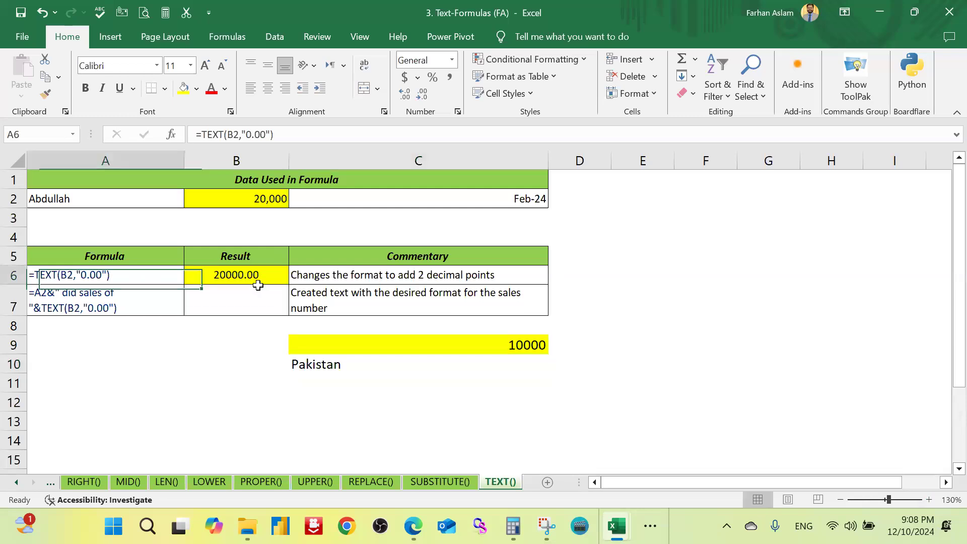
click(264, 202)
click(252, 276)
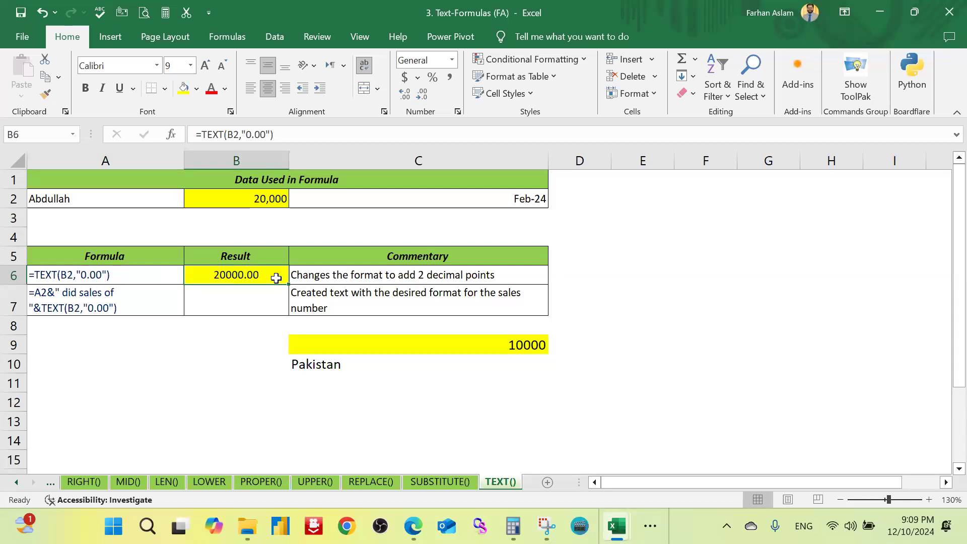
click(276, 198)
click(255, 275)
Step: Begin a concatenation formula in result cell B7 with A2 followed by the & operator
click(238, 302)
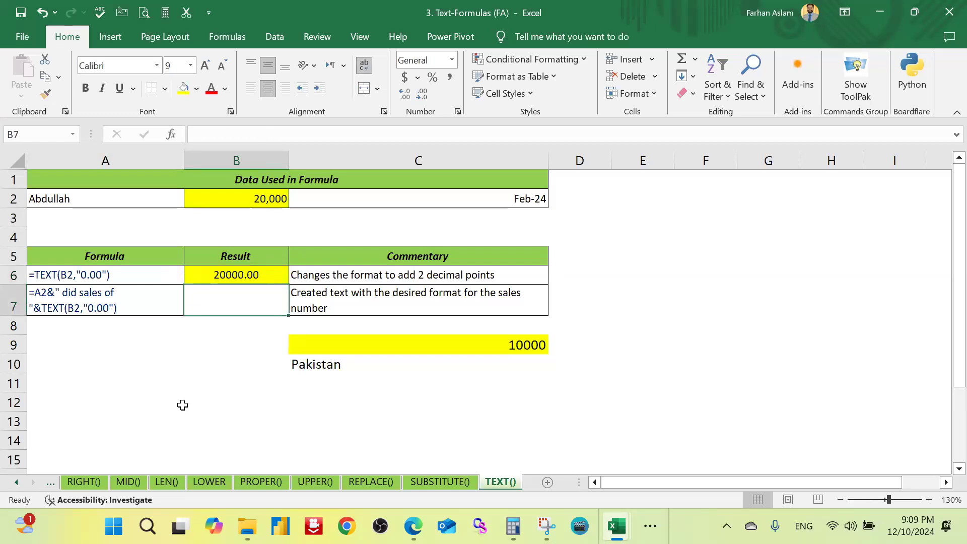
text(=)
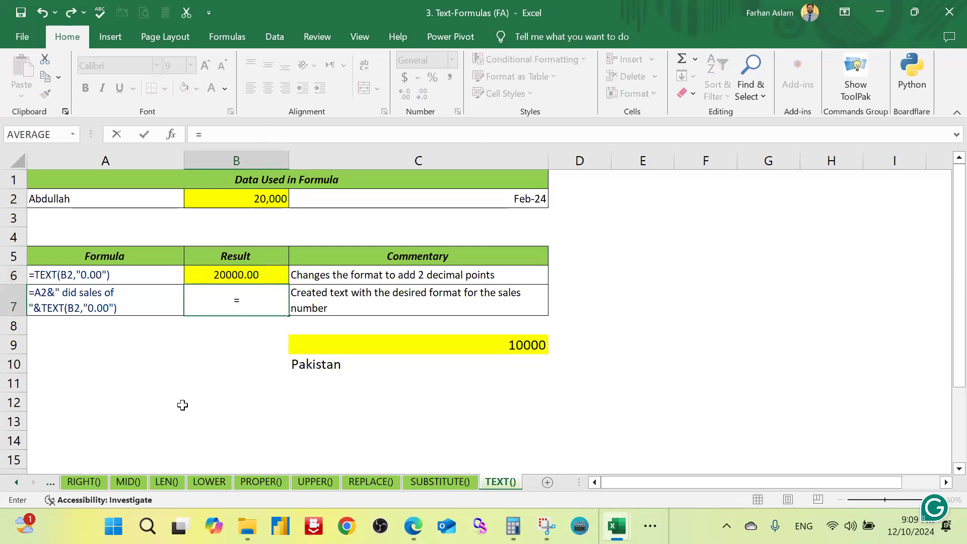
text(a)
key(BackSpace)
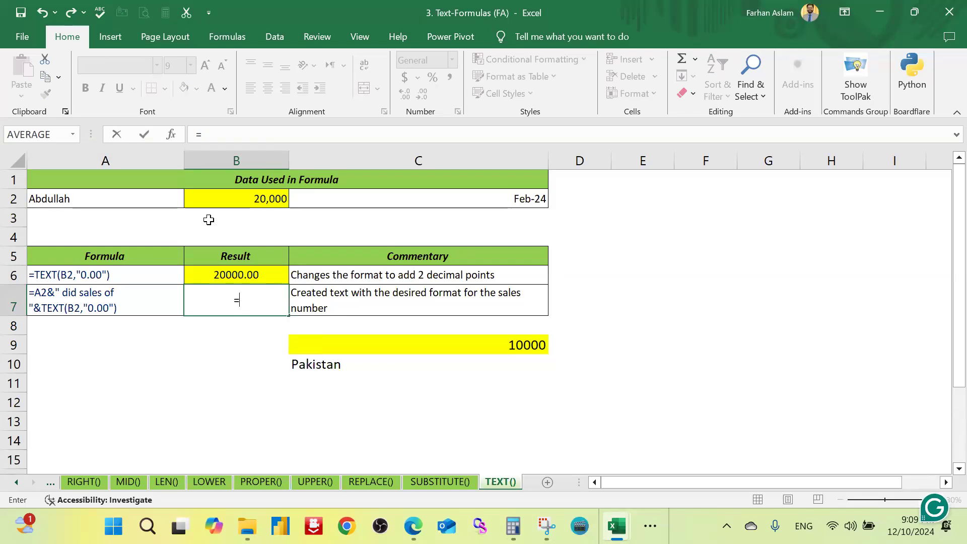
click(150, 197)
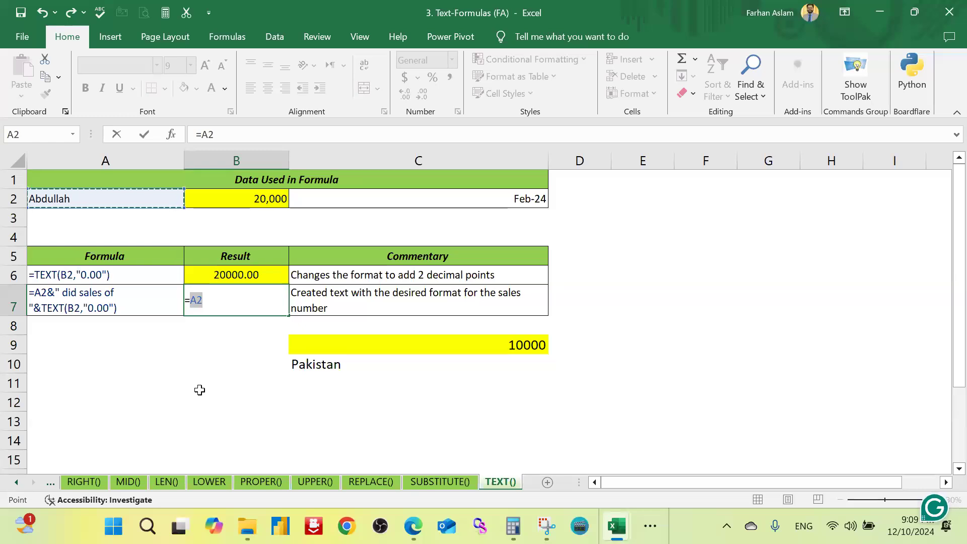
text(&)
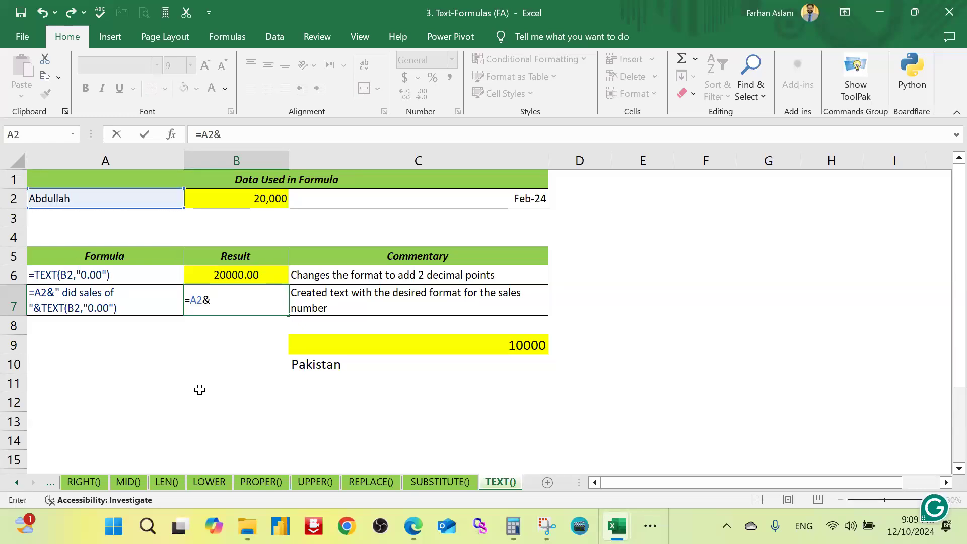
text(" dii)
Step: Add the quoted text " did sales of" after A2& in the B7 formula
key(BackSpace)
text(d sales)
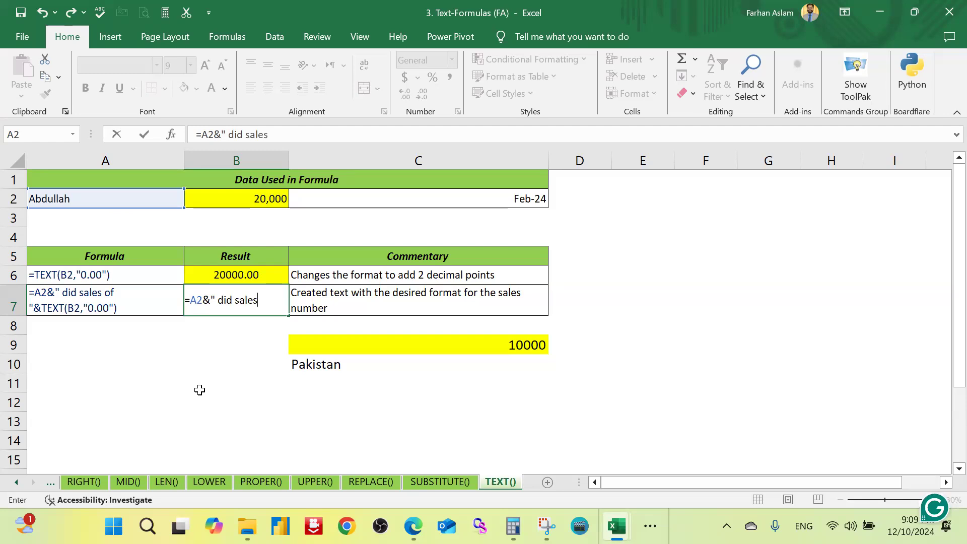
text( i)
key(BackSpace)
text(p)
key(BackSpace)
text(of"&tex)
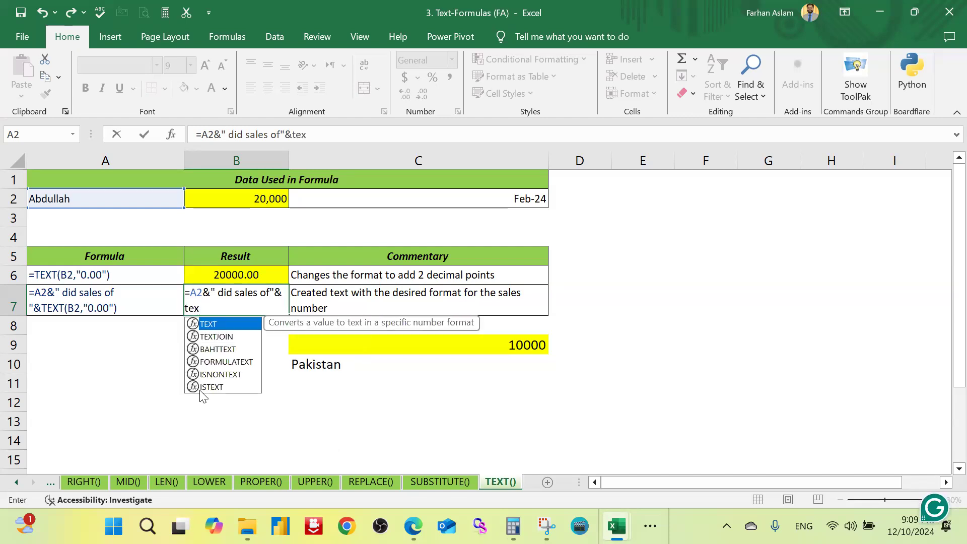
text(t)
Step: Join TEXT(B2,"0.00") to the B7 formula and enter it as =A2&" did sales of"&TEXT(B2,"0.00")
key(Tab)
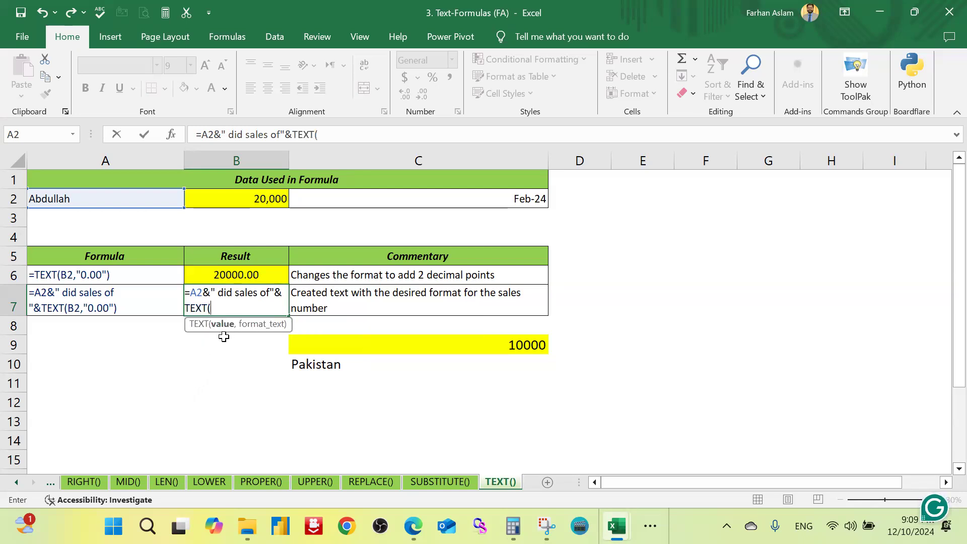
click(270, 199)
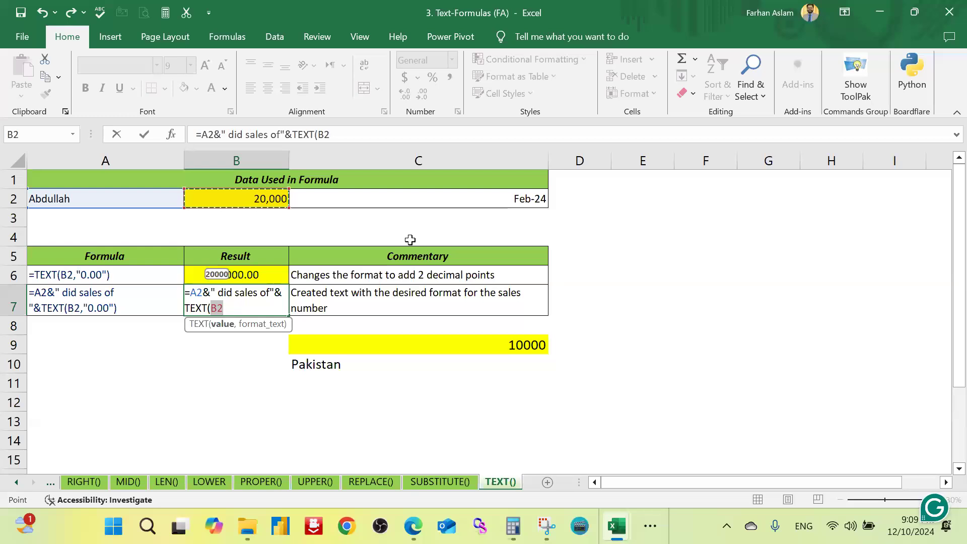
text(,"0.00"))
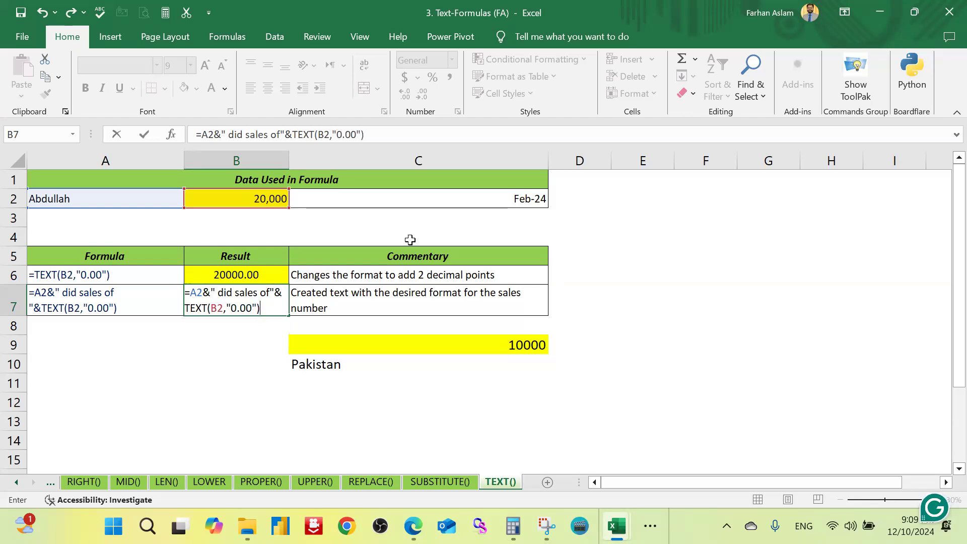
key(Return)
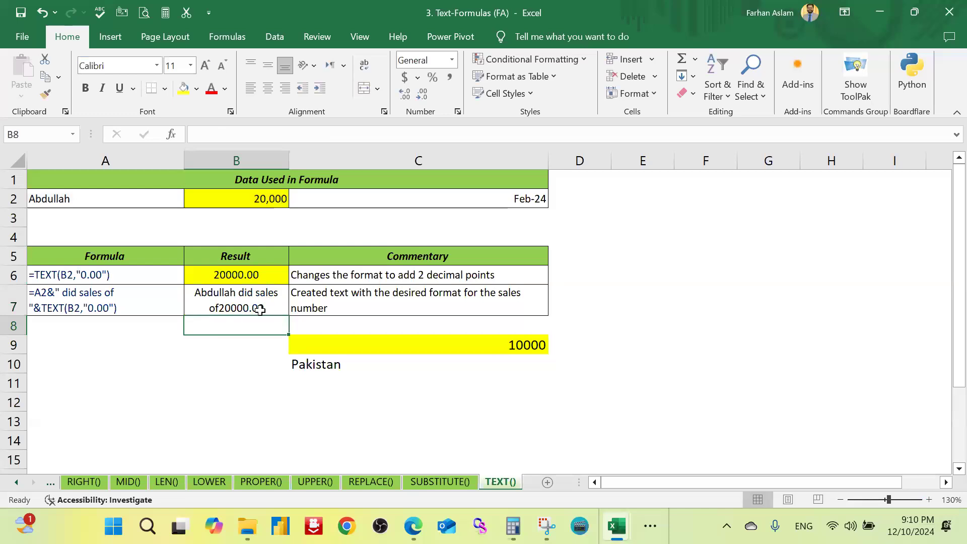
click(233, 368)
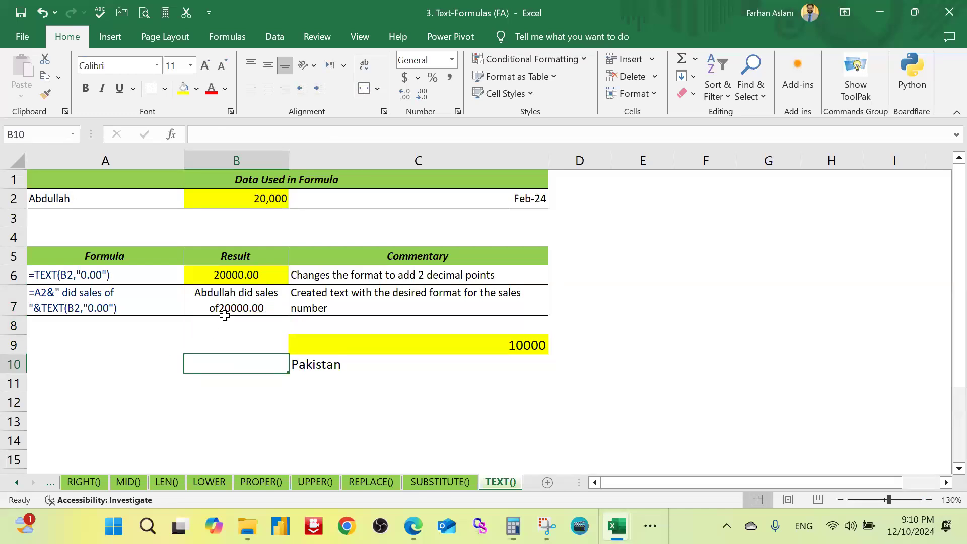
Step: Review the finished concatenation formula in result cell B7 without changing it
double_click(256, 302)
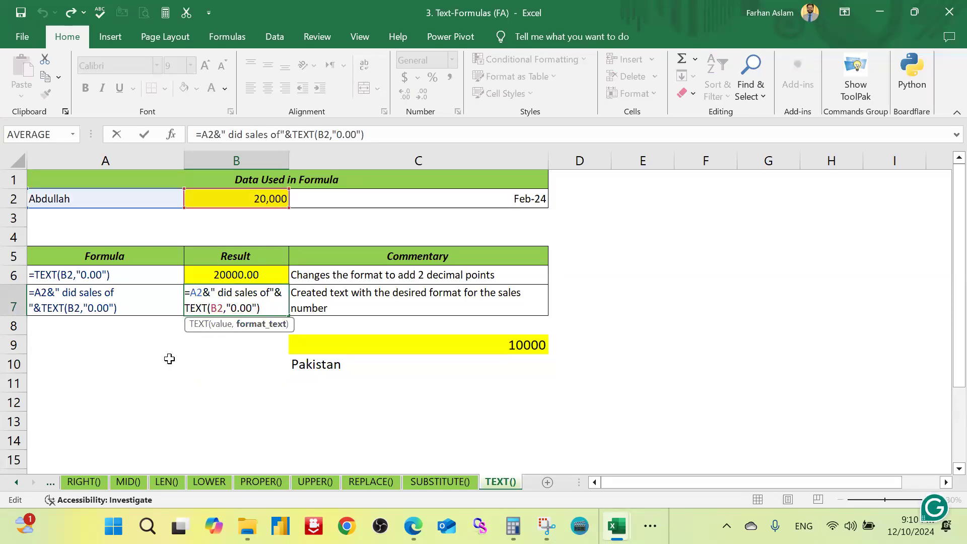
key(ctrl+Return)
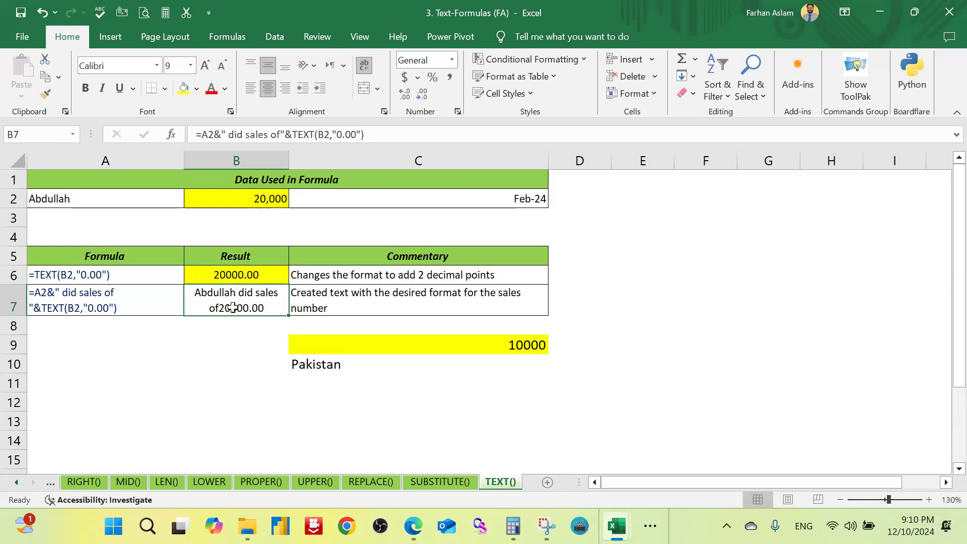
click(131, 392)
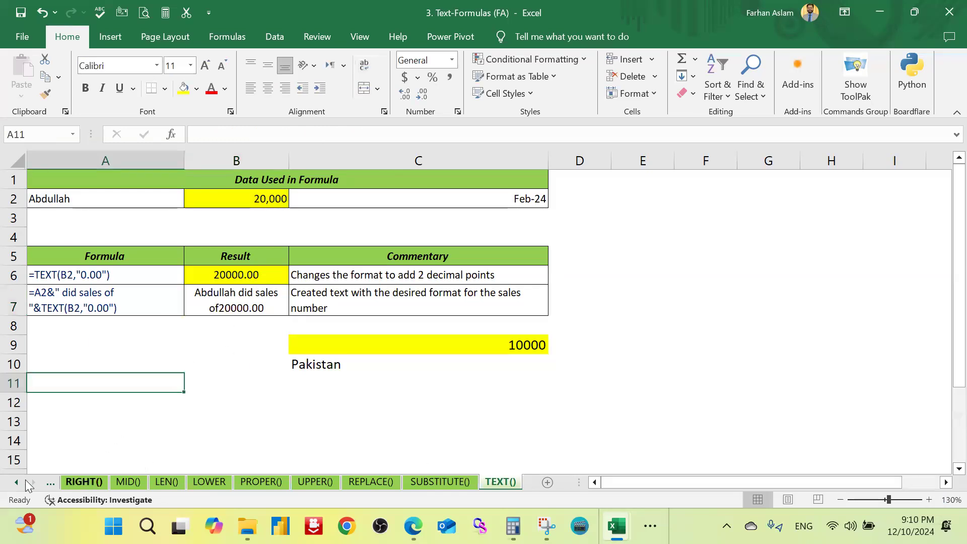
Step: Close the 3. Text-Formulas (FA) workbook without saving the changes
click(17, 483)
click(145, 419)
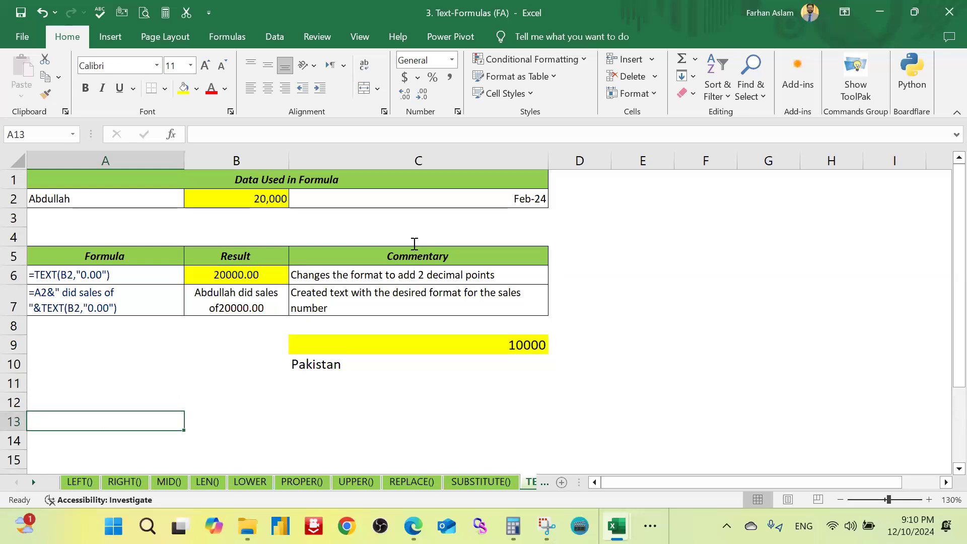
key(alt+F4)
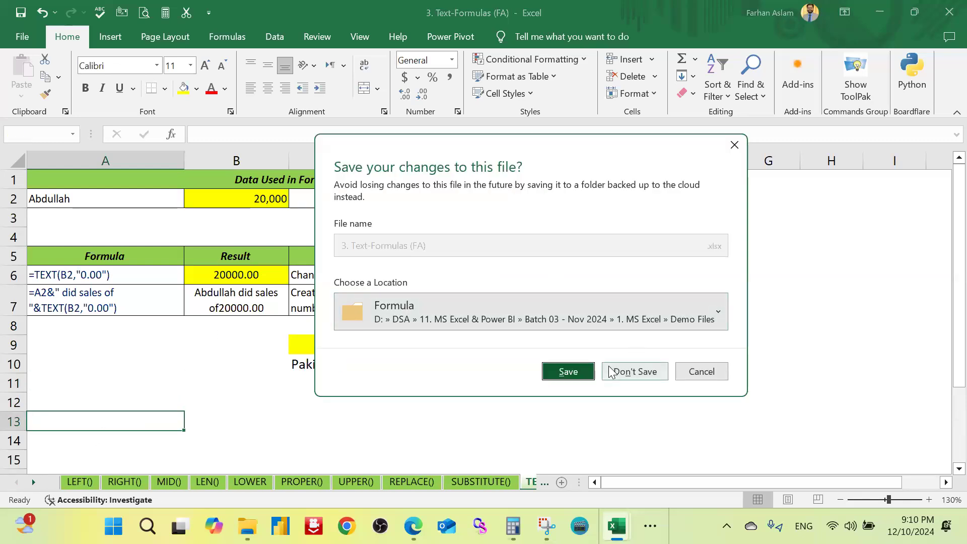
click(627, 371)
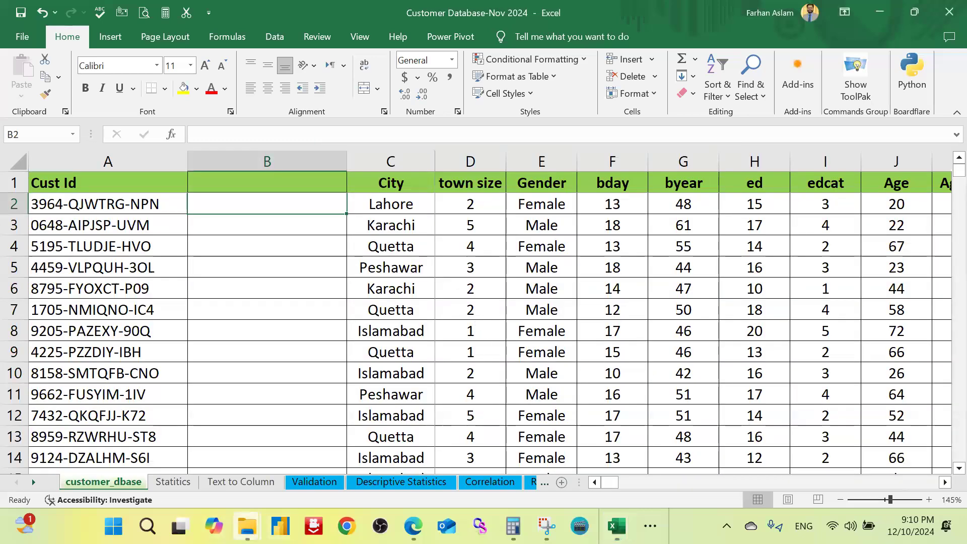
Step: Switch to the Formula folder in File Explorer and open the 4. Date-and-Time-Formulas (FA) workbook
mouse_move(248, 527)
click(565, 465)
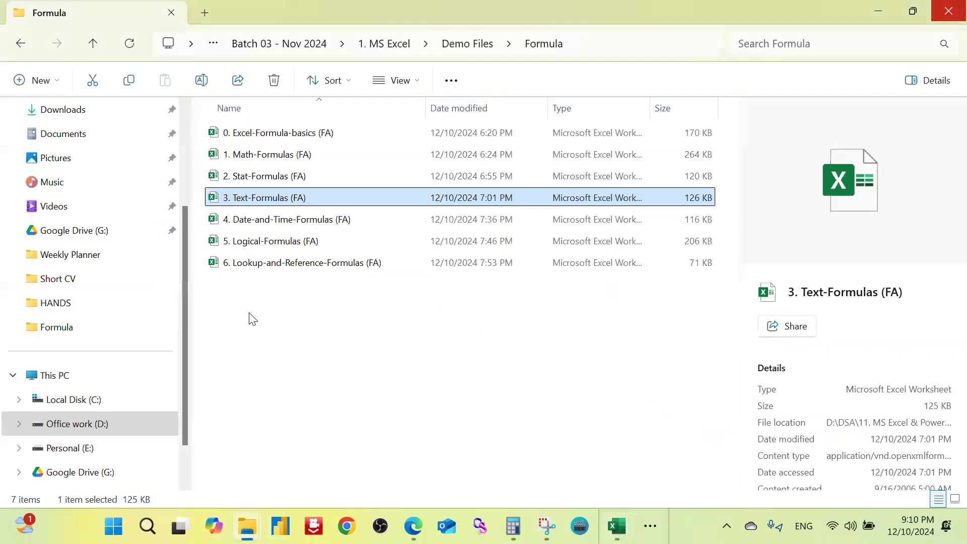
click(248, 317)
double_click(318, 219)
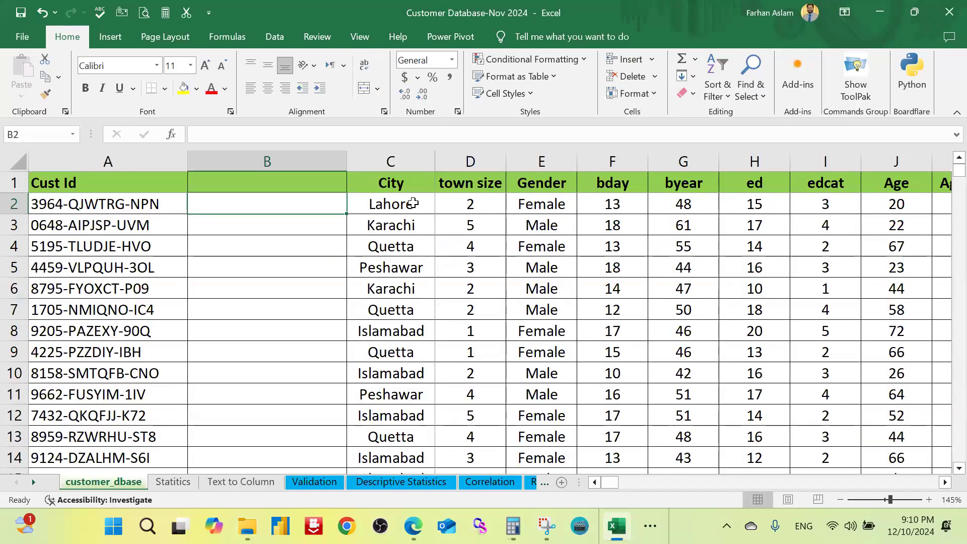
click(377, 217)
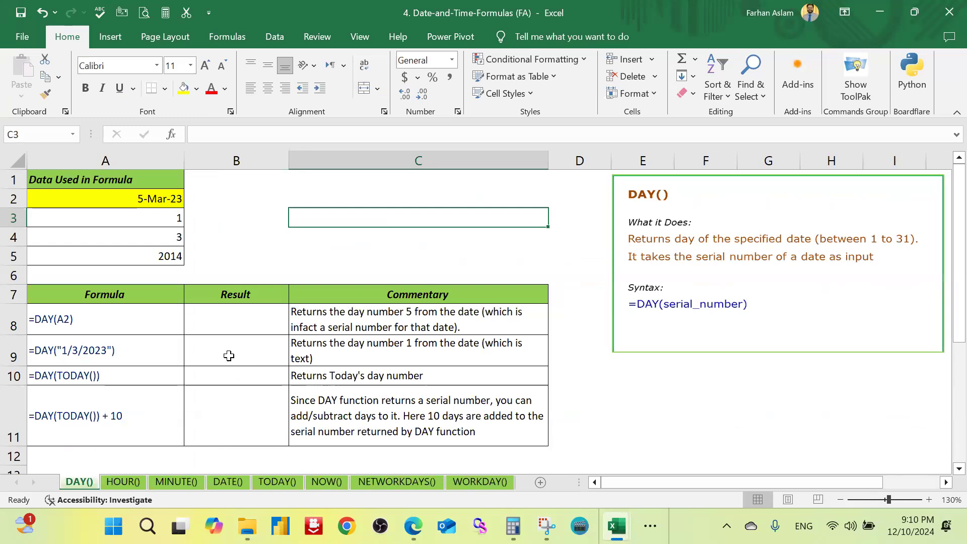
click(237, 325)
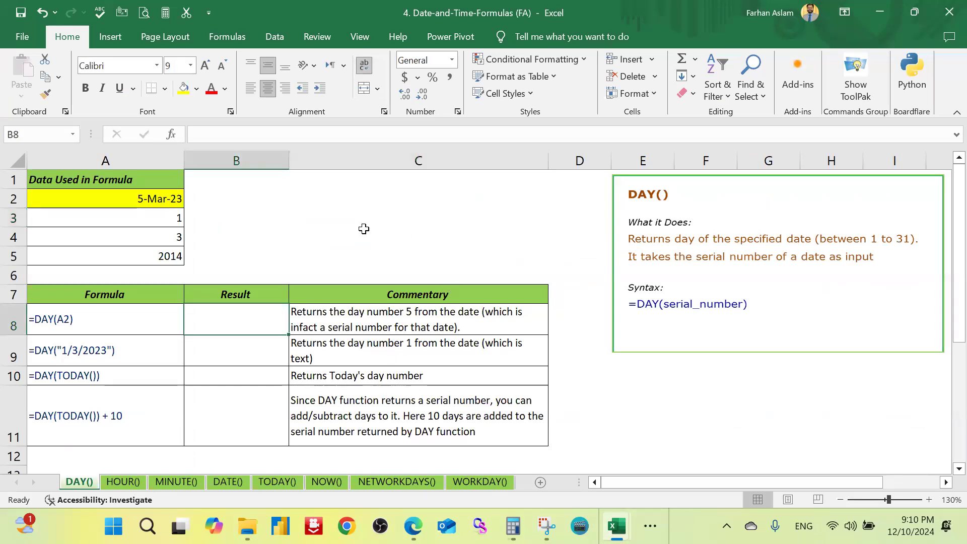
click(167, 200)
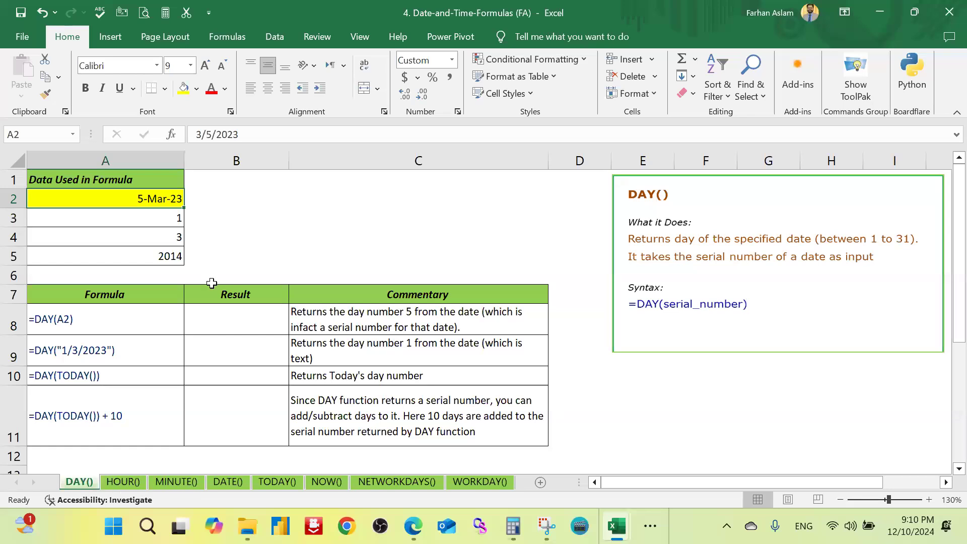
click(242, 321)
text(=)
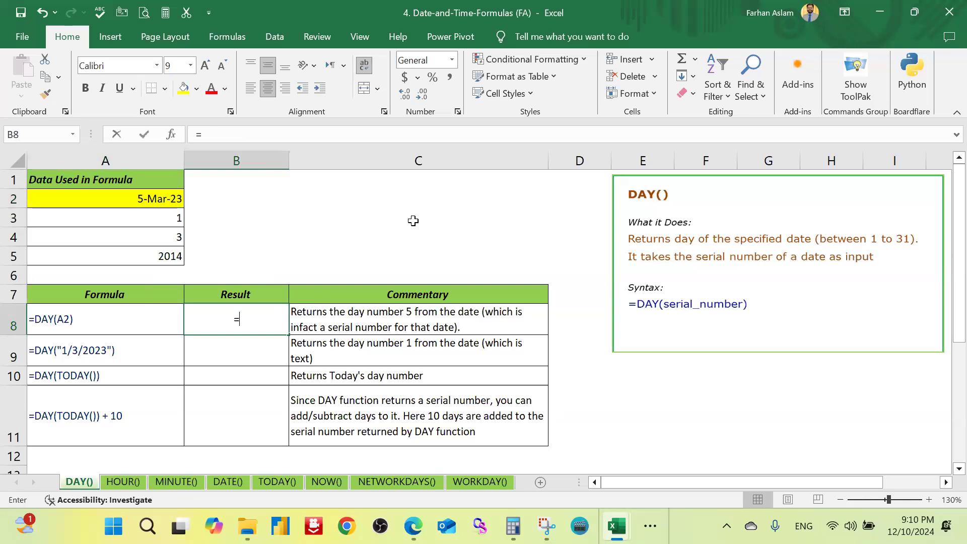
text(day)
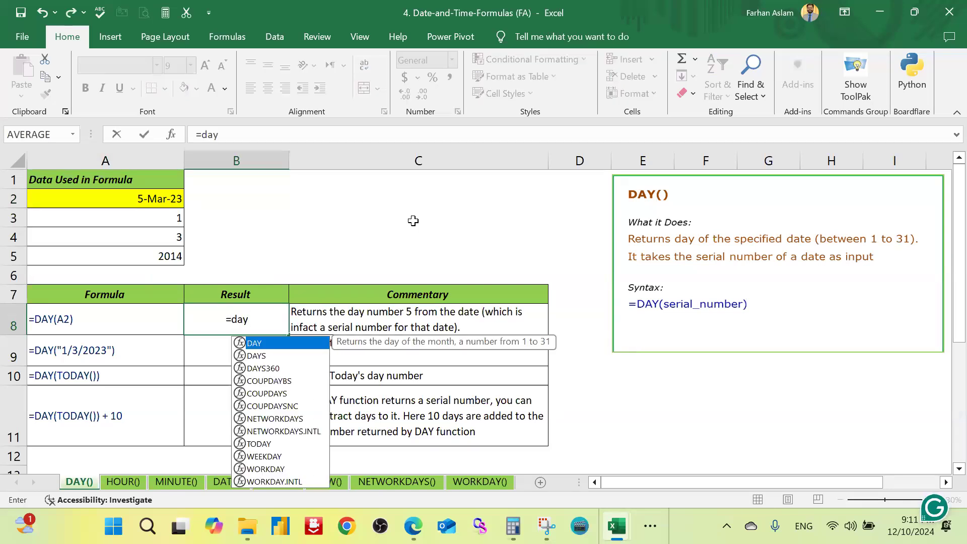
click(173, 198)
click(252, 316)
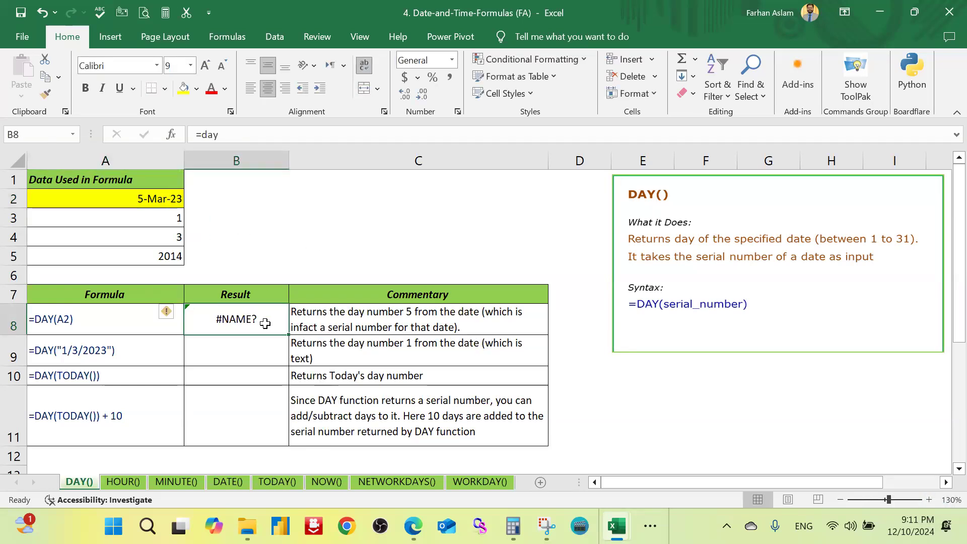
Step: Enter =DAY(A2) in result cell B8 and compare the result with the source date in A2
text(=day)
key(Tab)
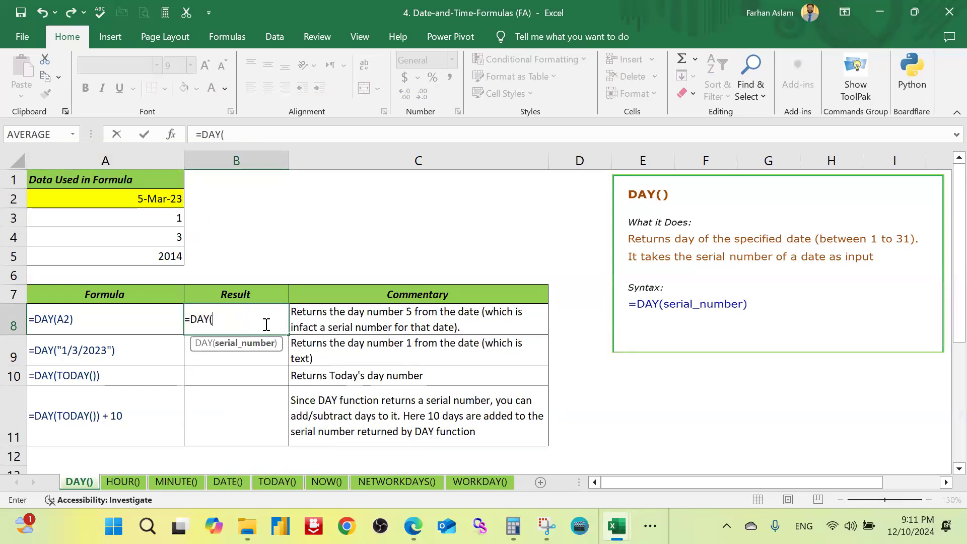
click(173, 198)
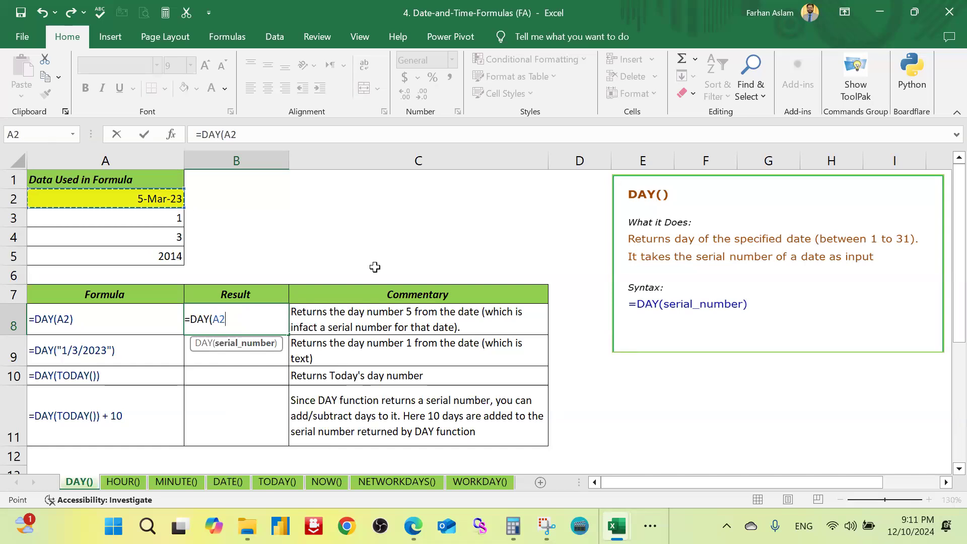
text())
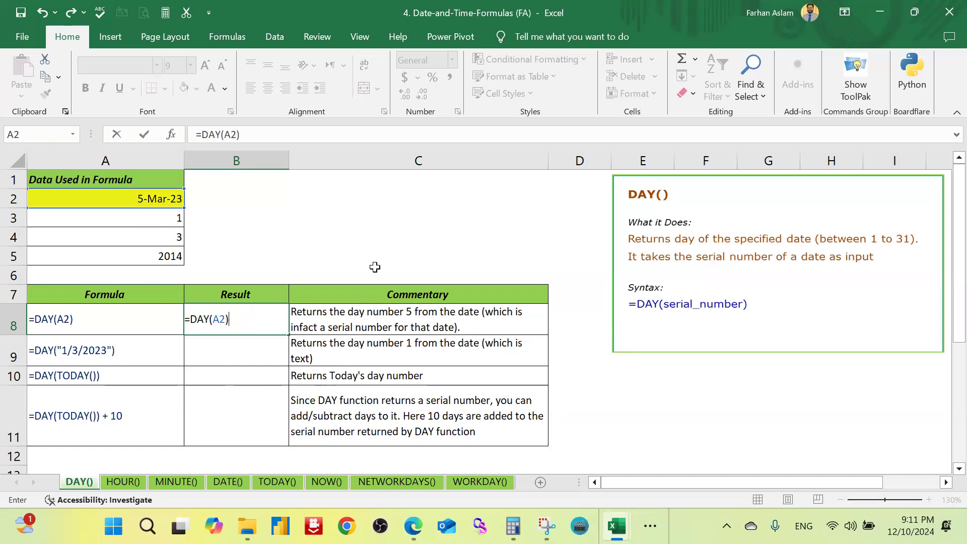
key(Return)
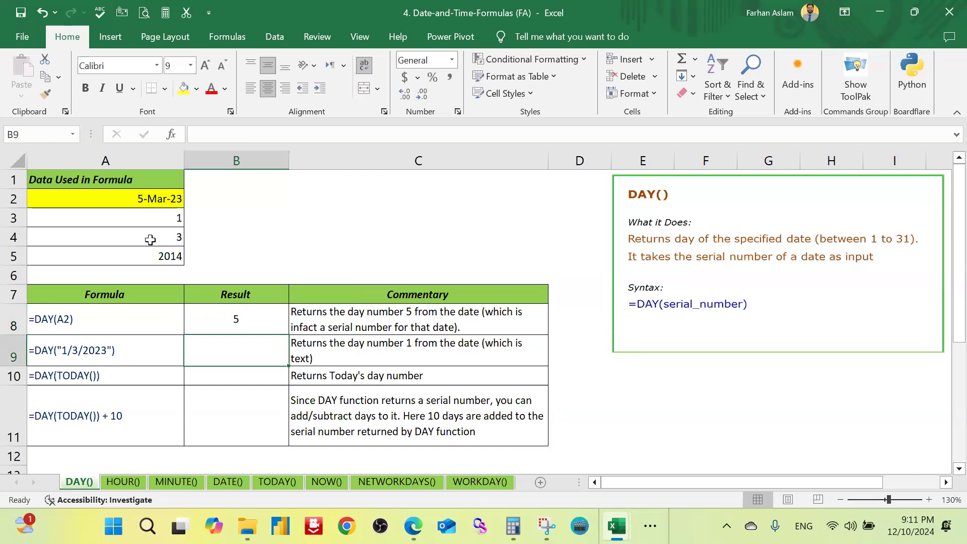
click(172, 199)
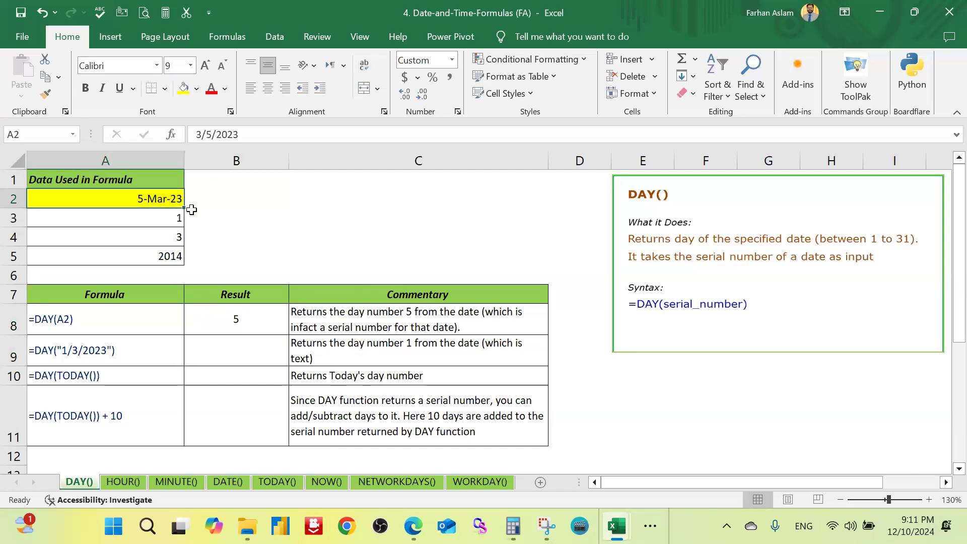
click(272, 325)
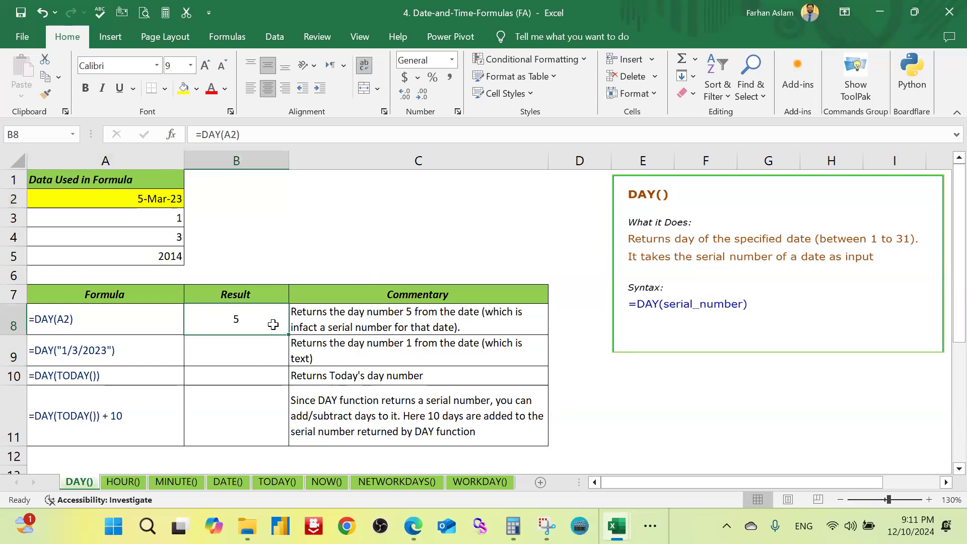
Step: Enter =DAY("1/3/2024") in result cell B9 and compare it with the sample formula in A9
click(267, 354)
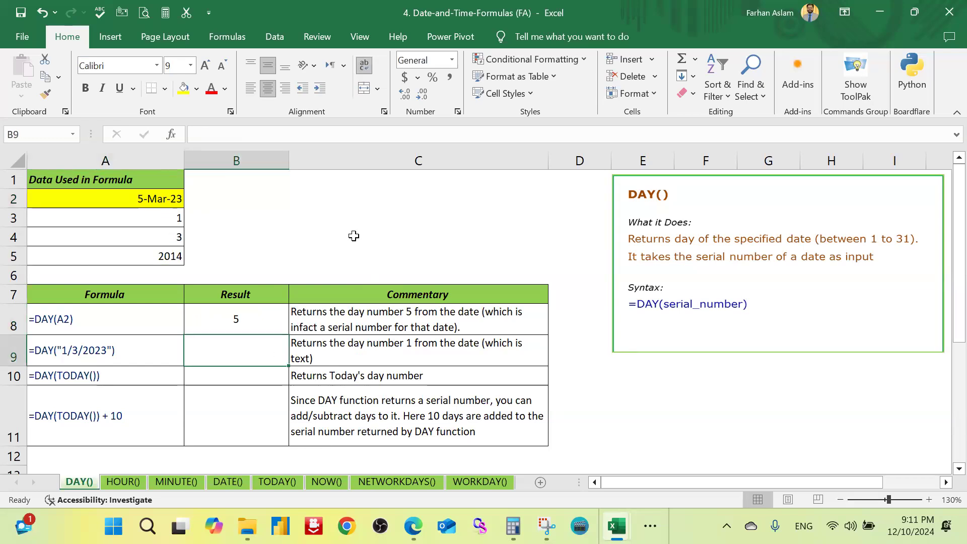
text(=)
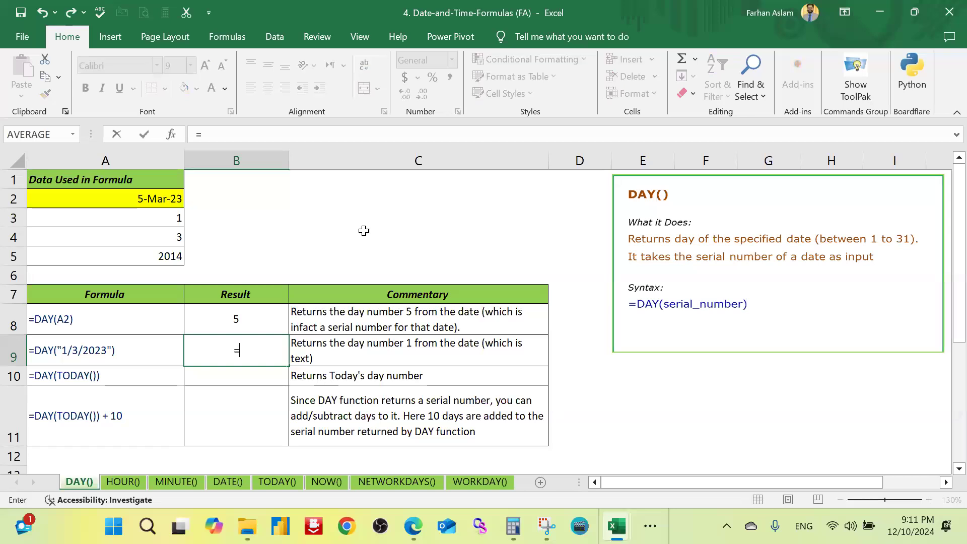
text(day)
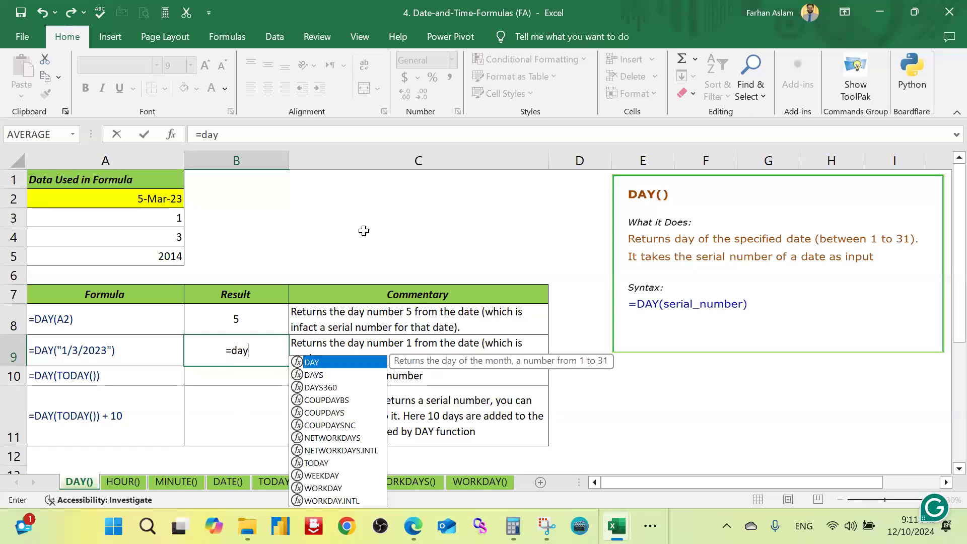
text((')
key(BackSpace)
text("1)
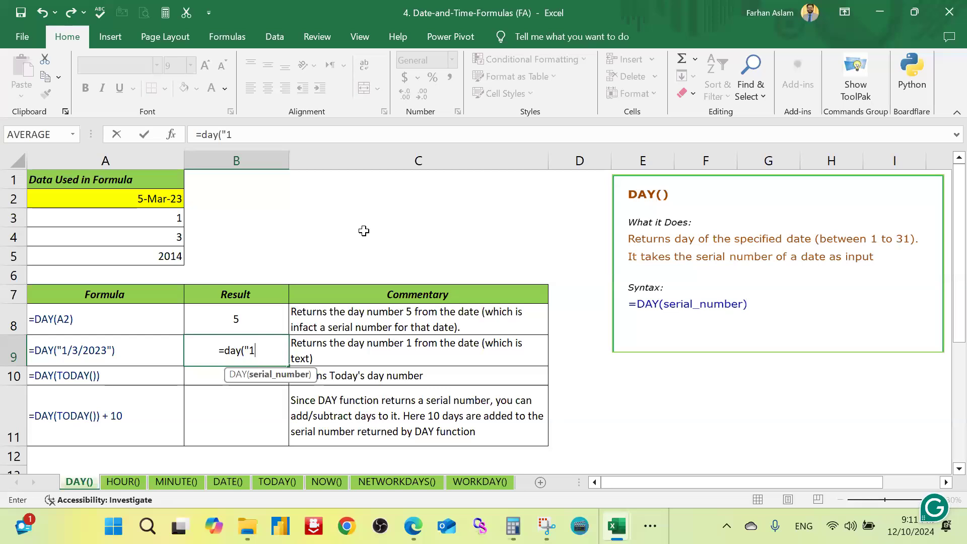
text(/3/2024)
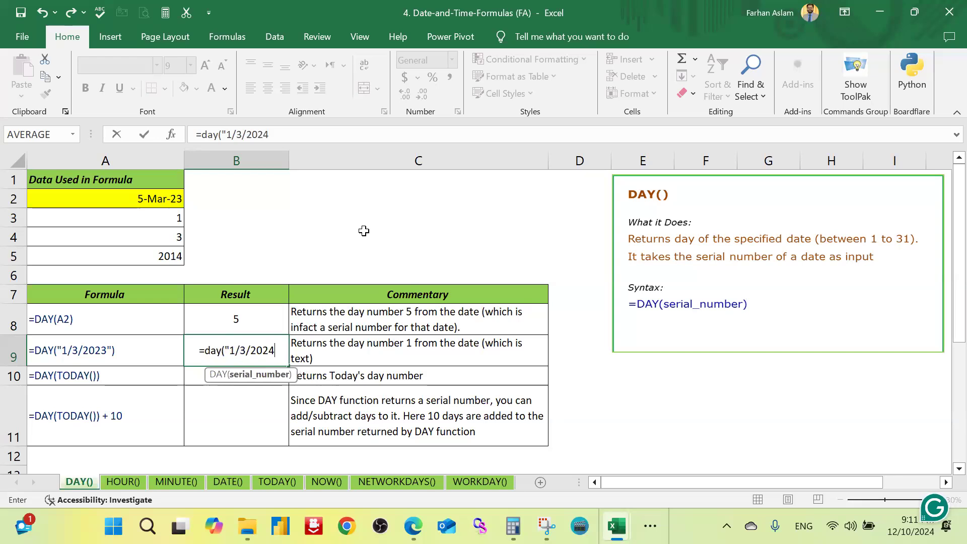
text("))
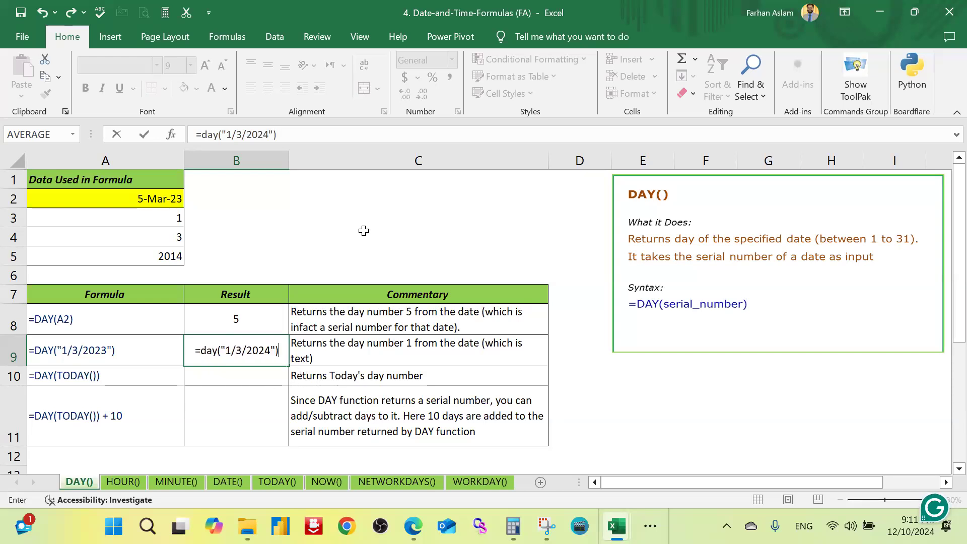
key(Return)
key(Up)
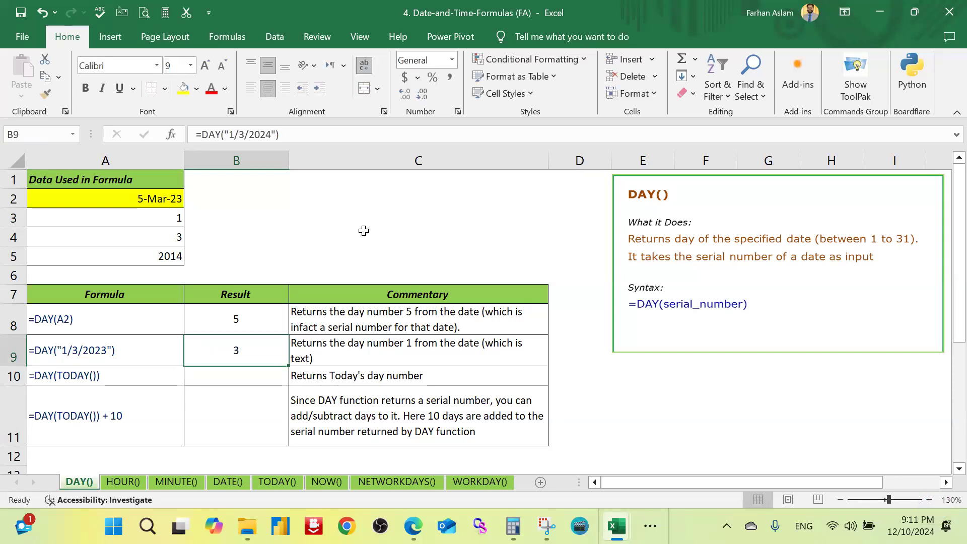
key(Left)
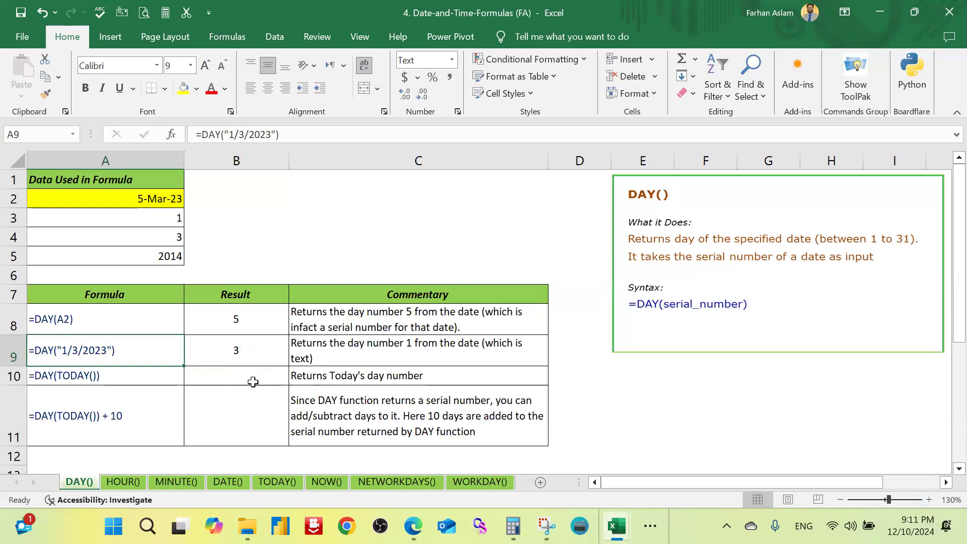
Step: Enter =DAY(TODAY()) in result cell B10, giving TODAY its own parentheses, and compare the result with the system date
click(278, 378)
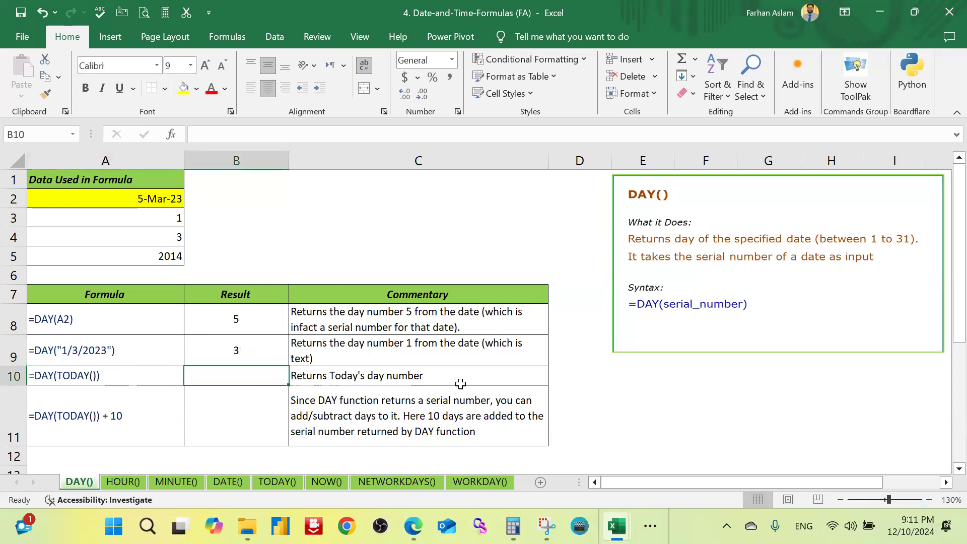
text(=)
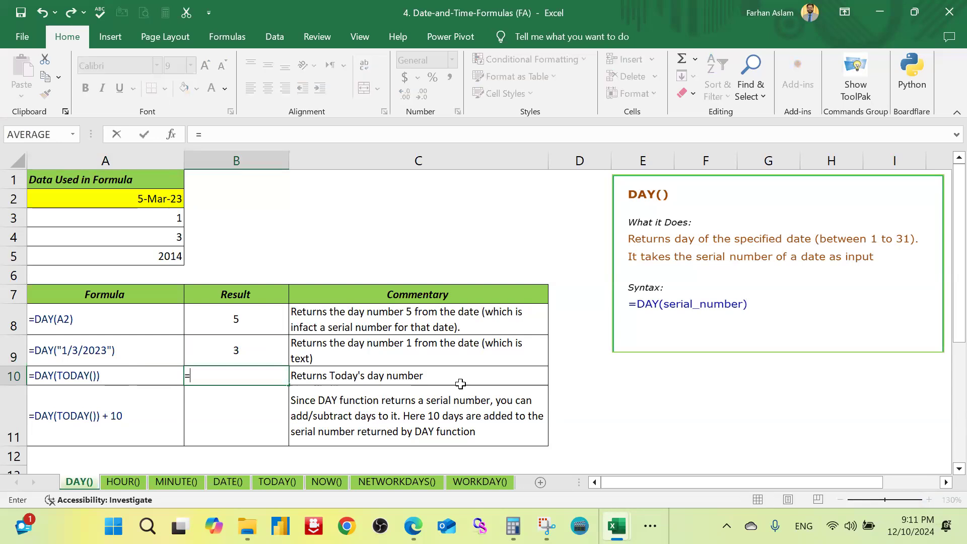
text(day)
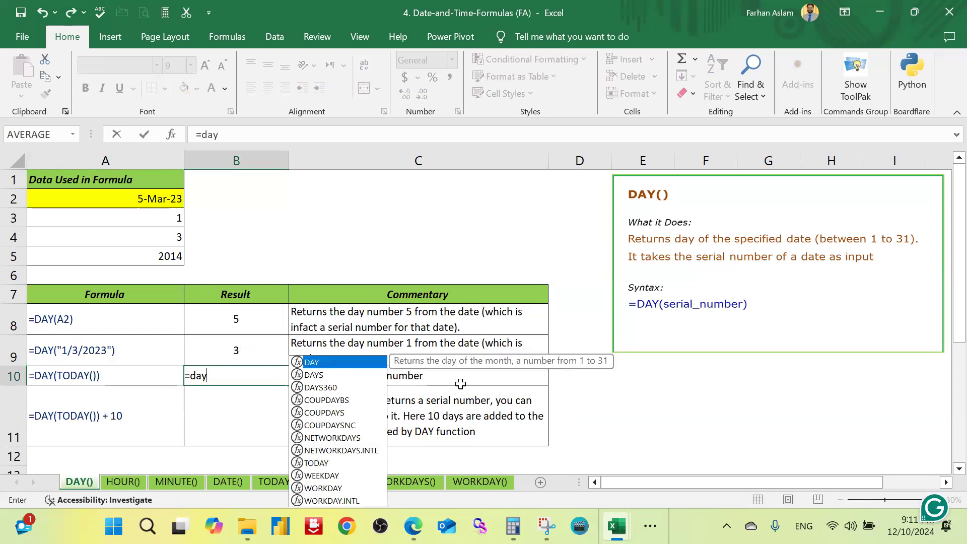
text(()
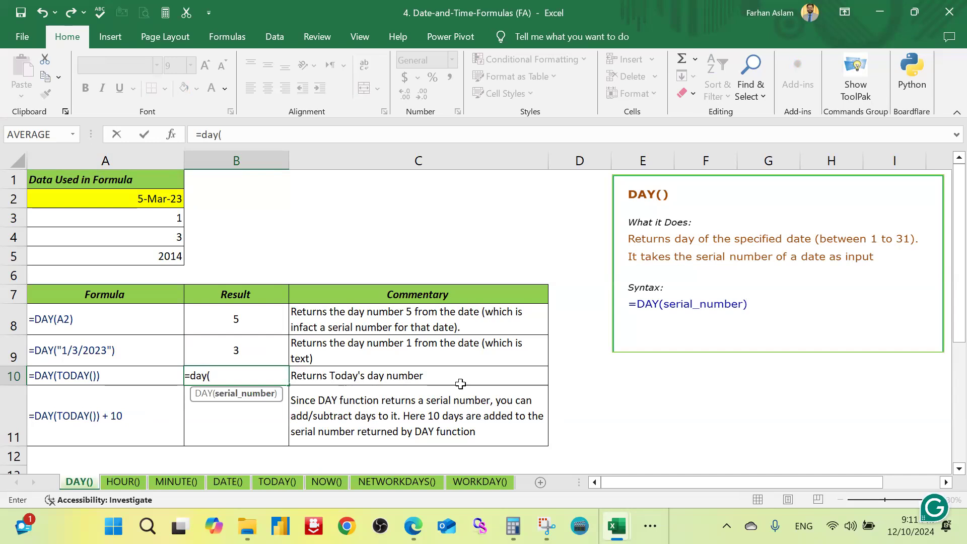
text(To)
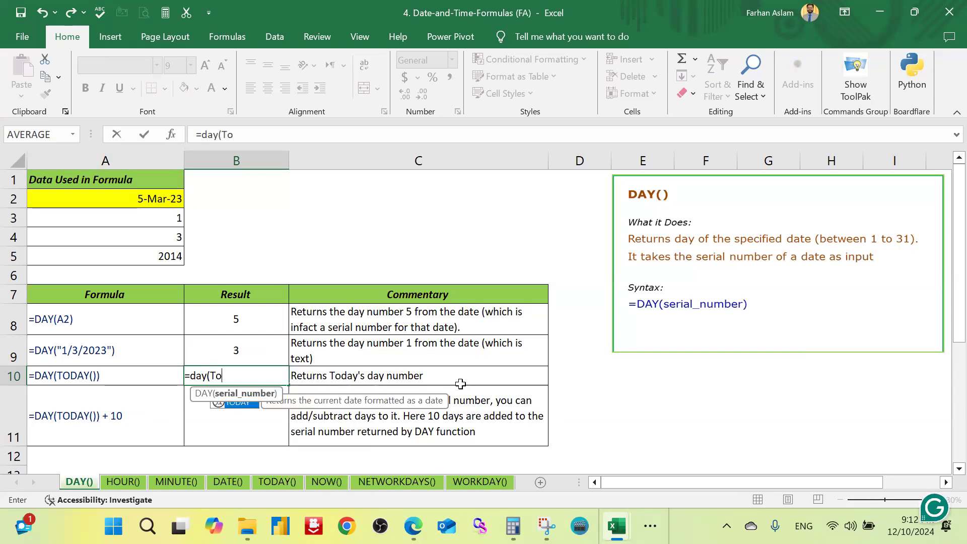
text(day)
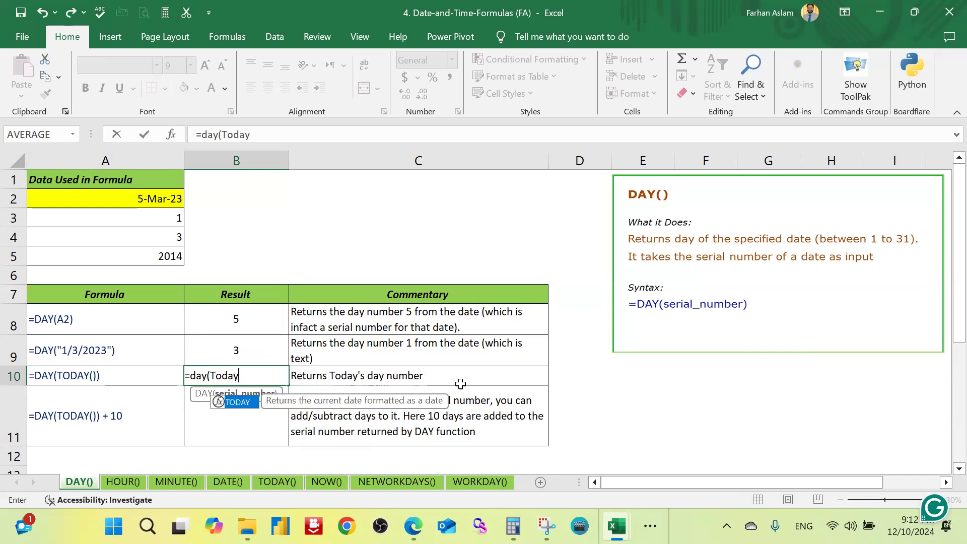
text()))
key(Return)
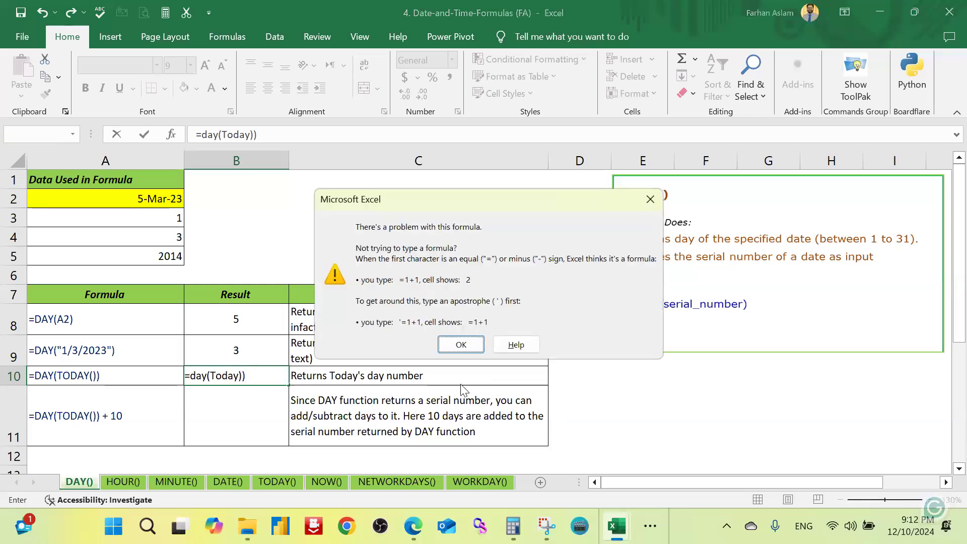
key(Return)
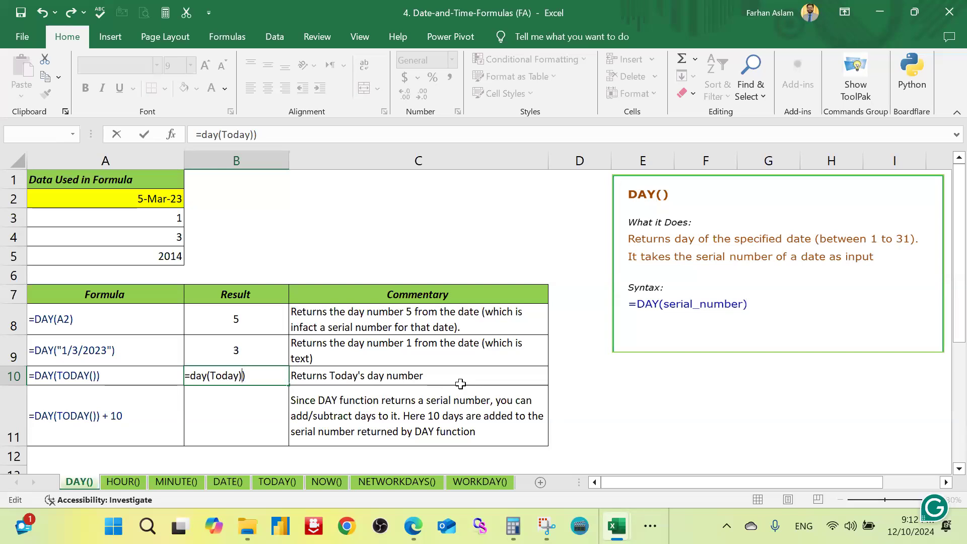
key(Left)
text(()
key(Return)
key(Up)
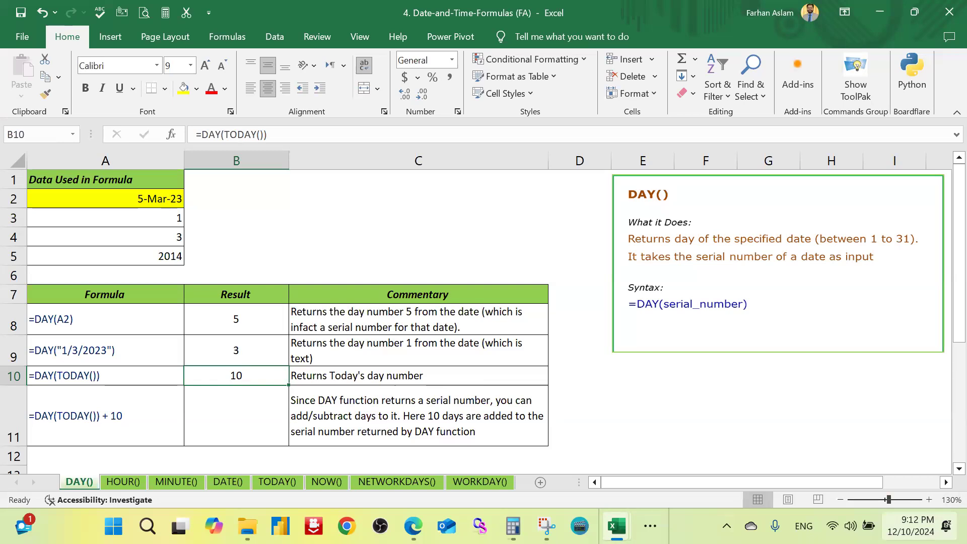
mouse_move(911, 525)
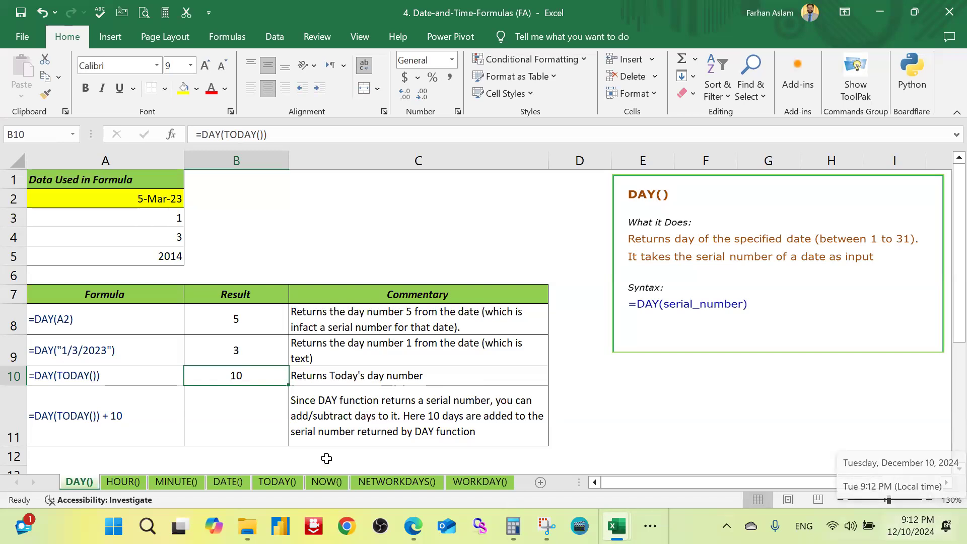
Step: Enter =DAY(TODAY())+10 in result cell B11 to add ten to today's day number
click(247, 419)
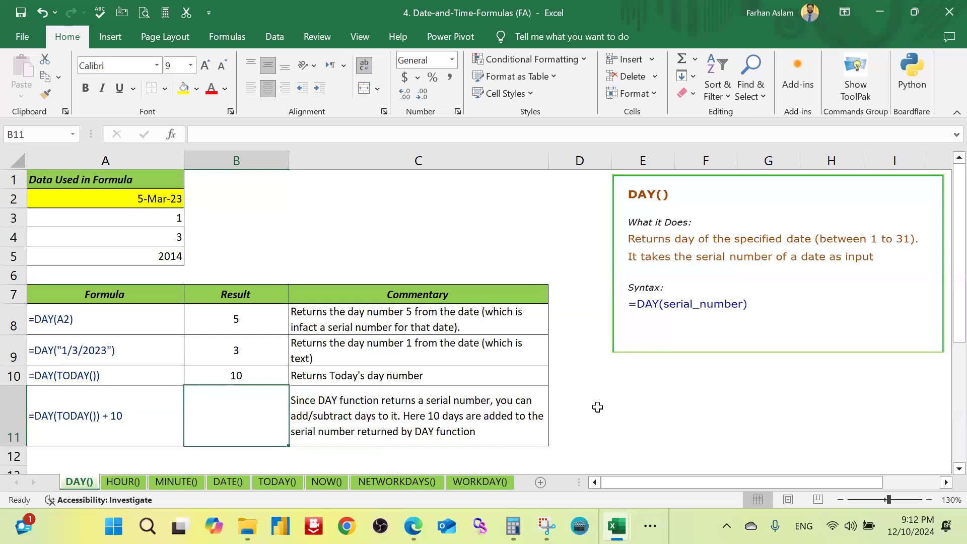
text(=day)
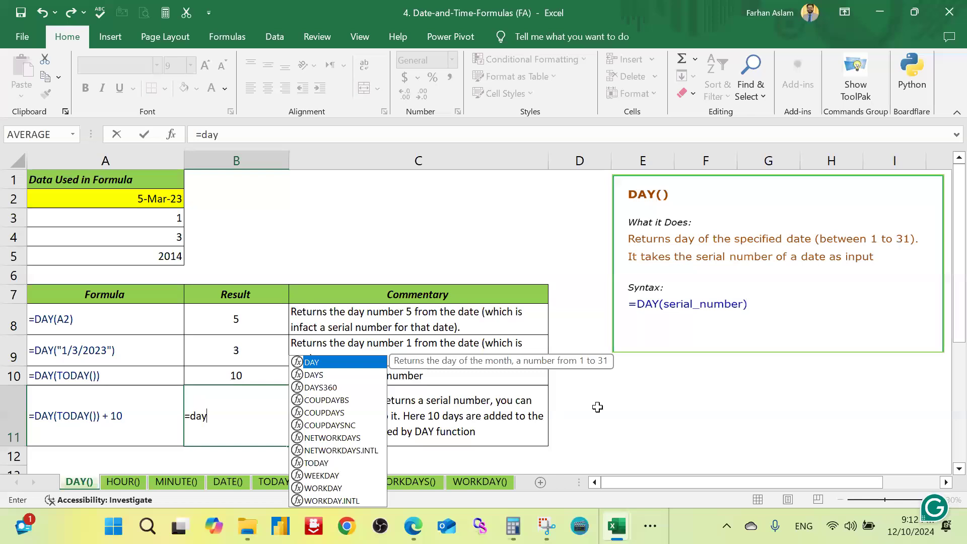
text((today)
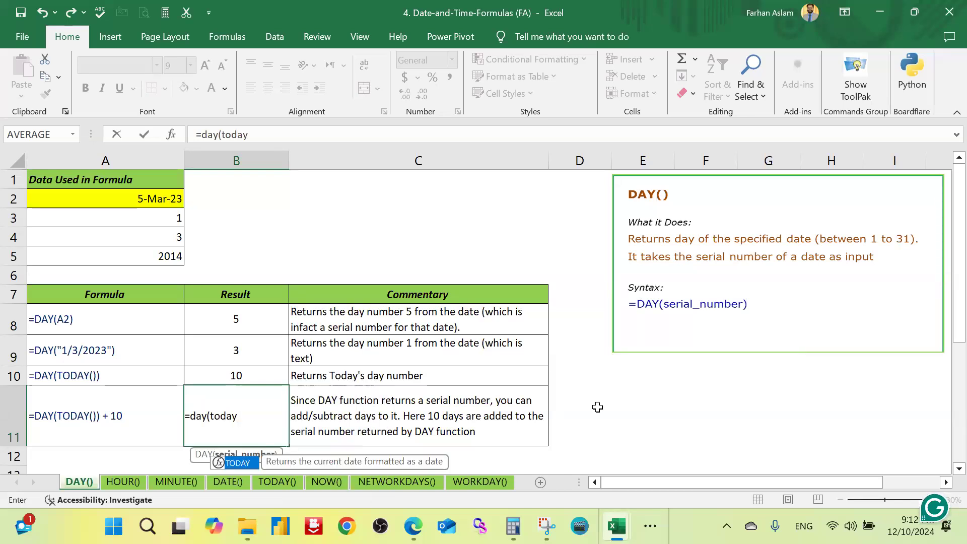
text(())+10)
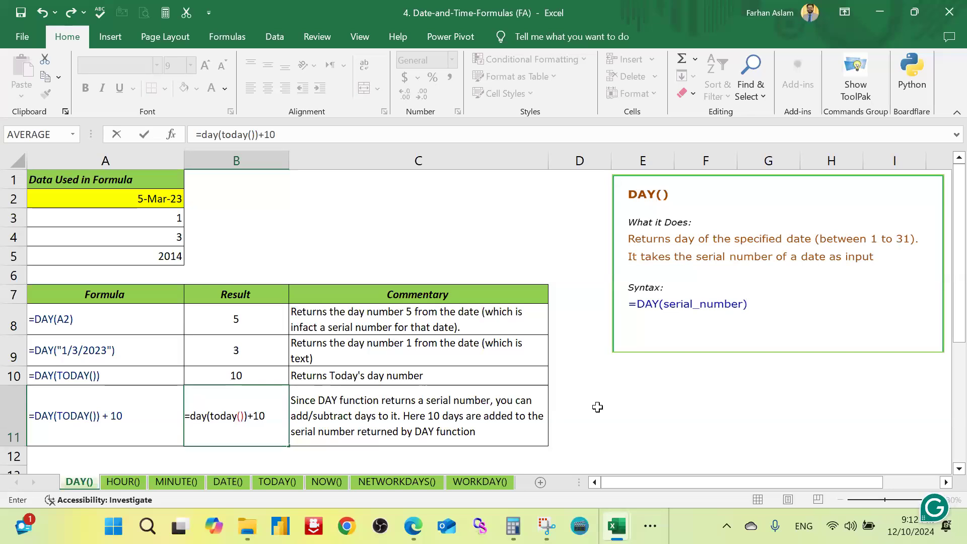
key(Return)
key(Up)
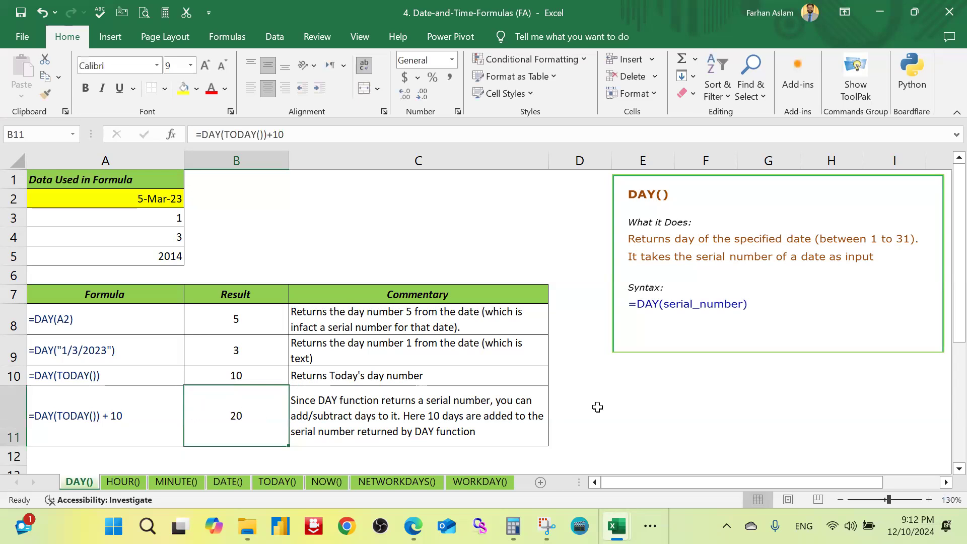
Step: Review the DAY formulas behind the results in cells B8 to B11
key(Up)
key(Down)
key(Up)
key(Up)
key(Up)
key(Down)
key(Down)
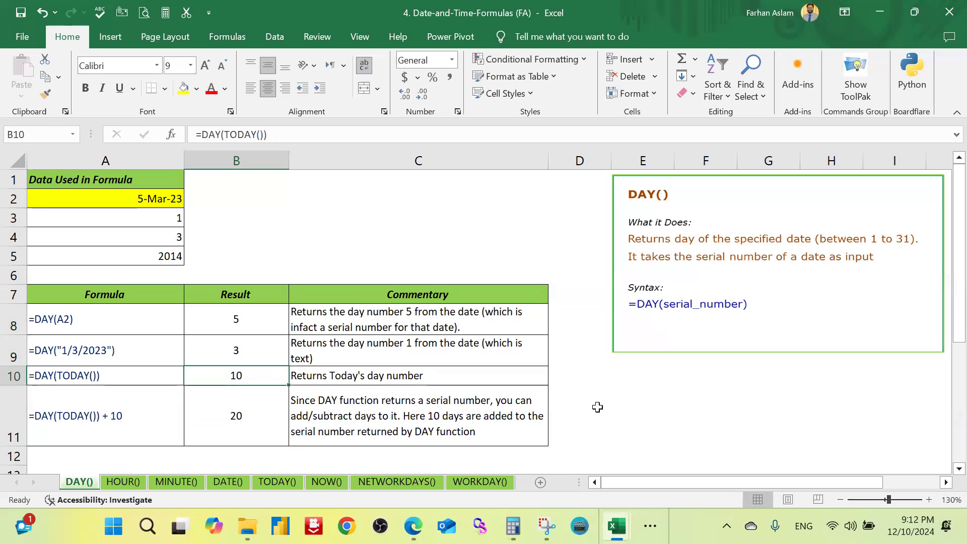
Step: Open the HOUR() sheet and highlight the source time in cell A2 with a yellow fill
click(130, 483)
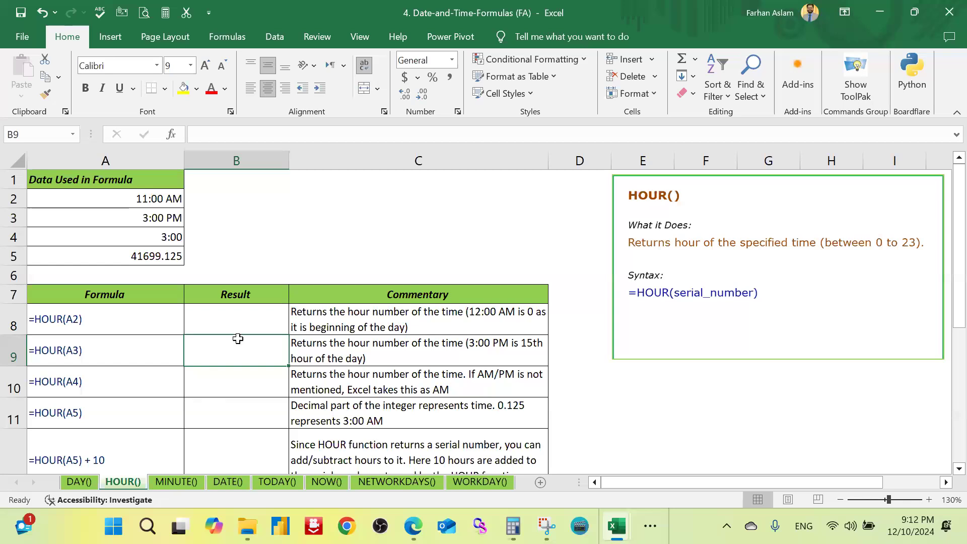
click(249, 322)
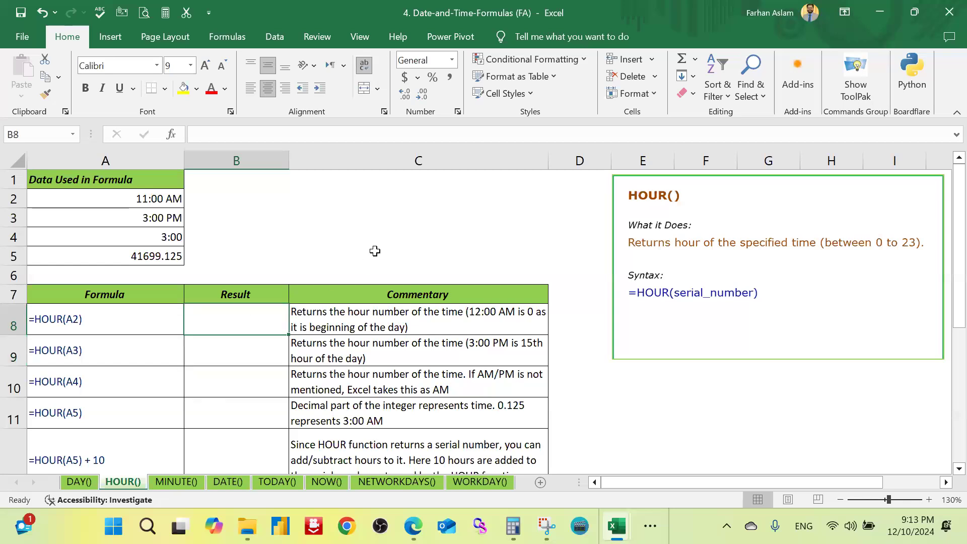
click(151, 197)
click(184, 88)
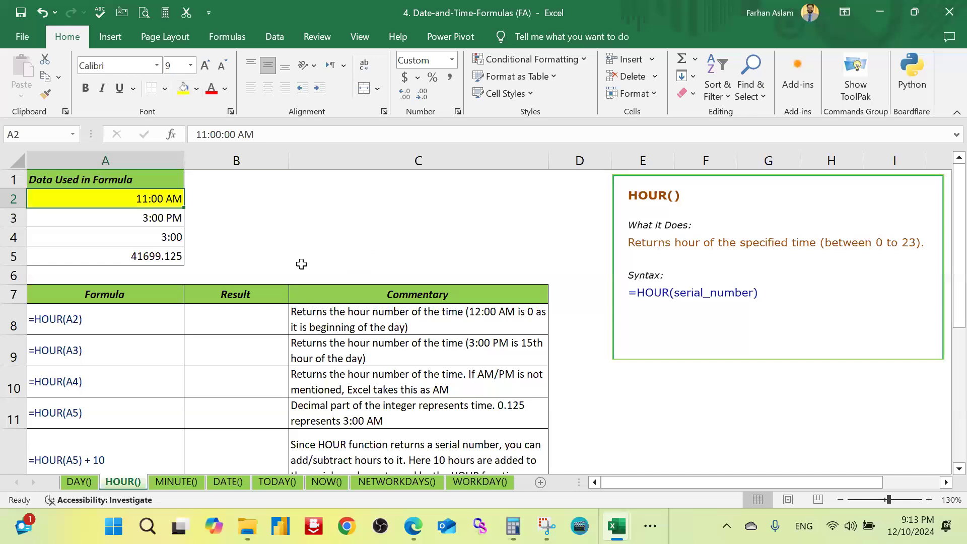
click(302, 241)
Step: Enter =HOUR(A2) in result cell B8 to extract the hour from the highlighted time
click(236, 325)
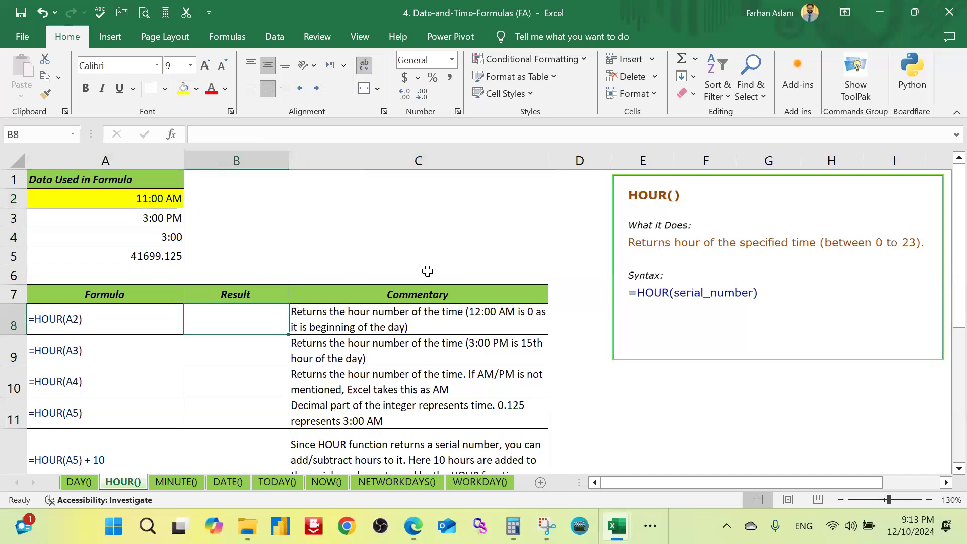
text(=)
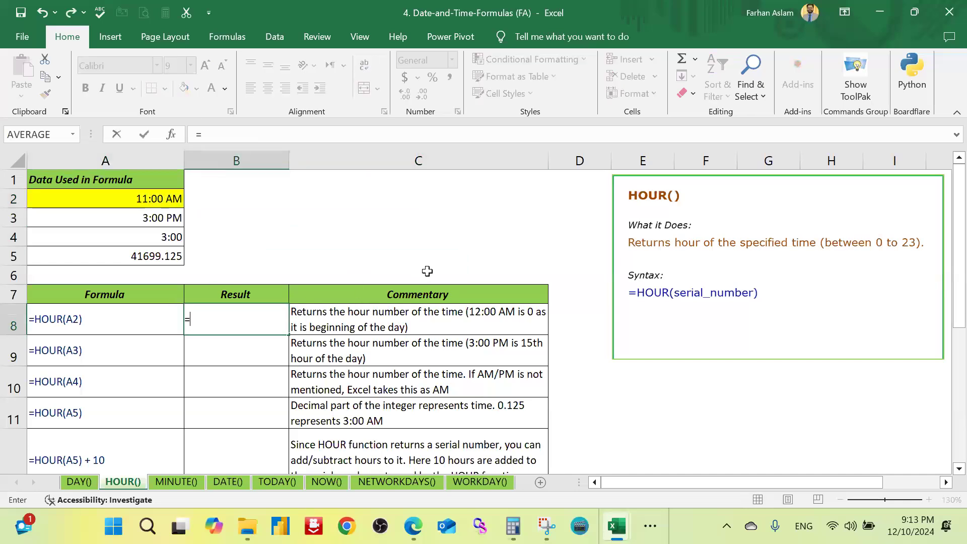
text(hou)
text(r)
key(Tab)
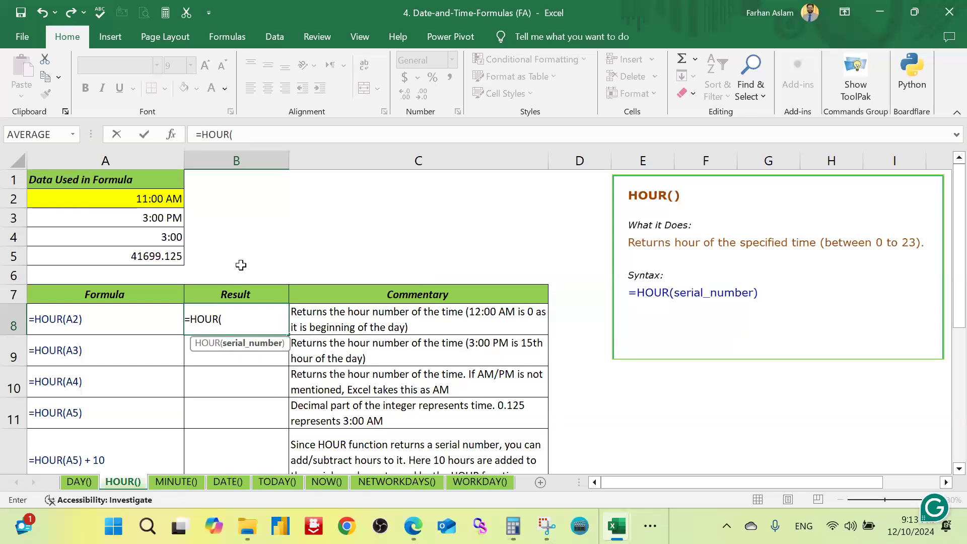
click(168, 199)
text())
key(ctrl+Return)
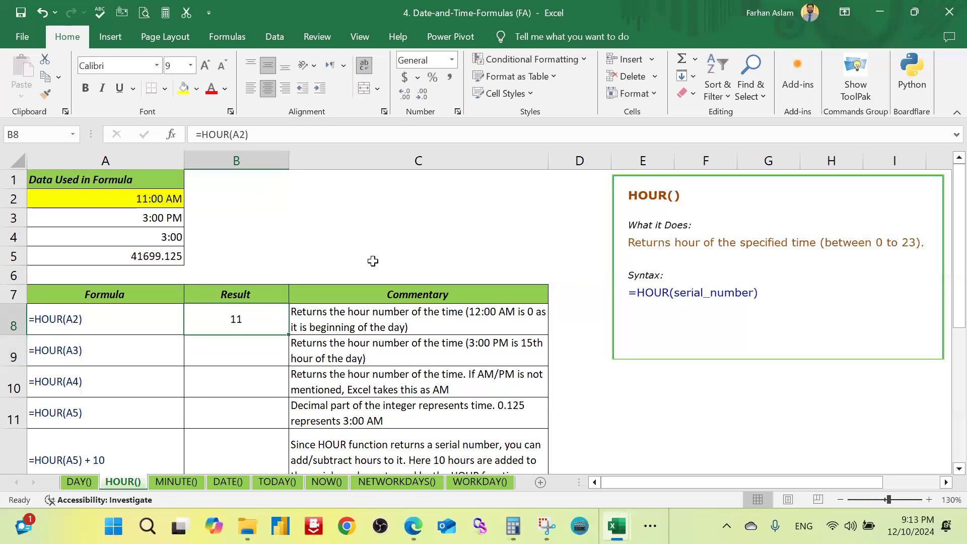
Step: Enter =HOUR(A3) in result cell B9 to extract the hour from the PM time
key(Down)
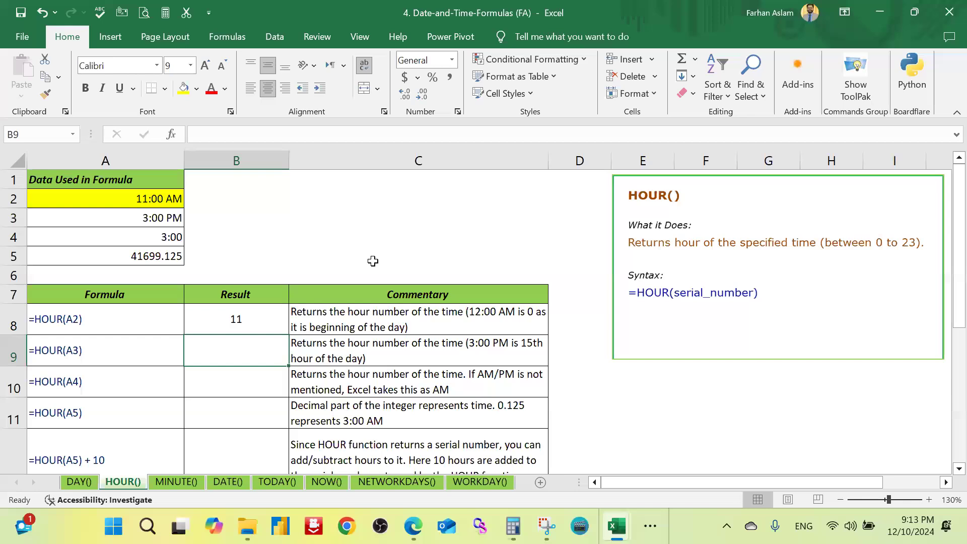
text(=hour)
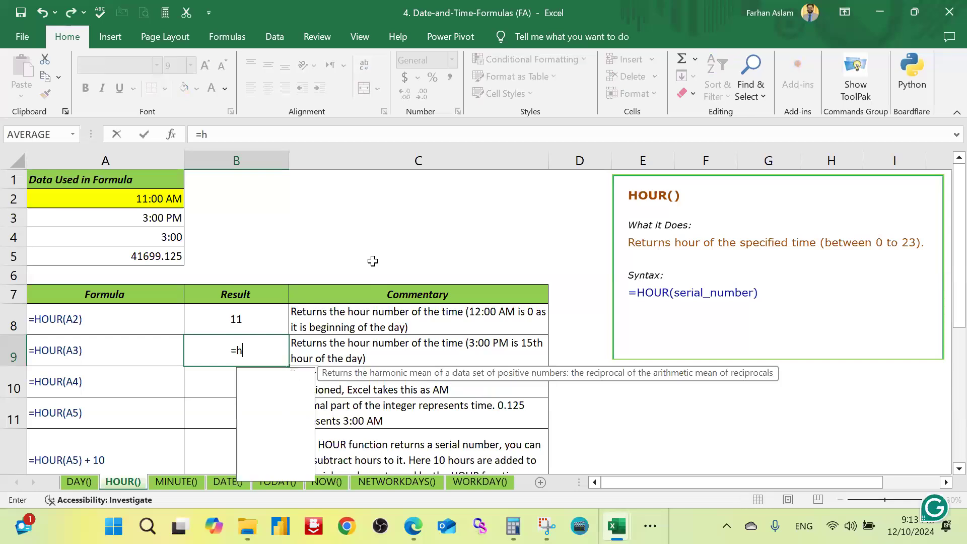
key(Tab)
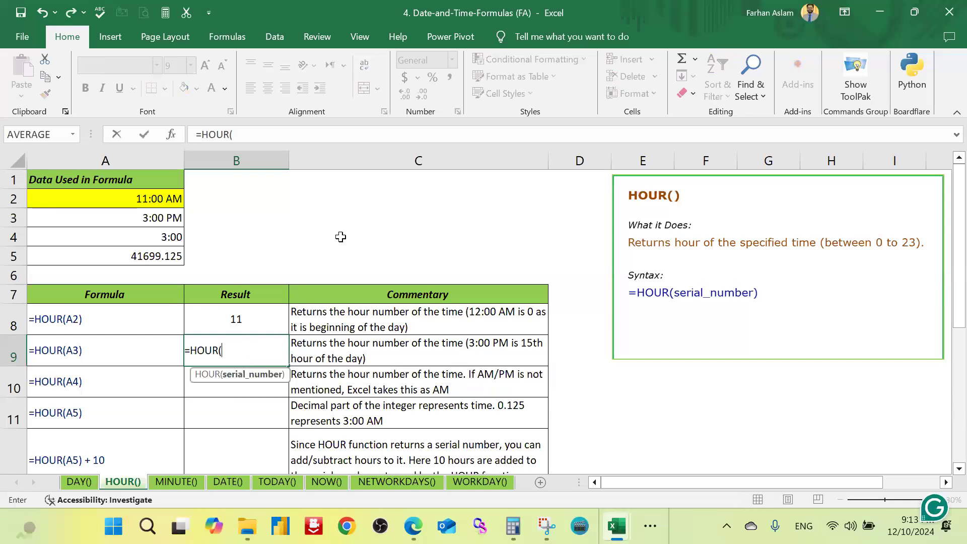
click(170, 218)
text())
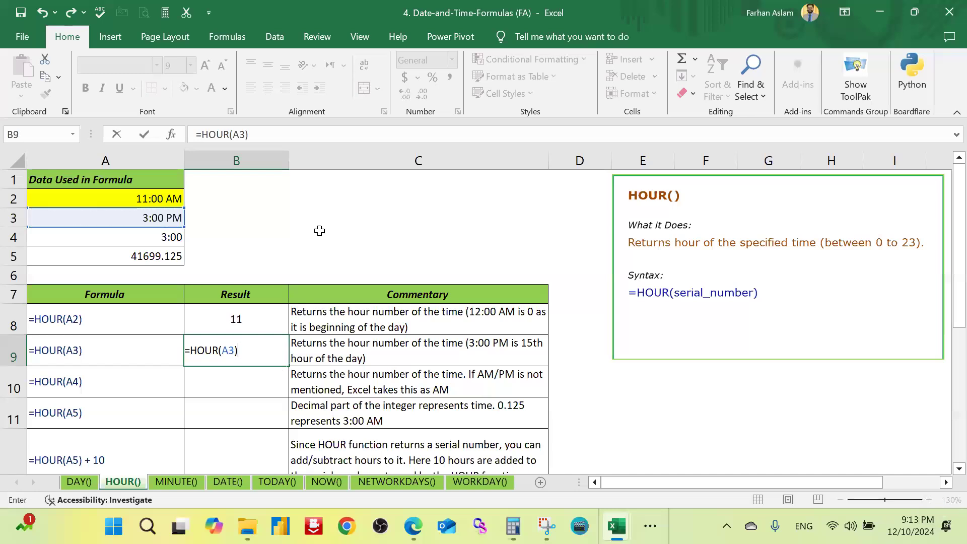
key(Return)
key(Up)
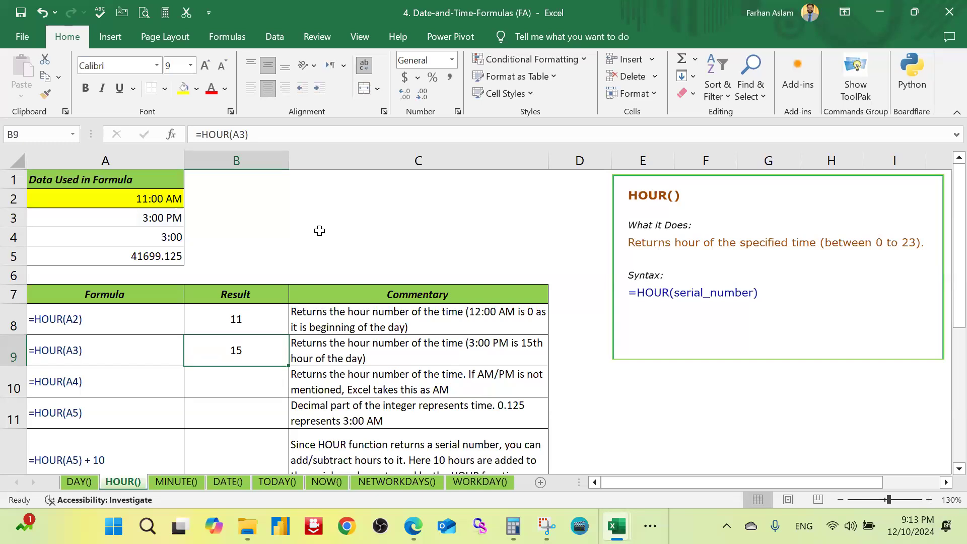
Step: Enter =HOUR(A4) in result cell B10 to extract the hour from the time without AM or PM
key(Down)
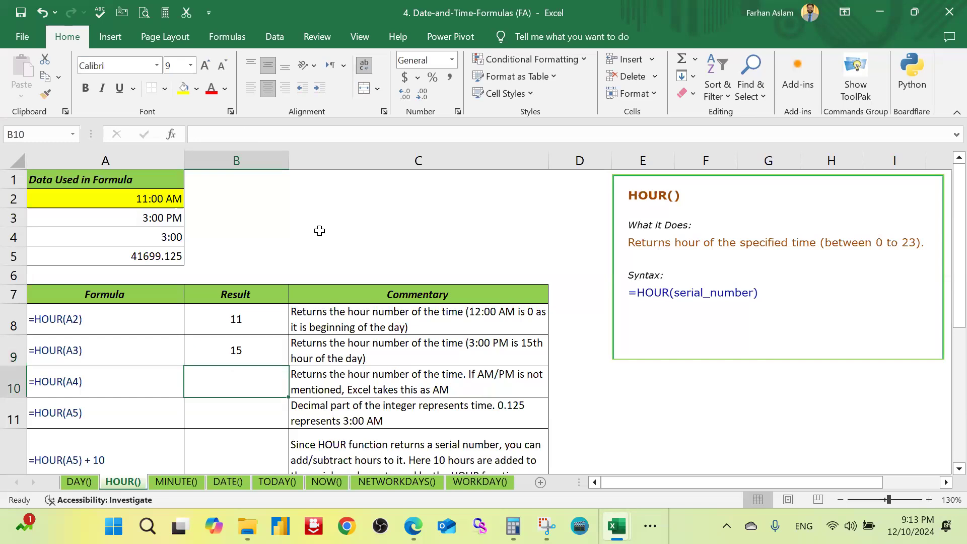
text(=)
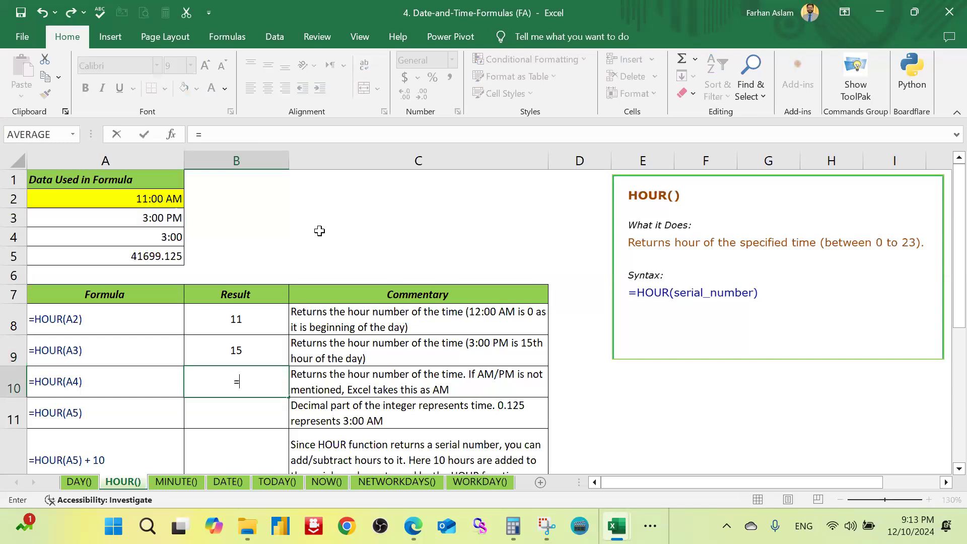
text(HOUR()
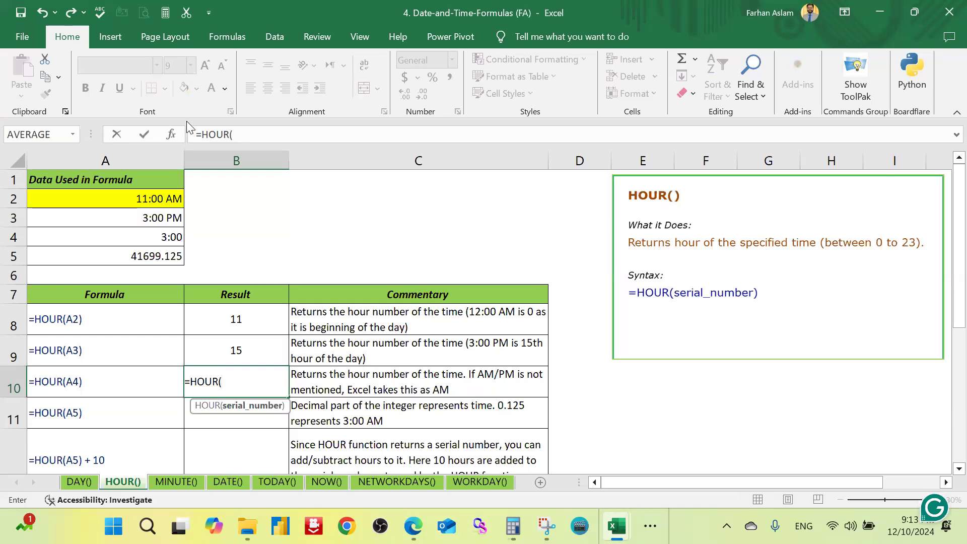
key(Left)
key(Up)
key(Up)
key(Up)
key(Up)
key(Up)
key(Up)
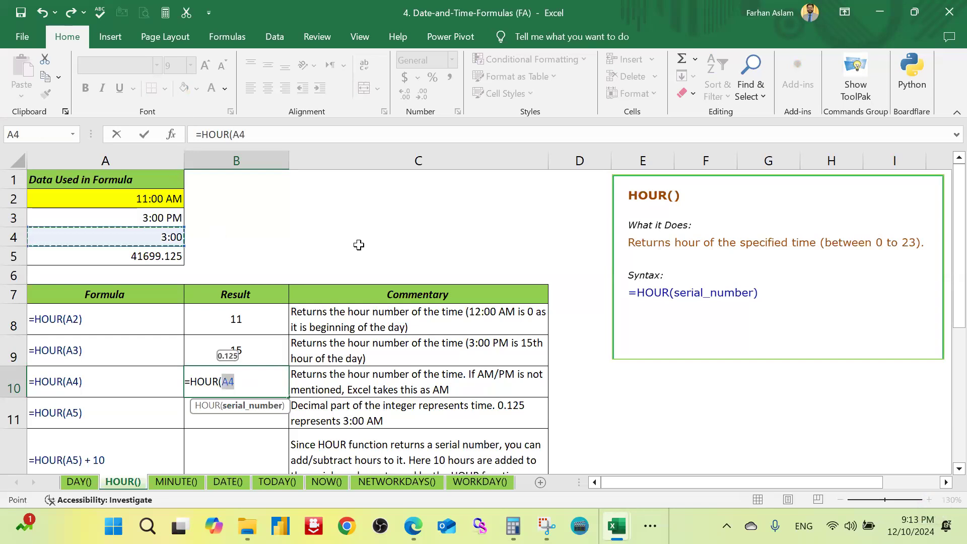
text())
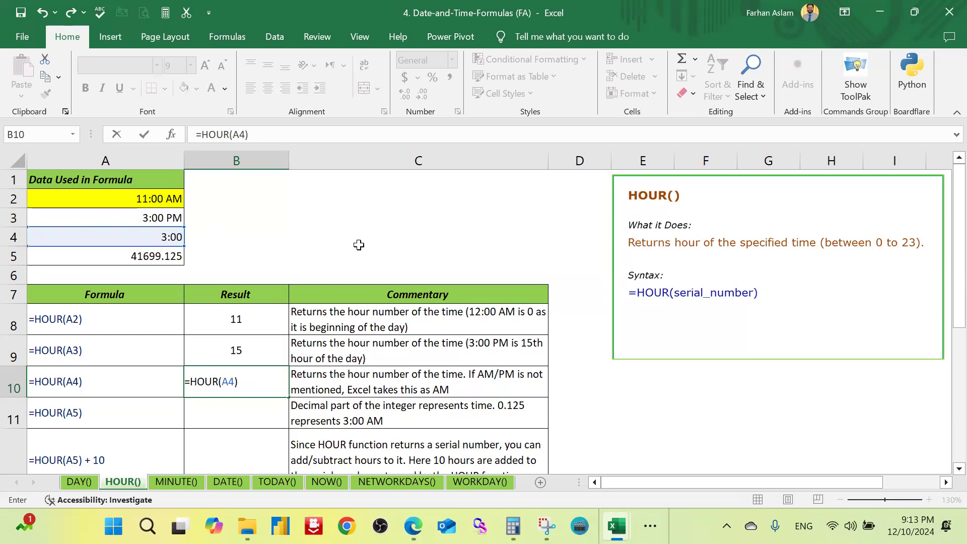
key(Return)
key(Up)
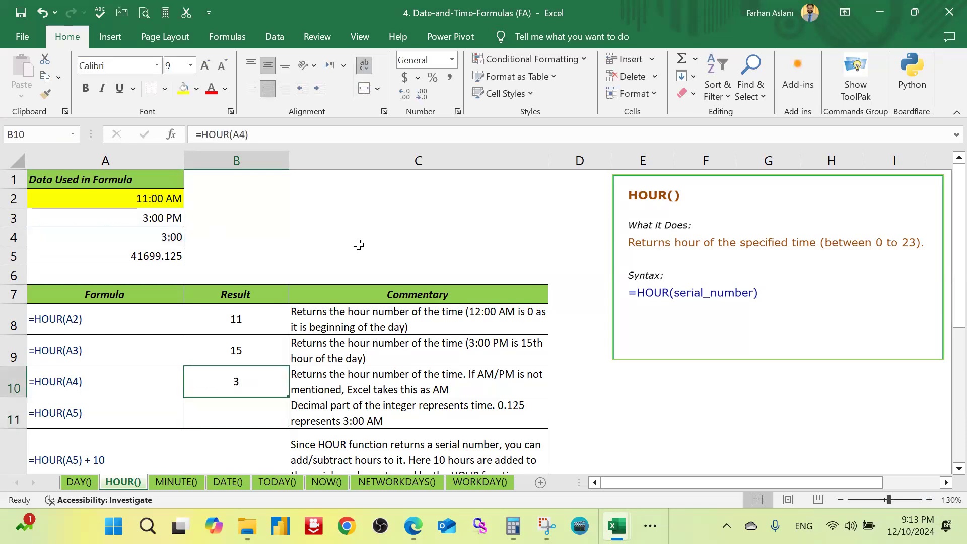
key(Down)
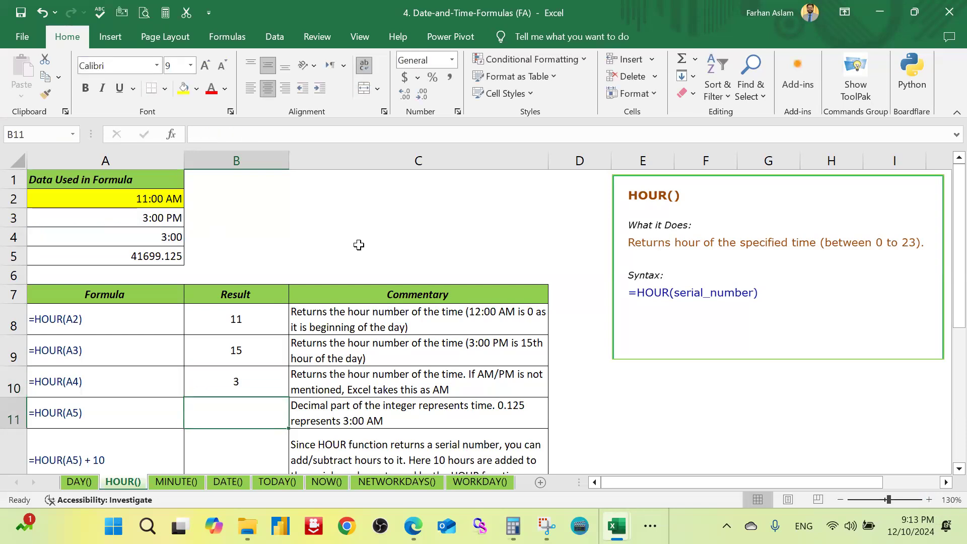
Step: Enter =HOUR(A5) in result cell B11 to extract the hour from the decimal serial value
text(=)
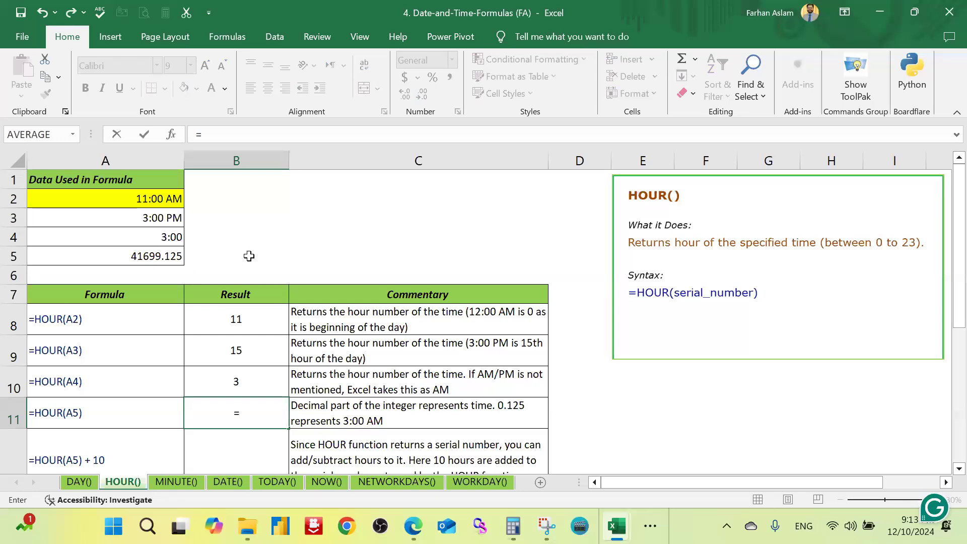
text(hour)
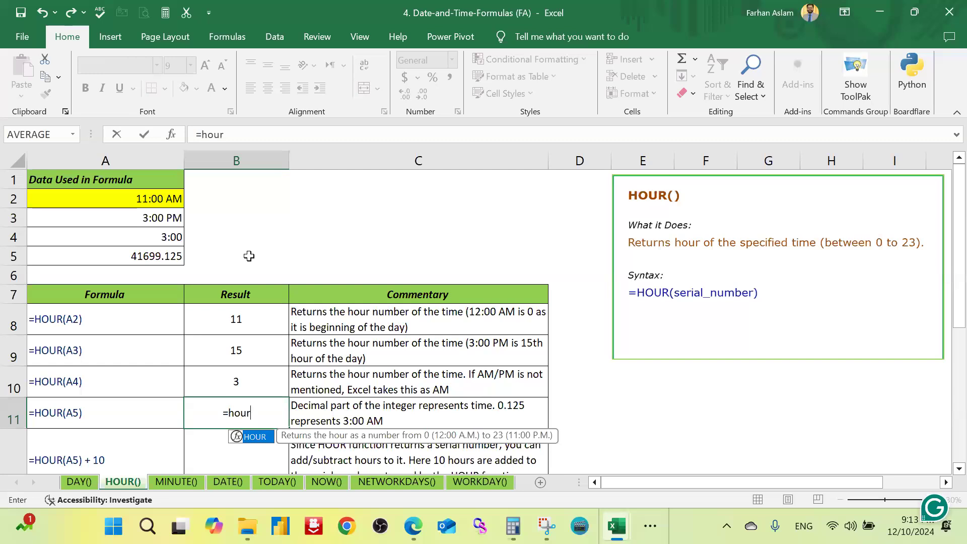
key(Tab)
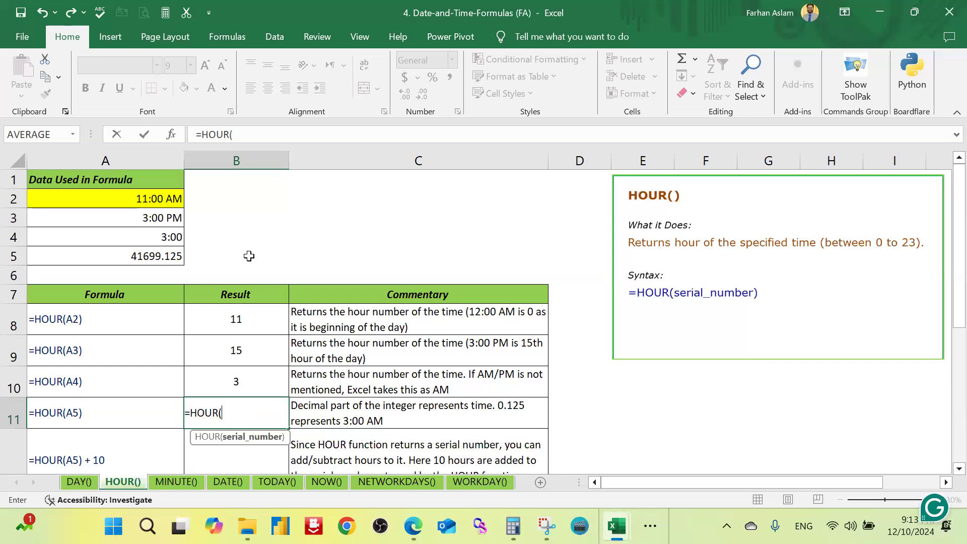
click(176, 256)
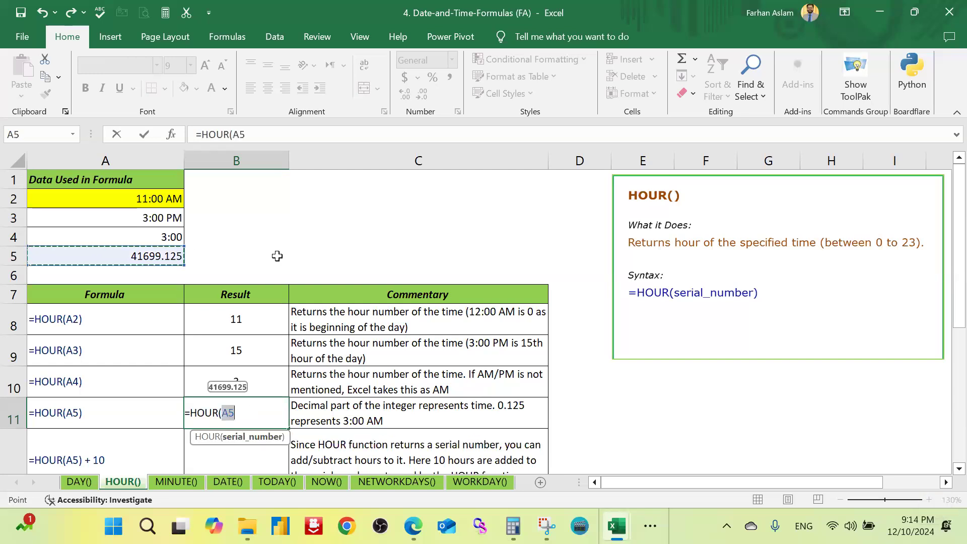
text())
key(Return)
Step: Review the HOUR results and commentary in rows 8 to 12, including the =HOUR(A5) + 10 example
key(Up)
key(Down)
key(Up)
key(Up)
key(Down)
key(Down)
key(Down)
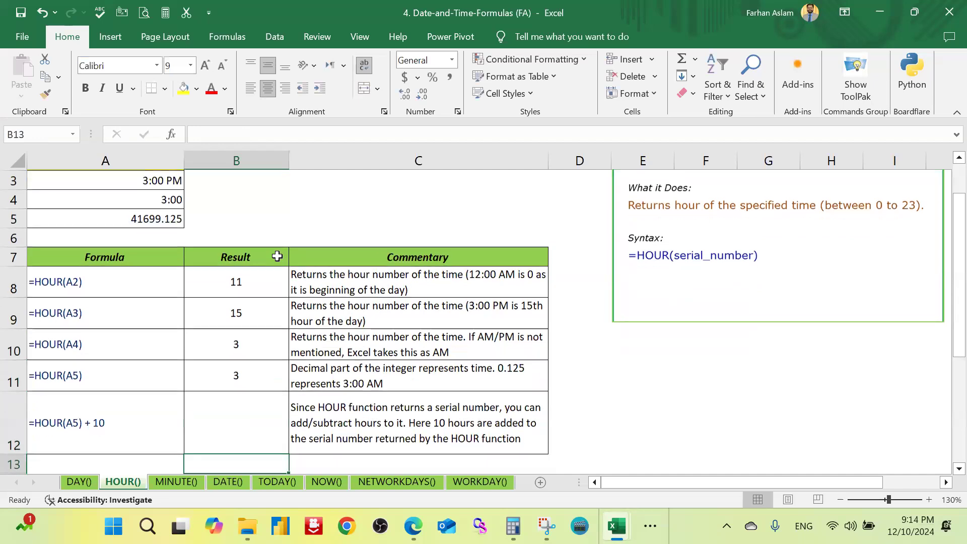
key(Up)
key(Up)
key(Up)
key(Up)
key(Up)
key(Up)
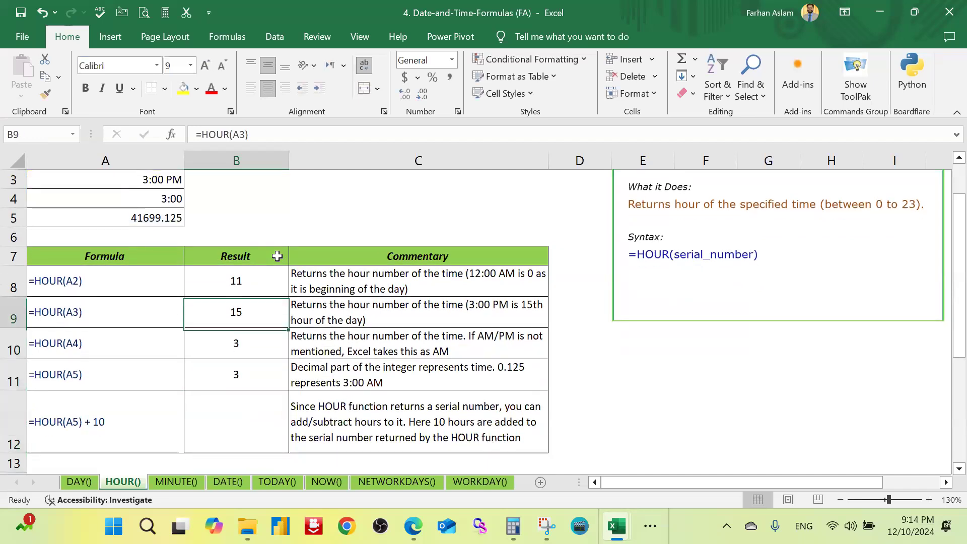
scroll(271, 254, up, 1)
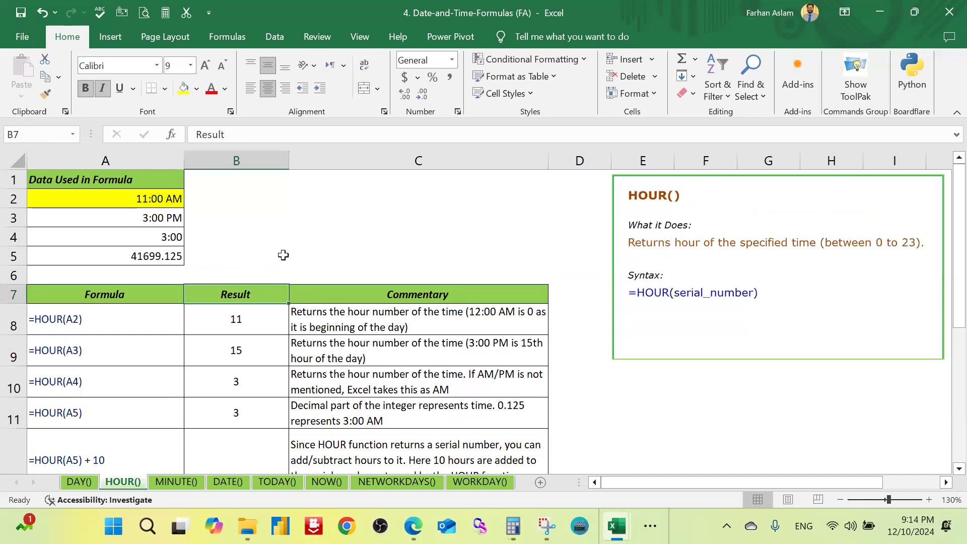
Step: Look at the DATE() and MINUTE() sheets, returning to the serial value in cell A5 of the HOUR() sheet
click(232, 482)
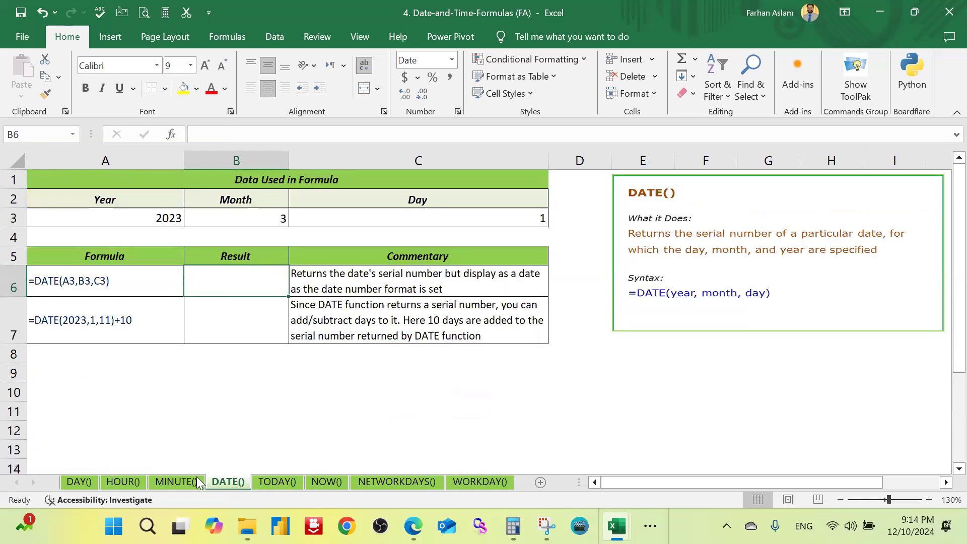
click(175, 480)
click(124, 480)
click(163, 257)
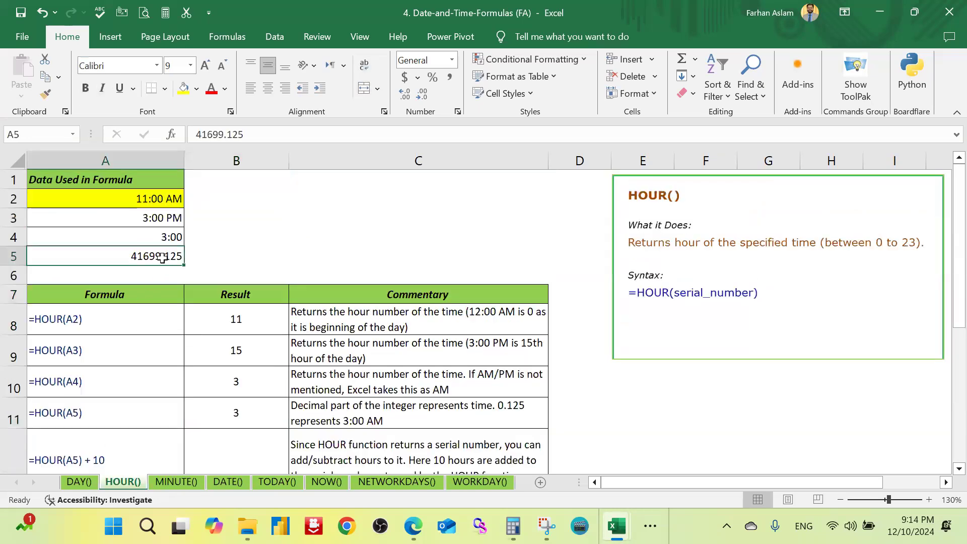
Step: Open the MINUTE() sheet and enter =MINUTE(A3) in result cell B8 to extract the minutes from the PM time
click(229, 482)
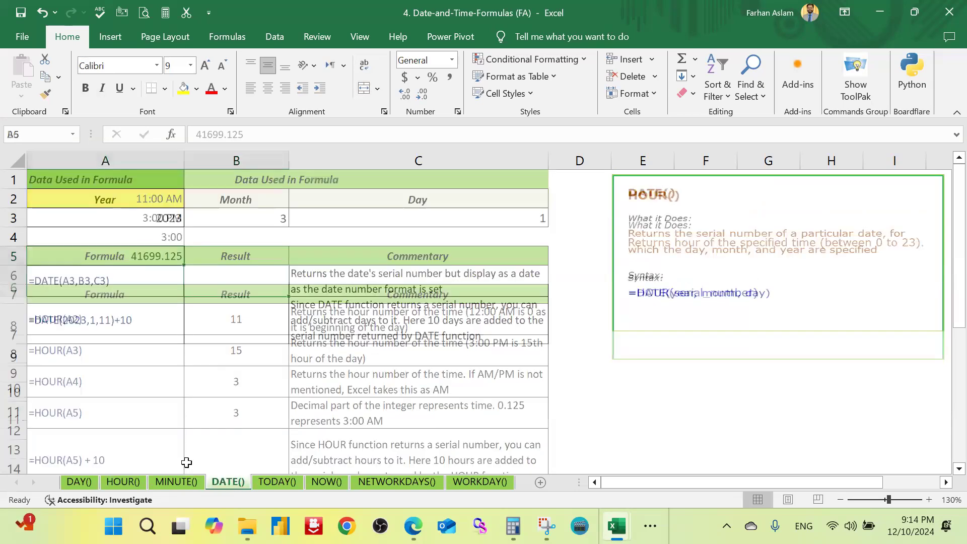
click(178, 483)
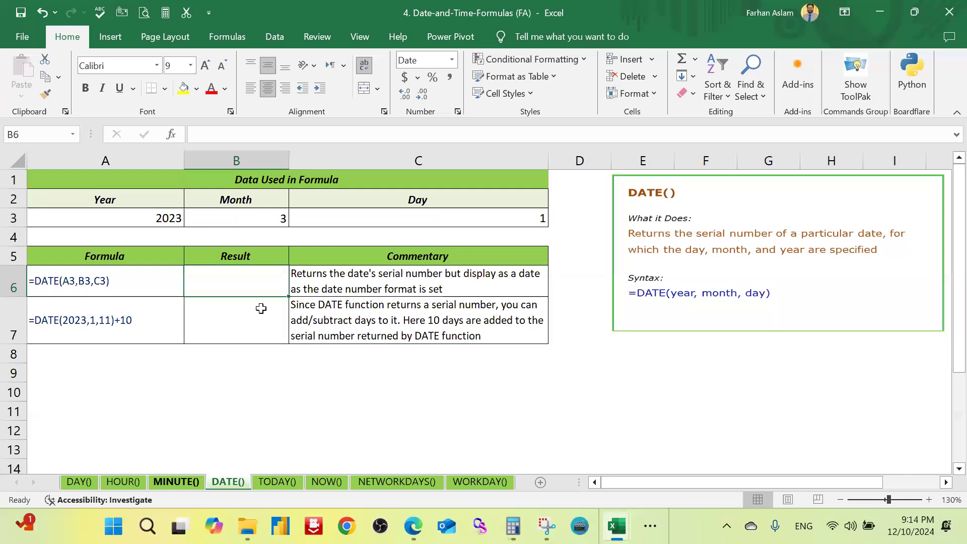
scroll(242, 327, up, 2)
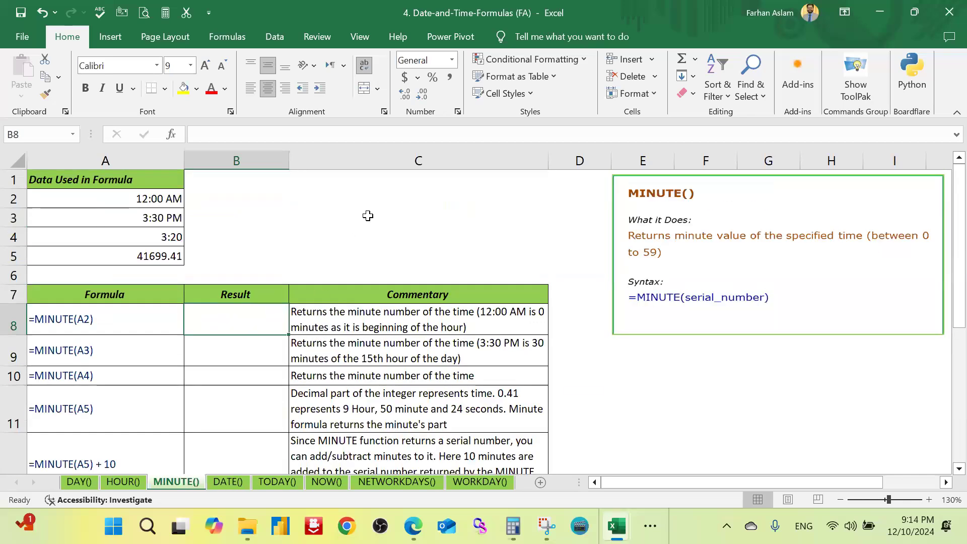
text(=)
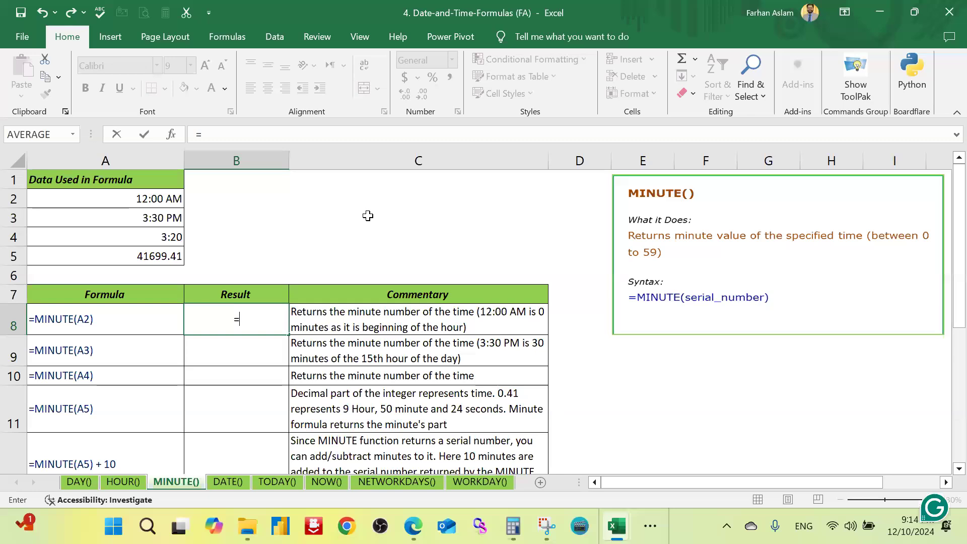
text(mi)
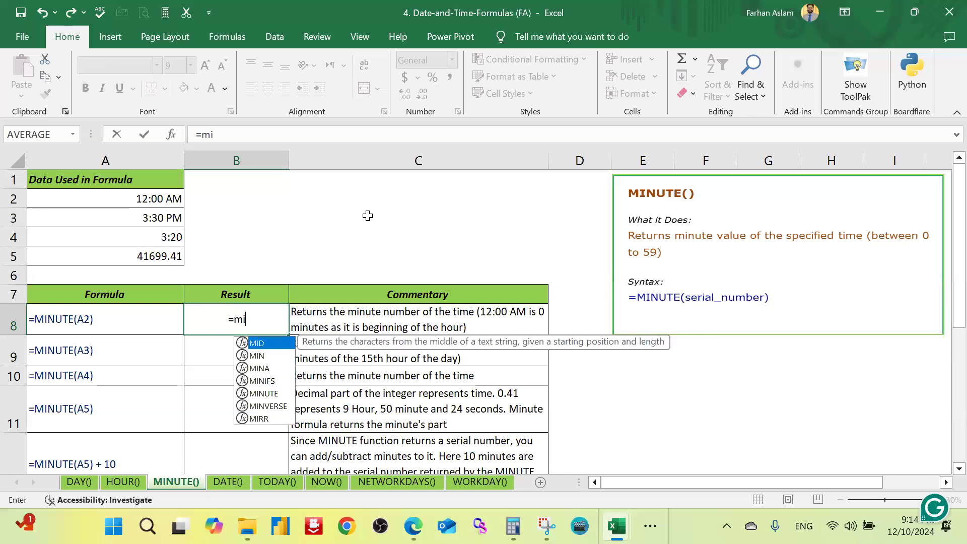
text(nut)
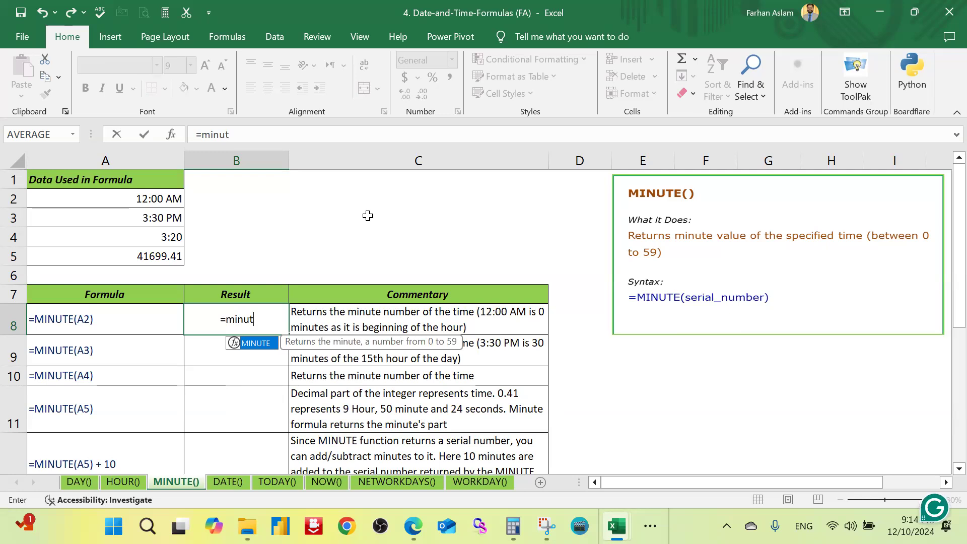
key(Tab)
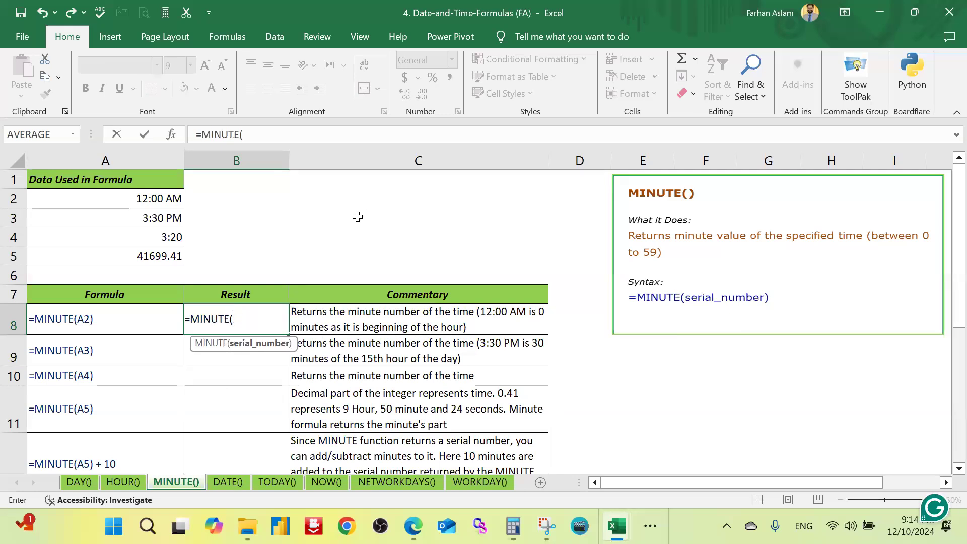
click(169, 212)
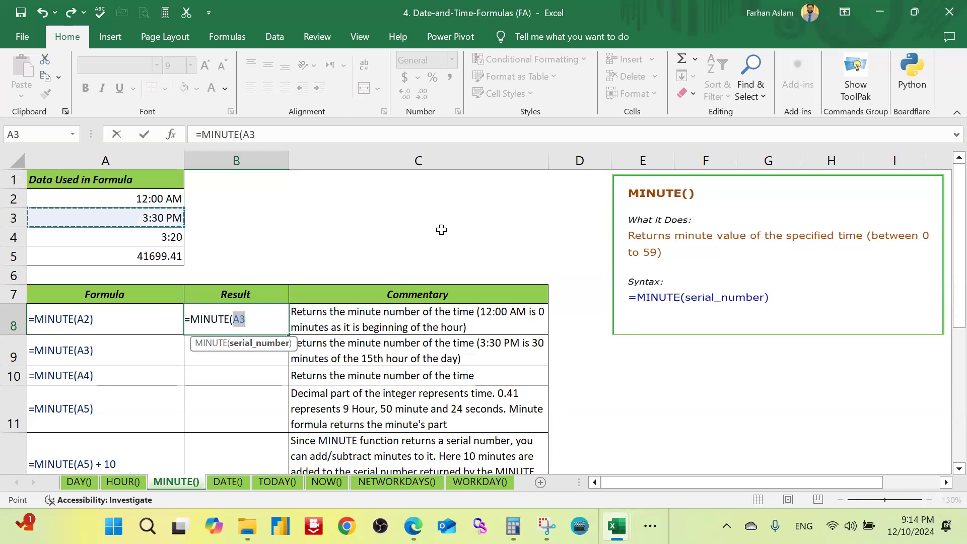
text())
key(Return)
Step: Review the MINUTE result in B8 and the remaining formula examples down to row 12
key(Up)
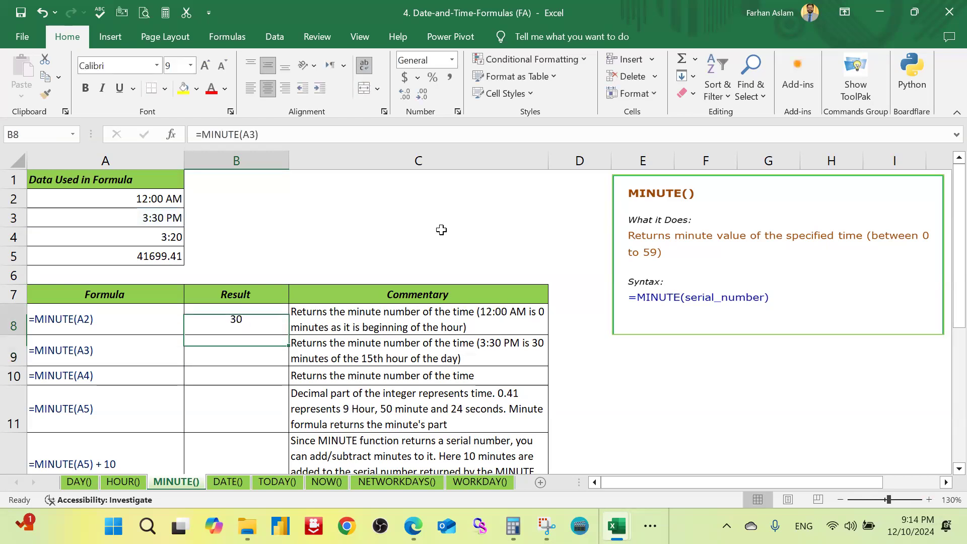
key(Down)
key(Down)
key(Down)
key(Down)
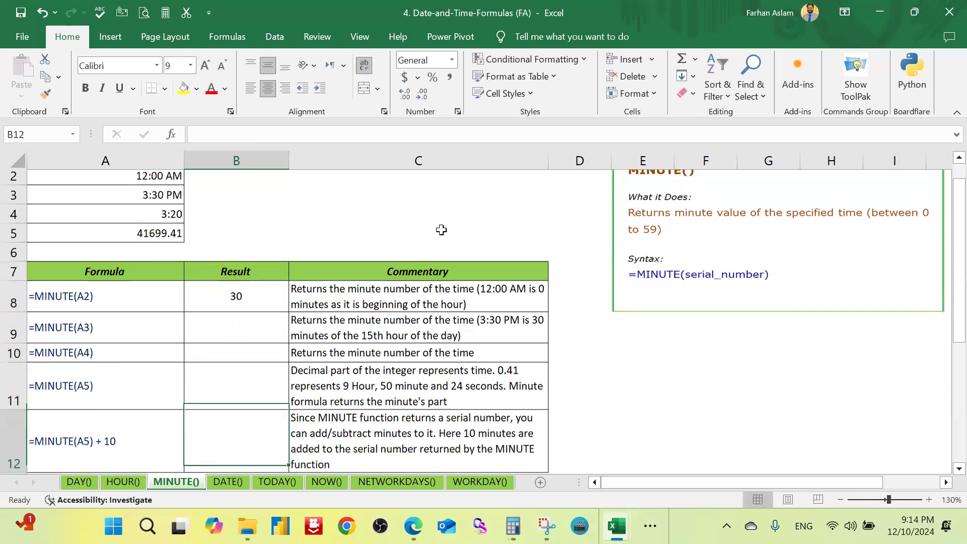
key(Up)
key(Up)
key(Up)
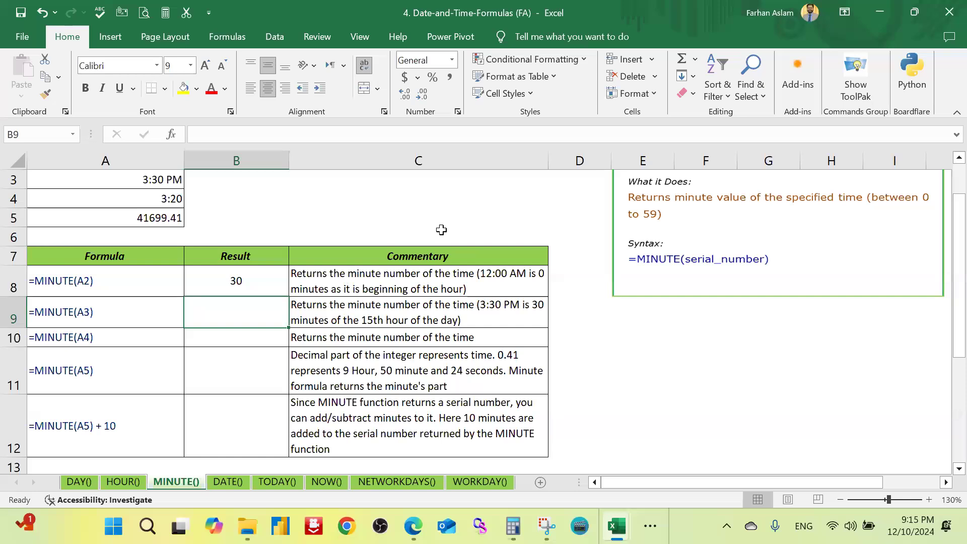
Step: Examine the source times in cells A2 to A5 of the MINUTE() sheet
key(Up)
key(Up)
key(Up)
key(Up)
key(Up)
key(Up)
key(Up)
key(Up)
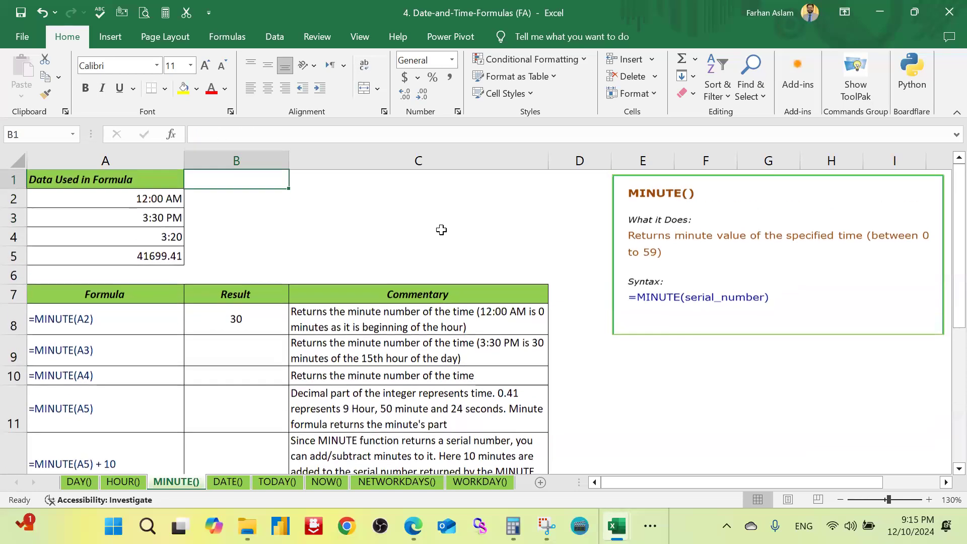
key(Down)
key(Left)
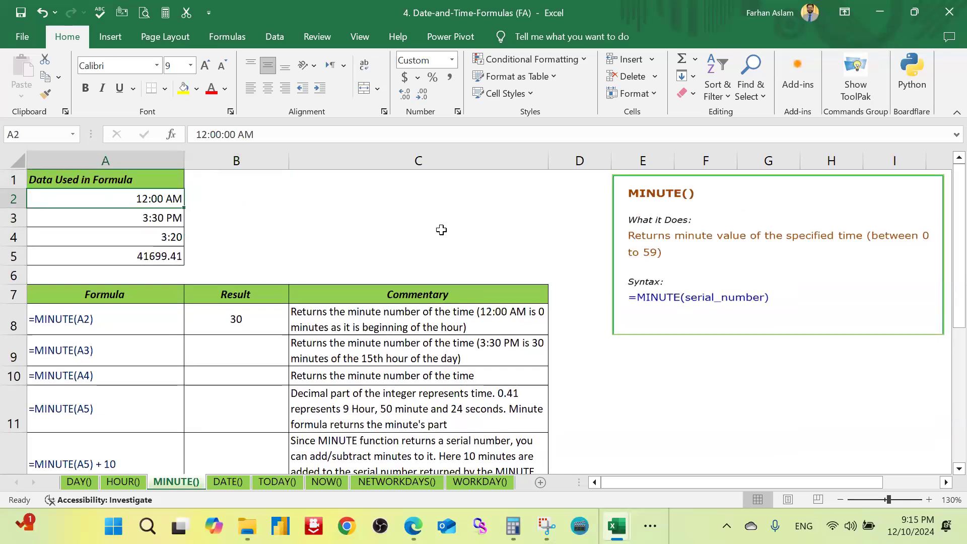
key(Down)
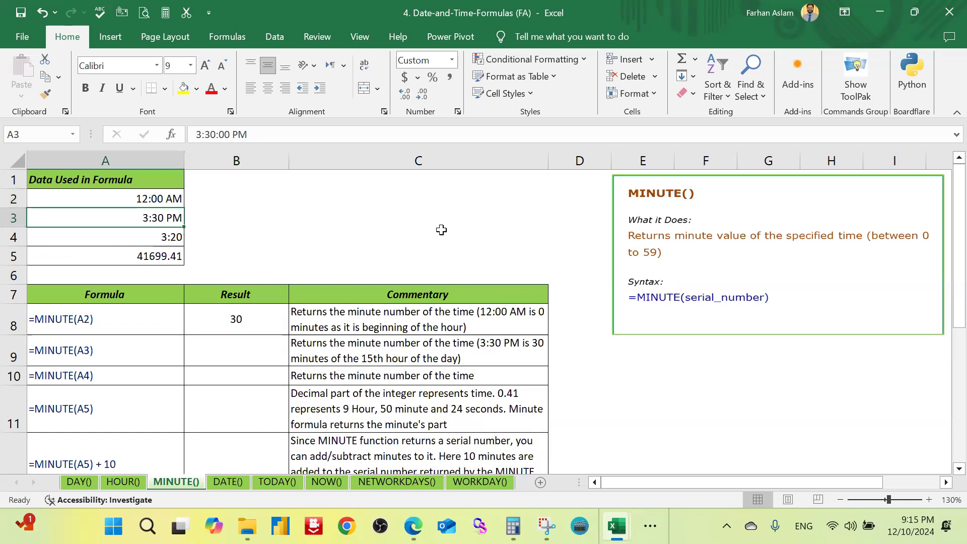
key(Down)
key(Up)
key(Down)
key(Down)
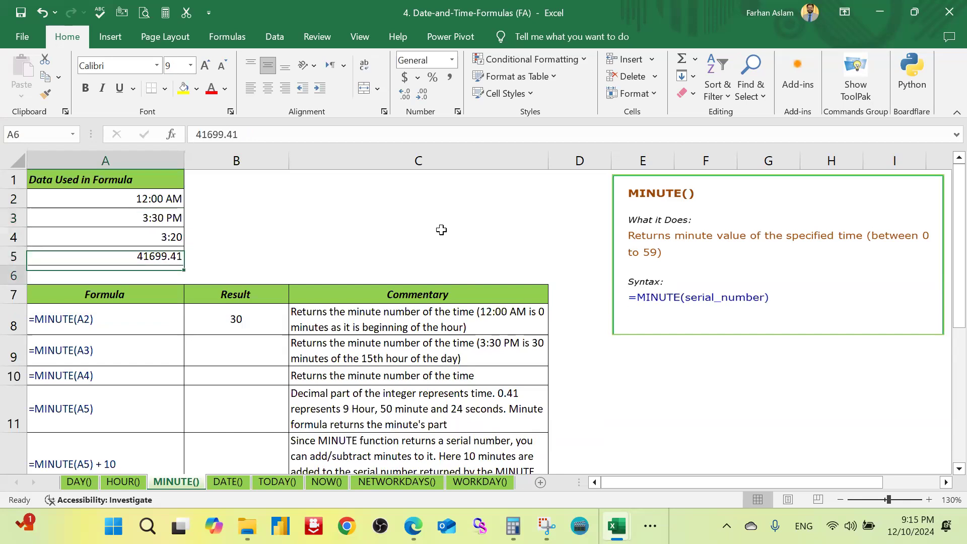
key(Up)
key(Up)
key(Down)
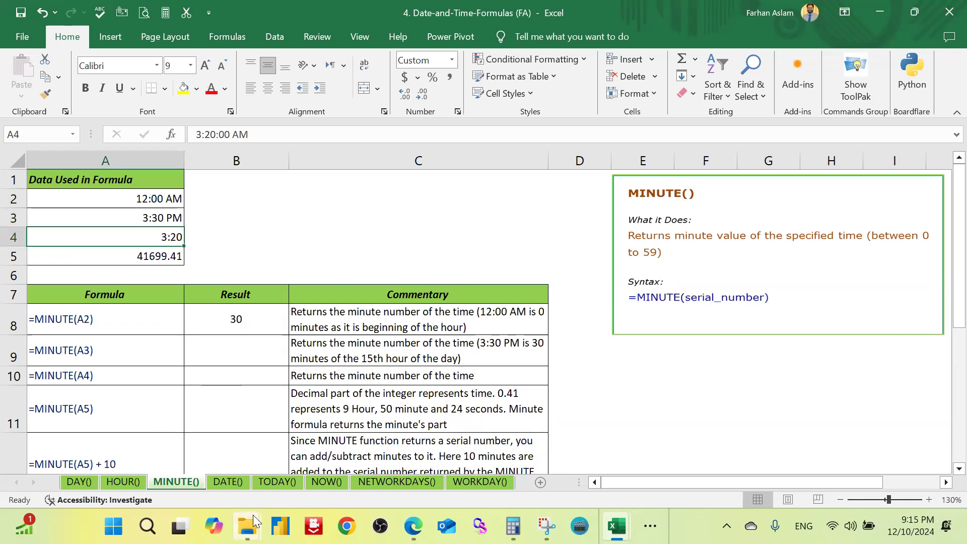
Step: Open the DATE() sheet and highlight the year in cell A3 with a yellow fill
click(221, 482)
click(231, 388)
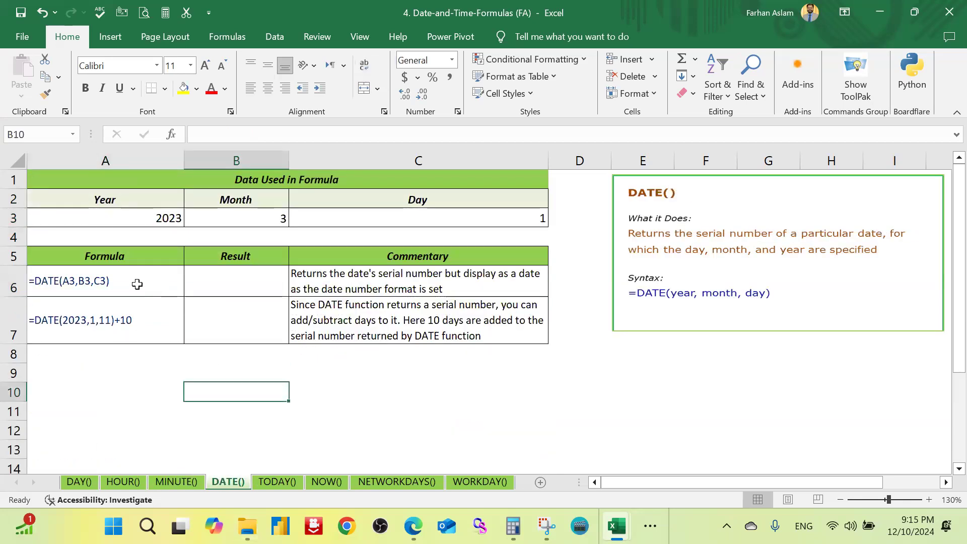
click(168, 218)
click(187, 94)
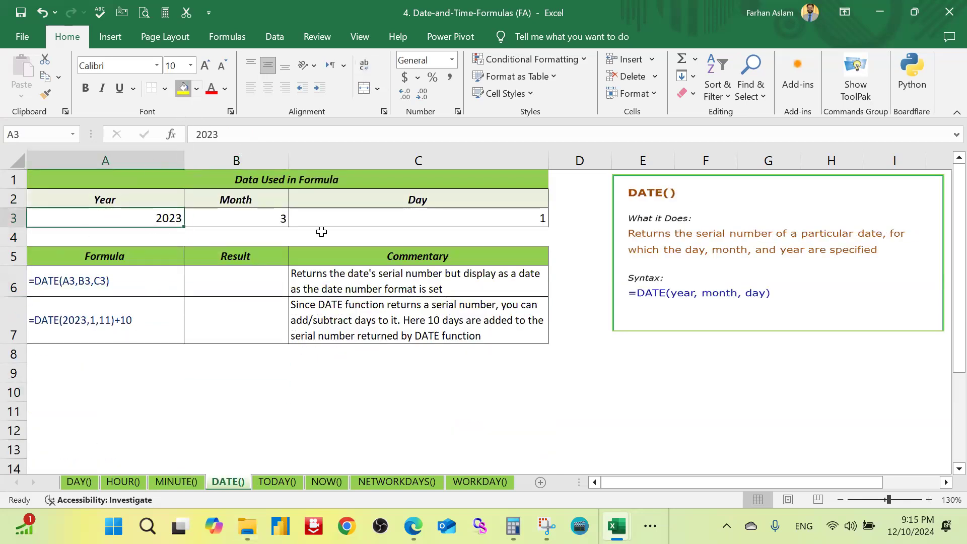
Step: Enter the sample date 12/10/2024 in the empty cell B10 below the formula table
click(235, 389)
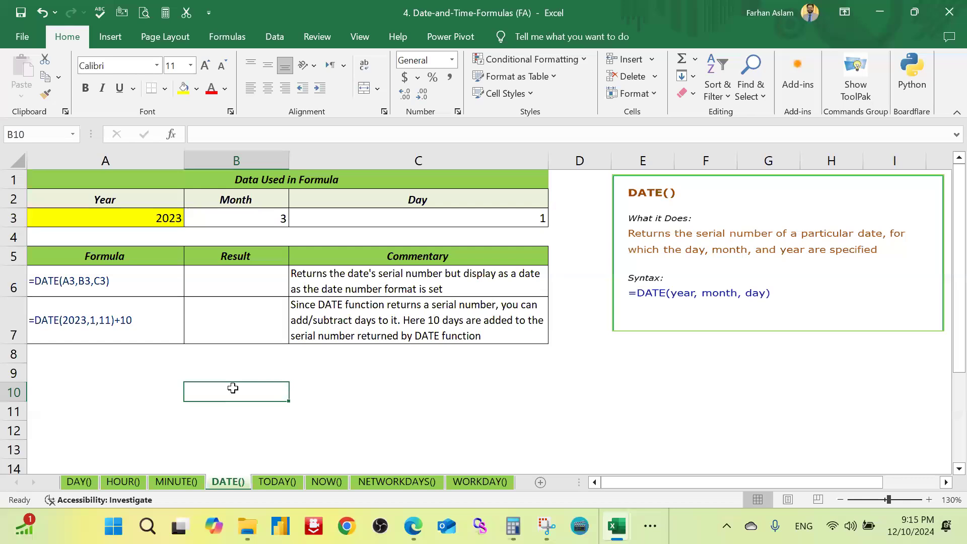
text(=)
key(BackSpace)
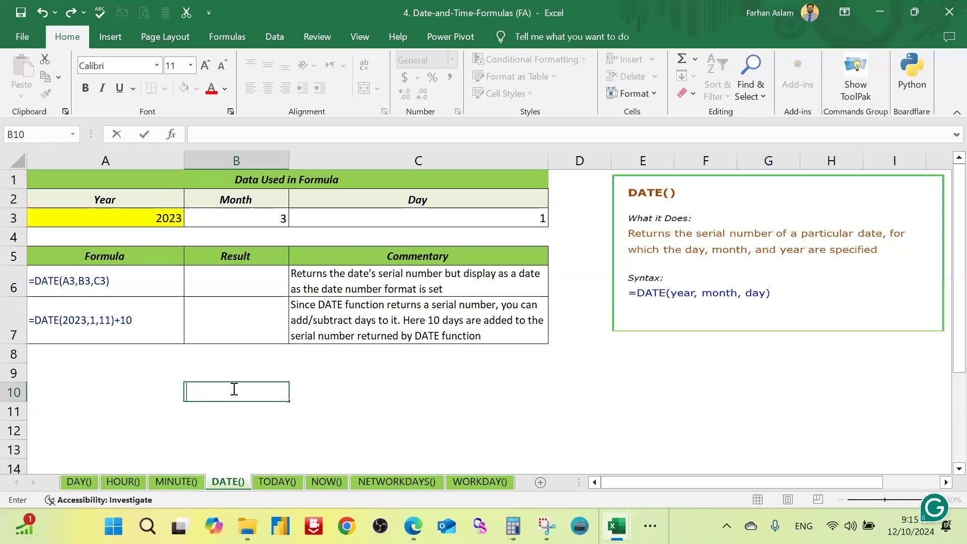
text(12)
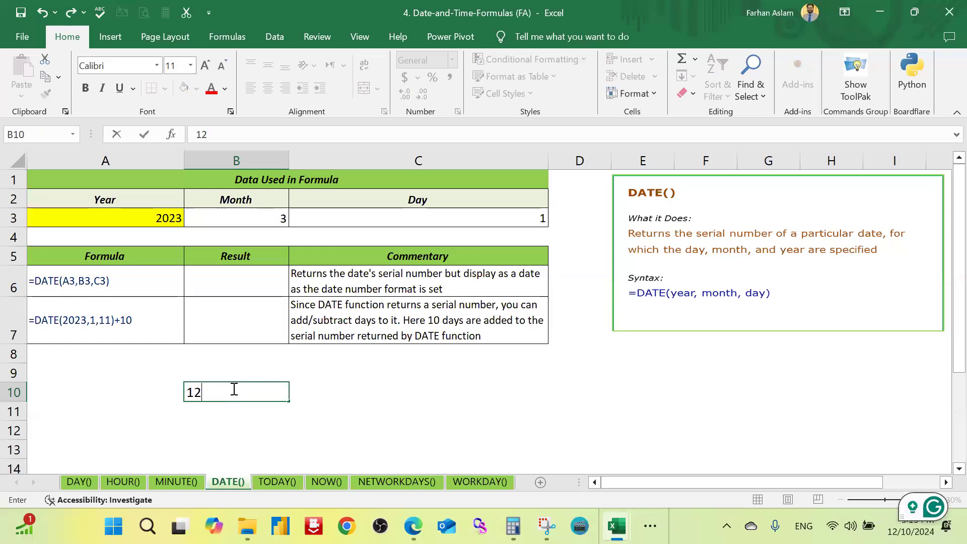
text(/10/20)
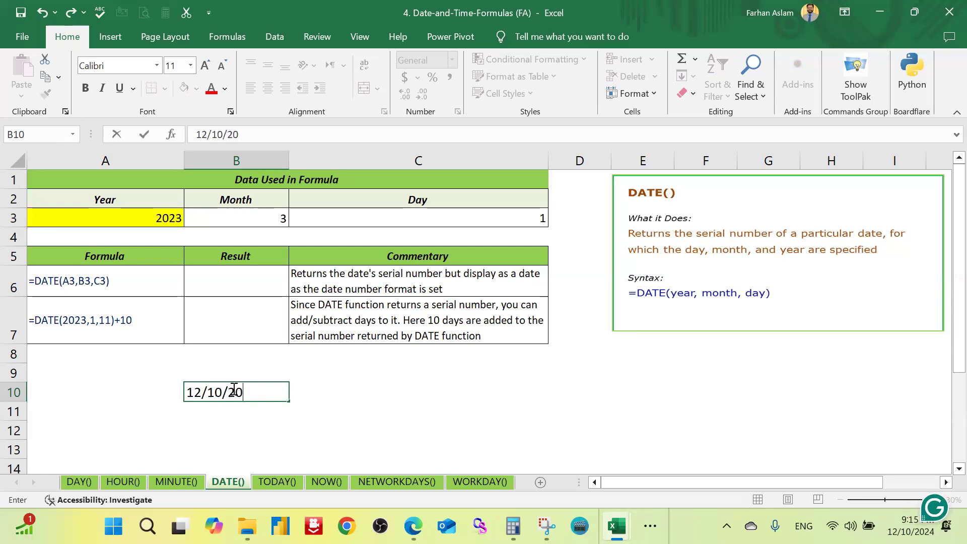
text(24)
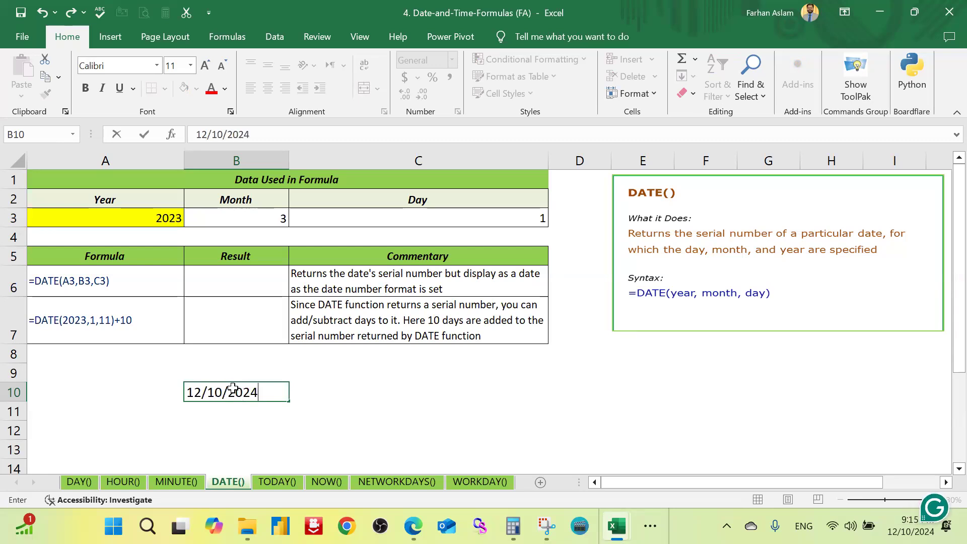
key(Return)
Step: Commit the sample date in B10 and apply the General number format to it
click(252, 391)
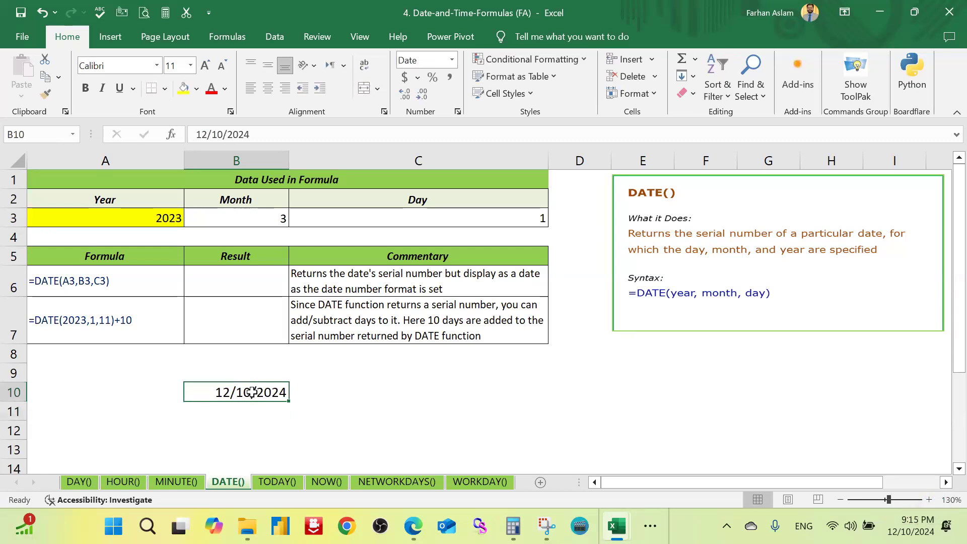
right_click(279, 390)
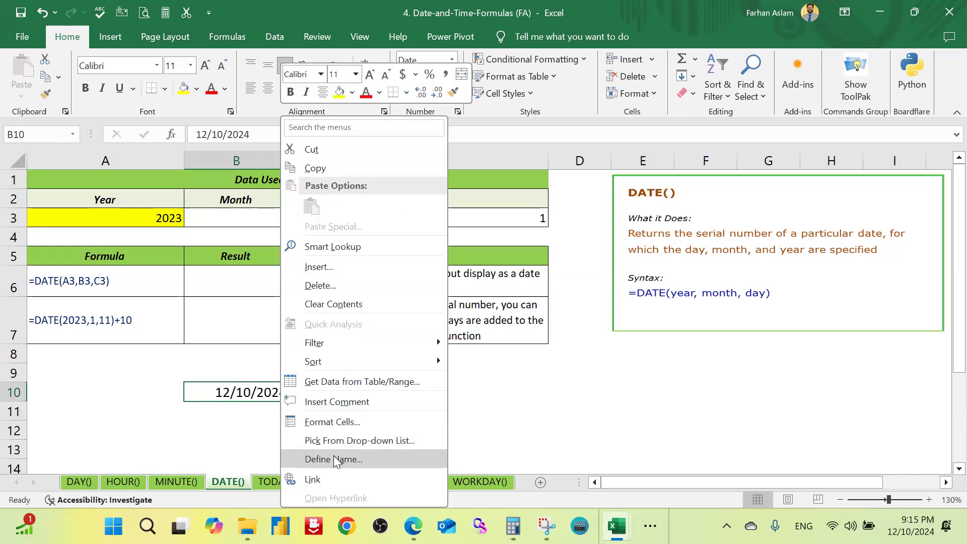
click(334, 422)
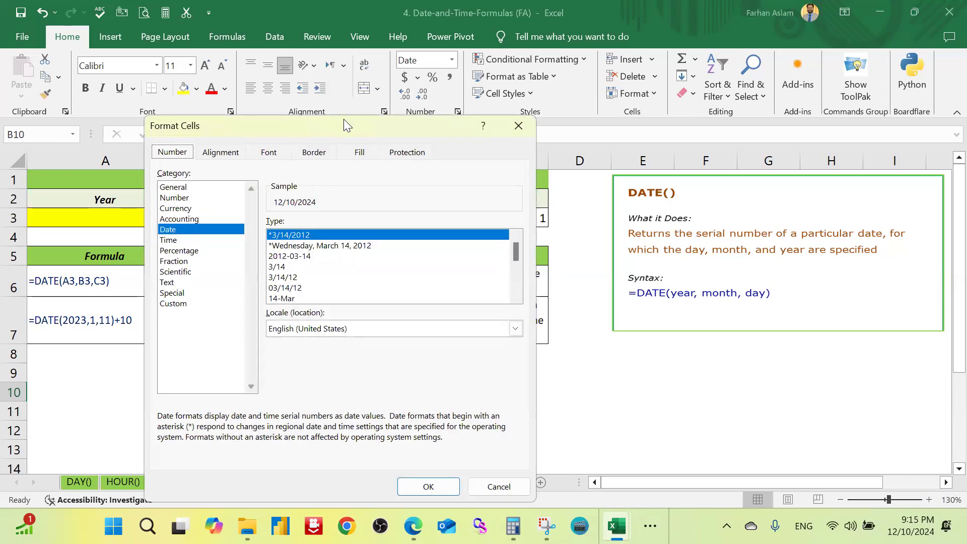
drag(344, 119, 594, 110)
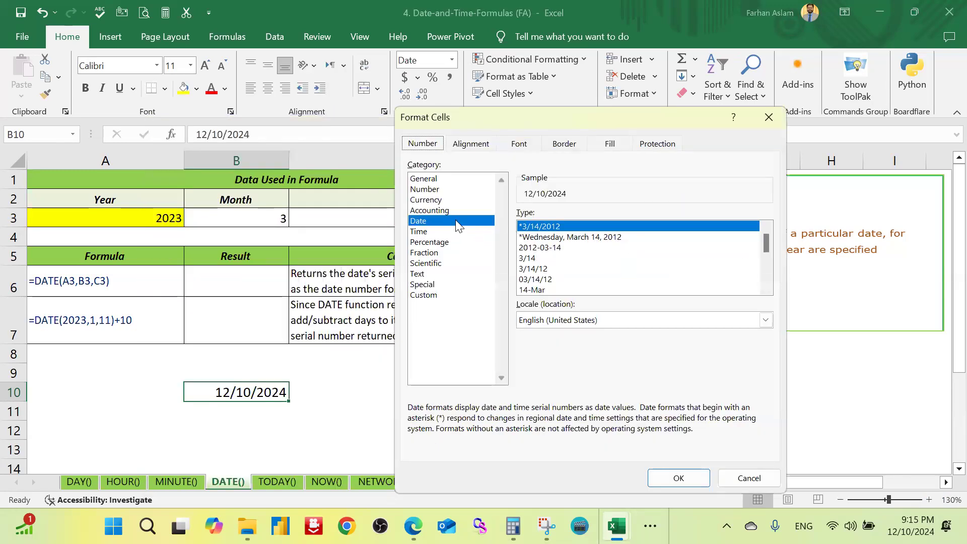
click(440, 181)
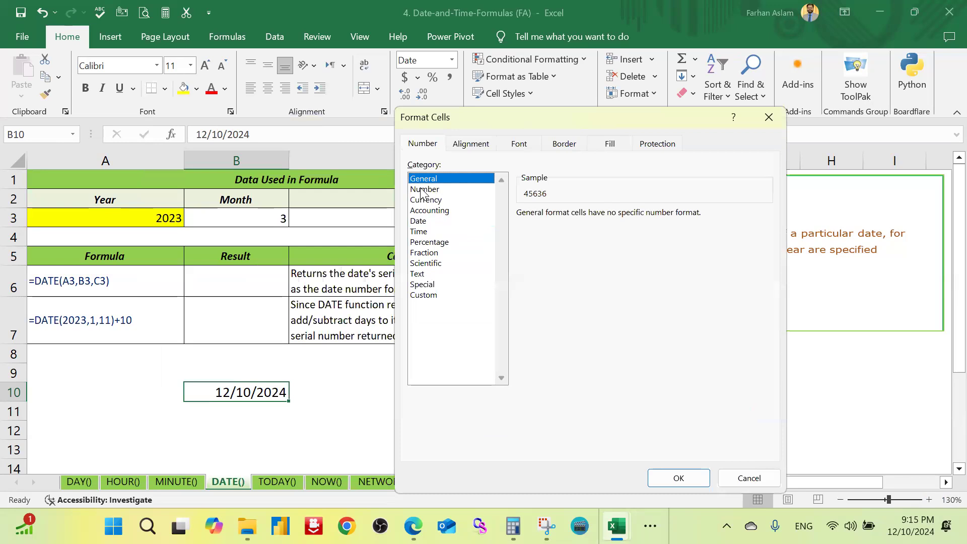
click(684, 478)
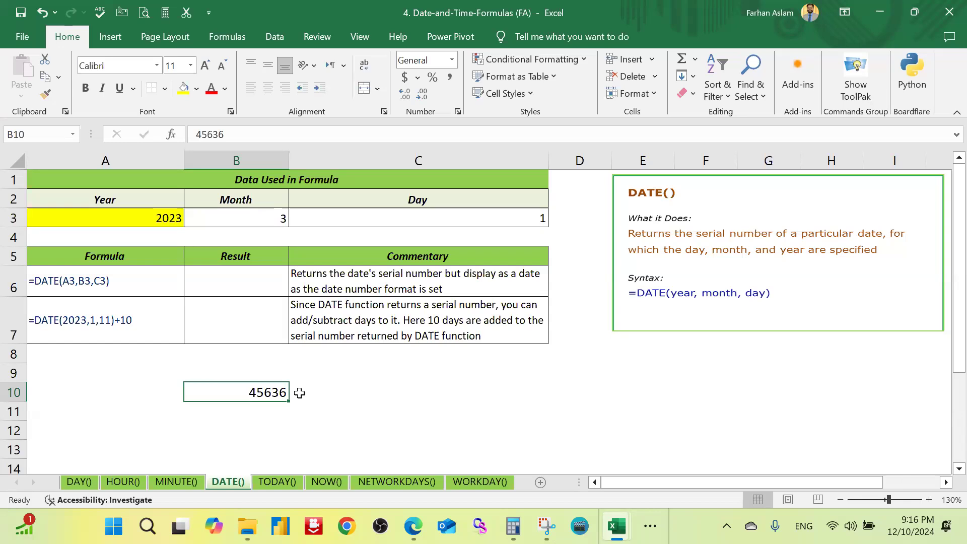
Step: Format B10 as a Date using the "March 14, 2012" type
right_click(265, 394)
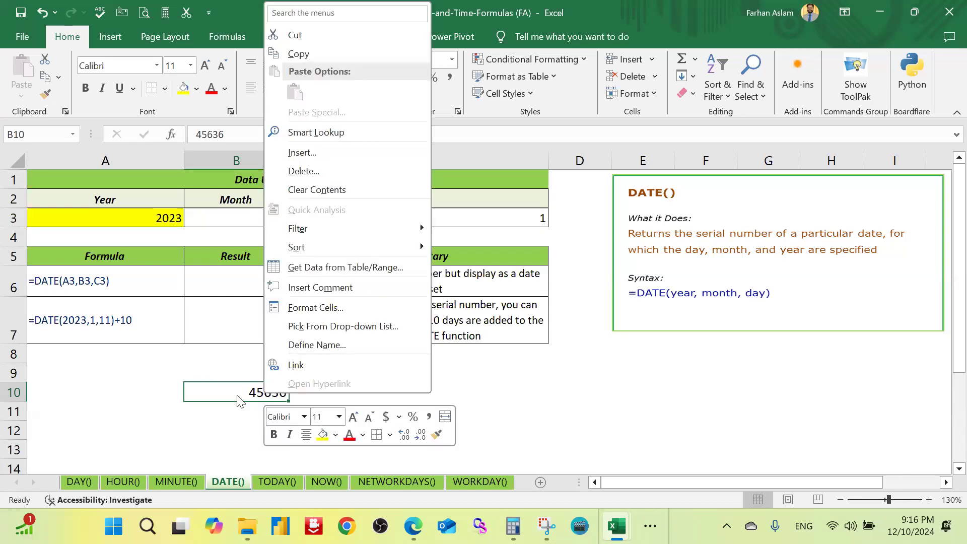
click(554, 419)
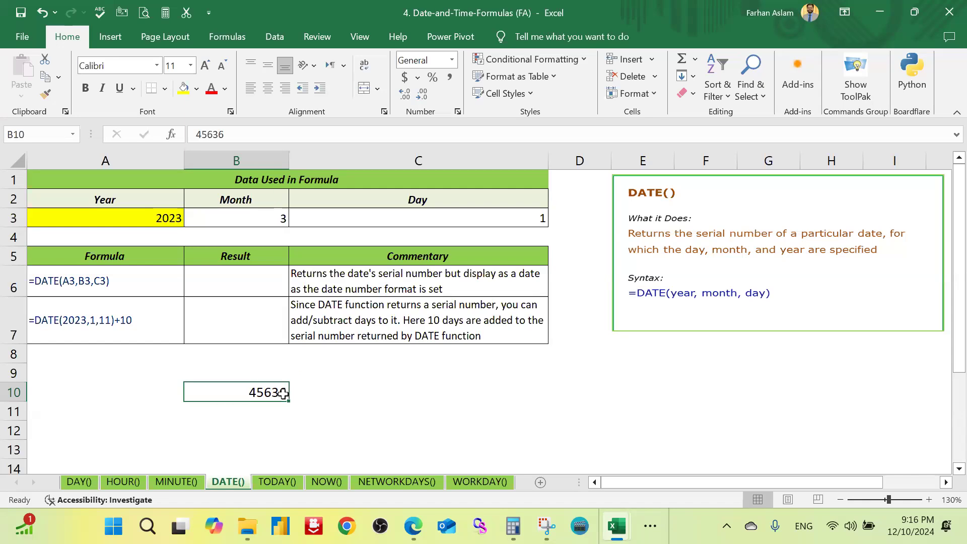
right_click(282, 395)
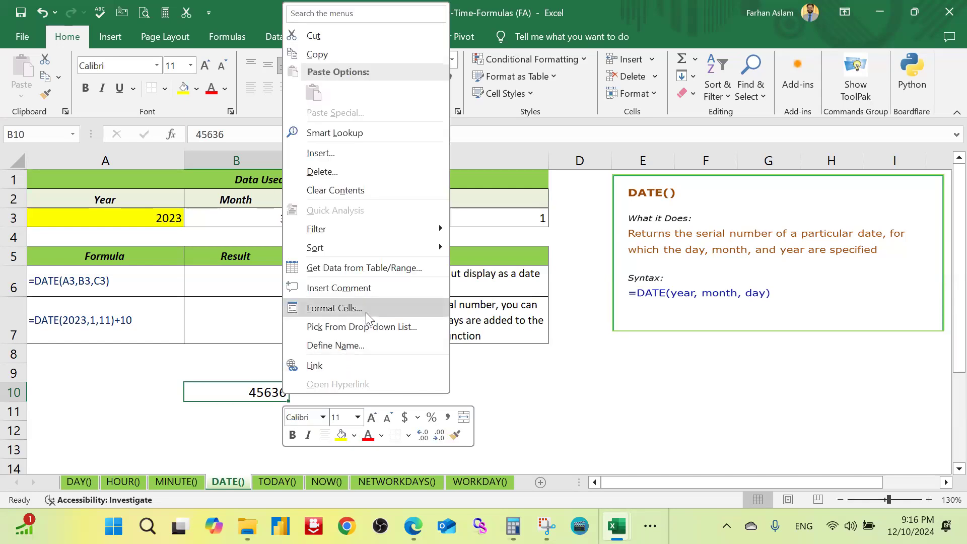
click(366, 310)
drag(334, 118, 575, 119)
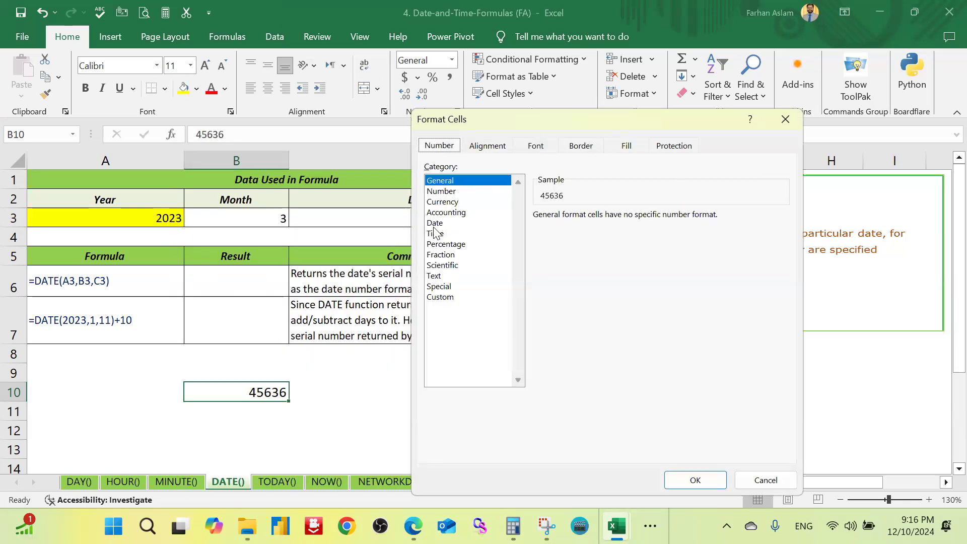
click(436, 223)
click(574, 250)
click(567, 292)
scroll(574, 272, down, 2)
click(571, 281)
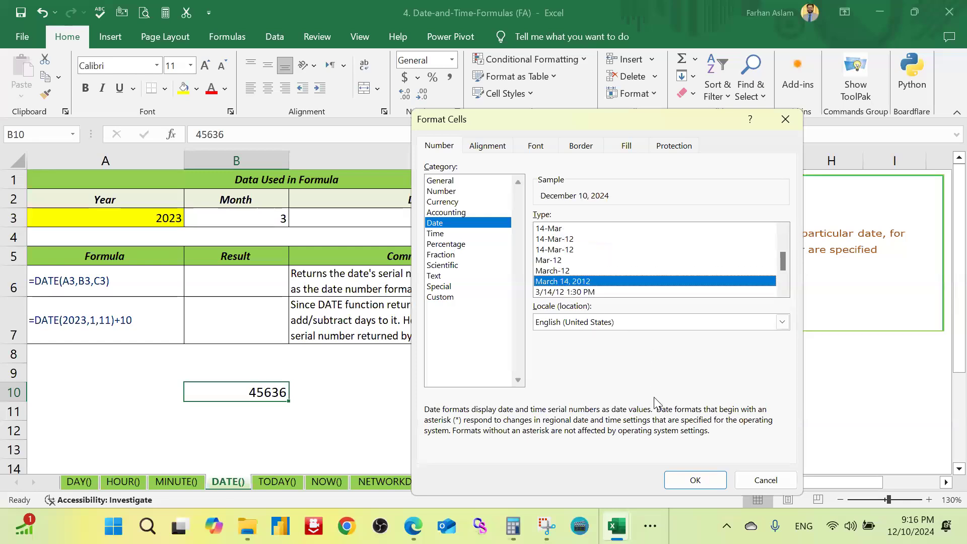
click(706, 481)
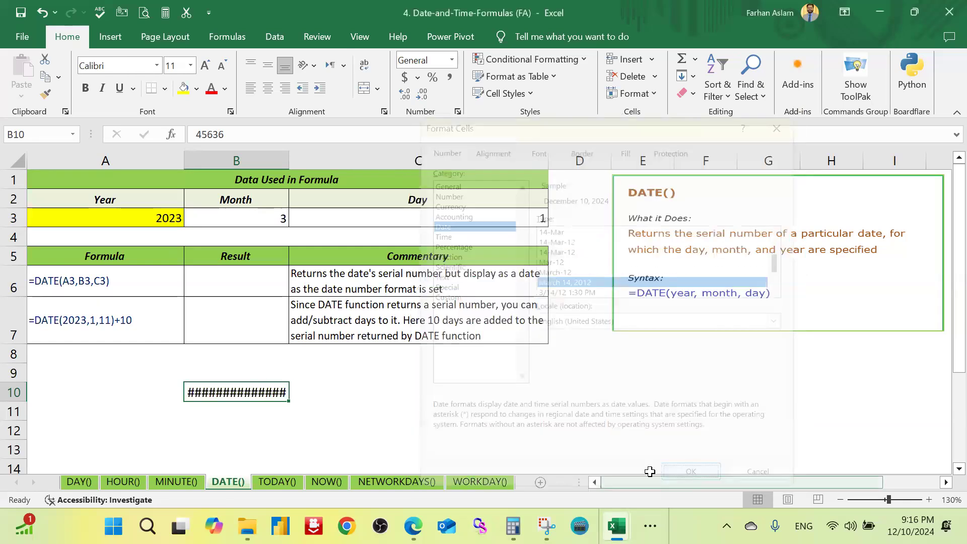
Step: Auto-fit column B to the long date and clear the sample date from B10
double_click(290, 162)
click(380, 380)
click(257, 398)
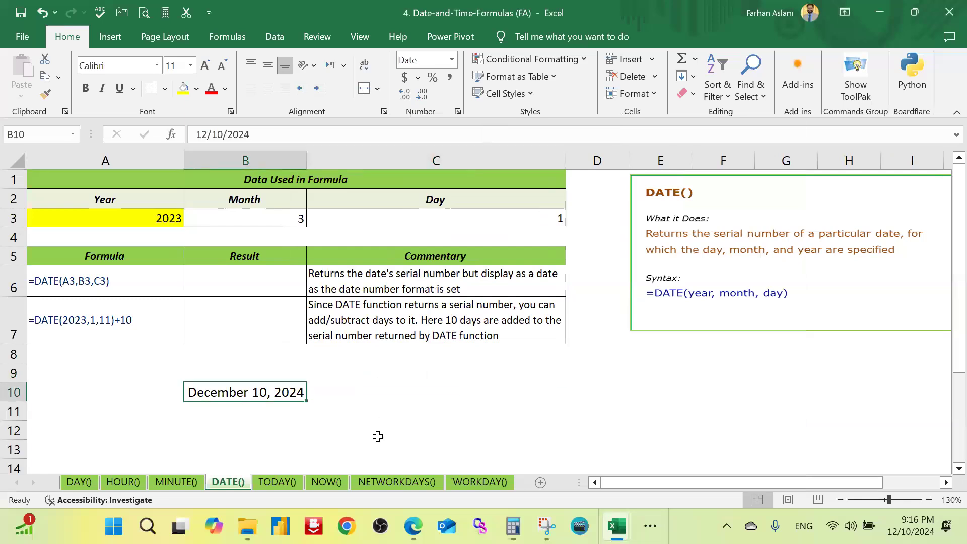
click(357, 411)
click(280, 376)
drag(307, 391, 307, 398)
click(367, 389)
Step: Open the MINUTE() sheet and highlight cell A5 with a yellow fill
click(176, 481)
scroll(96, 403, down, 1)
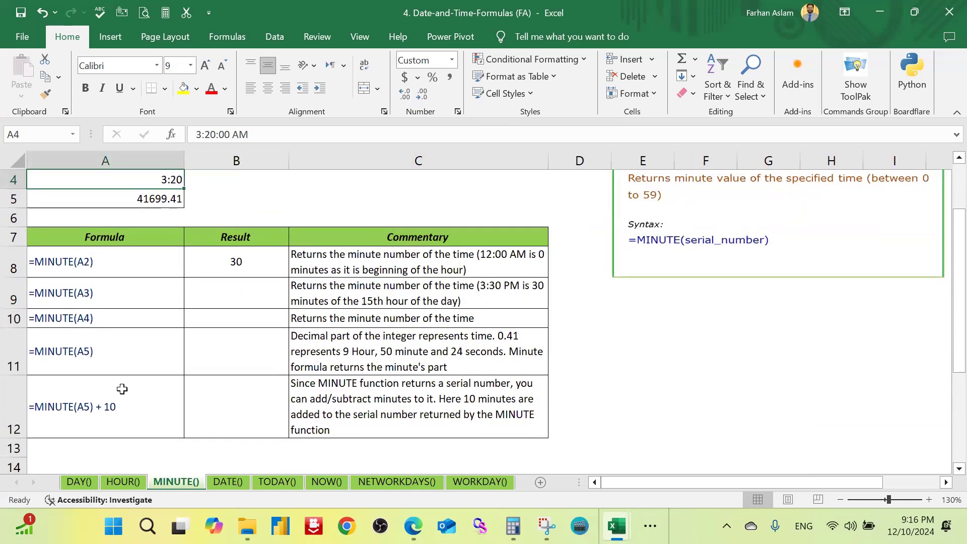
scroll(119, 388, up, 1)
click(160, 254)
click(183, 88)
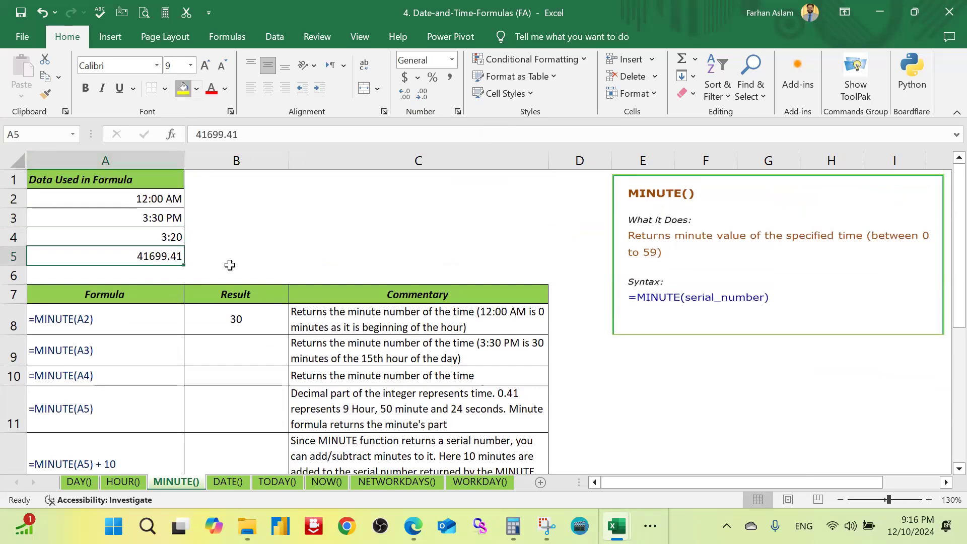
Step: Format cell A5 as a Time using the "1:30:55 PM" type
right_click(172, 255)
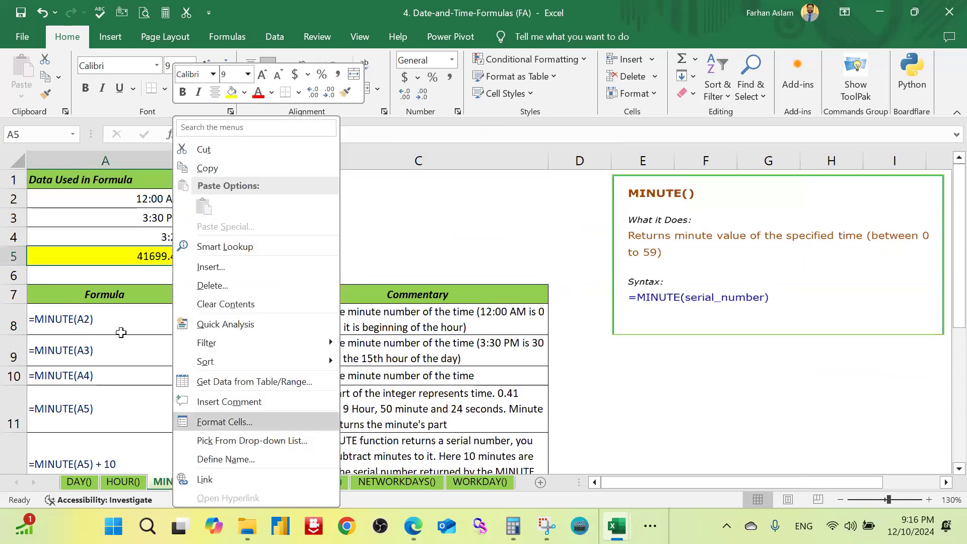
key(Escape)
key(ctrl+1)
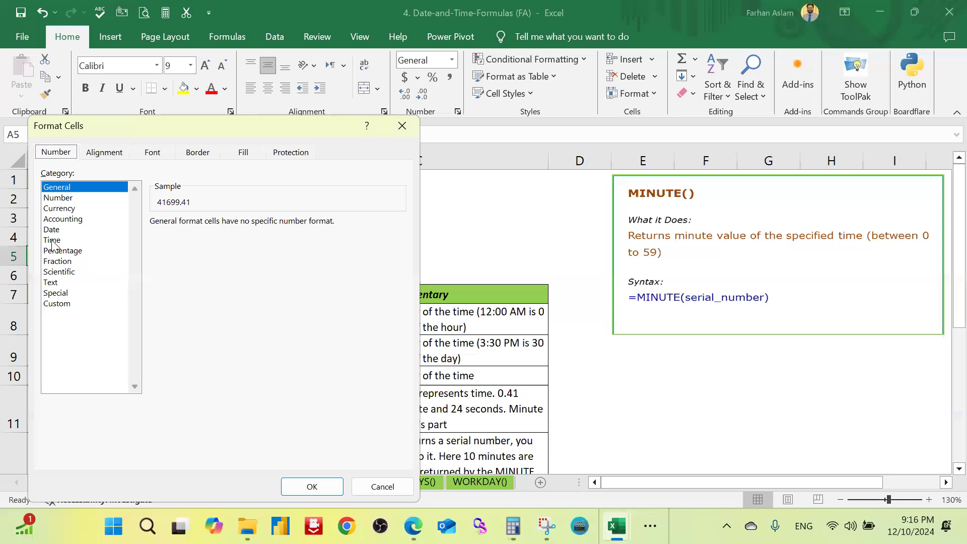
click(52, 240)
click(191, 279)
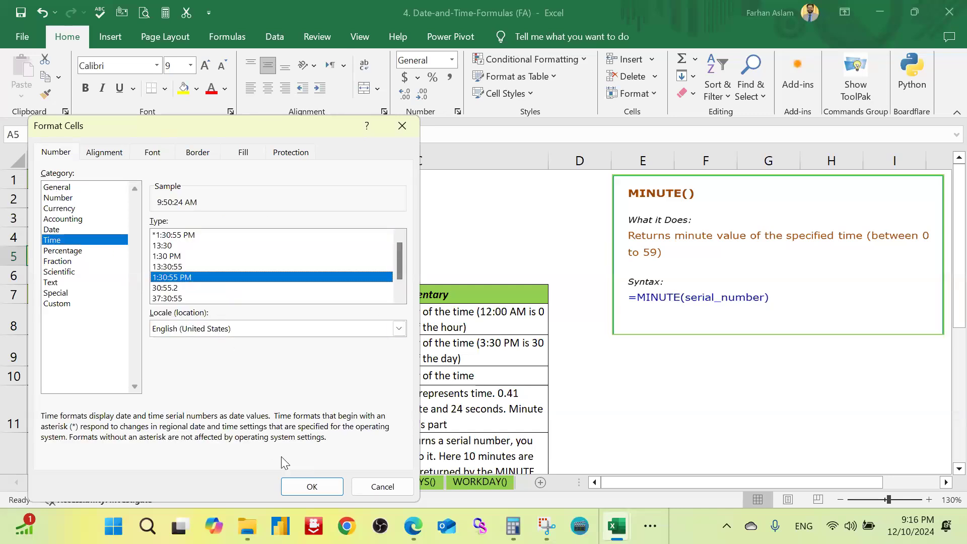
key(Return)
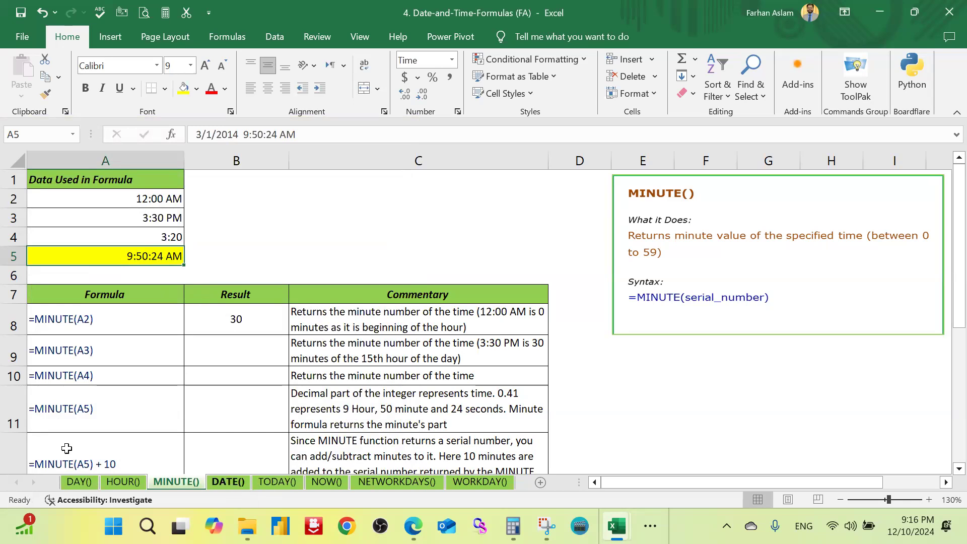
Step: Return to the DATE() sheet and start a DATE formula in result cell B6
click(233, 483)
click(226, 409)
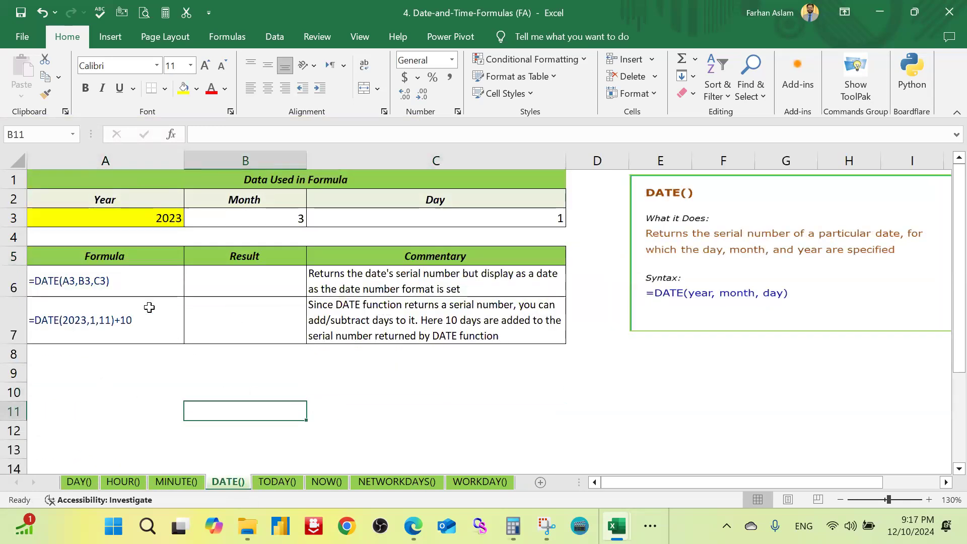
click(223, 283)
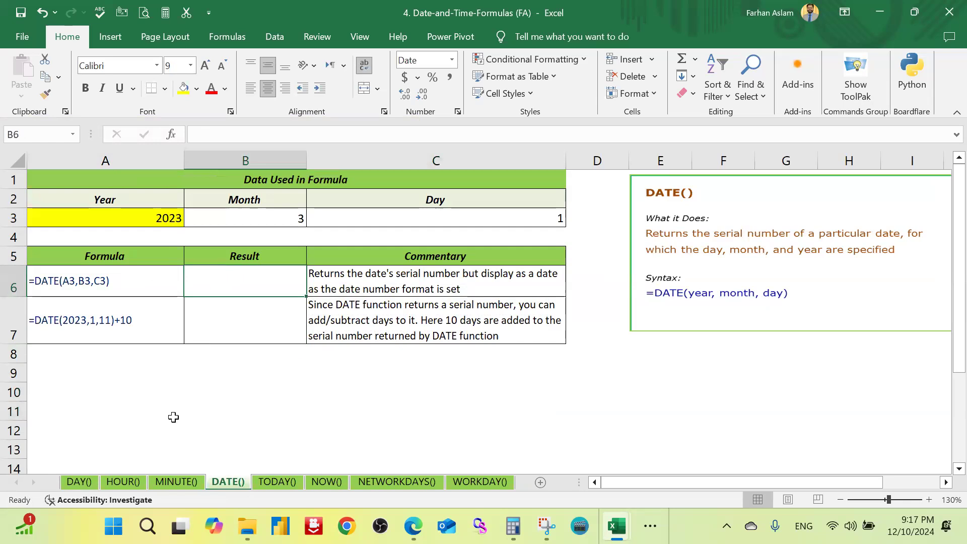
text(=date)
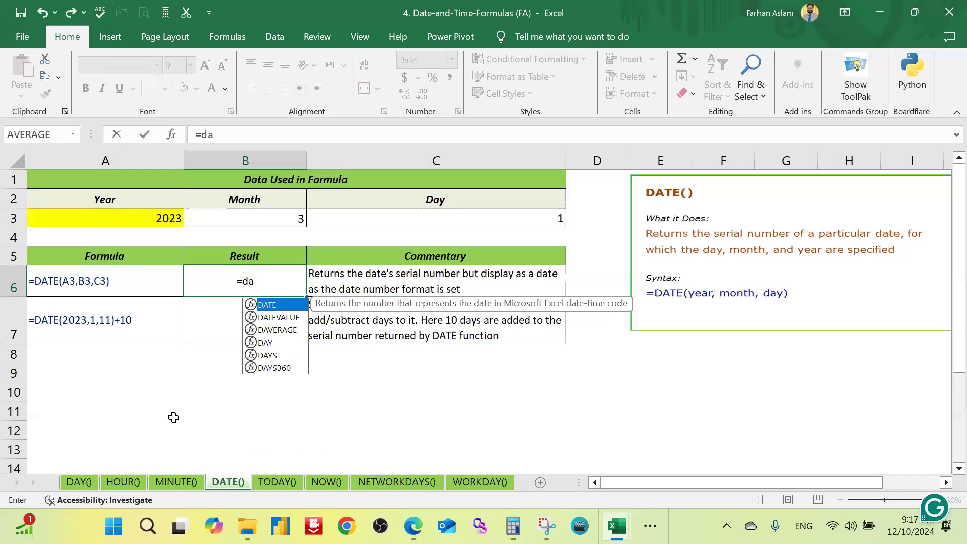
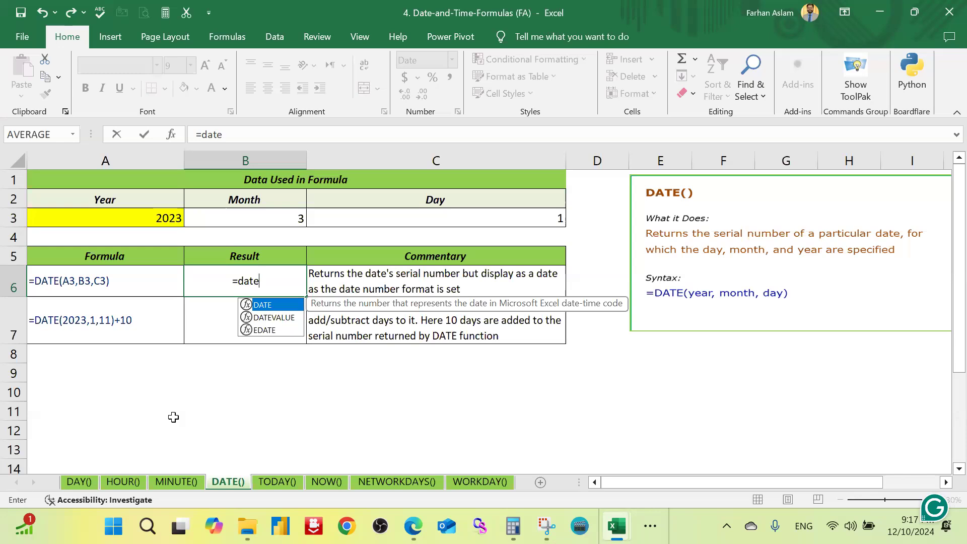
Step: Complete the formula =DATE(A3,B3,C3) in cell B6, taking the year, month and day from row 3
key(Tab)
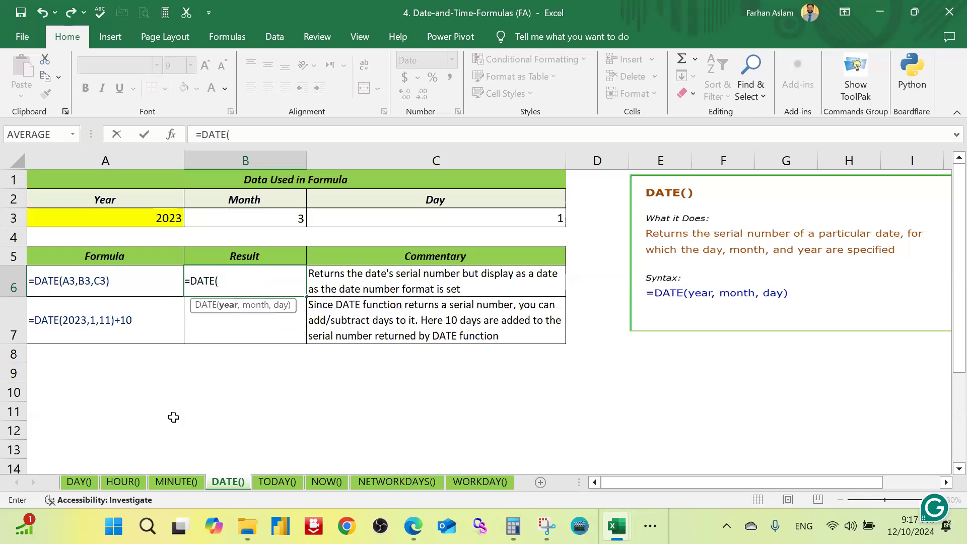
click(169, 218)
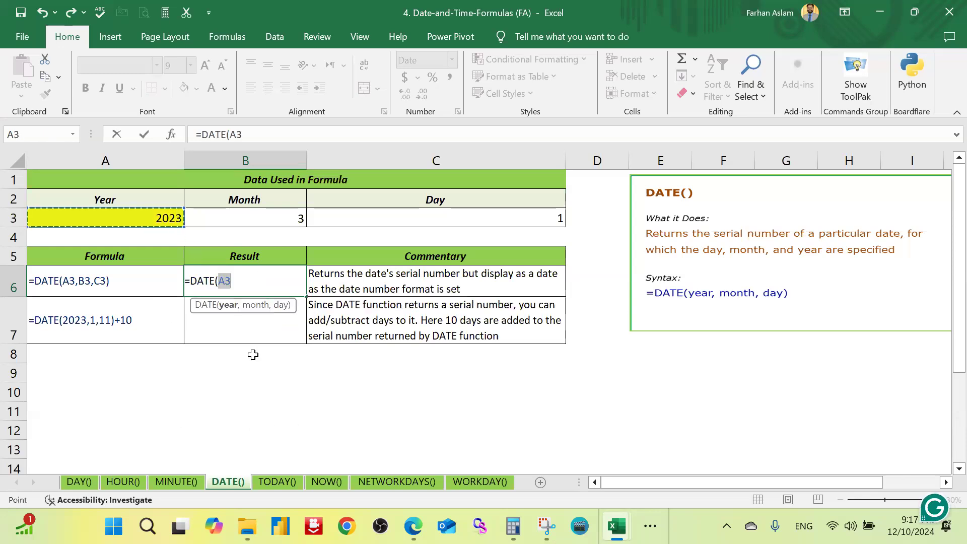
text(,)
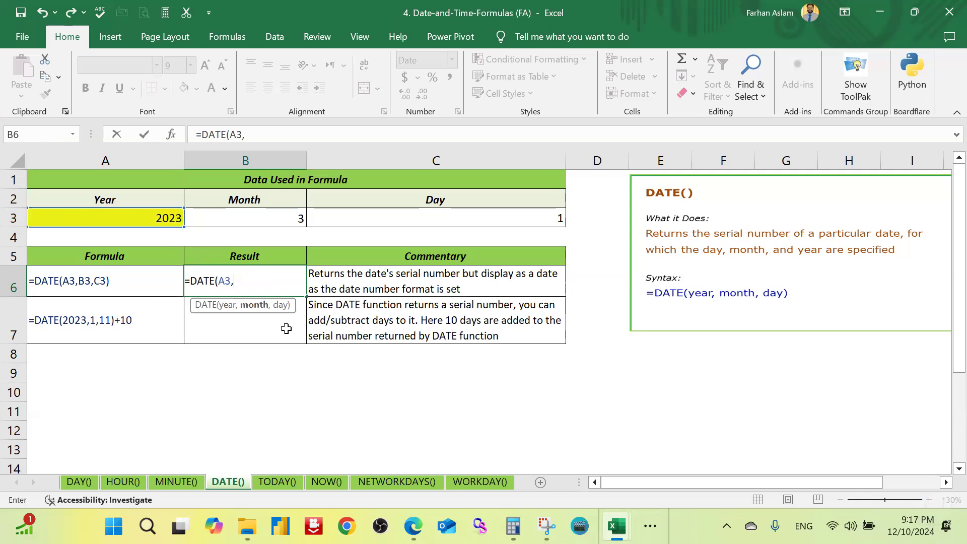
click(269, 216)
text(,)
click(493, 215)
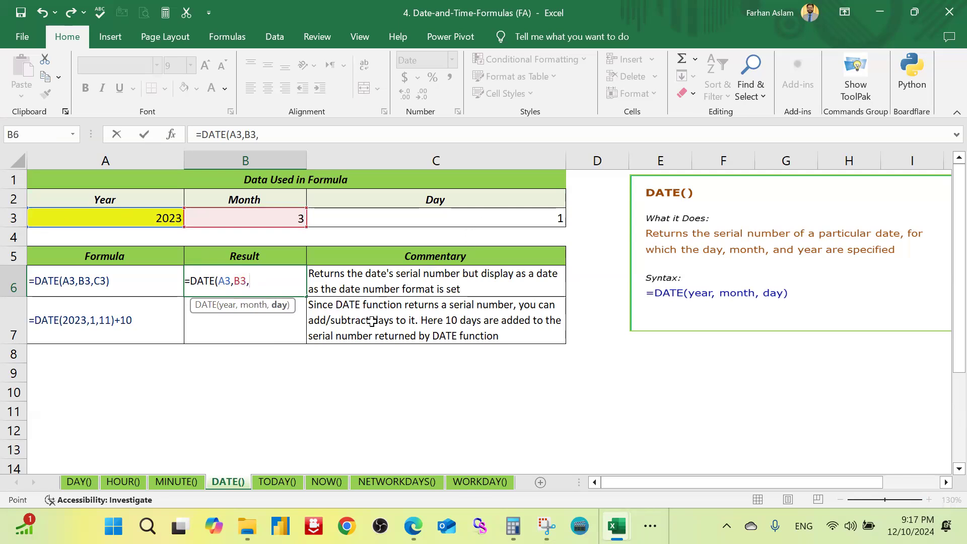
text())
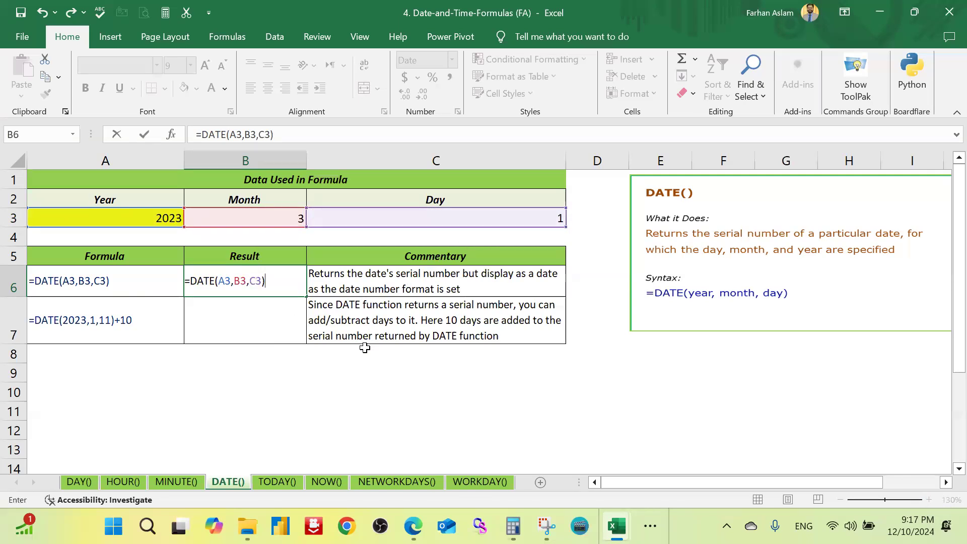
key(Return)
key(Up)
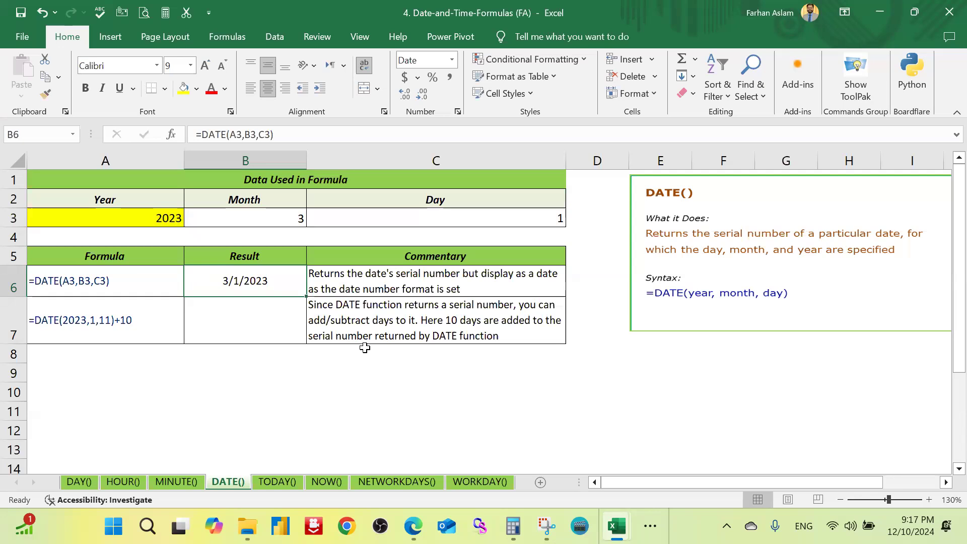
Step: Enter =DATE(A3,B3,C3)+20 in cell B7 to add 20 days to the date built from row 3
key(Down)
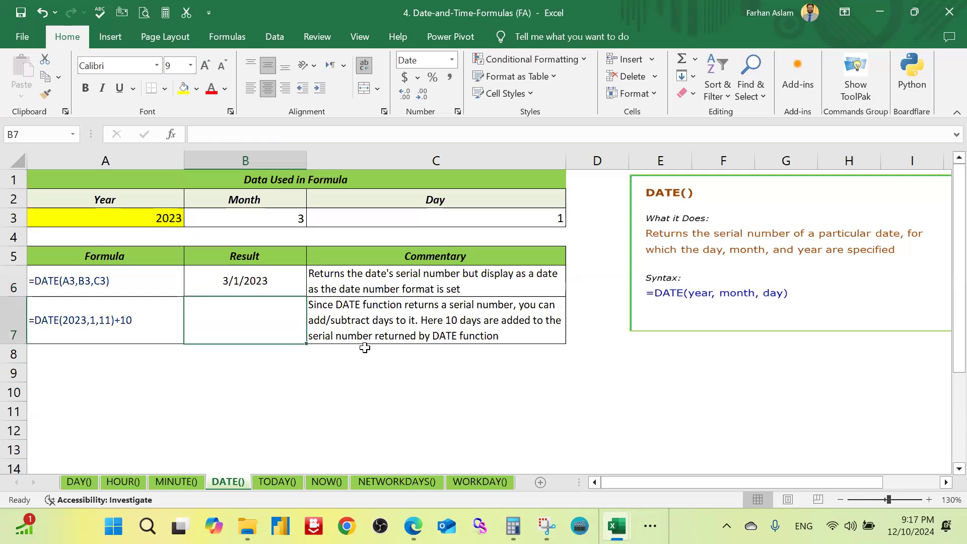
text(=date)
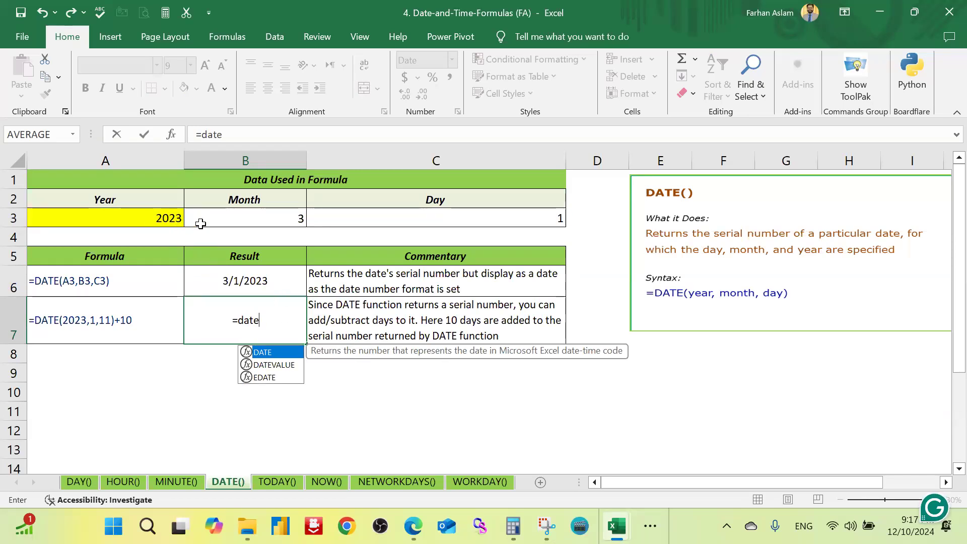
key(Tab)
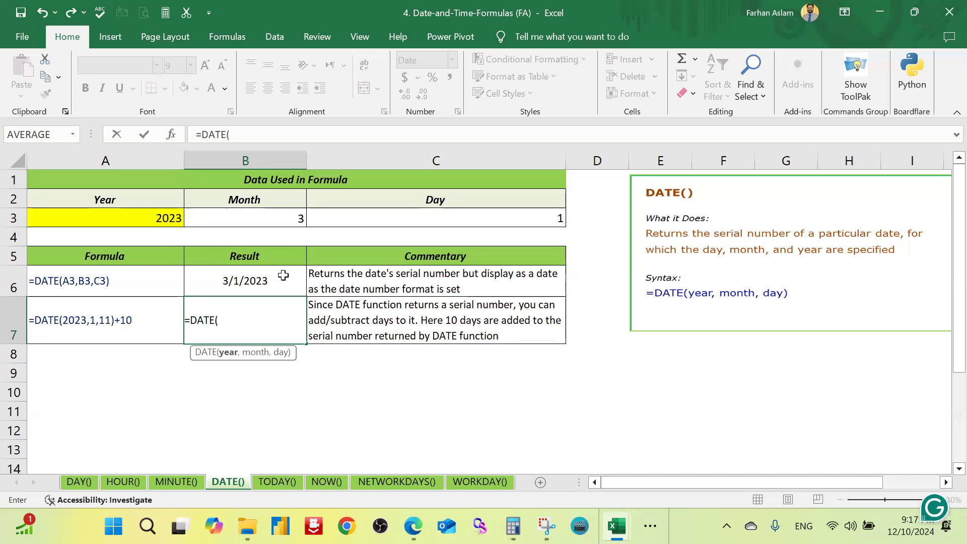
click(157, 216)
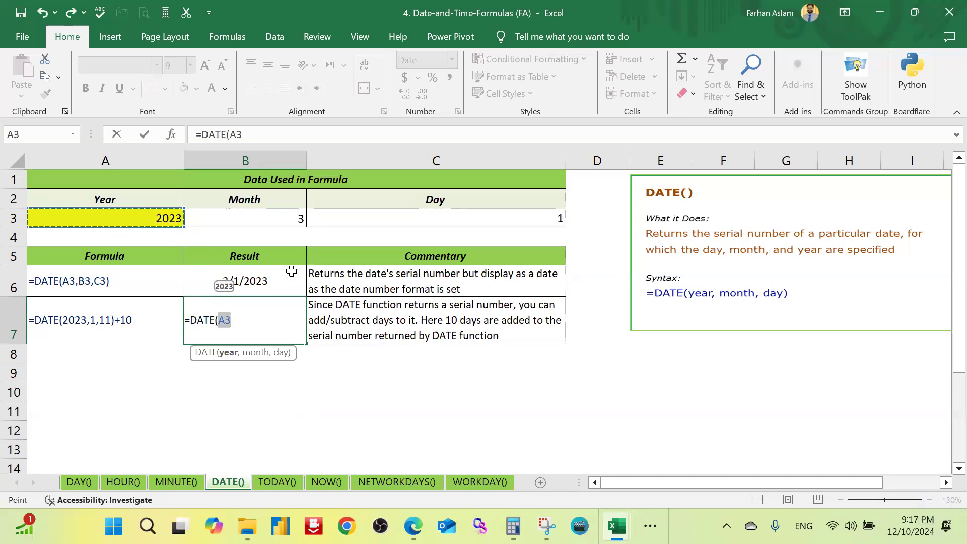
text(,)
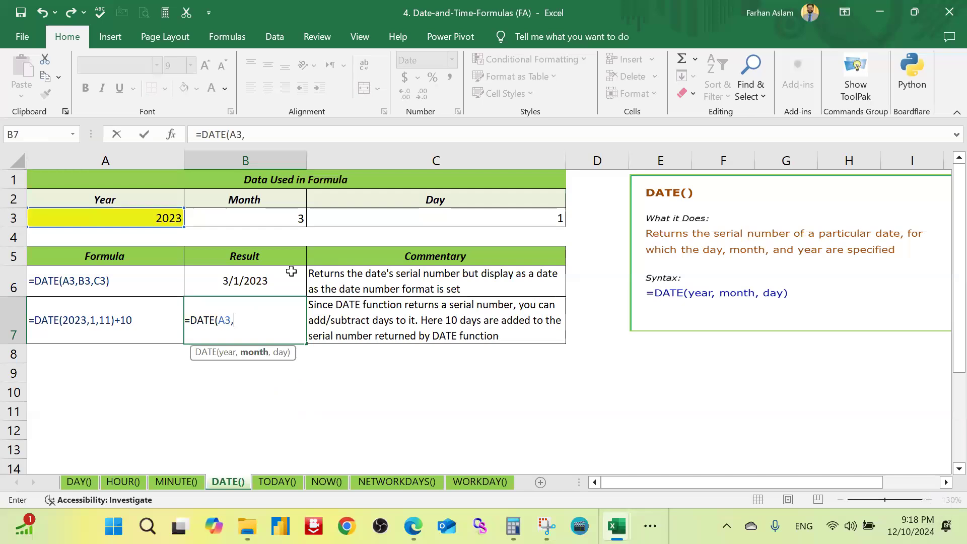
click(283, 220)
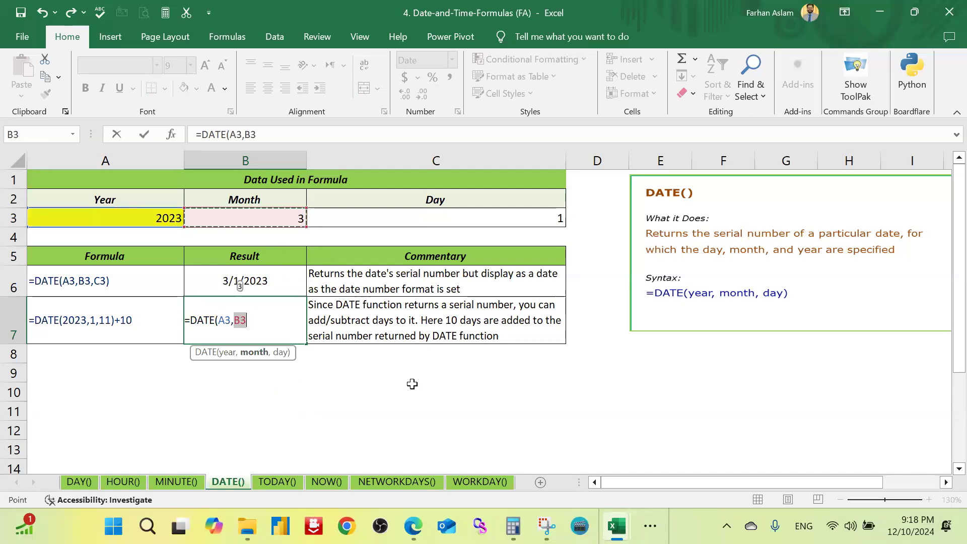
text(,)
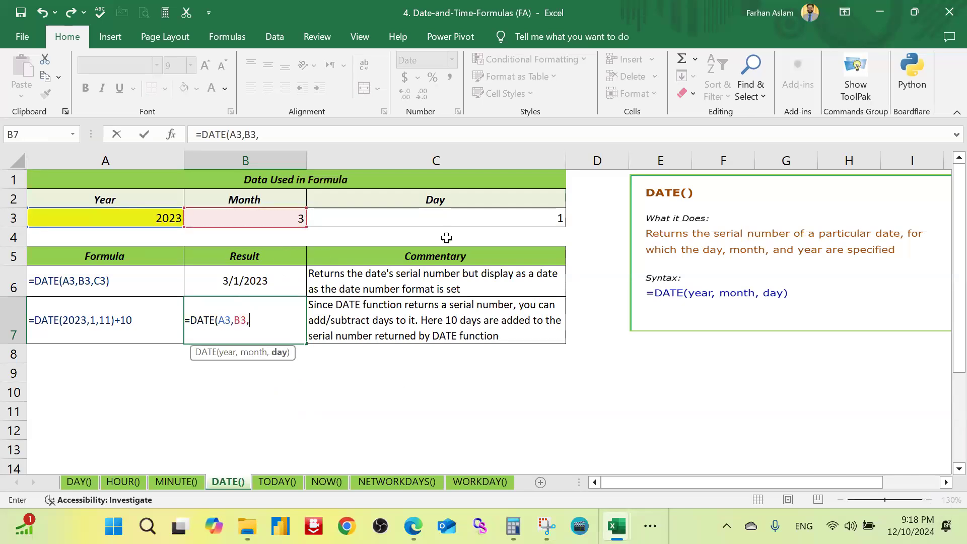
click(461, 221)
text())
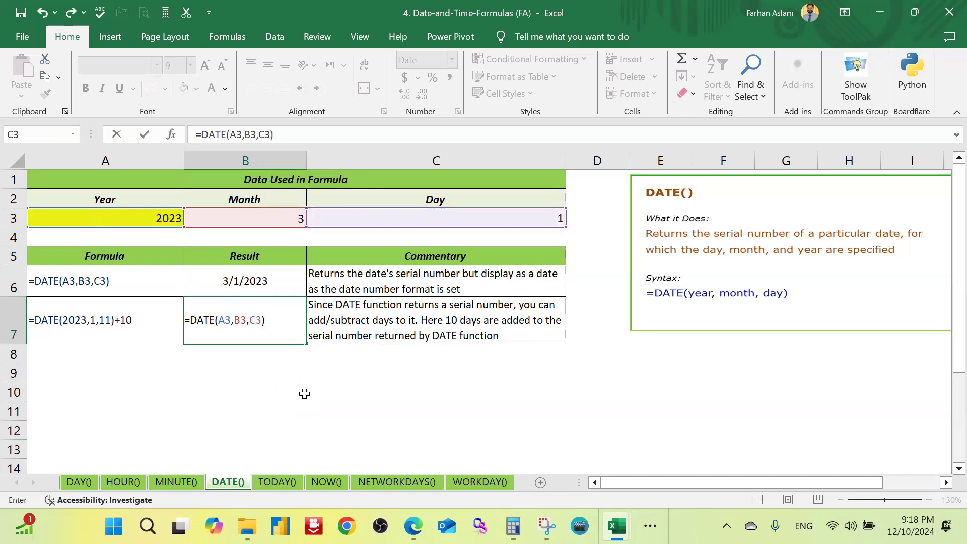
text(+20)
key(Return)
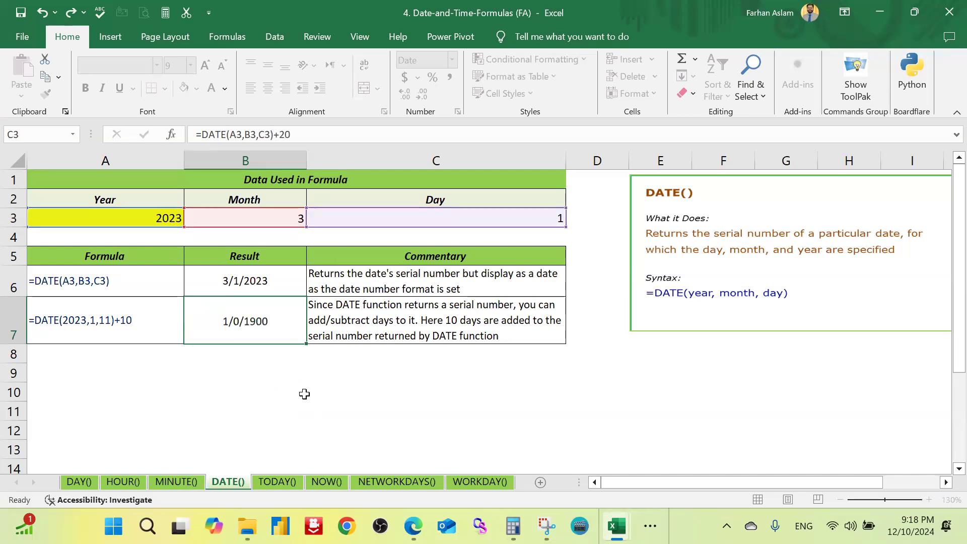
Step: Compare the formulas and resulting dates in cells B6 and B7
key(Up)
key(Up)
key(Down)
key(Up)
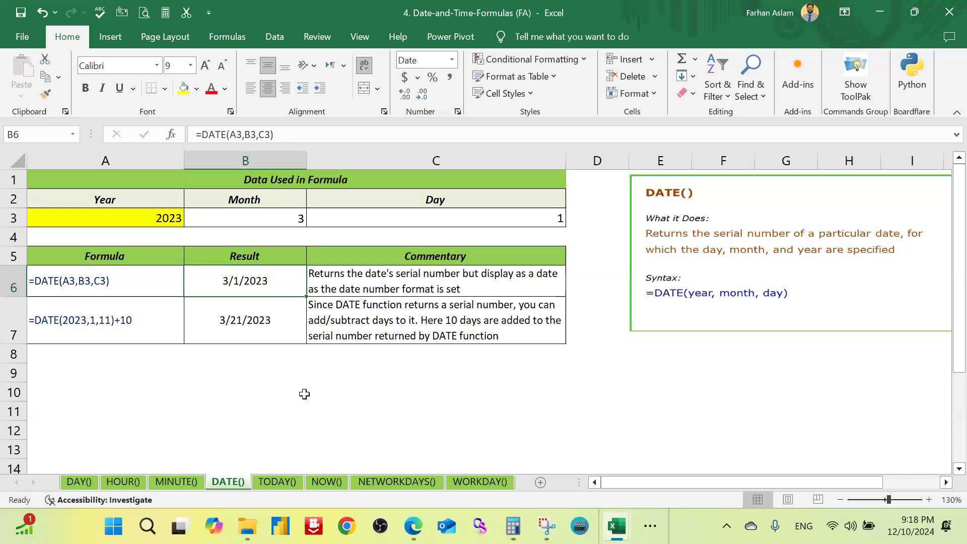
key(Down)
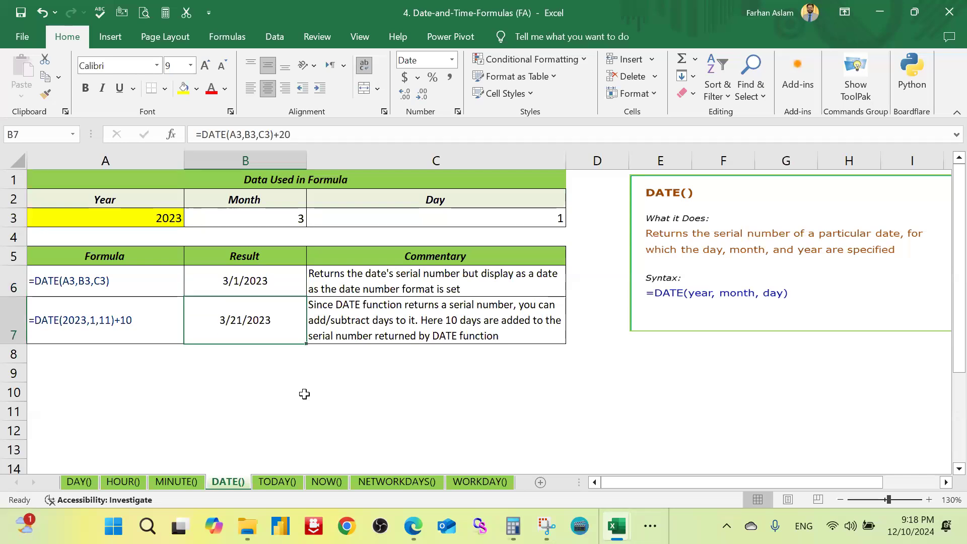
key(Up)
key(Down)
Step: Enter =TODAY() in cell B5 of the TODAY() sheet to return the current date
click(277, 481)
click(210, 419)
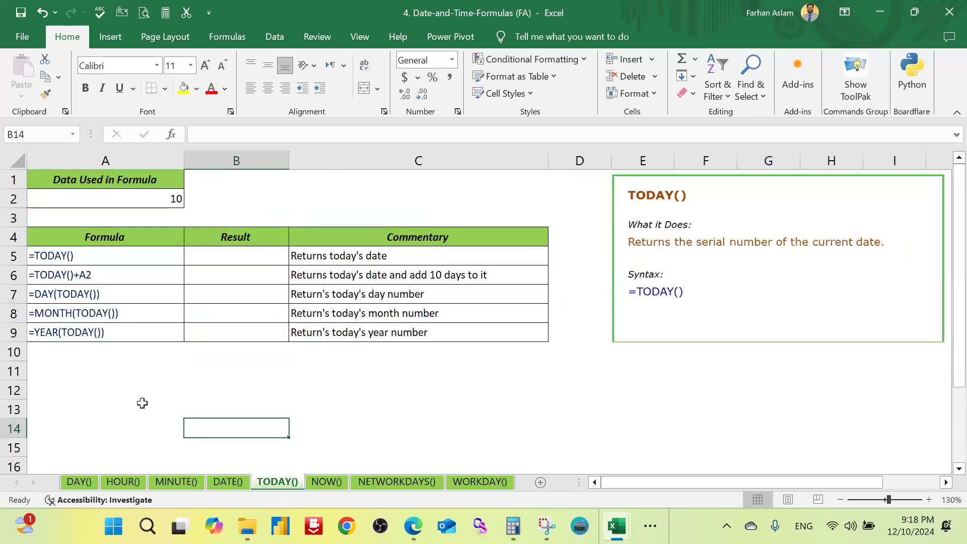
click(216, 255)
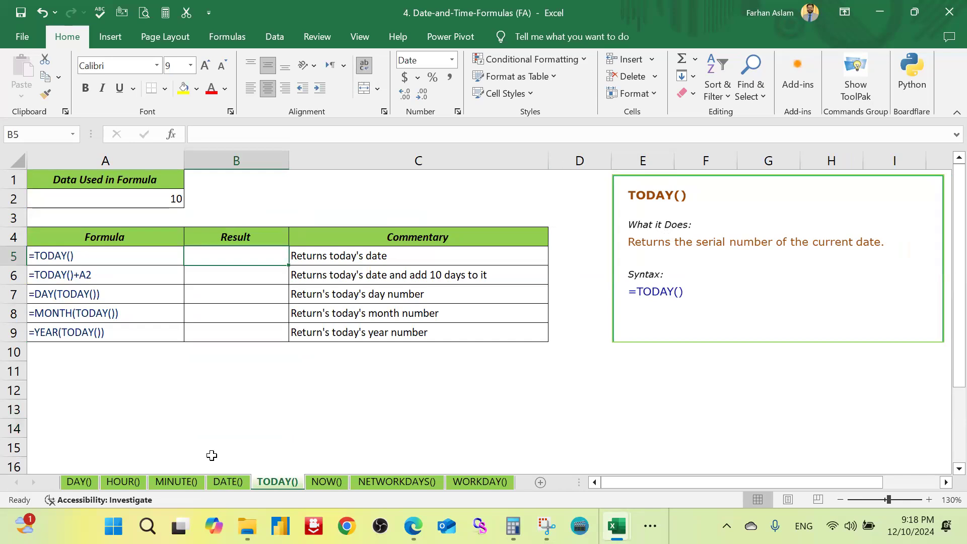
text(=today)
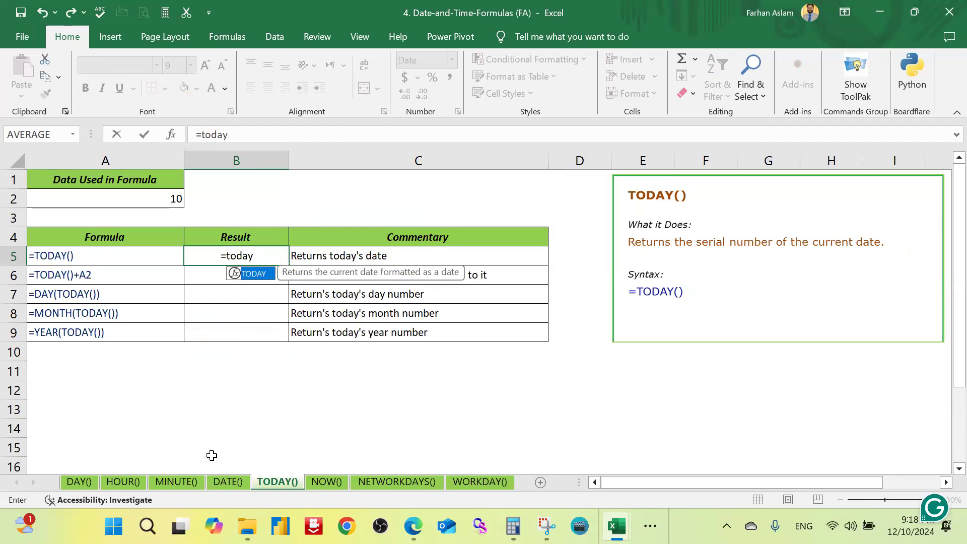
key(Tab)
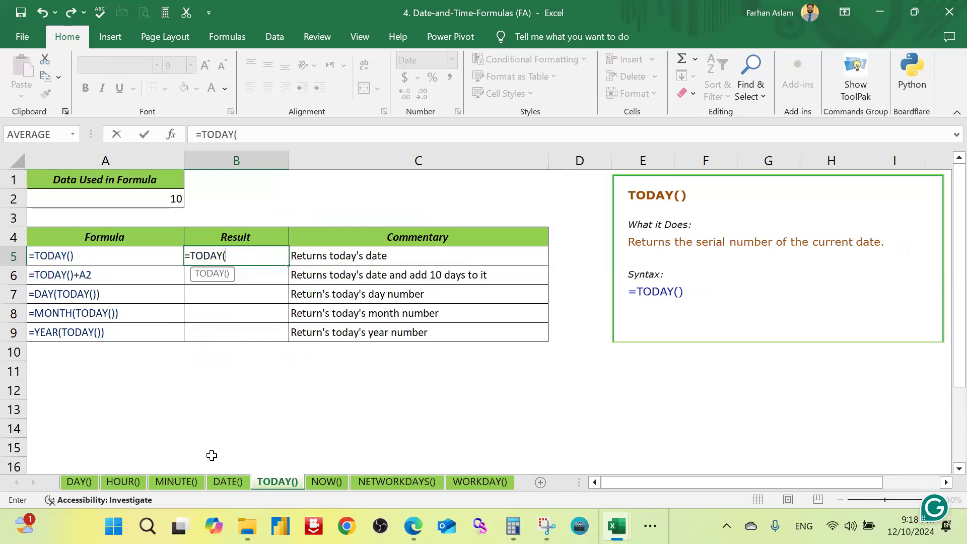
text())
key(Return)
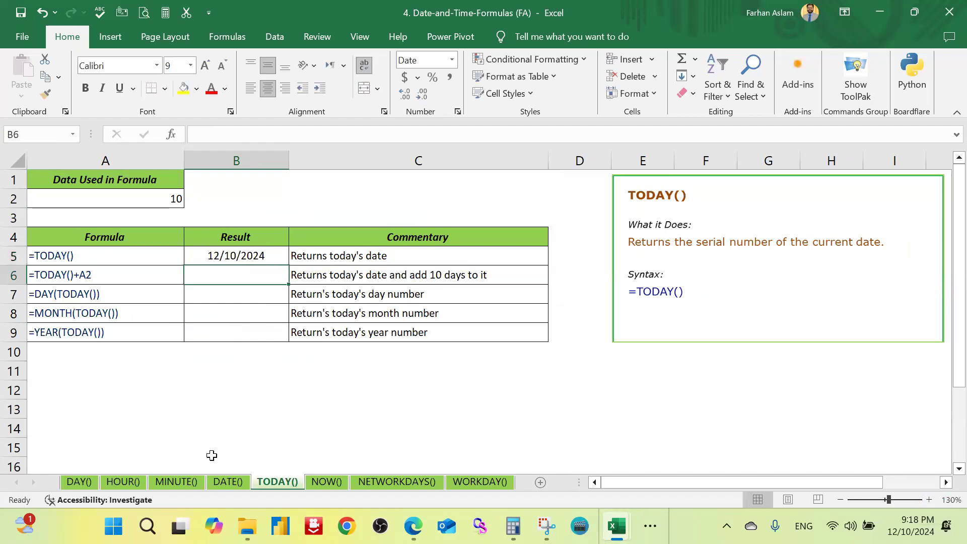
key(Up)
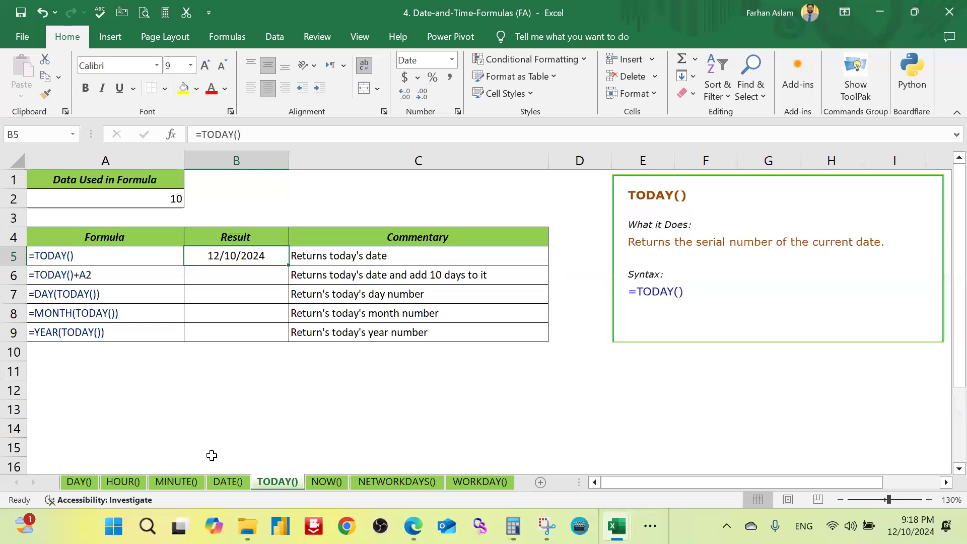
Step: Enter =TODAY()+10 in cell B6 to return the date ten days from today
key(Down)
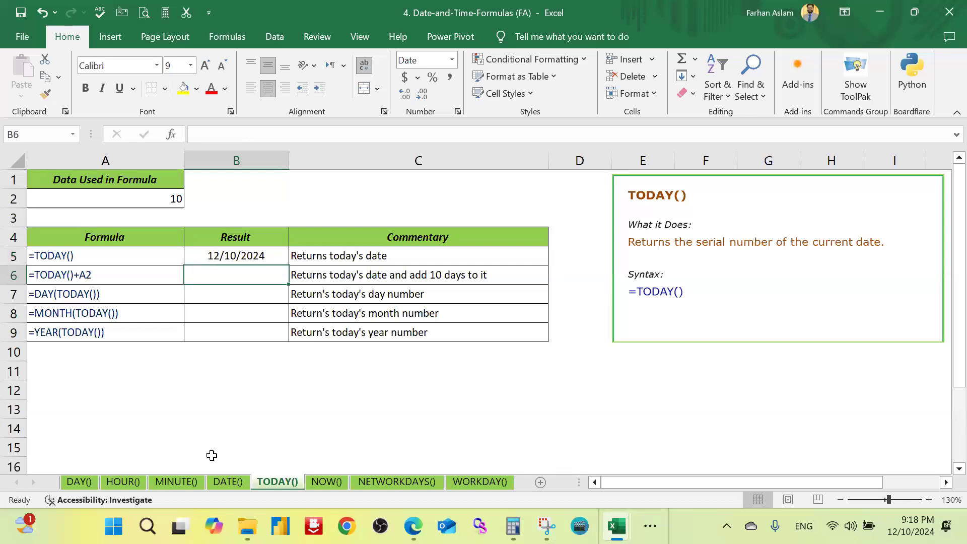
text(=)
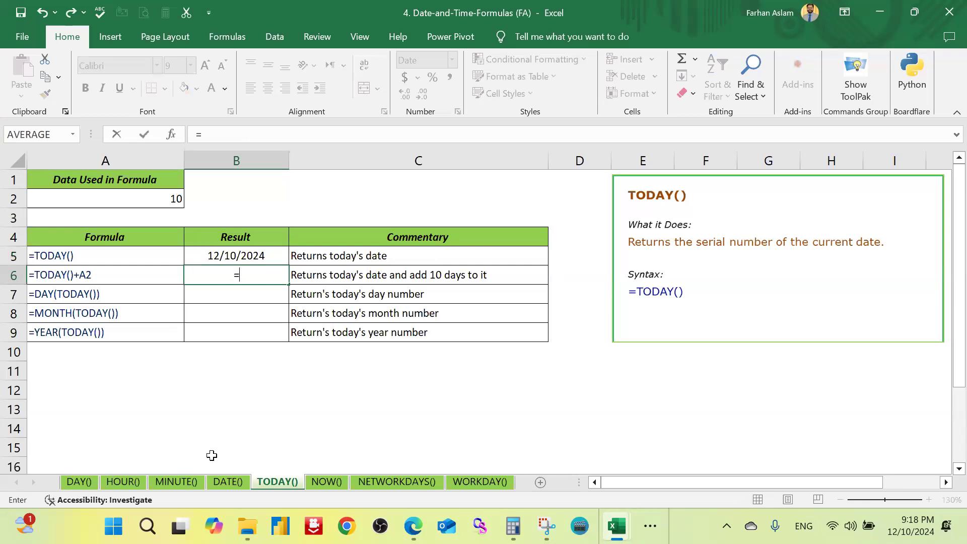
text(today)
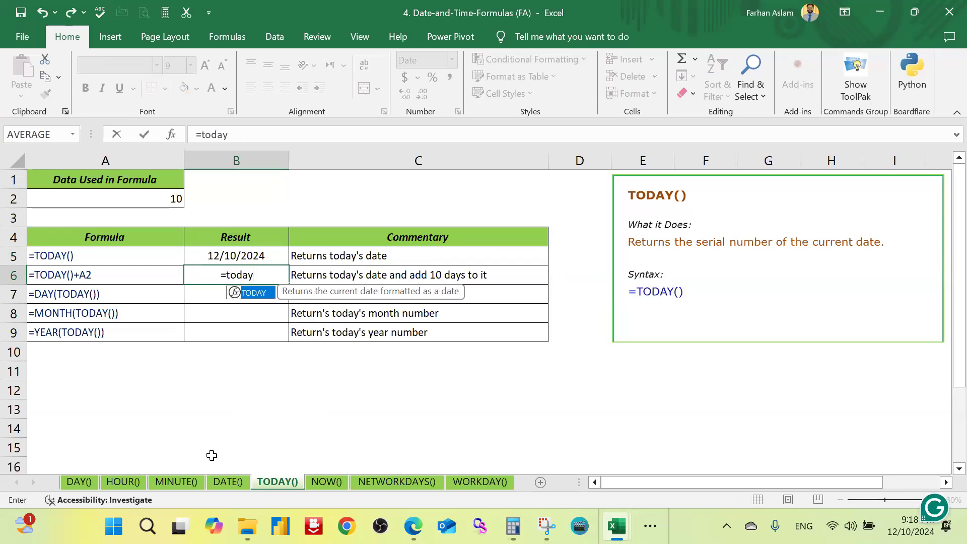
key(Tab)
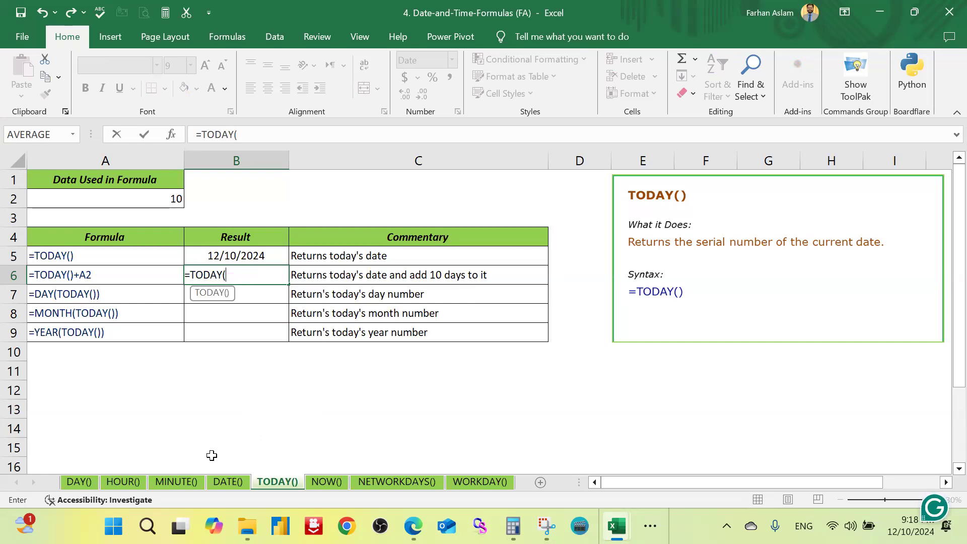
text()+)
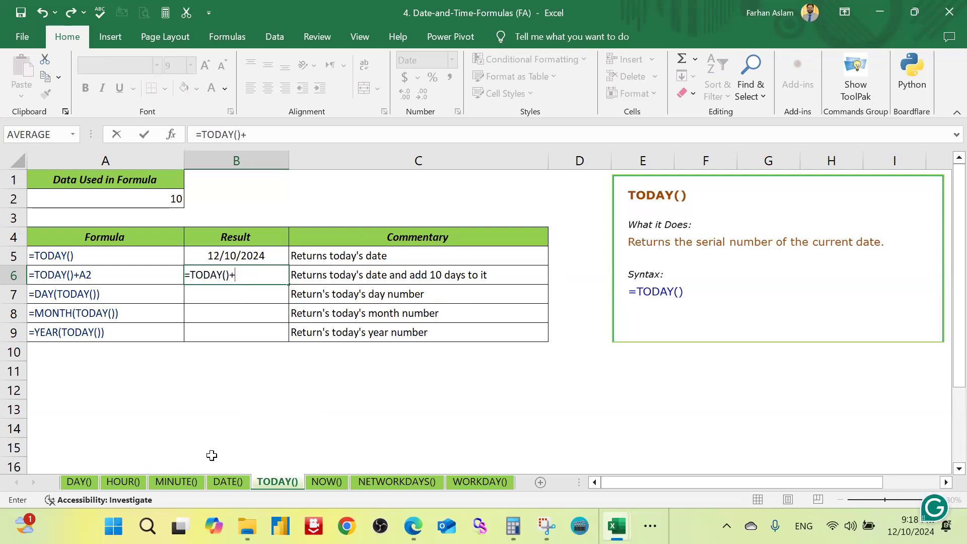
text(10)
key(ctrl+Return)
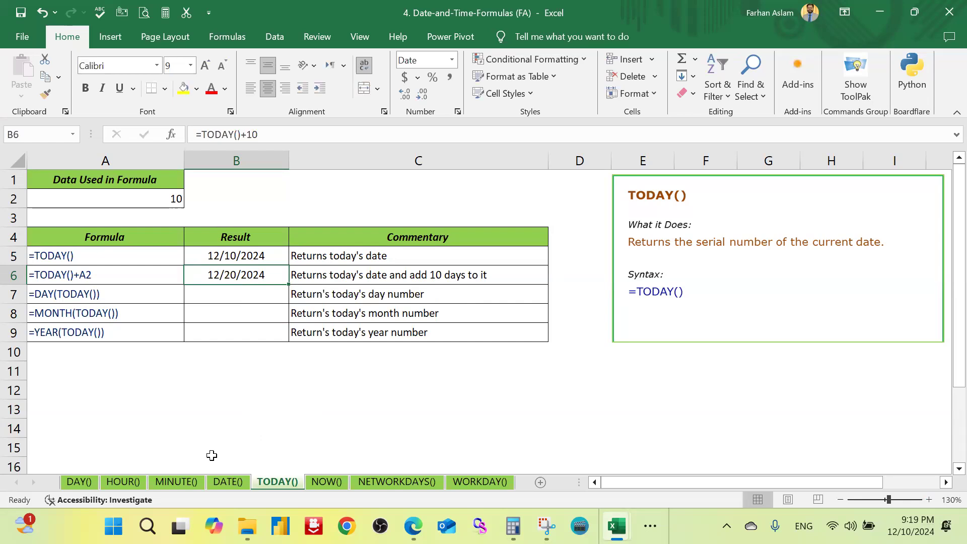
Step: Enter =DAY(TODAY()) in cell B7 to return today's day number
key(Down)
text(=dat)
key(BackSpace)
text(y(Today)
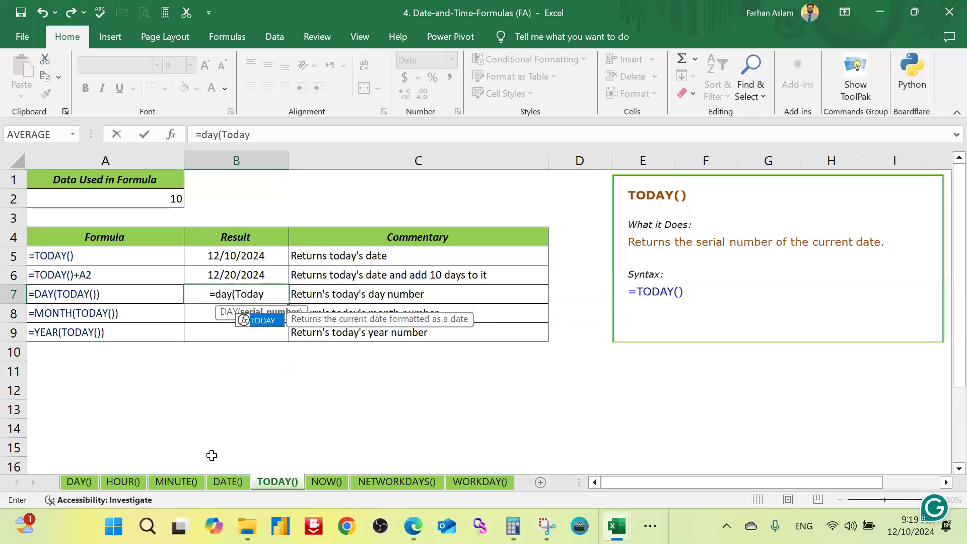
text(()))
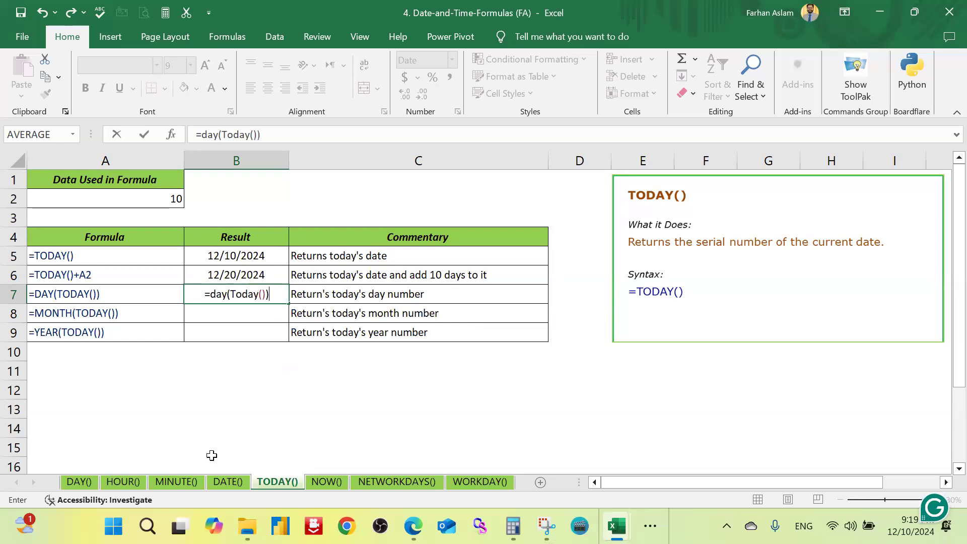
key(ctrl+Return)
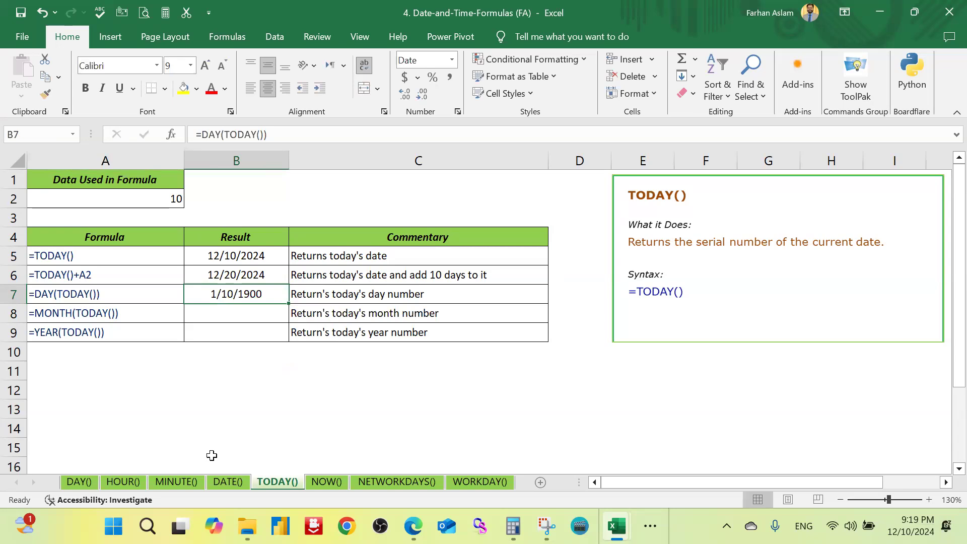
Step: Enter =MONTH(TODAY()) in cell B8 to return today's month number
key(Down)
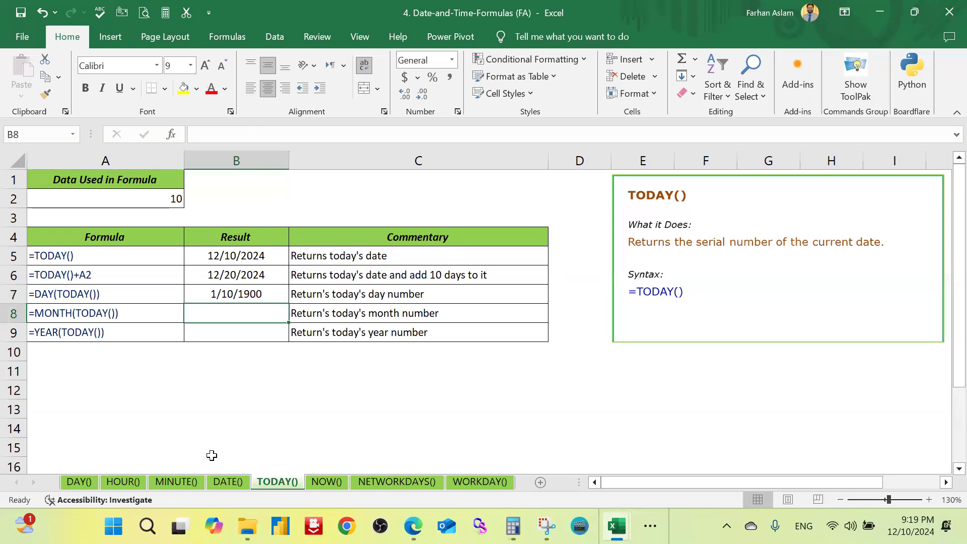
text(=month)
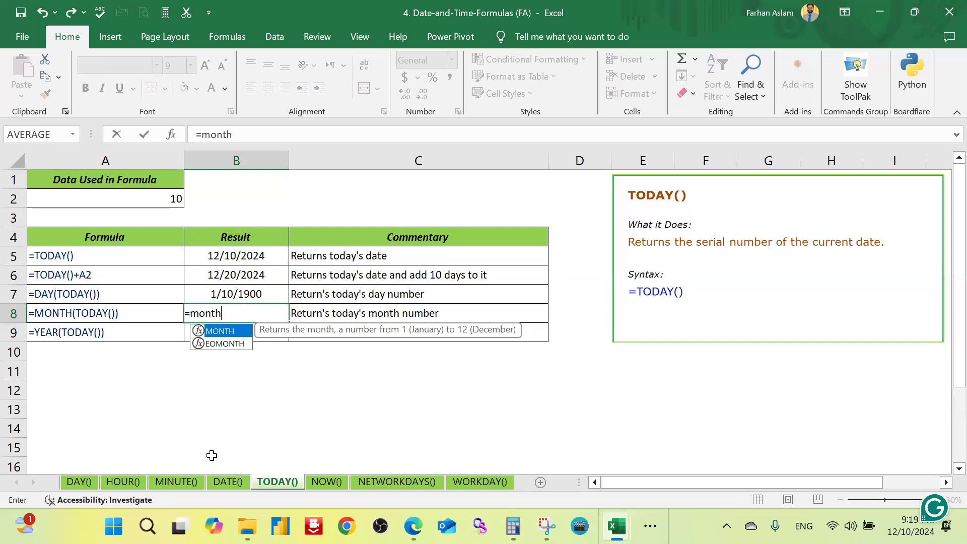
key(Tab)
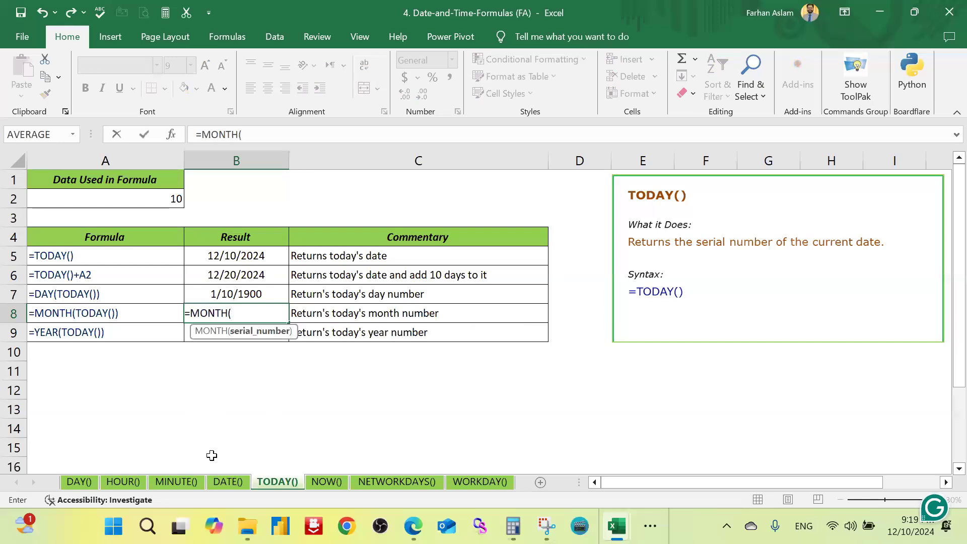
text(Today)
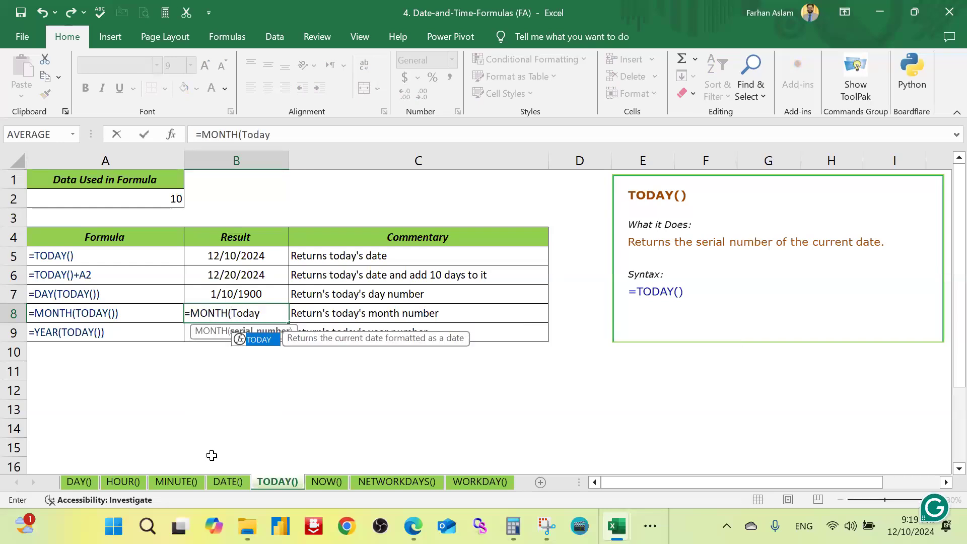
text(()))
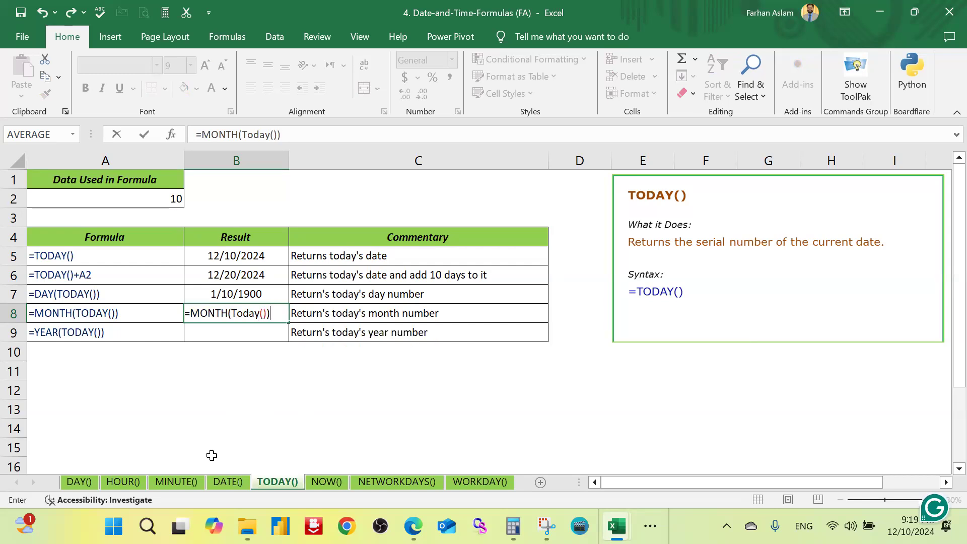
key(Return)
key(Up)
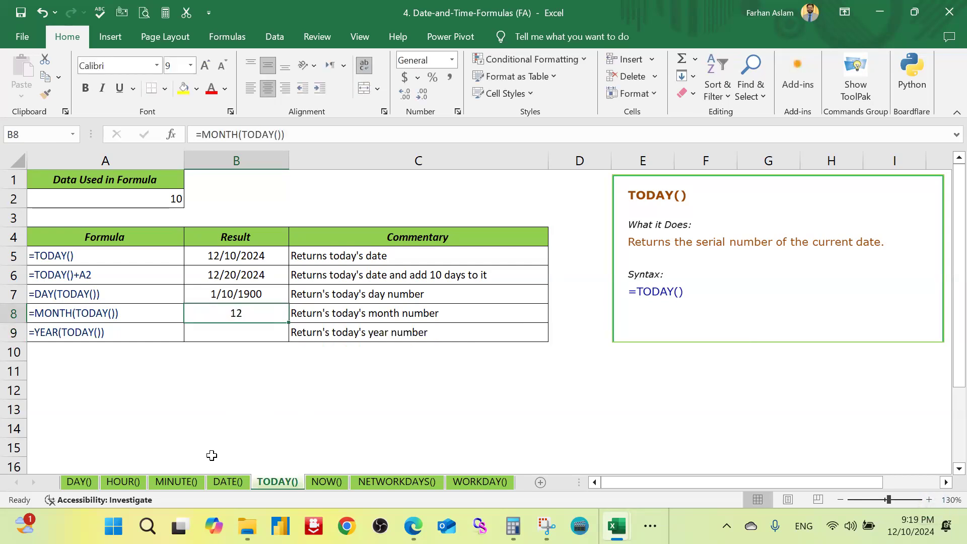
Step: Enter =YEAR(TODAY()) in cell B9 to return today's year number, then reselect the day formula in B7
key(Down)
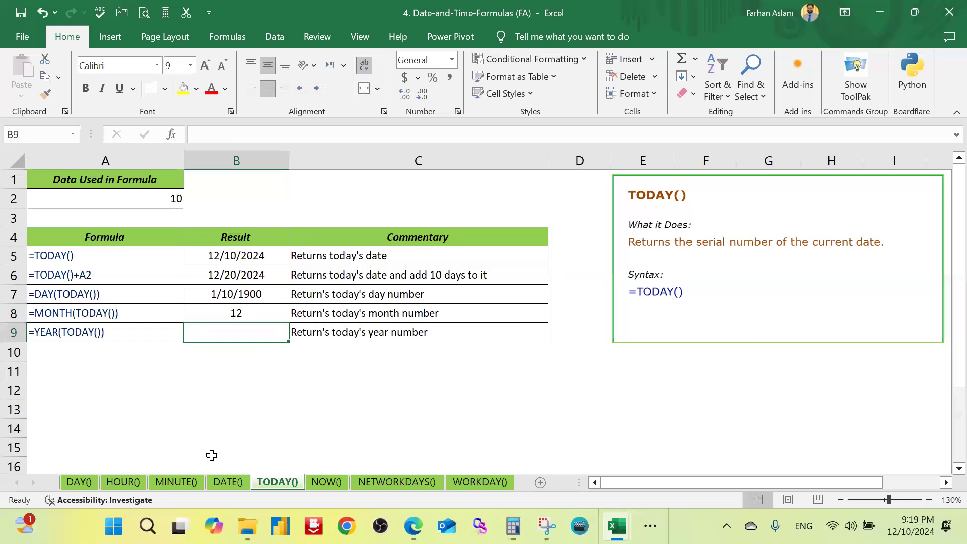
text(=)
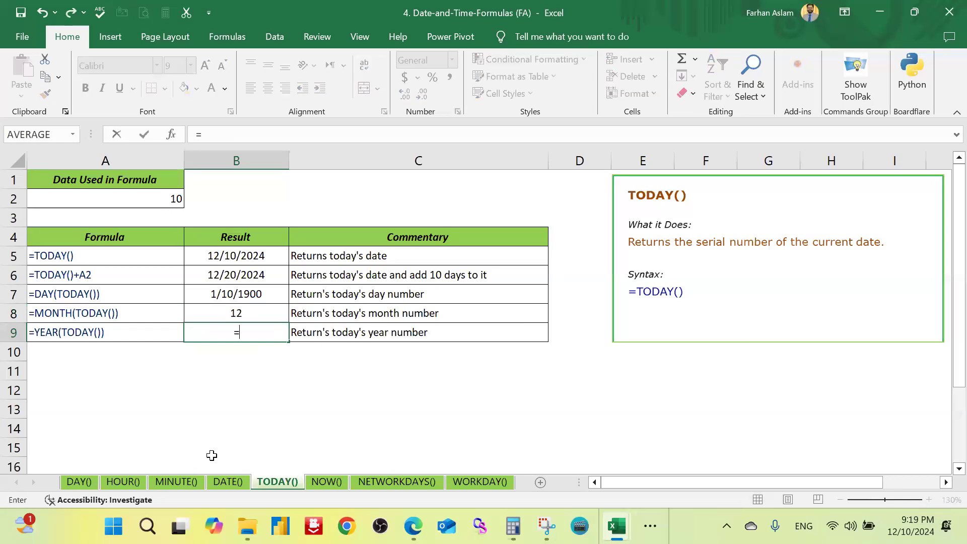
text(Year)
key(Tab)
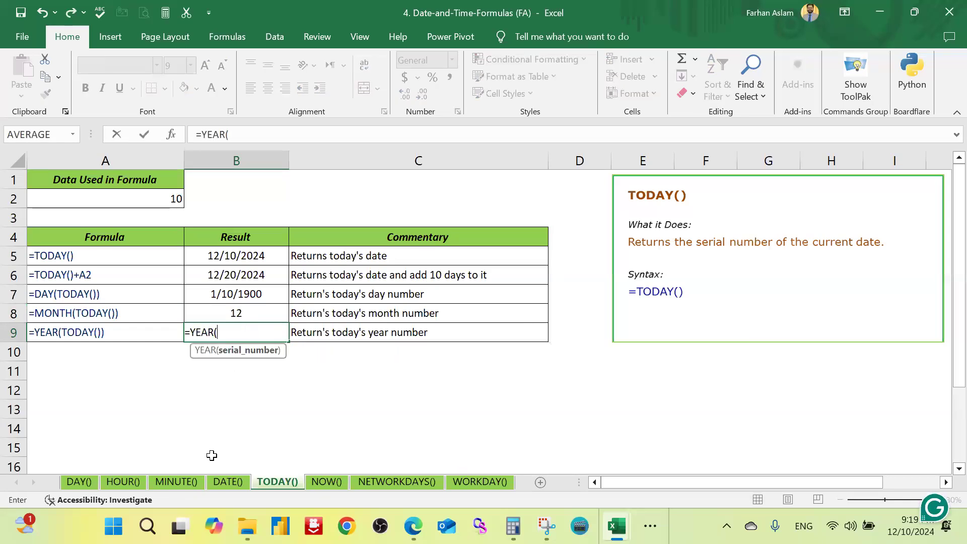
text(Today)
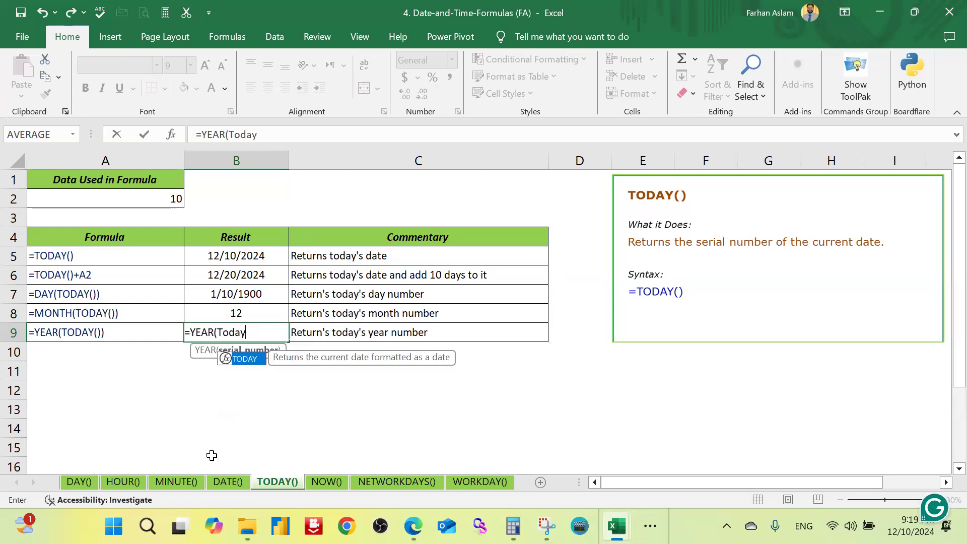
text(()))
key(Return)
key(Up)
key(Up)
key(Up)
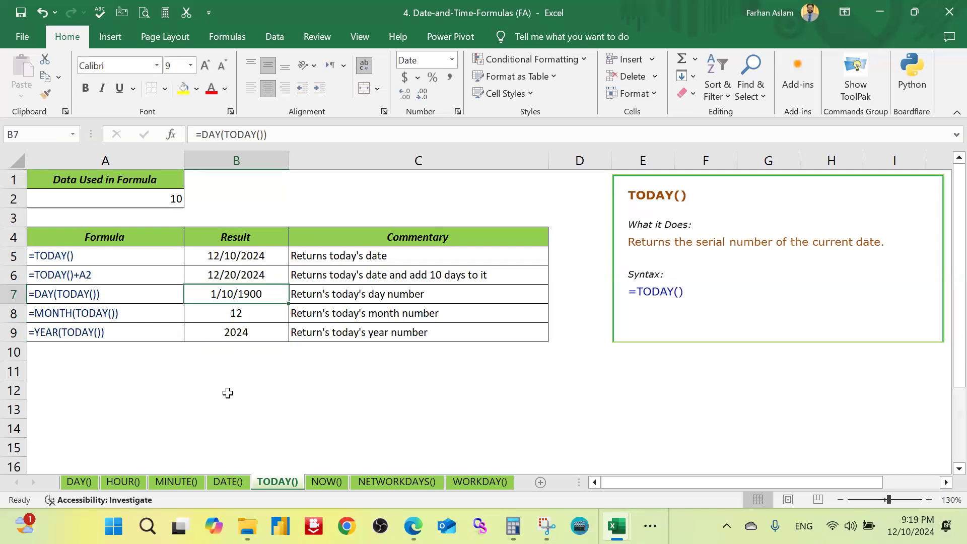
Step: Enter =NOW() in cell B5 of the NOW() sheet to return the current date and time
click(322, 481)
click(216, 413)
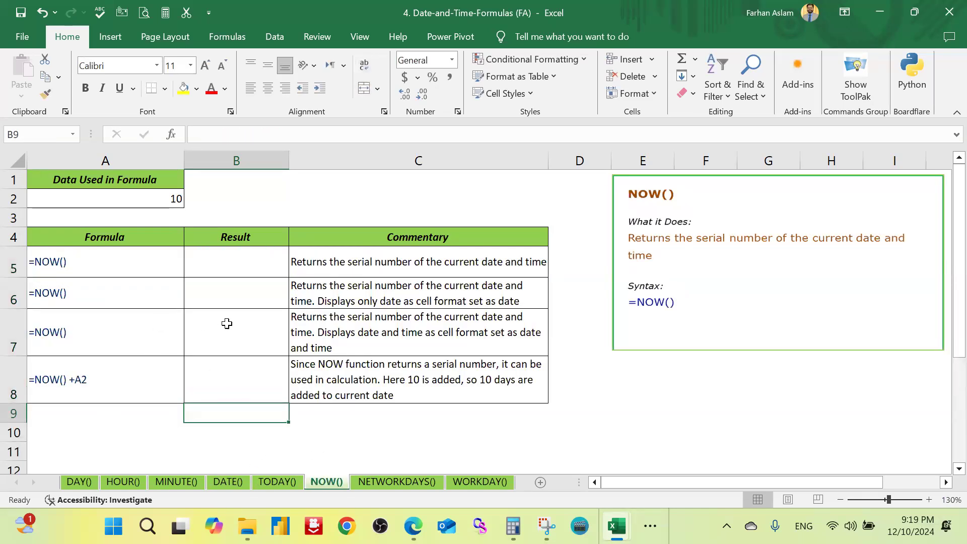
click(238, 259)
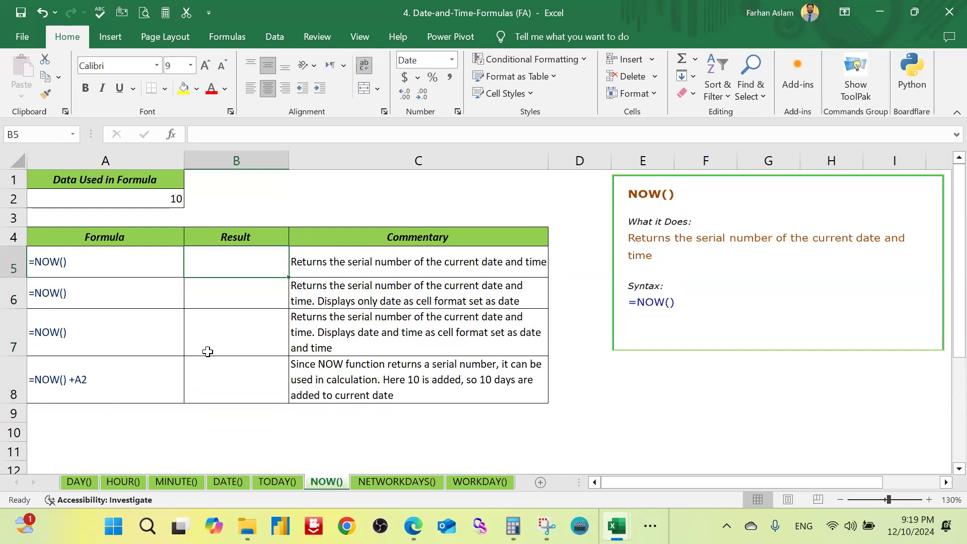
text(=now)
key(Tab)
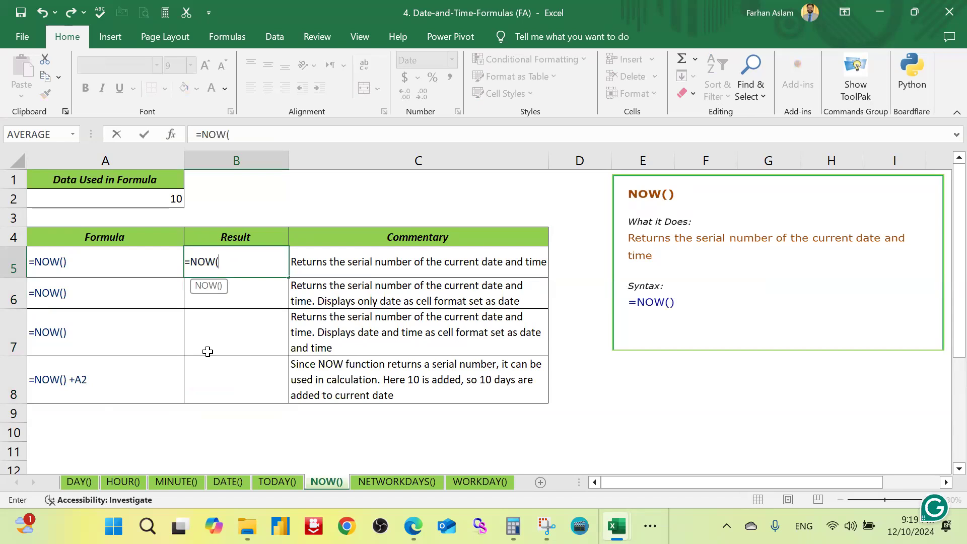
text())
key(ctrl+Return)
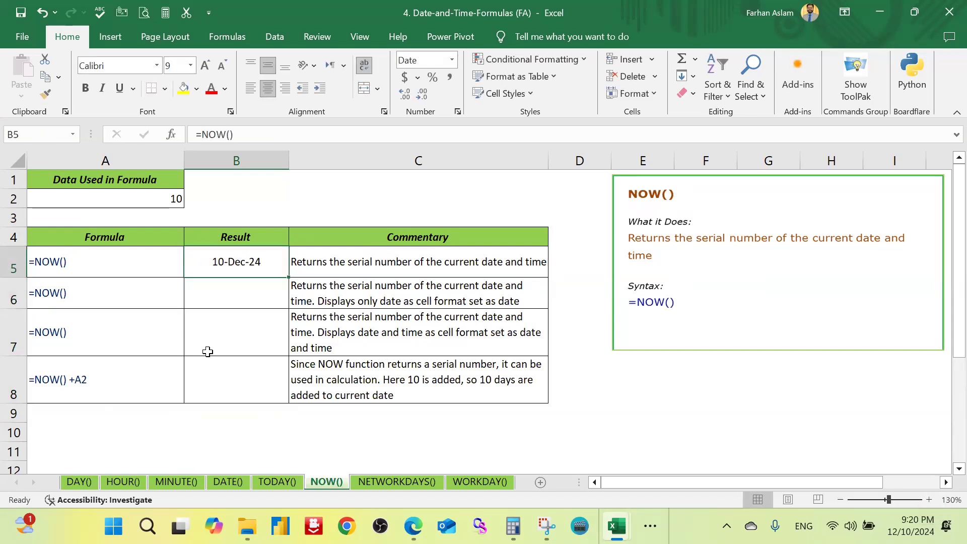
Step: Enter =NOW()+12 in cell B8 to return the date and time twelve days from now
key(Down)
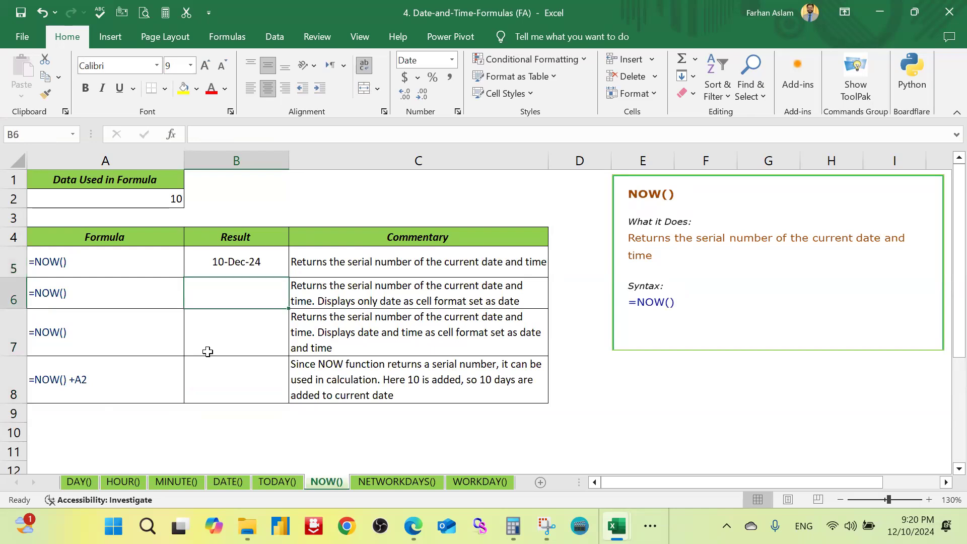
key(Down)
key(Down)
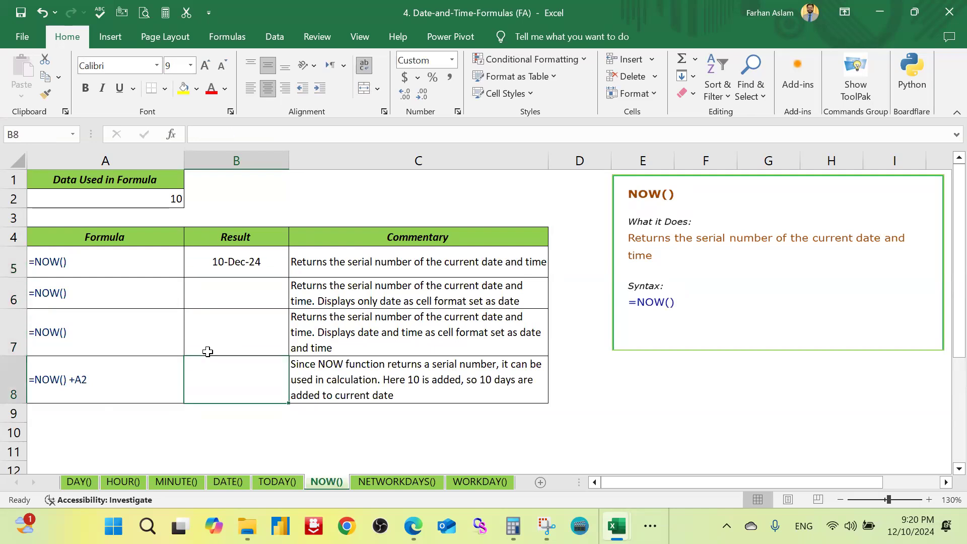
text(=now)
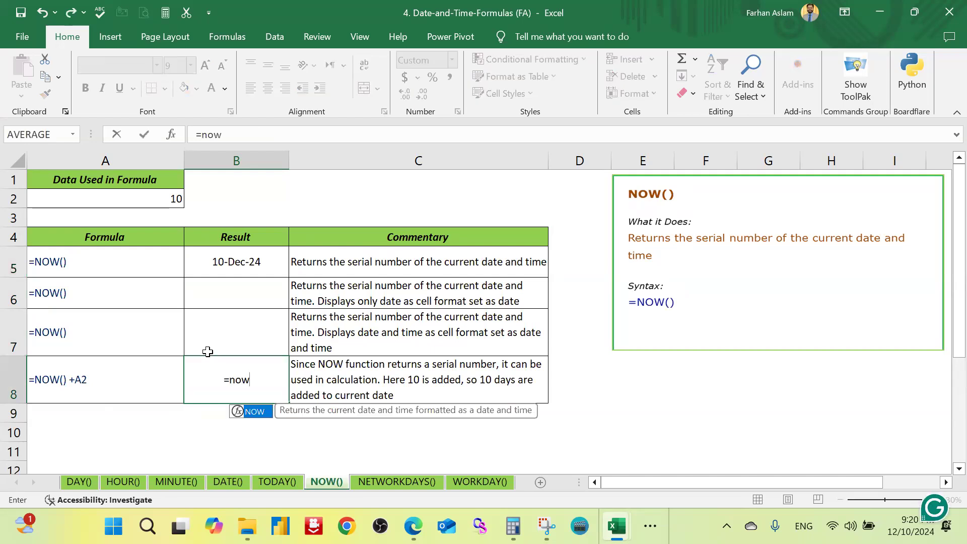
key(Tab)
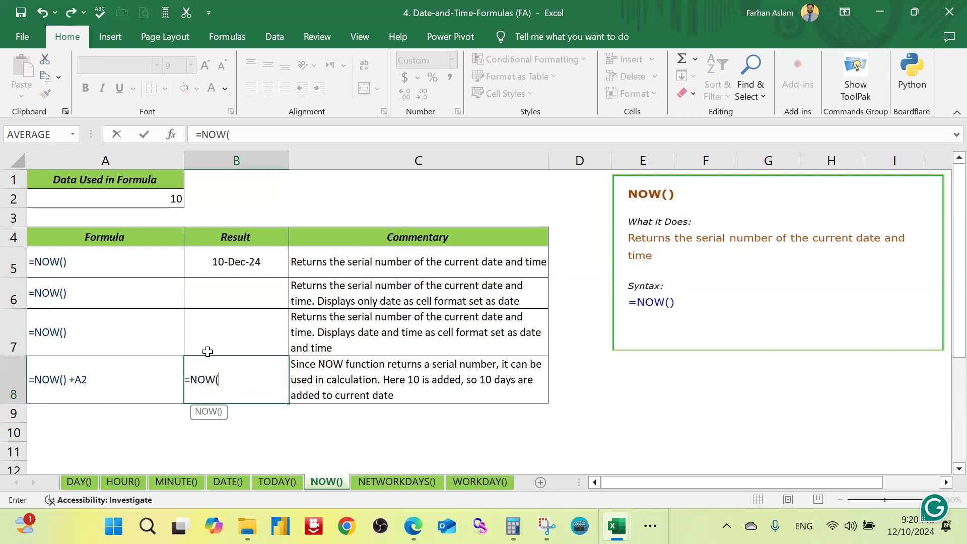
text()+)
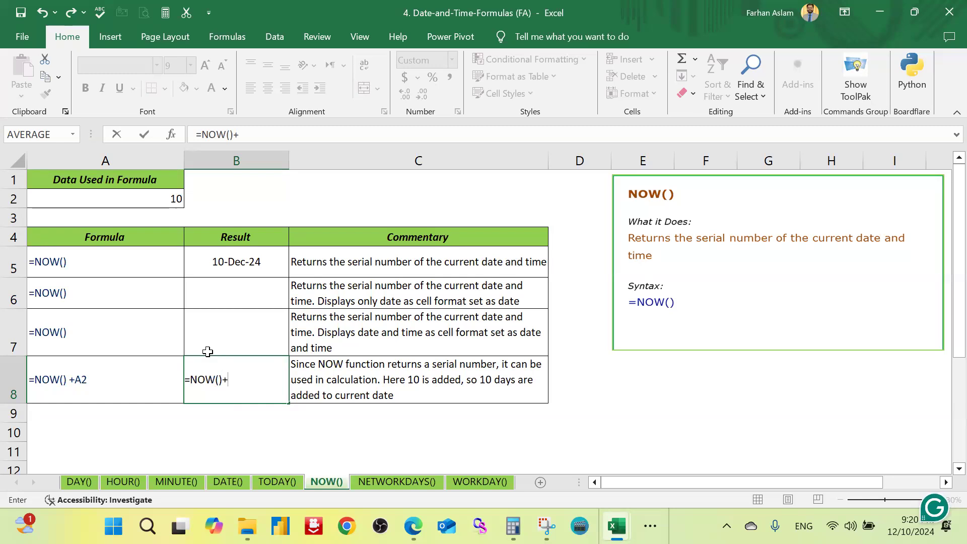
text(12)
key(ctrl+Return)
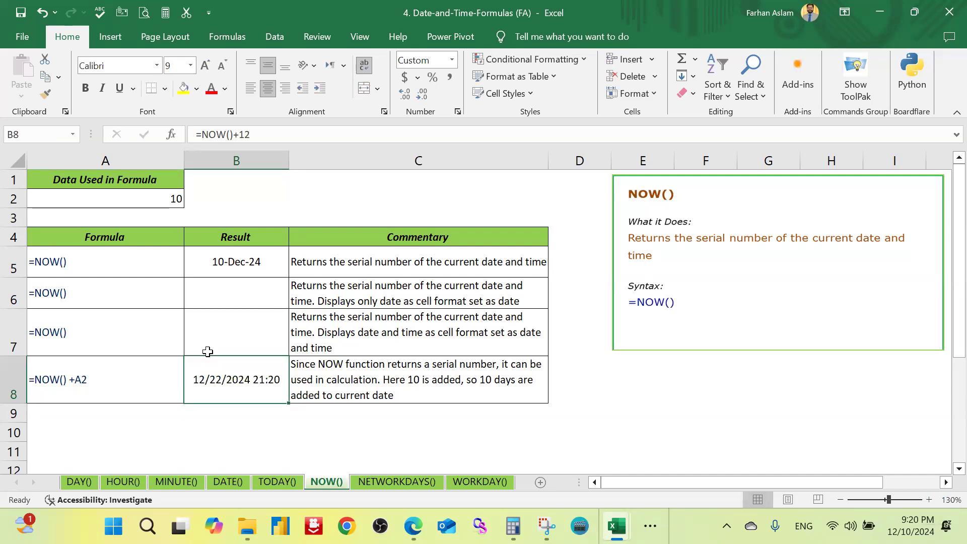
Step: Open the NETWORKDAYS() sheet and examine the start date in A3 and the end date in B3
click(383, 481)
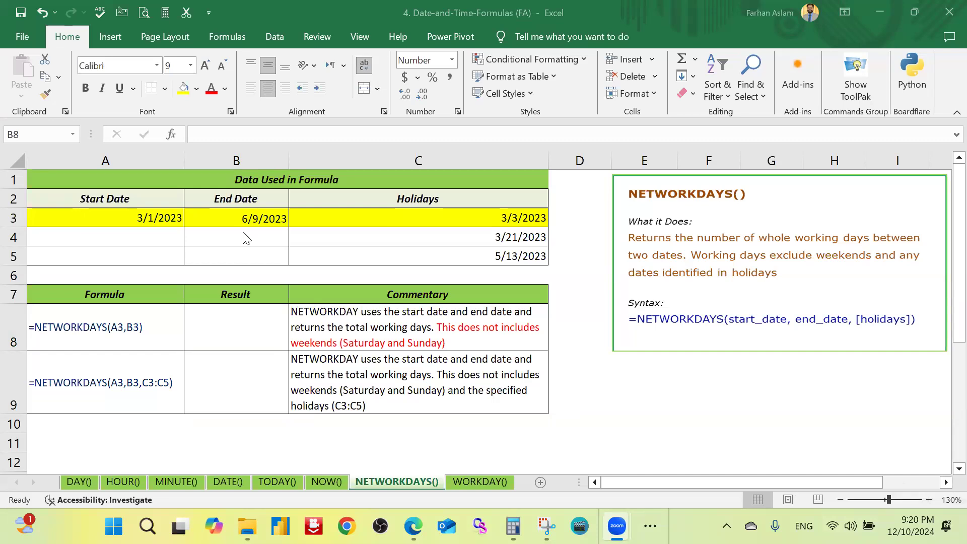
click(217, 319)
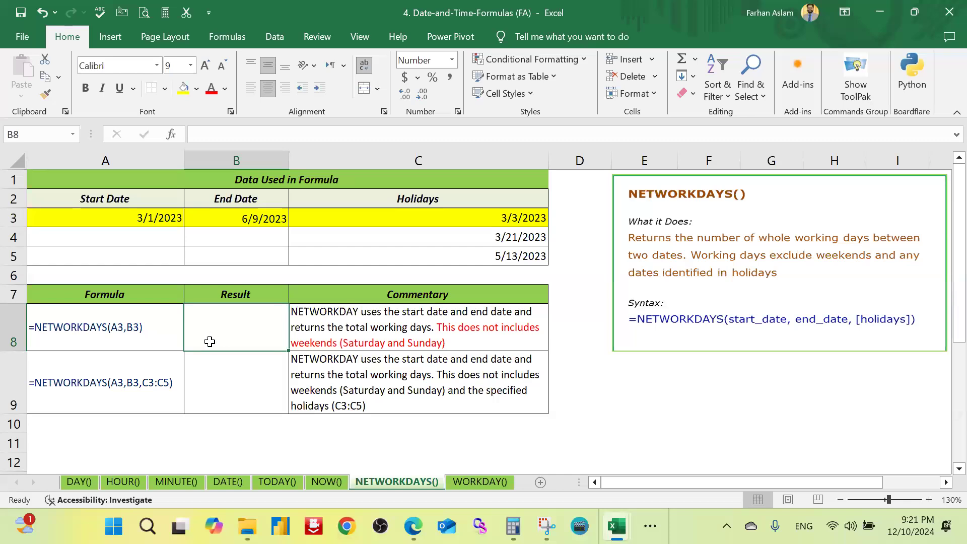
click(162, 222)
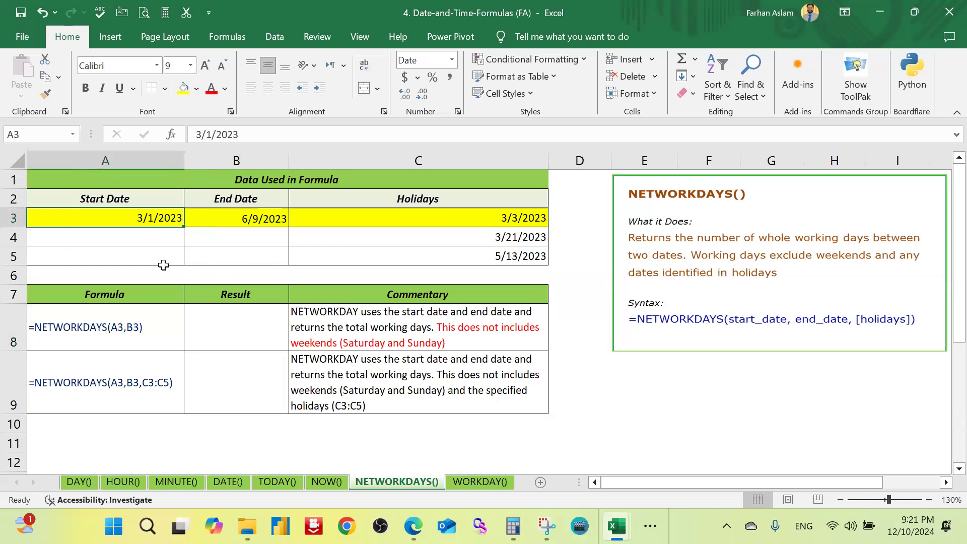
click(230, 327)
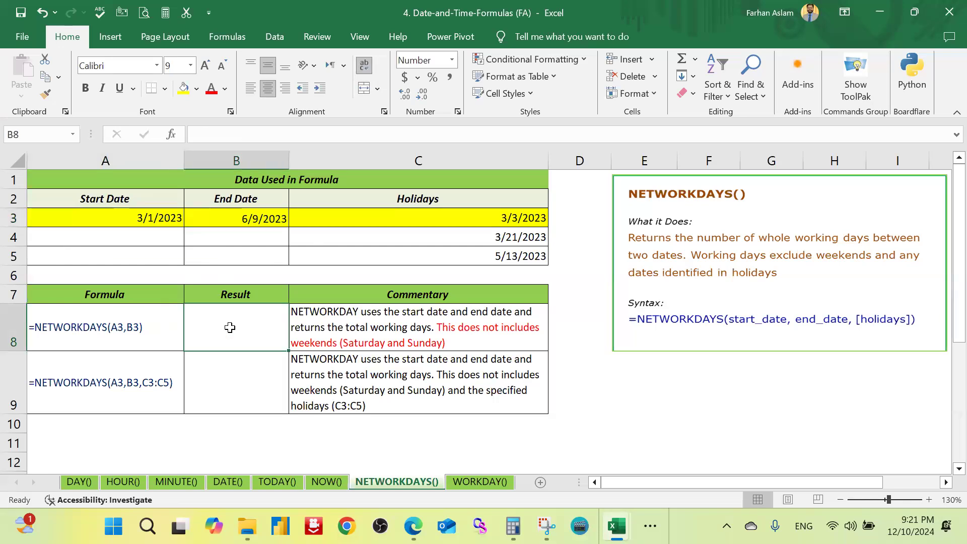
click(166, 216)
click(257, 224)
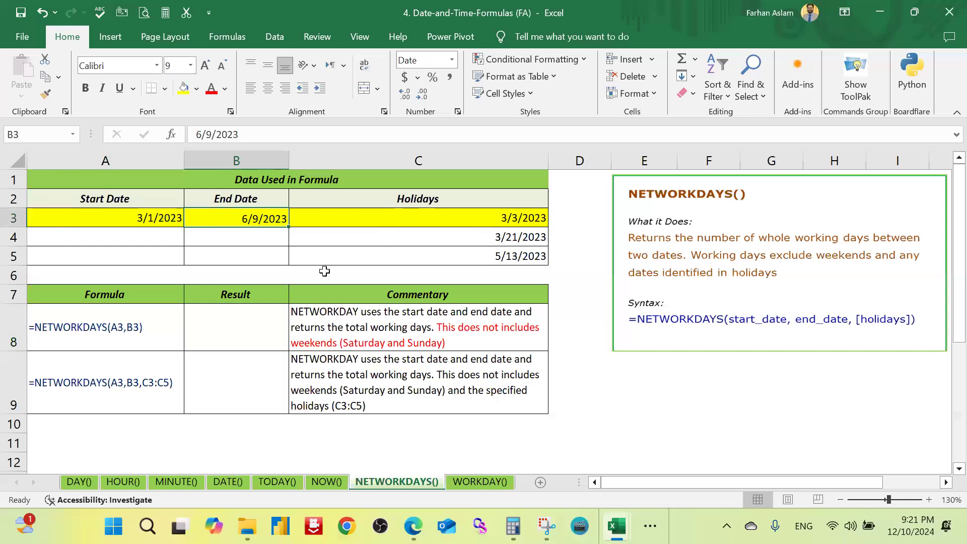
Step: Enter =NETWORKDAYS(A3,B3) in cell B8 to count the working days between the start and end dates
click(267, 330)
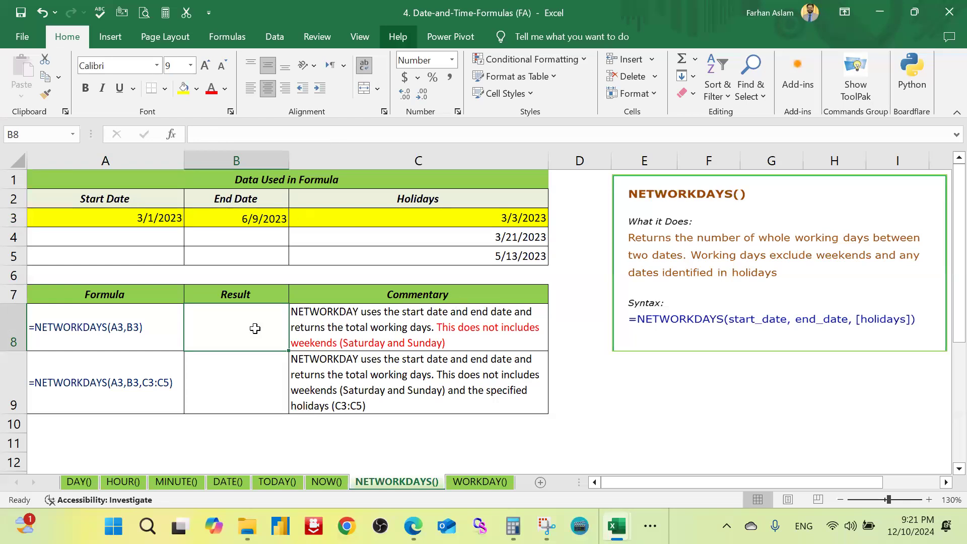
text(=n)
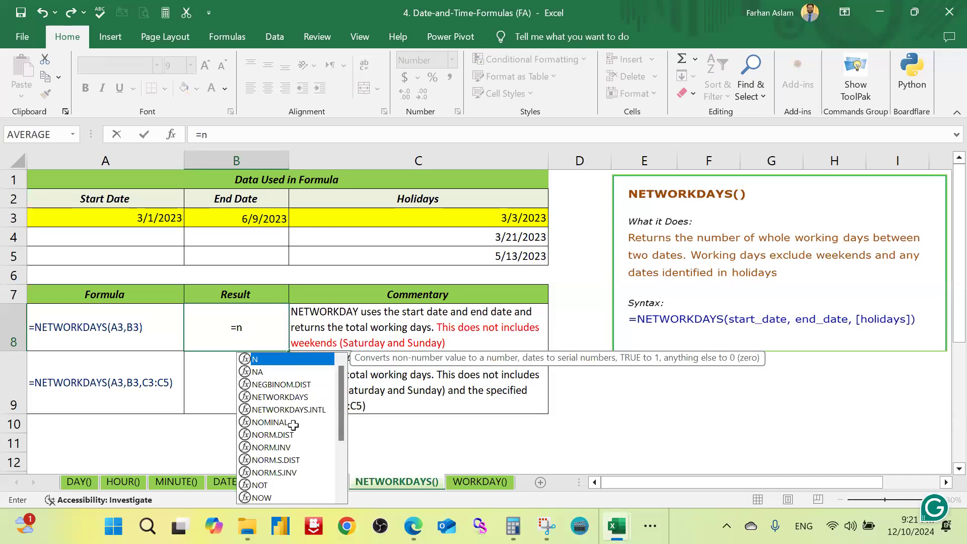
text(etw)
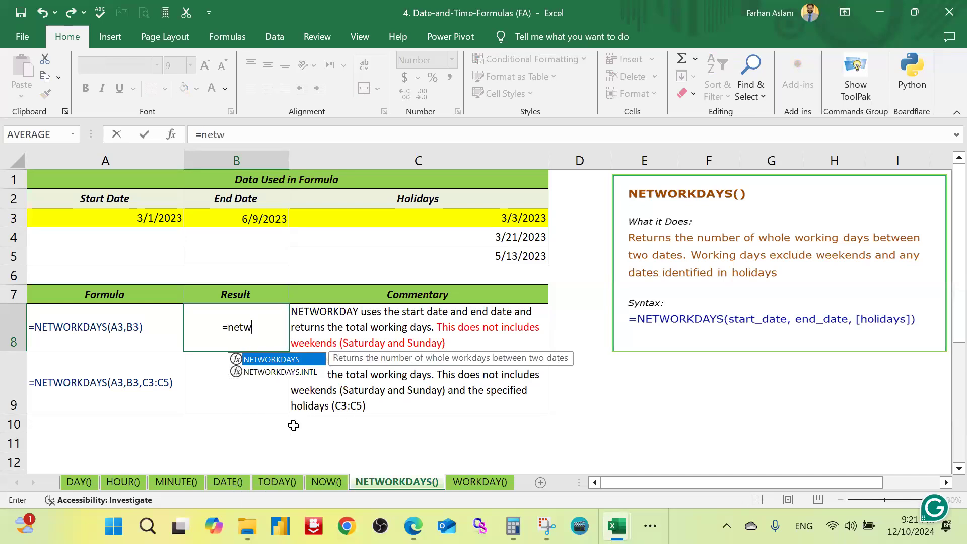
text(ork)
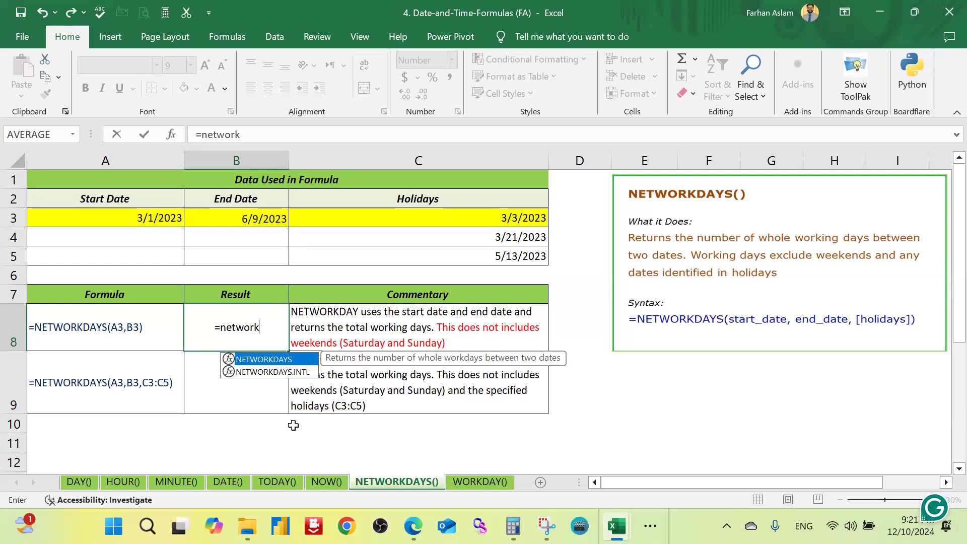
text(days)
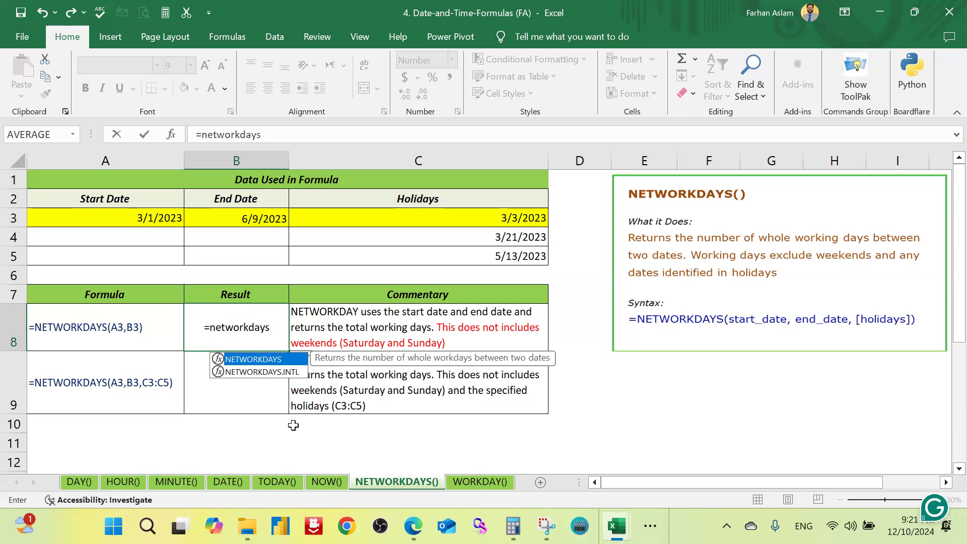
key(Tab)
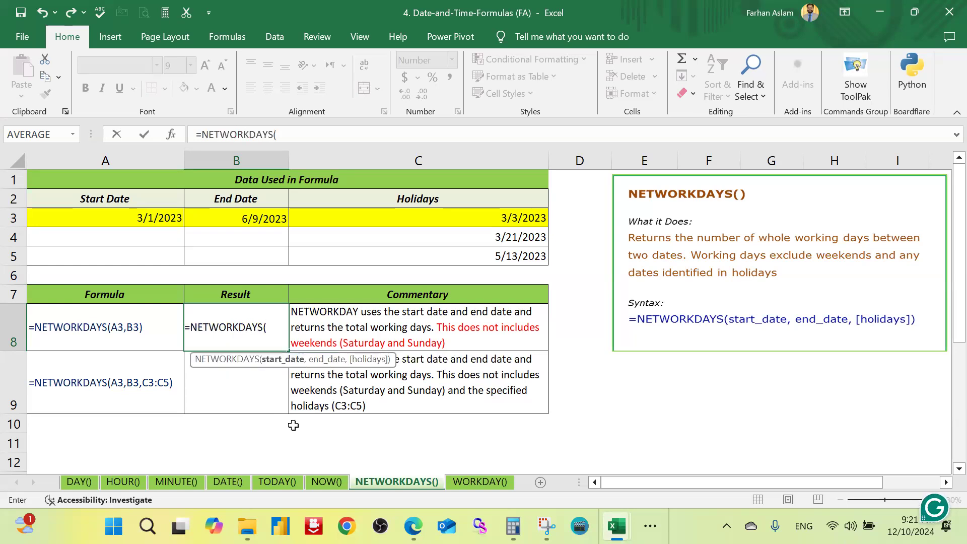
click(128, 218)
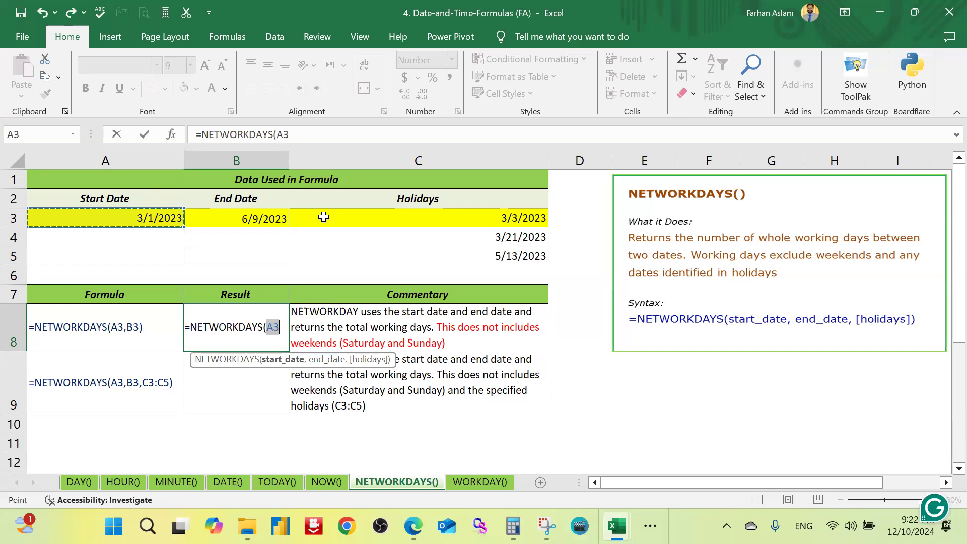
text(,)
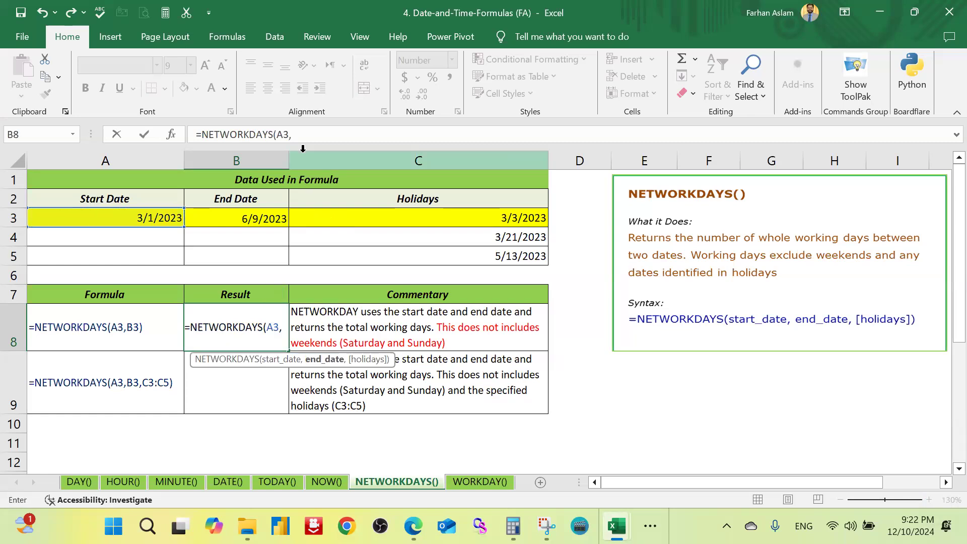
click(261, 218)
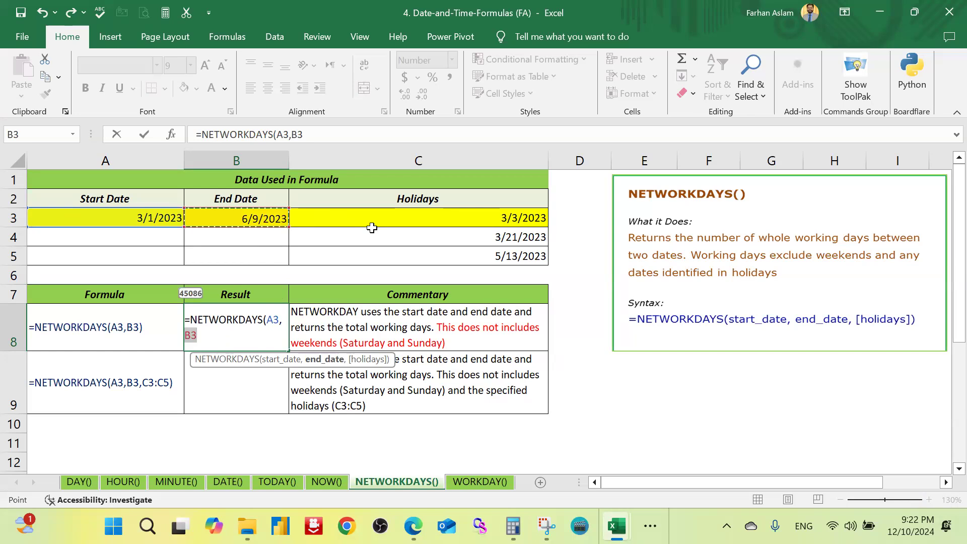
text())
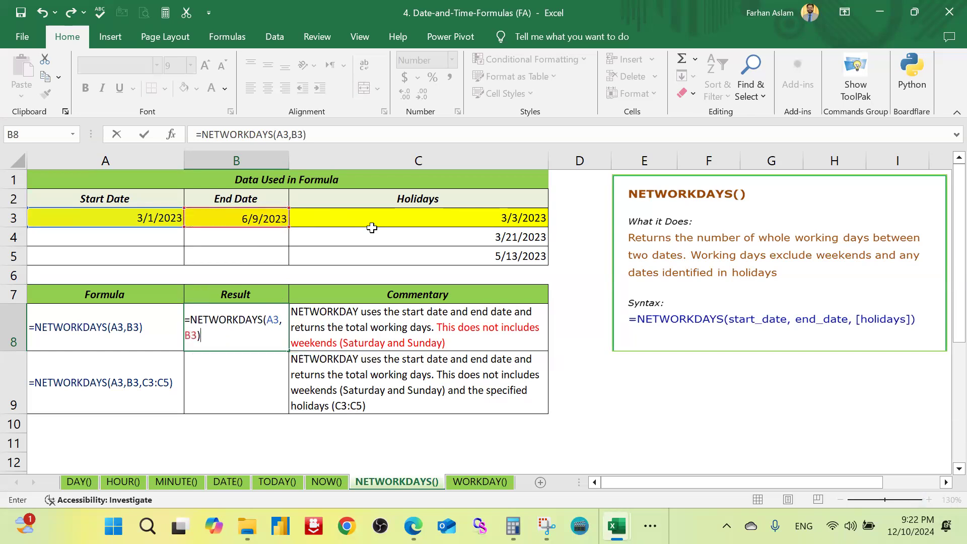
key(ctrl+Return)
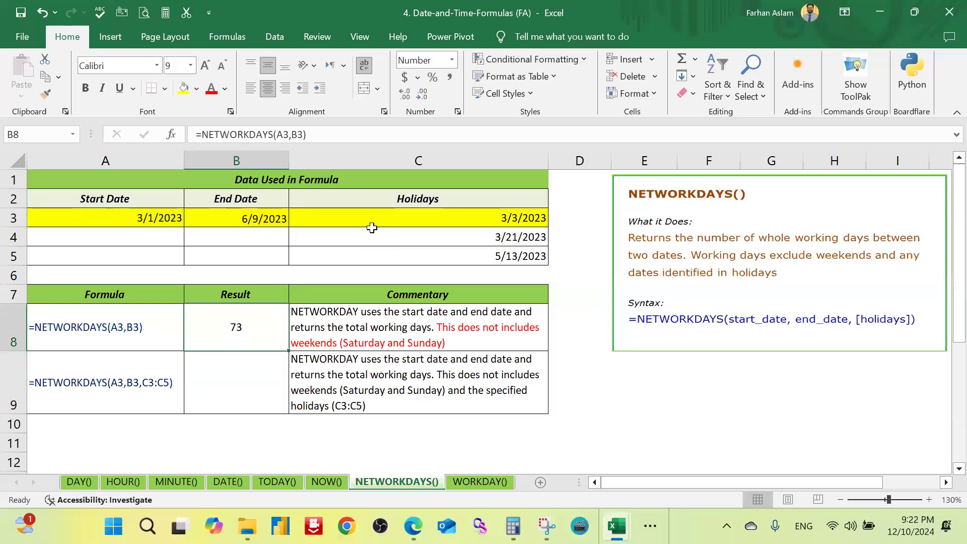
drag(162, 222, 250, 220)
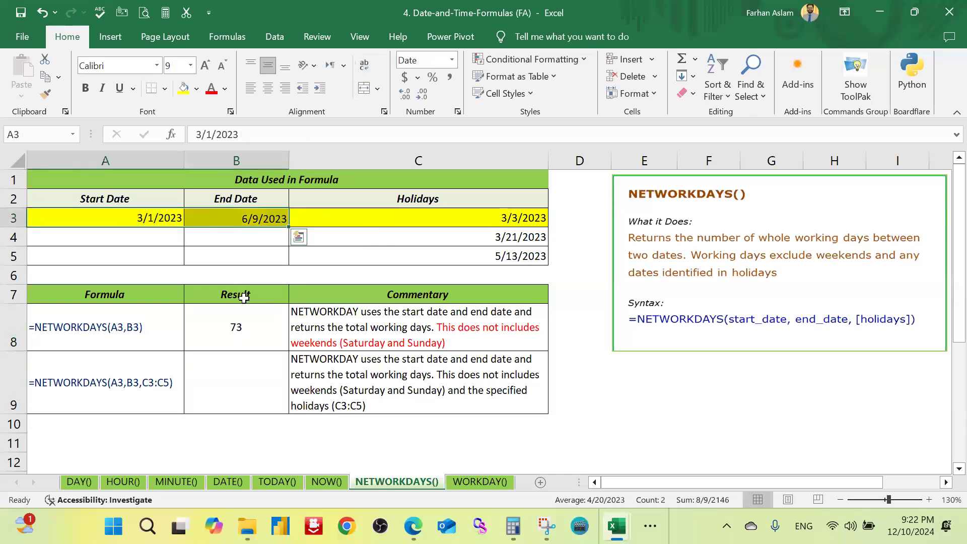
click(254, 330)
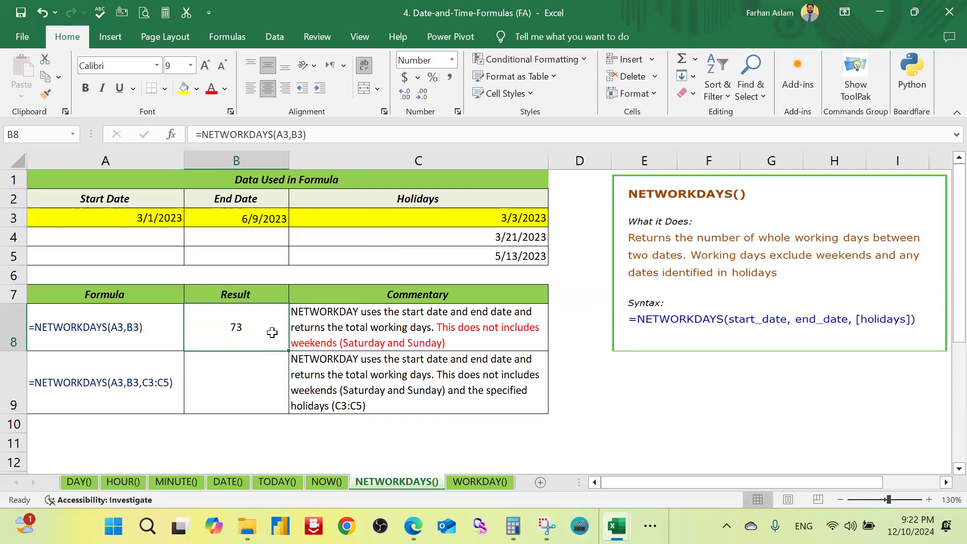
Step: Enter =NETWORKDAYS(A3,B3,C3:C5) in cell B9 to exclude the listed holidays, and compare its result with B8 and the holiday dates
click(255, 388)
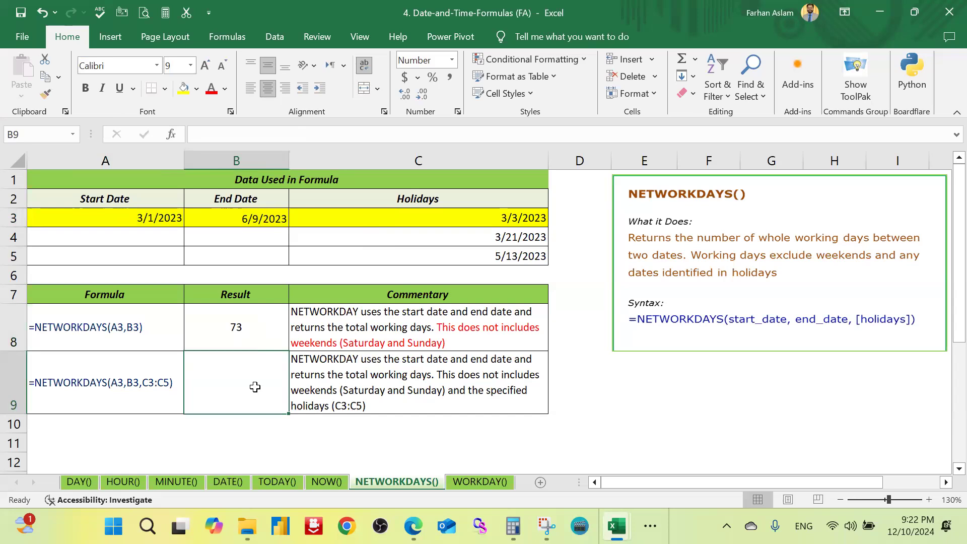
click(460, 199)
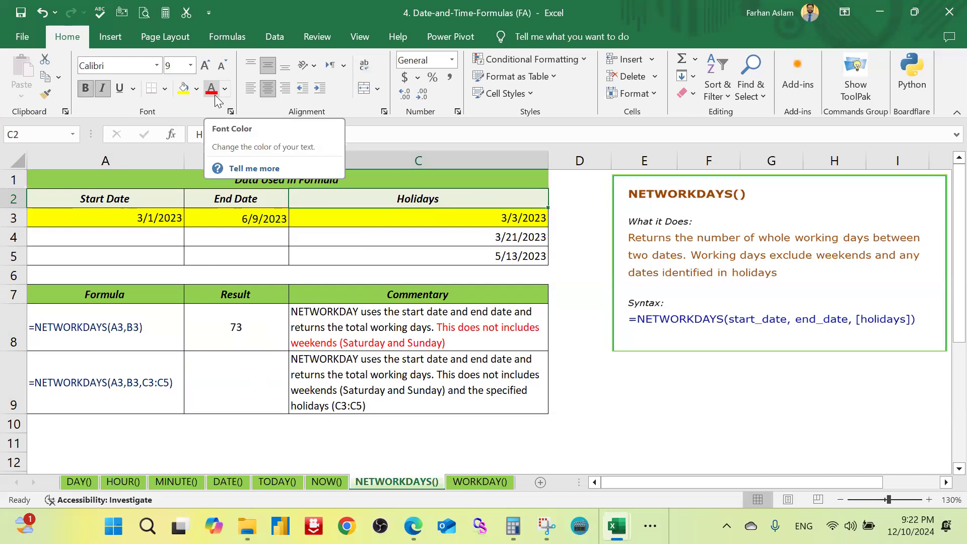
drag(520, 219, 522, 258)
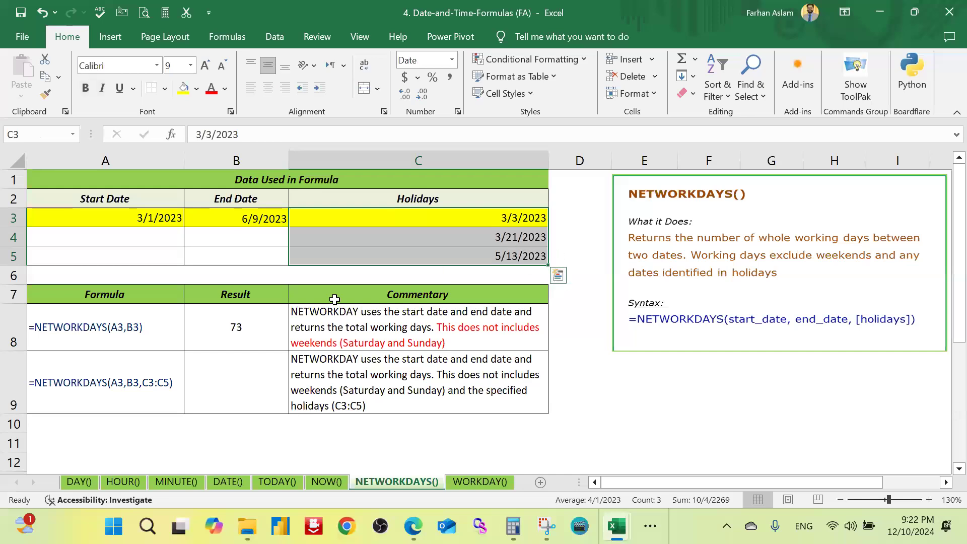
click(261, 389)
text(=)
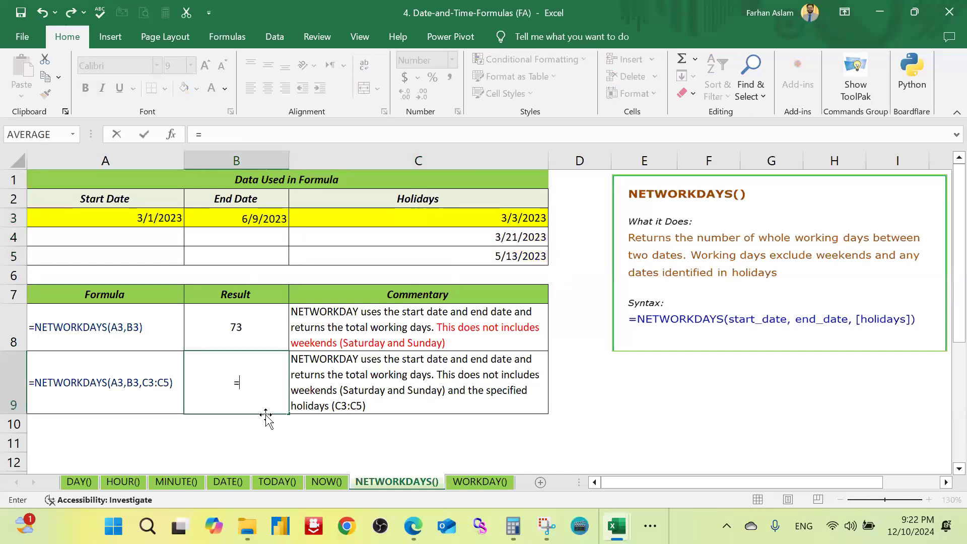
text(netw)
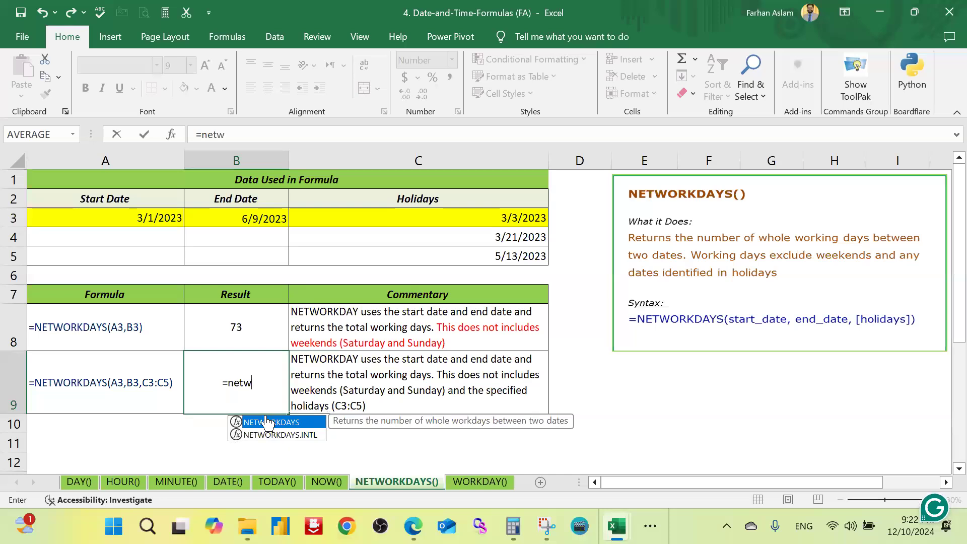
double_click(265, 422)
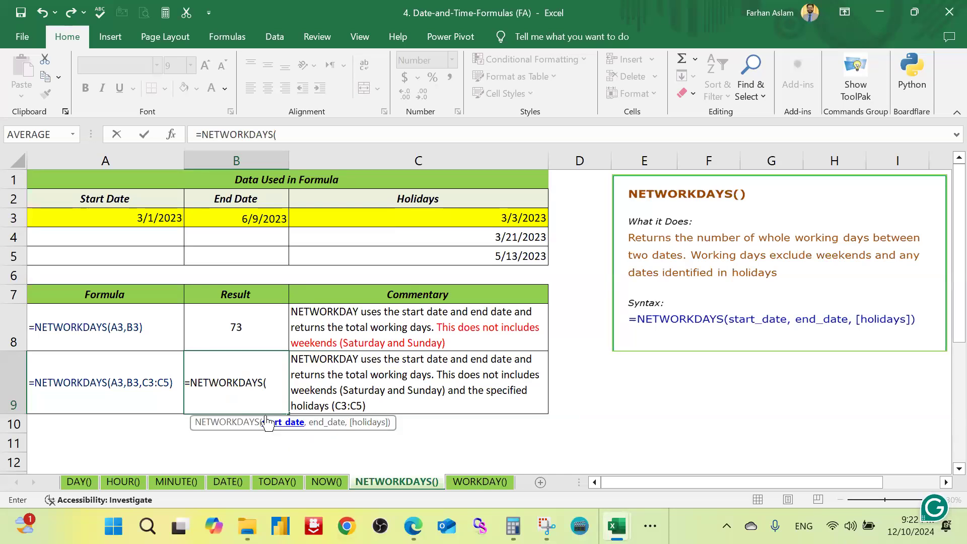
click(170, 223)
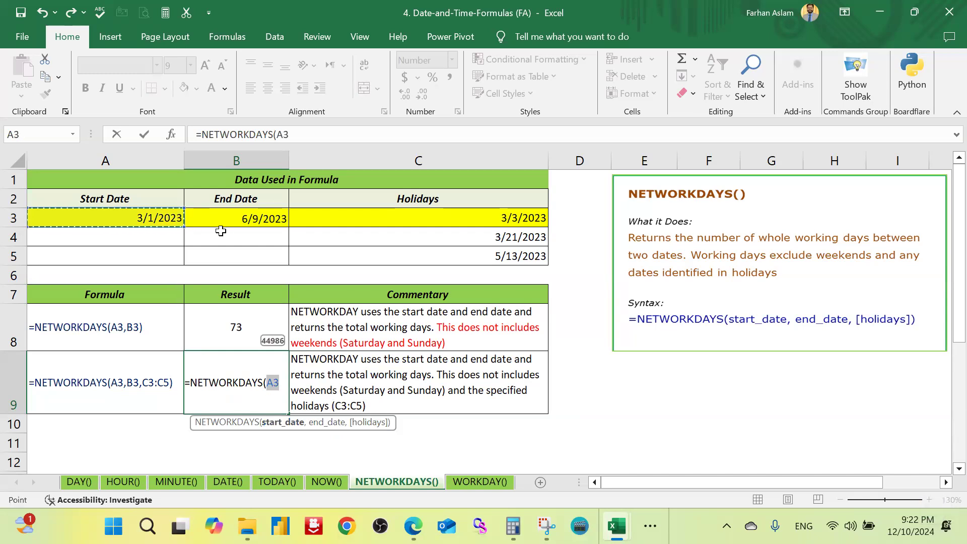
text(,)
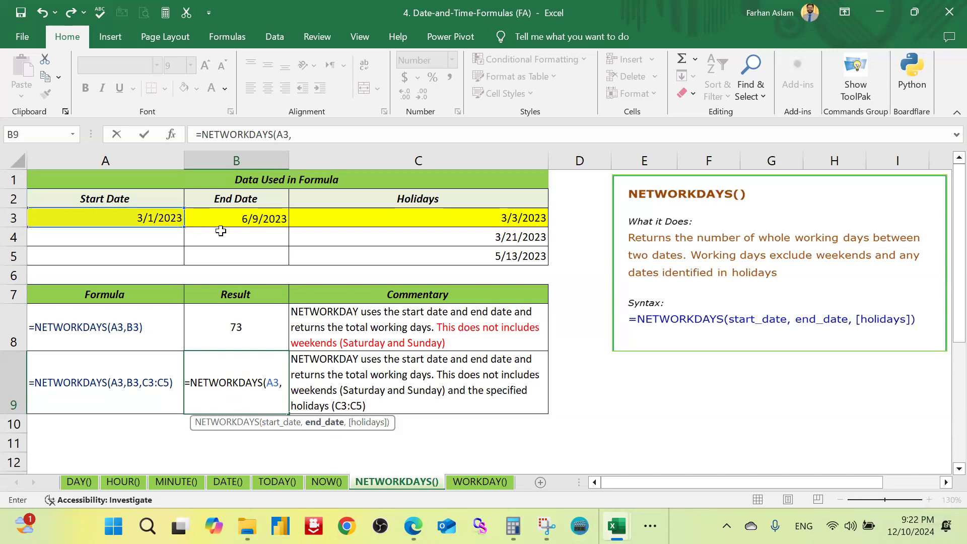
click(252, 214)
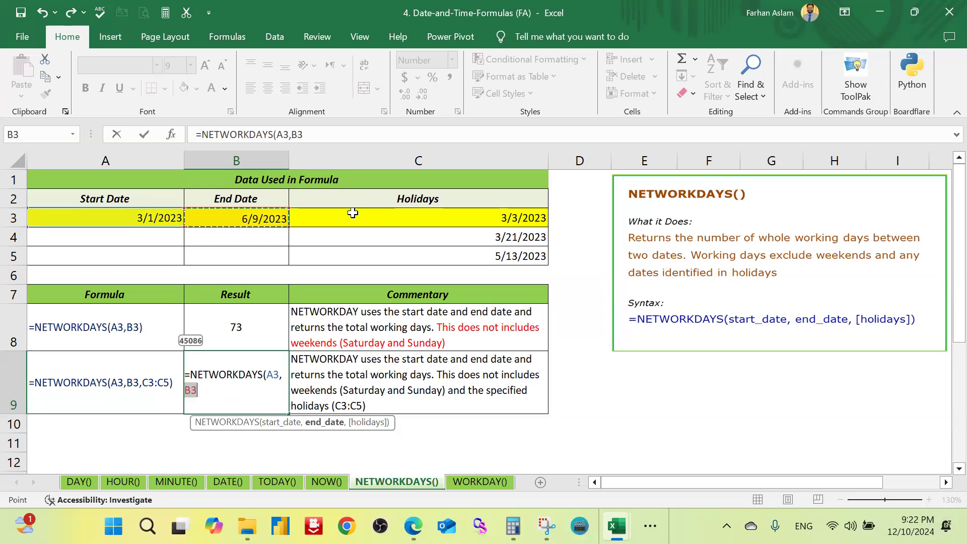
text(,)
drag(498, 220, 495, 251)
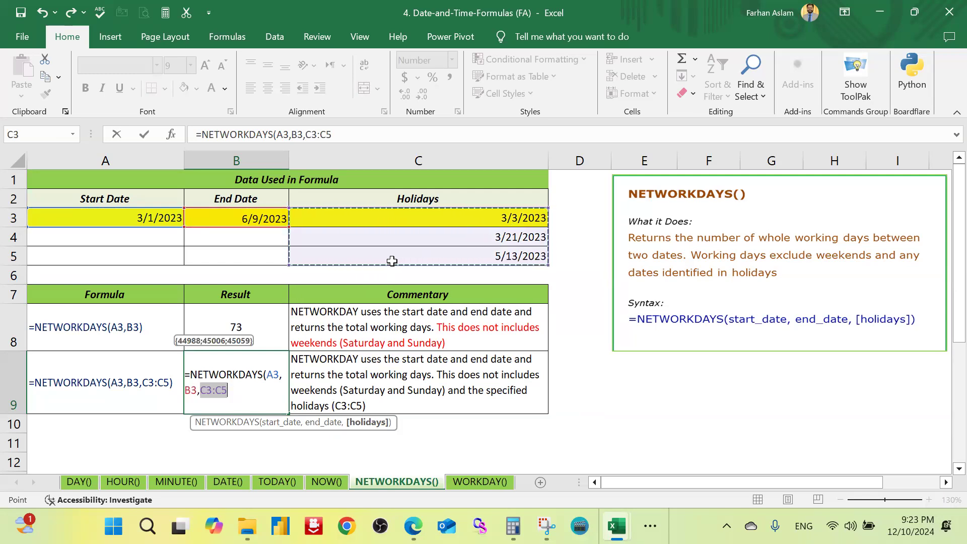
text())
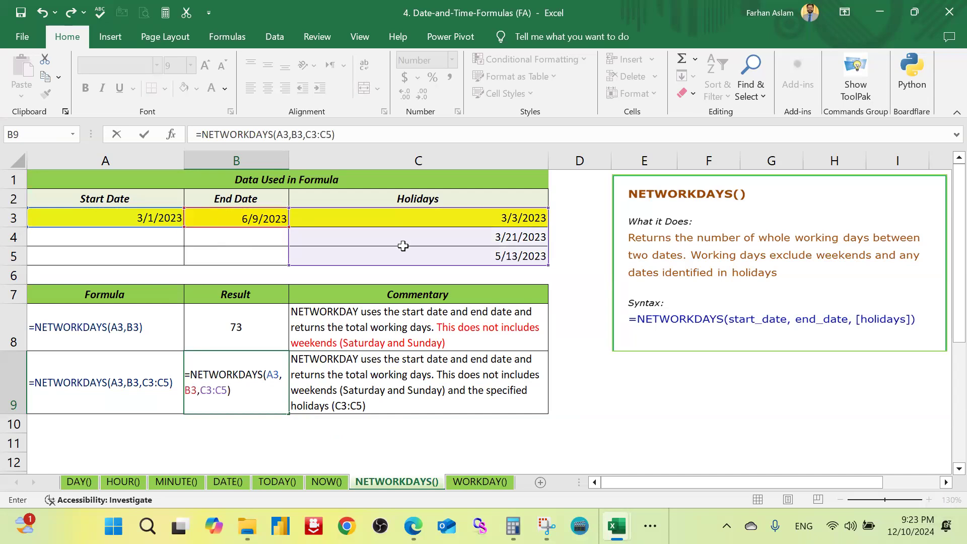
key(Return)
click(274, 378)
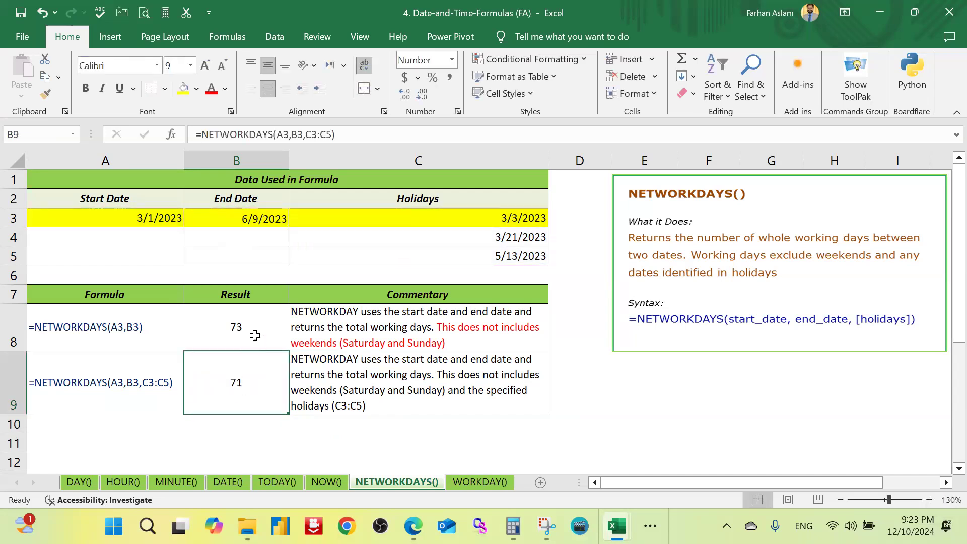
click(254, 335)
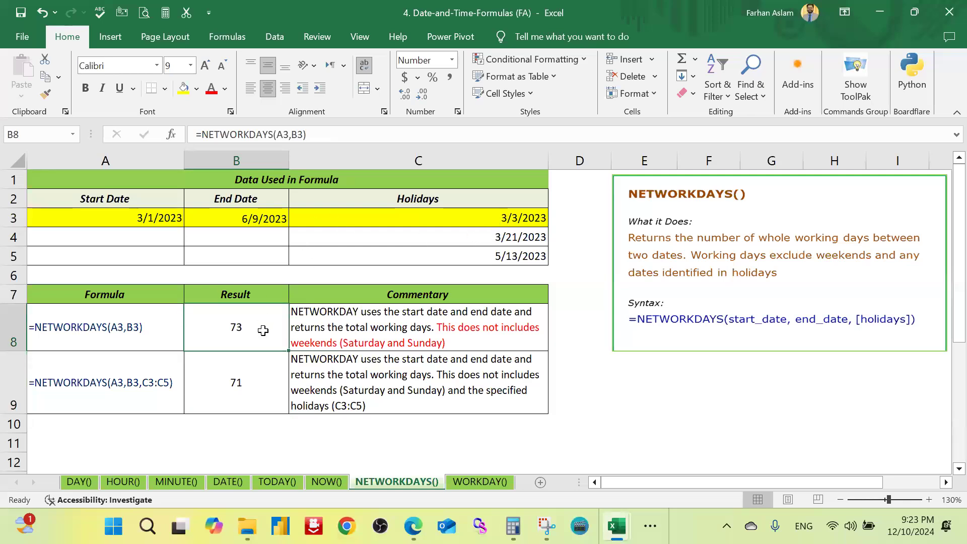
drag(531, 220, 509, 267)
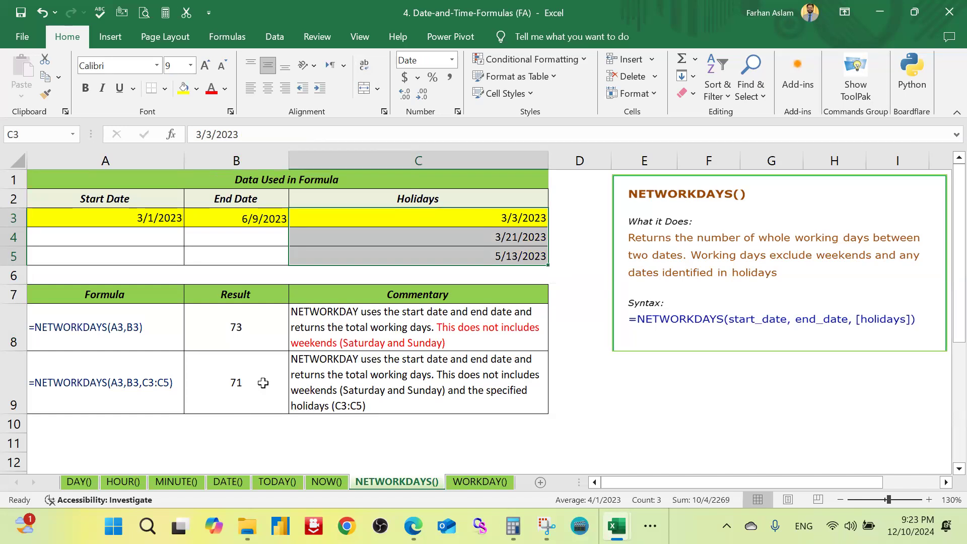
Step: Apply a red font colour to the results in B8:B9 of the NETWORKDAYS() sheet
click(488, 482)
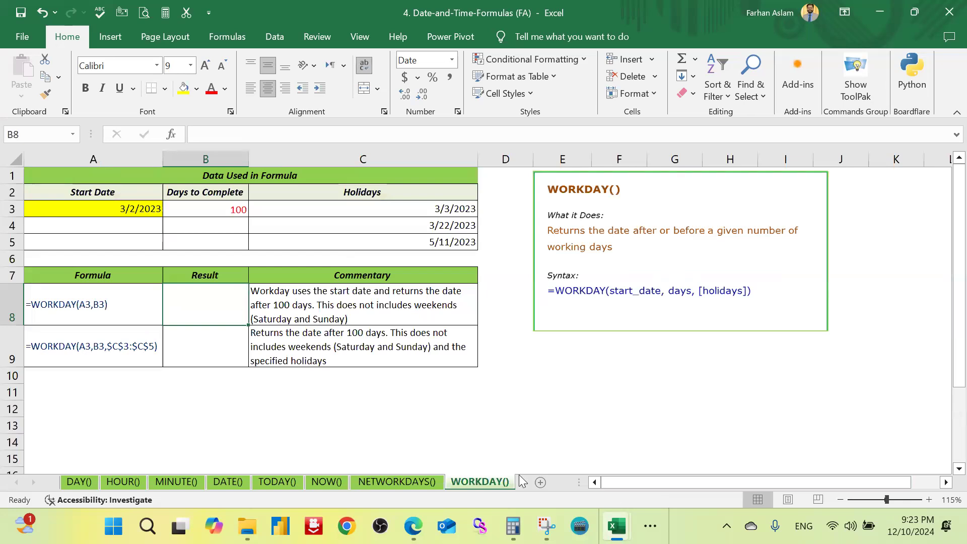
click(417, 481)
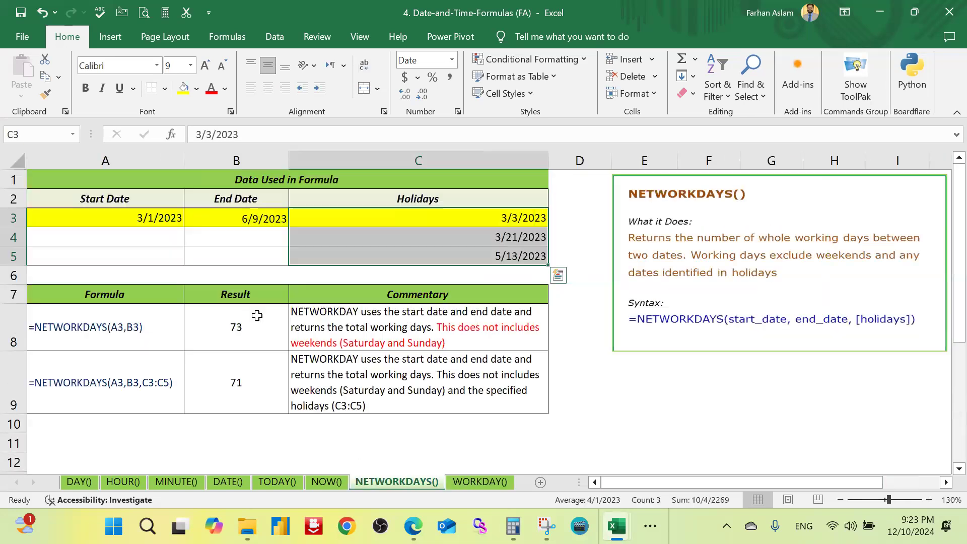
drag(252, 323, 250, 373)
click(211, 88)
Step: Open the WORKDAY() sheet and examine the start date in A3 and the empty result cell B8
click(482, 482)
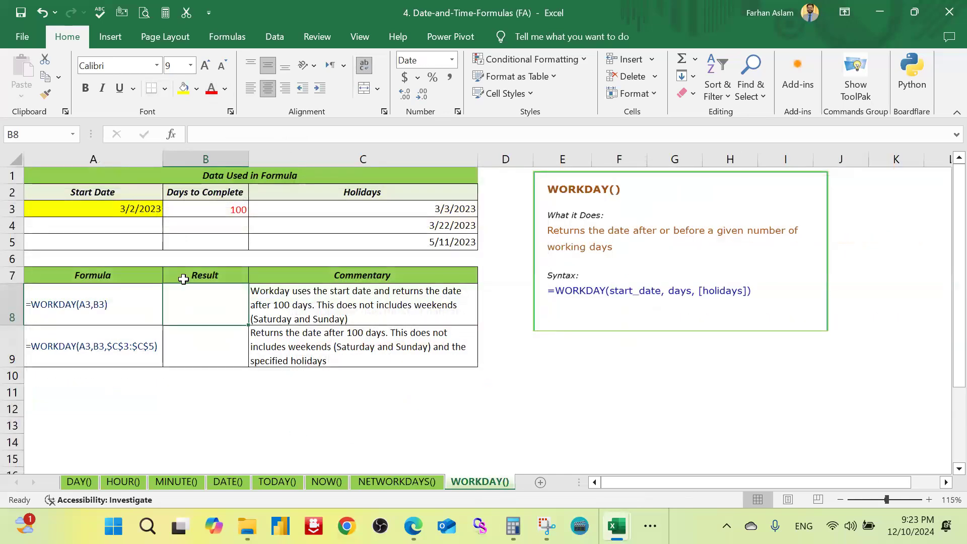
click(122, 214)
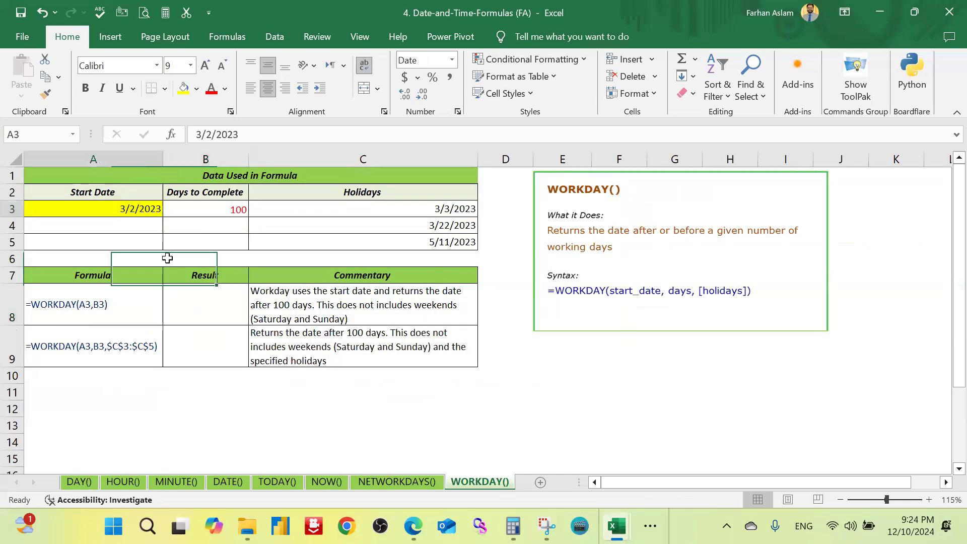
click(214, 316)
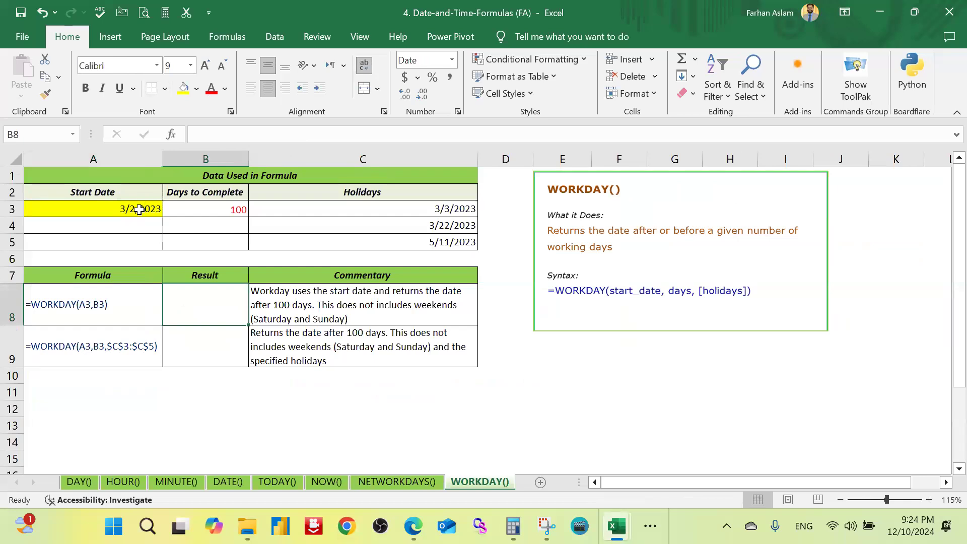
click(139, 209)
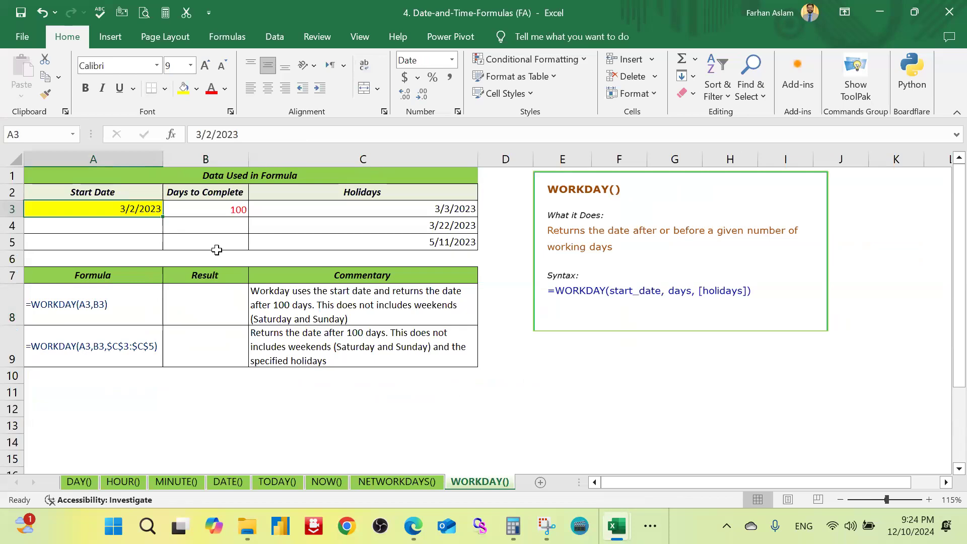
Step: Enter =WORKDAY(A3,B3) in cell B8 to get the date that many working days after the start date
click(228, 312)
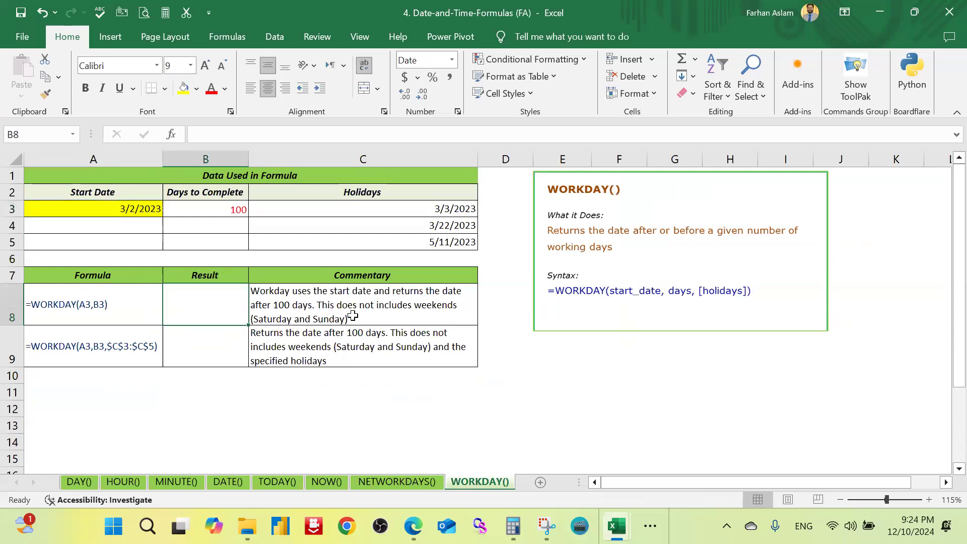
text(=w)
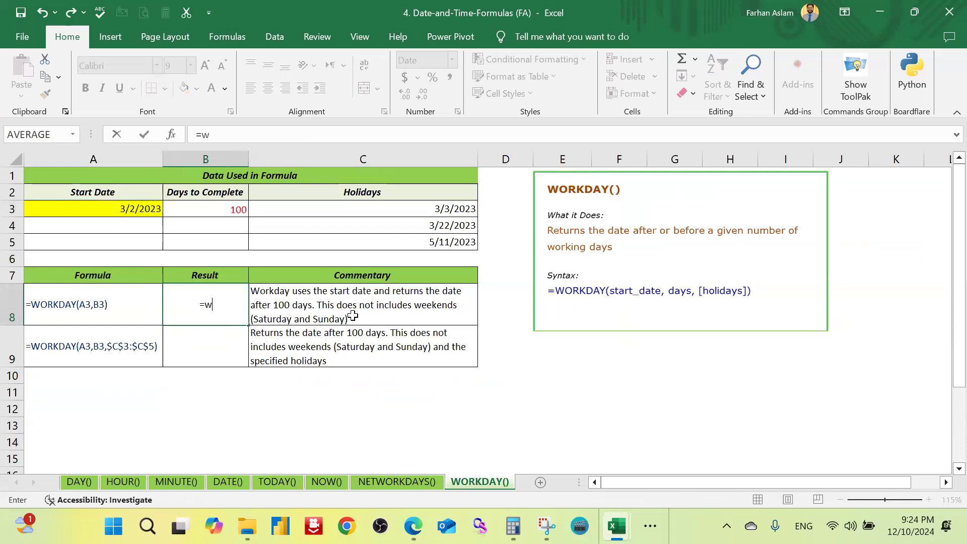
text(orkday)
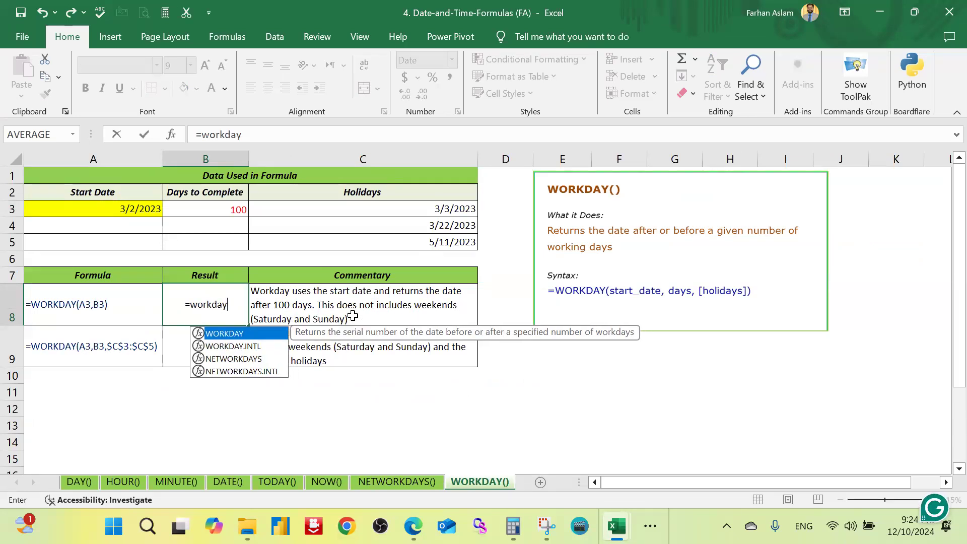
key(Tab)
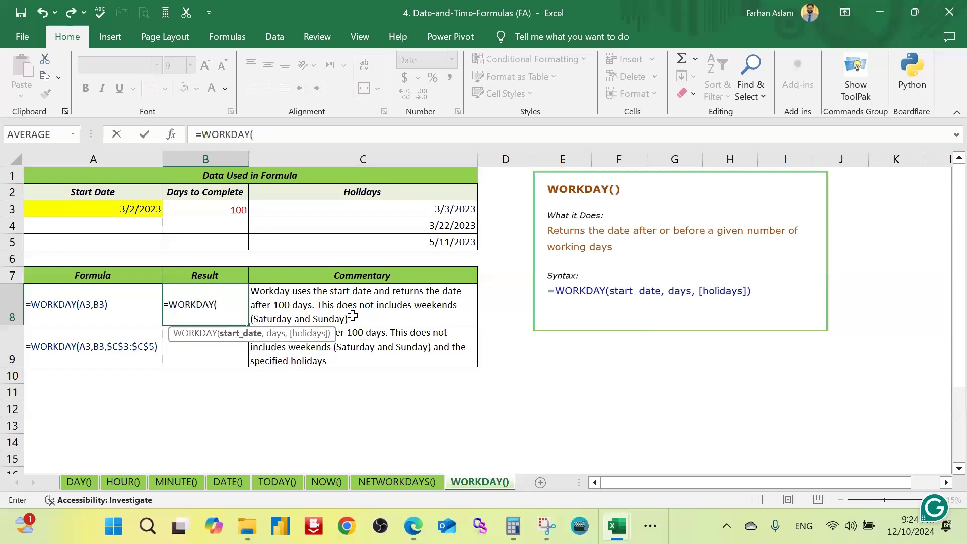
click(125, 209)
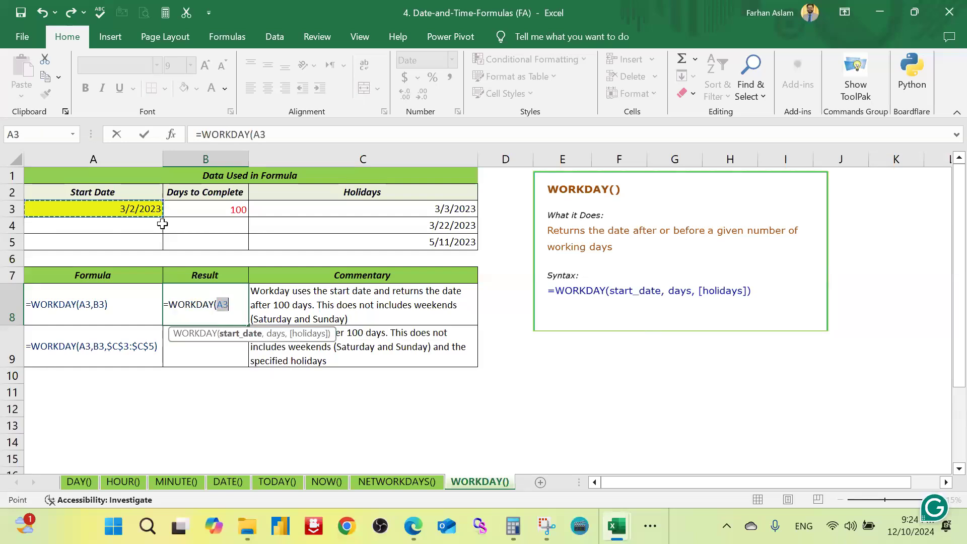
text(,)
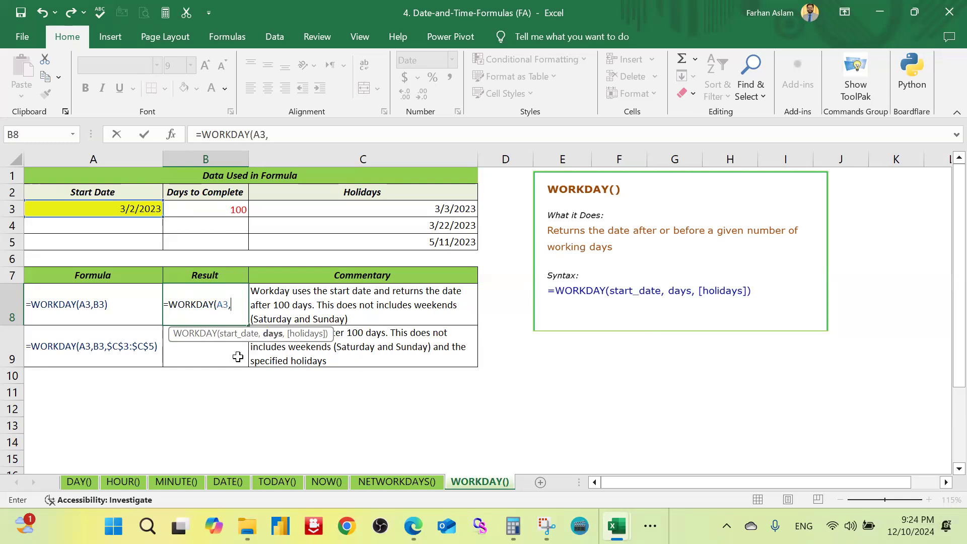
click(235, 211)
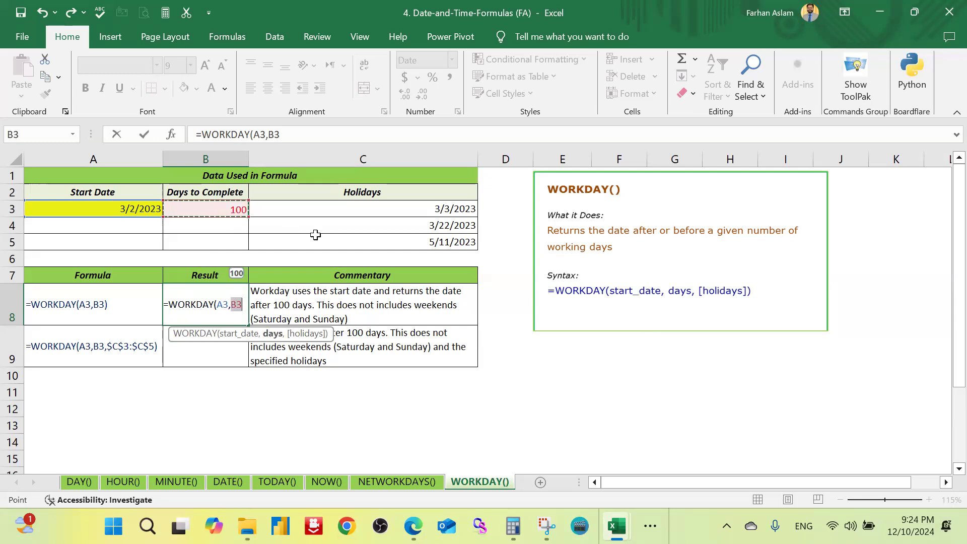
text(,)
key(BackSpace)
text())
key(Return)
key(Up)
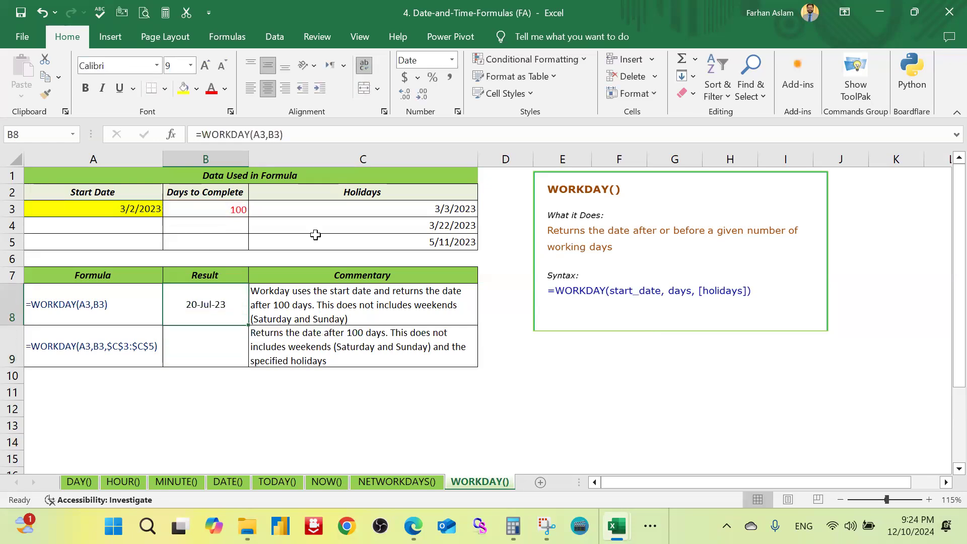
Step: Examine the start date in A3 and the days to complete in B3 against the result in B8
key(Up)
key(Up)
key(Up)
key(Up)
key(Up)
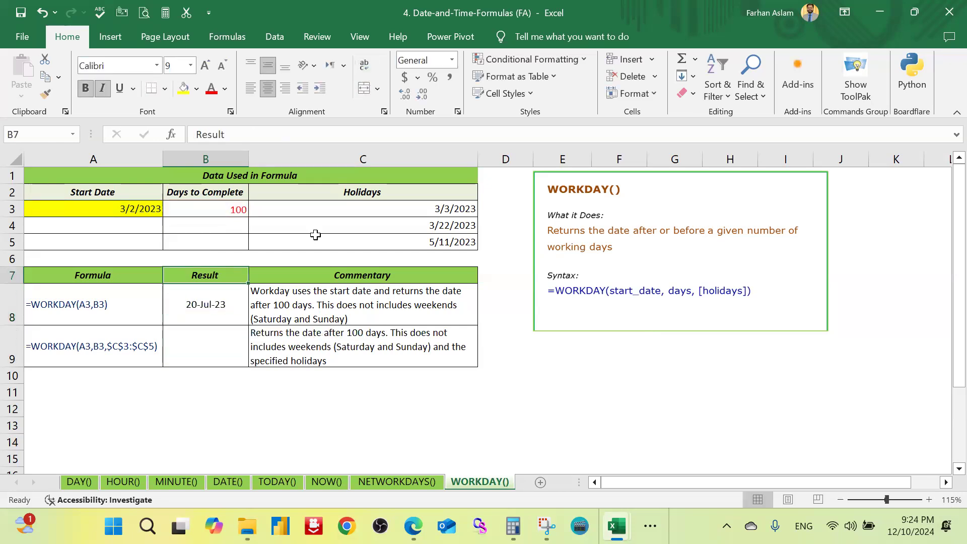
key(Left)
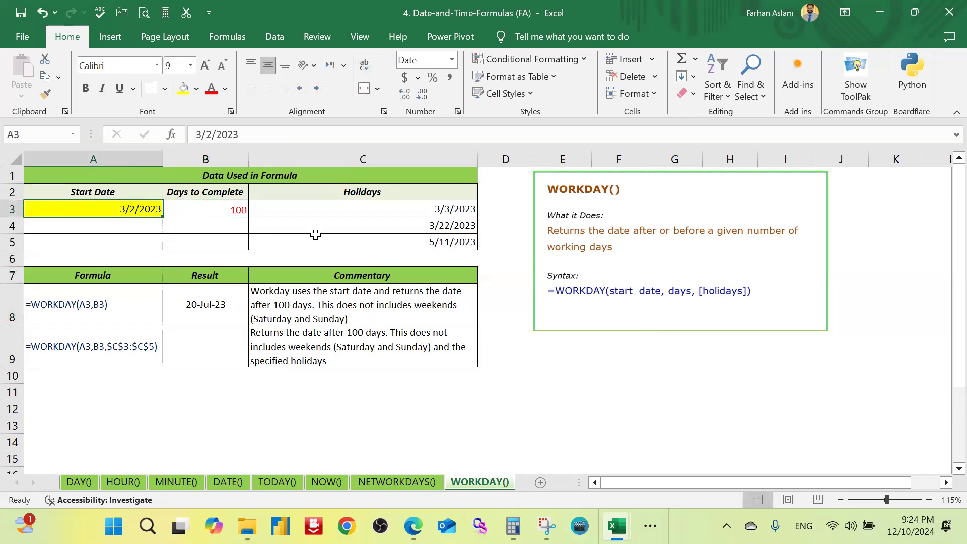
key(Right)
key(Left)
double_click(137, 208)
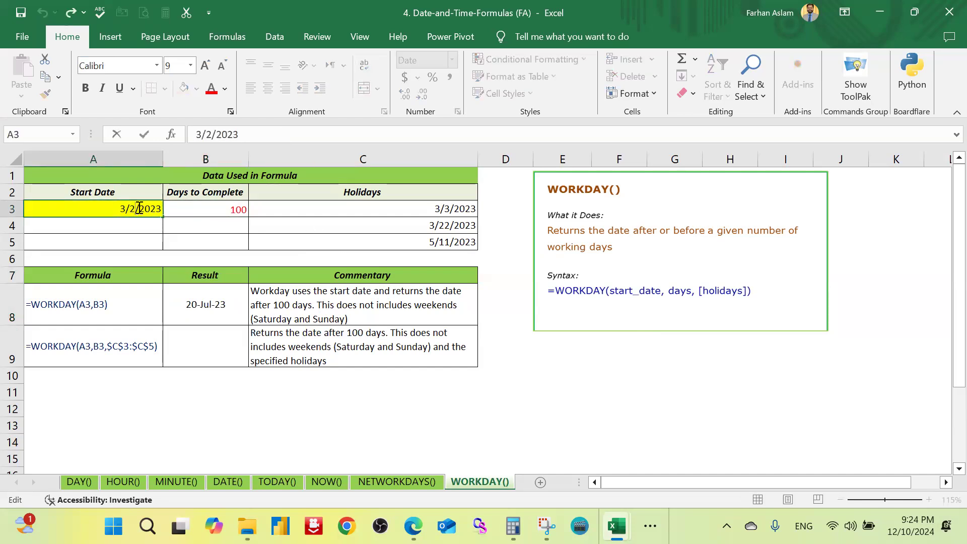
drag(139, 208, 130, 208)
click(207, 312)
Step: Enter =WORKDAY(A3,B3,C3:C5) in cell B9 to also skip the listed holidays
click(207, 342)
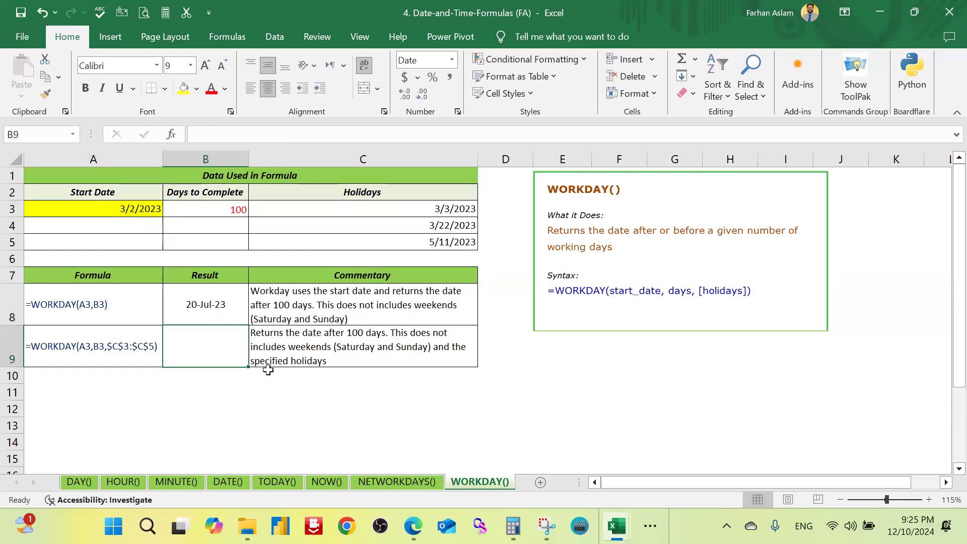
text(=)
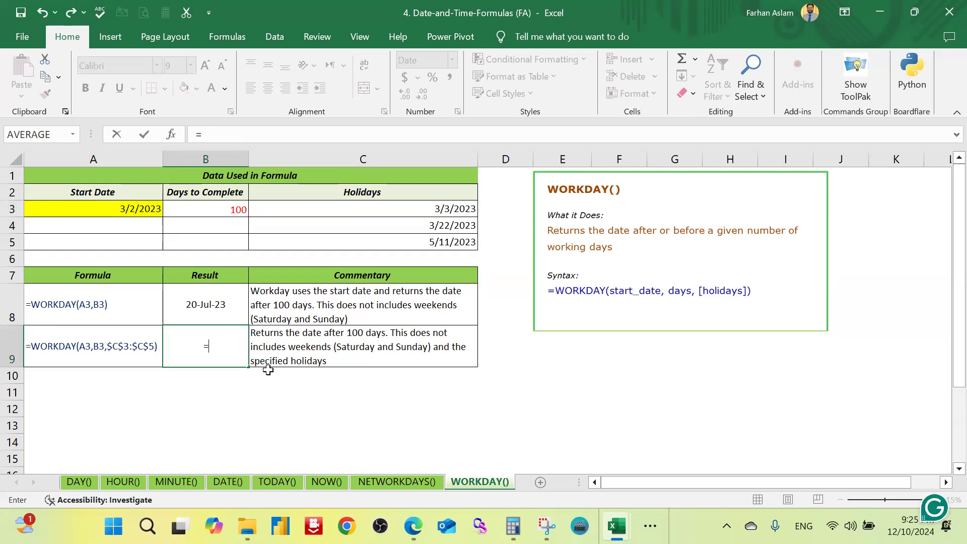
text(work)
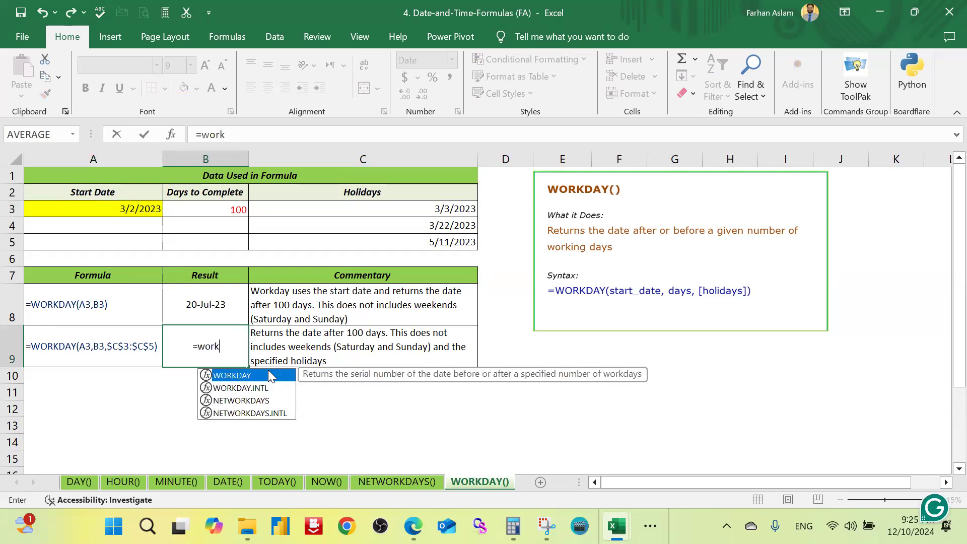
text(day)
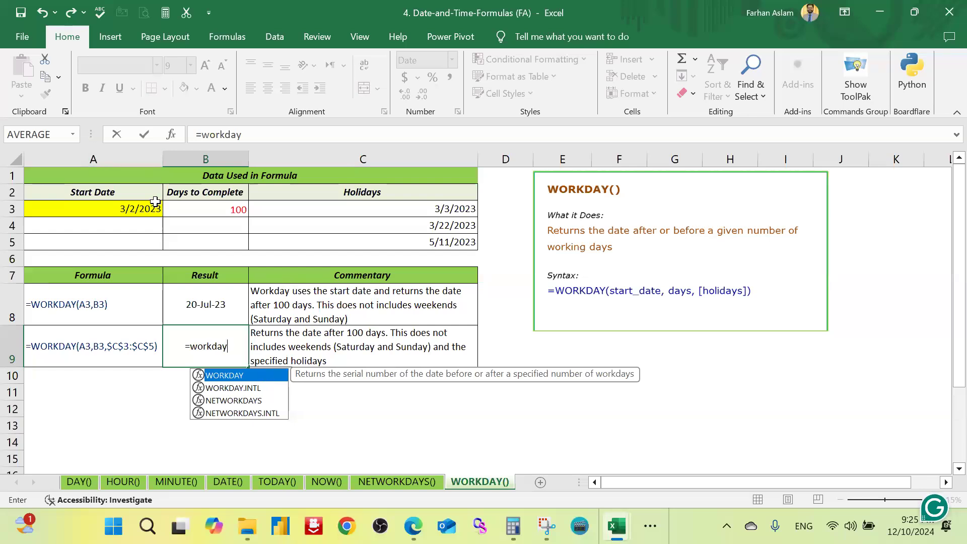
key(Tab)
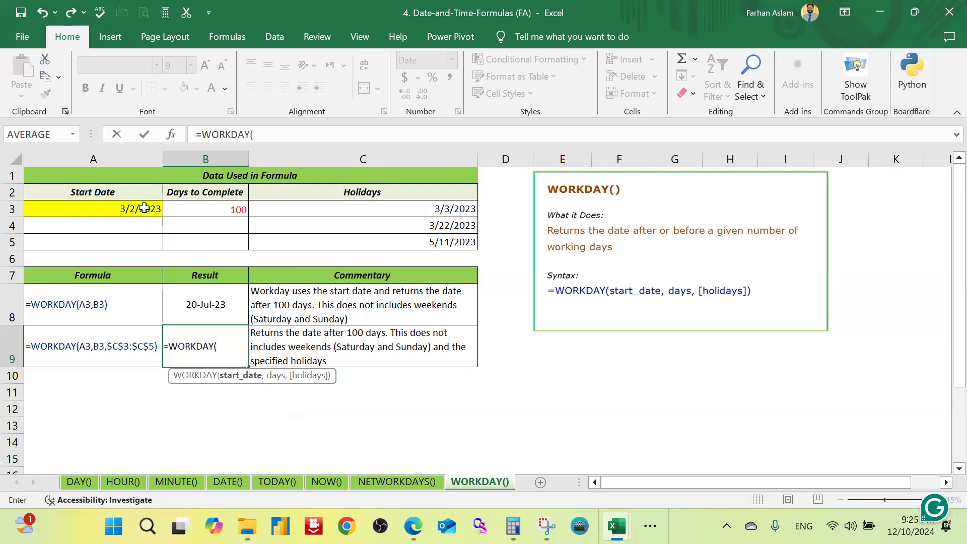
click(146, 208)
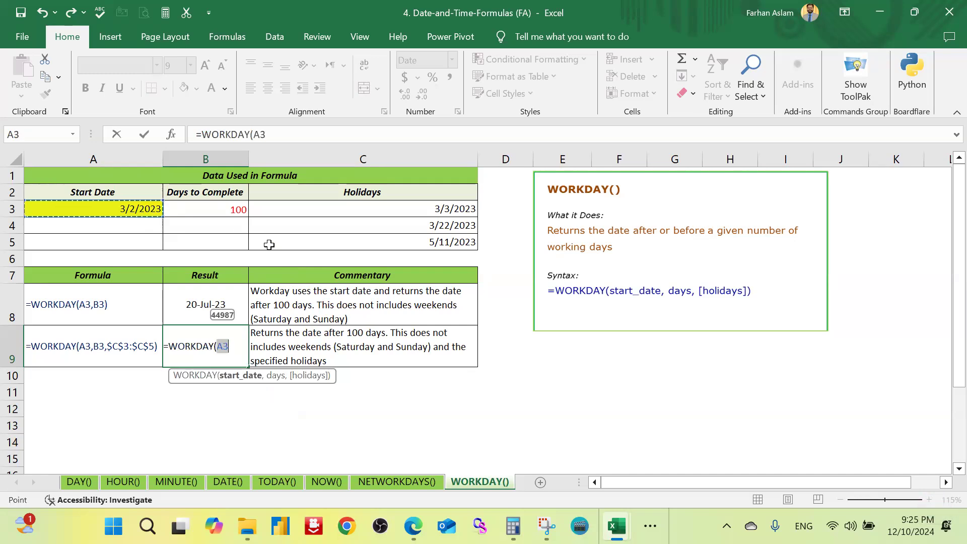
text(,)
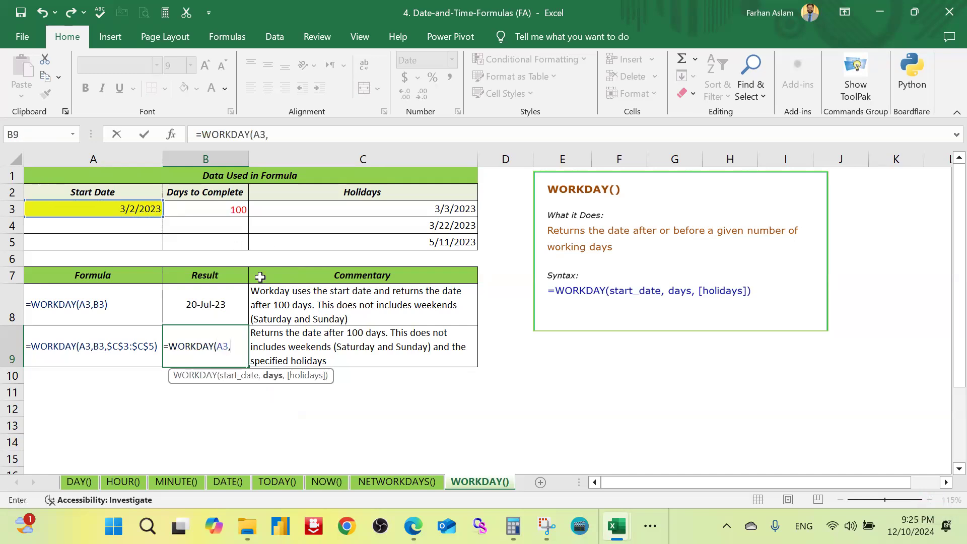
text(B3,)
mouse_move(454, 214)
mouse_down()
mouse_move(453, 241)
mouse_move(357, 252)
mouse_up()
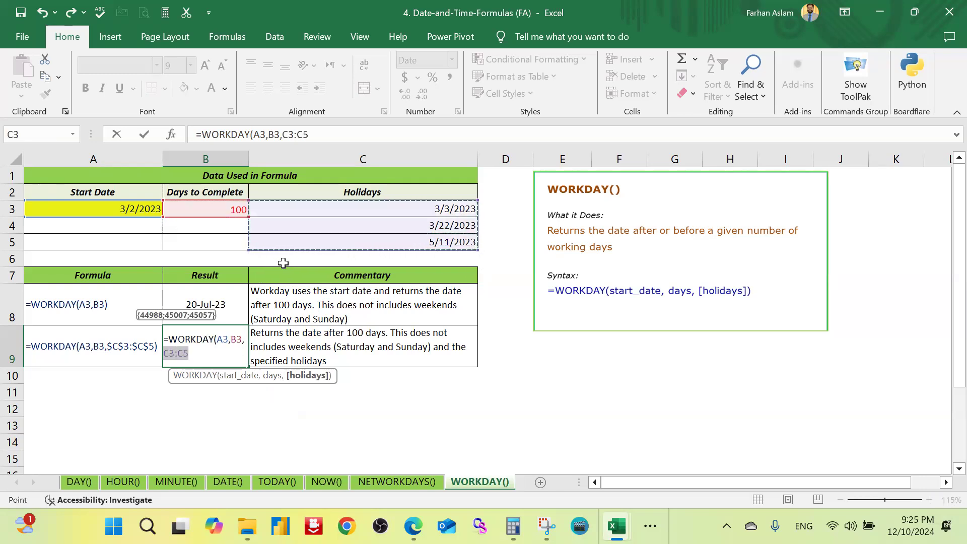
click(214, 353)
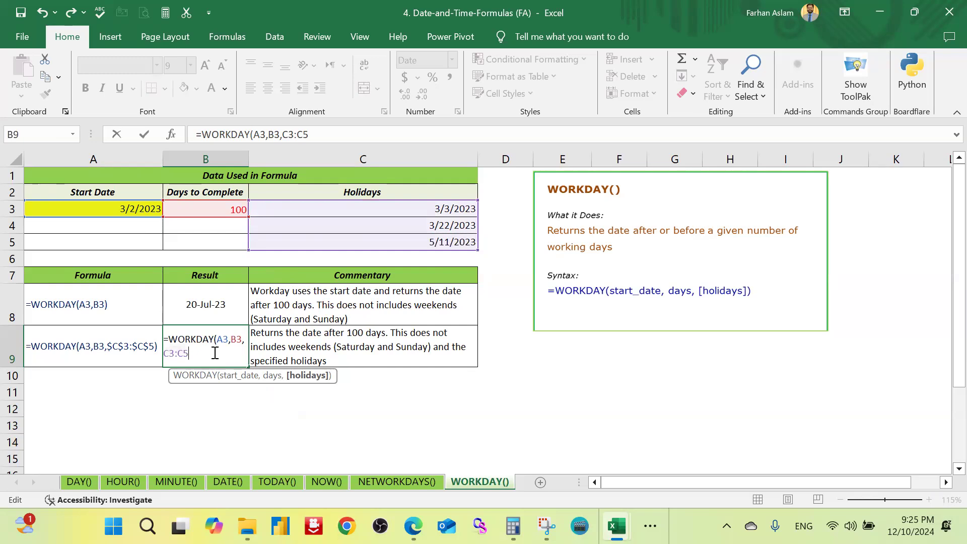
text())
key(Return)
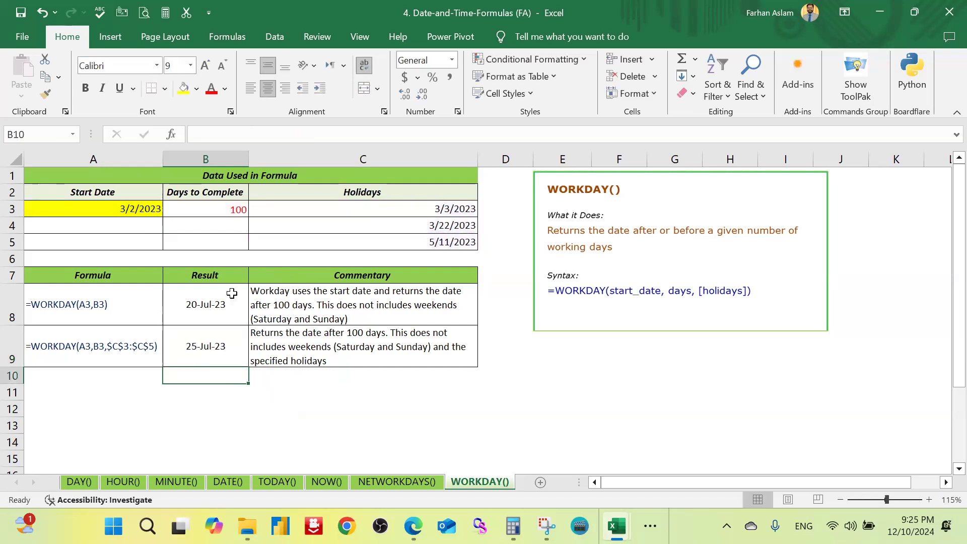
Step: Compare the WORKDAY results in B8 and B9, without and with the holidays
click(220, 303)
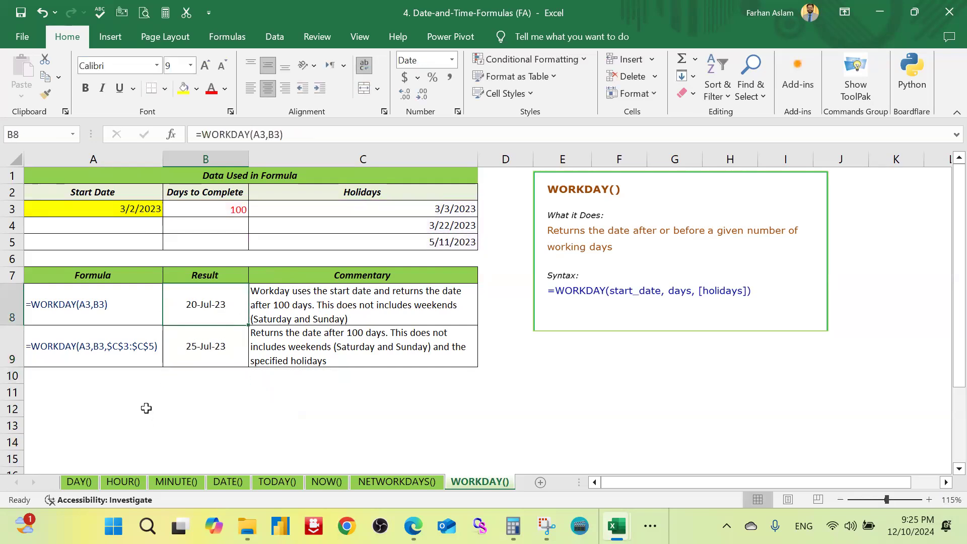
key(Down)
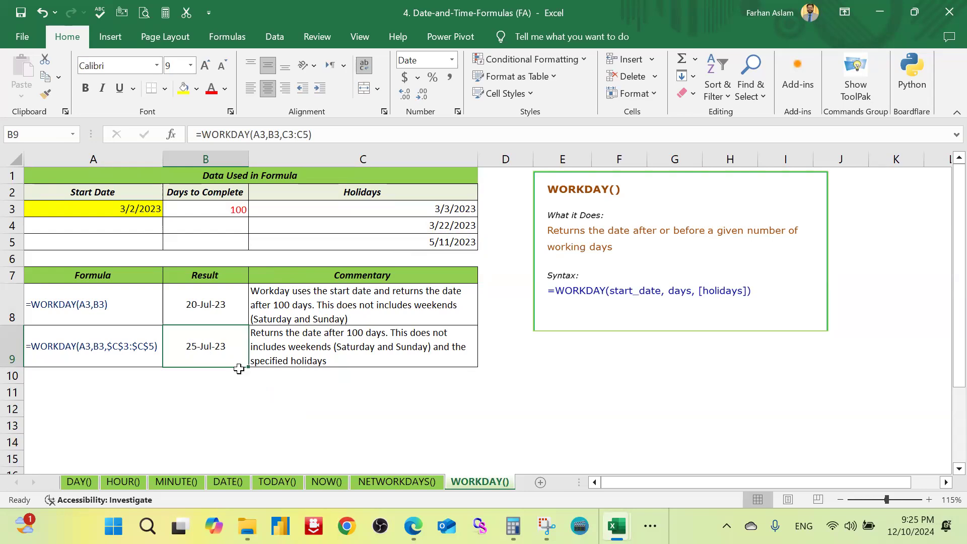
click(285, 392)
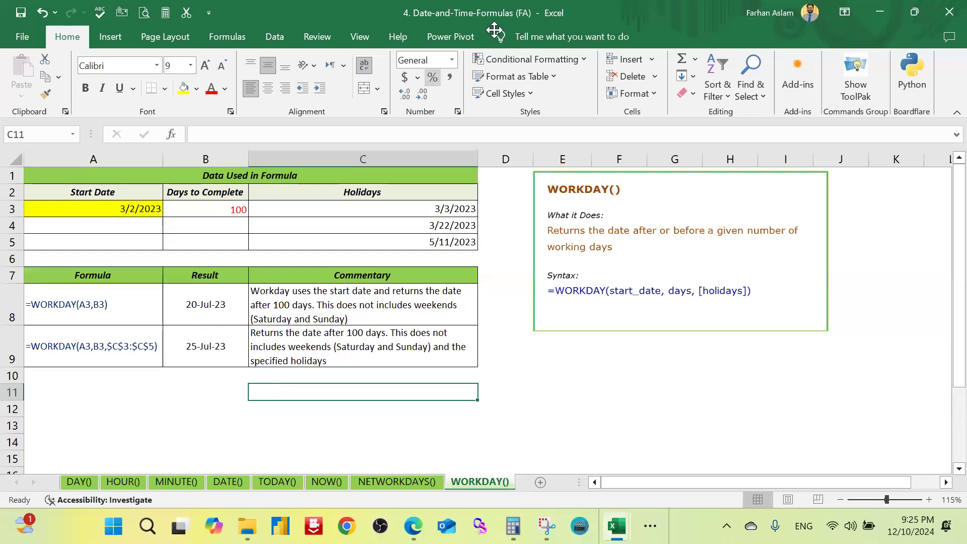
Step: Close the 4. Date-and-Time-Formulas (FA) workbook without saving the changes
click(562, 348)
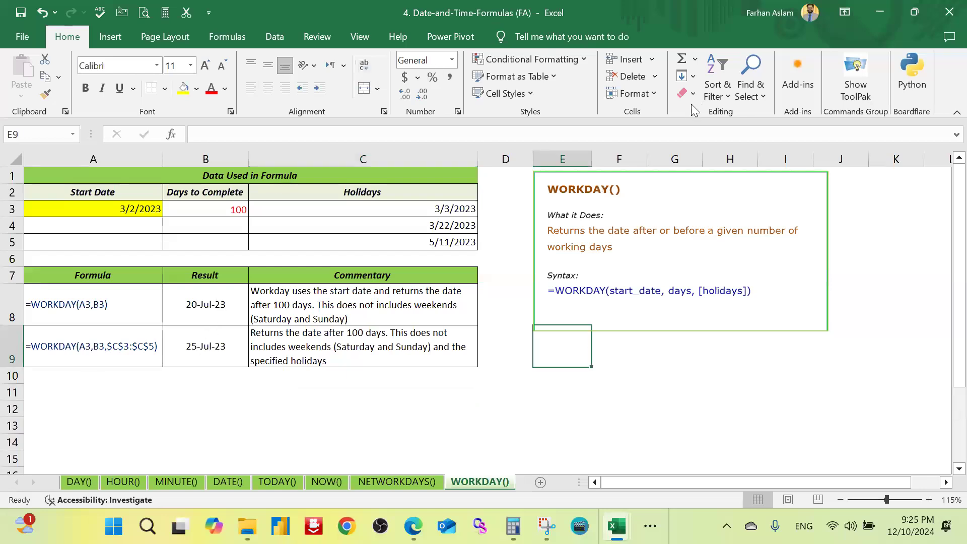
click(946, 12)
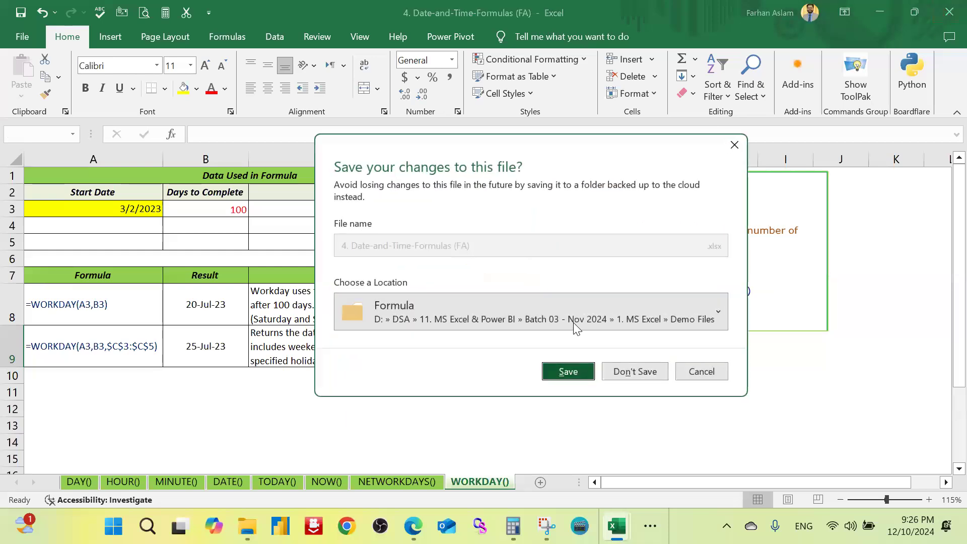
click(643, 371)
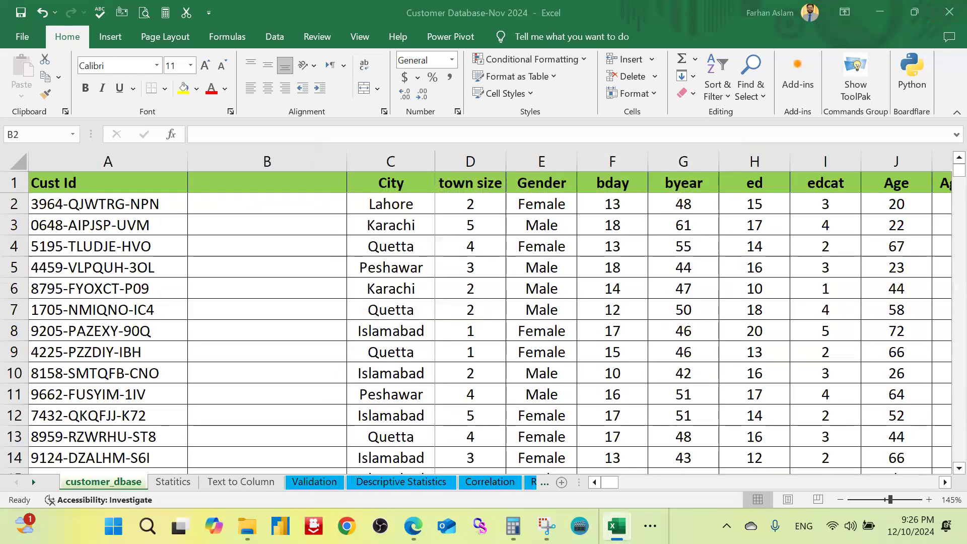
Step: Switch to File Explorer's Formula folder, open the 5. Logical-Formulas (FA) workbook and display its AND() sheet
mouse_move(247, 524)
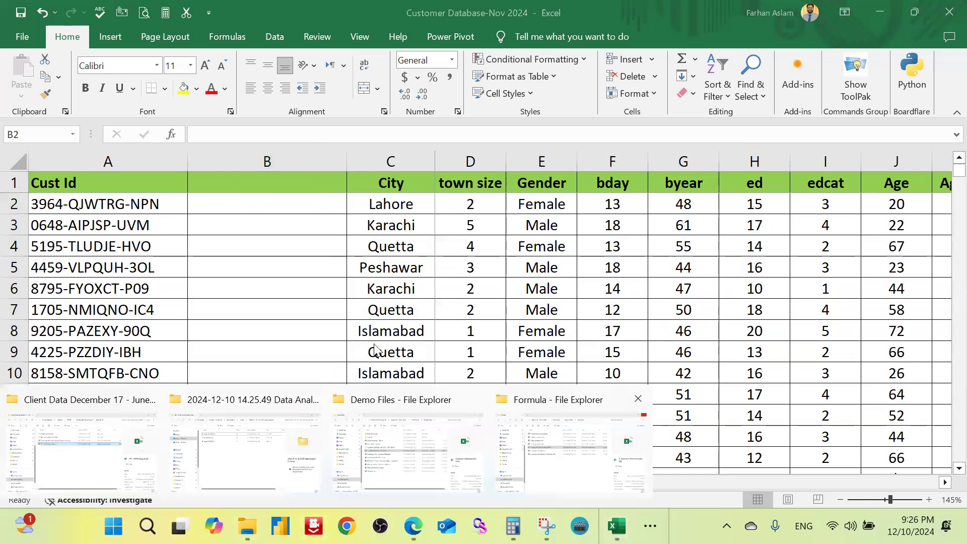
click(574, 486)
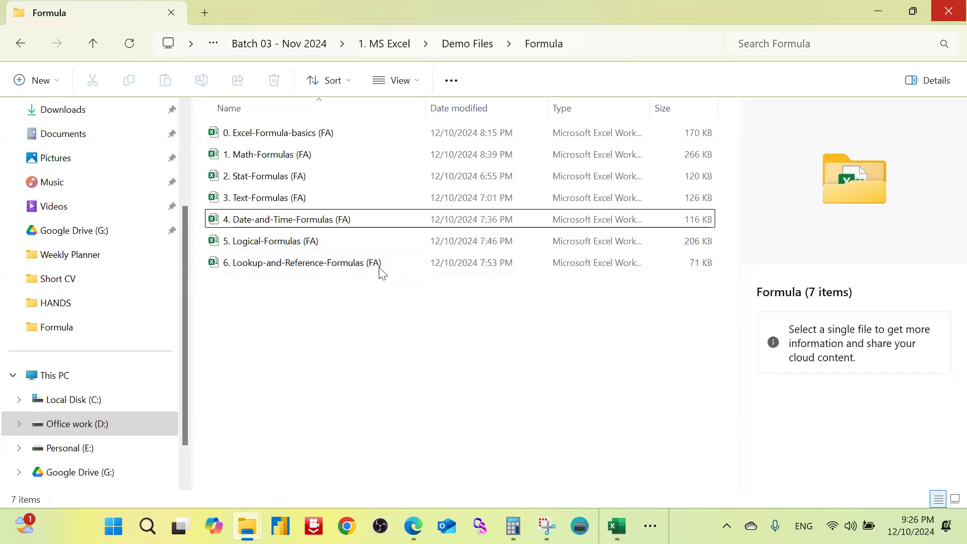
double_click(290, 245)
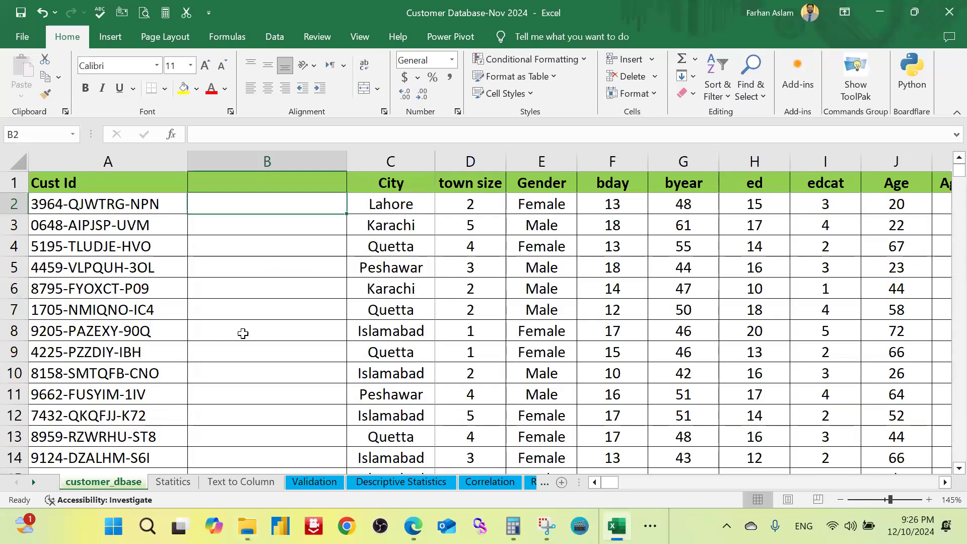
click(82, 483)
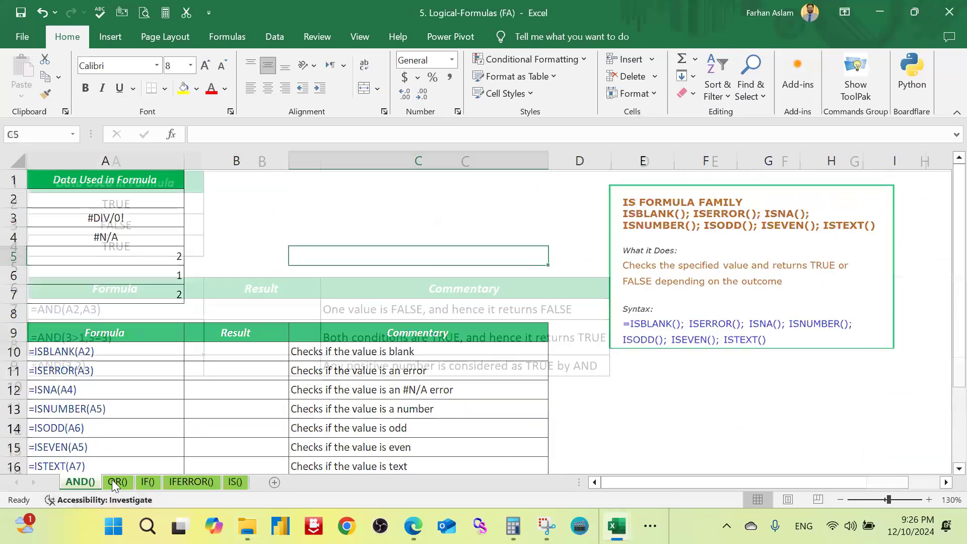
Step: Look through the OR(), IF(), IFERROR() and IS() sheets, and return to the AND() sheet to review its examples
click(117, 482)
click(147, 482)
click(196, 482)
click(228, 479)
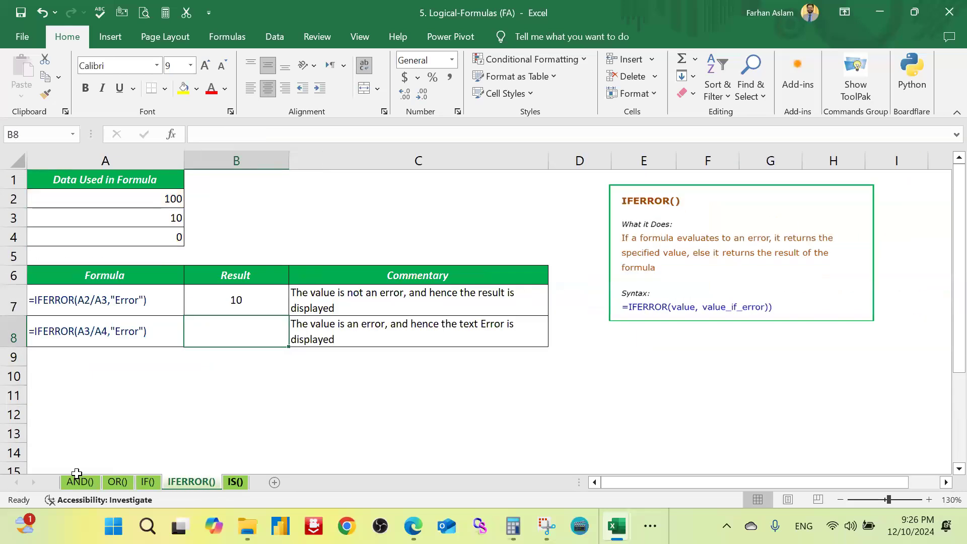
click(86, 480)
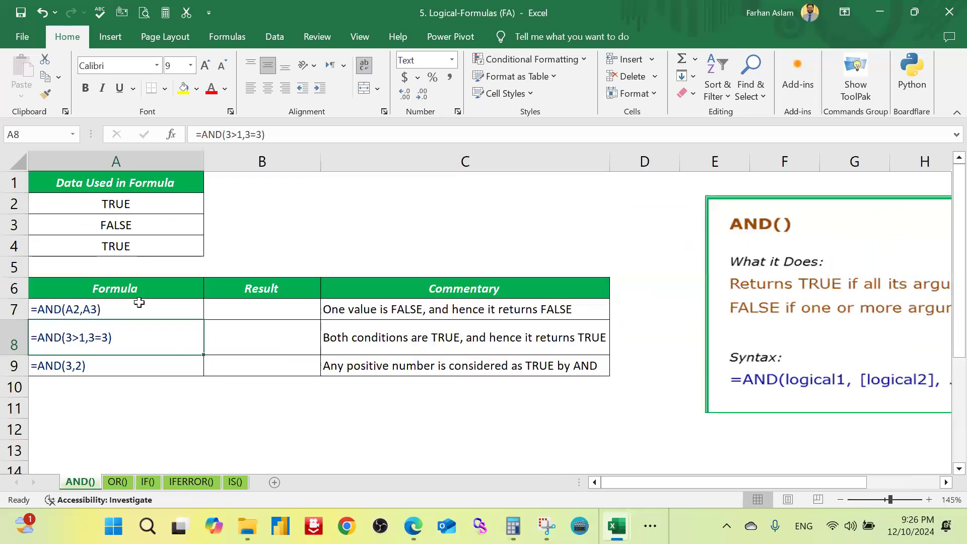
click(338, 218)
click(265, 314)
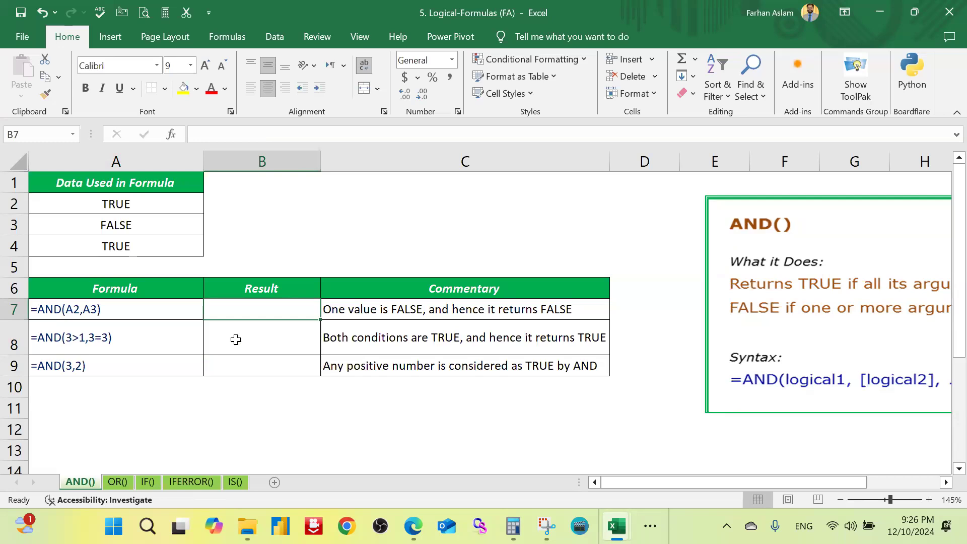
click(285, 230)
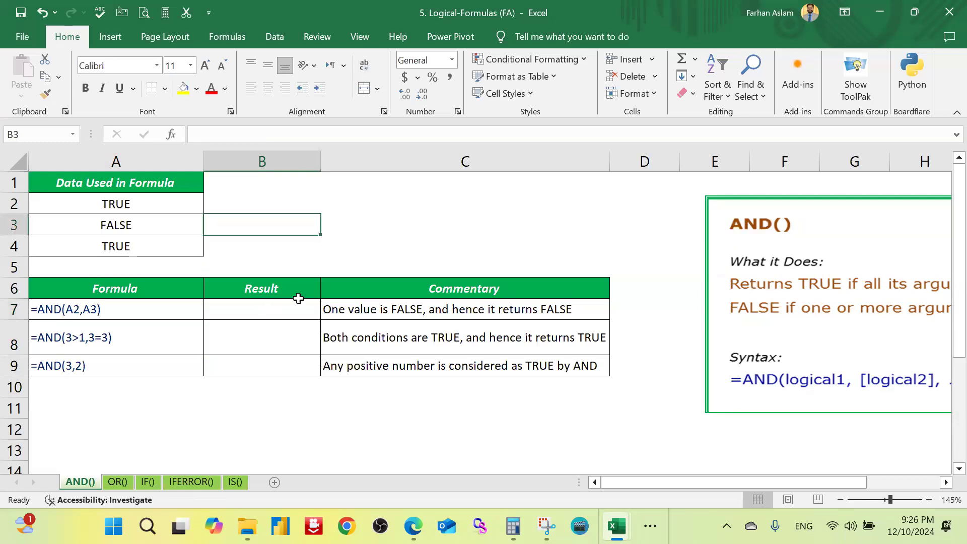
click(296, 305)
text(=)
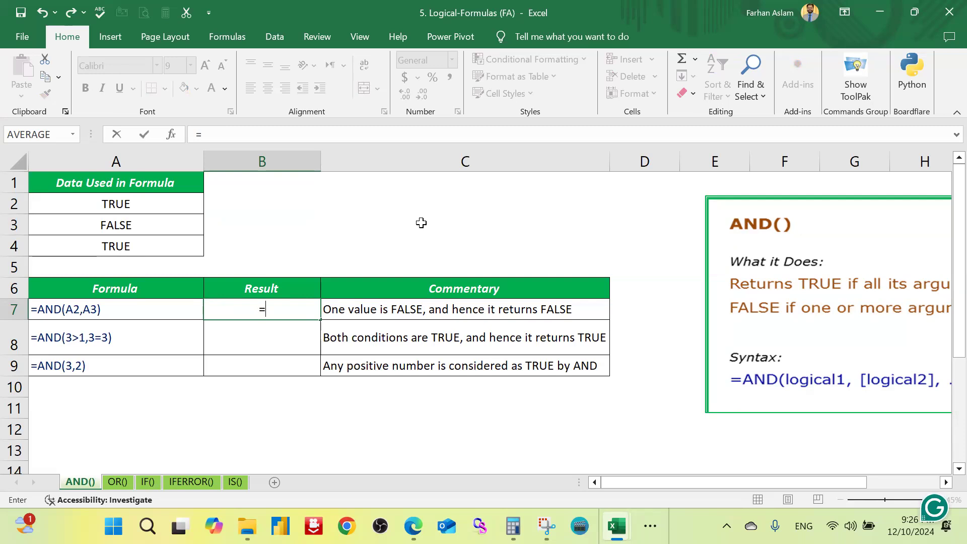
text(and)
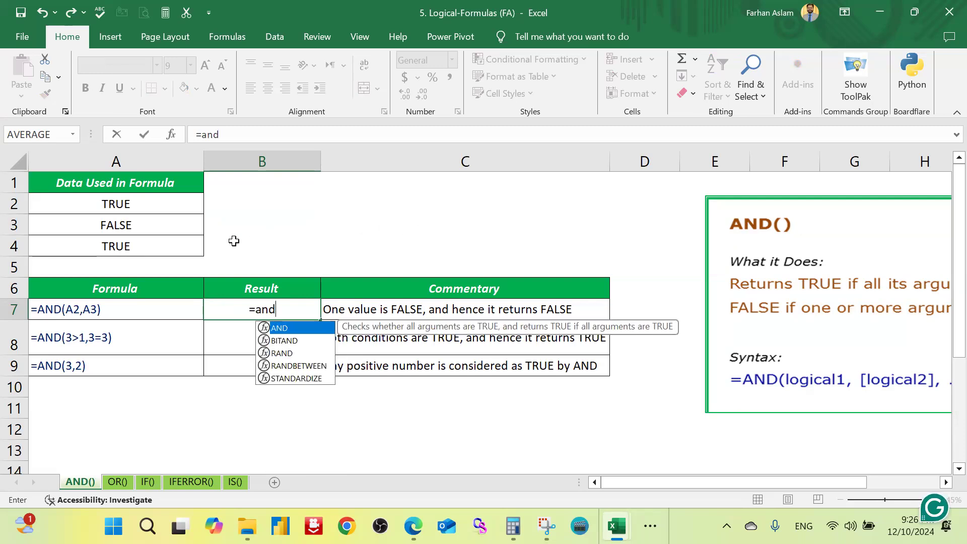
click(130, 207)
click(259, 309)
scroll(538, 430, down, 2)
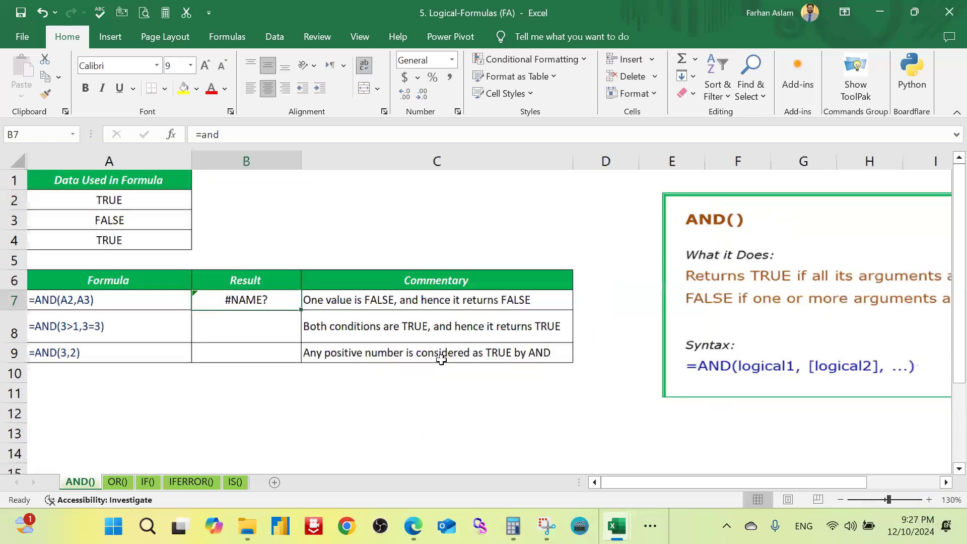
scroll(537, 429, down, 1)
click(663, 432)
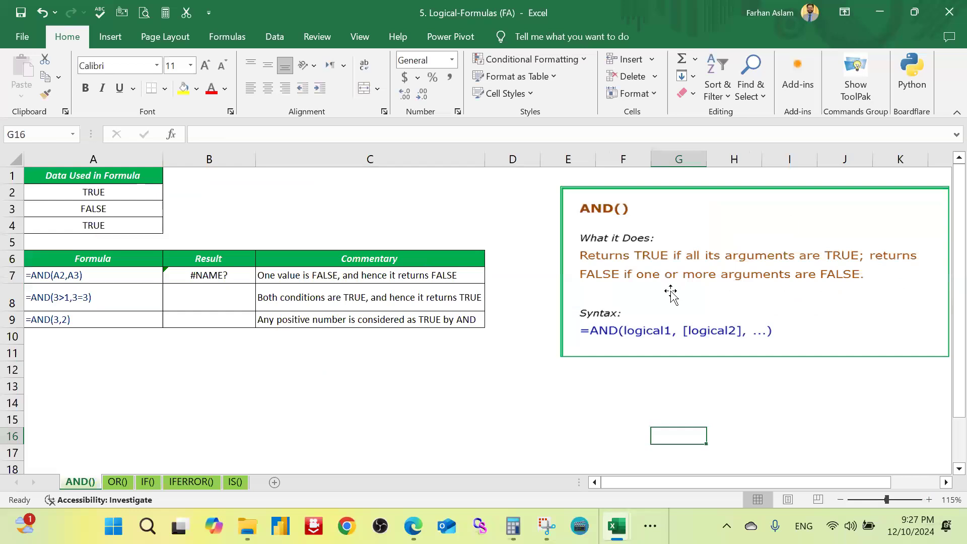
click(217, 275)
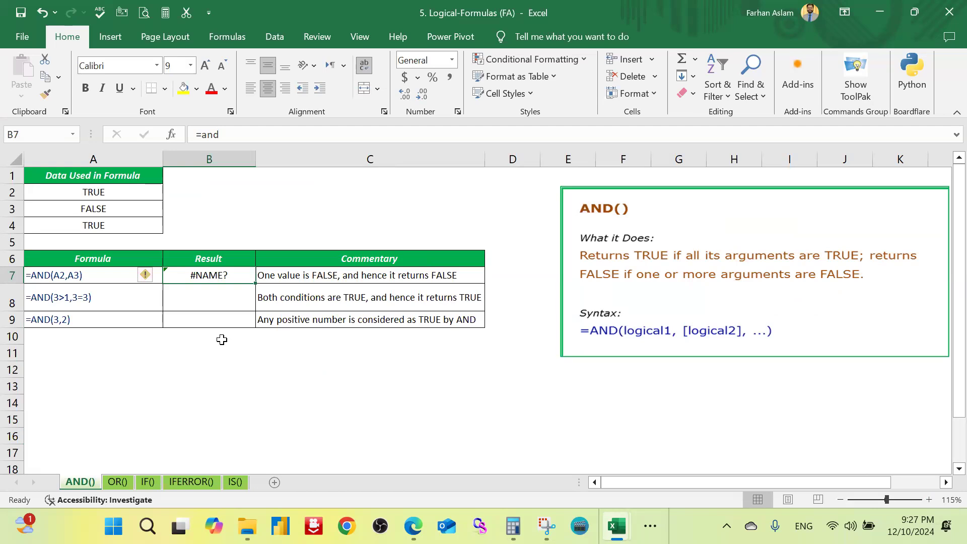
text(=)
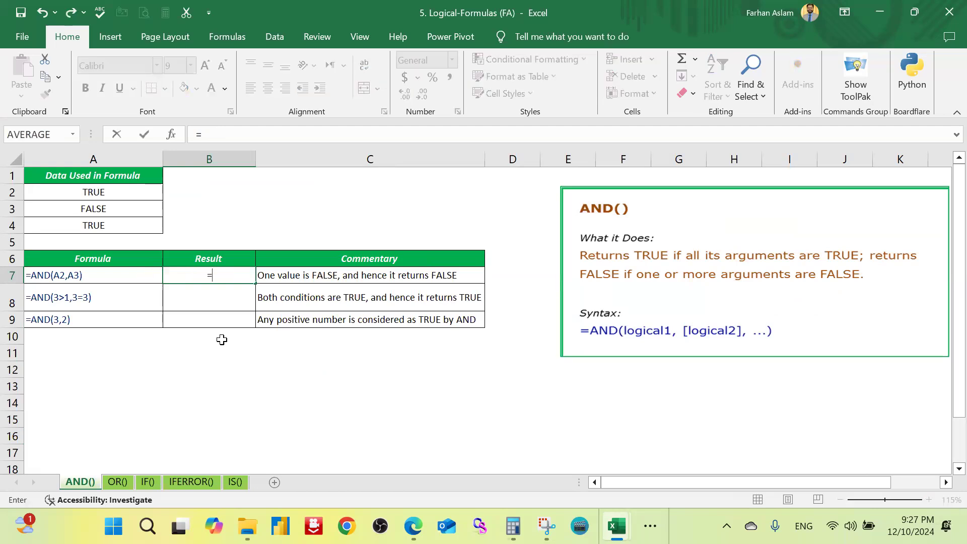
text(and)
click(151, 191)
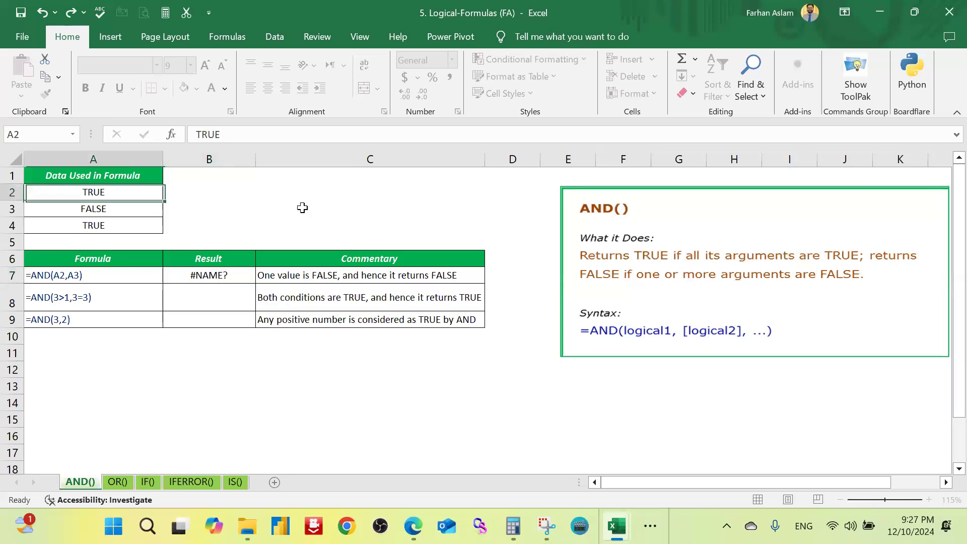
click(253, 275)
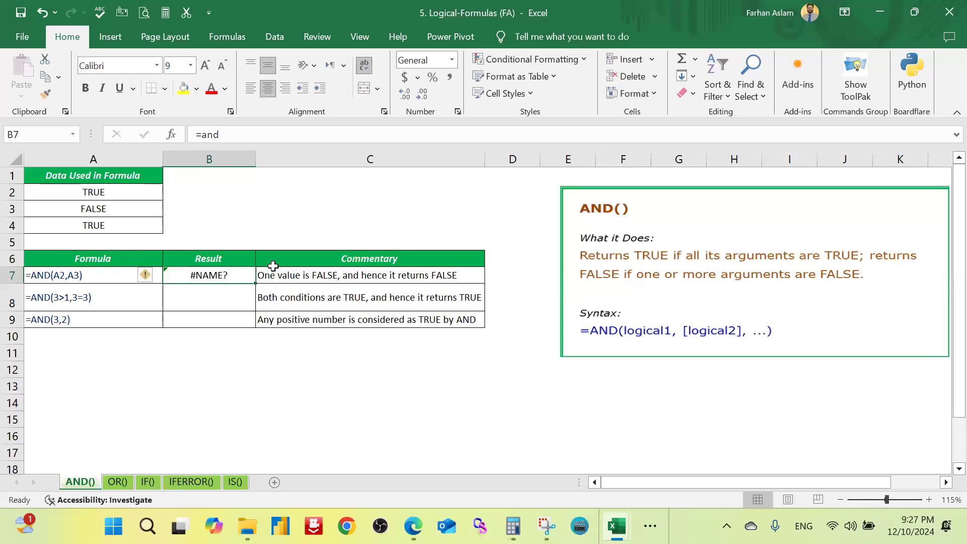
Step: Enter =AND(A2,A3) in cell B7 to test the first two logical values together
text(=and)
key(Tab)
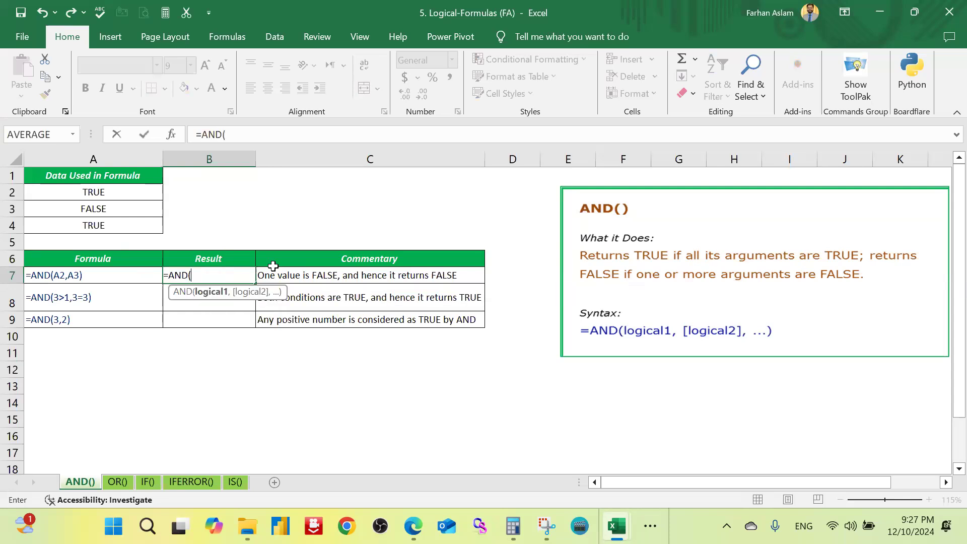
click(160, 193)
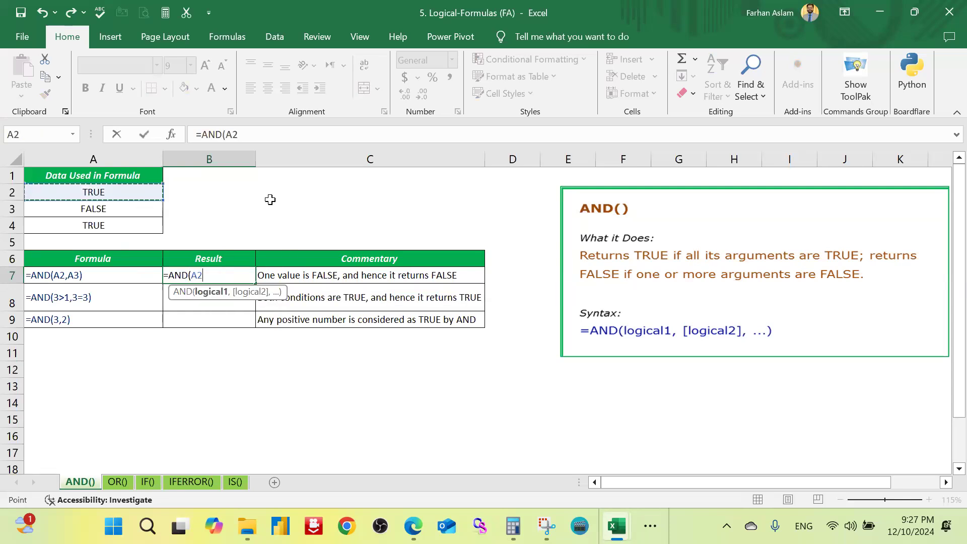
text(,)
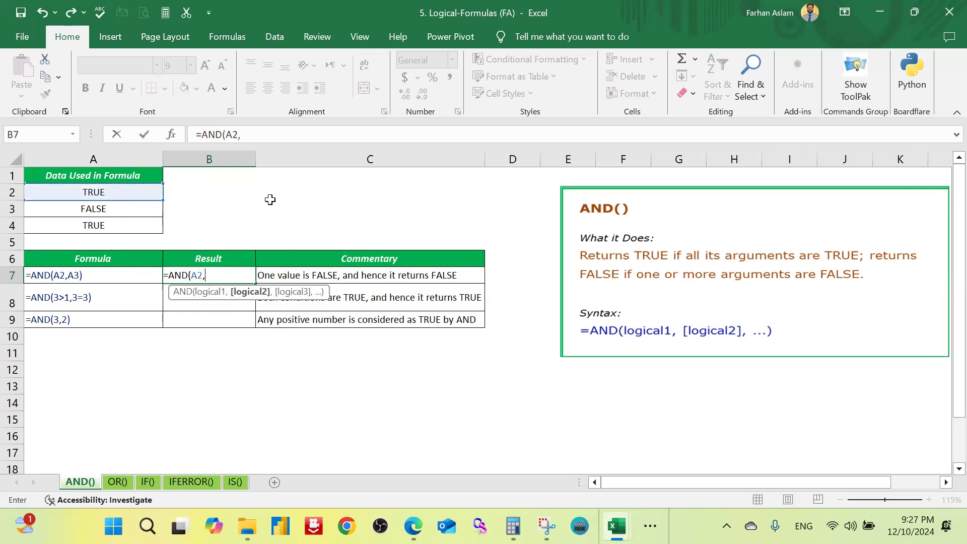
click(131, 211)
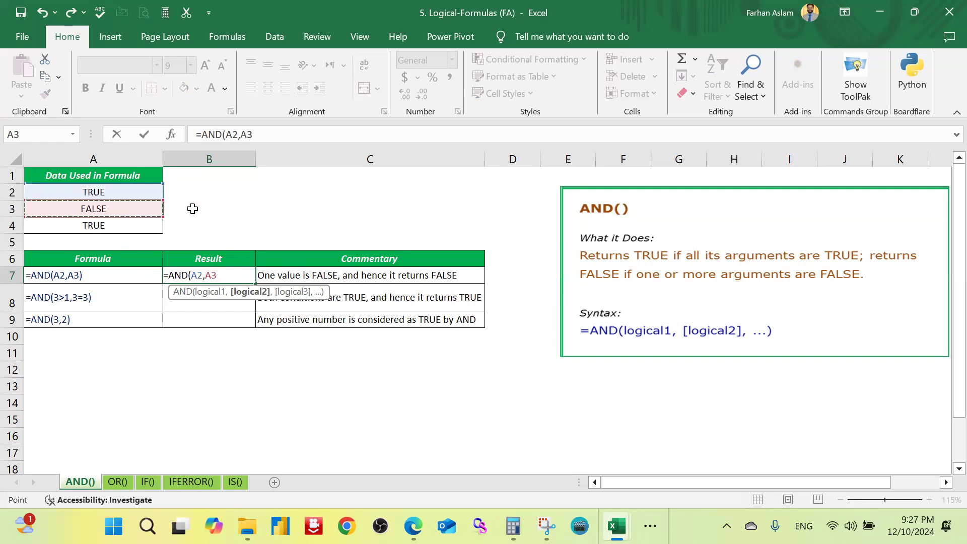
text())
key(Return)
key(Up)
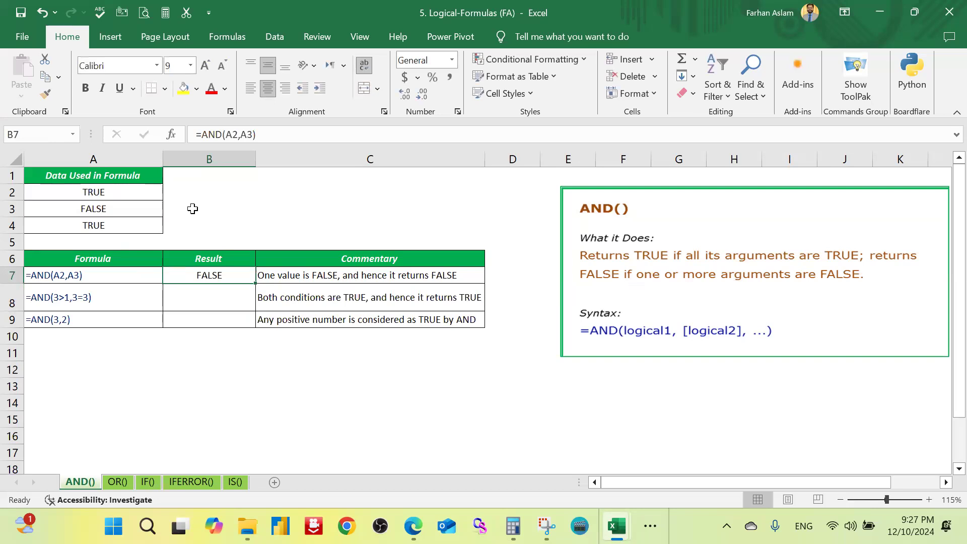
Step: Try the B7 formula with A4 as its second argument, making it =AND(A2,A4)
key(F2)
key(Left)
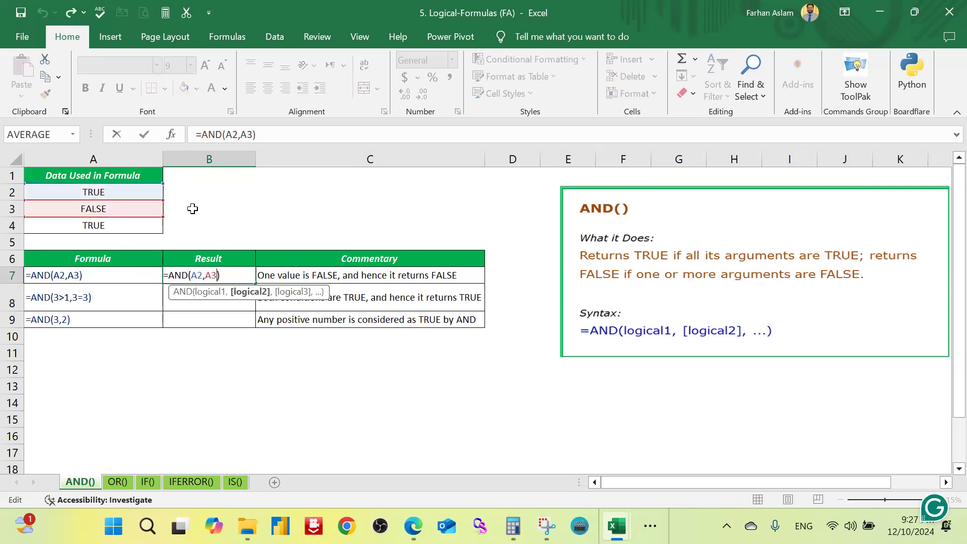
key(BackSpace)
key(BackSpace)
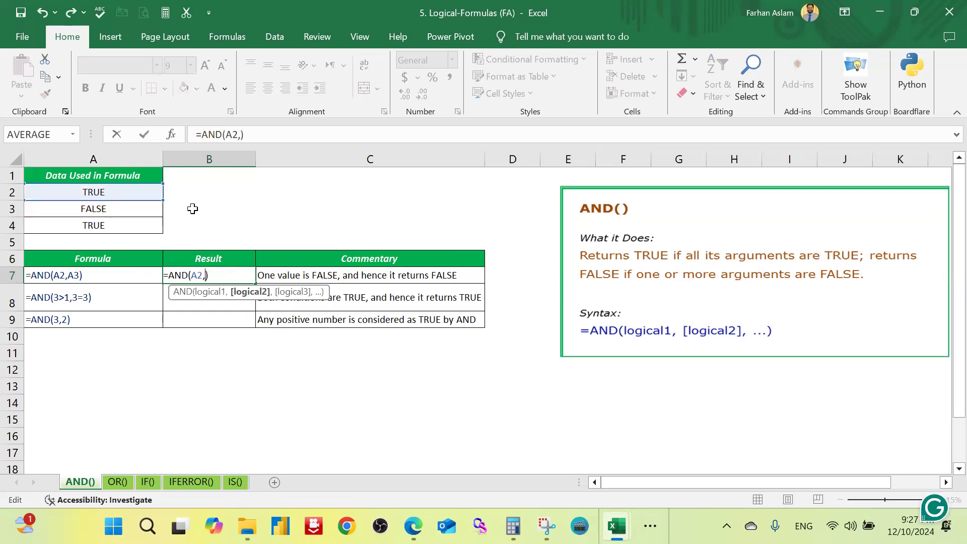
click(91, 227)
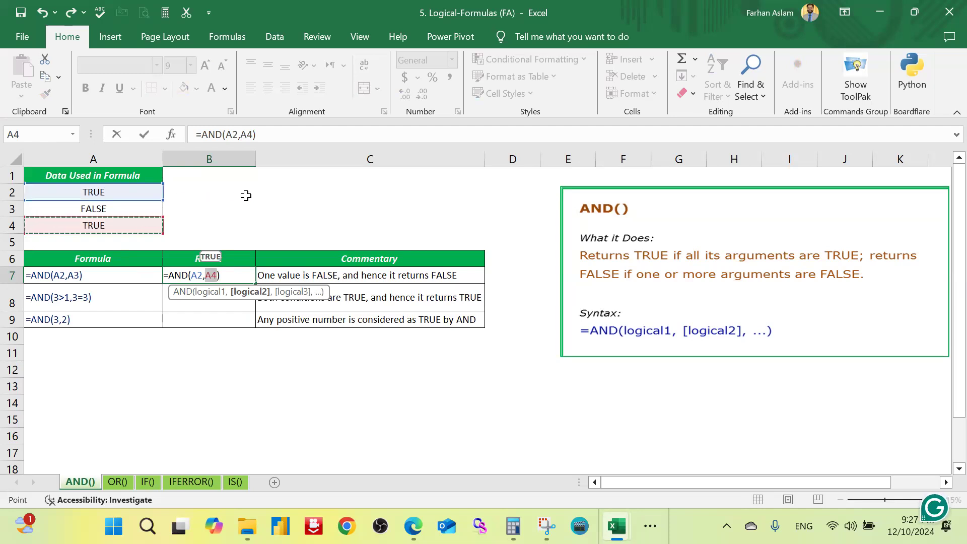
key(ctrl+Return)
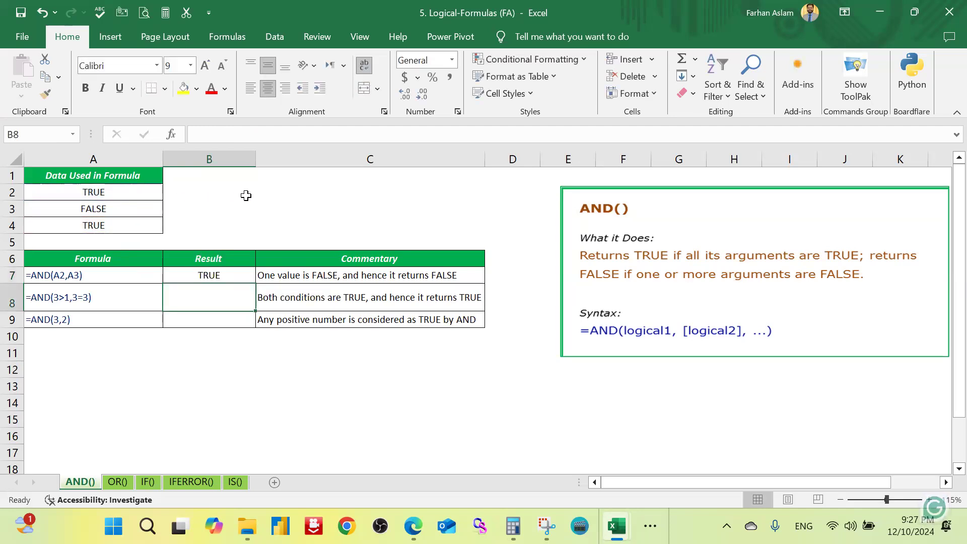
Step: Restore the second argument of the AND formula in B7 to A3
key(F2)
key(Left)
key(shift+Left)
key(shift+Left)
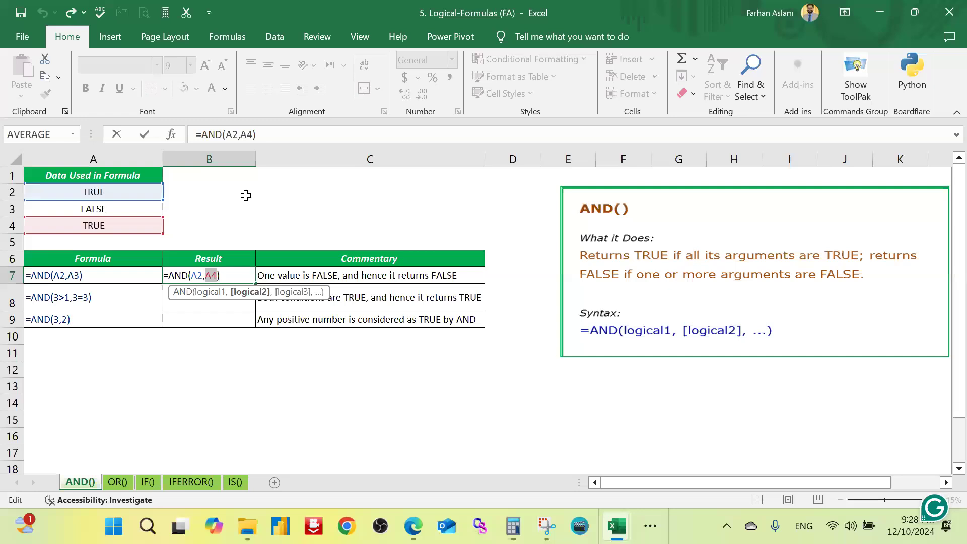
click(133, 208)
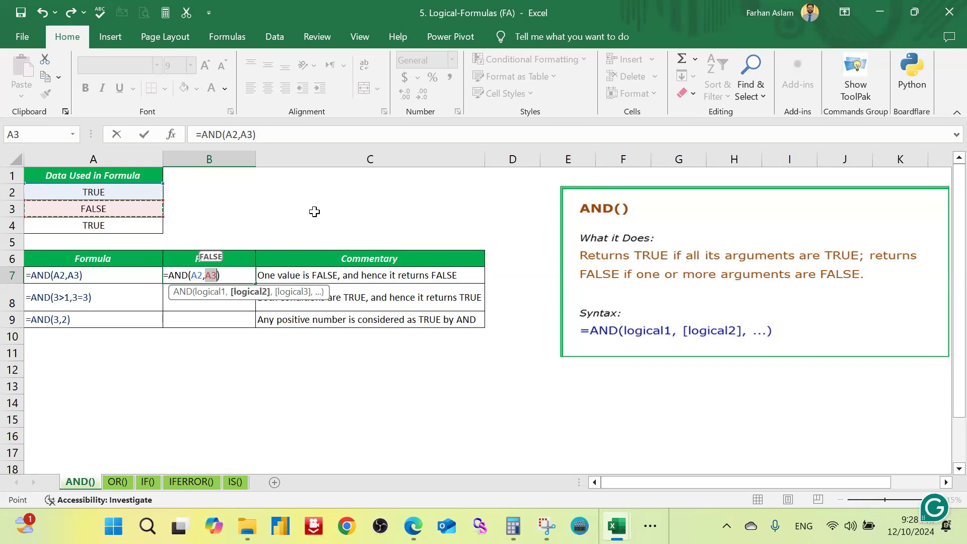
click(254, 275)
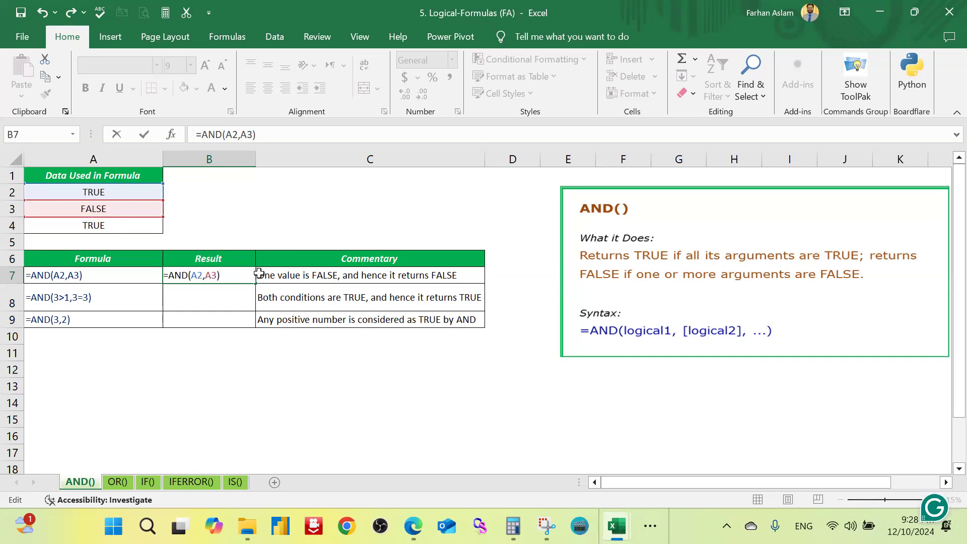
key(Return)
Step: Enter =AND(3>1,3=3) in cell B8 to test two comparisons at once
text(=)
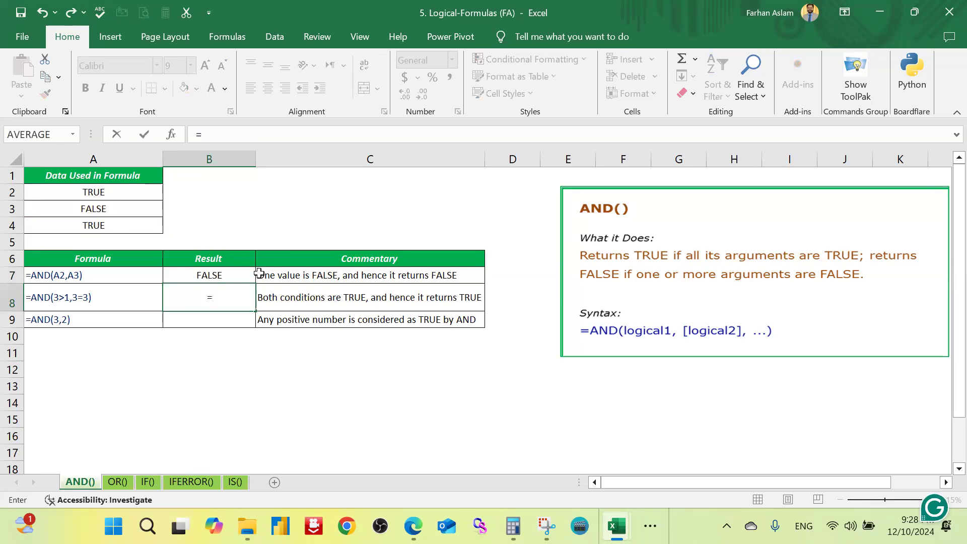
text(and)
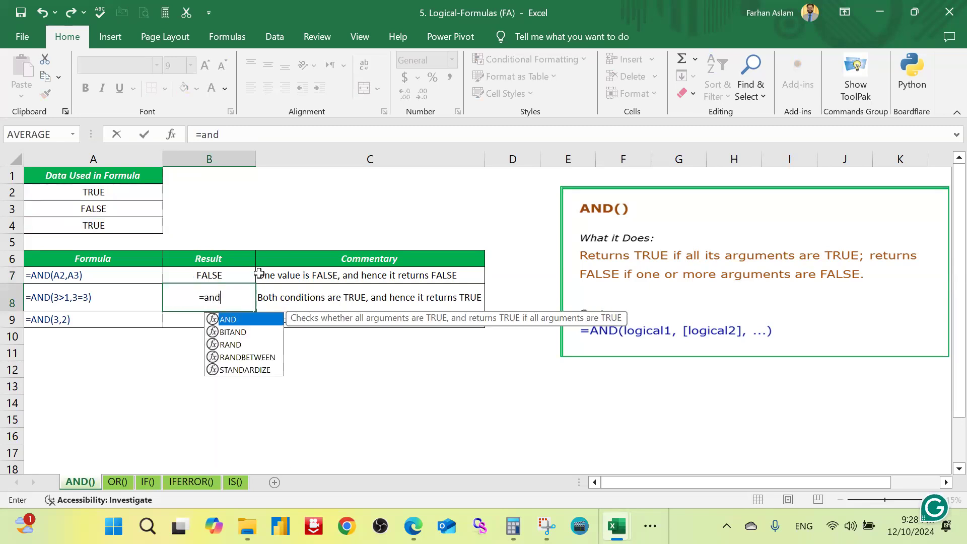
key(Tab)
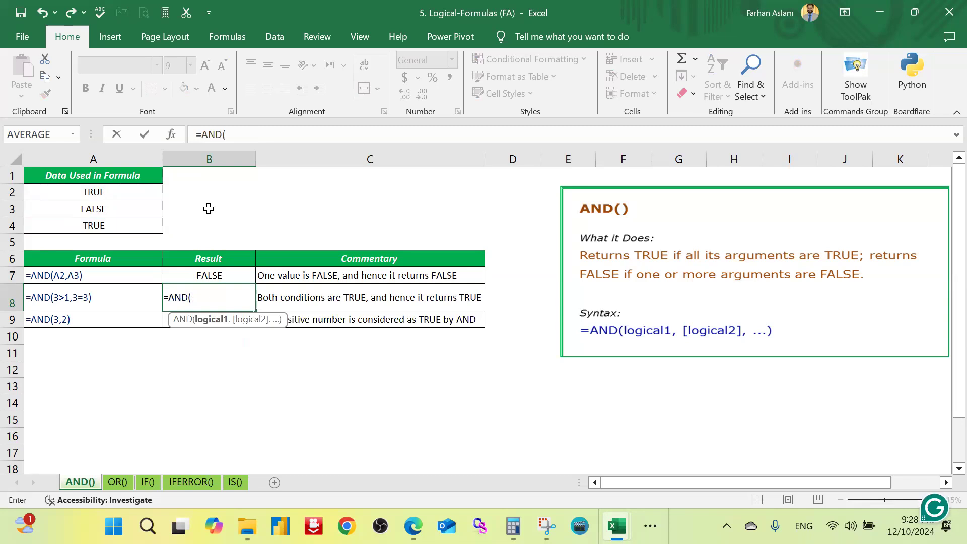
text(3>1,3=3)
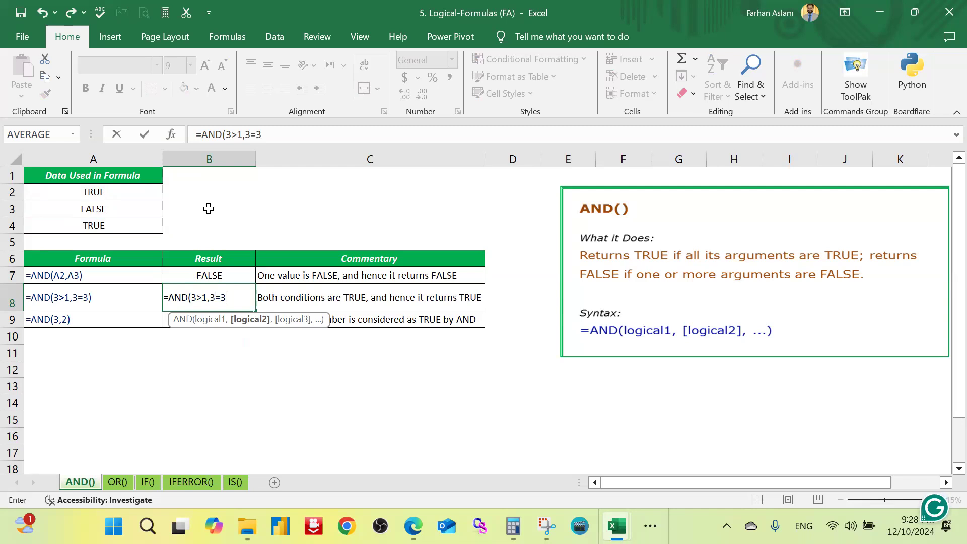
text())
key(Return)
key(Up)
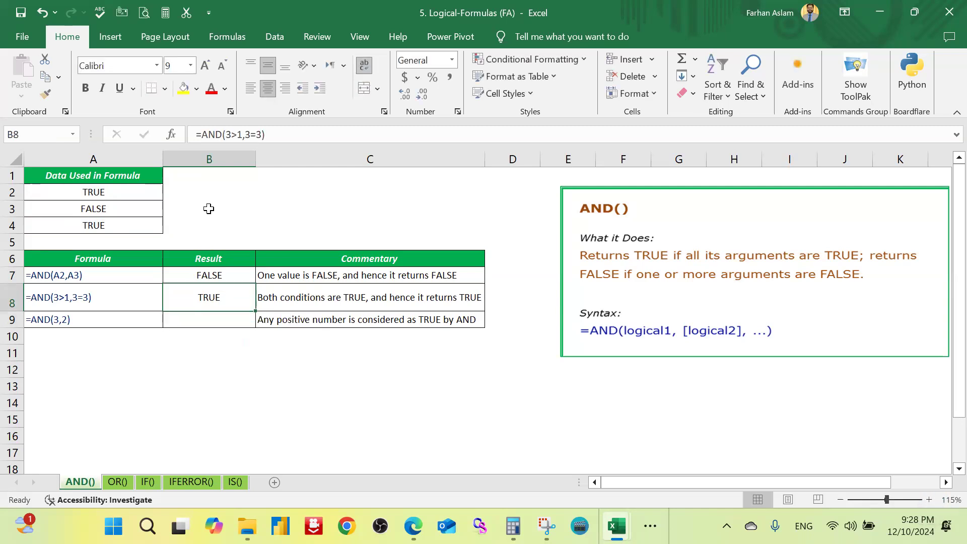
Step: Change the first condition of the AND formula in B8 to 3>4
key(F2)
key(Left)
key(Left)
key(Left)
key(Left)
key(Left)
key(Left)
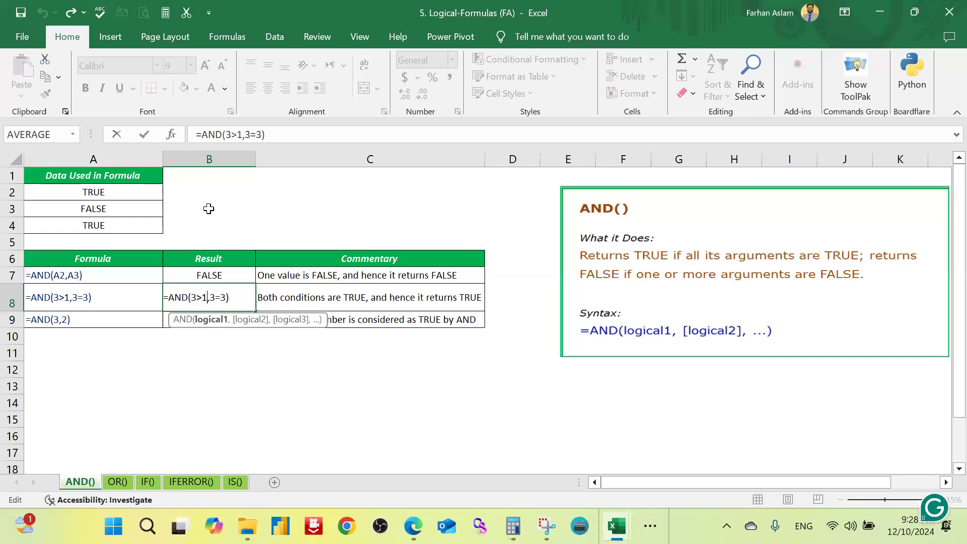
key(Right)
key(Right)
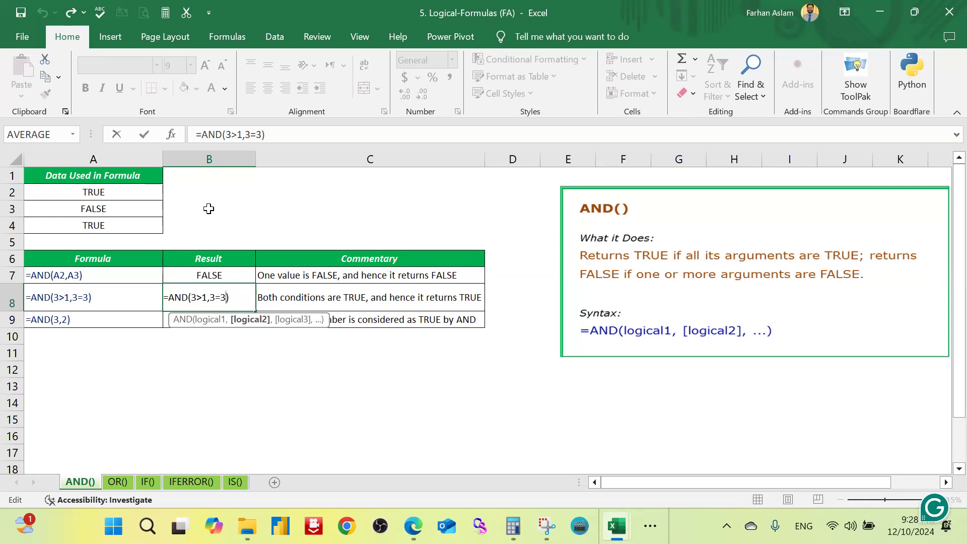
key(Left)
key(shift+Left)
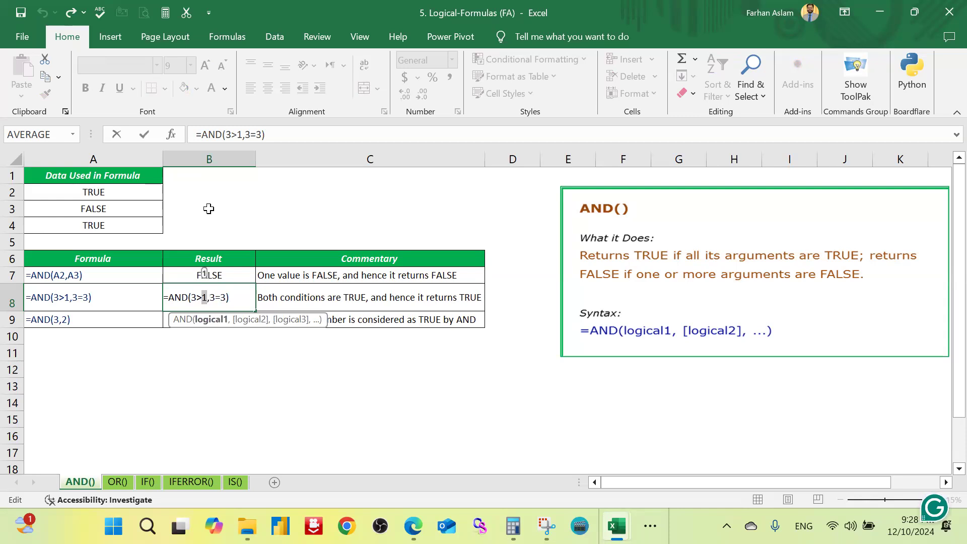
text(4)
key(Return)
key(Up)
key(Down)
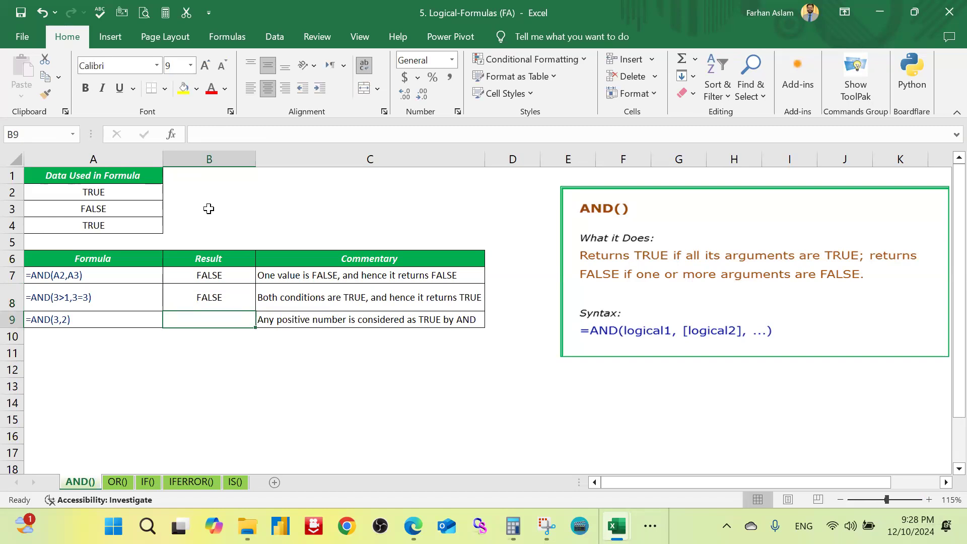
Step: Display the OR() sheet and select result cell B7 beside the =OR(A2,A3) example
click(117, 482)
click(271, 413)
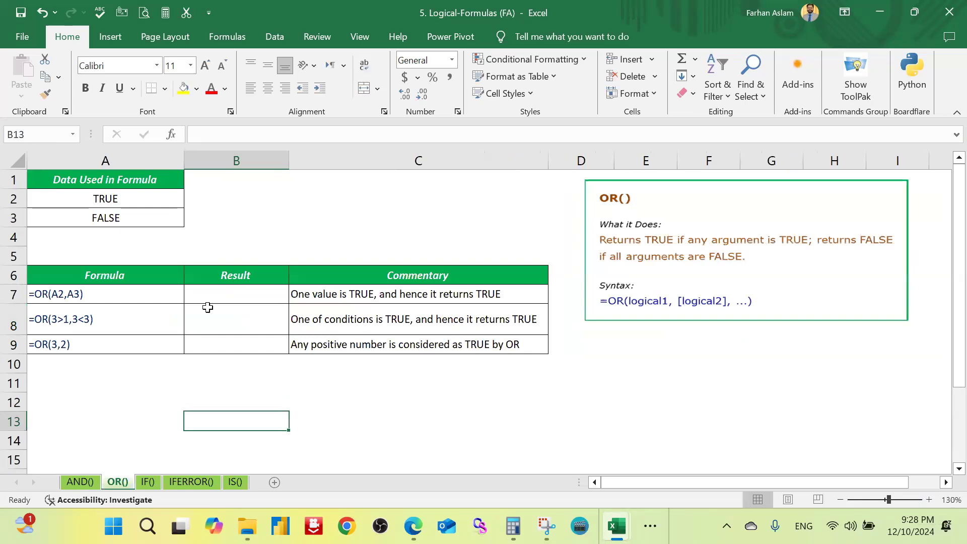
click(218, 295)
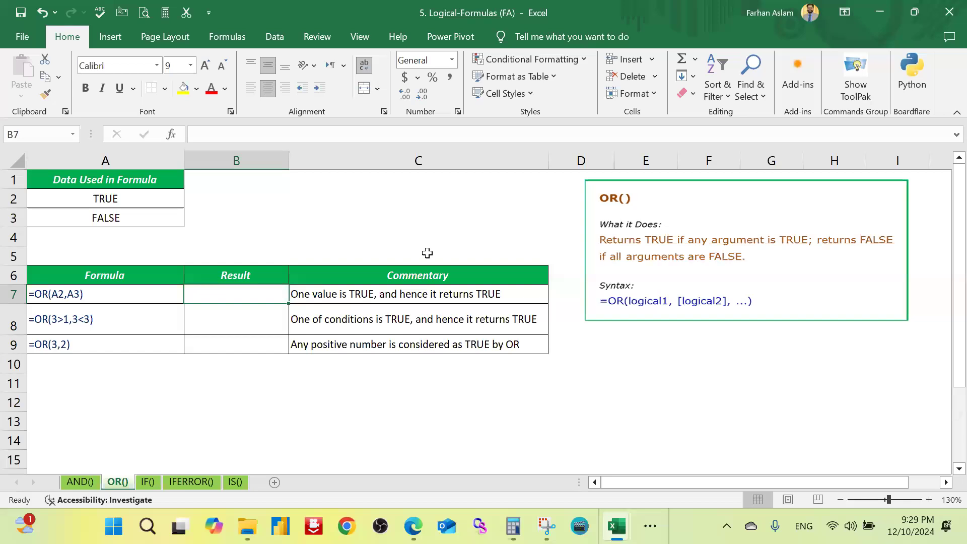
Step: Enter =OR(A2,A3) in result cell B7
text(=)
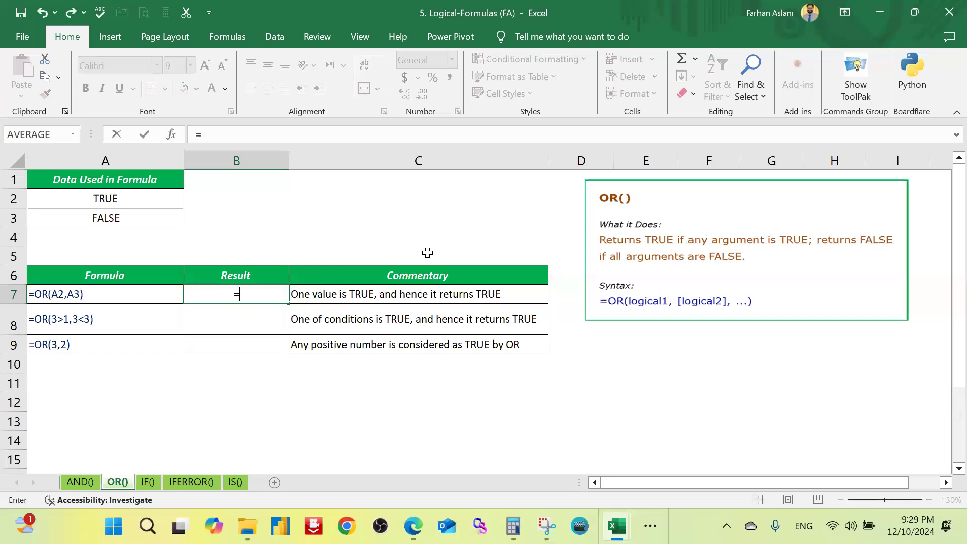
text(OR()
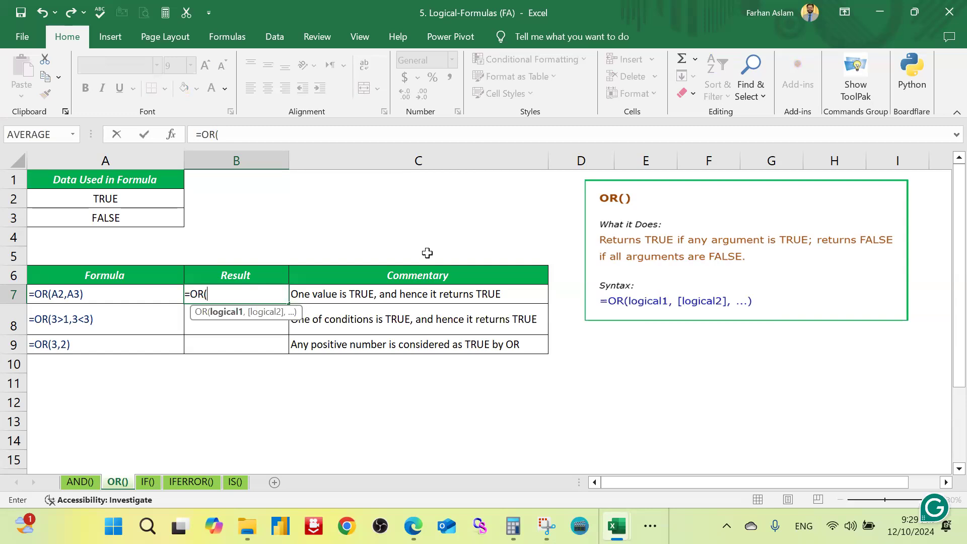
click(154, 200)
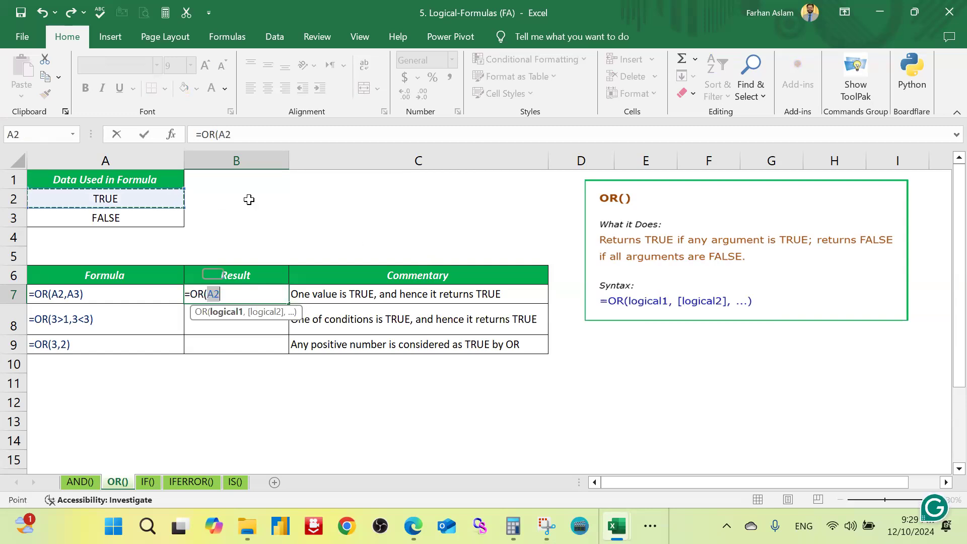
text(,)
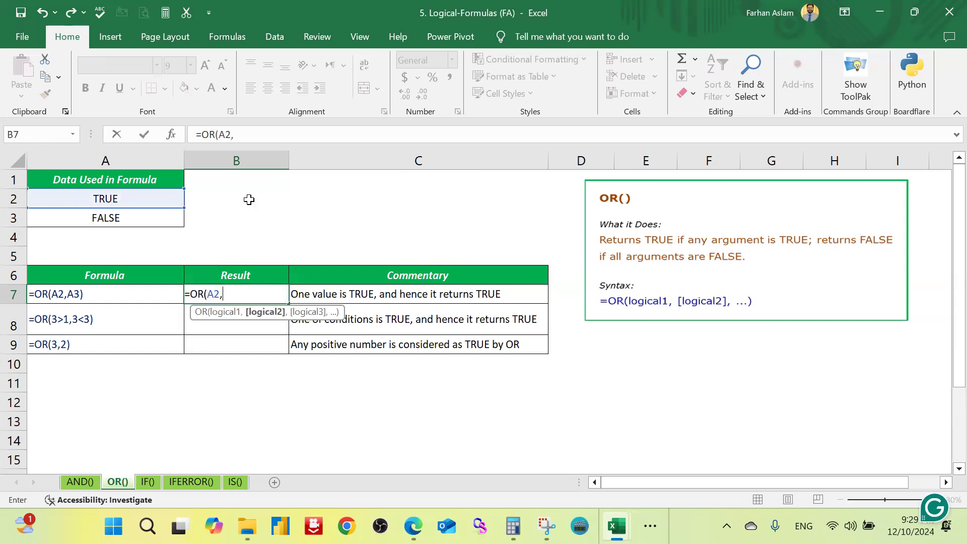
click(86, 217)
text())
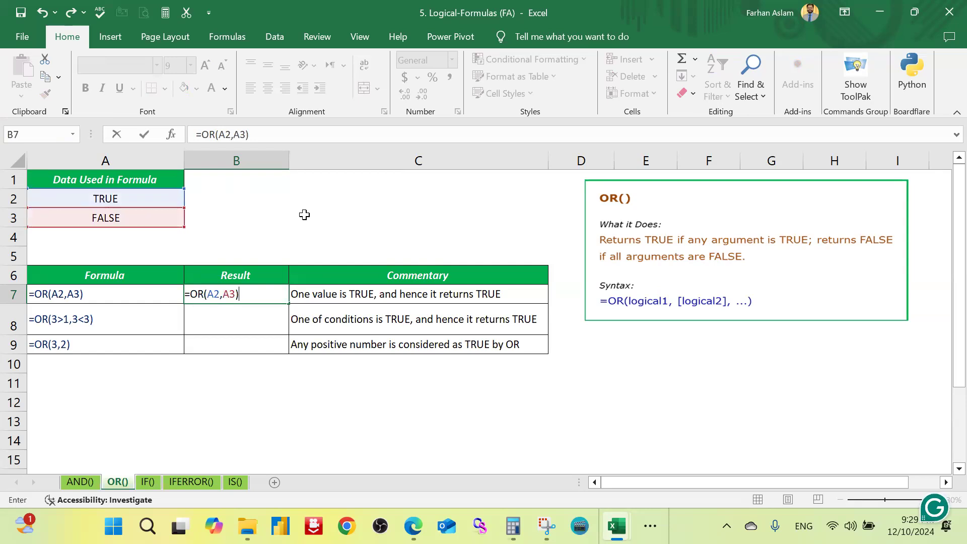
key(Return)
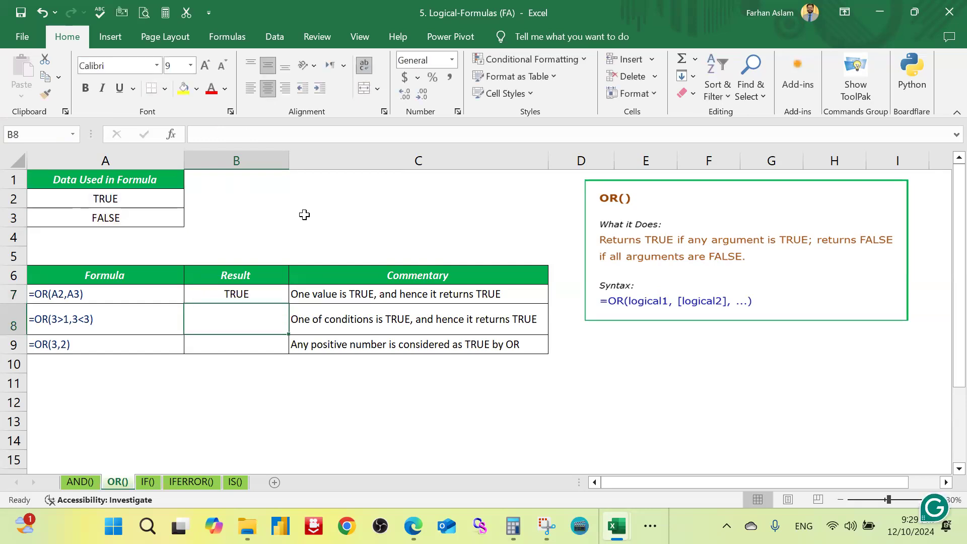
key(Up)
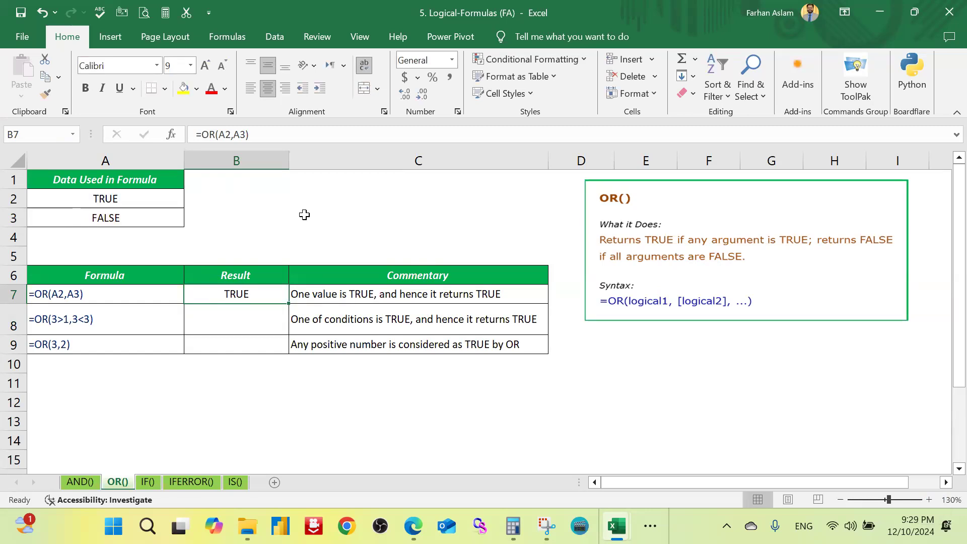
Step: Enter =OR(3>1,3<3) in cell B8 to test two comparisons
key(Down)
text(=)
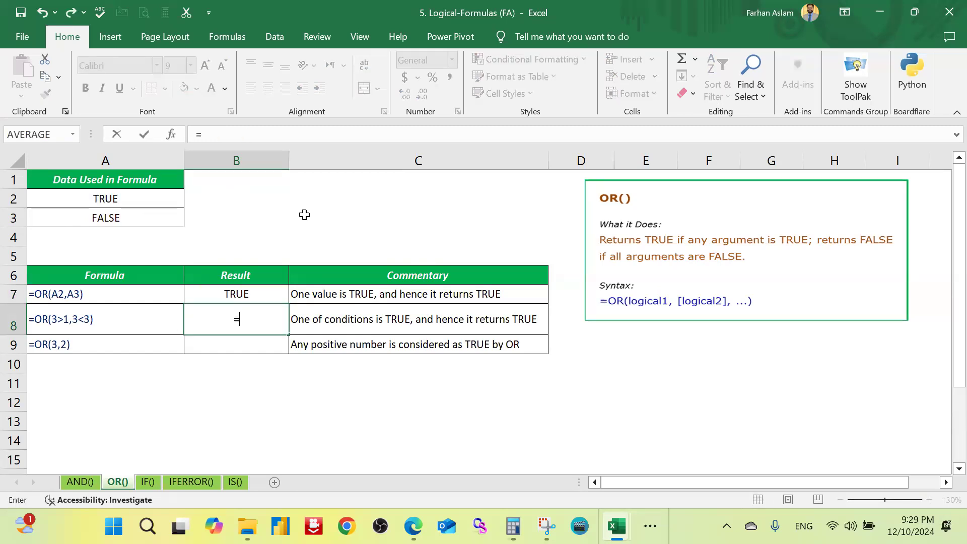
text(or)
key(Tab)
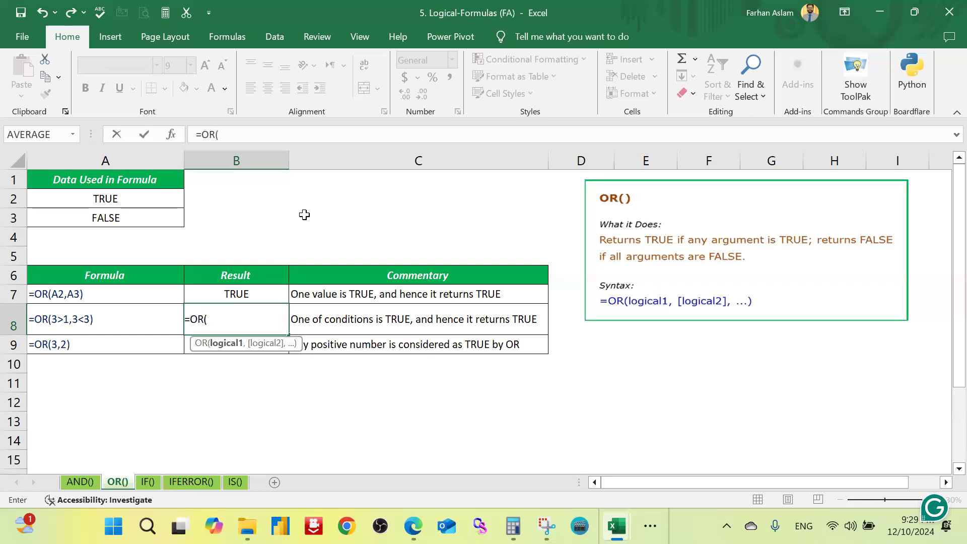
text(3>1,)
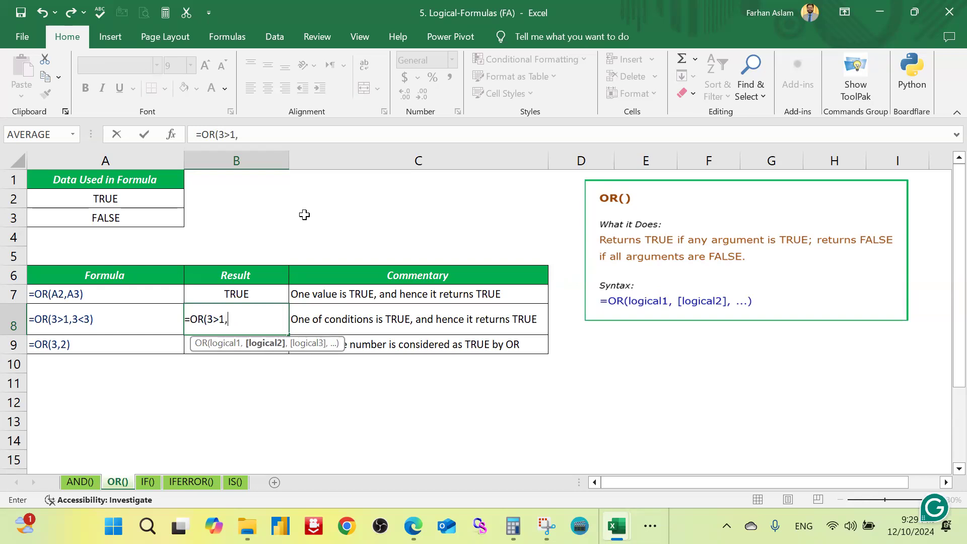
text(3<3))
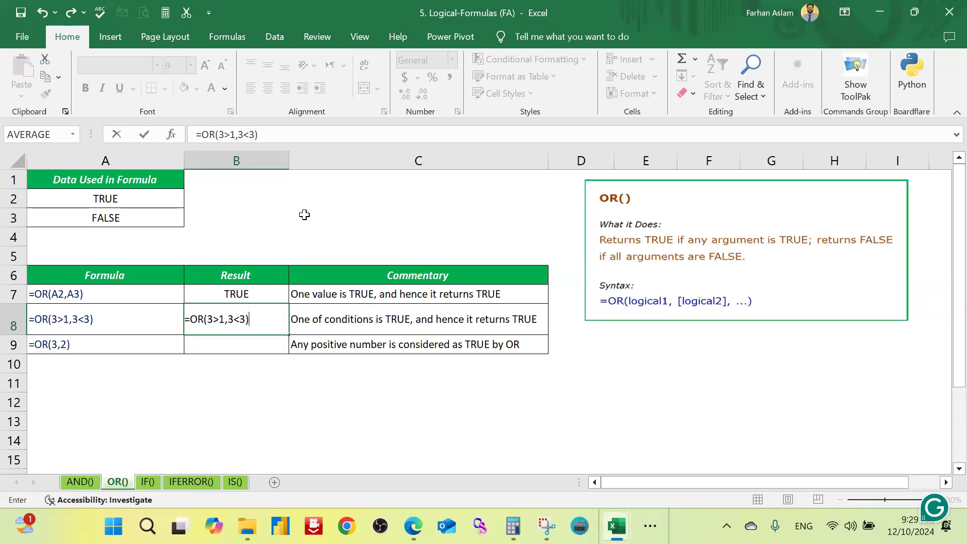
key(Return)
key(Up)
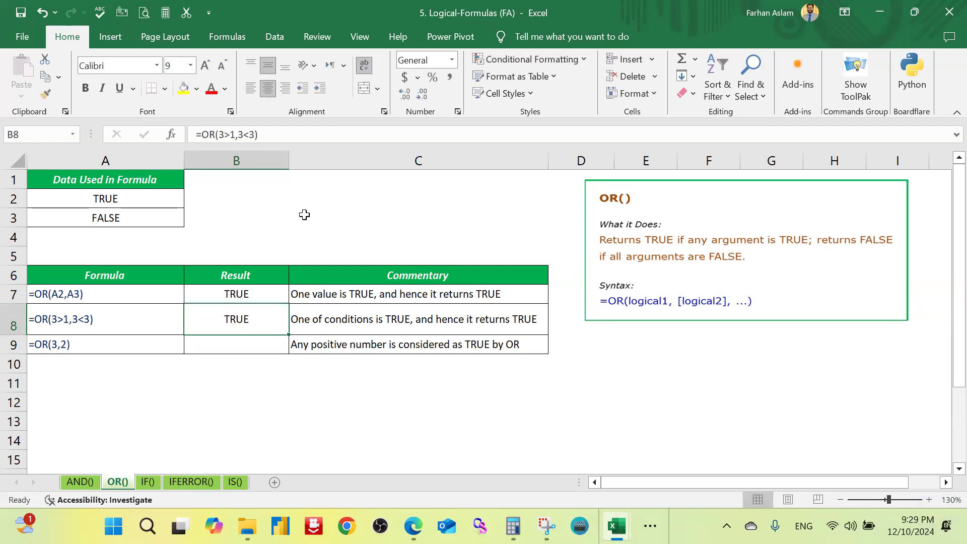
Step: Change the second condition of the OR formula in B8 to 3<4
key(F2)
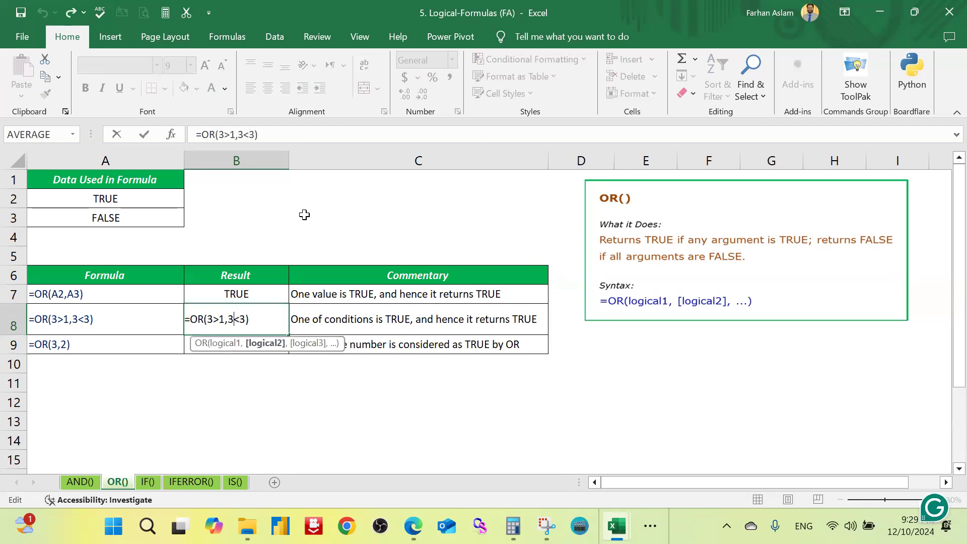
key(Left)
key(Left)
key(Right)
key(Right)
key(Right)
key(shift+Left)
text(4)
key(Return)
key(Up)
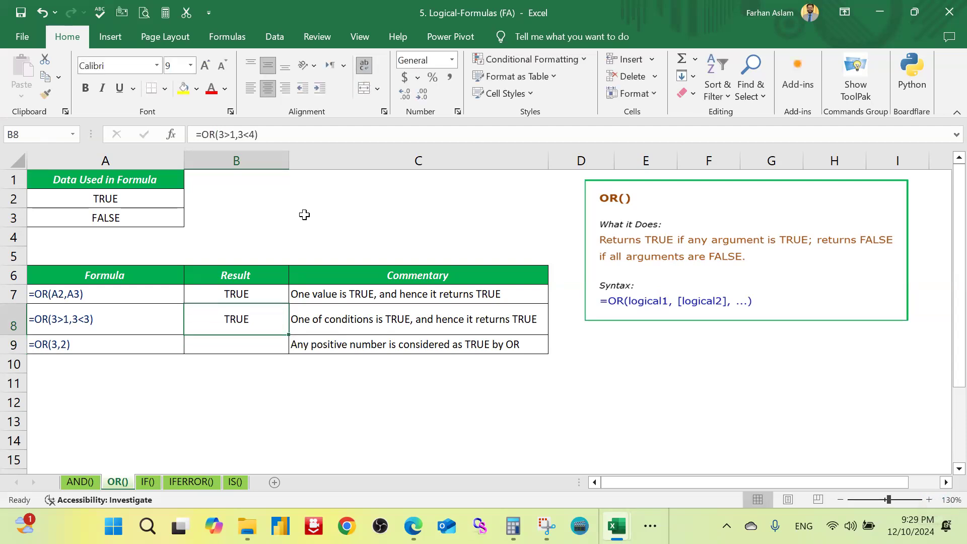
Step: Change the second condition of the OR formula in B8 to 3<2
key(F2)
key(Left)
key(Left)
key(Left)
key(Right)
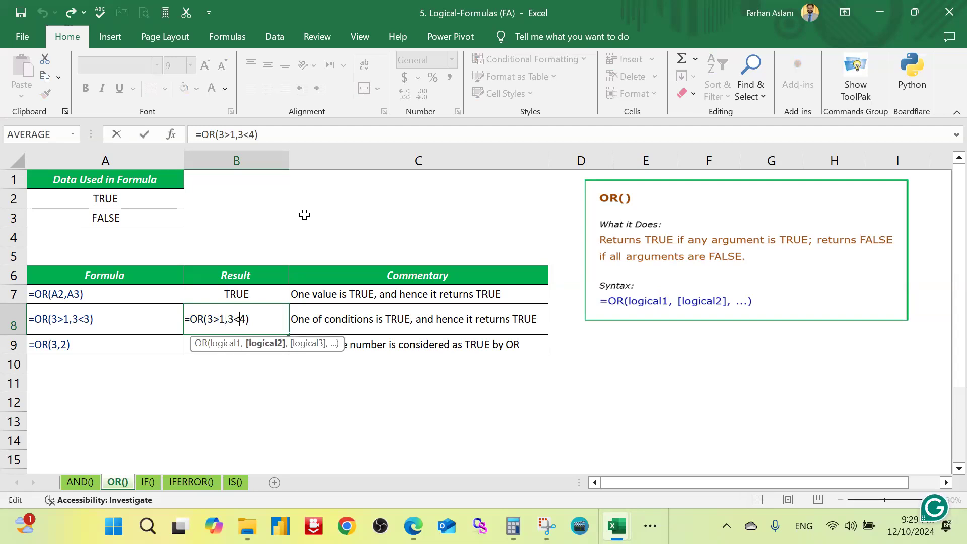
key(shift+Right)
text(2)
key(Return)
key(Up)
Step: Edit the OR formula in B8 so its conditions are 3>4 and 10<2
key(F2)
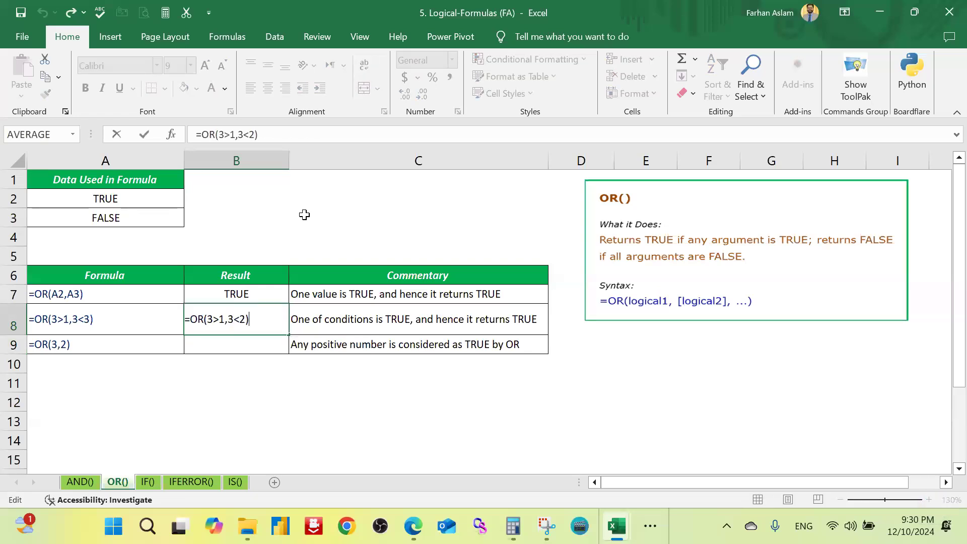
key(Left)
key(Left)
key(Left)
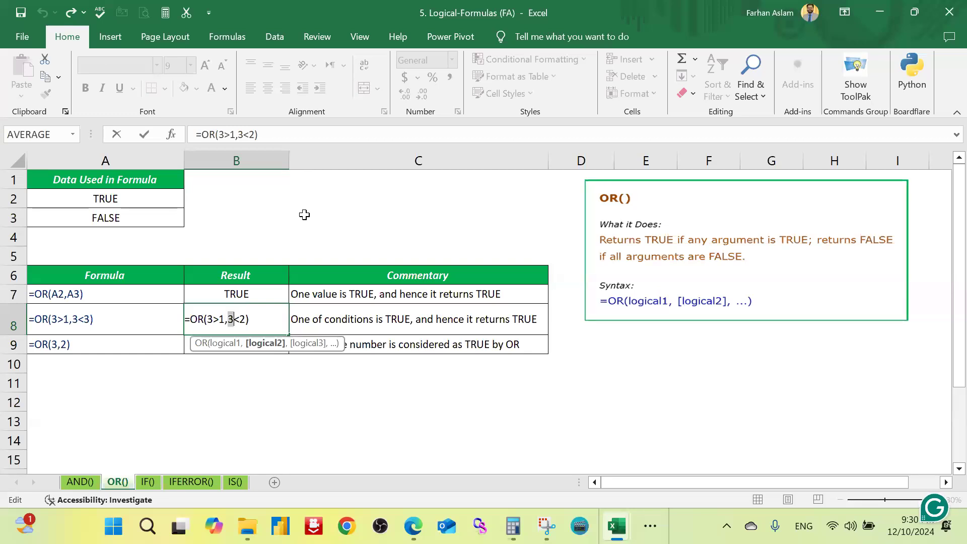
text(10)
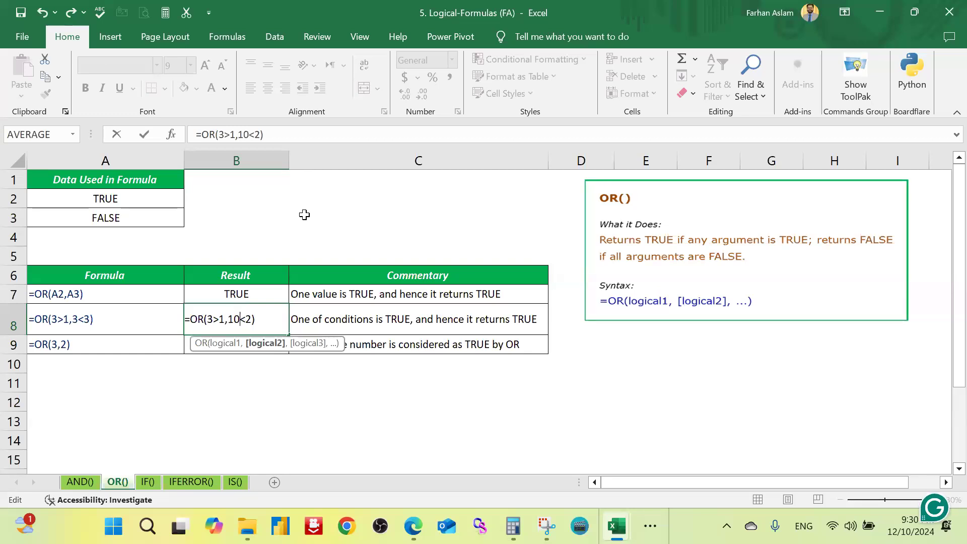
key(Left)
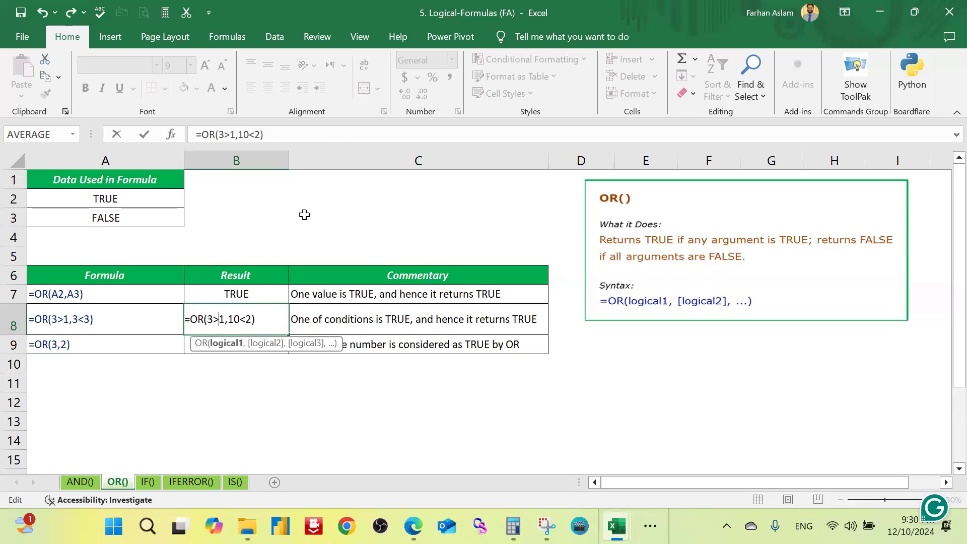
key(shift+Right)
text(4)
key(Return)
key(Up)
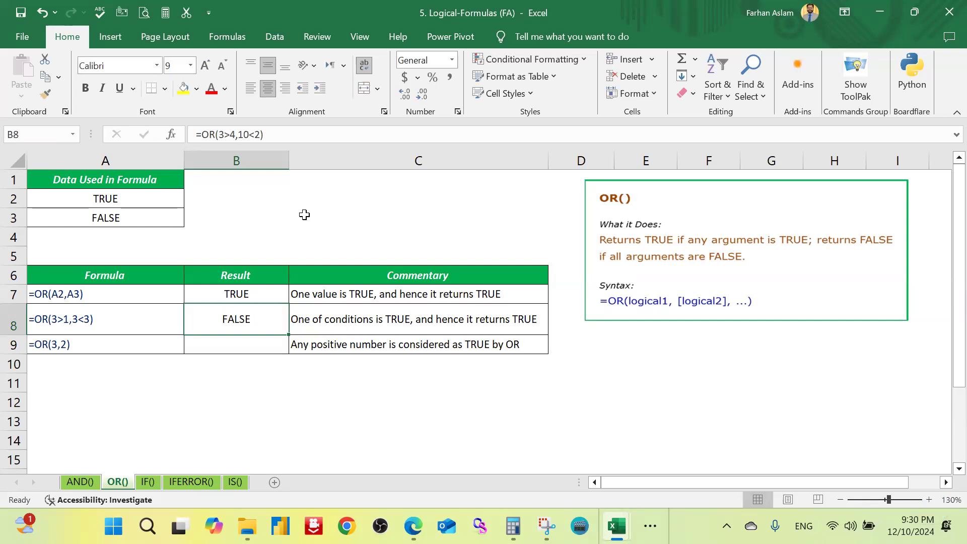
key(F2)
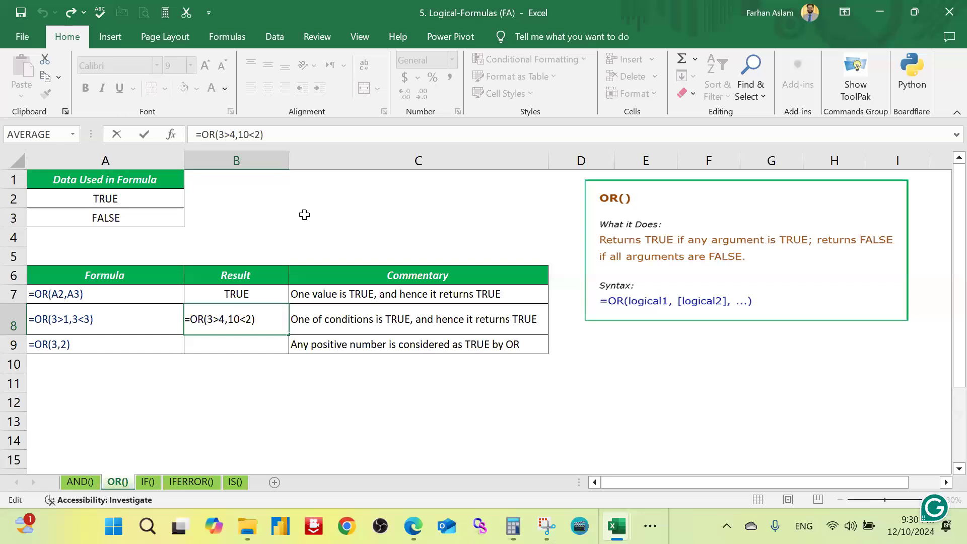
key(Return)
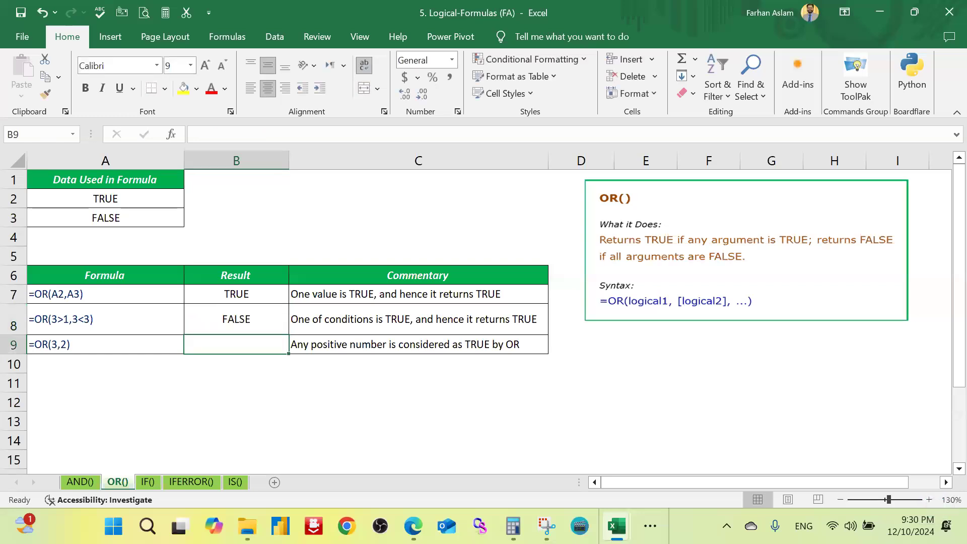
Step: On the IF() sheet, begin an IF formula in result cell B5 with the condition A2>8
click(147, 482)
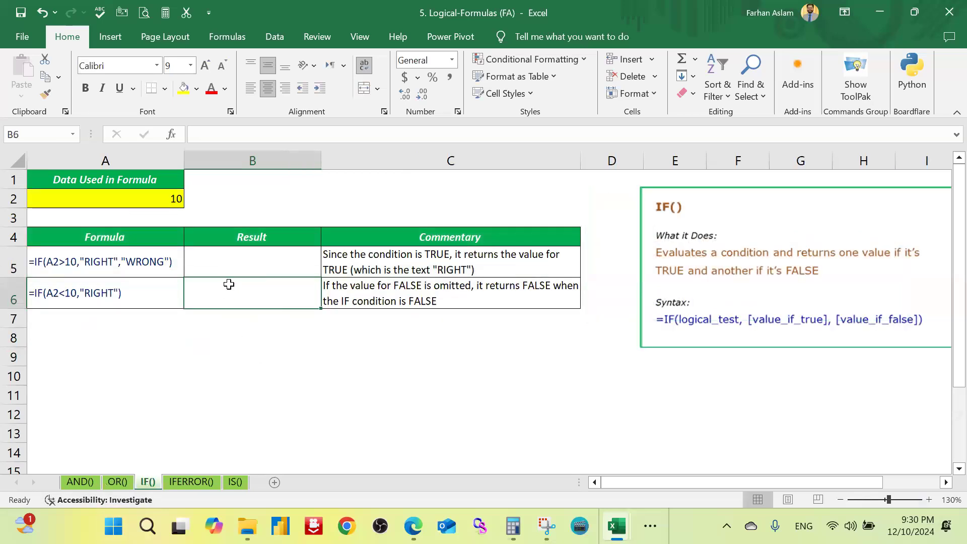
click(248, 263)
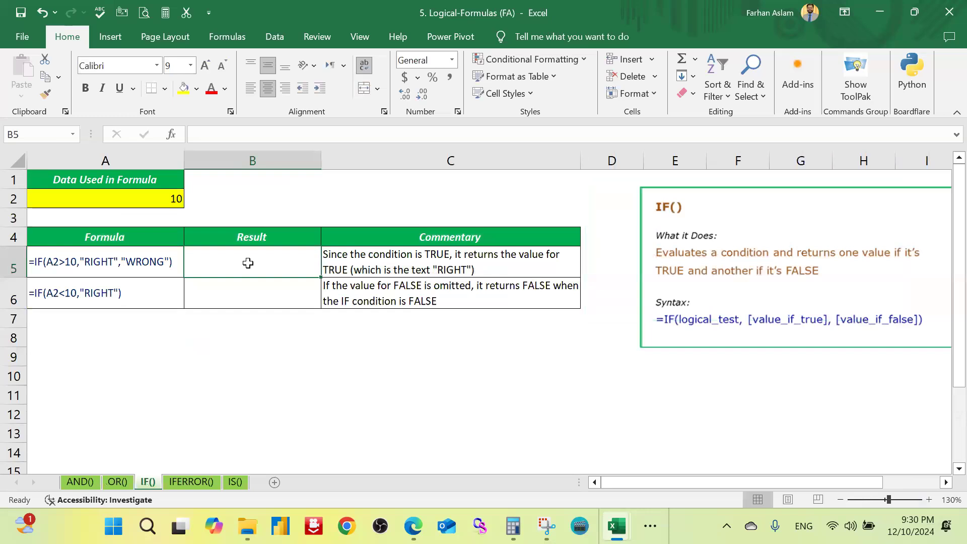
text(=)
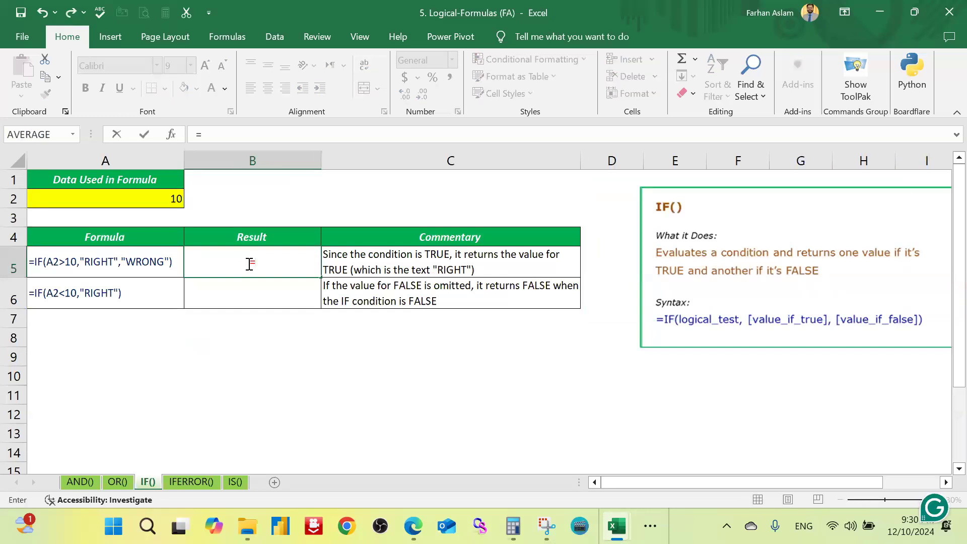
text(IF()
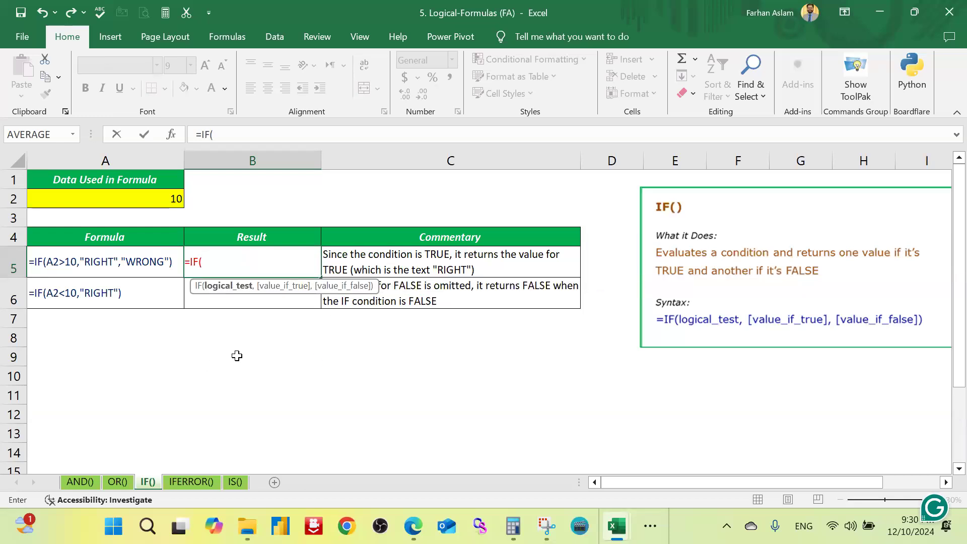
click(171, 200)
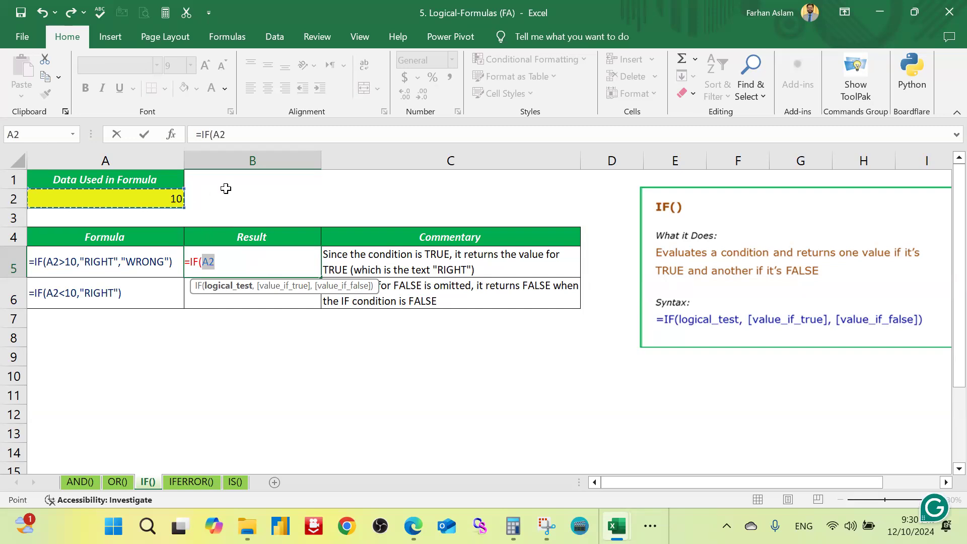
text(>)
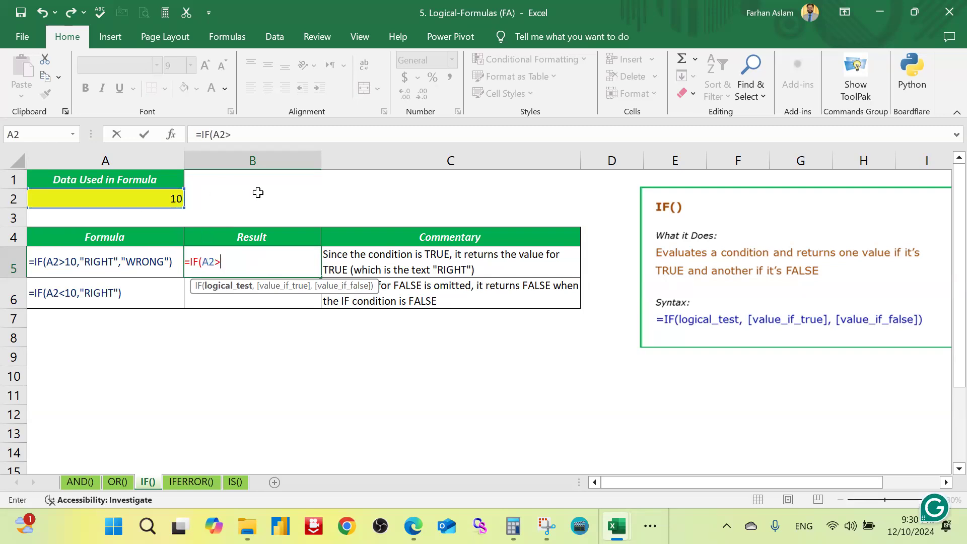
text(8,)
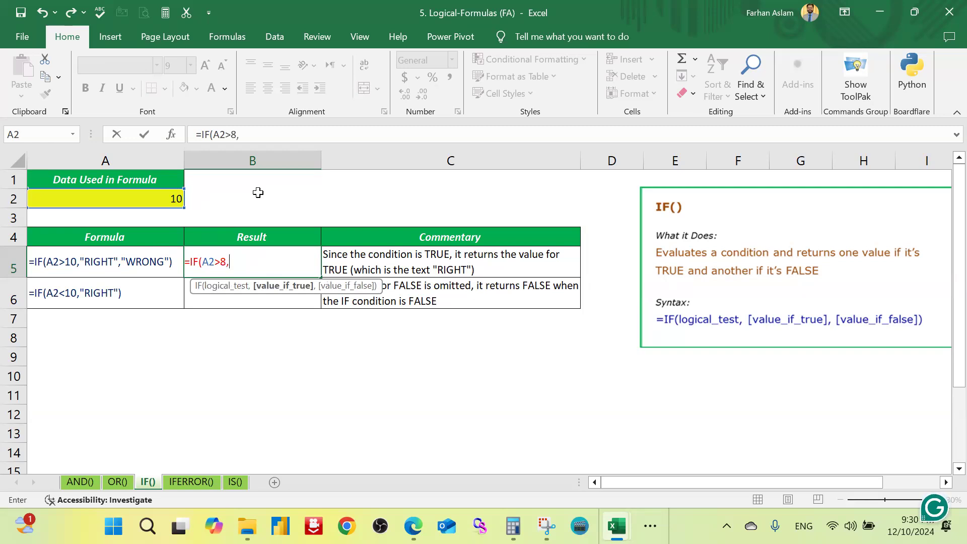
text("Right","Worm)
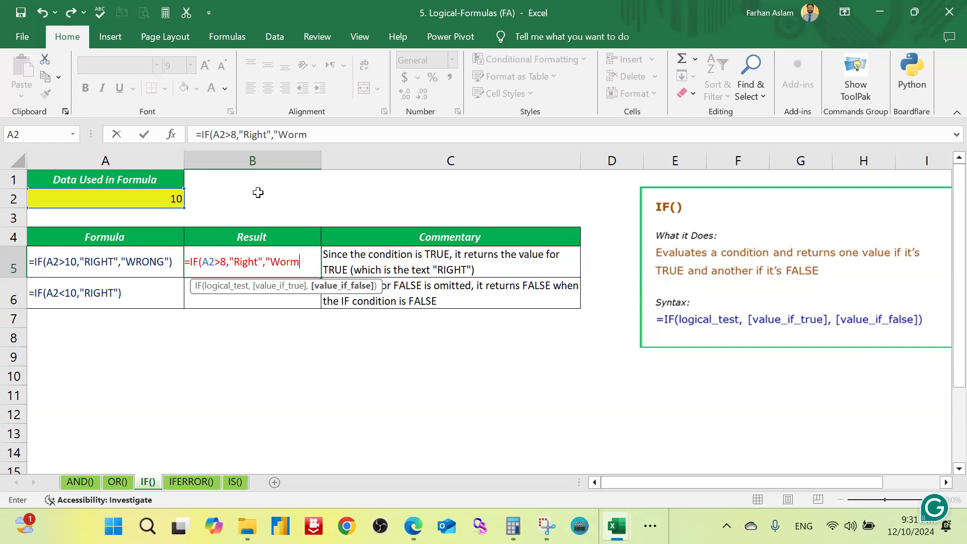
Step: Complete the IF formula in B5 with "Right" as the true value and "Worng" as the false value
key(BackSpace)
text(ng")
key(Return)
key(Up)
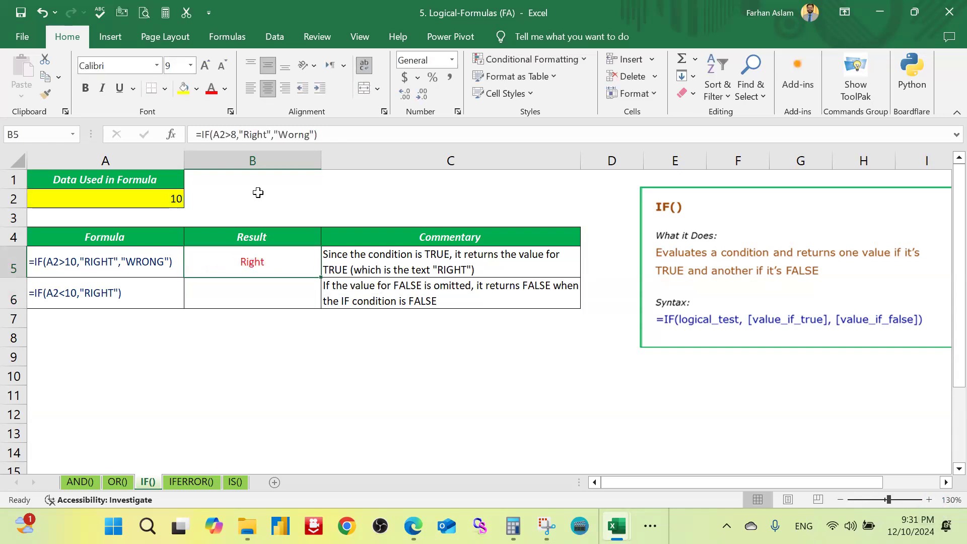
Step: Change the condition of the IF formula in B5 to A2>18
key(F2)
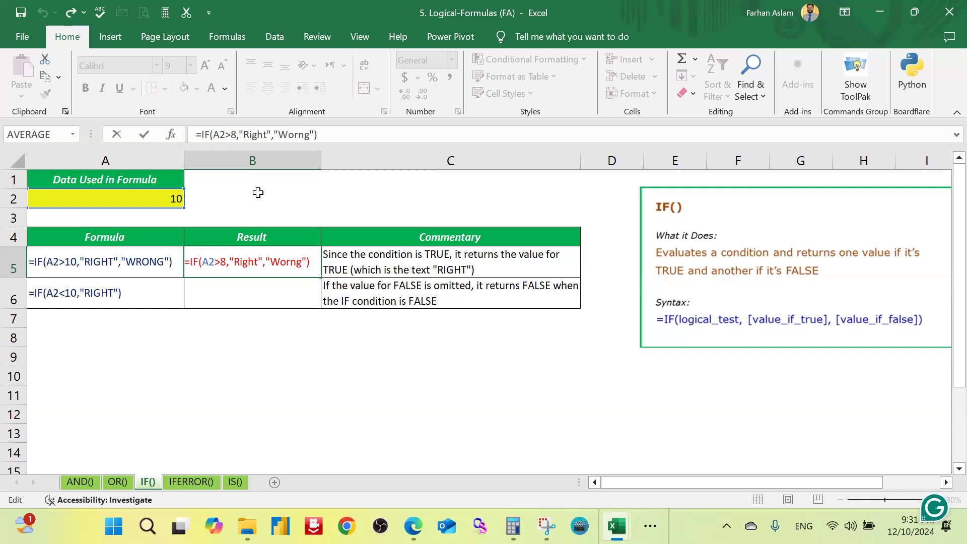
click(221, 259)
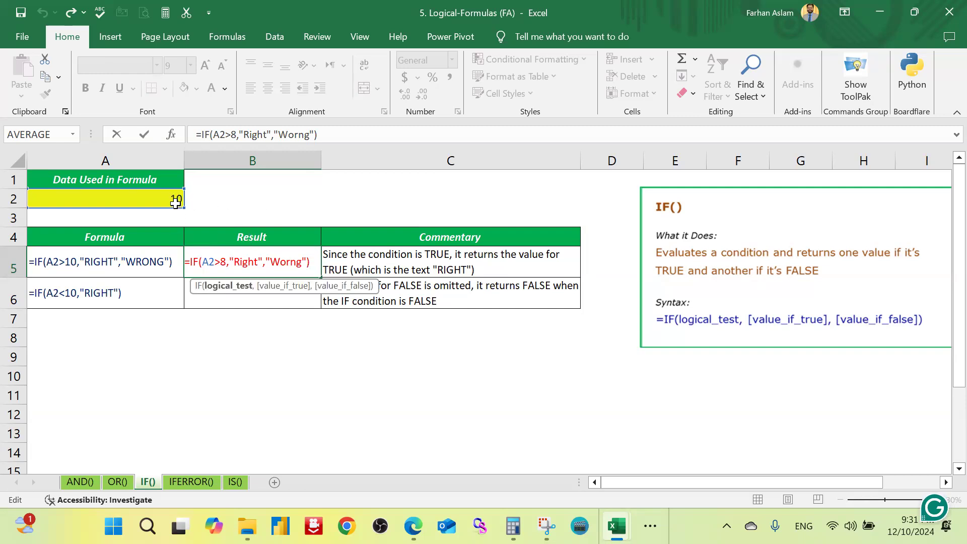
key(shift+Right)
text(18)
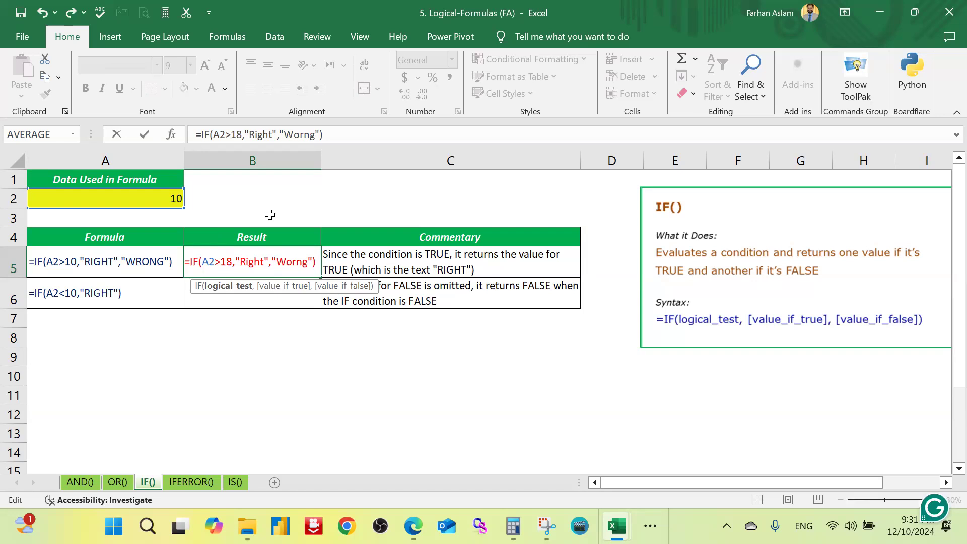
key(Return)
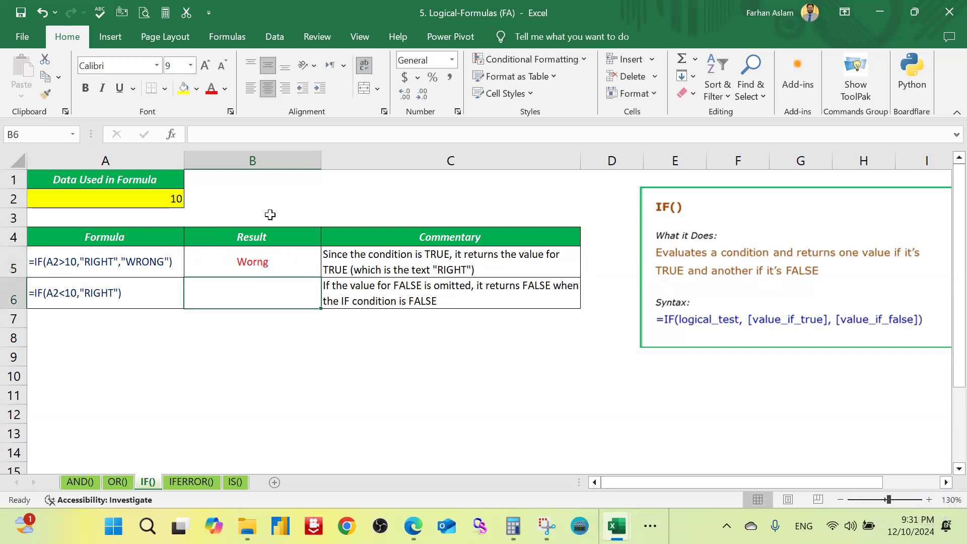
Step: Check the IF formula in result cell B5 against its reference to A2
key(Up)
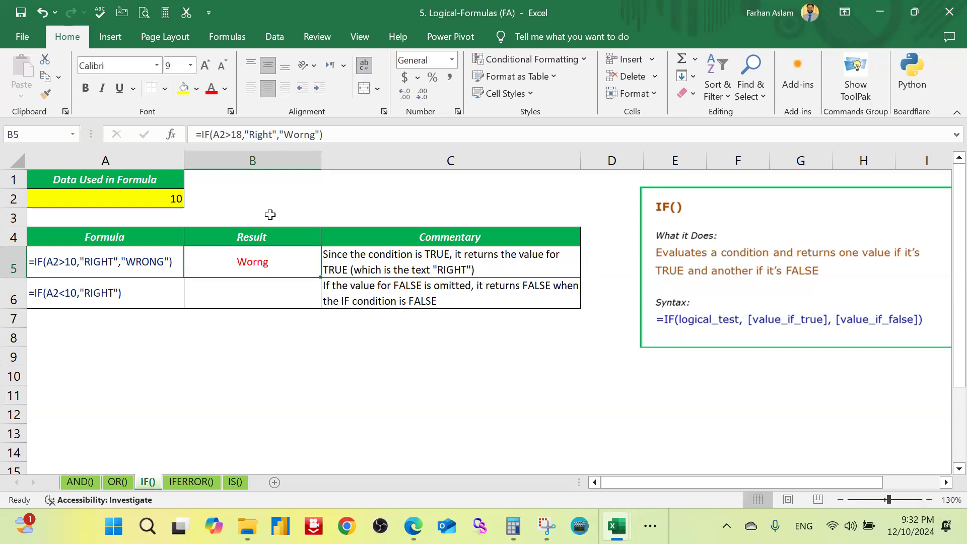
key(F2)
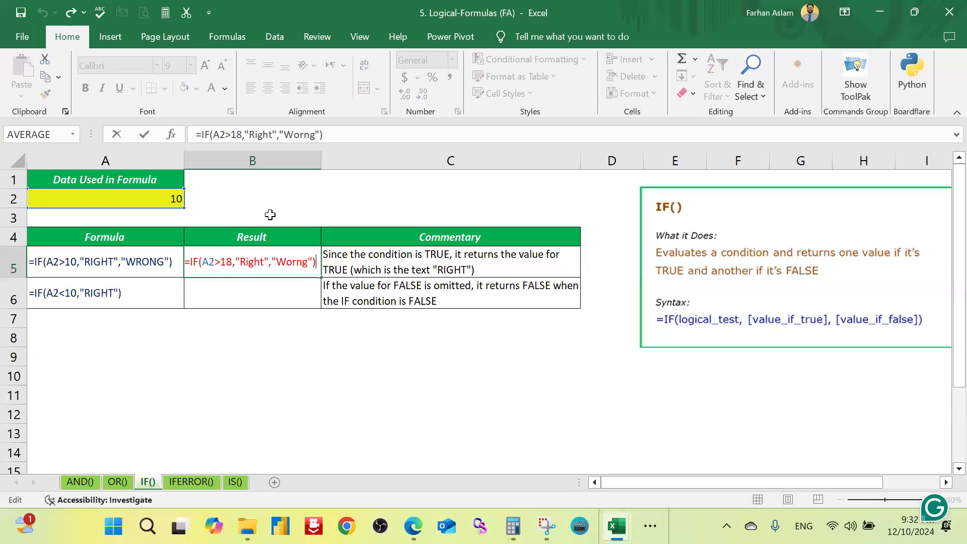
key(Return)
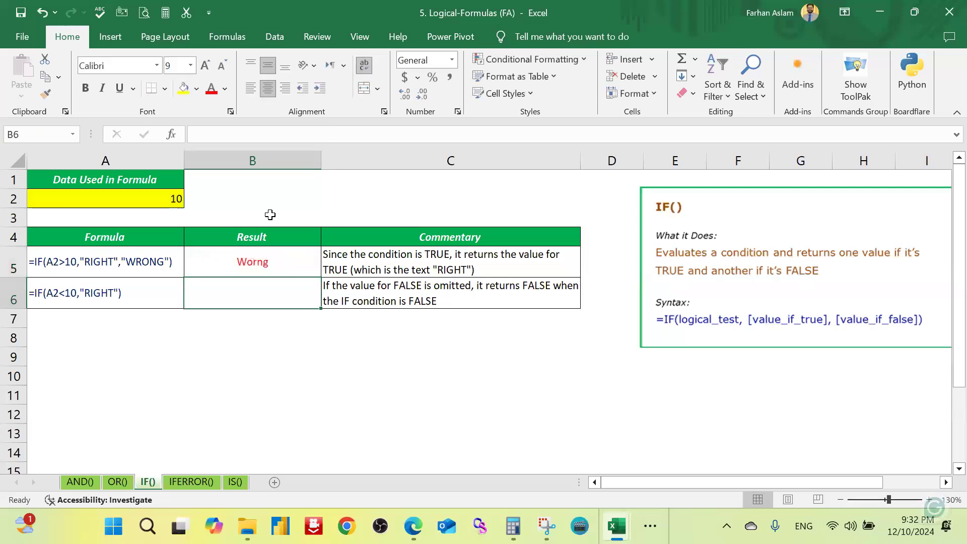
key(Left)
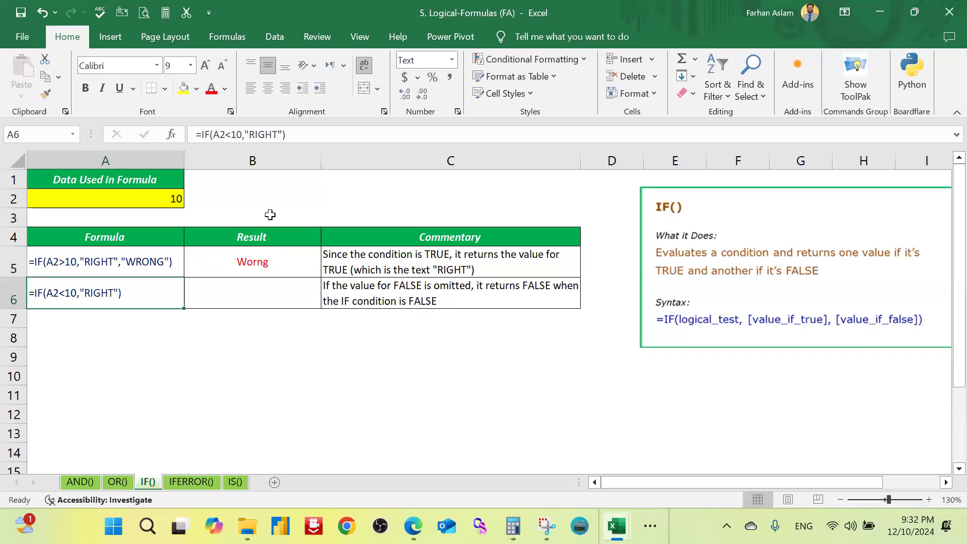
Step: Begin an IF formula in result cell B6 with the condition A2<10
key(Right)
text(=IF()
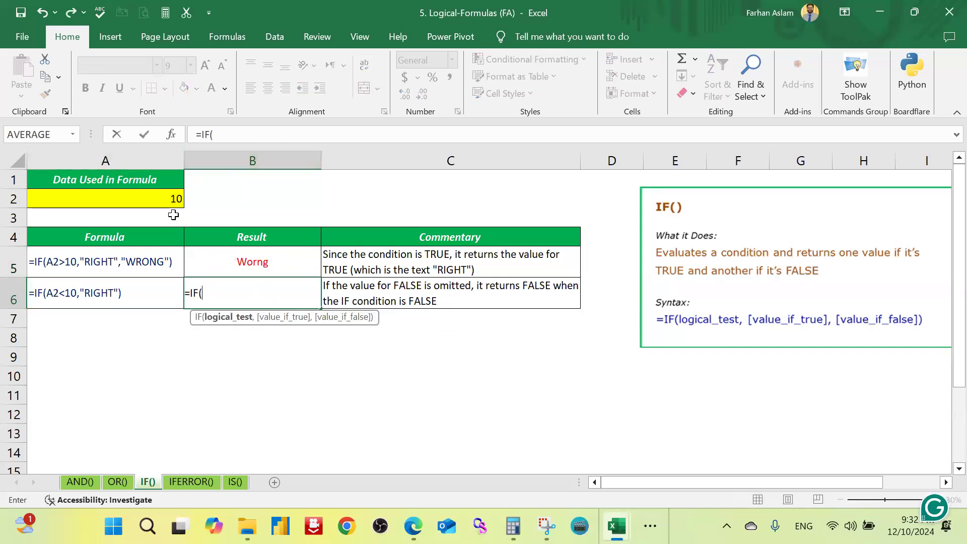
click(175, 197)
text(<)
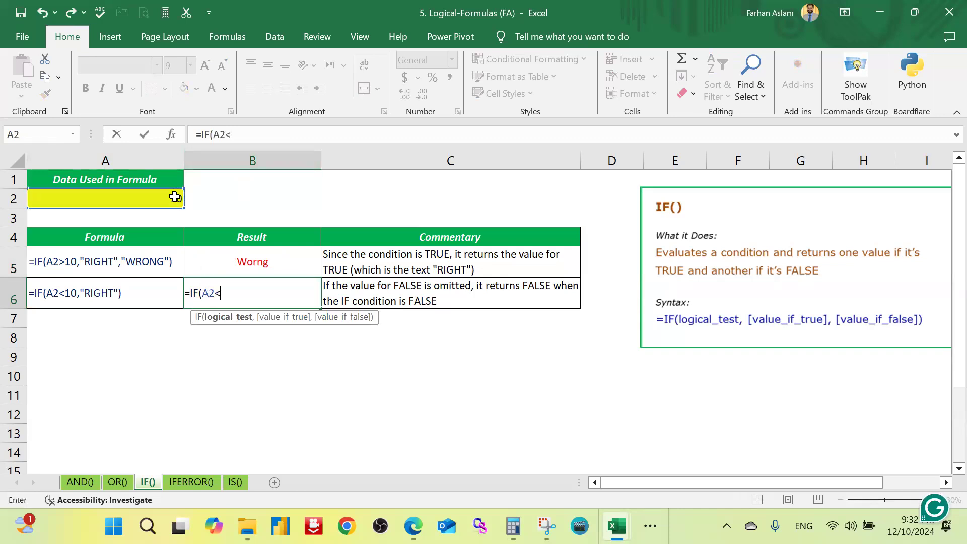
text(10,"Rig)
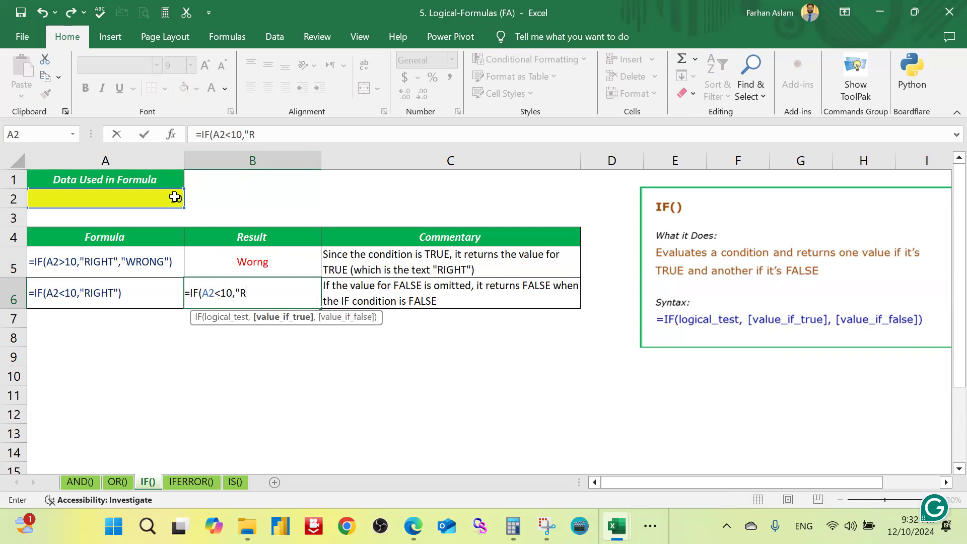
Step: Complete the IF formula in B6 with "CORRECT" as the true value and no false value
key(BackSpace)
key(BackSpace)
key(BackSpace)
text(CORRECT"))
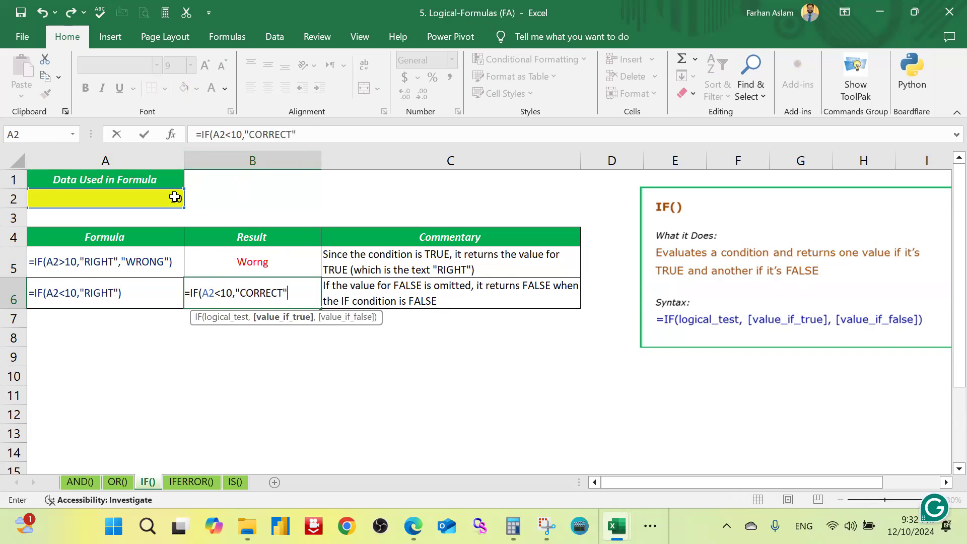
key(Return)
key(Up)
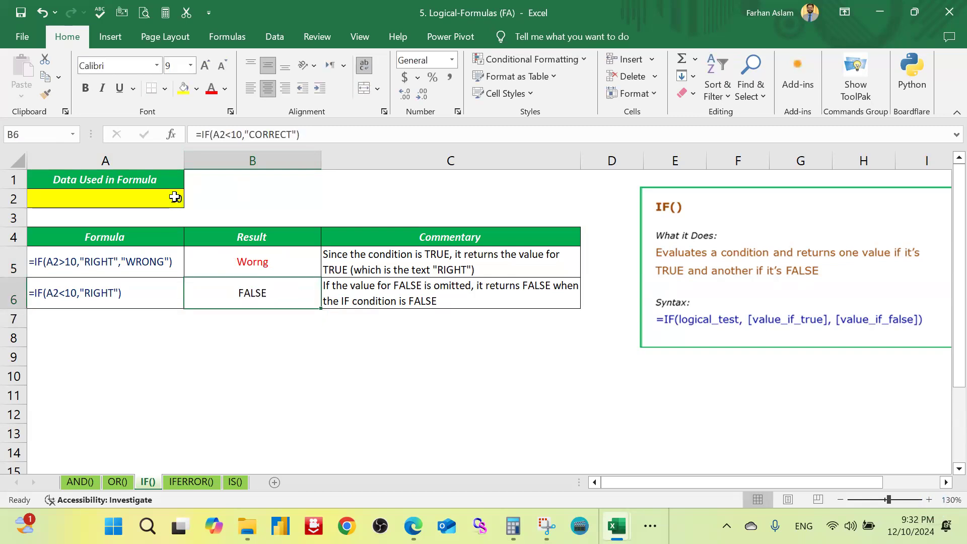
Step: Set the input value in A2 to 20 and select result cell B6
key(Left)
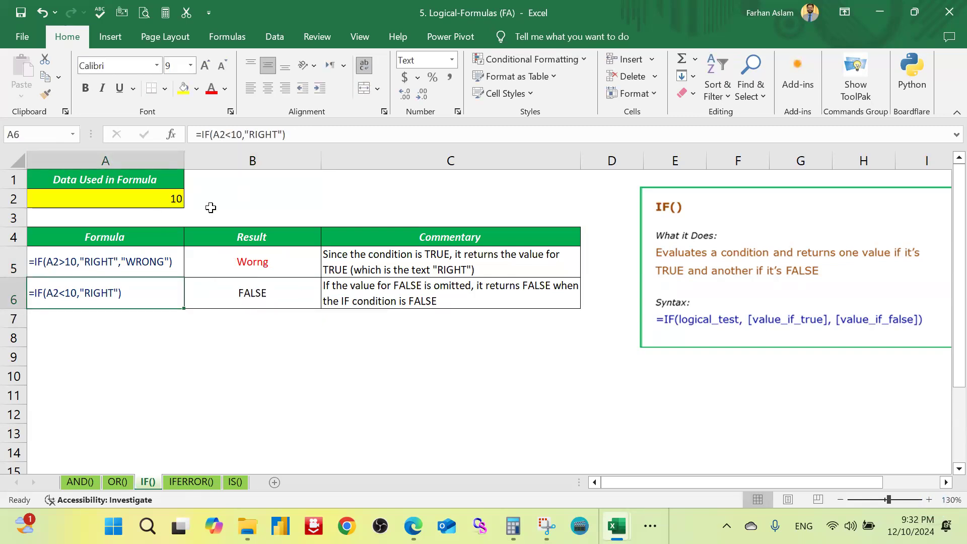
click(171, 199)
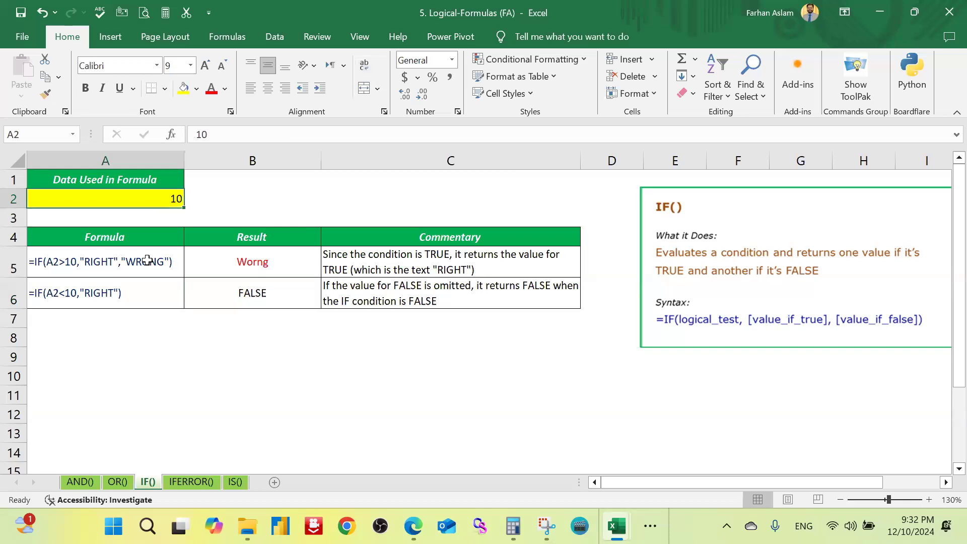
text(20)
key(Return)
key(Up)
key(Down)
key(Down)
key(Down)
key(Down)
key(Right)
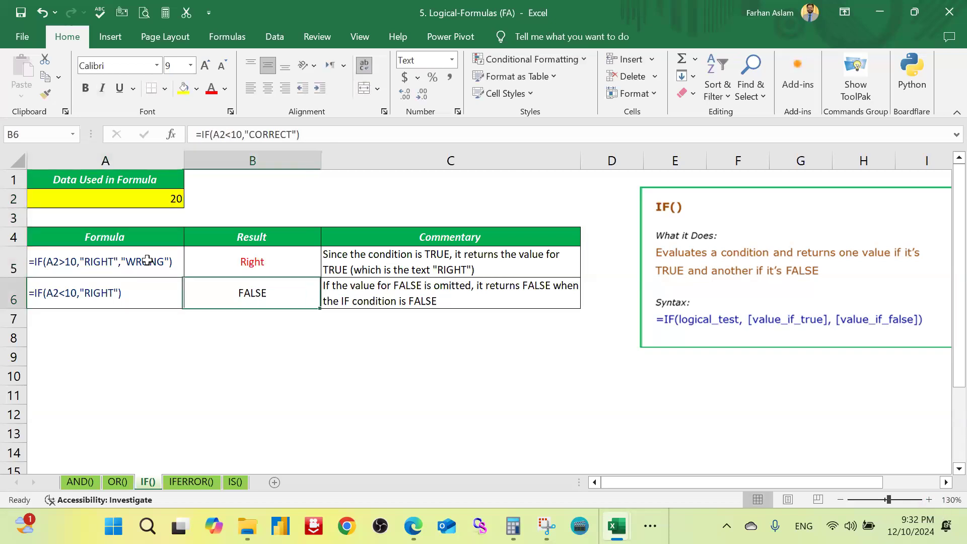
key(F2)
key(Left)
key(Left)
key(Left)
key(Left)
key(Left)
key(Left)
key(Left)
key(Left)
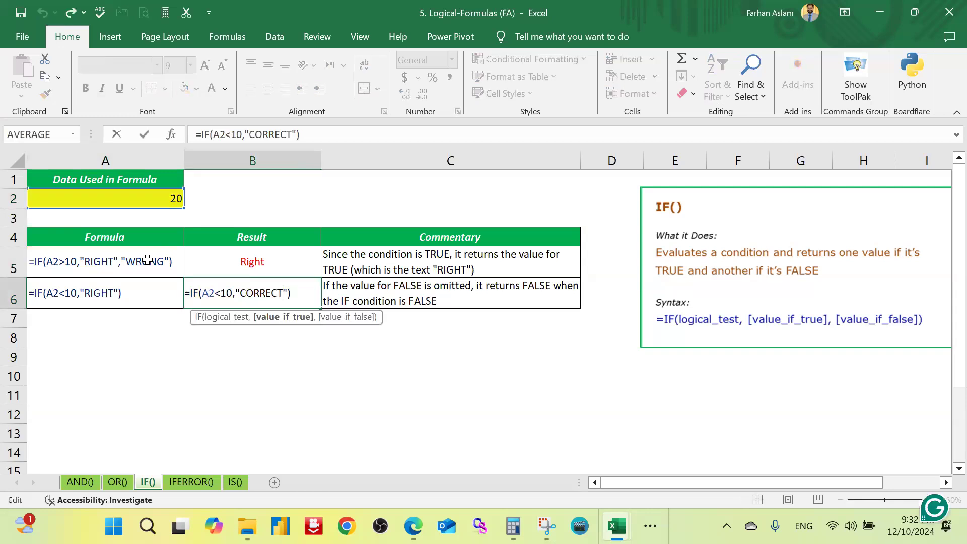
key(Left)
key(Left)
key(Left)
key(Left)
key(Left)
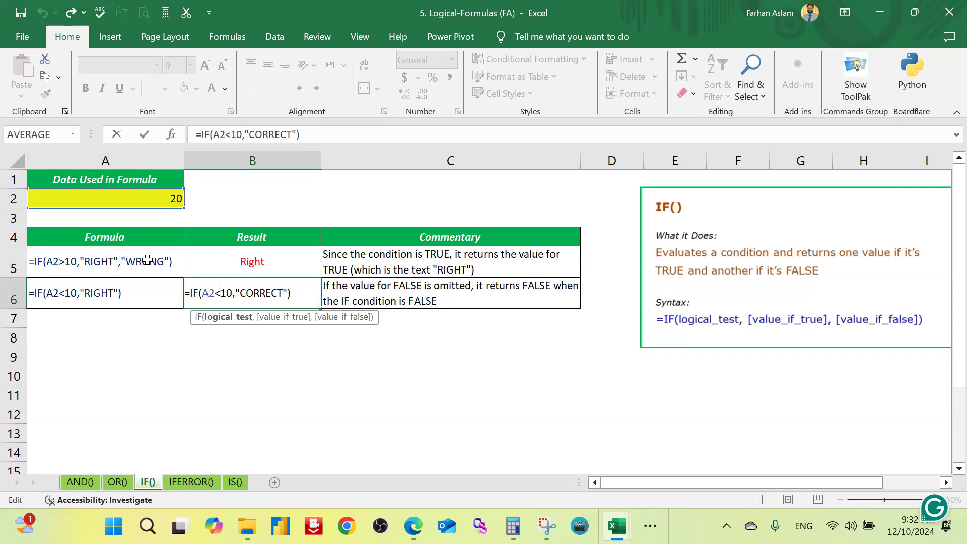
key(Escape)
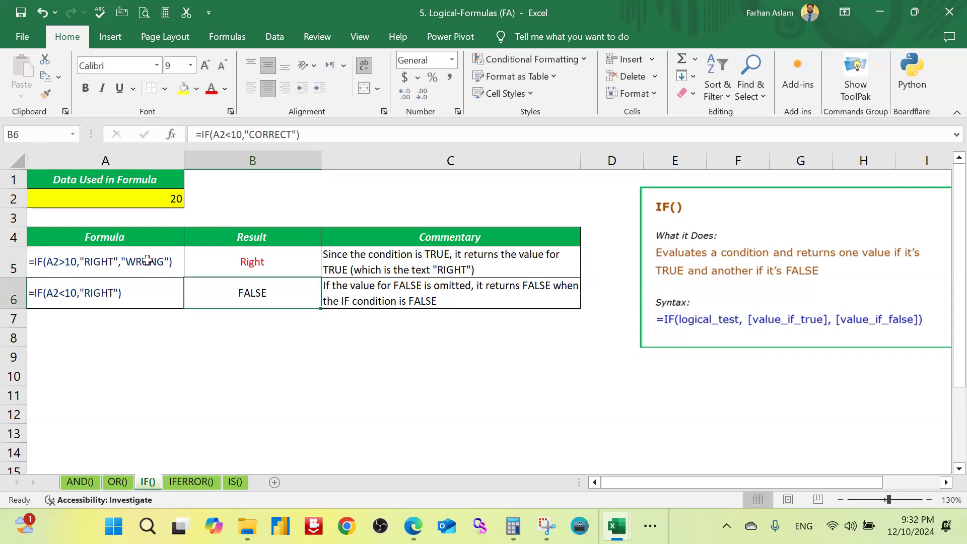
Step: Change the condition of the IF formula in B6 to A2>10
key(F2)
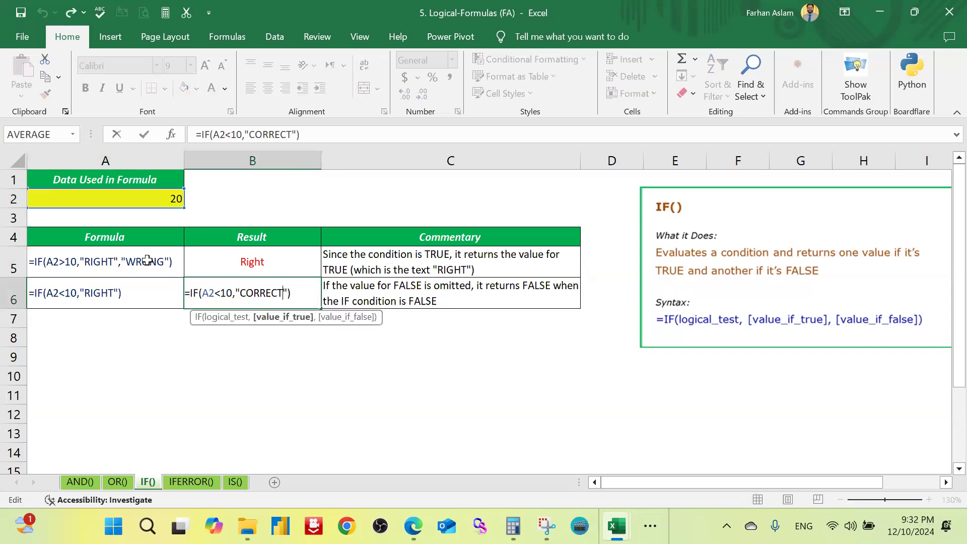
key(Left)
key(Left)
key(Left)
key(Left)
key(Left)
key(Left)
key(Left)
key(Left)
key(Left)
key(Left)
key(Left)
key(Left)
key(Left)
key(Left)
key(Right)
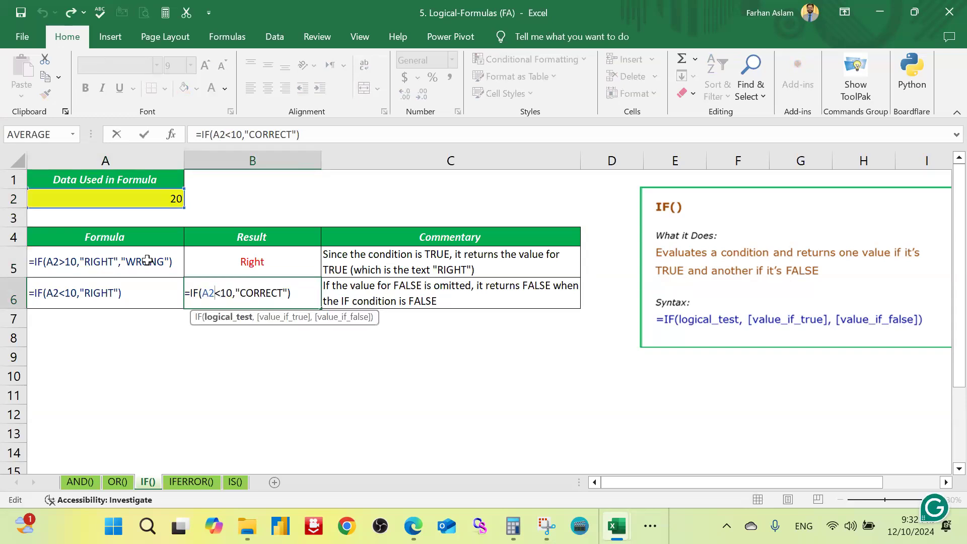
key(shift+Left)
text(>)
key(Return)
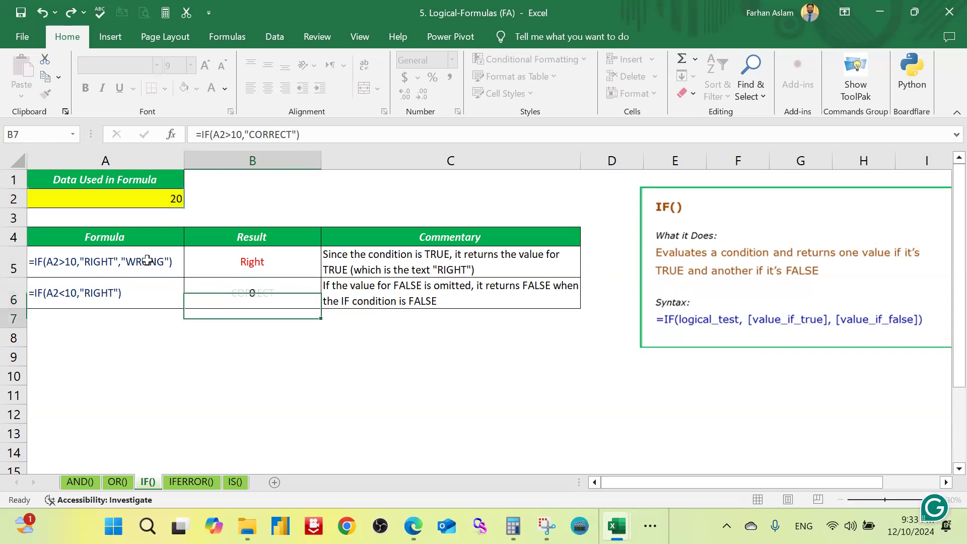
key(Up)
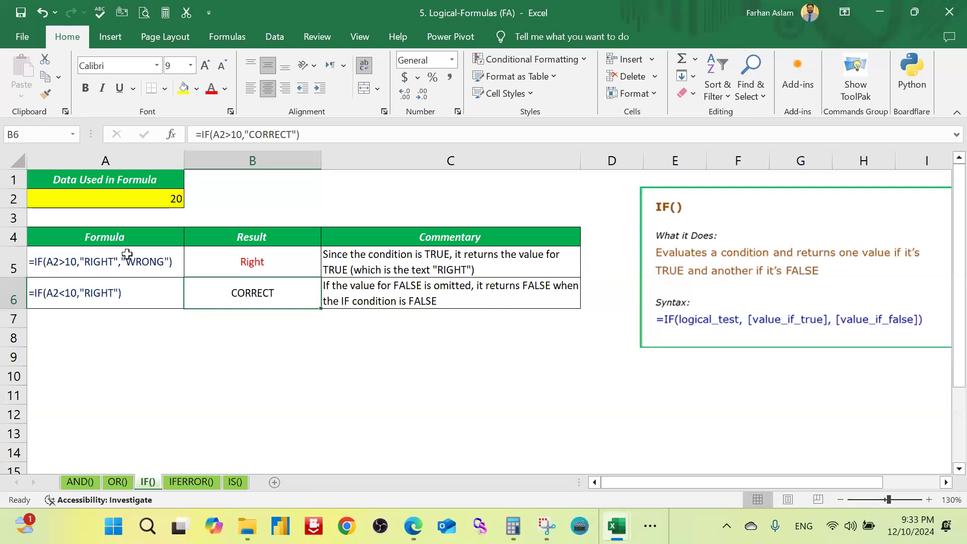
Step: On the IFERROR() sheet, fill the data cells A2:A4 with yellow
click(199, 482)
click(303, 392)
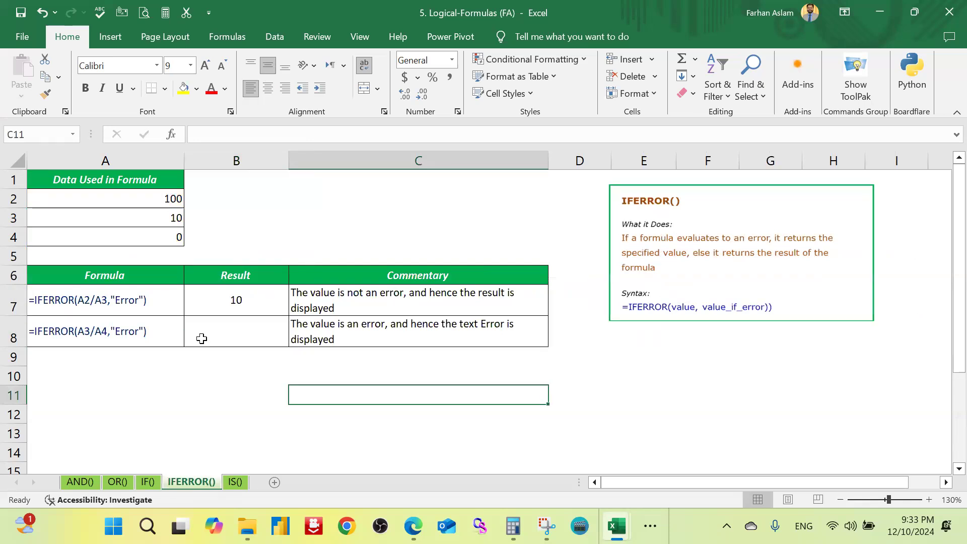
click(257, 300)
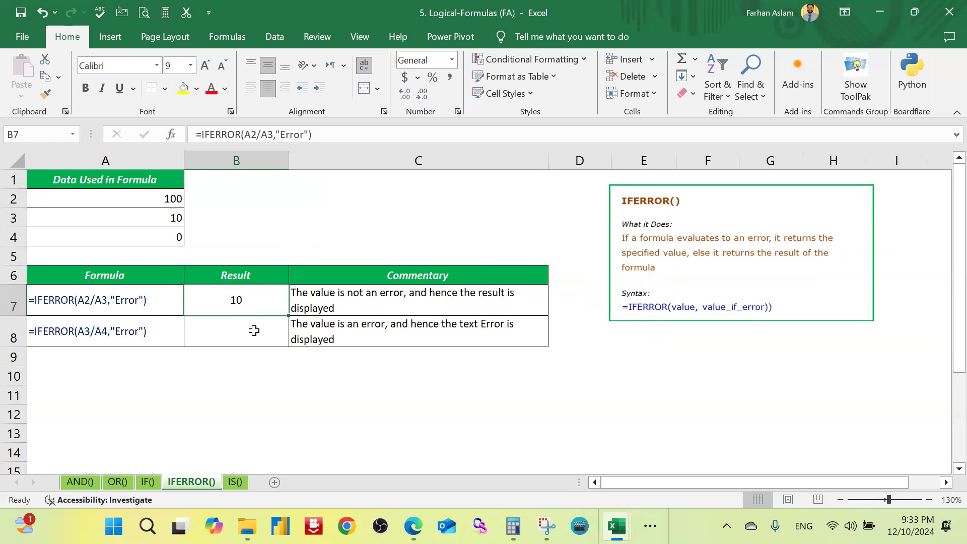
drag(166, 201, 170, 235)
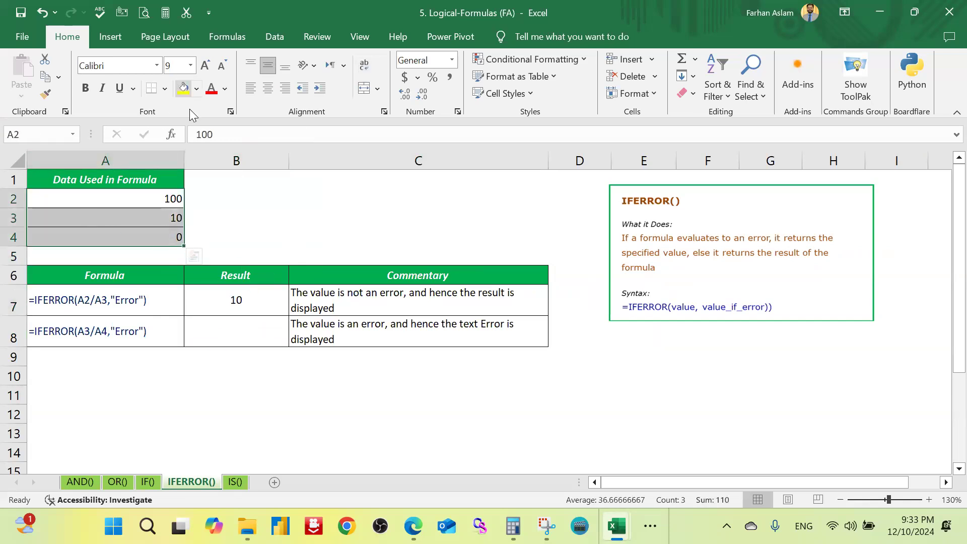
click(184, 89)
Step: Begin an IFERROR formula in result cell B8
click(236, 314)
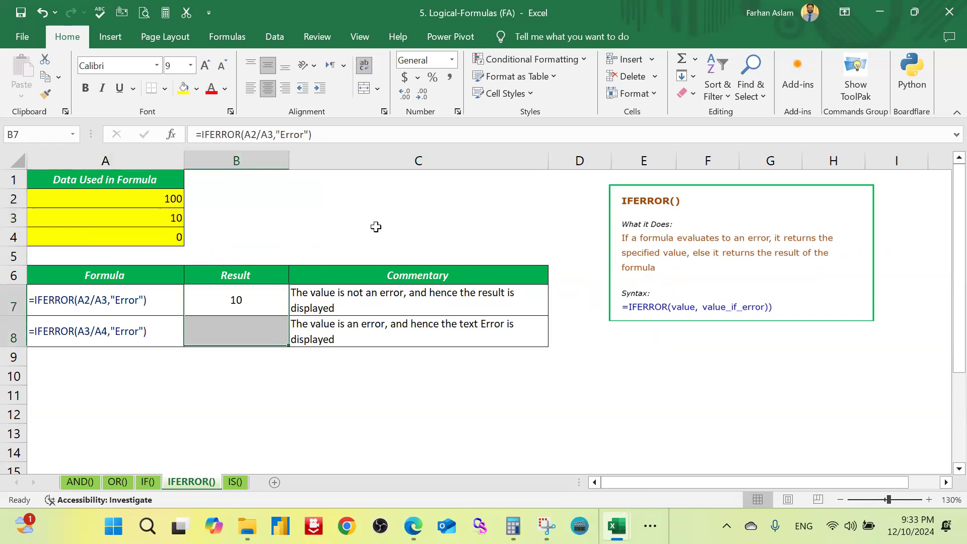
click(266, 331)
text(=)
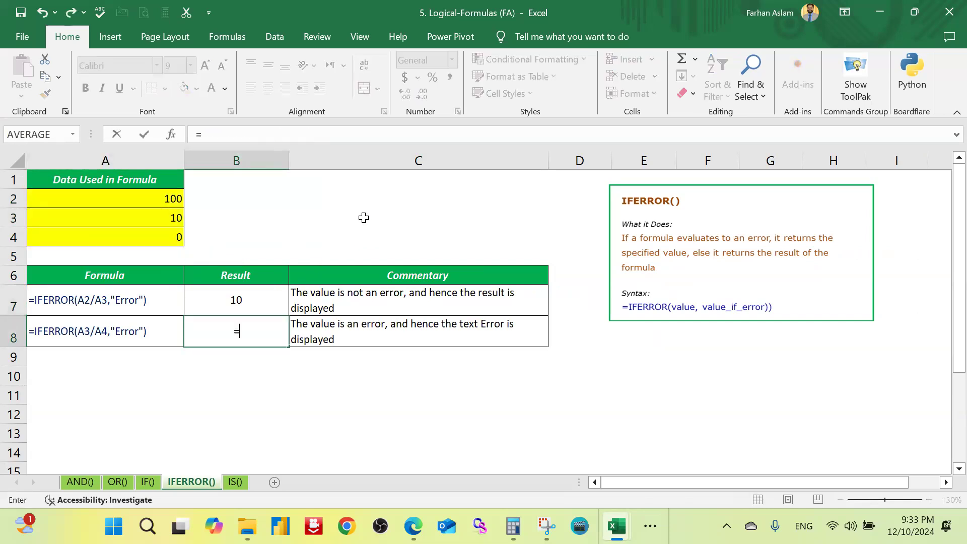
text(iferr)
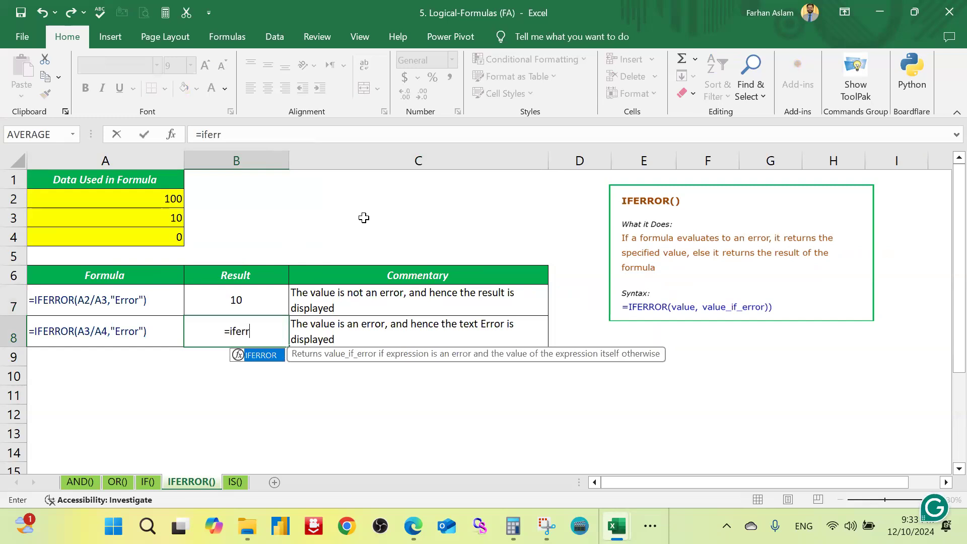
key(Tab)
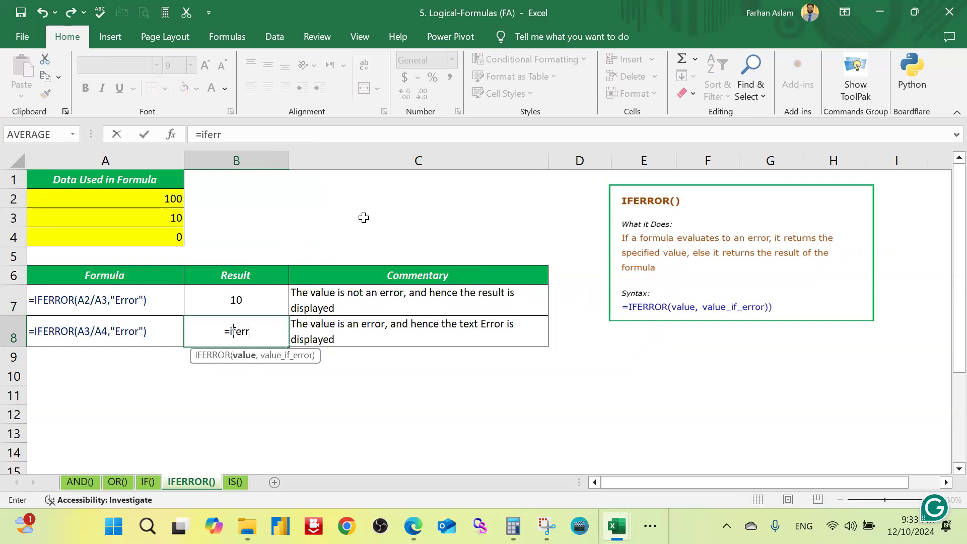
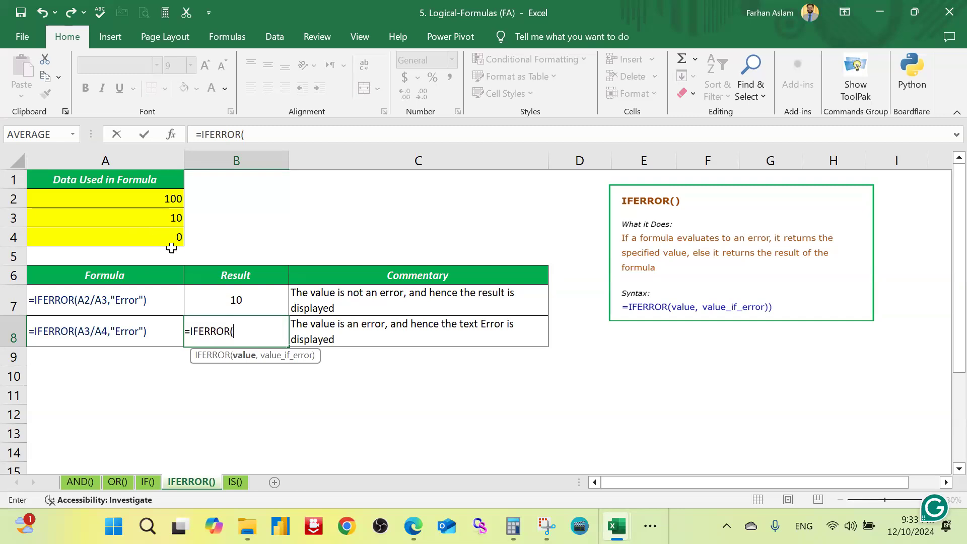
Step: Complete the IFERROR formula in B8 as =IFERROR(A3/A4,"Error")
click(160, 219)
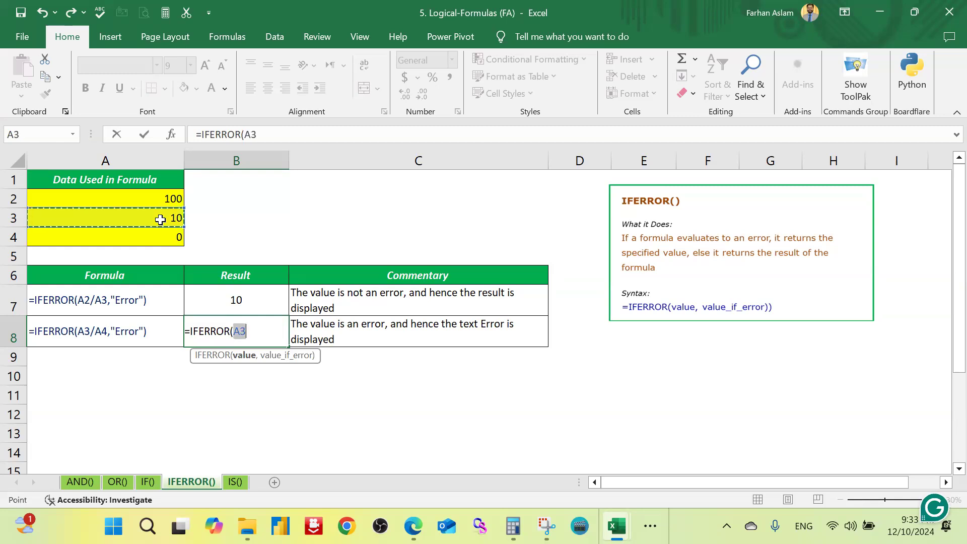
text(/)
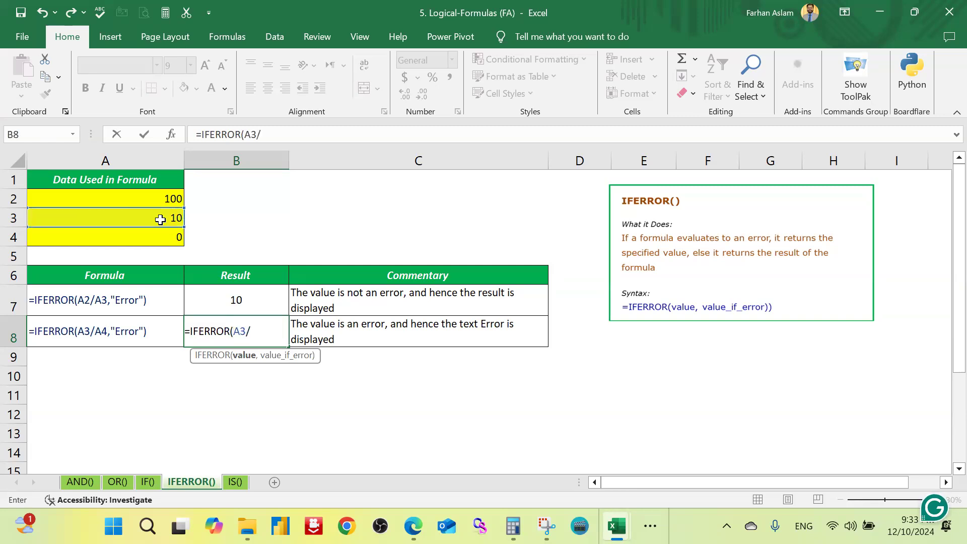
click(165, 230)
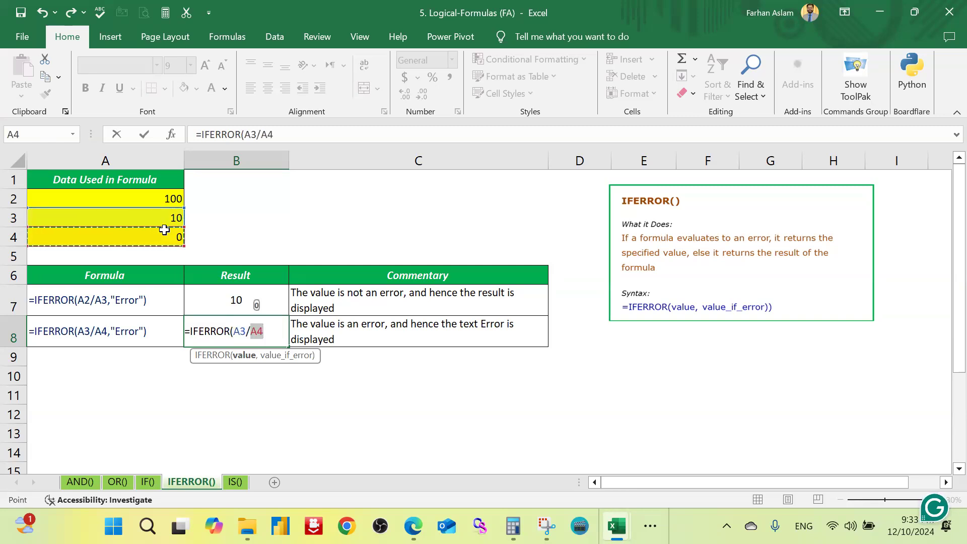
text(,)
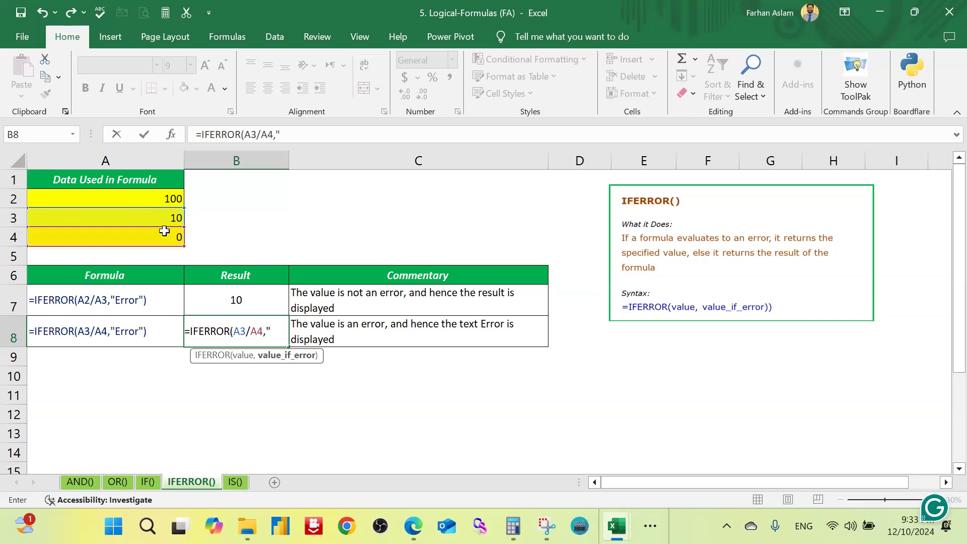
text("Error)
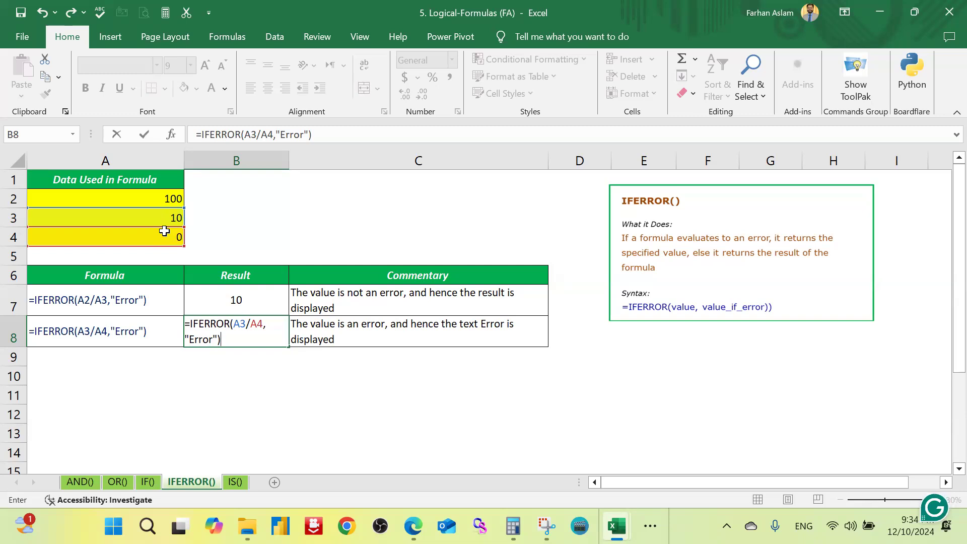
key(Return)
Step: Change the fallback text of the IFERROR formula in B8 to "NOT CORRECT"
key(Up)
key(F2)
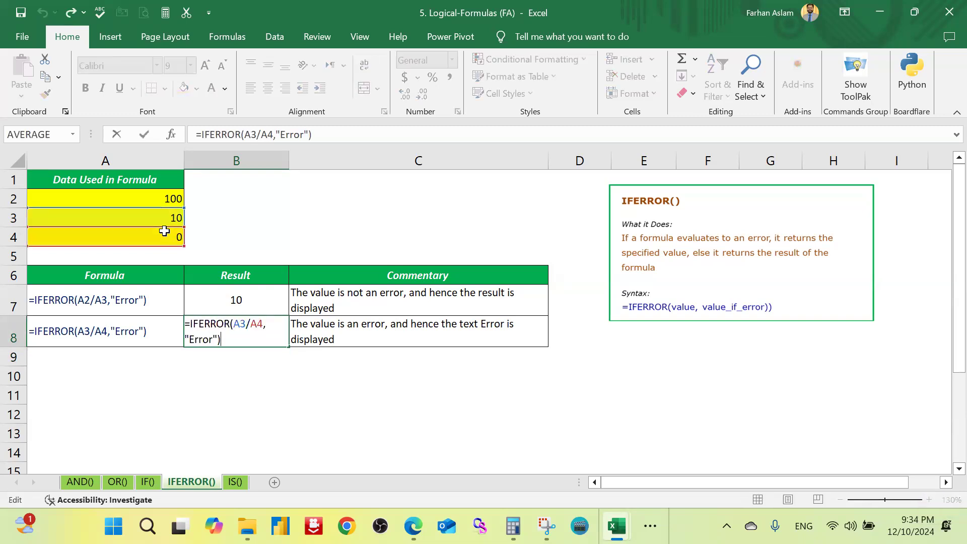
key(Left)
key(Left)
key(Left)
key(Left)
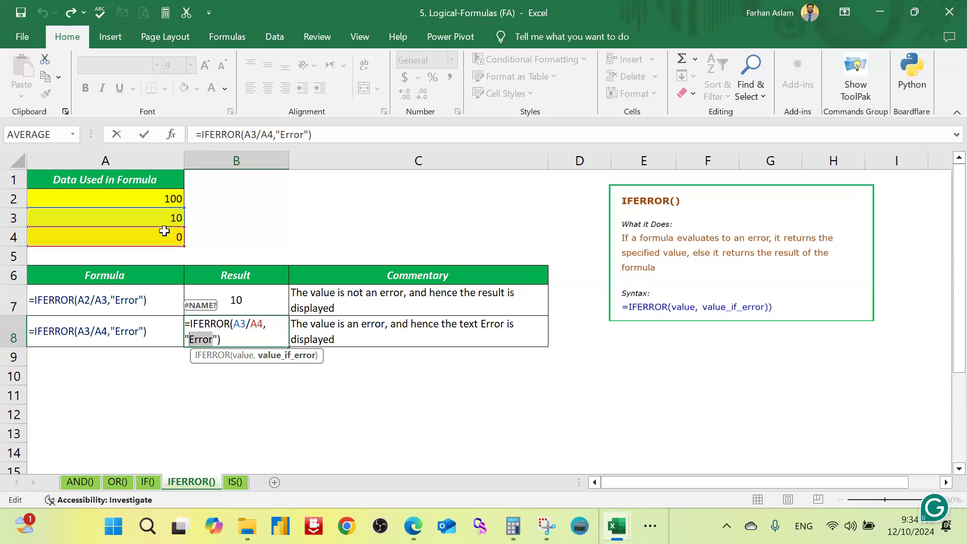
text(NOT CORRECT)
key(Return)
key(Up)
Step: Examine the IFERROR formula in B8 and its fallback text argument, leaving the formula unedited
key(Down)
key(Up)
key(Left)
key(Right)
key(Right)
key(Left)
key(Left)
key(Right)
key(F2)
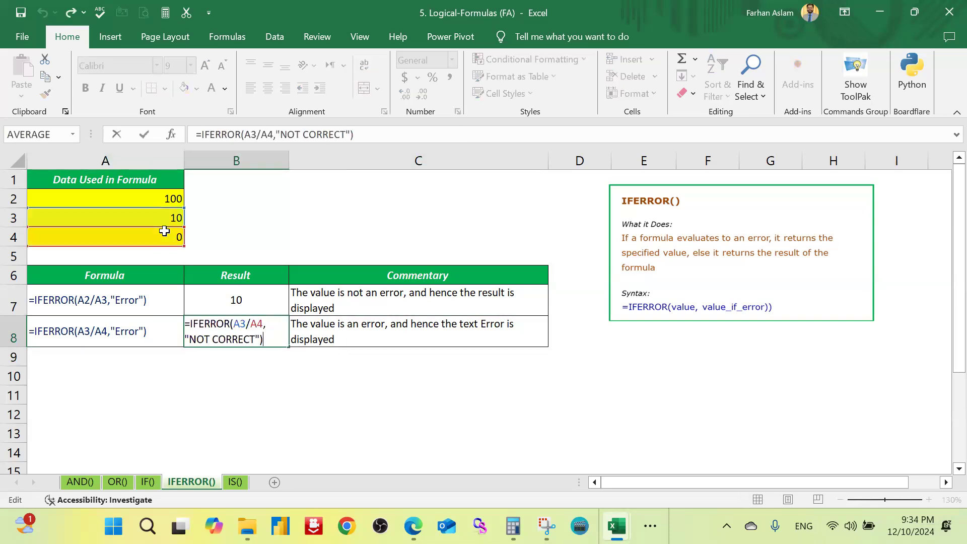
key(Left)
key(Left)
key(shift+Left)
key(shift+Left)
key(shift+Left)
key(shift+Left)
key(shift+Left)
key(shift+Left)
key(shift+Left)
key(shift+Left)
key(shift+Left)
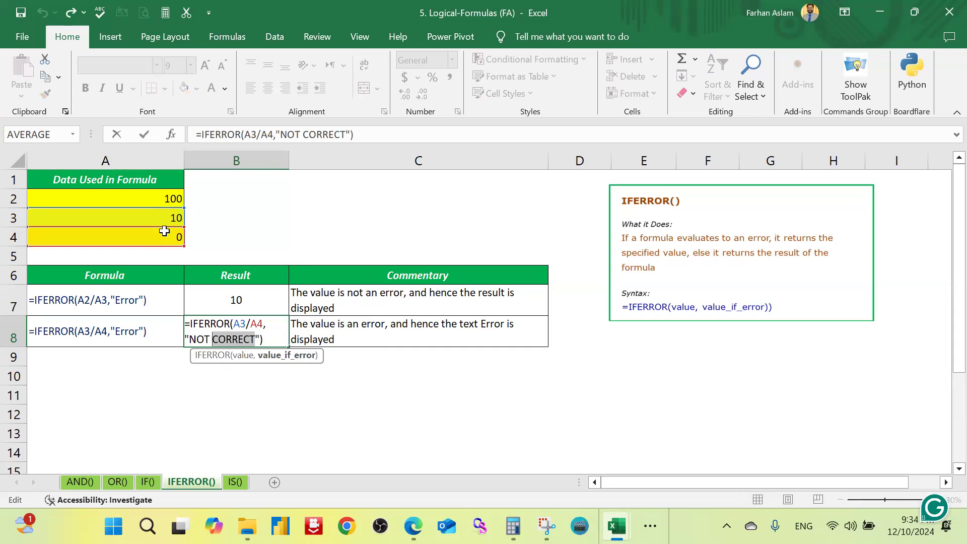
key(Escape)
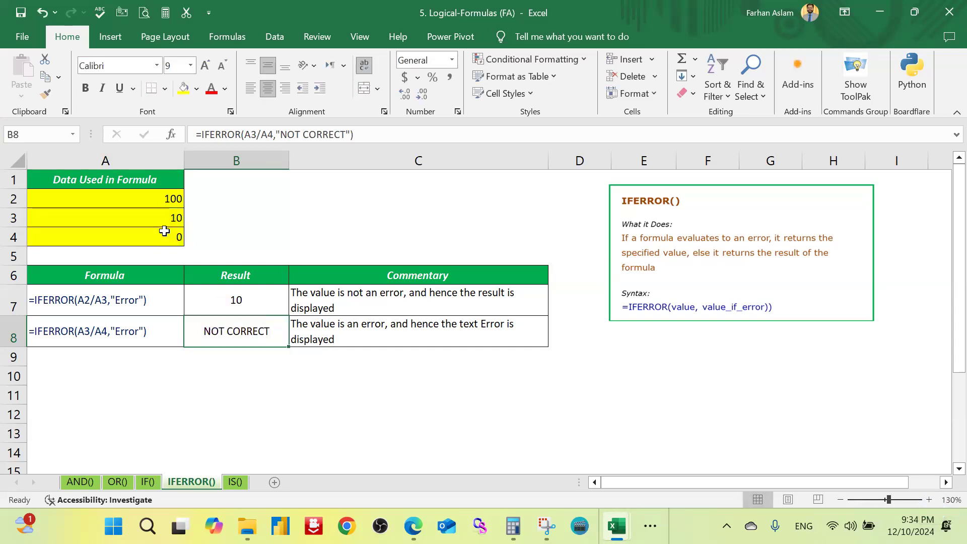
Step: On the IS() sheet, enter =ISBLANK(A2) in result cell B10
click(235, 482)
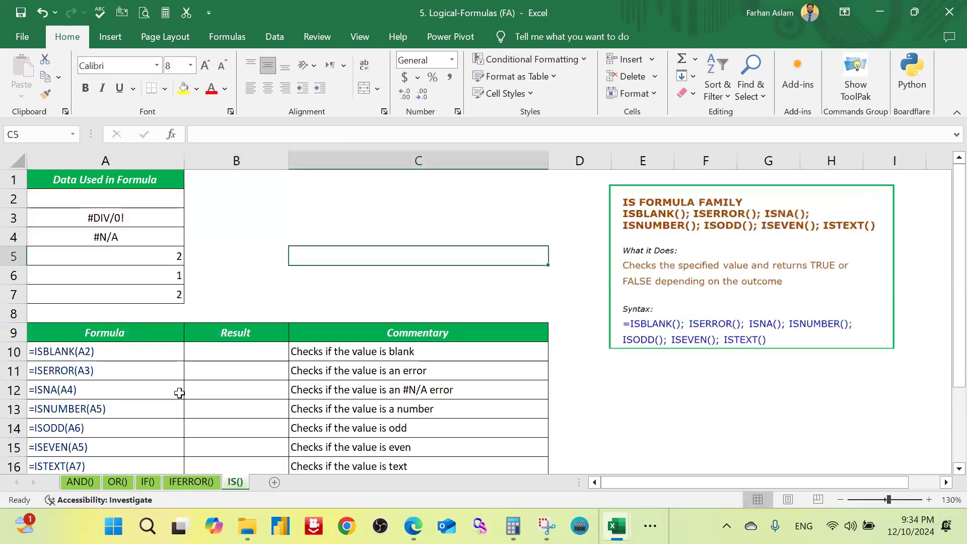
click(171, 388)
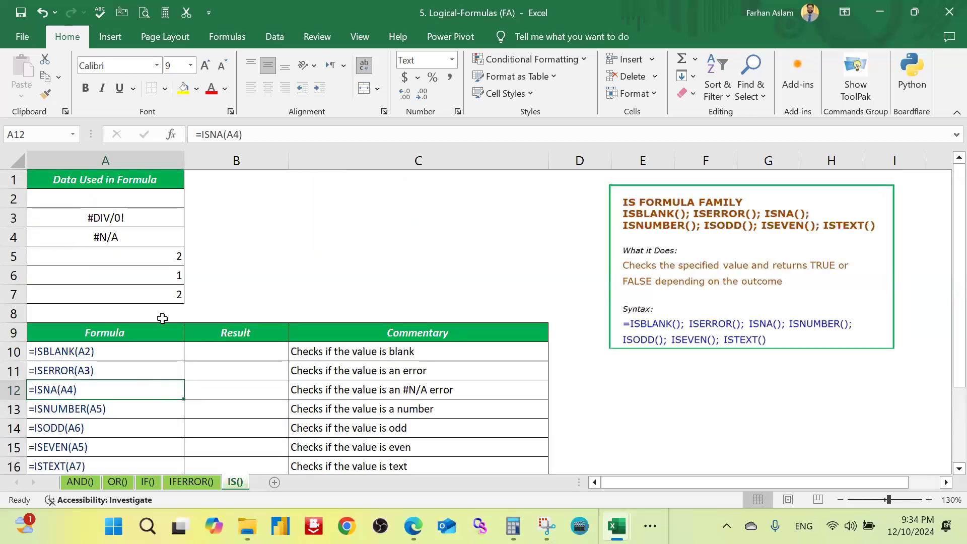
click(207, 359)
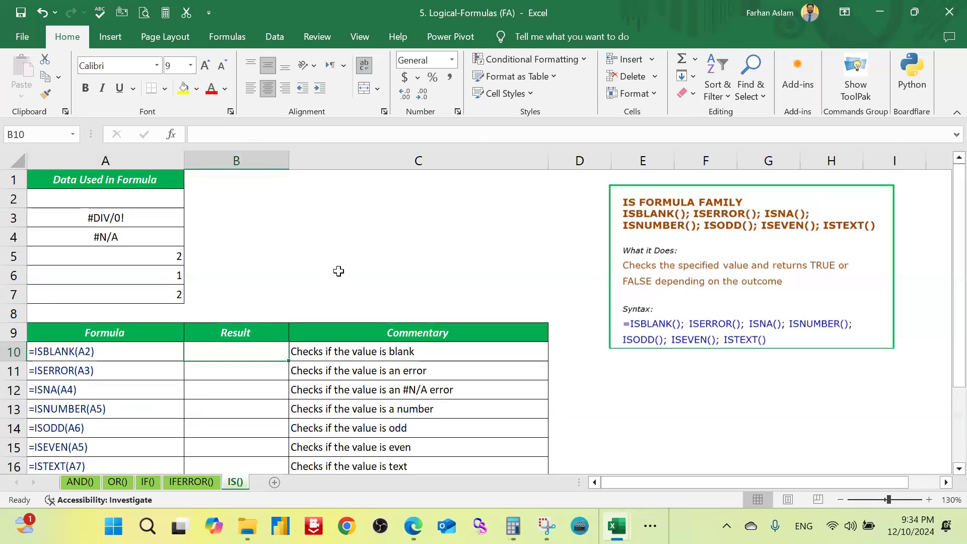
text(=)
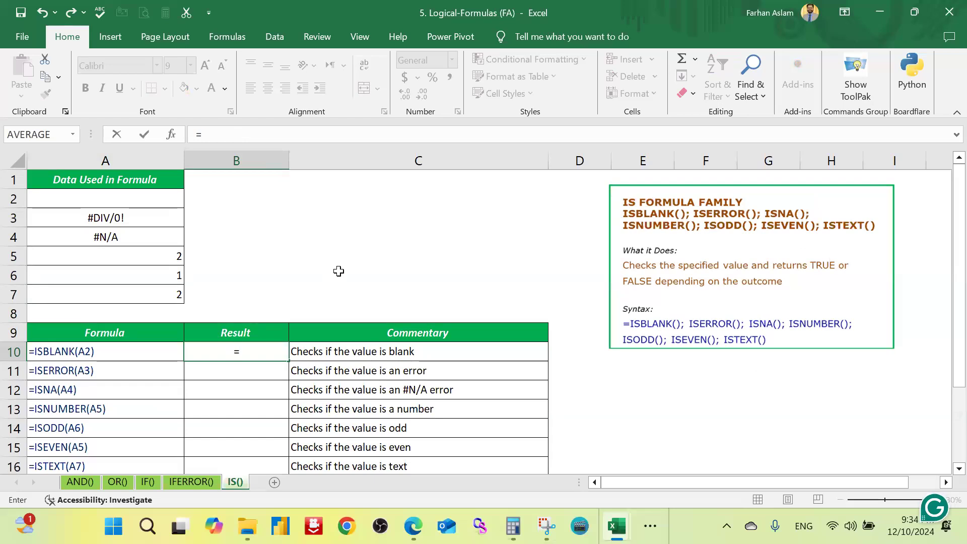
text(is)
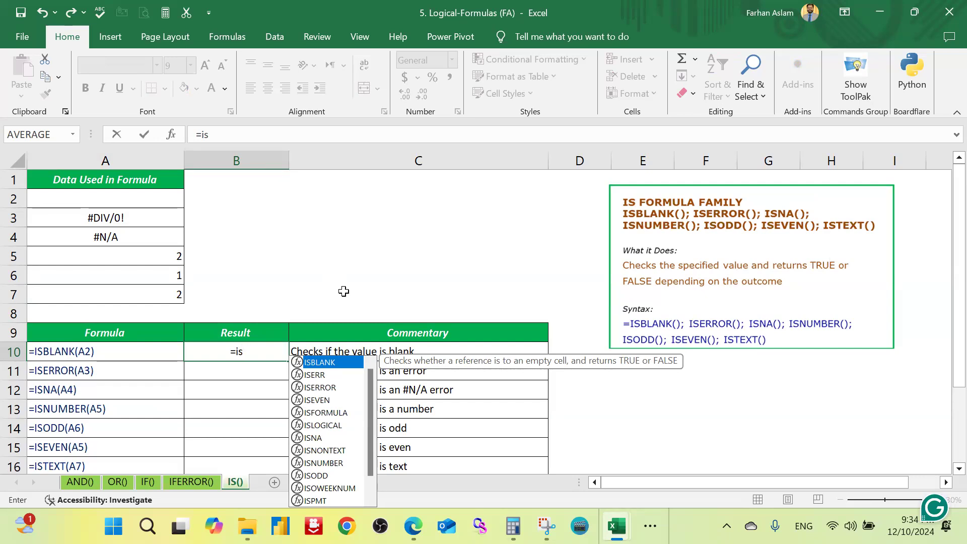
text(blan)
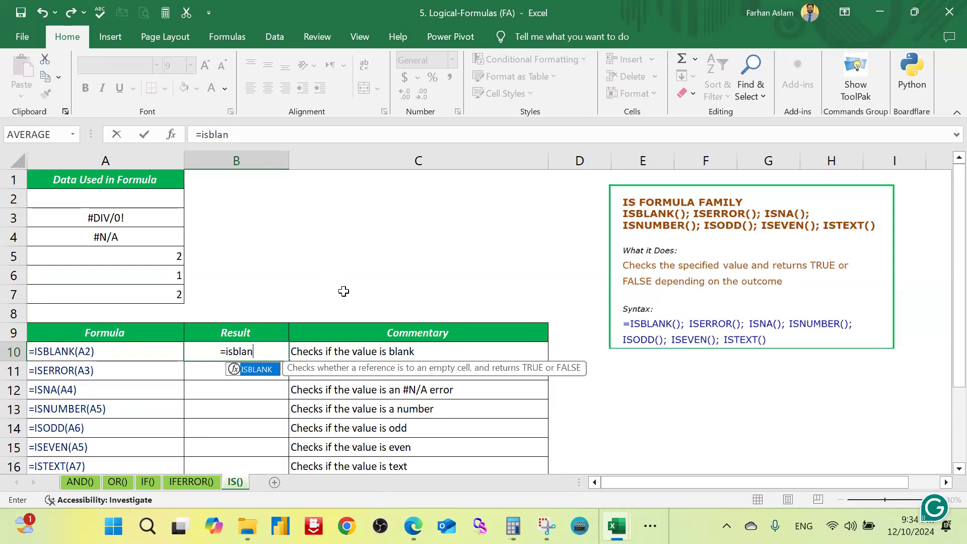
key(Tab)
click(151, 201)
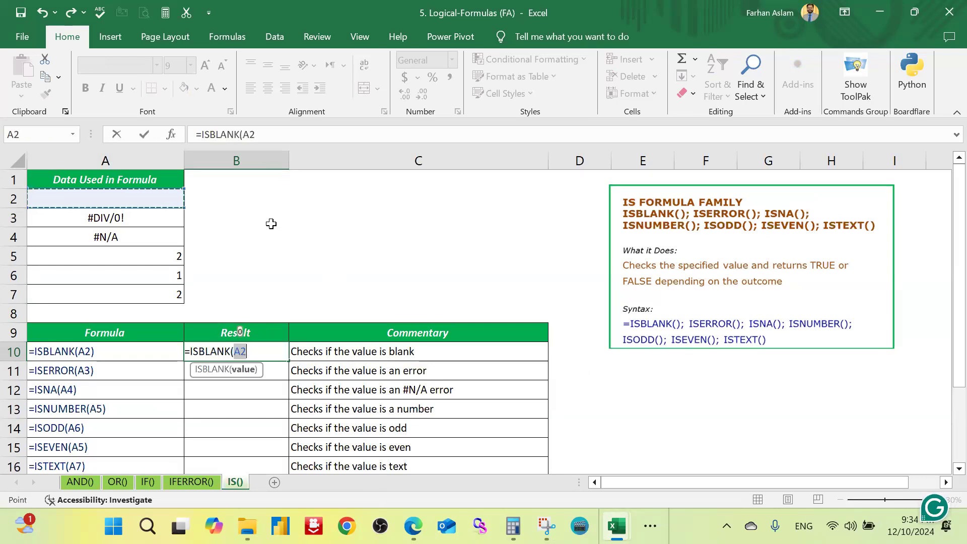
text())
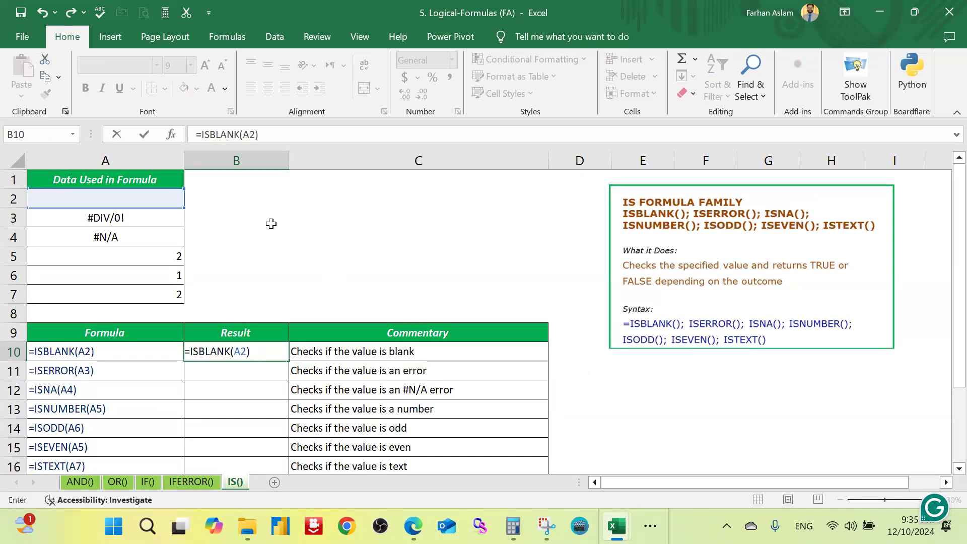
key(Return)
key(Up)
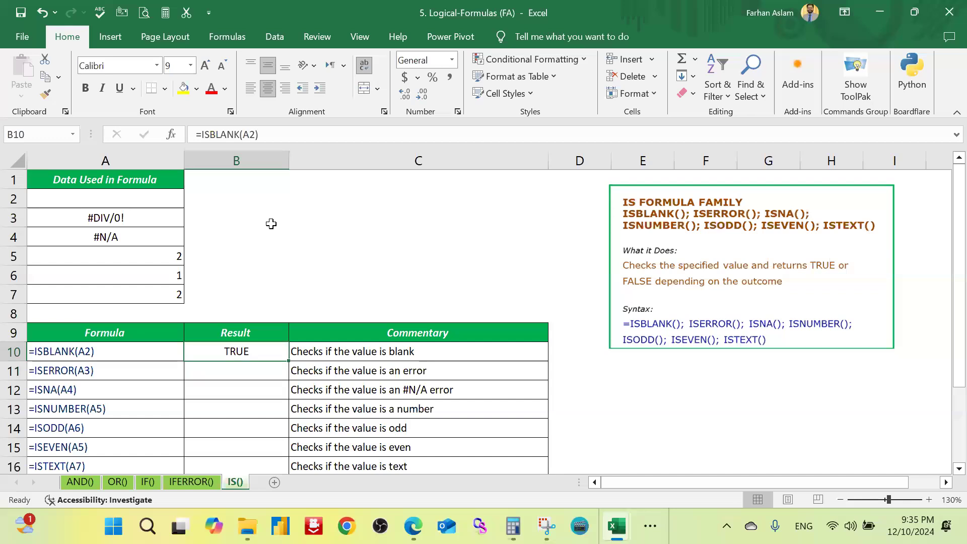
Step: Change the reference in the ISBLANK formula in B10 to A5
key(Down)
key(Up)
key(F2)
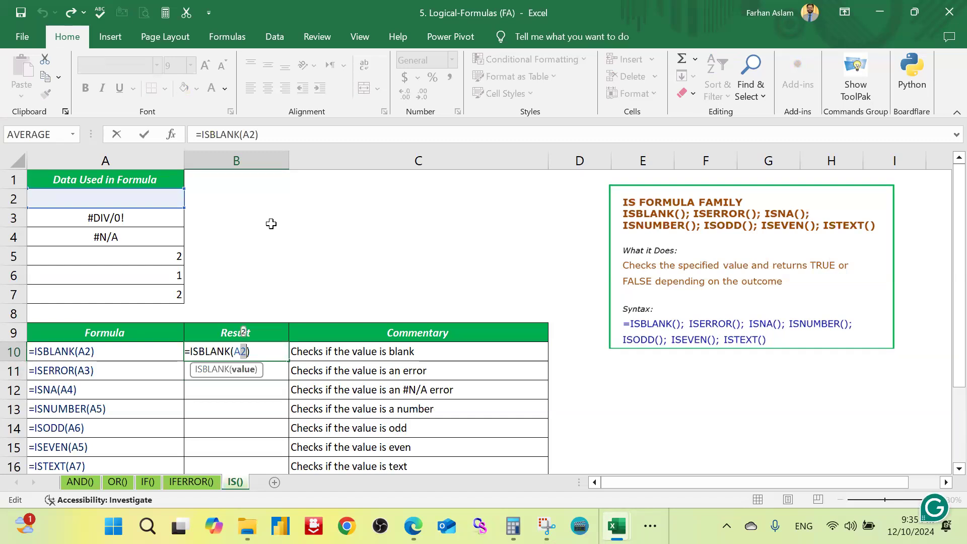
text(5)
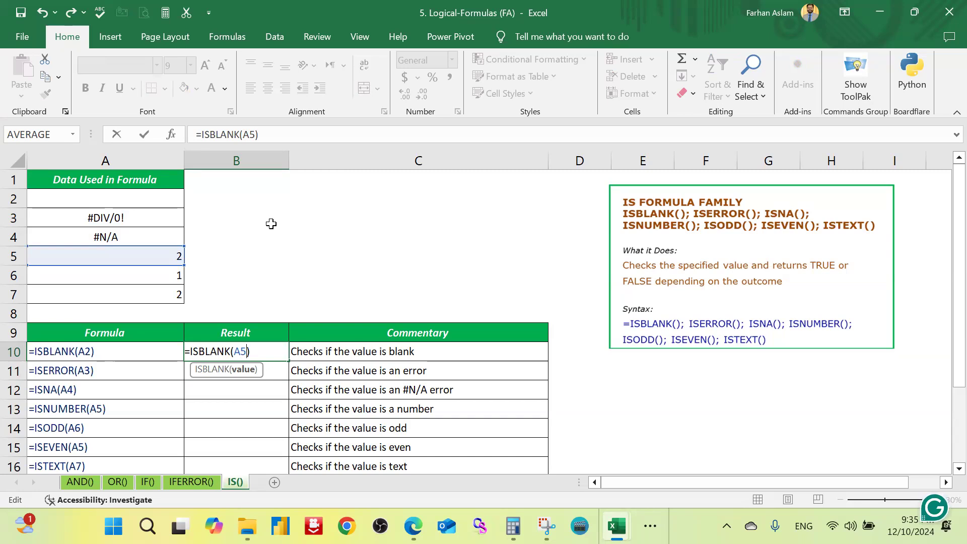
key(Return)
key(Up)
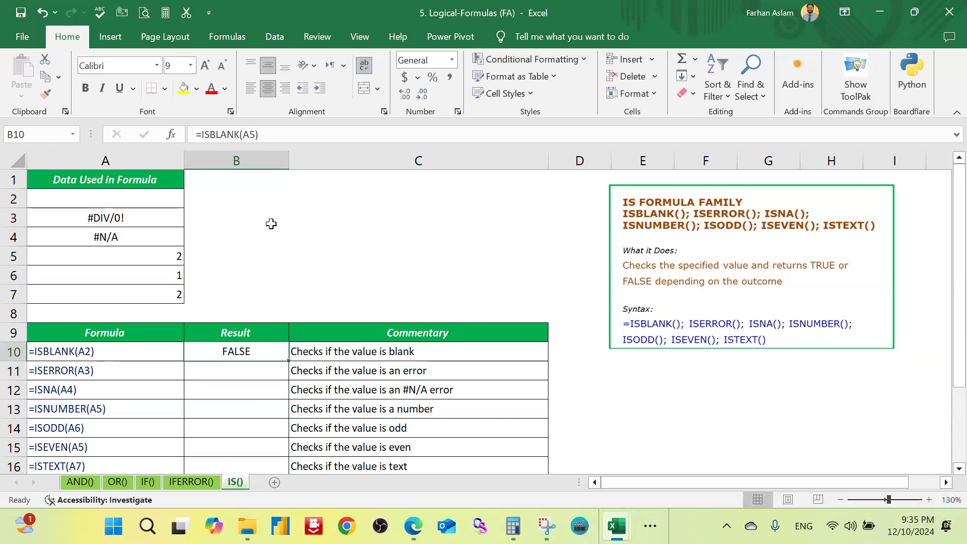
Step: Review the remaining IS-family example formulas, from ISERROR to ISTEXT, in the formula table
key(Down)
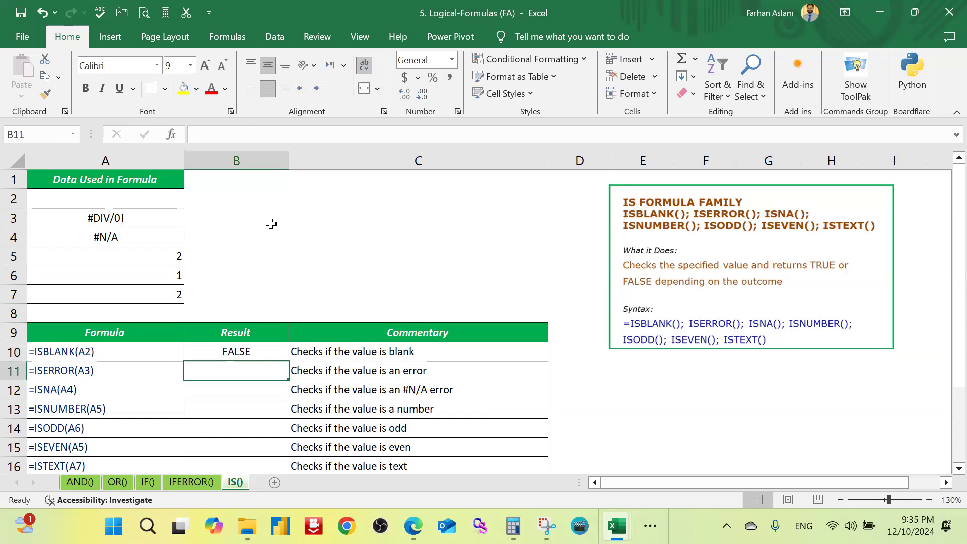
key(Down)
key(Down)
key(Down)
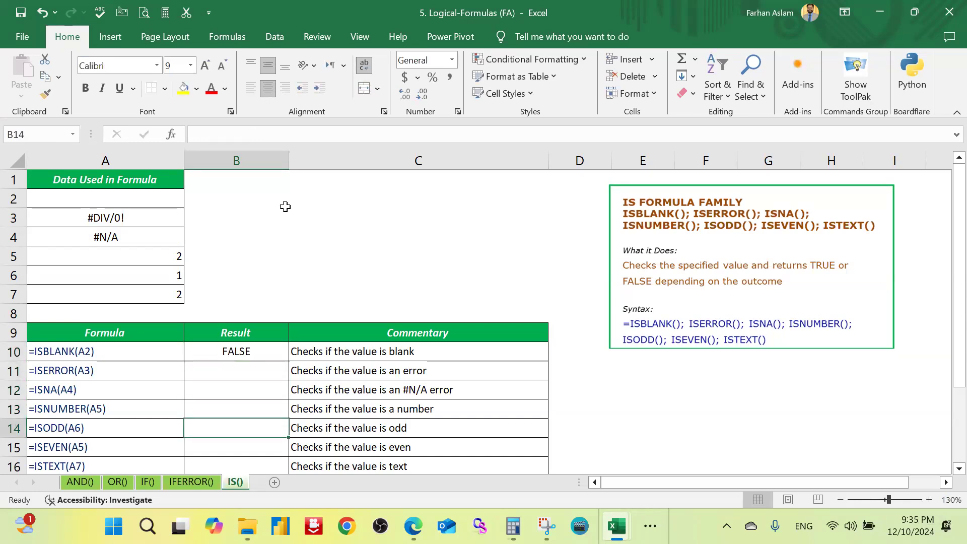
click(115, 389)
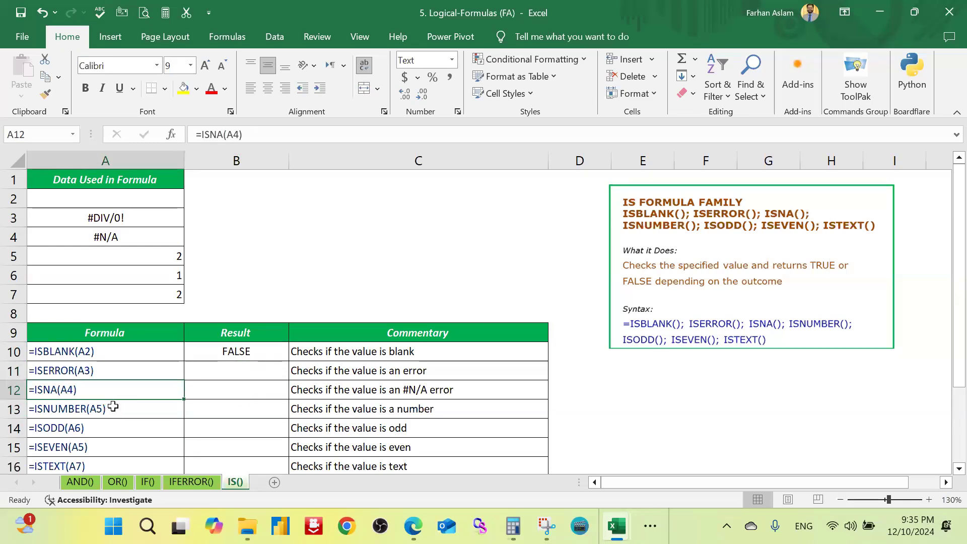
scroll(106, 403, down, 2)
click(99, 315)
click(100, 332)
click(95, 352)
scroll(245, 353, up, 1)
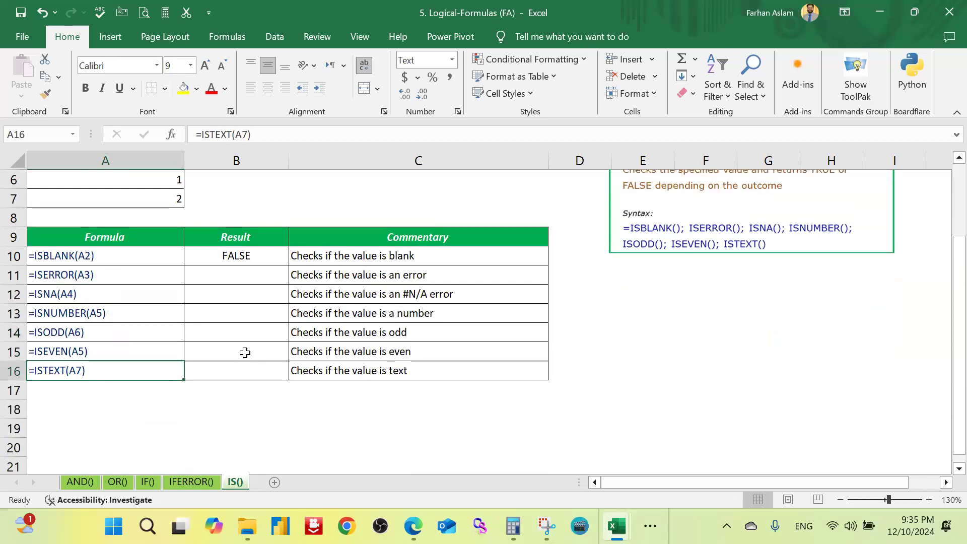
scroll(244, 353, up, 2)
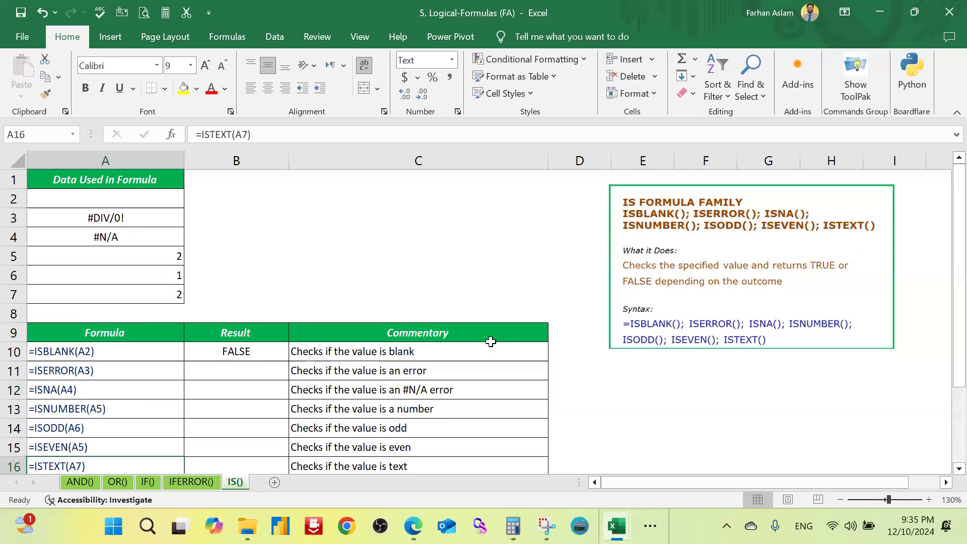
click(431, 272)
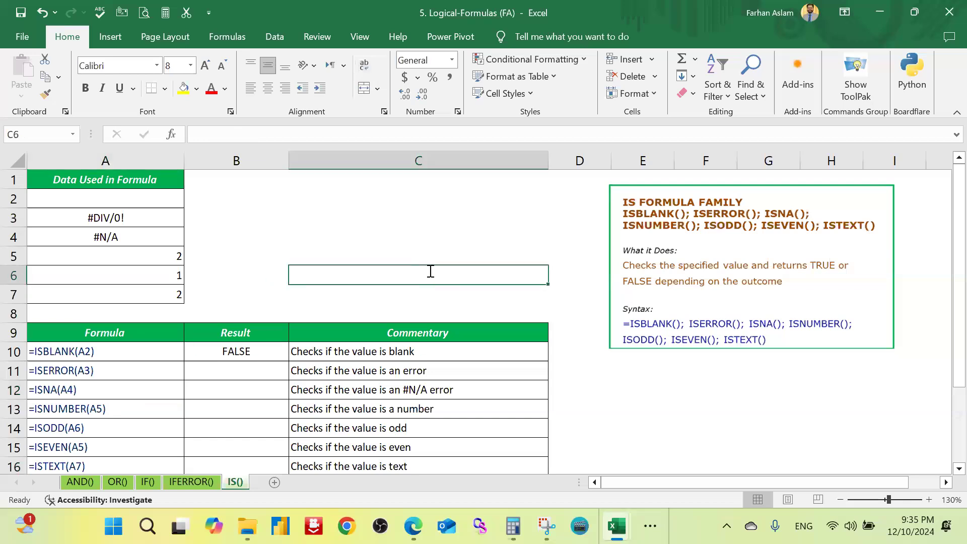
Step: Close the logical formulas workbook and open "6. Lookup-and-Reference-Formulas (FA)" from the Formula folder in File Explorer
click(944, 14)
click(627, 370)
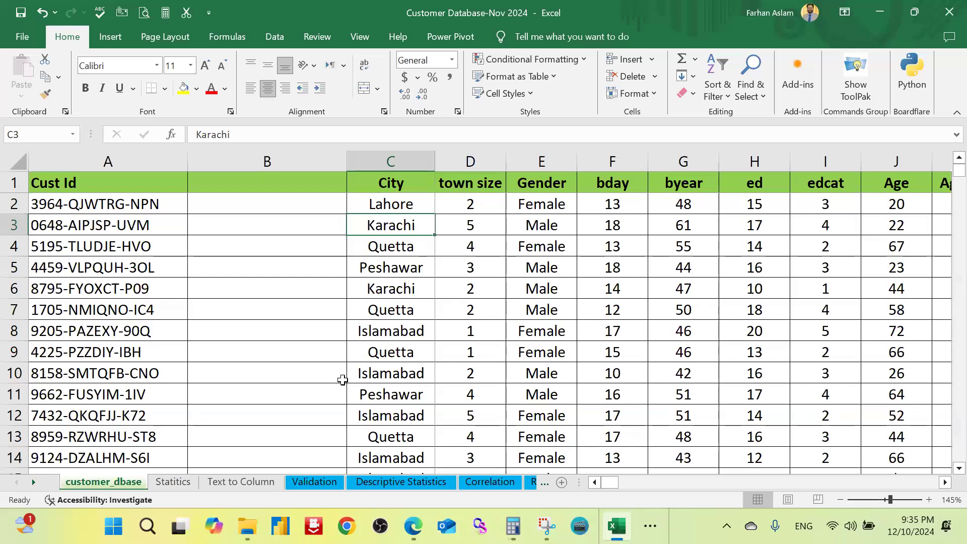
mouse_move(247, 526)
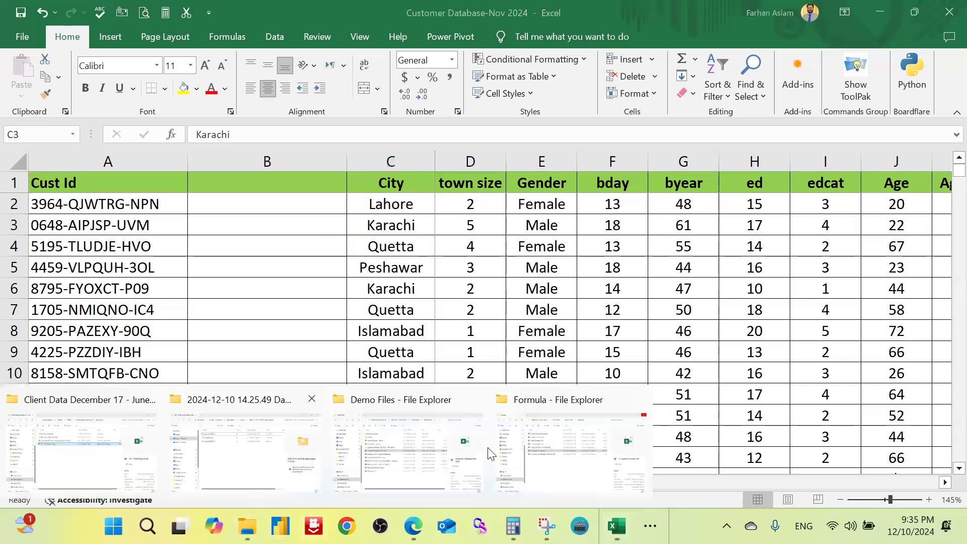
click(438, 423)
click(437, 373)
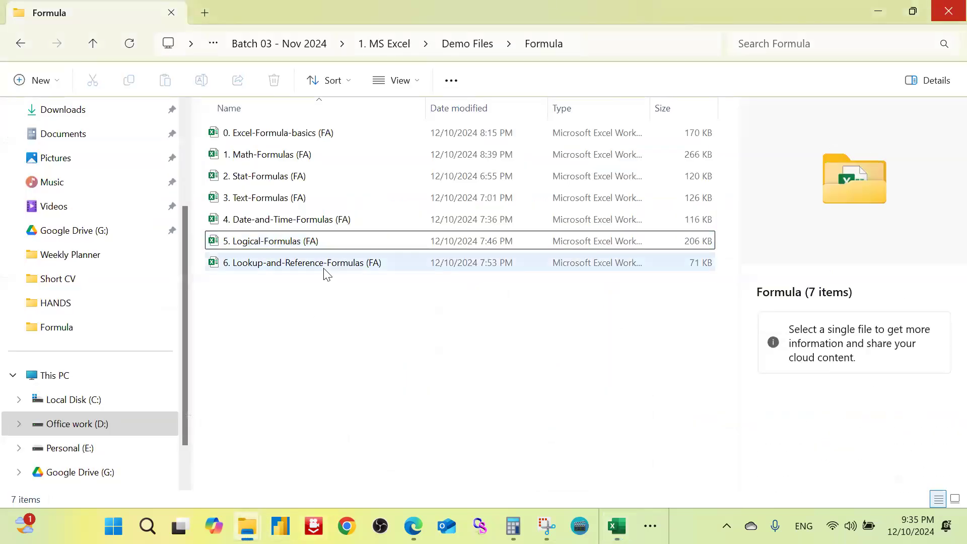
double_click(325, 270)
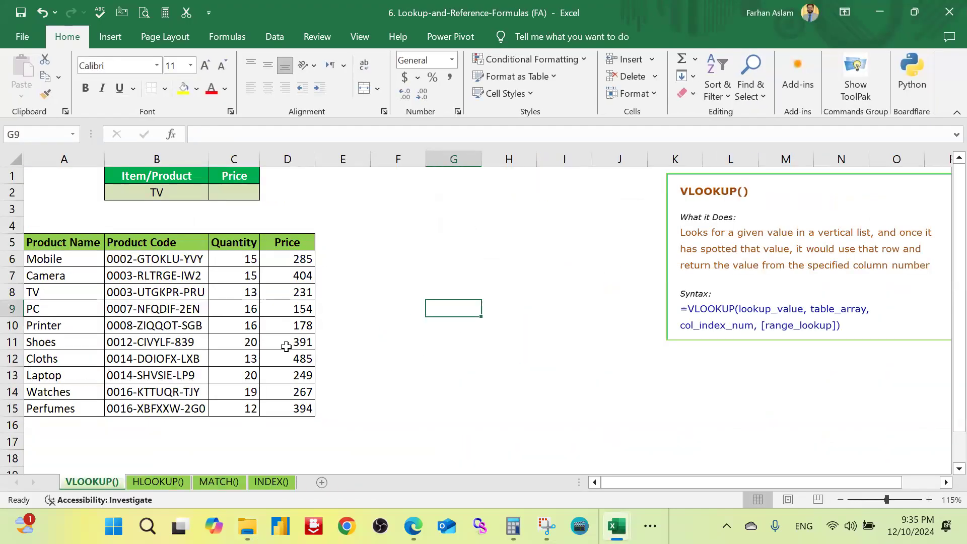
Step: Move the VLOOKUP() description box about one and a half columns closer to the product table
drag(733, 180, 643, 179)
click(462, 290)
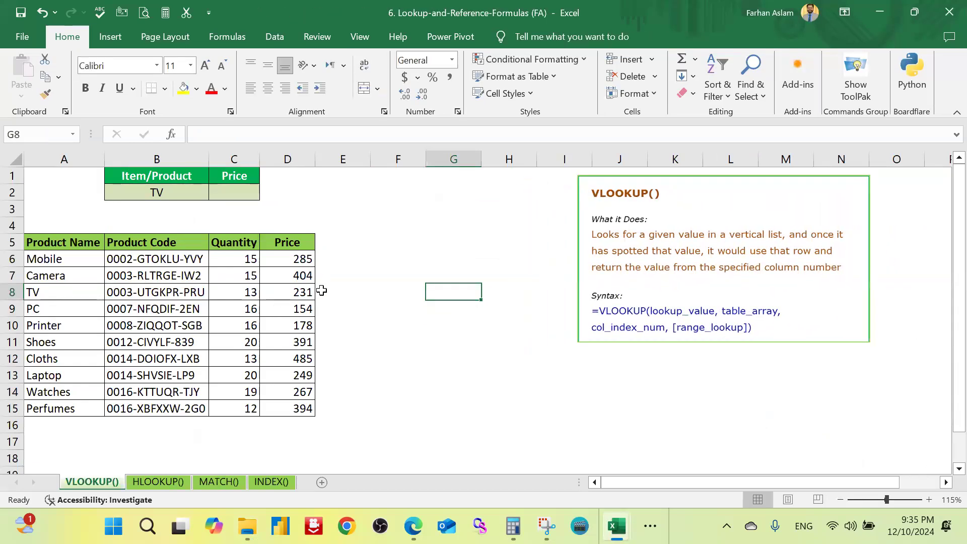
click(387, 281)
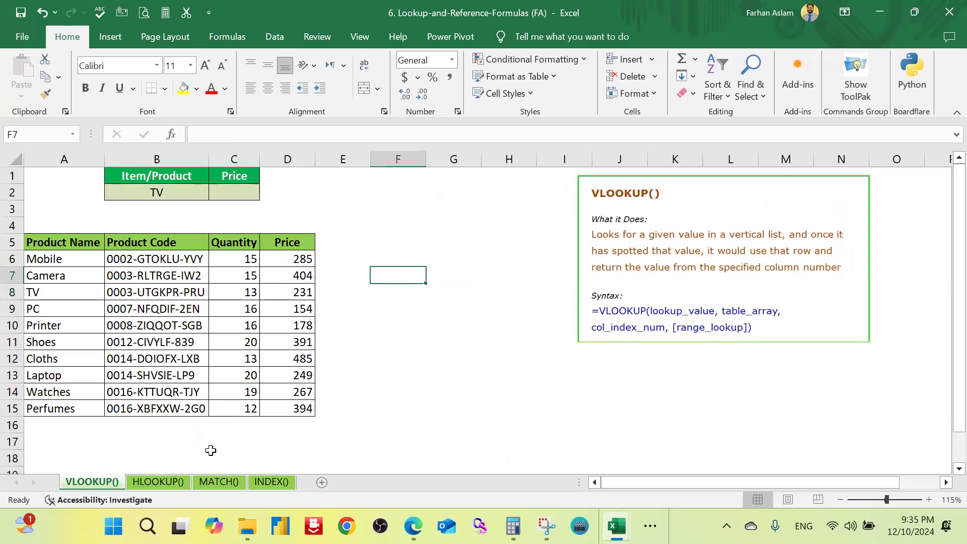
click(437, 390)
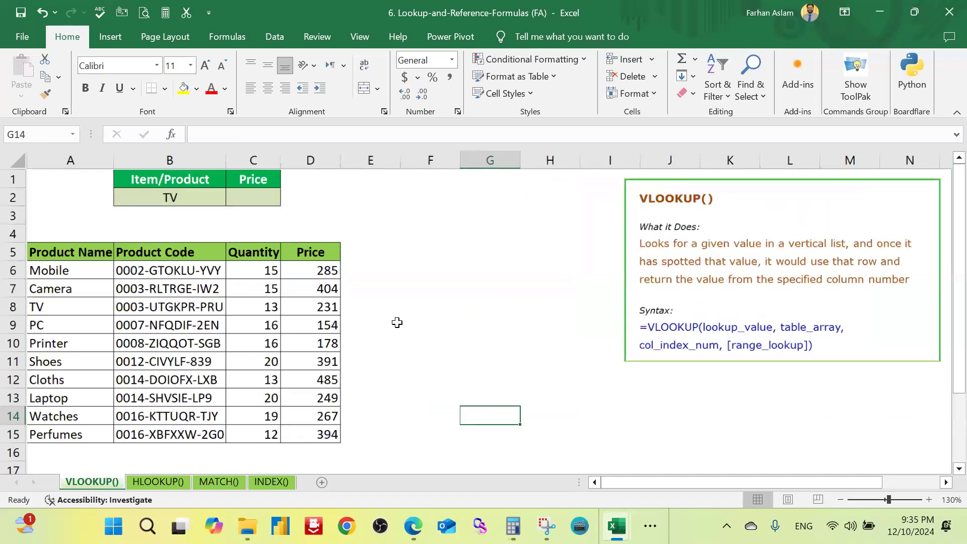
Step: Review the product table's column headers, from Product Name to Price, on the VLOOKUP() sheet
ctrl+scroll(390, 322, up, 2)
ctrl+scroll(269, 333, down, 1)
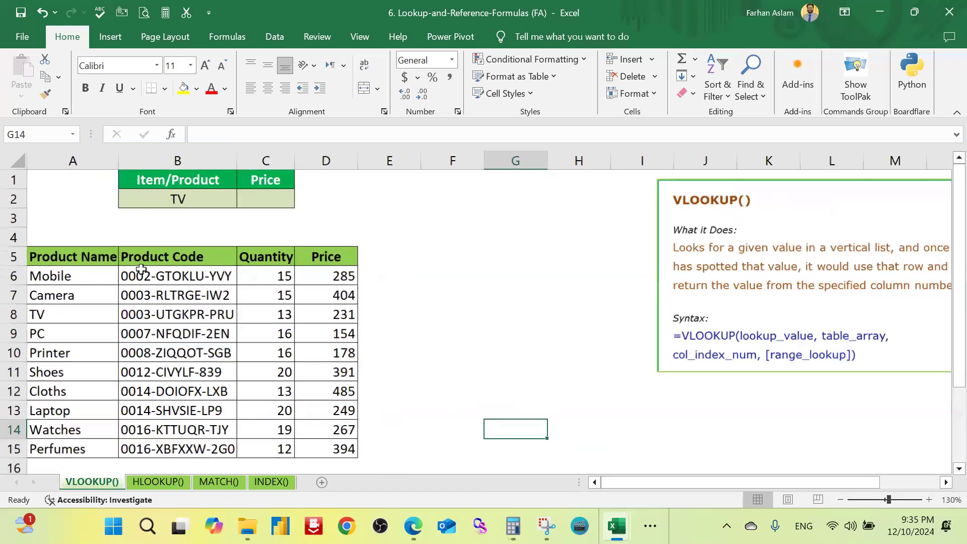
click(71, 256)
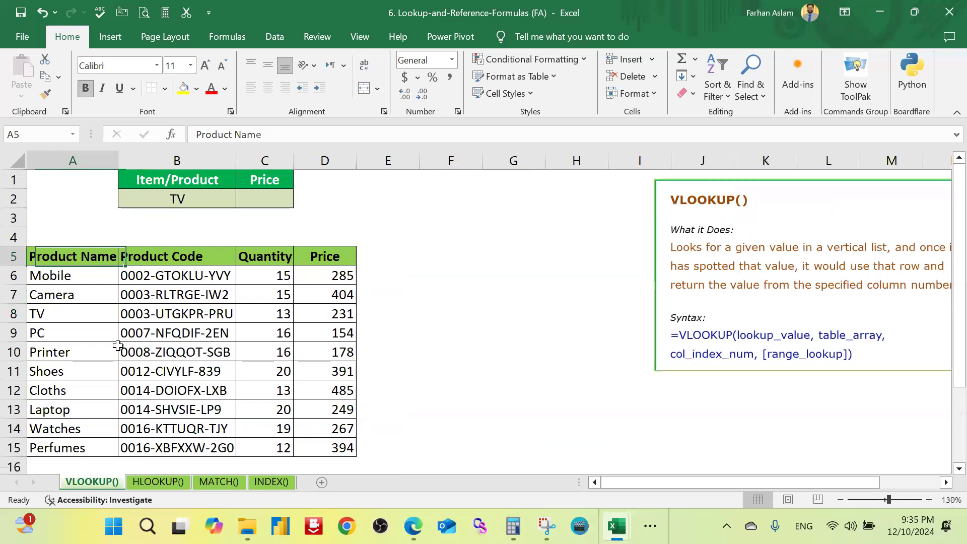
click(204, 258)
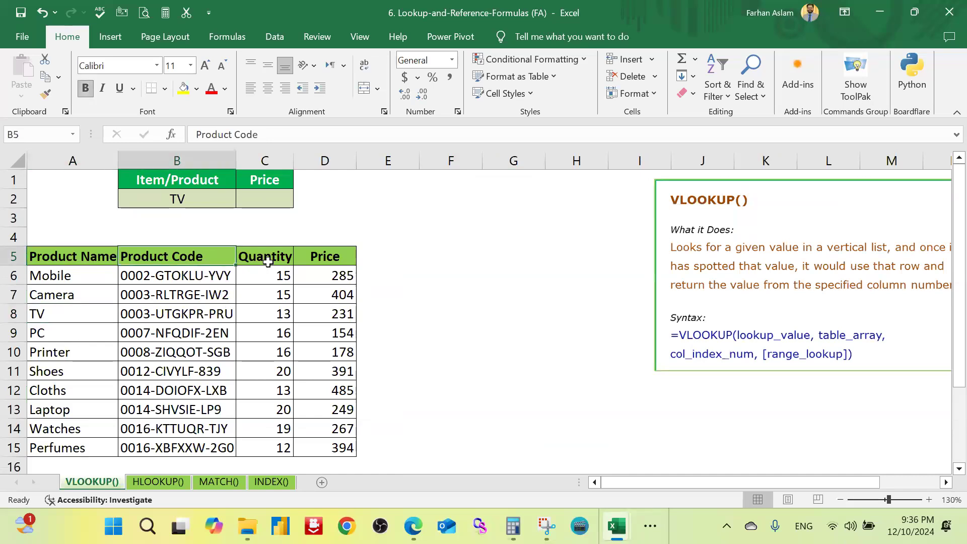
click(250, 260)
click(334, 256)
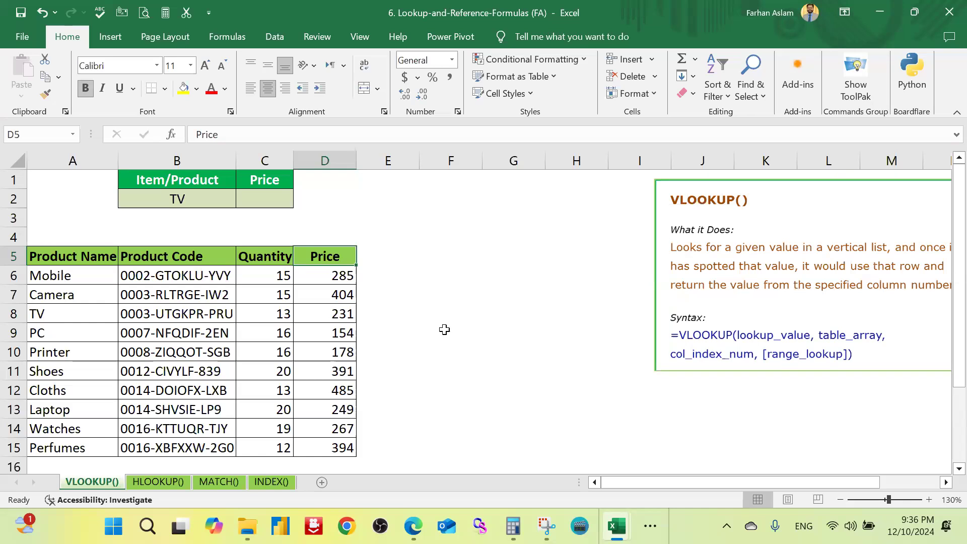
click(439, 349)
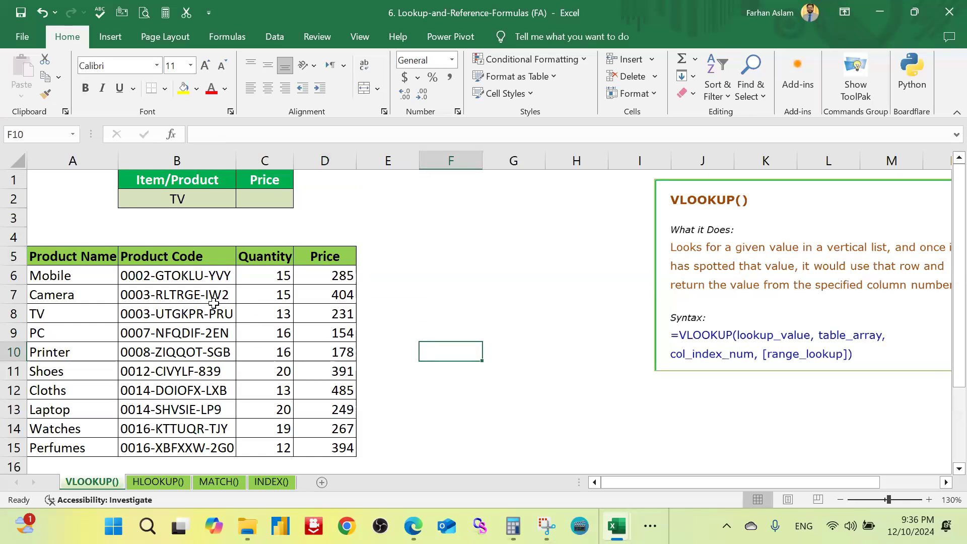
click(461, 229)
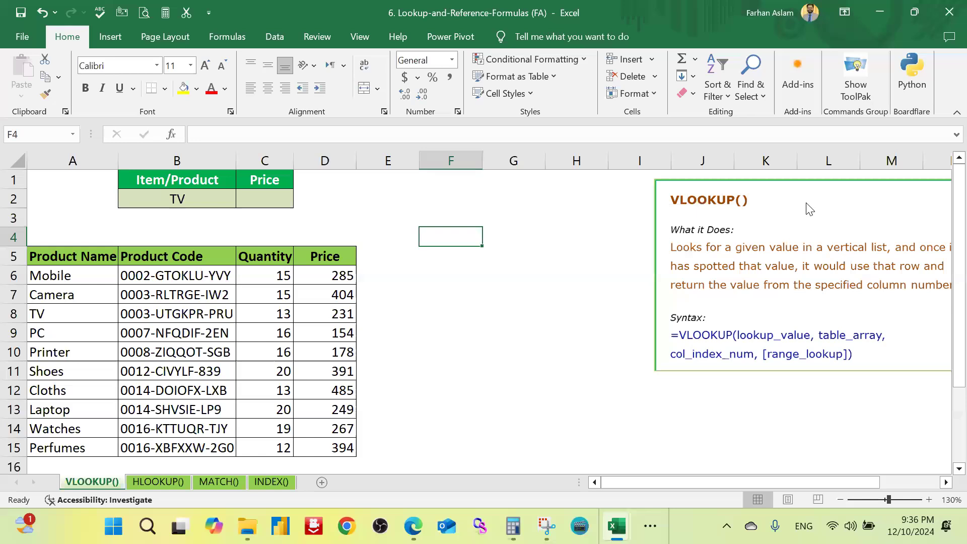
click(511, 351)
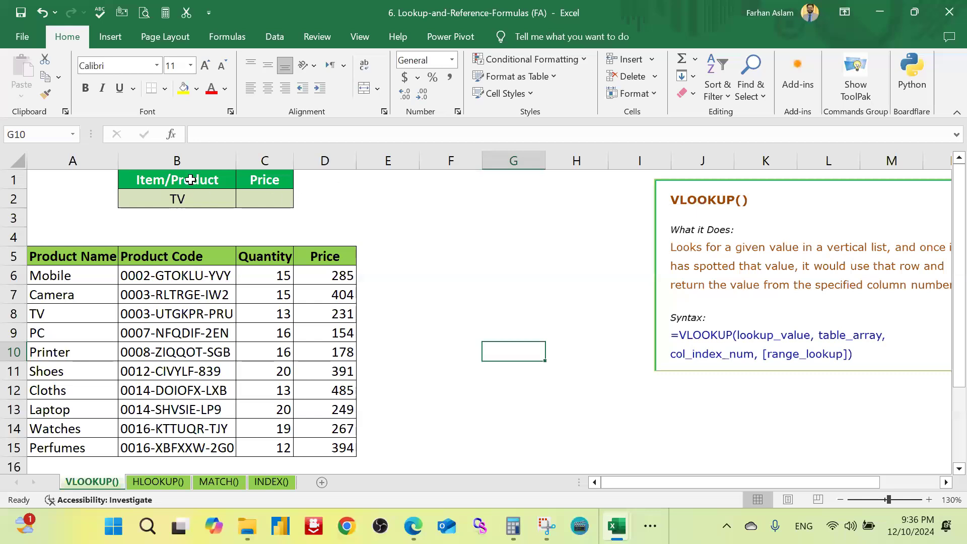
Step: Examine the Item/Product and Price lookup cells above the product table, including the lookup item in B2
click(220, 178)
drag(240, 177, 206, 180)
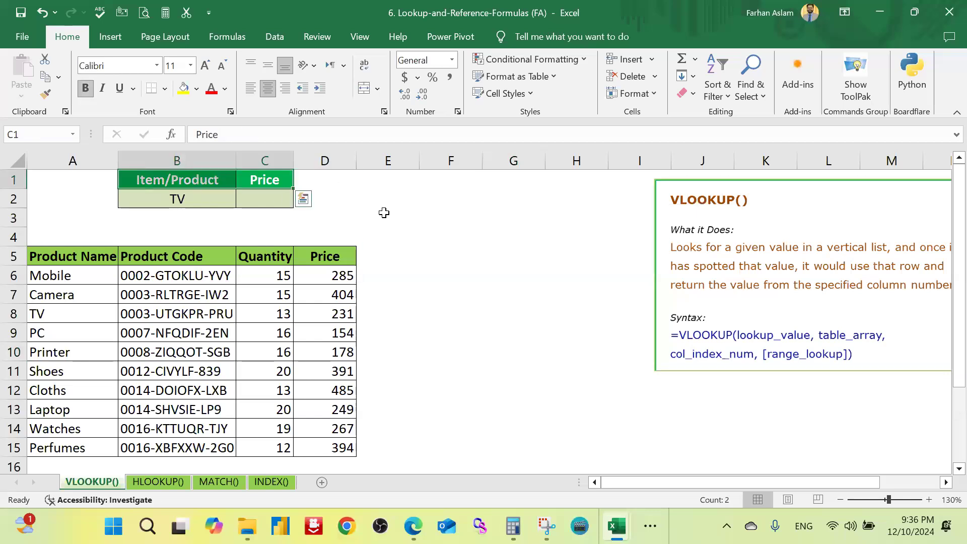
click(385, 215)
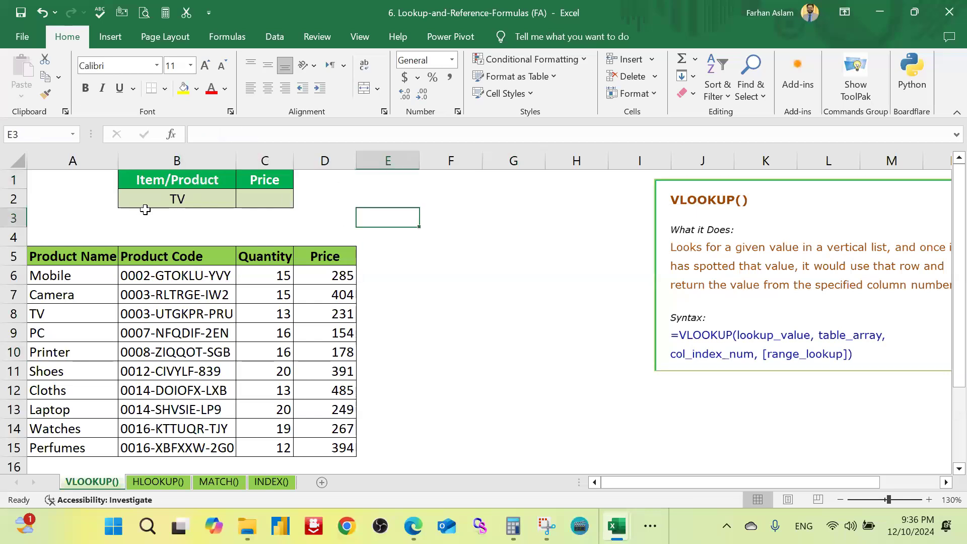
click(200, 202)
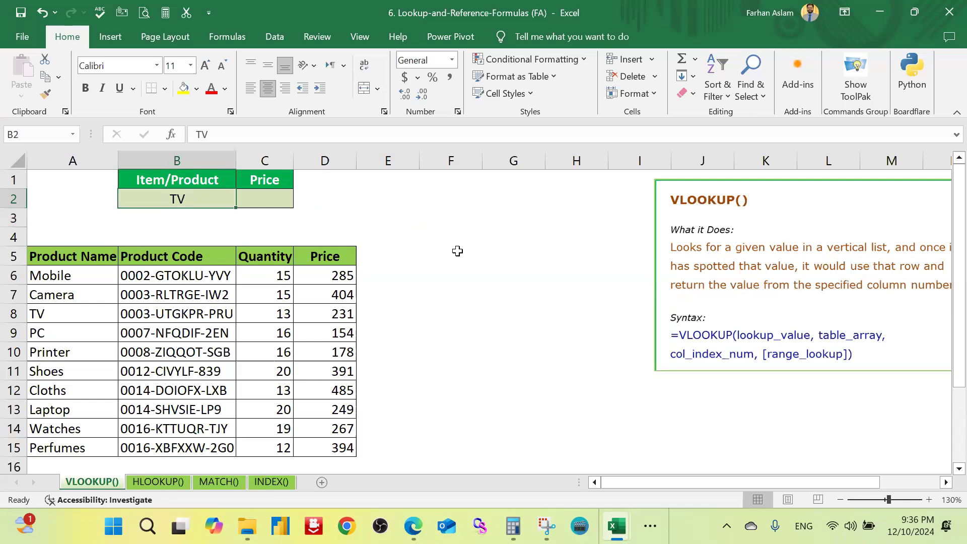
click(457, 251)
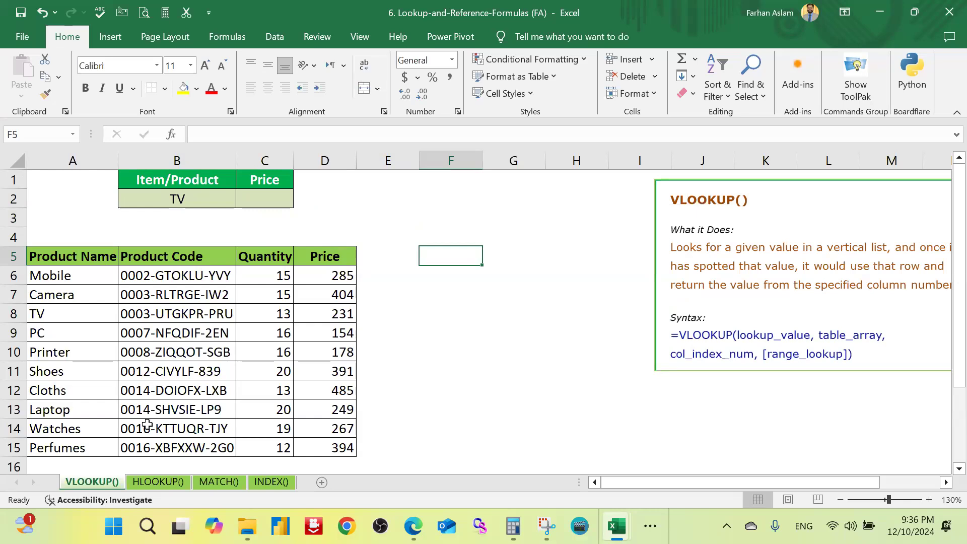
Step: Compare the vertical product list on the VLOOKUP() sheet with the horizontal table layout on the HLOOKUP() sheet
click(176, 391)
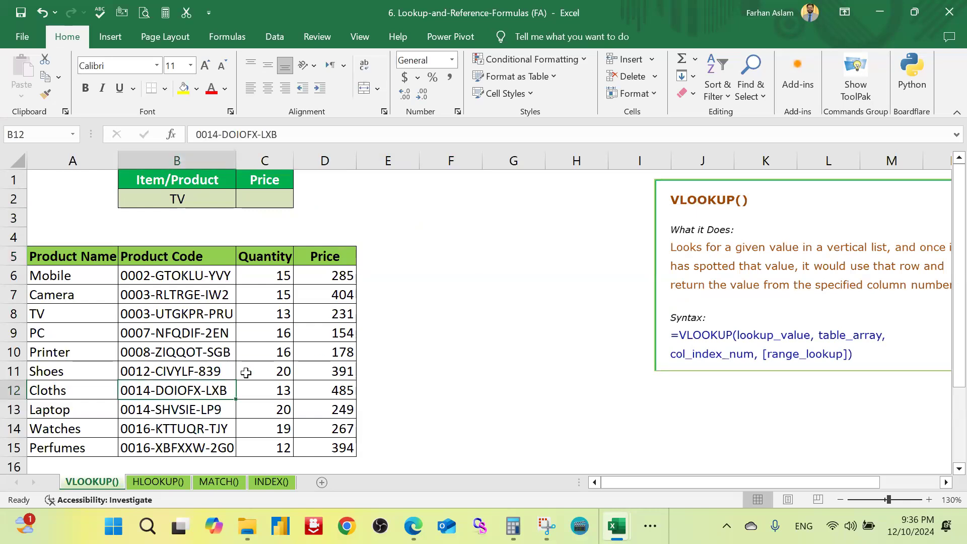
click(281, 374)
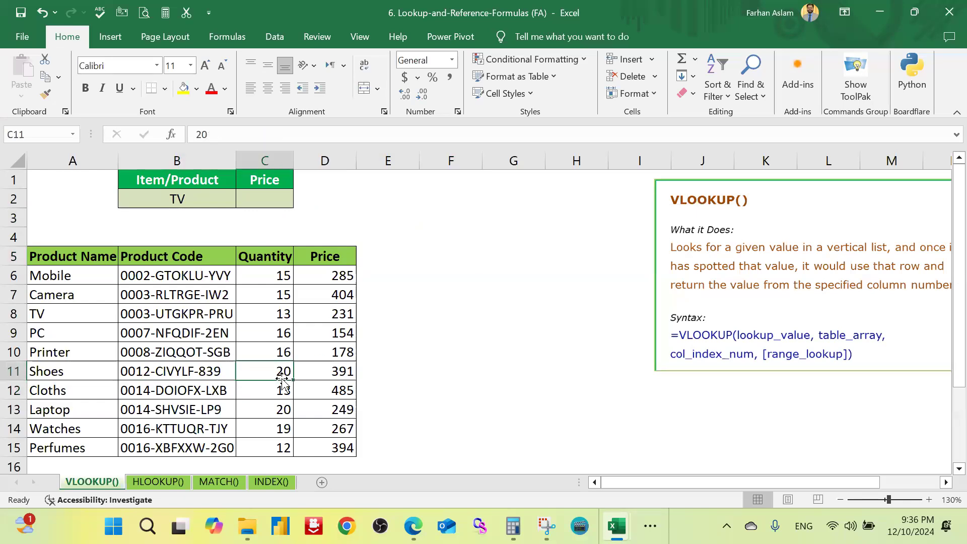
click(339, 373)
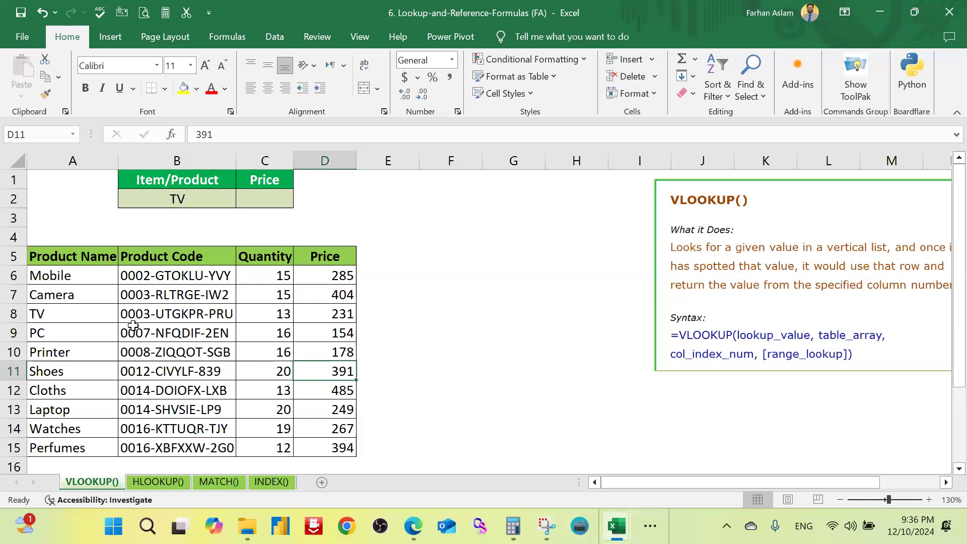
drag(75, 276, 87, 453)
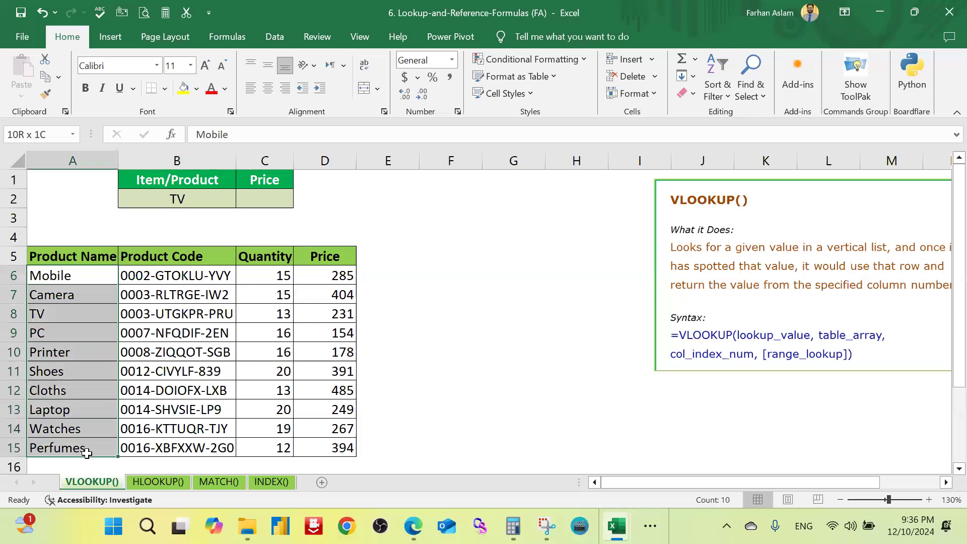
click(151, 484)
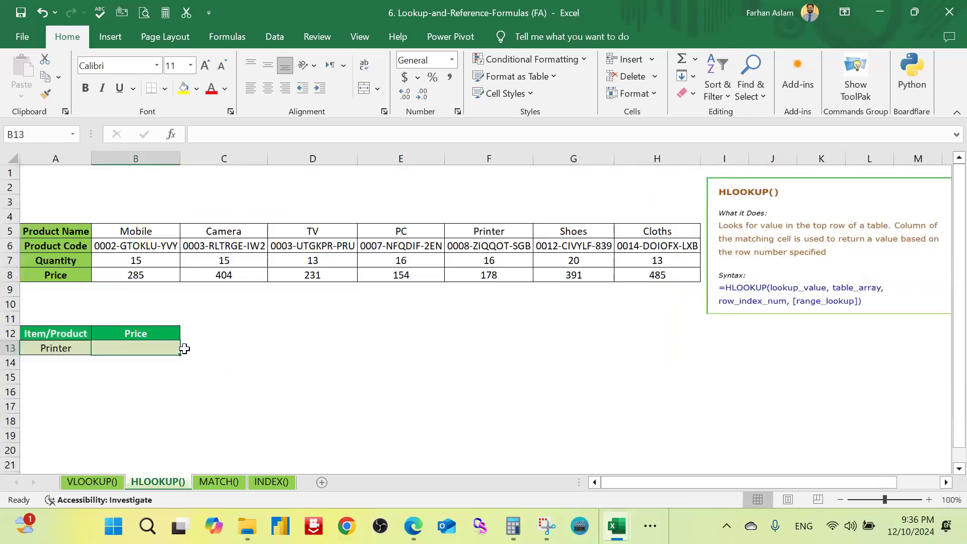
click(92, 482)
click(451, 295)
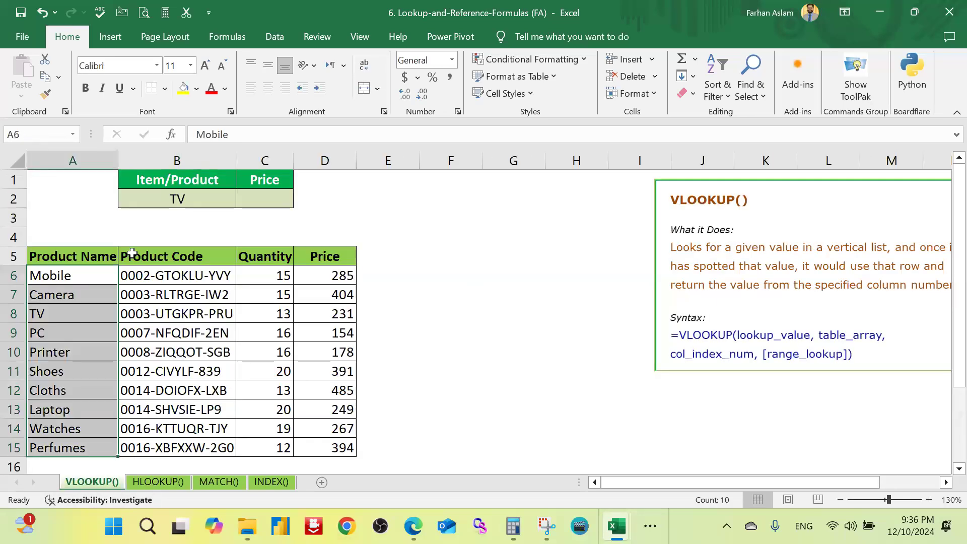
click(196, 189)
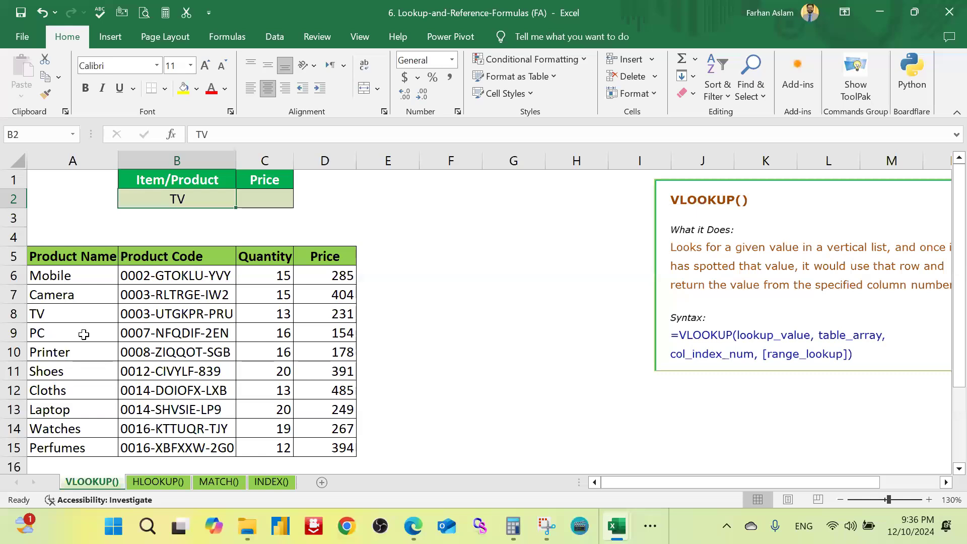
Step: Start a VLOOKUP formula in C2 with B2 as the lookup value
click(270, 199)
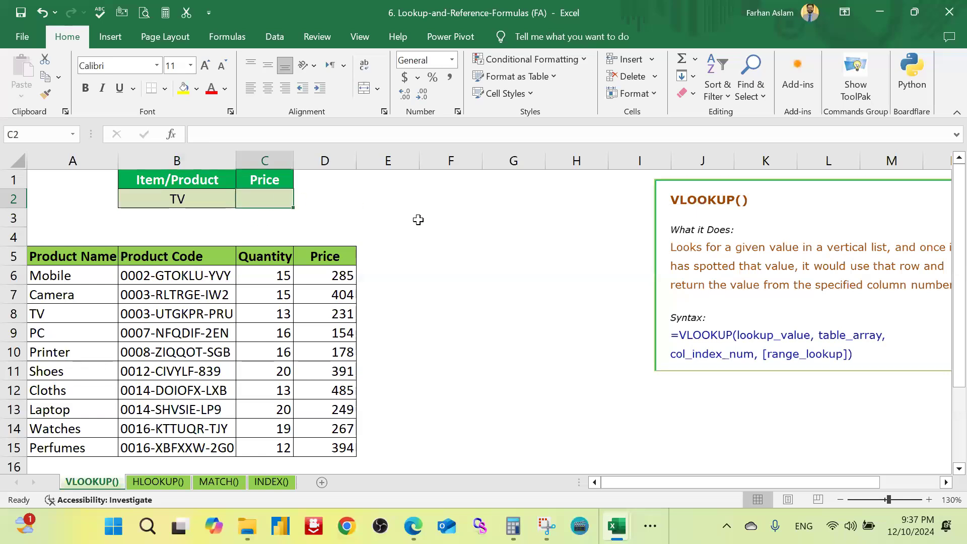
text(=vlook)
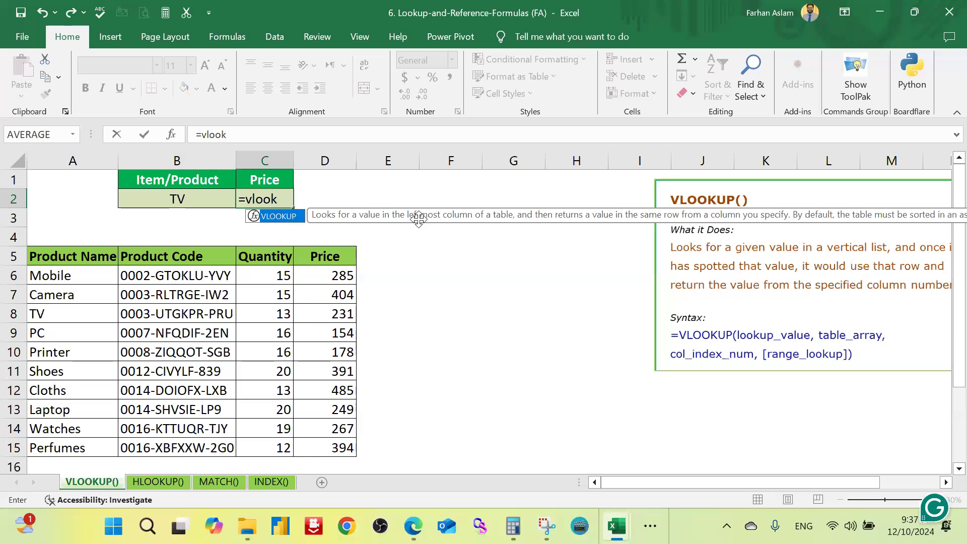
key(Tab)
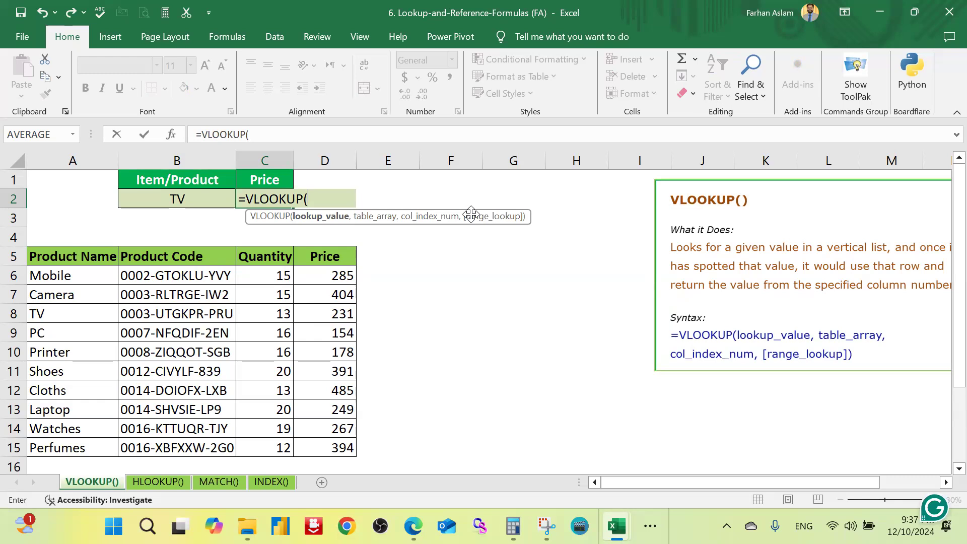
click(174, 198)
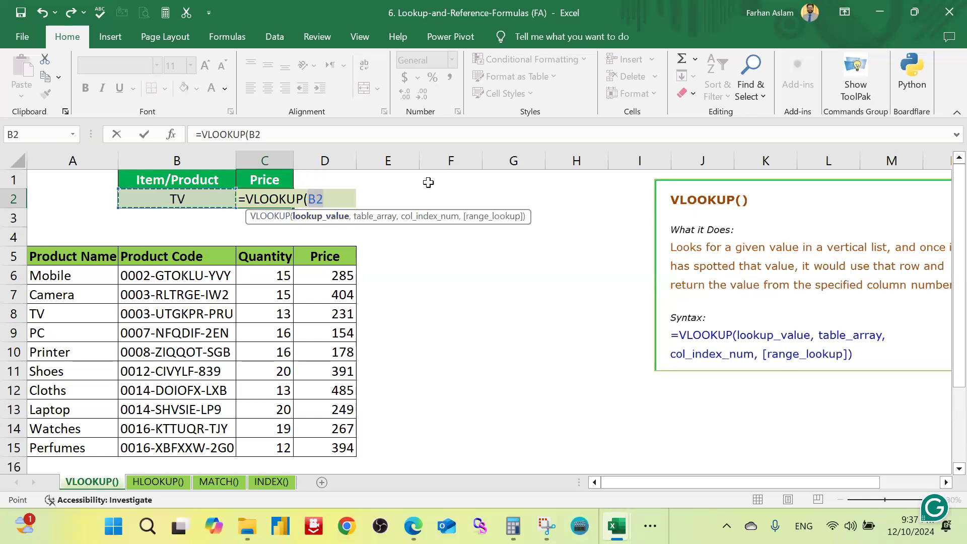
text(,)
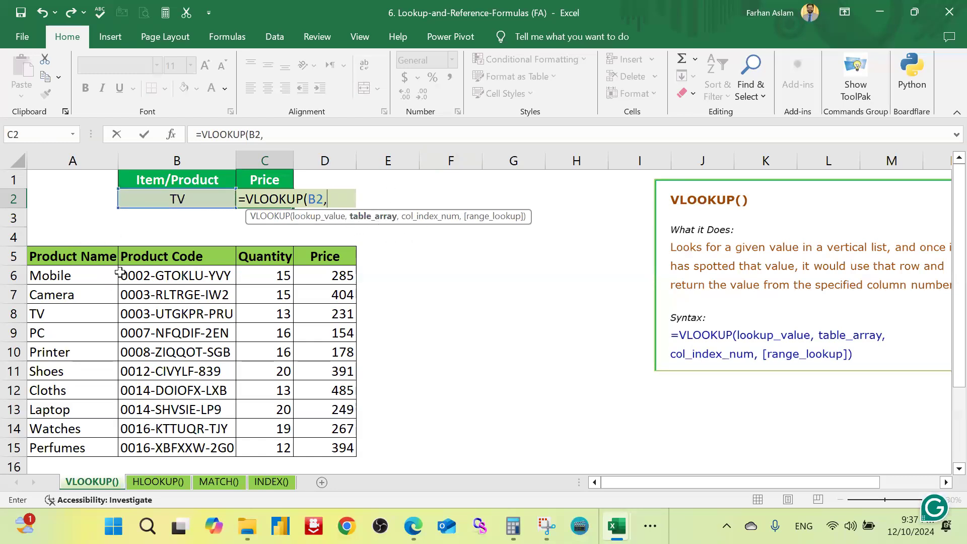
mouse_move(70, 275)
mouse_down()
mouse_move(325, 335)
mouse_move(329, 450)
mouse_up()
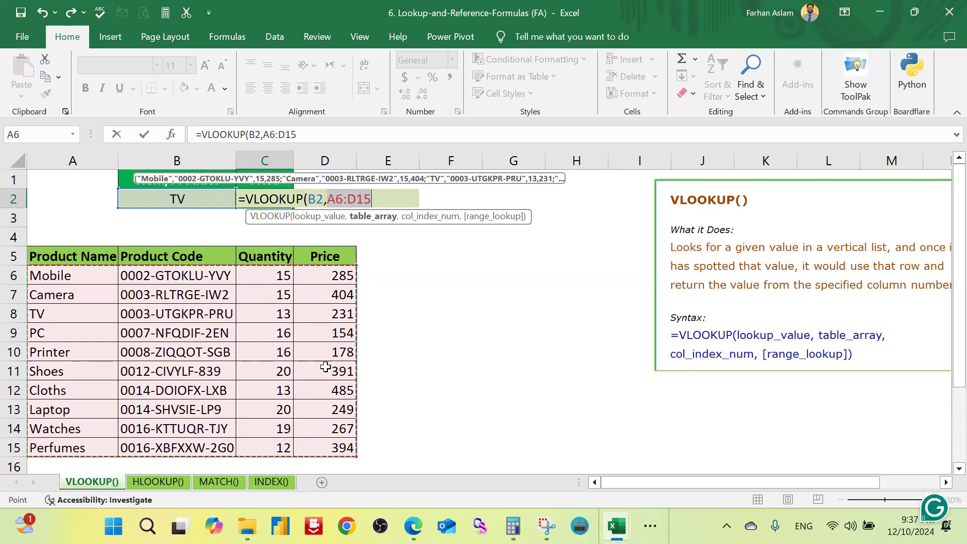
text(,)
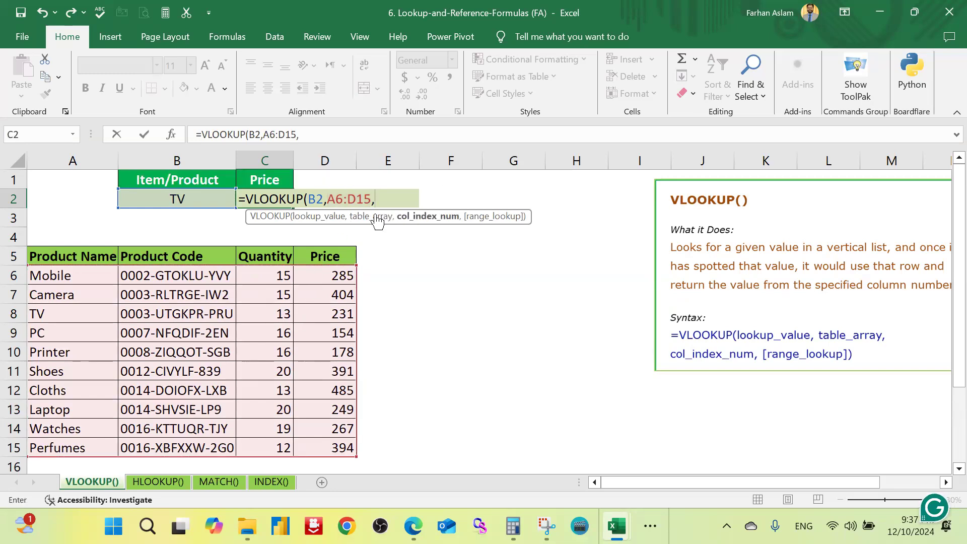
key(BackSpace)
key(BackSpace)
key(BackSpace)
key(BackSpace)
key(BackSpace)
key(BackSpace)
key(BackSpace)
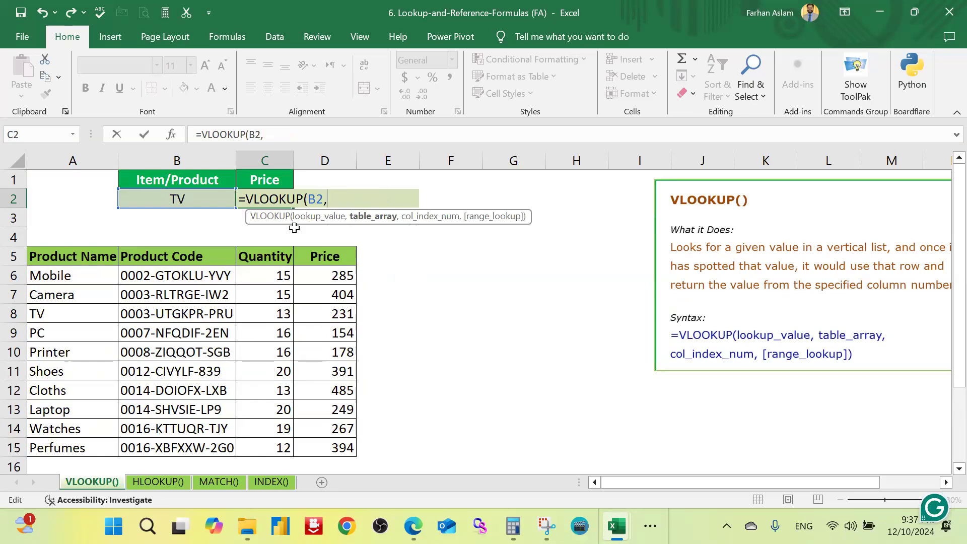
Step: Complete the VLOOKUP formula in C2 with table array A5:D15, column index 4 and FALSE for an exact match
drag(91, 259, 338, 456)
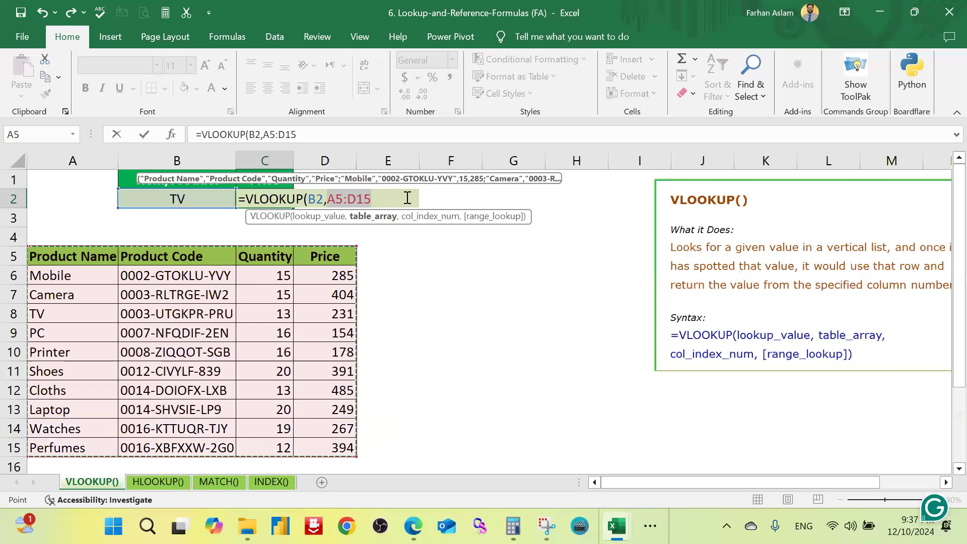
text(,)
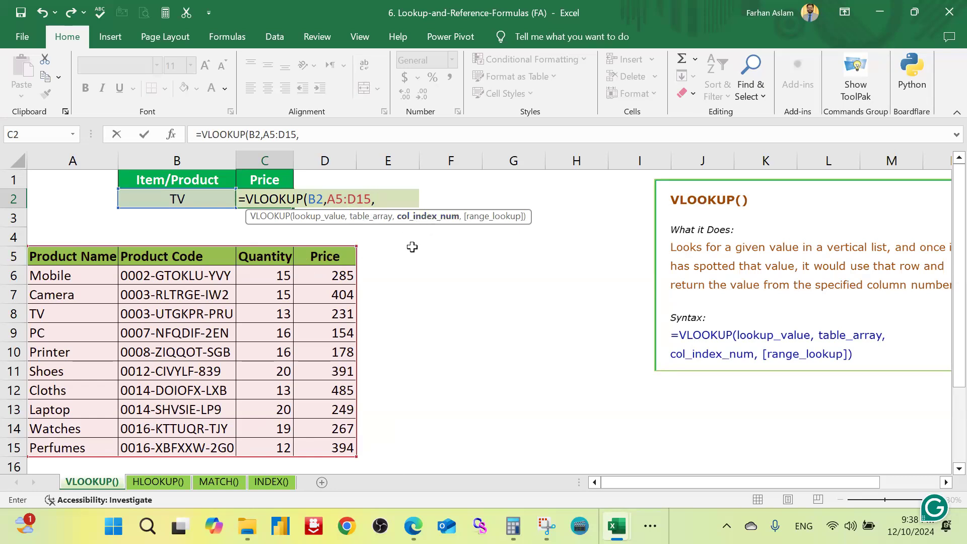
text(4,)
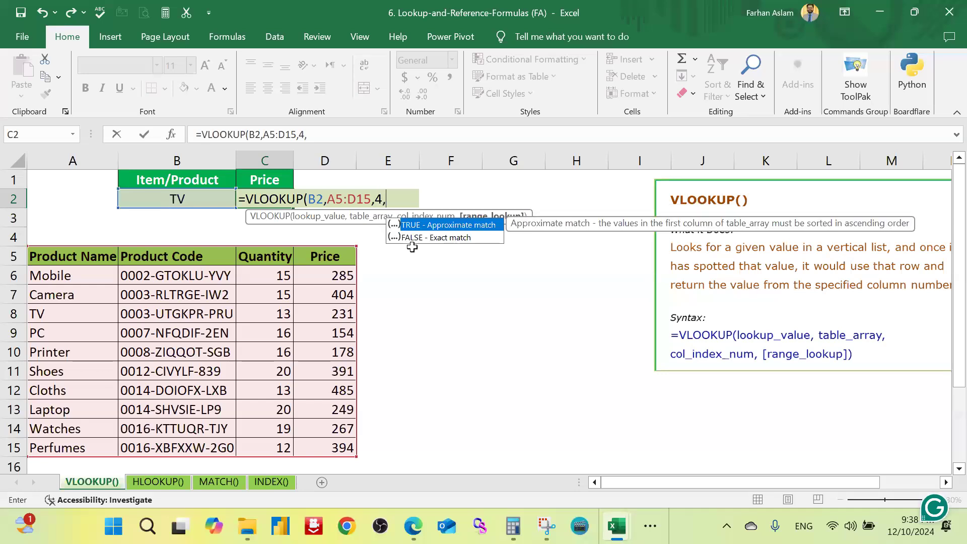
double_click(450, 243)
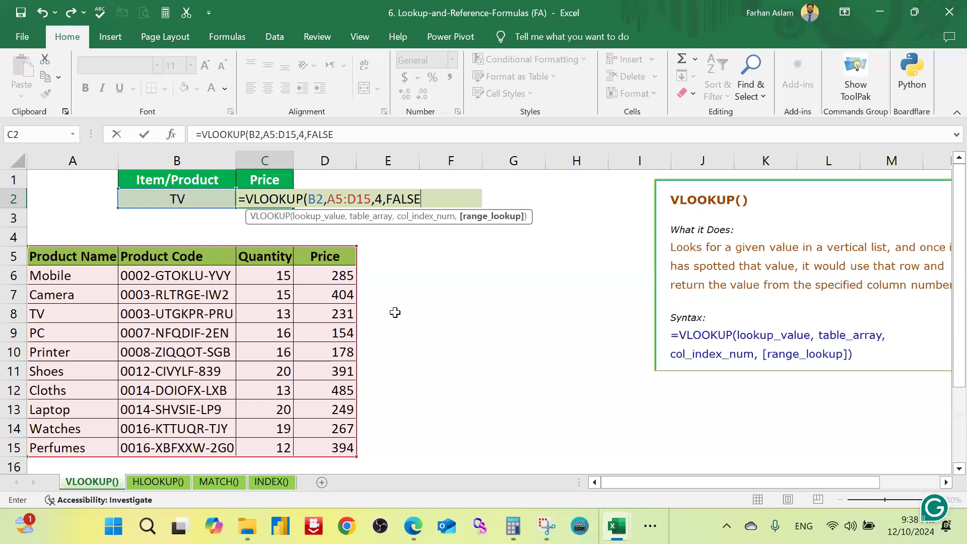
text())
key(Return)
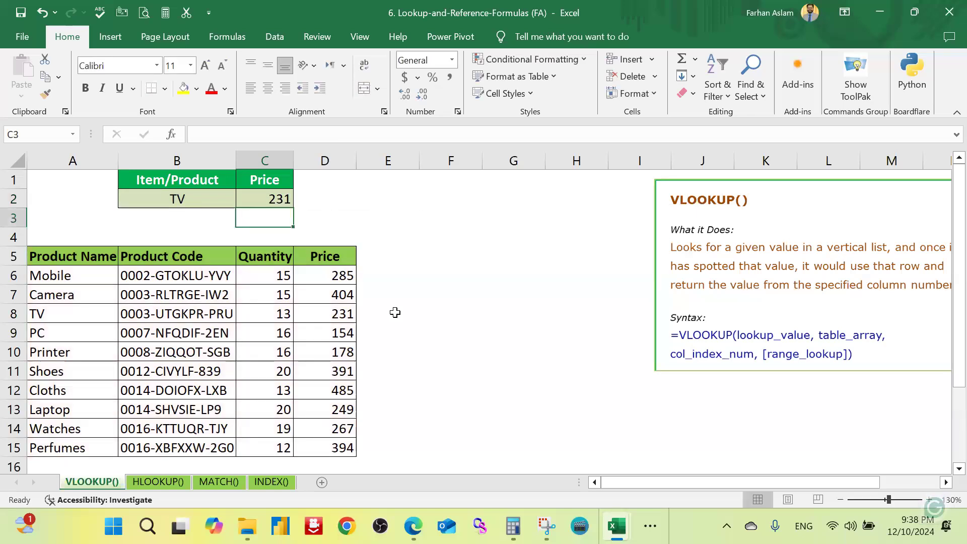
Step: Highlight the TV row of the product table, A8:D8, with a yellow fill
click(440, 329)
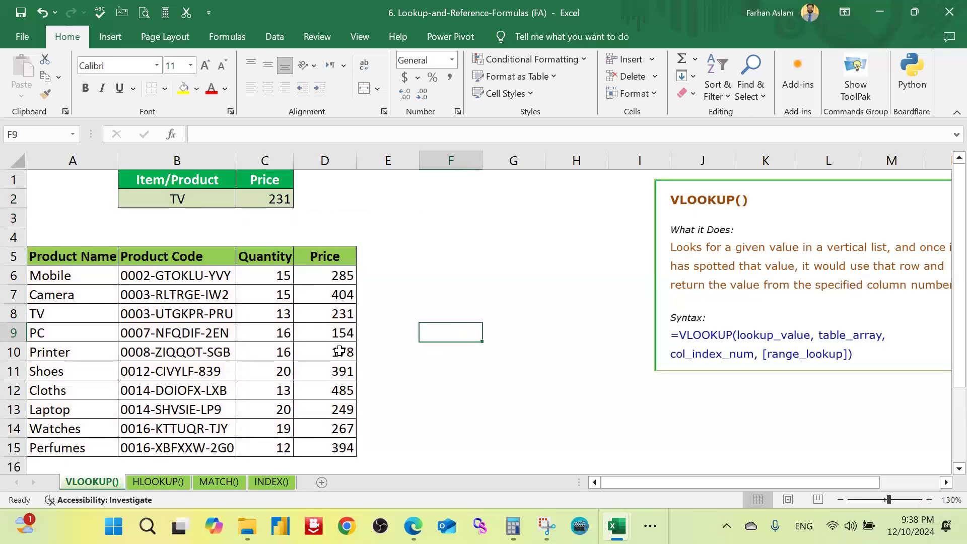
click(86, 314)
drag(85, 315, 340, 314)
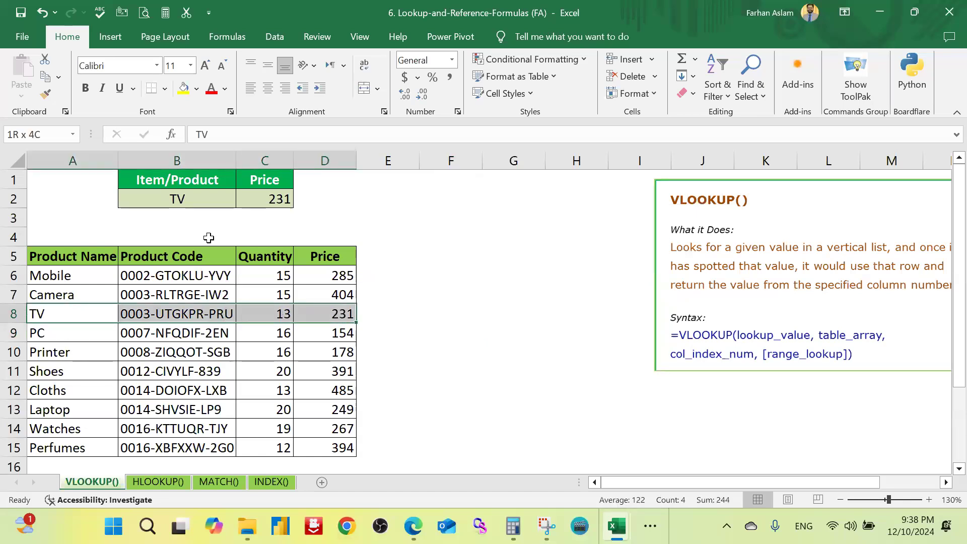
click(183, 88)
click(453, 350)
Step: Set the font colour of the looked-up price in C2 to red
click(346, 312)
click(285, 201)
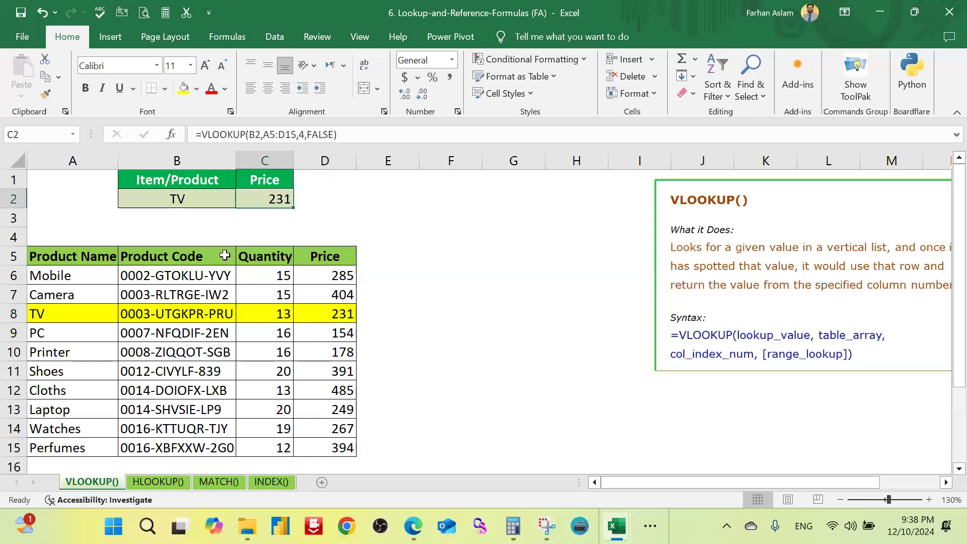
click(211, 89)
click(393, 312)
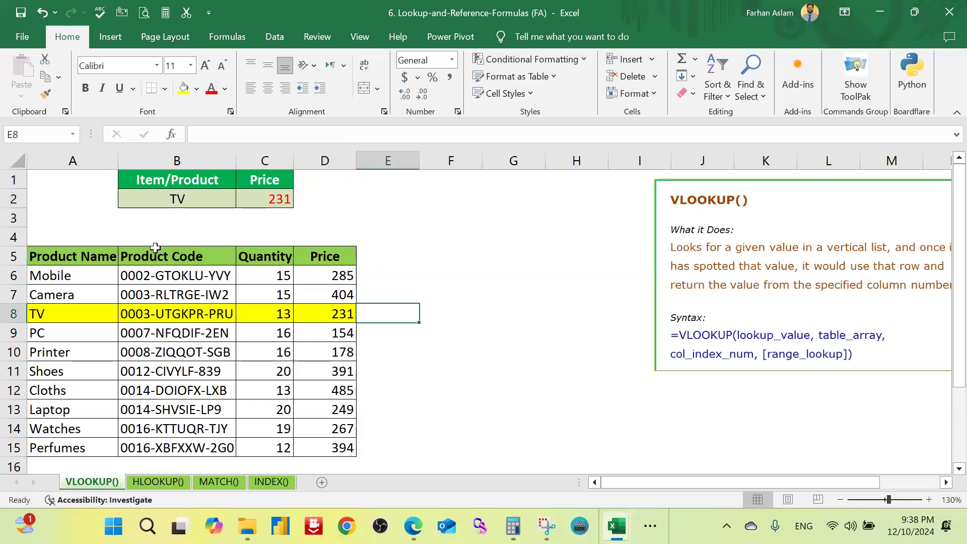
Step: Change the lookup product in B2 to Laptop
click(187, 199)
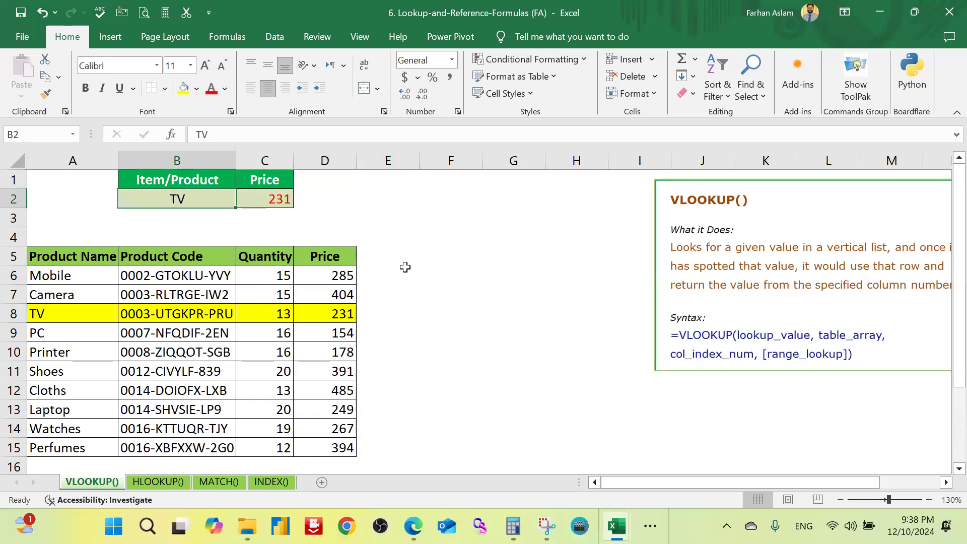
scroll(387, 294, up, 1)
scroll(385, 289, up, 1)
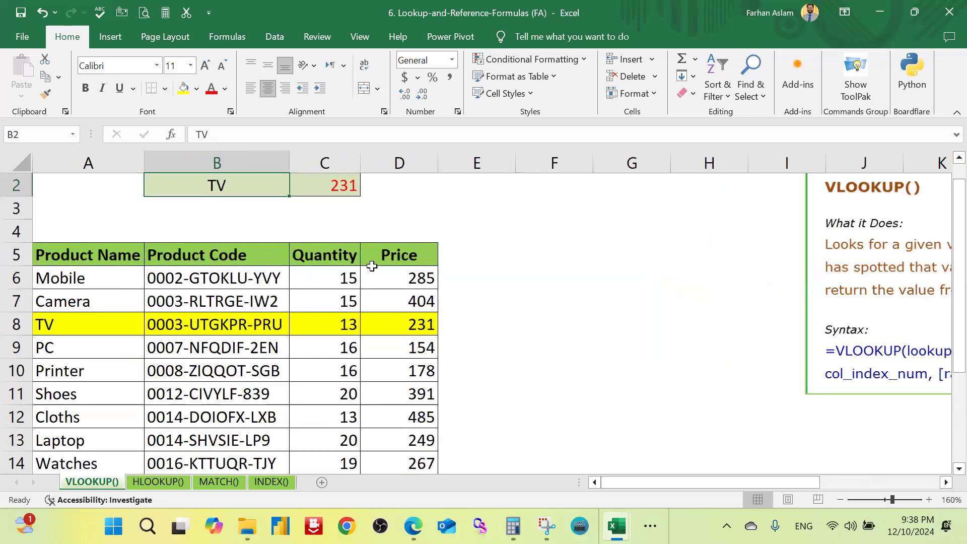
scroll(372, 270, up, 1)
scroll(333, 278, down, 1)
scroll(332, 278, down, 3)
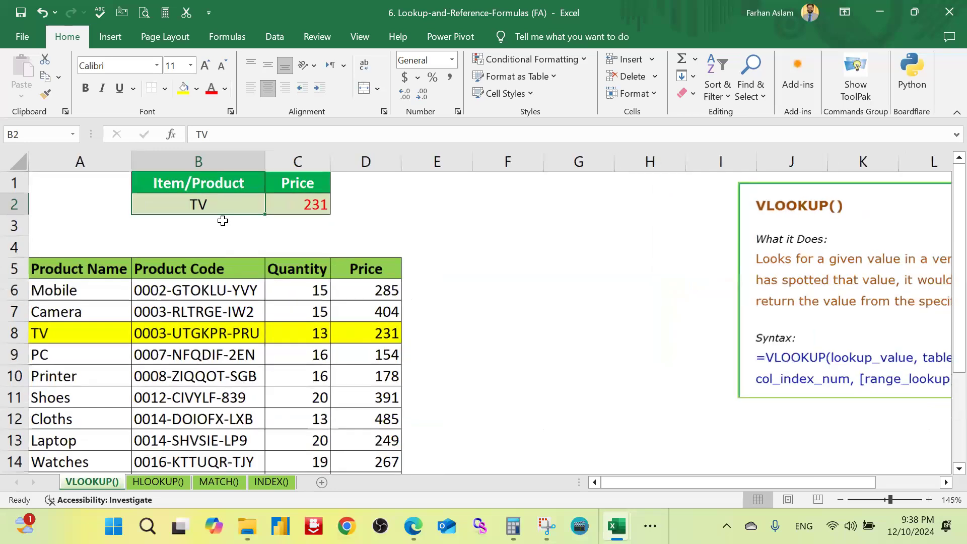
text(Laptop)
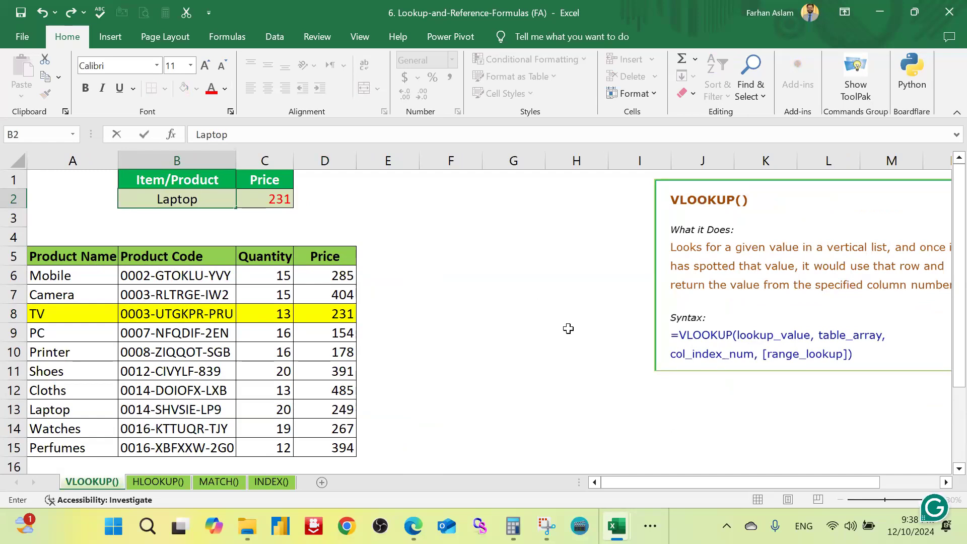
key(Return)
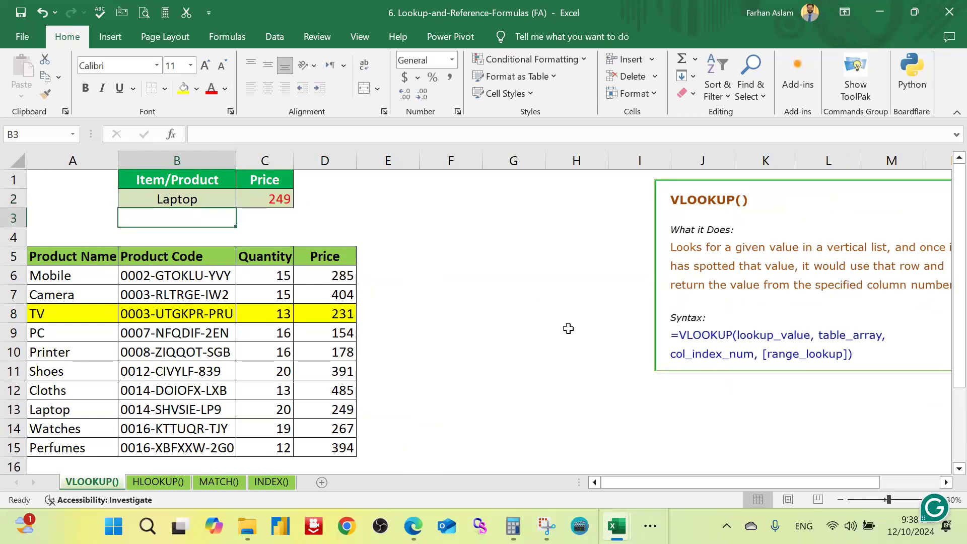
Step: Highlight the Laptop name in A13 and its price in D13 with a yellow fill
click(345, 408)
click(183, 89)
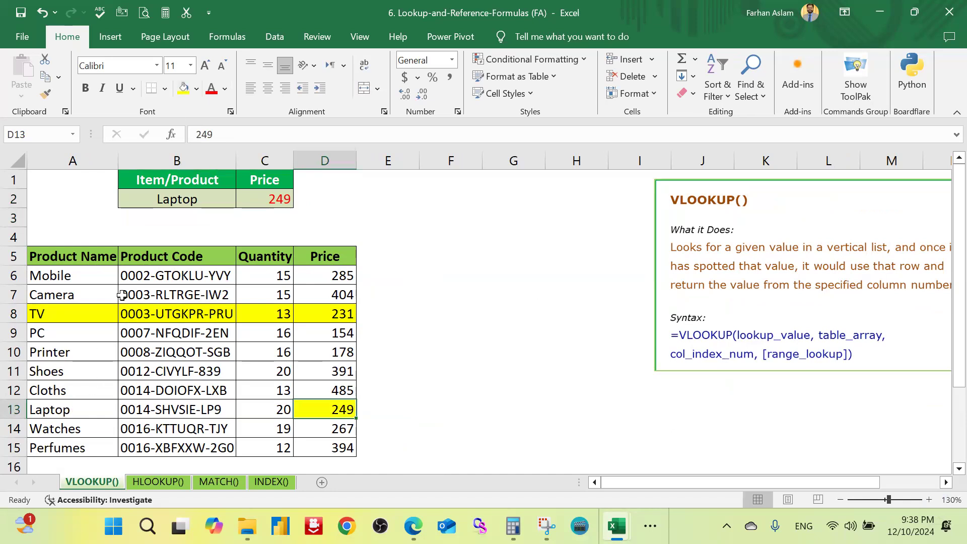
click(70, 409)
click(184, 88)
click(449, 387)
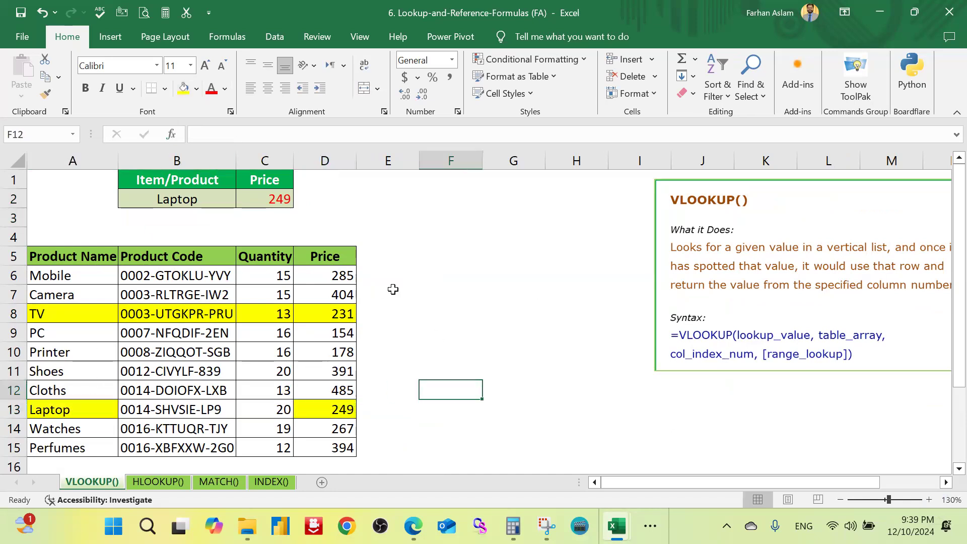
key(Up)
key(Up)
key(Up)
key(Up)
key(Up)
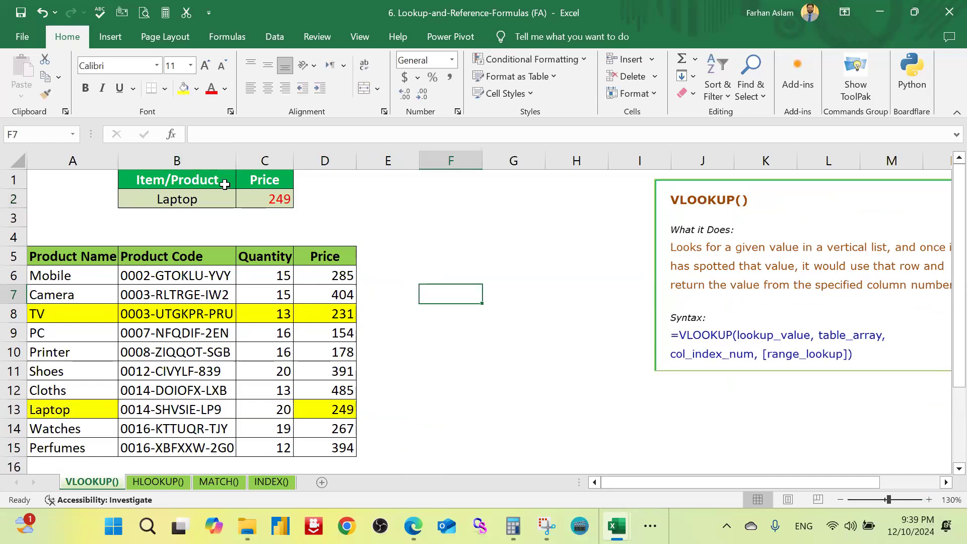
Step: Add a Quantity heading in D1, beside the Price heading
click(309, 185)
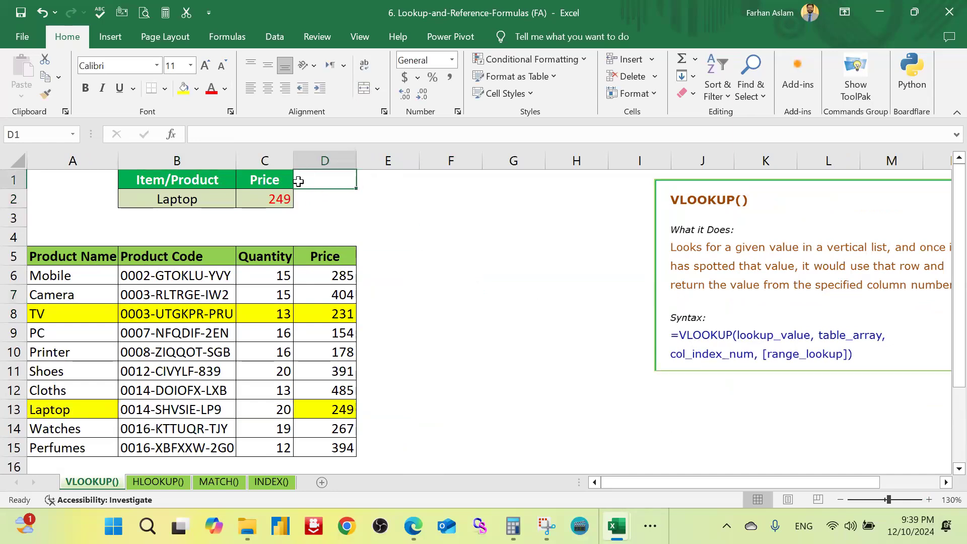
text(Qu)
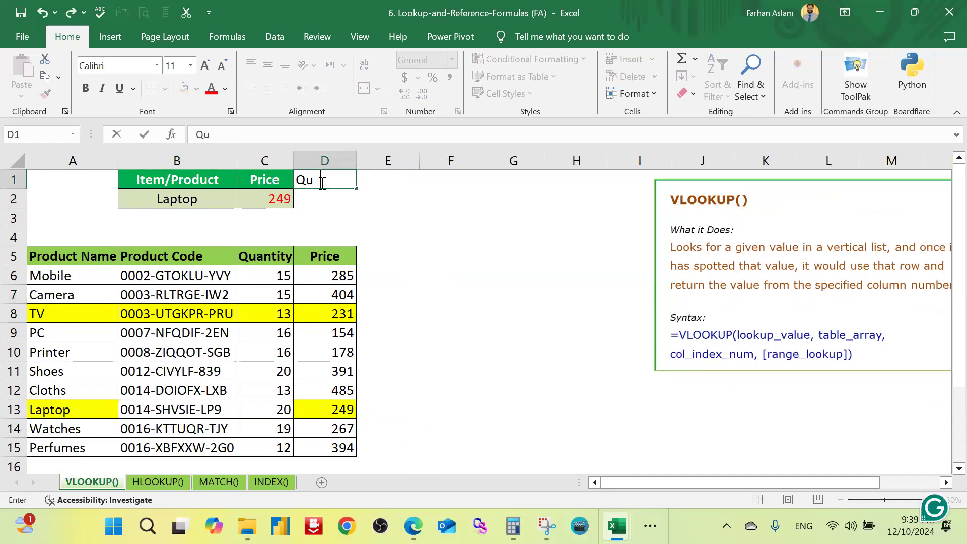
text(antity)
key(Return)
Step: Copy the price lookup in C2 with its formatting to D2 and inspect the pasted formula
click(277, 196)
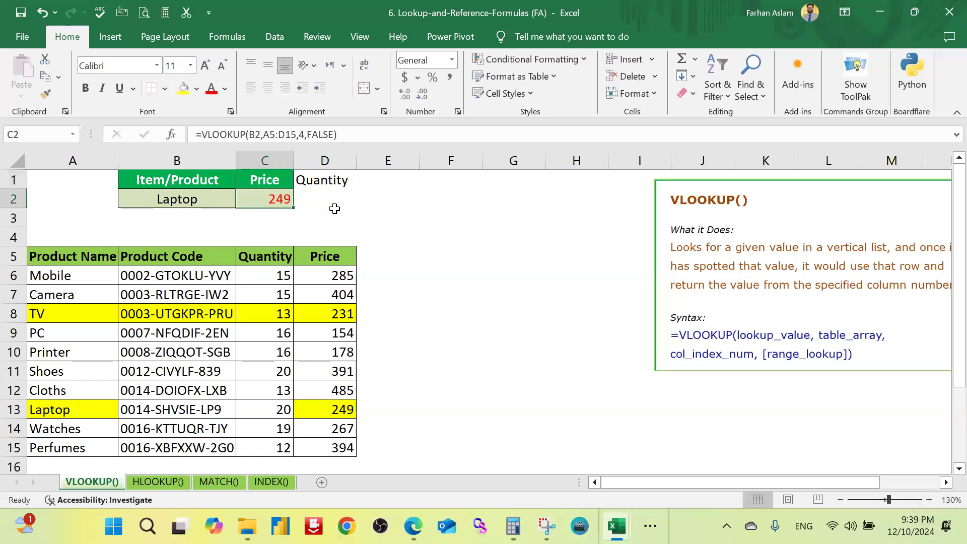
key(ctrl+c)
click(350, 199)
key(ctrl+v)
double_click(344, 199)
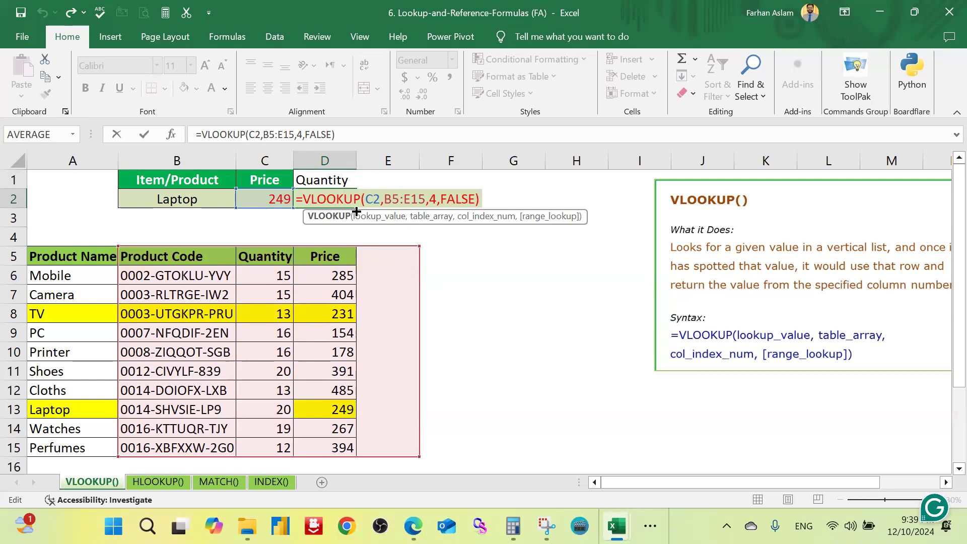
key(Escape)
Step: Enter a VLOOKUP in D2 with lookup value B2, table array A5:D15, column index 3 and FALSE for an exact match
text(=vl)
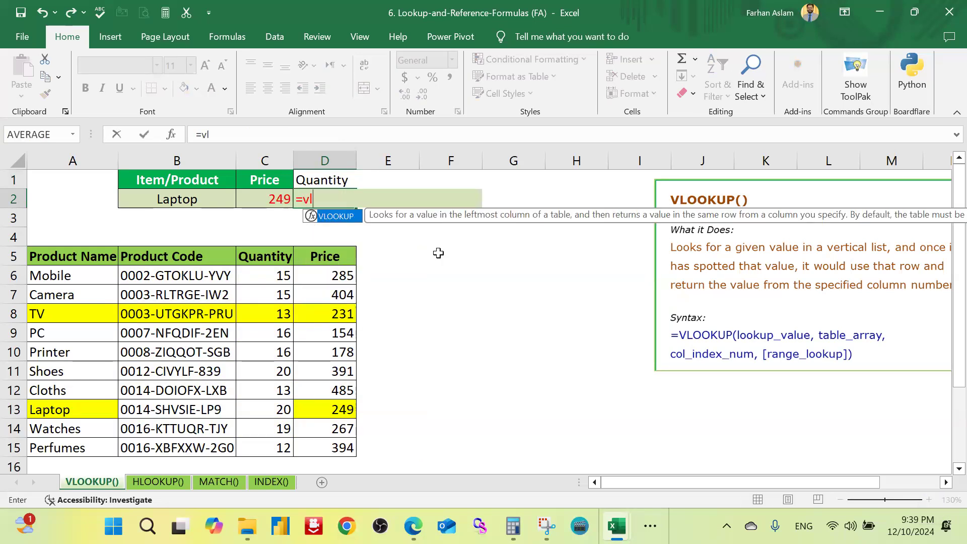
key(Tab)
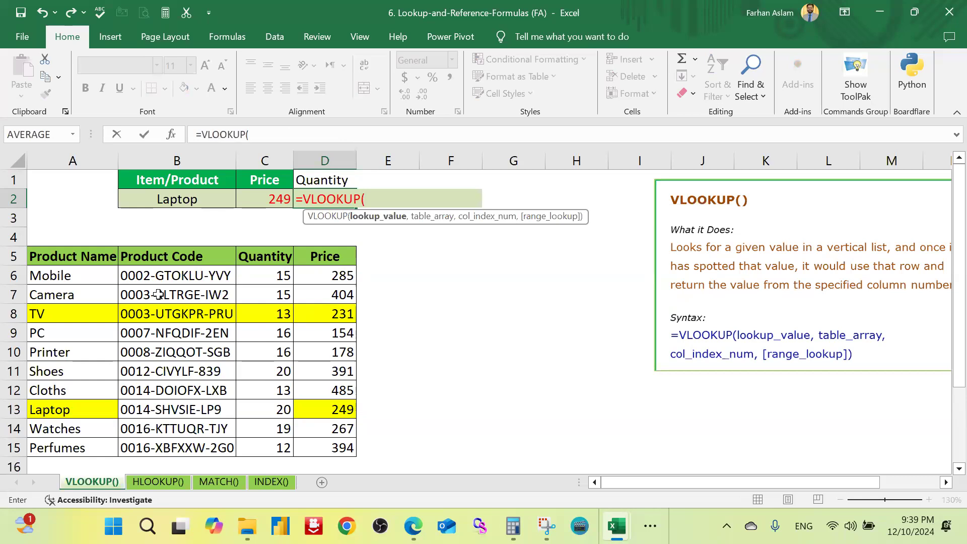
click(177, 199)
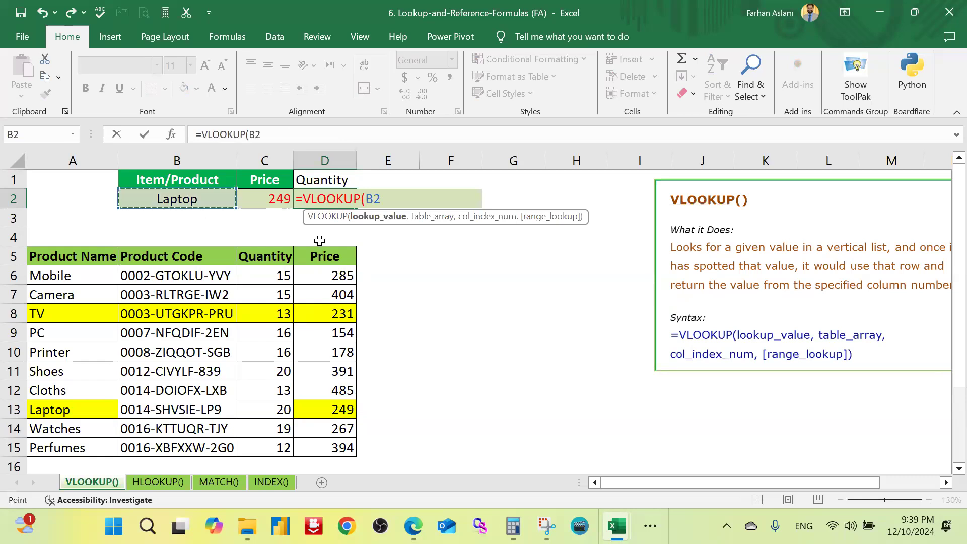
text(,)
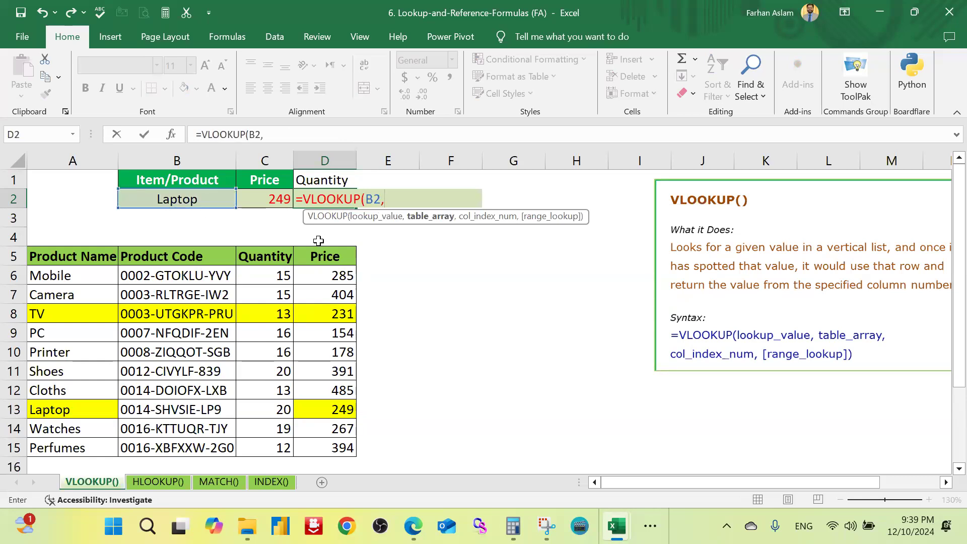
drag(76, 258, 319, 446)
text(,)
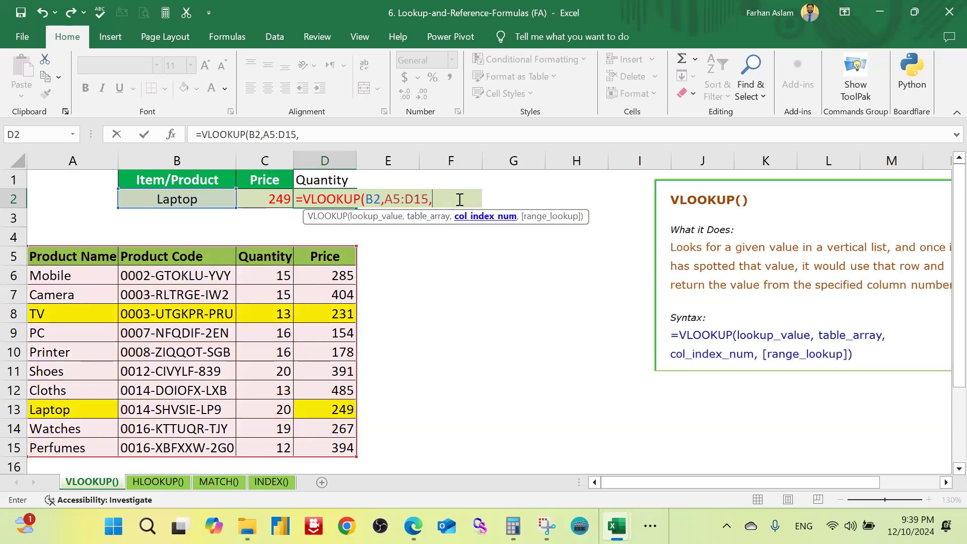
text(3,)
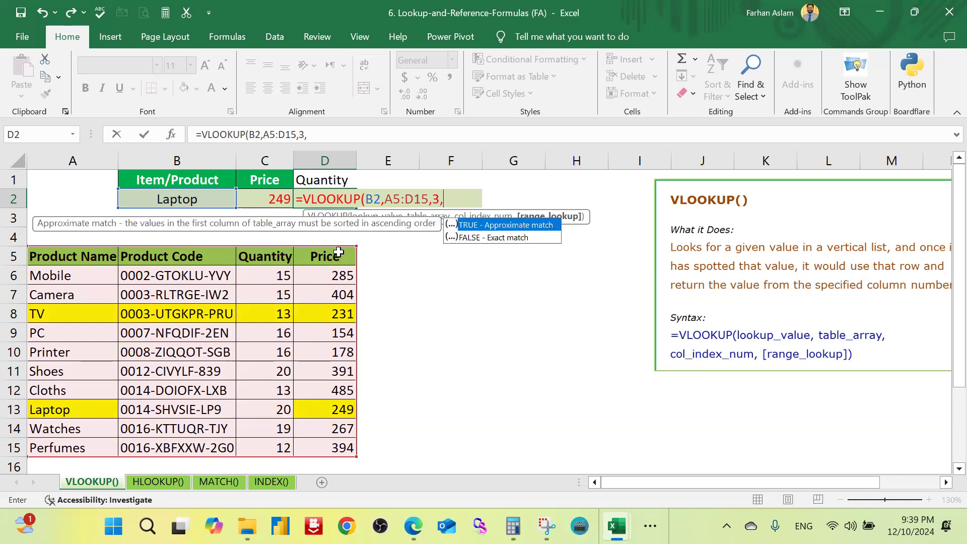
double_click(523, 239)
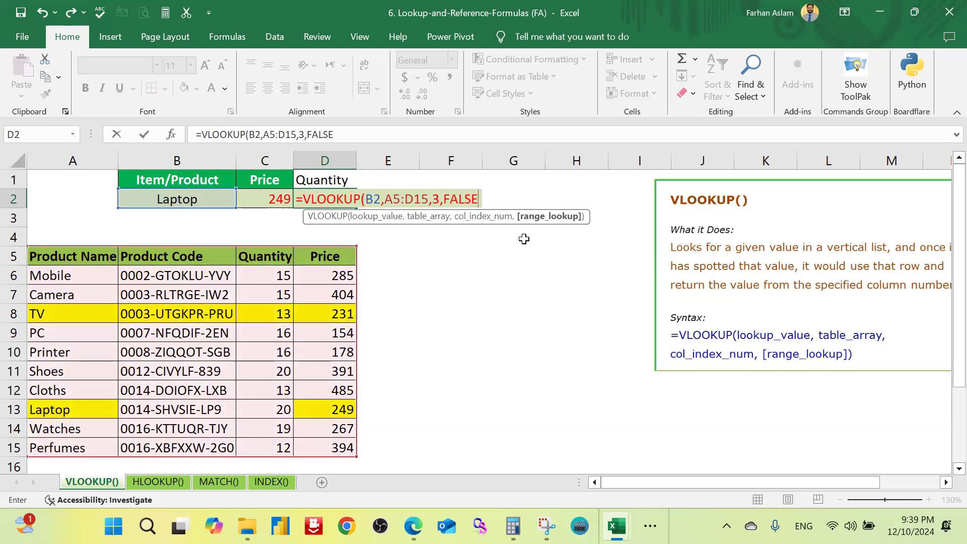
text())
key(Return)
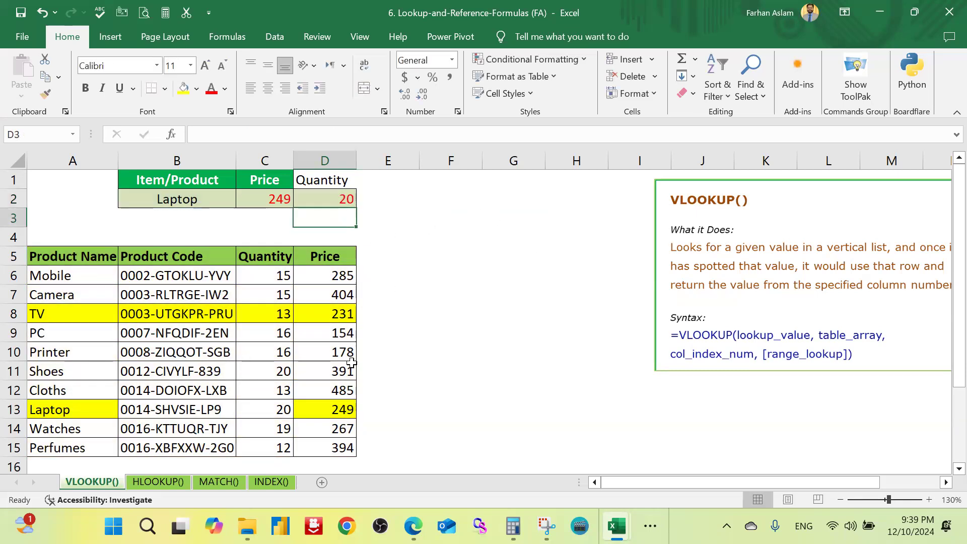
Step: Highlight the Laptop quantity in C13 with a yellow fill
click(287, 408)
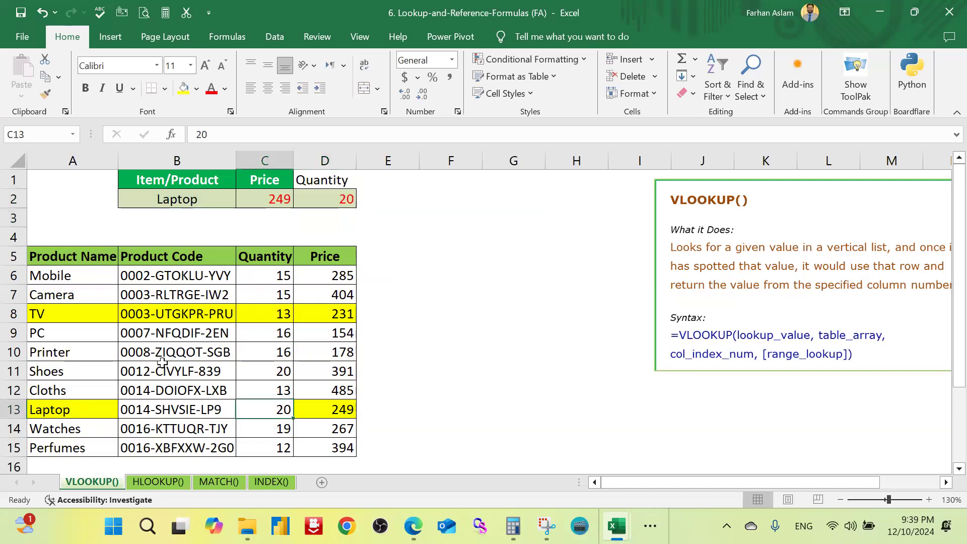
click(184, 88)
drag(346, 199, 272, 199)
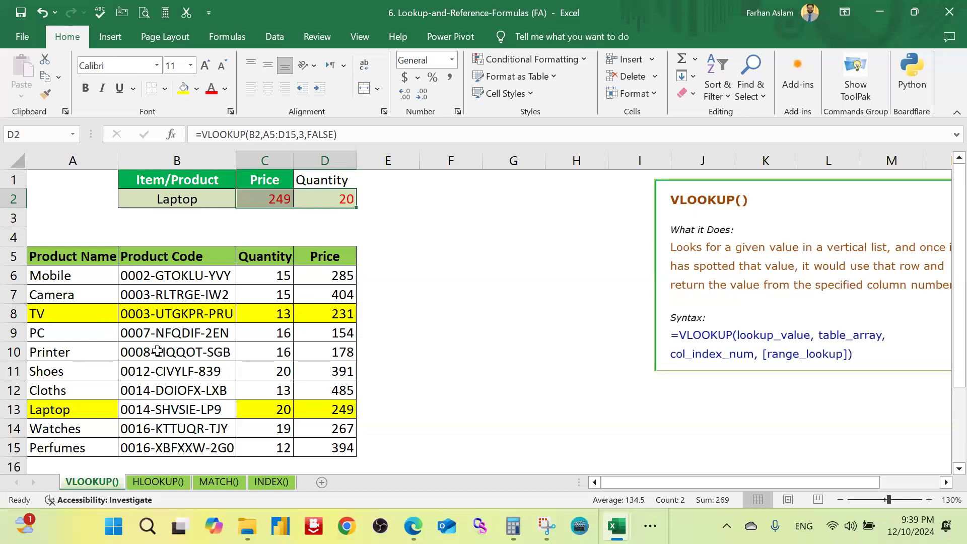
click(490, 334)
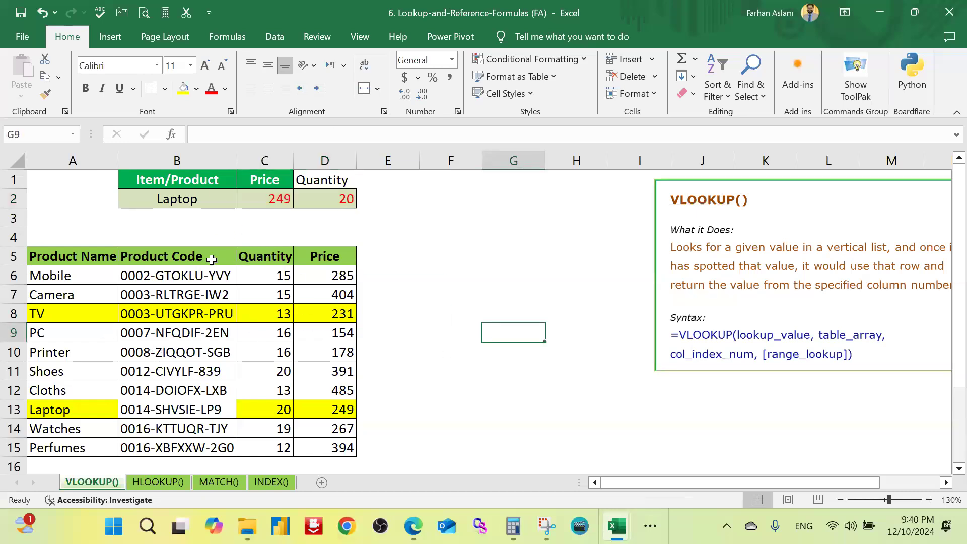
Step: Copy the formatting of the Price heading in C1 onto the Quantity heading in D1 with Format Painter
click(270, 180)
key(alt+h)
key(f)
key(p)
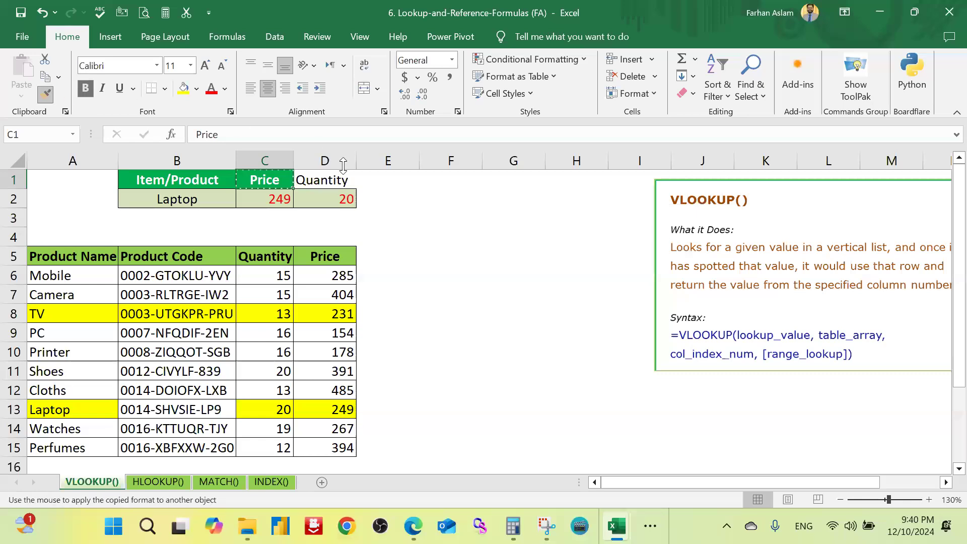
click(325, 181)
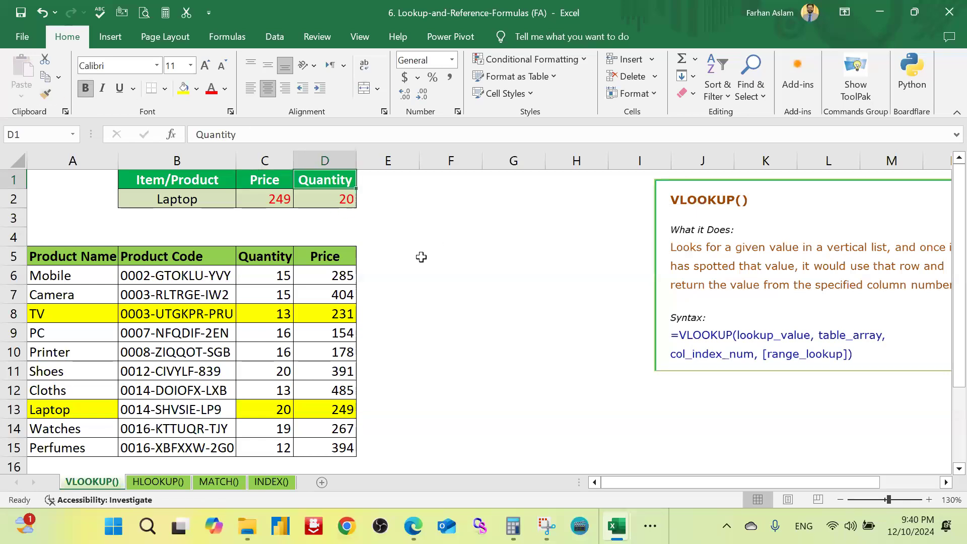
Step: Switch to the HLOOKUP() worksheet, comparing its horizontal table layout with the VLOOKUP() sheet
click(163, 483)
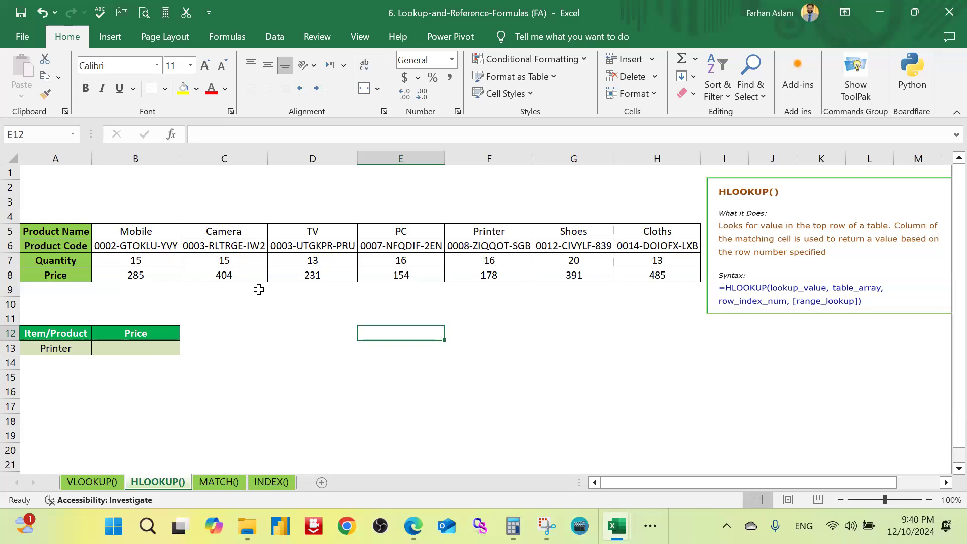
click(112, 484)
click(159, 482)
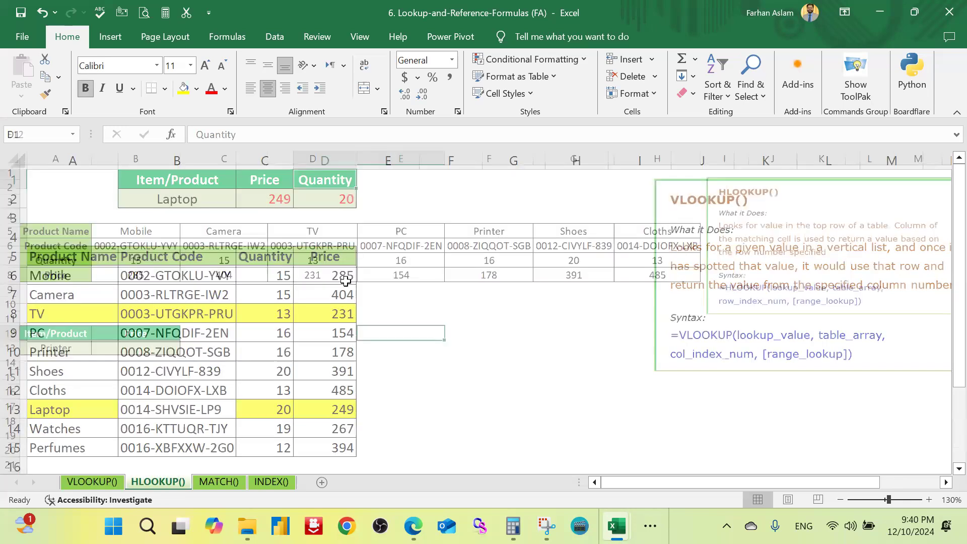
click(315, 305)
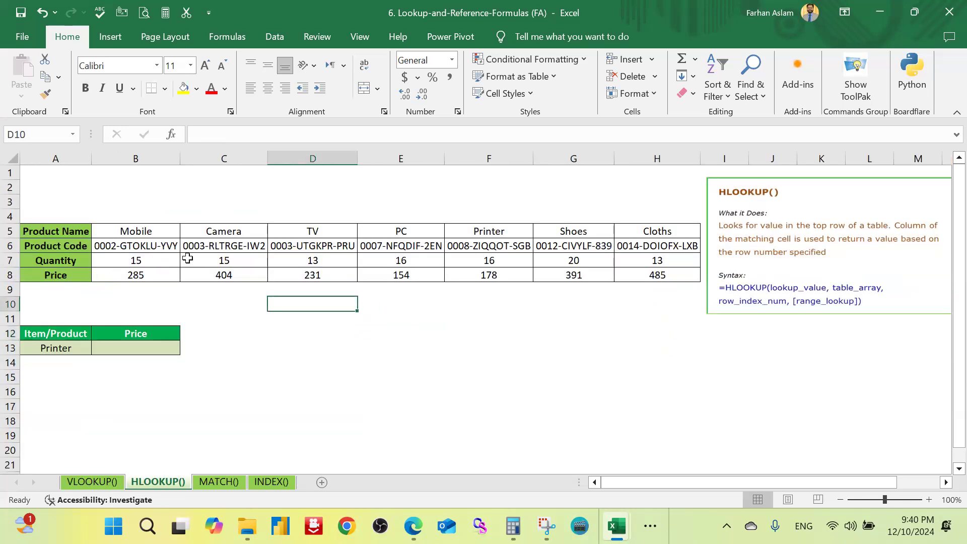
click(78, 349)
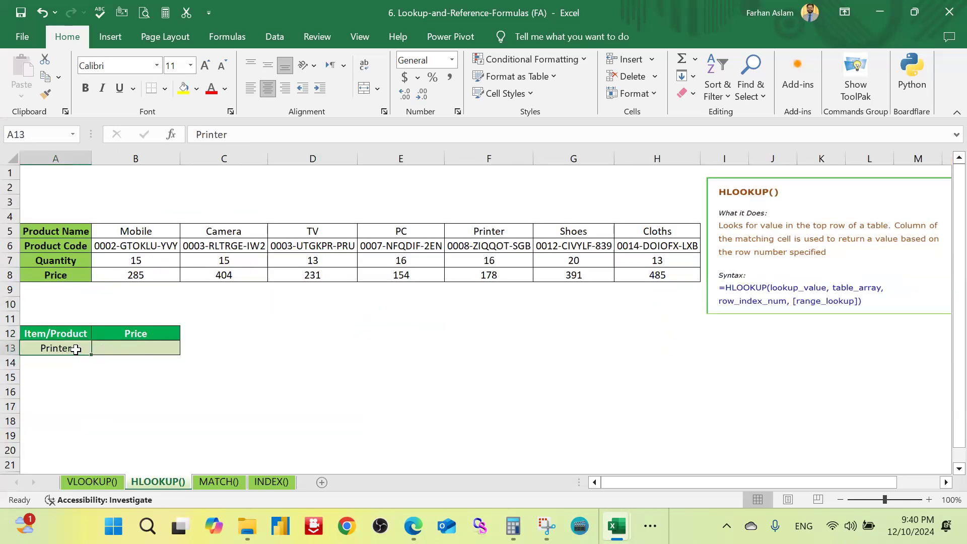
Step: Enter an HLOOKUP in B13 with lookup value A13, table array A5:H8, row index 4 and FALSE for an exact match
click(169, 344)
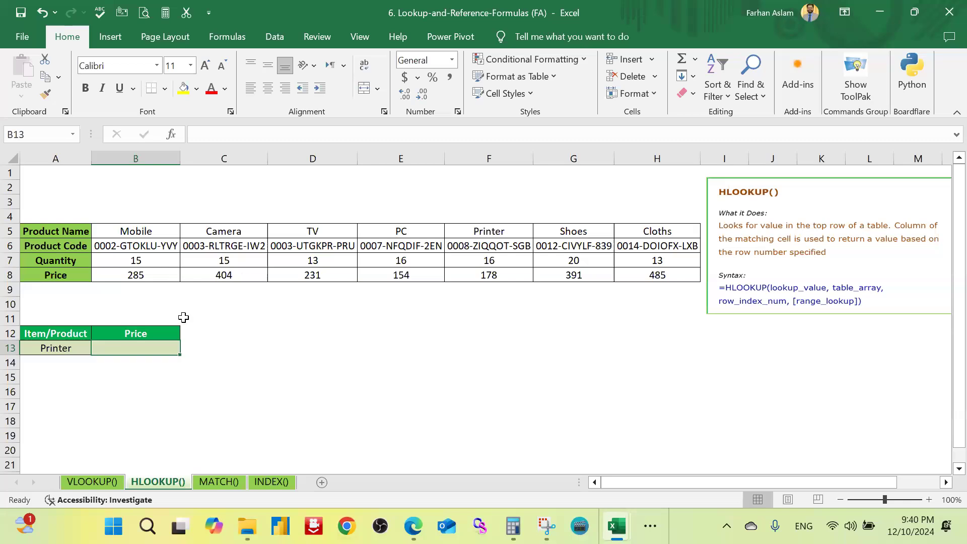
text(=)
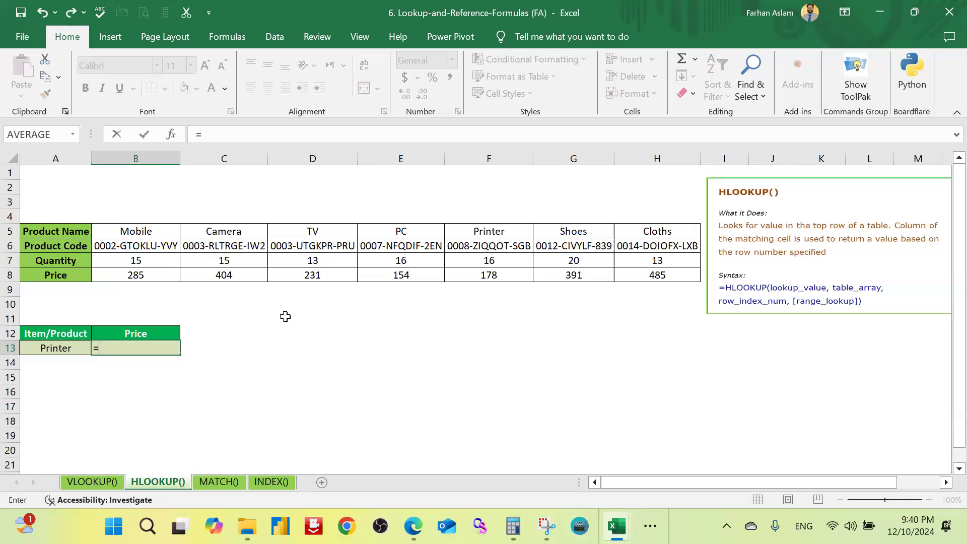
text(hlo)
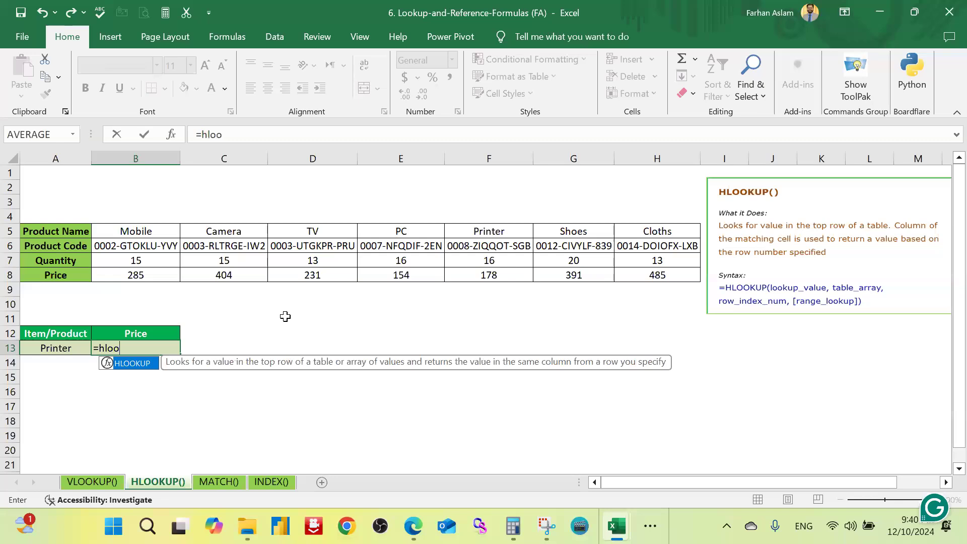
text(o)
key(Tab)
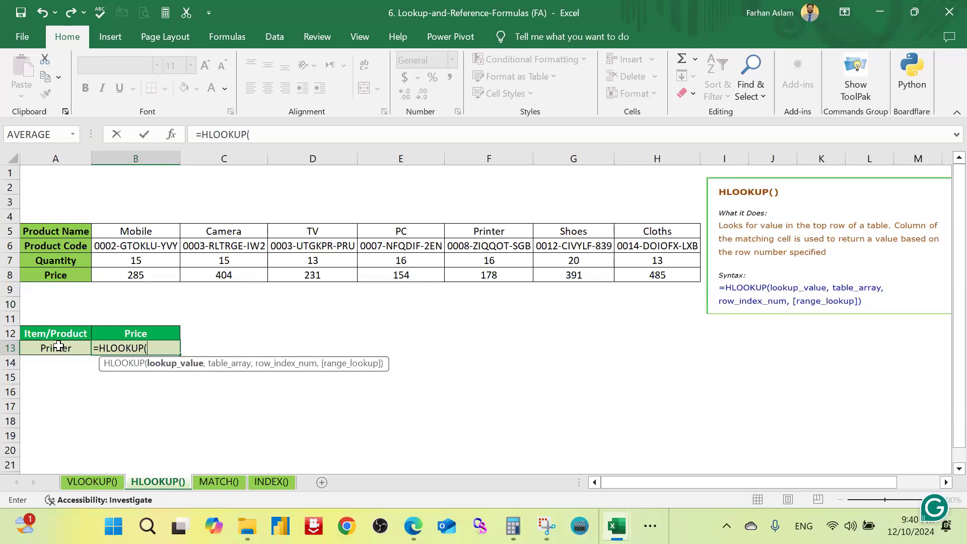
click(59, 347)
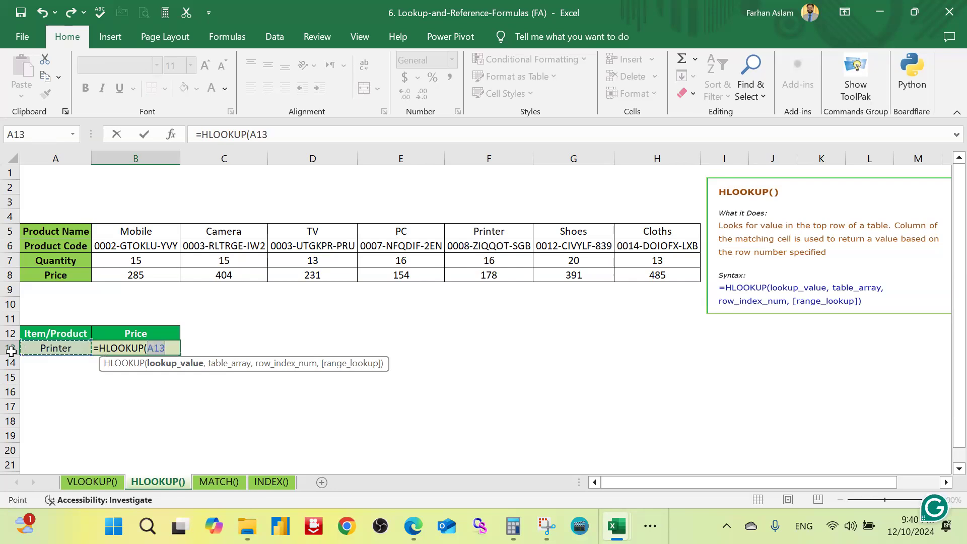
text(,)
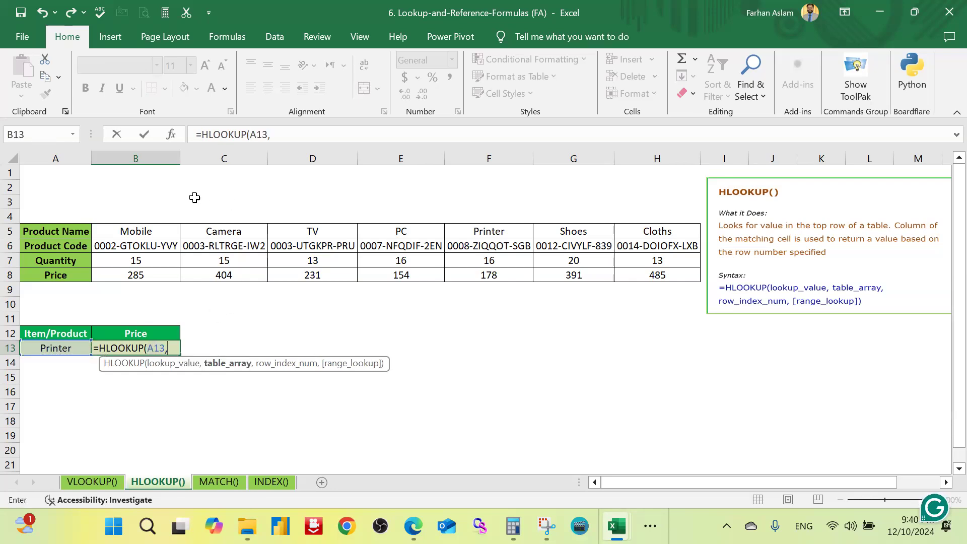
drag(80, 231, 680, 273)
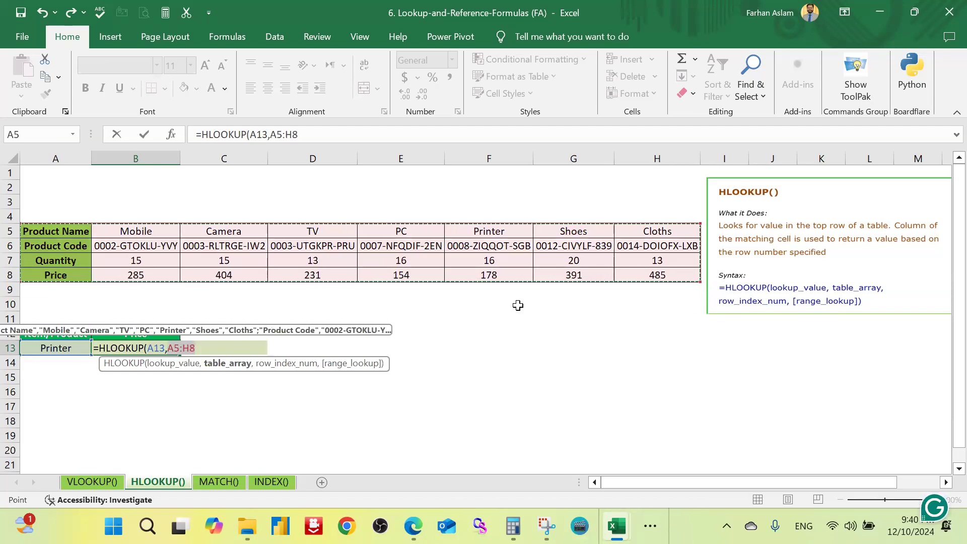
text(,)
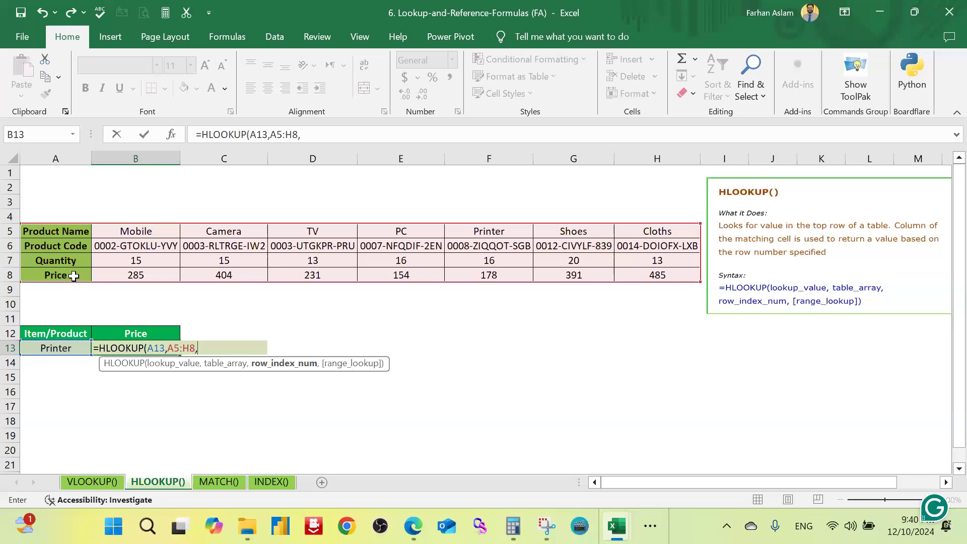
text(4,)
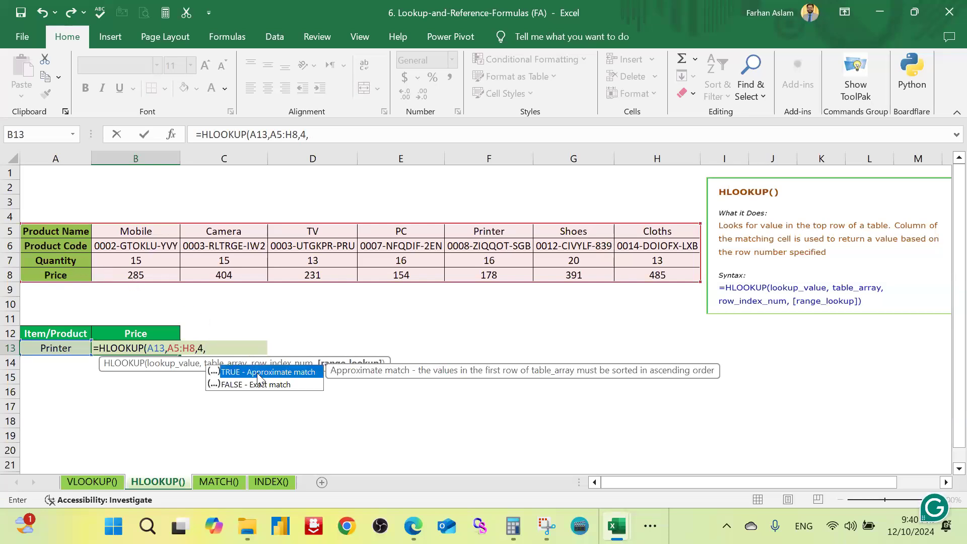
key(Down)
key(Tab)
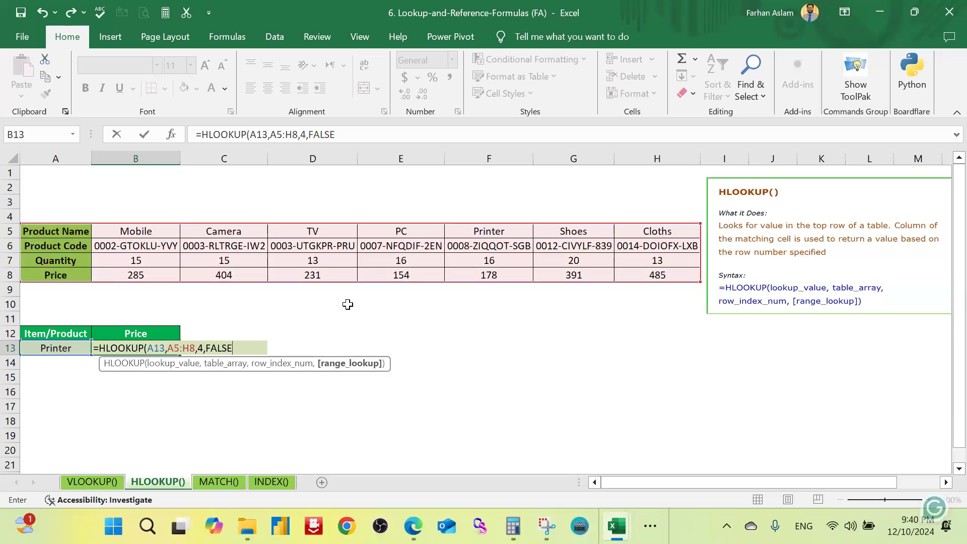
text())
key(Return)
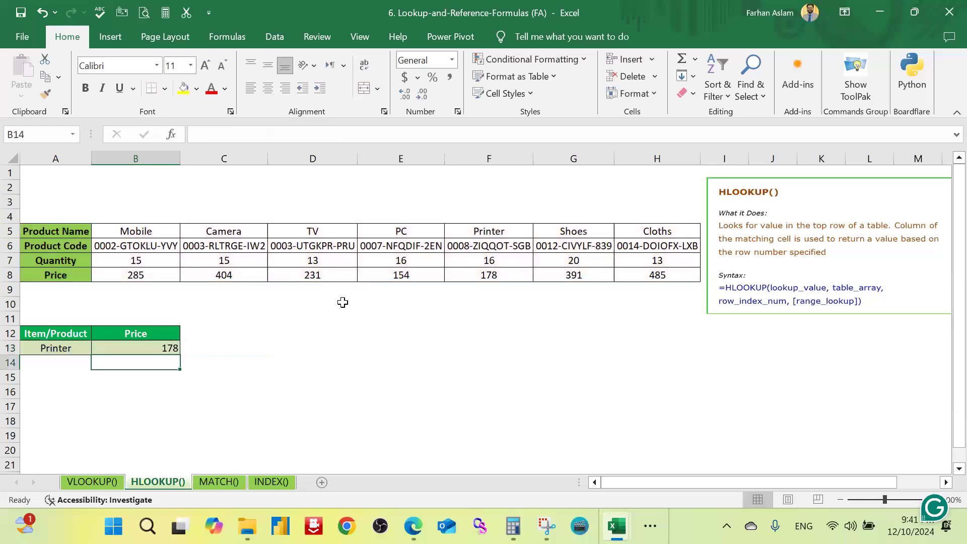
Step: Highlight the looked-up price in B13 and the product name in A13 with a yellow fill
click(166, 347)
click(184, 88)
click(38, 348)
click(183, 88)
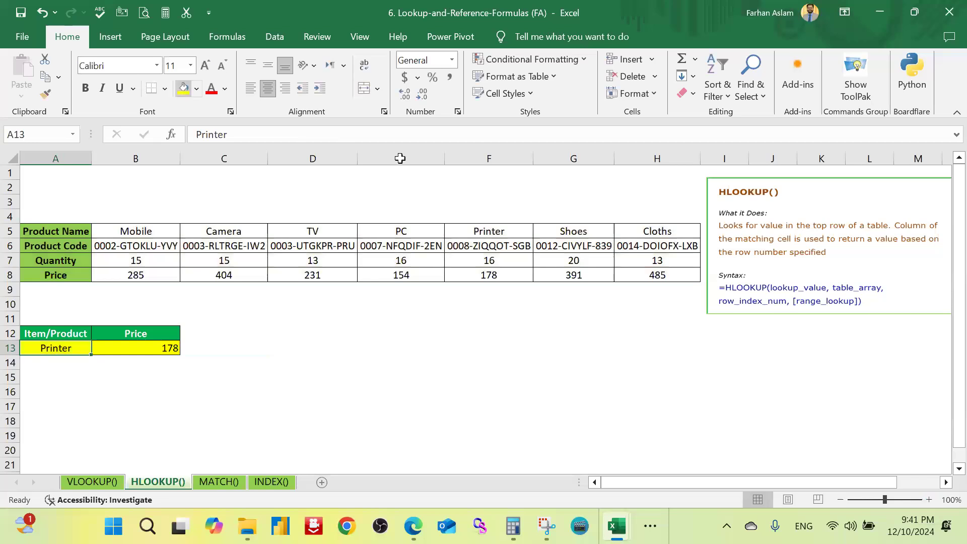
Step: Highlight the Printer name in F5 and its price in F8 with the same yellow fill
click(496, 231)
click(184, 88)
click(510, 274)
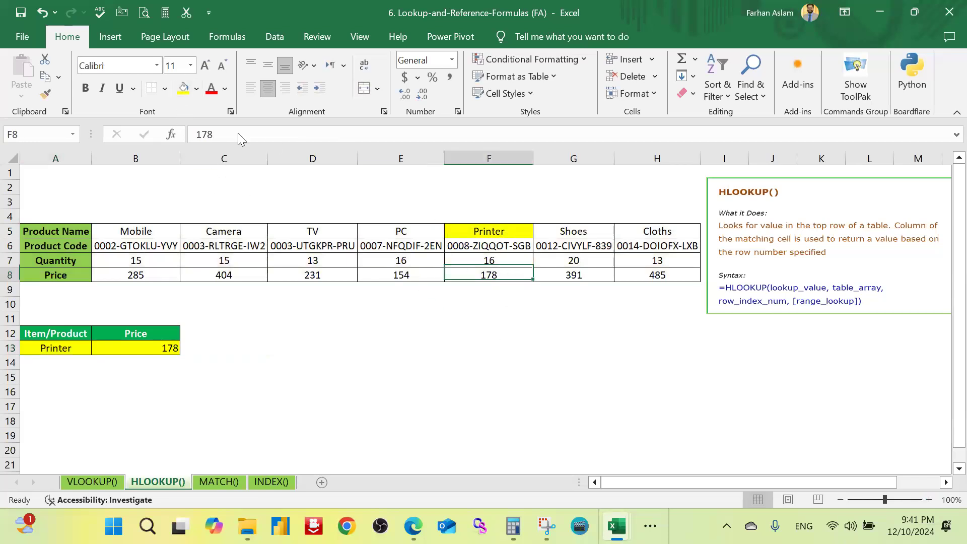
click(183, 88)
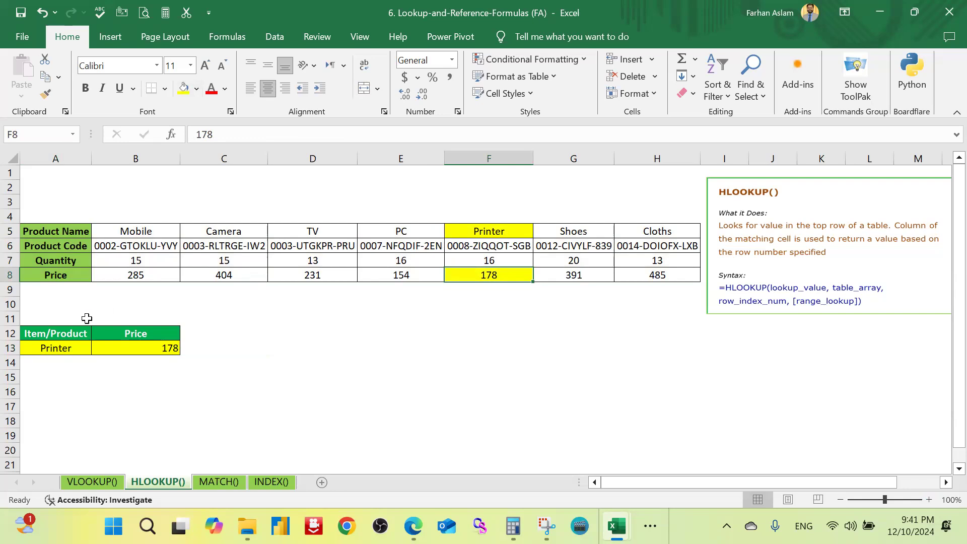
Step: Change the lookup product in A13 to Shoes
click(60, 349)
text(Shoes)
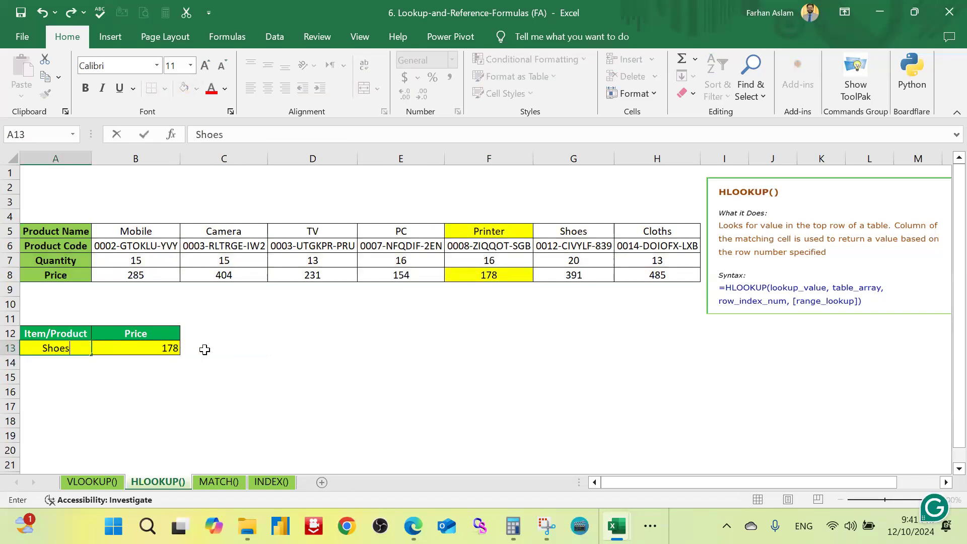
key(Return)
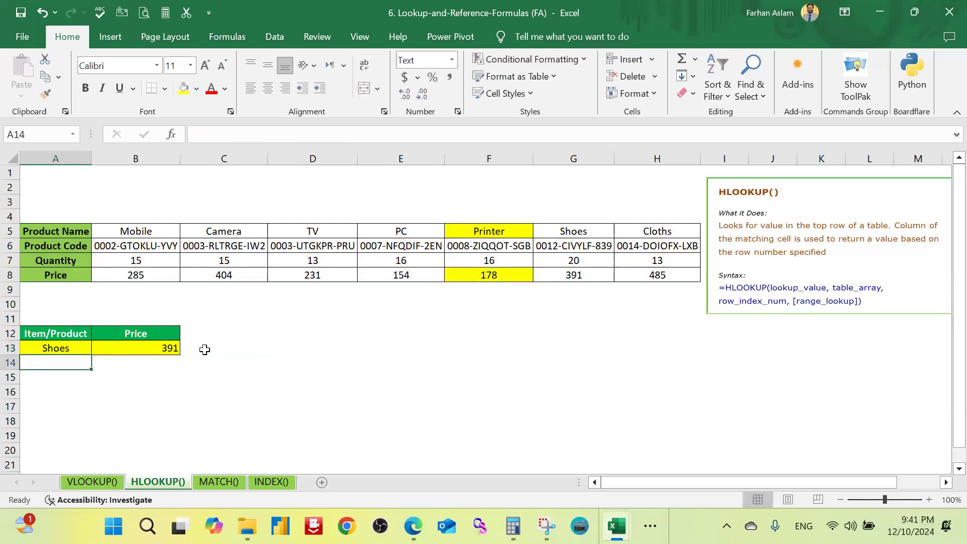
Step: Highlight the Shoes price in G8 and the Shoes name in G5 with a yellow fill
click(574, 276)
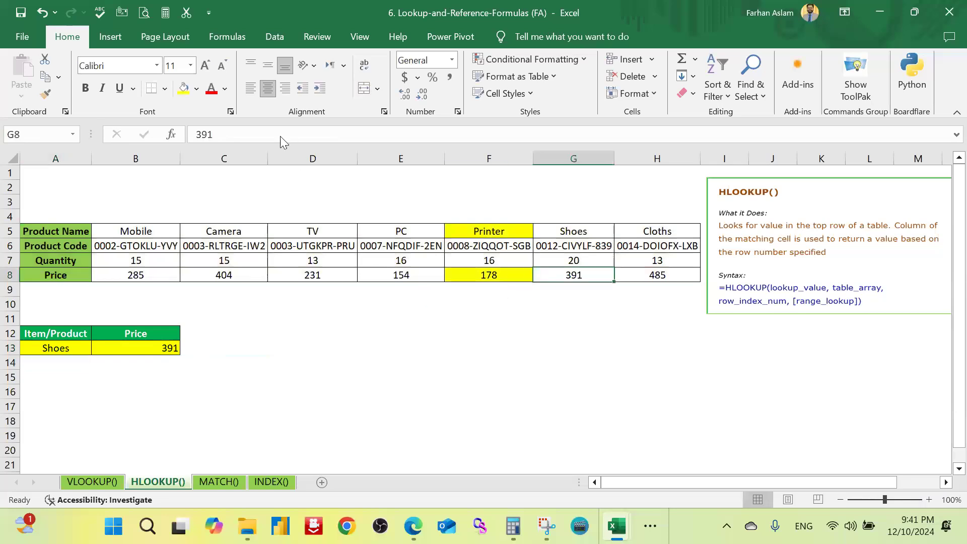
click(184, 89)
click(575, 230)
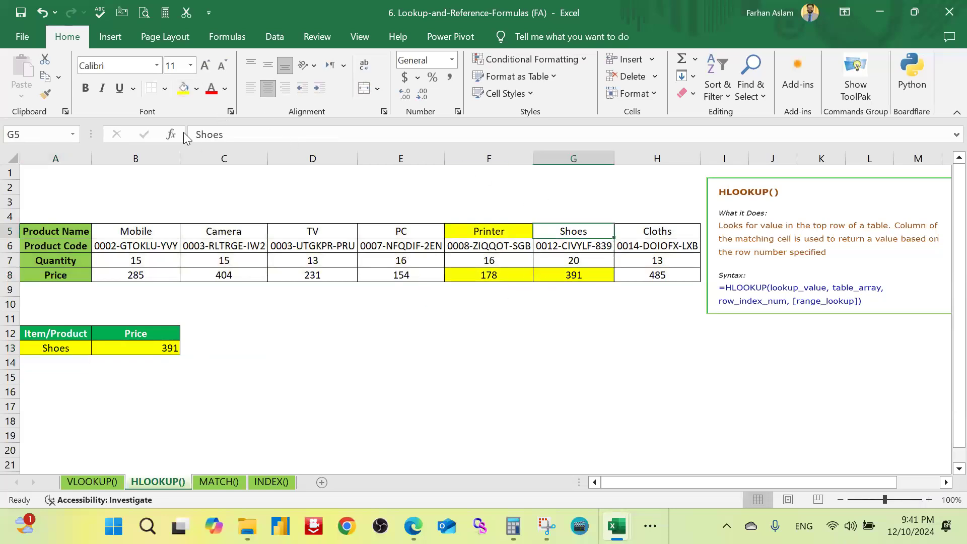
click(184, 89)
click(450, 348)
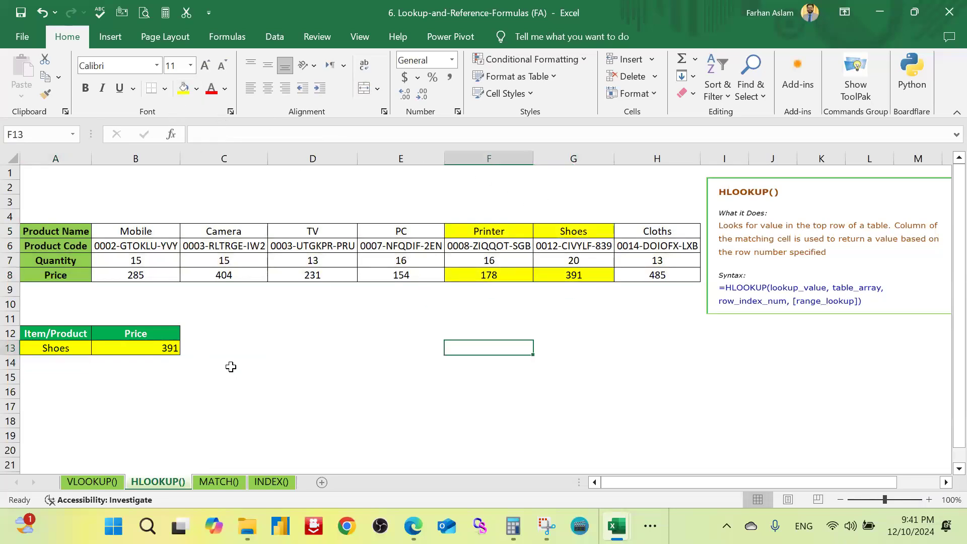
Step: Switch to the MATCH() worksheet and examine its product list, position table and syntax note
click(220, 482)
click(291, 292)
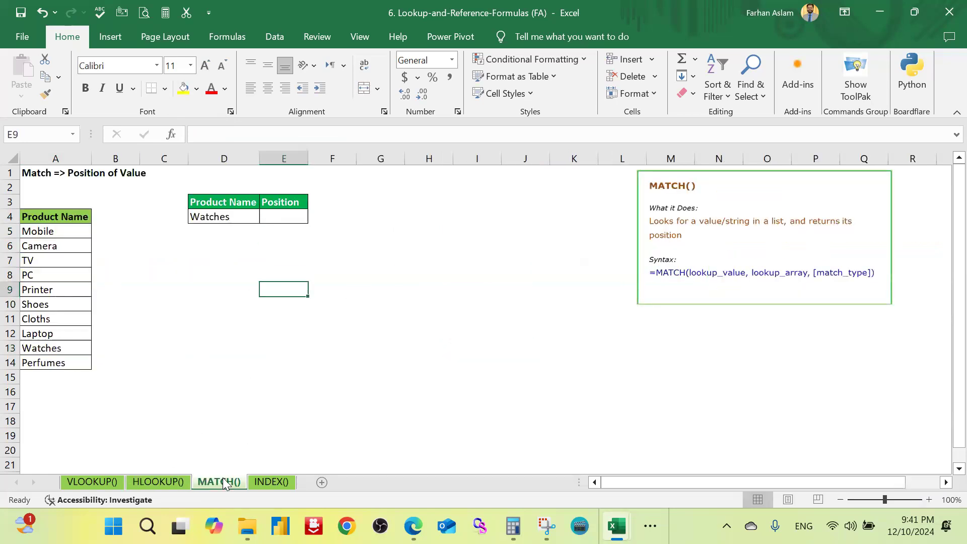
click(220, 347)
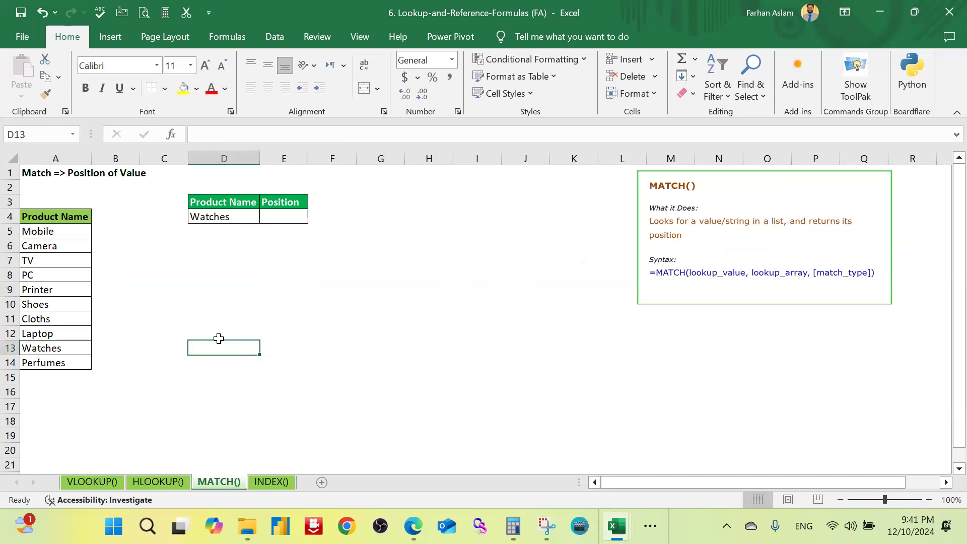
scroll(313, 323, up, 1)
click(394, 320)
scroll(354, 321, down, 3)
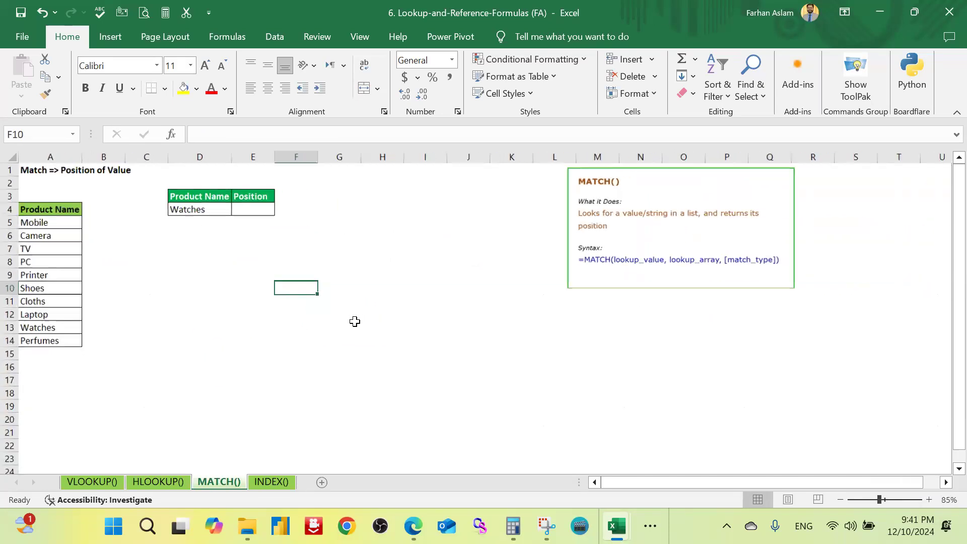
scroll(347, 320, up, 2)
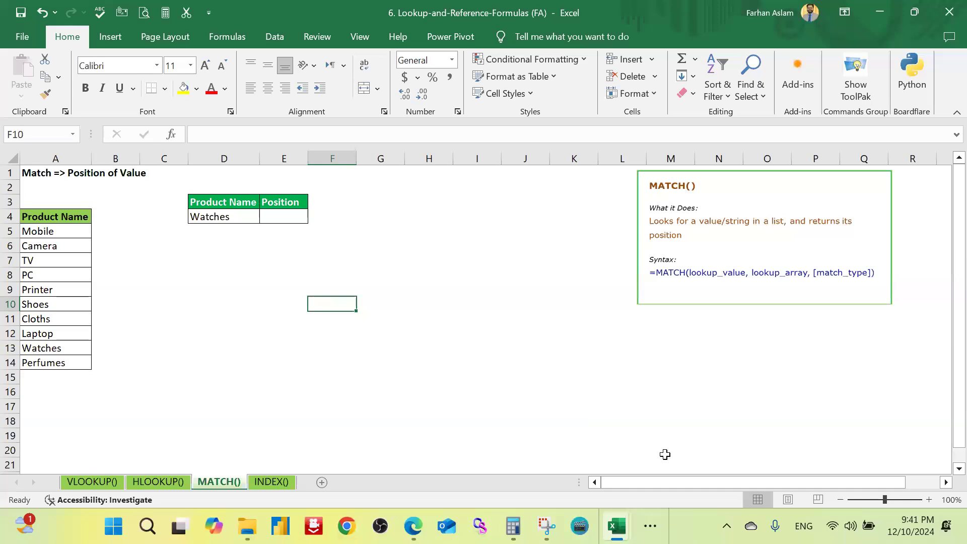
click(282, 276)
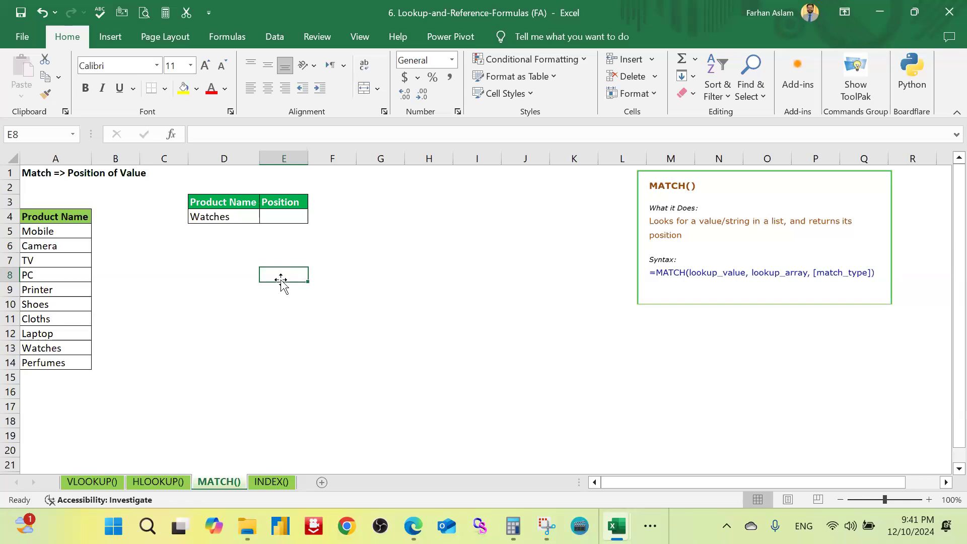
click(336, 288)
Step: Enter a MATCH formula in E4 with lookup value D4, lookup array A4:A14 and match type 0 for an exact match
click(285, 220)
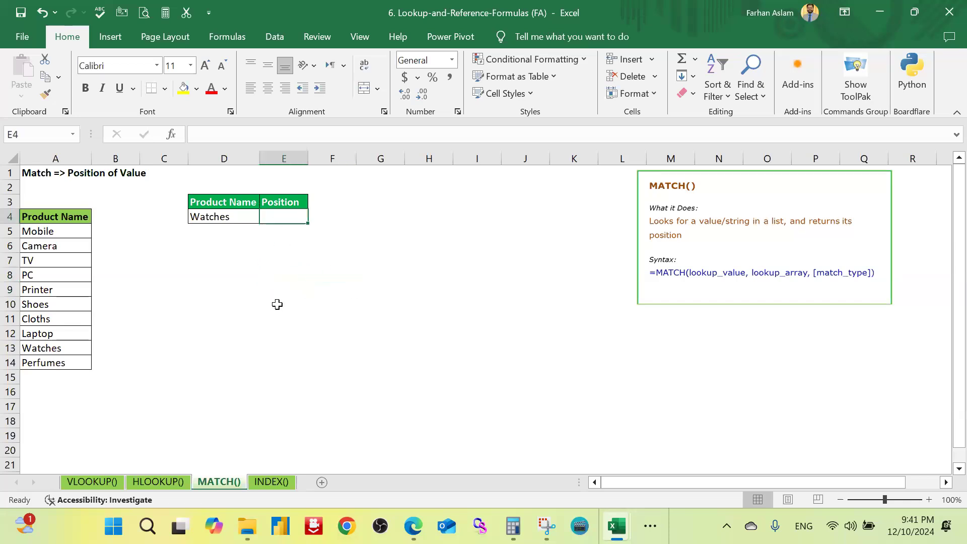
text(=)
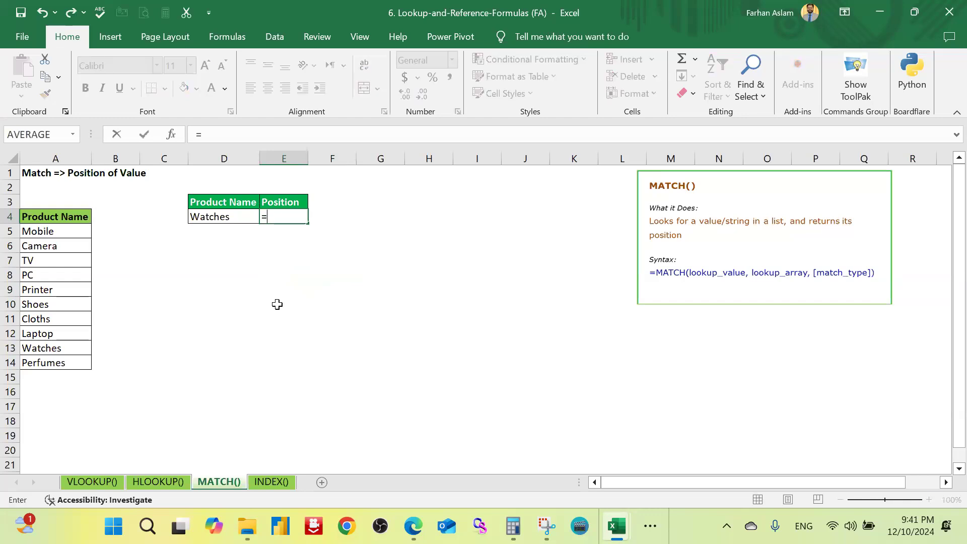
text(mat)
key(Tab)
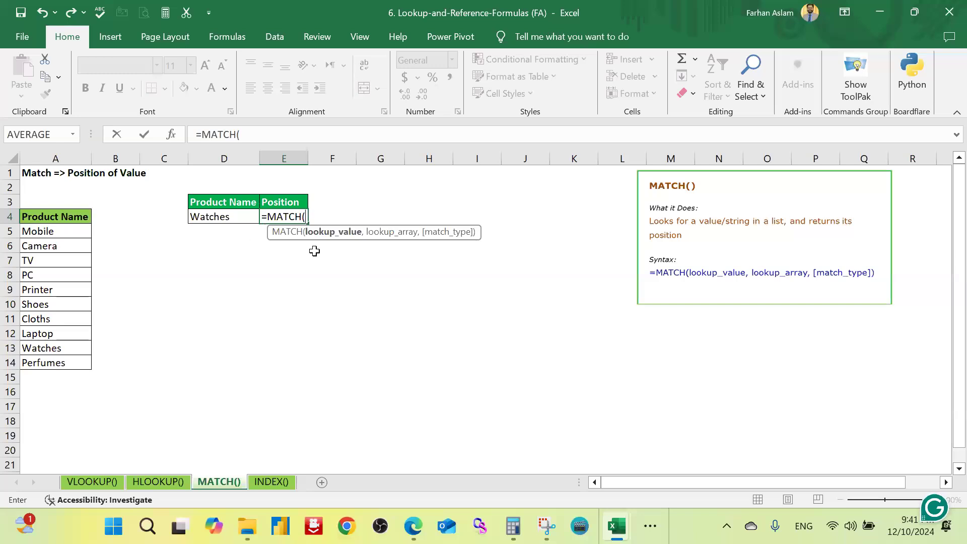
click(221, 216)
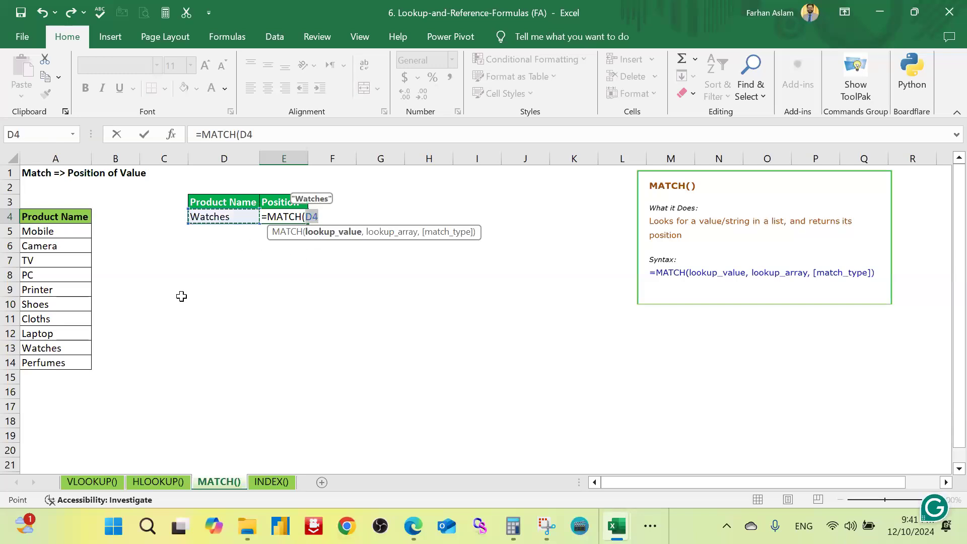
text(,)
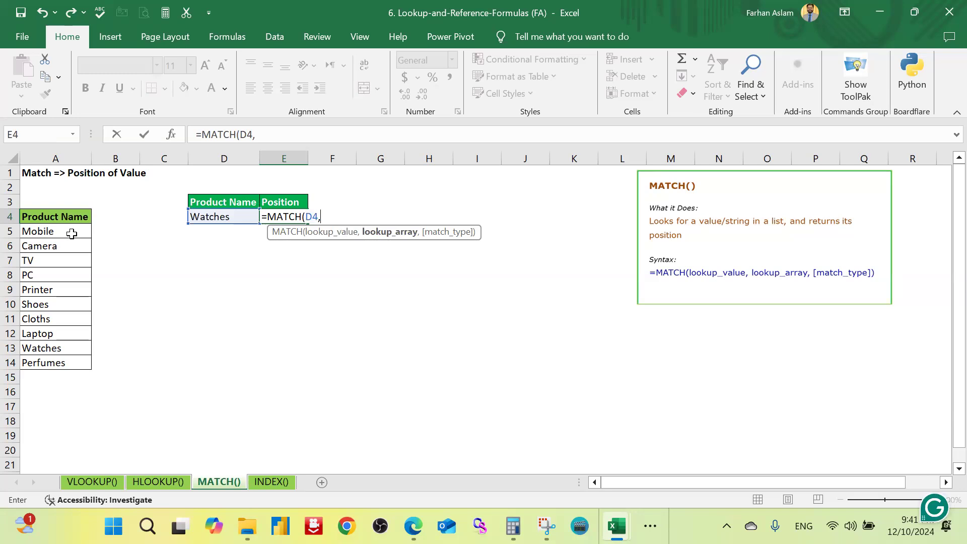
drag(73, 229, 62, 362)
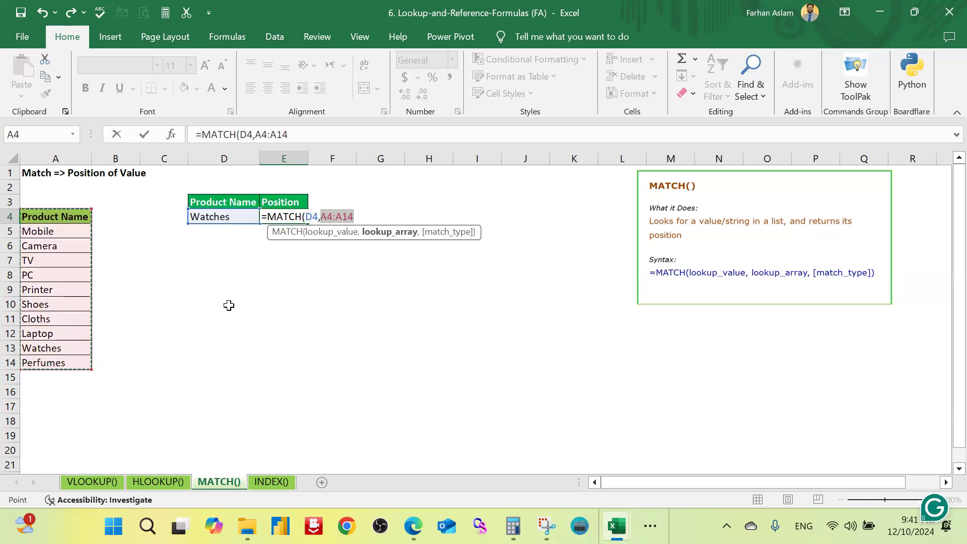
text(,)
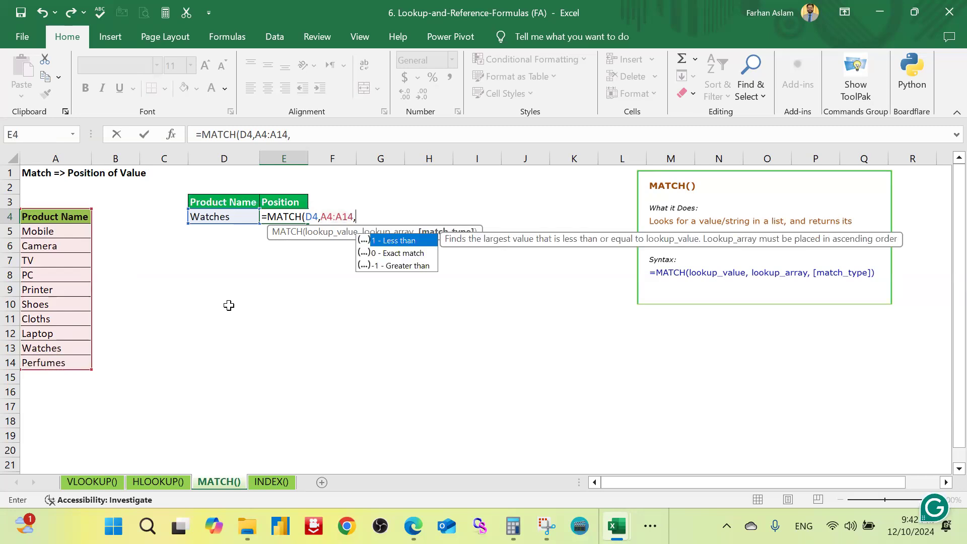
double_click(411, 250)
text())
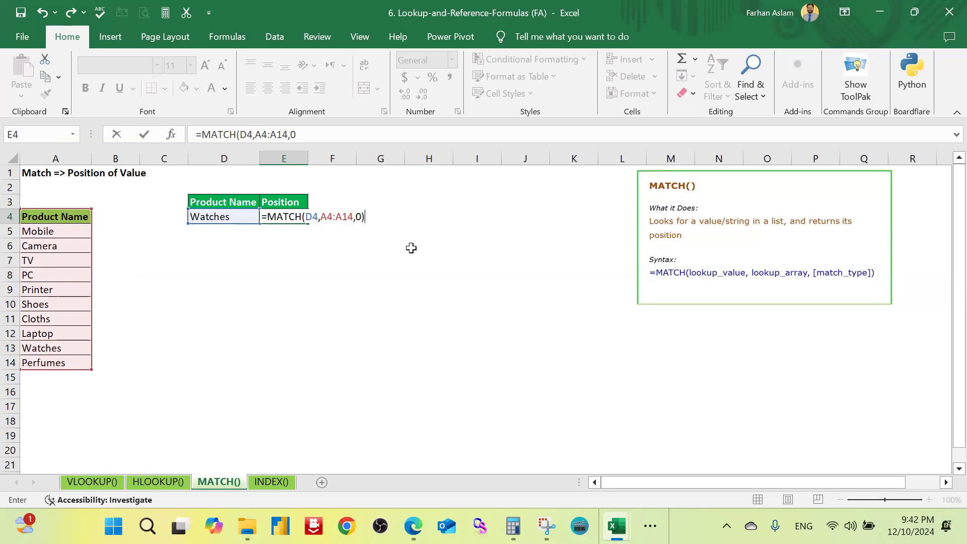
key(ctrl+Return)
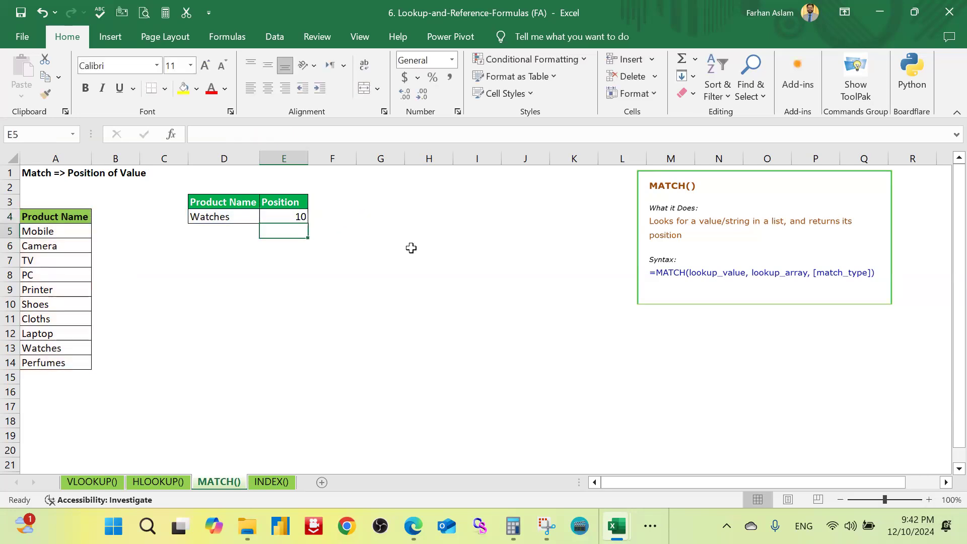
Step: Select the products from Mobile to Watches in A5:A13 to count the position of Watches in the list
click(341, 306)
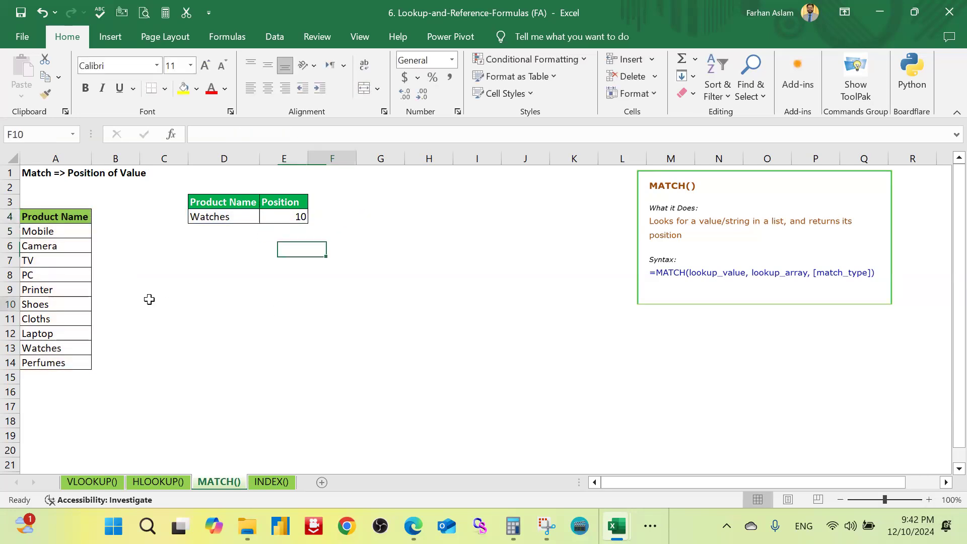
drag(81, 231, 67, 346)
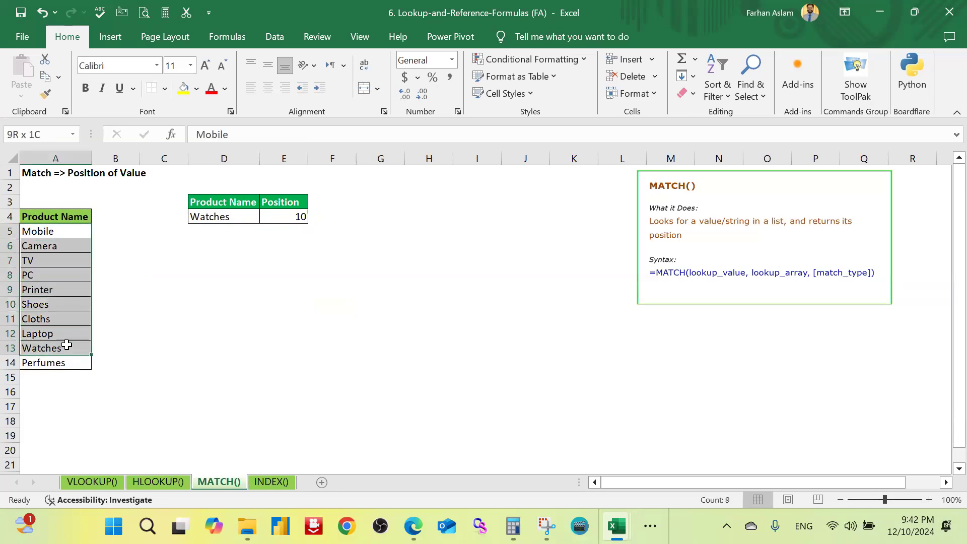
Step: Correct the MATCH formula in E4 so its lookup array is A5:A14, leaving out the Product Name header
click(43, 217)
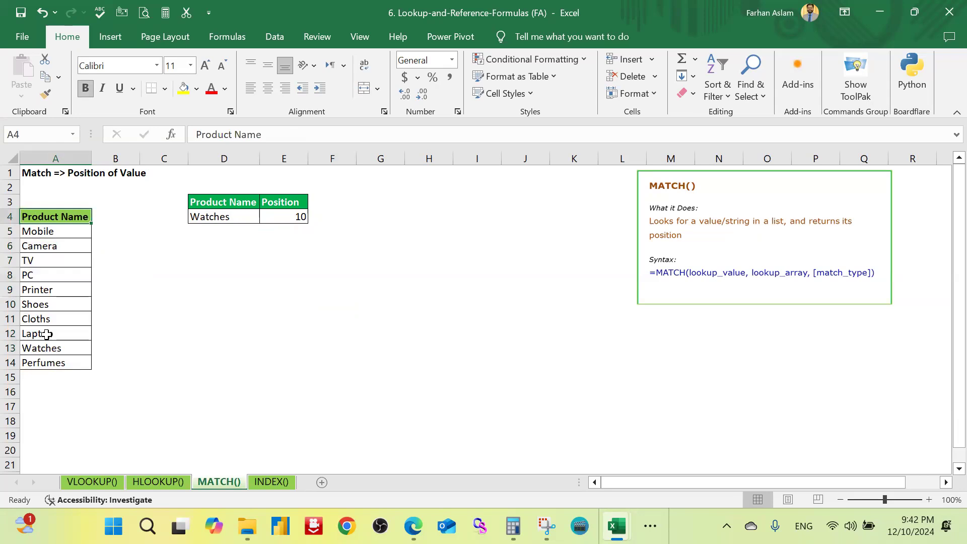
click(57, 346)
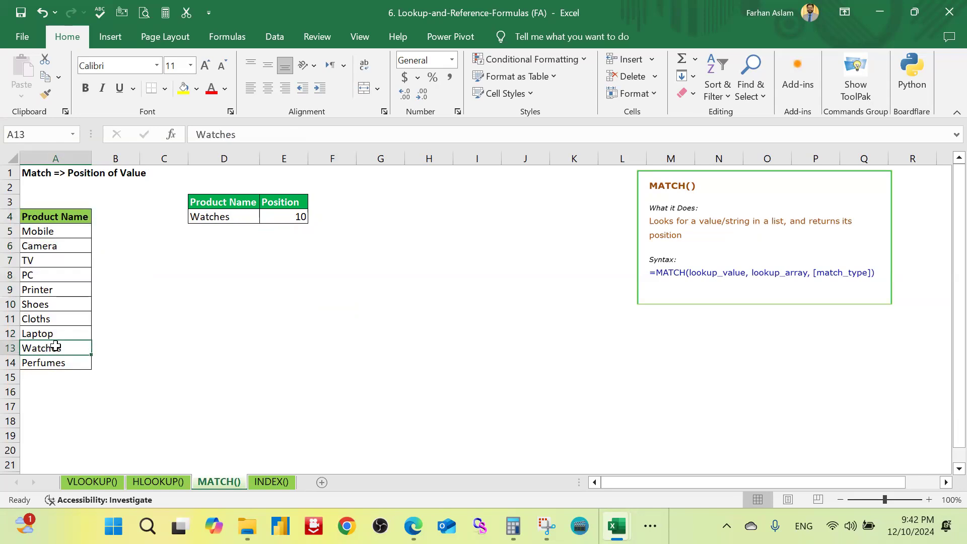
double_click(277, 218)
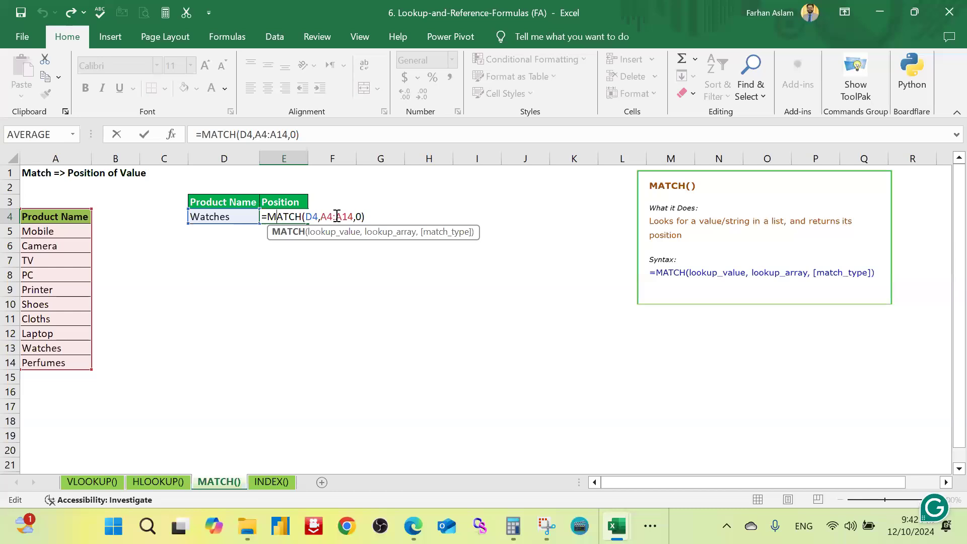
click(333, 217)
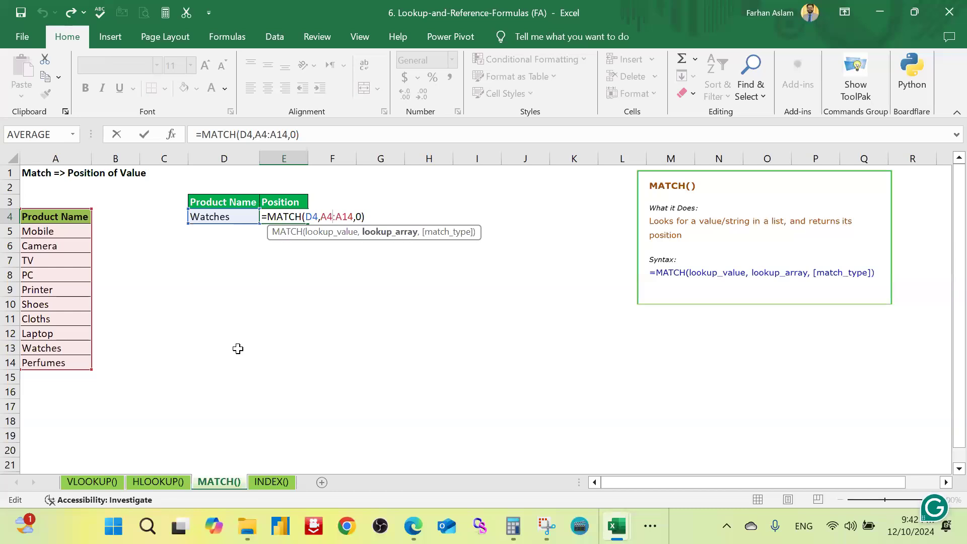
key(BackSpace)
text(5)
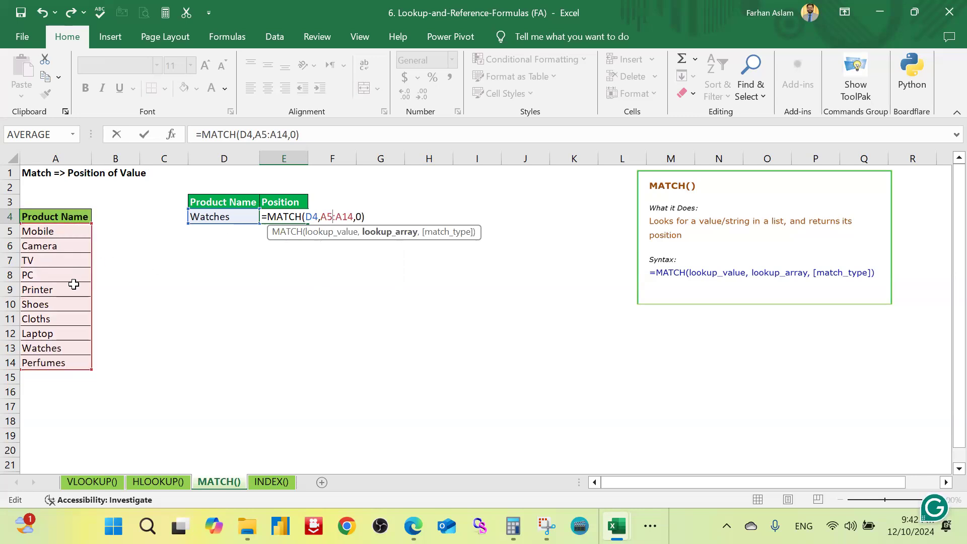
key(Return)
click(300, 216)
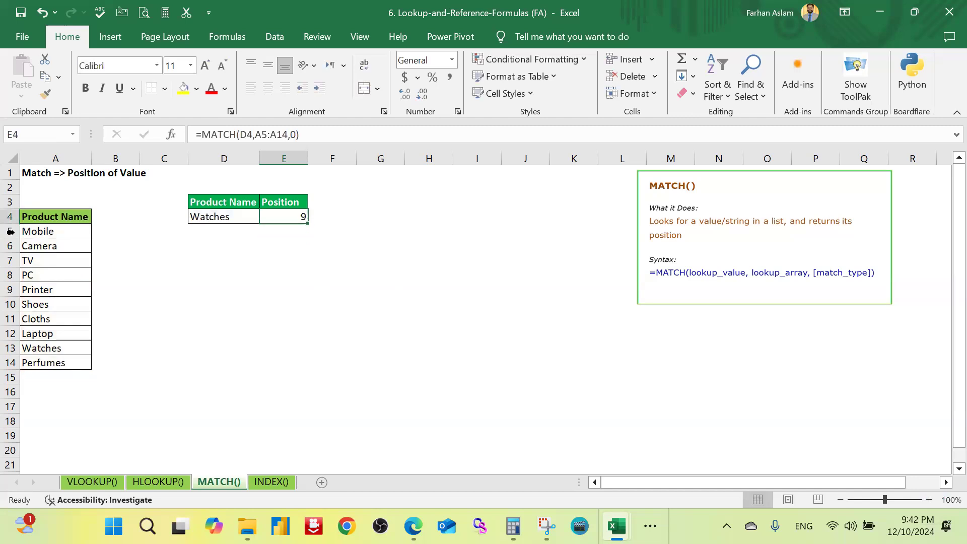
Step: Count down the product list from Mobile to Watches and highlight Watches in A13 with a yellow fill
click(53, 233)
key(Down)
key(Down)
key(Down)
key(Down)
key(Down)
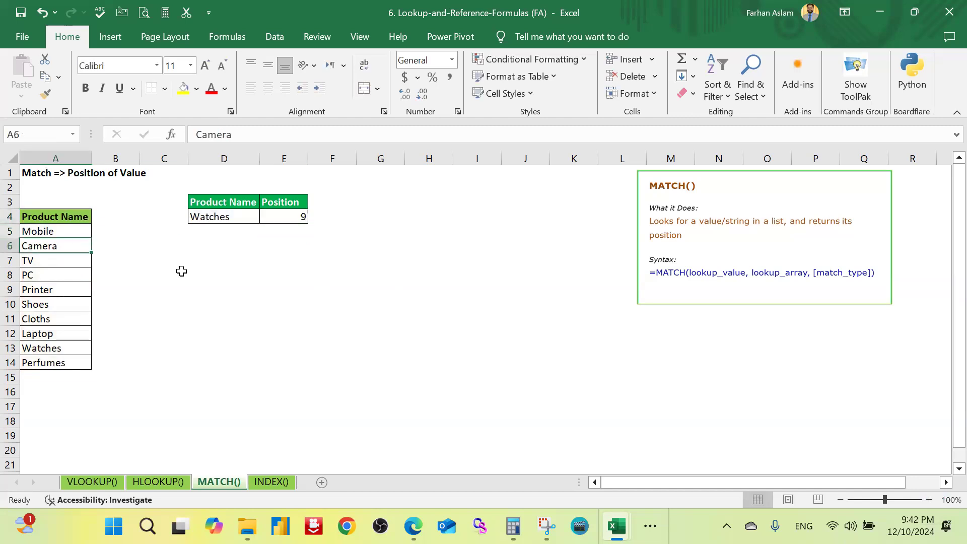
key(Down)
key(Down)
key(Down)
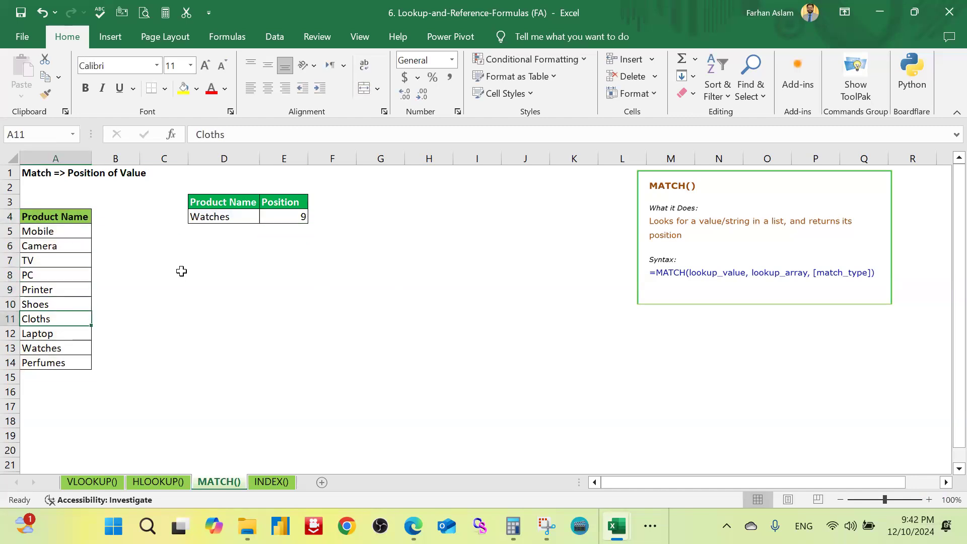
click(184, 88)
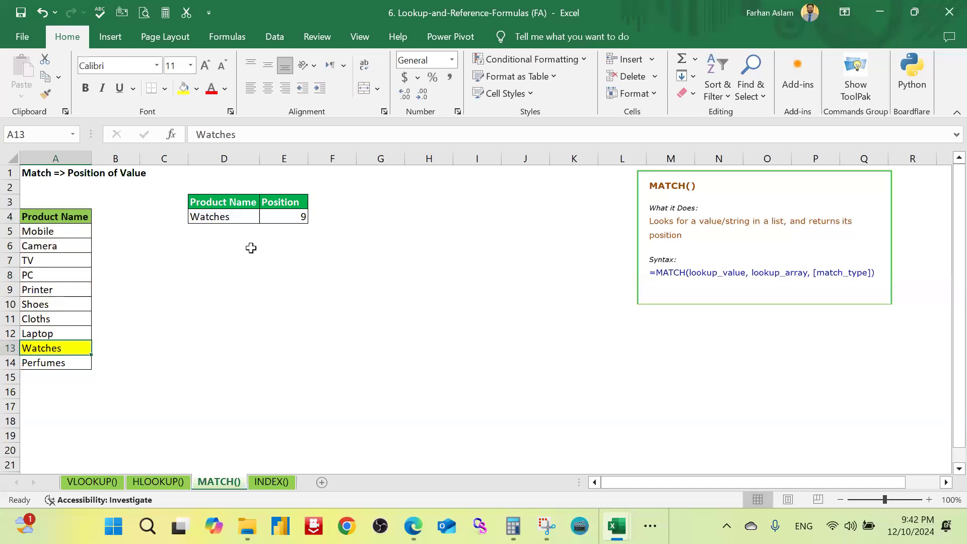
click(253, 293)
Step: Switch to the INDEX() worksheet and select the quarterly sales figures in B3:E5 to examine the array
click(277, 481)
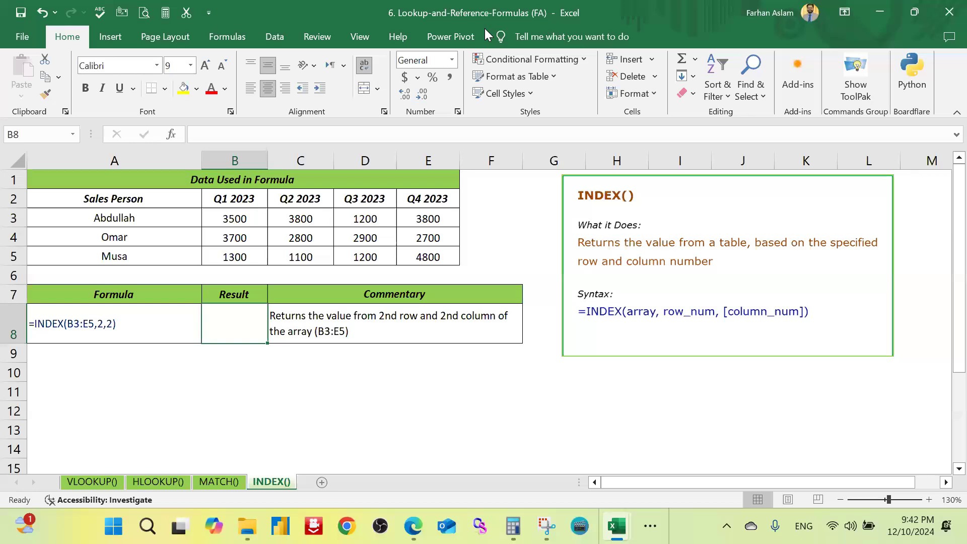
click(342, 384)
click(210, 317)
drag(232, 218, 439, 254)
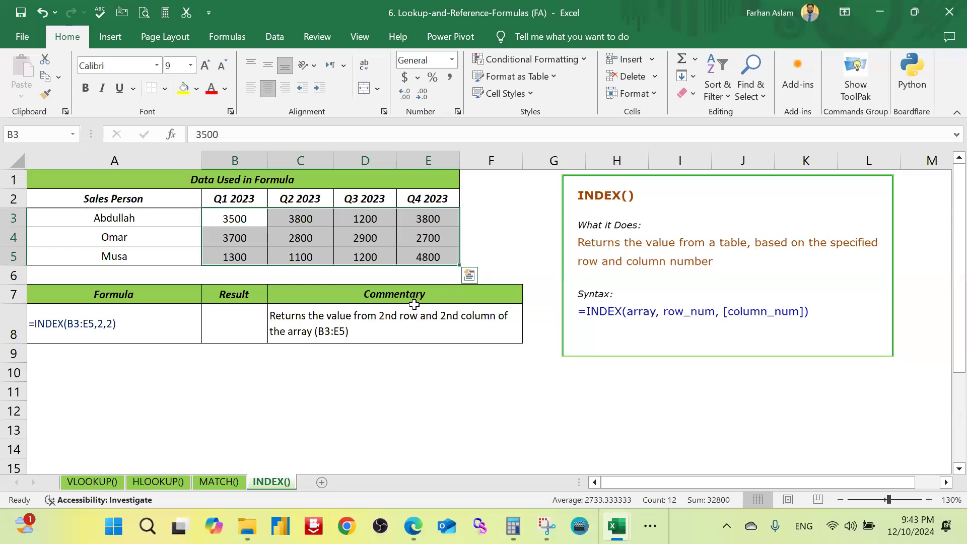
Step: Enter an INDEX formula in Result cell B8 with array B3:E5, row number 2 and column number 3
click(248, 325)
text(=index)
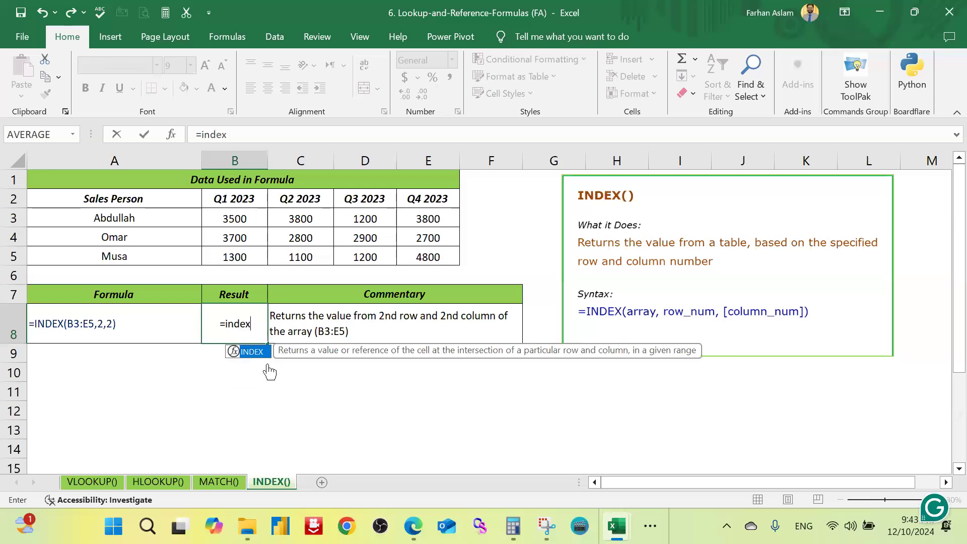
key(Tab)
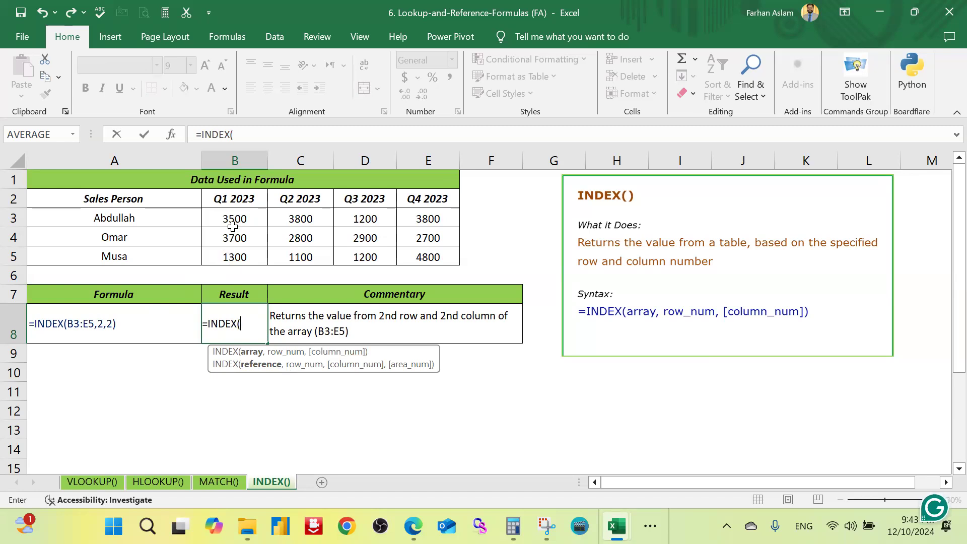
drag(233, 218, 430, 252)
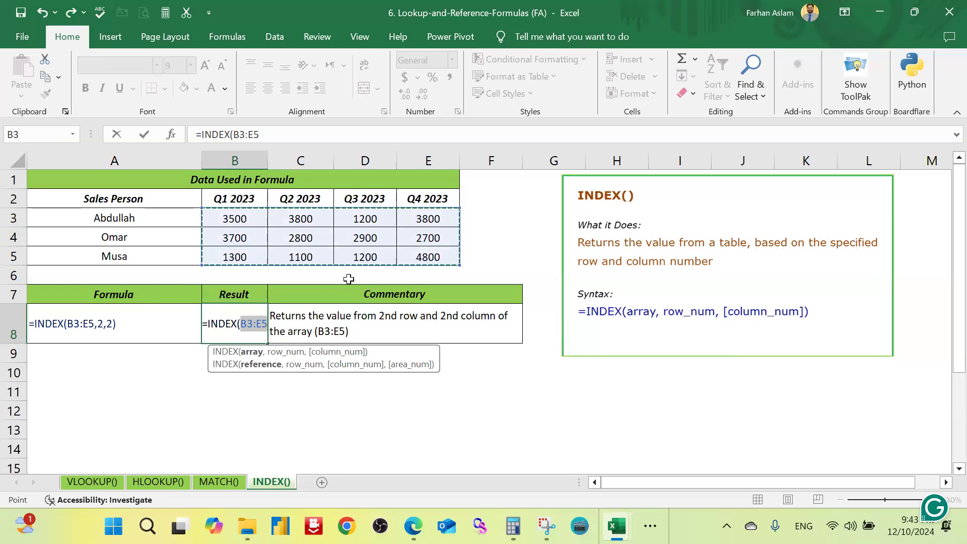
text(,)
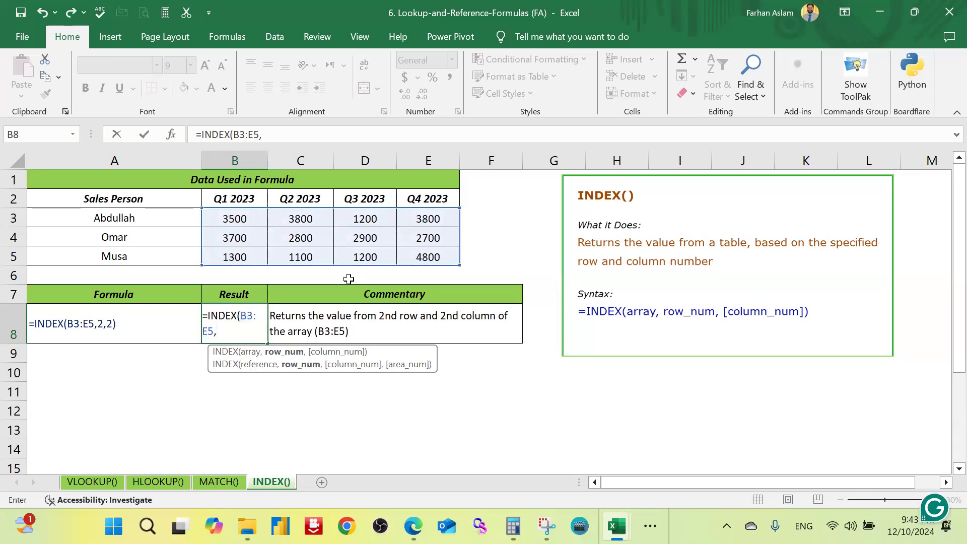
text(23)
key(BackSpace)
text(,)
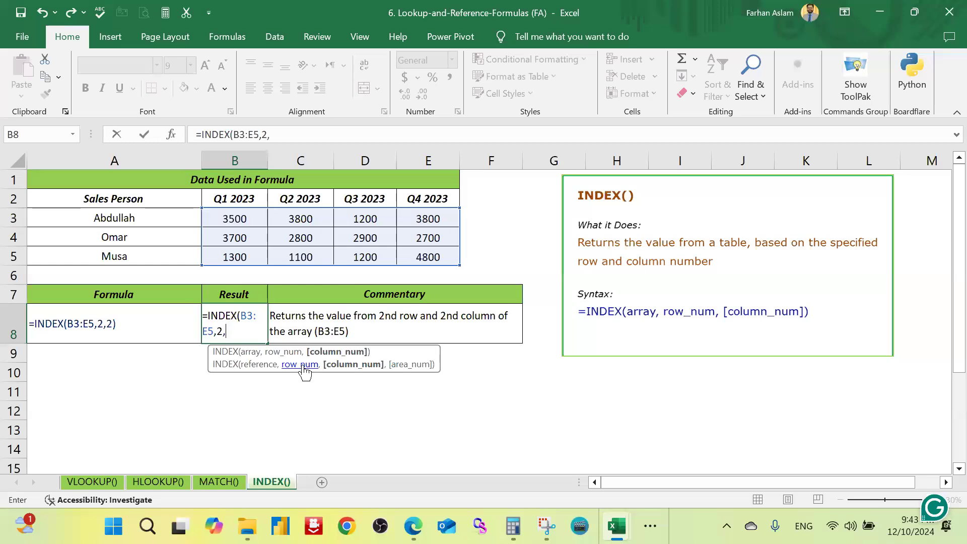
text(3))
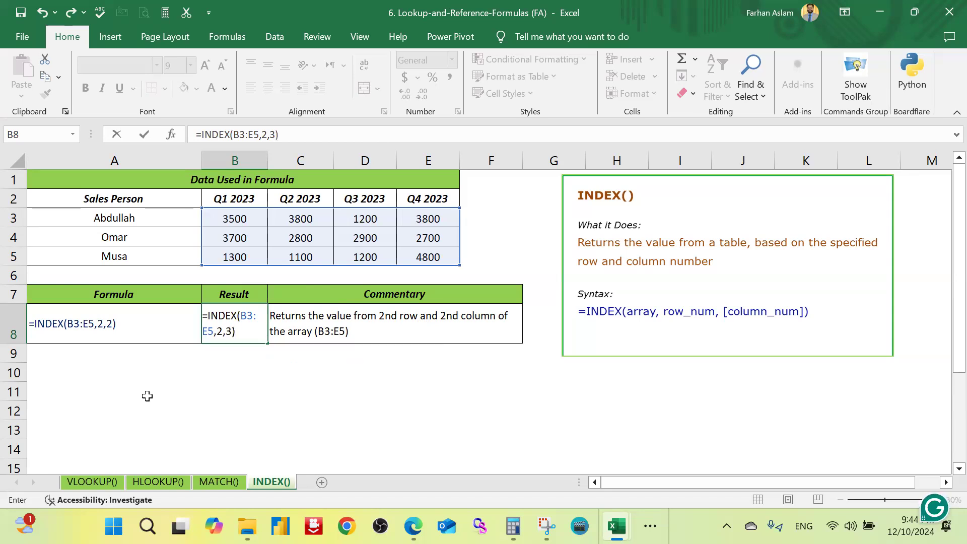
key(Return)
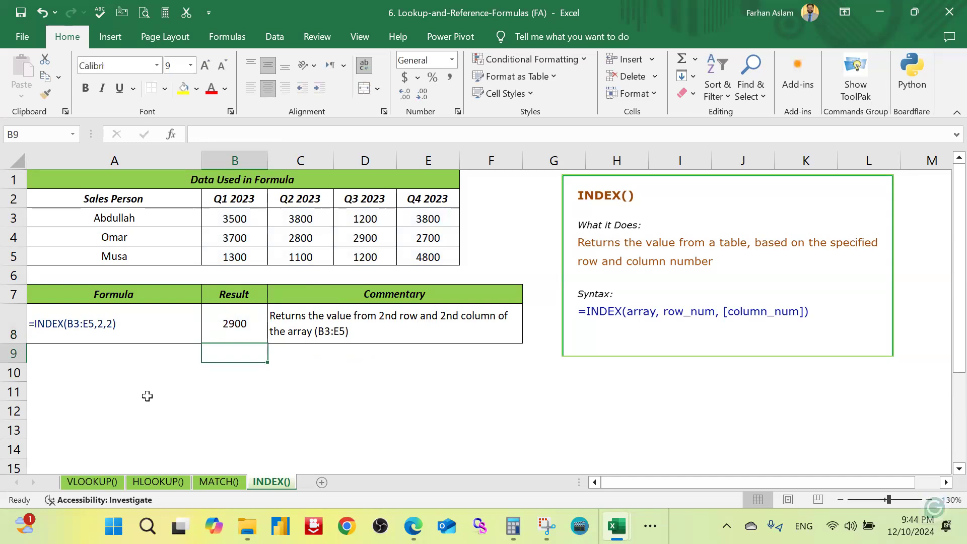
Step: Highlight the INDEX result in B8 and the matching Q3 2023 sales figure in D4 with a yellow fill
click(231, 334)
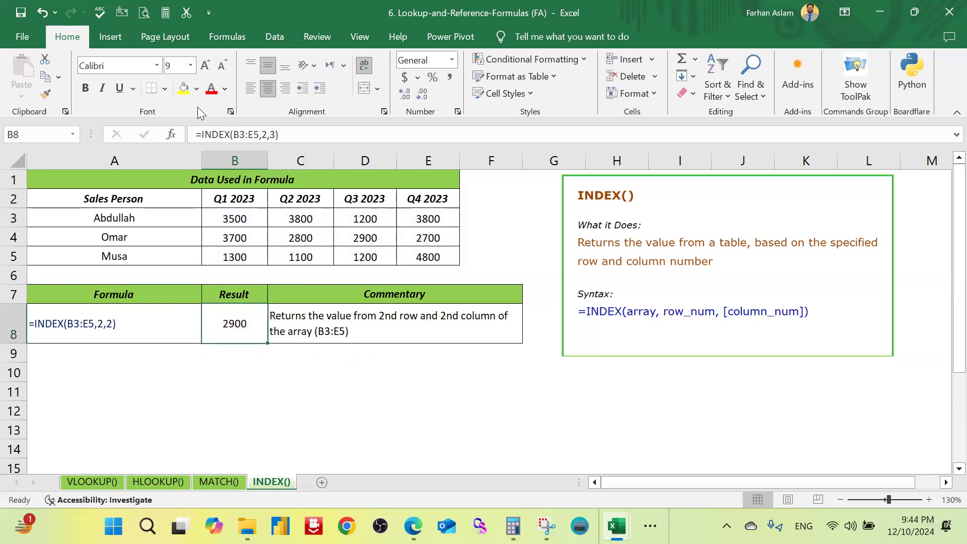
click(184, 88)
click(372, 241)
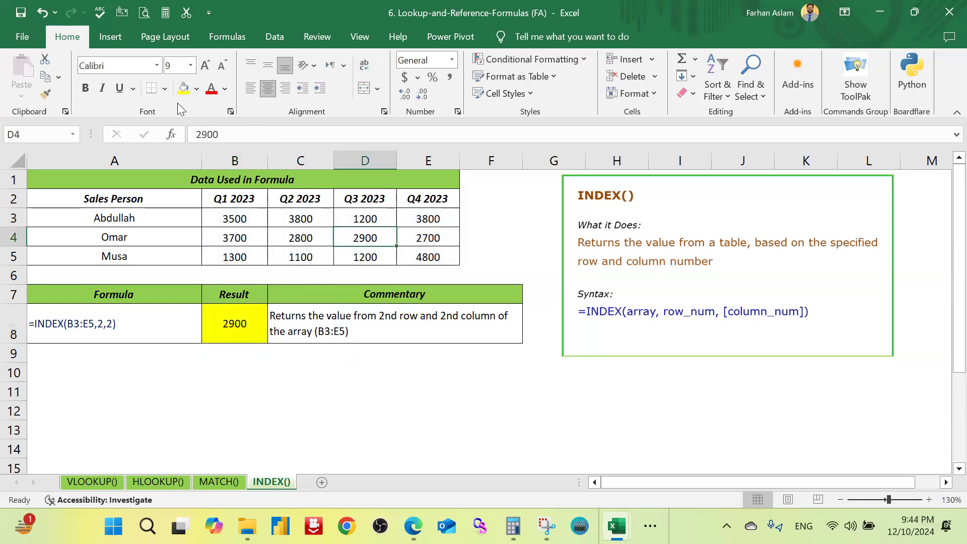
click(184, 88)
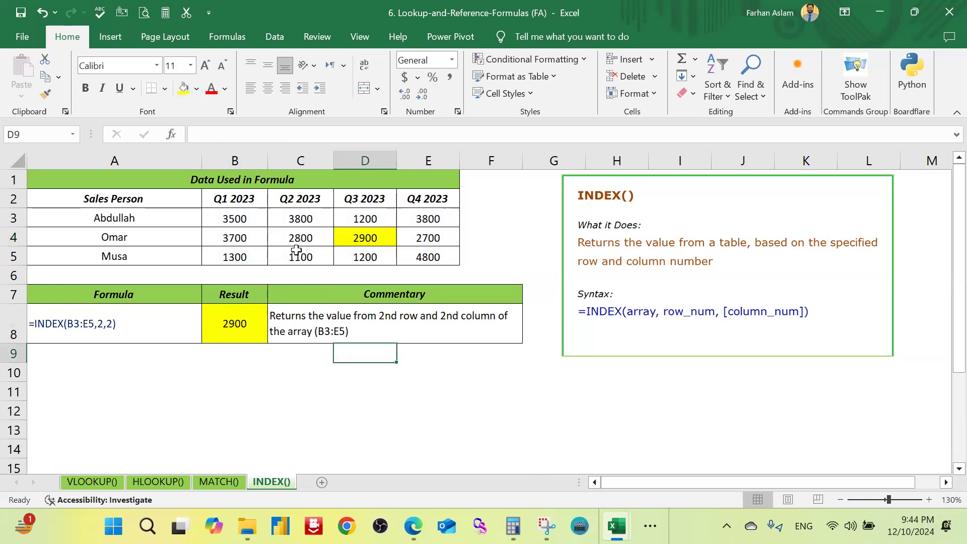
Step: Trace the INDEX formula in B8 against array B3:E5, following its second row across to the third column
click(248, 218)
drag(416, 236, 447, 254)
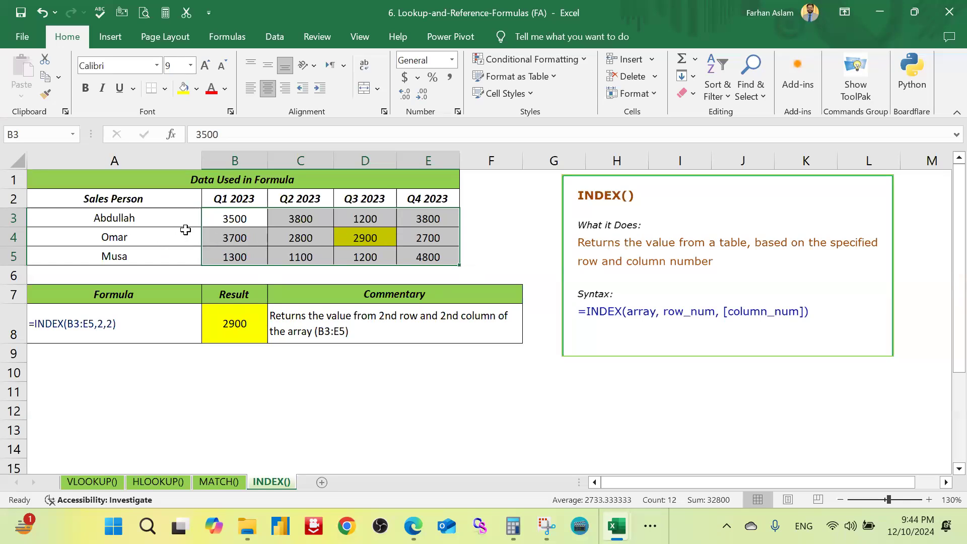
click(249, 237)
click(365, 237)
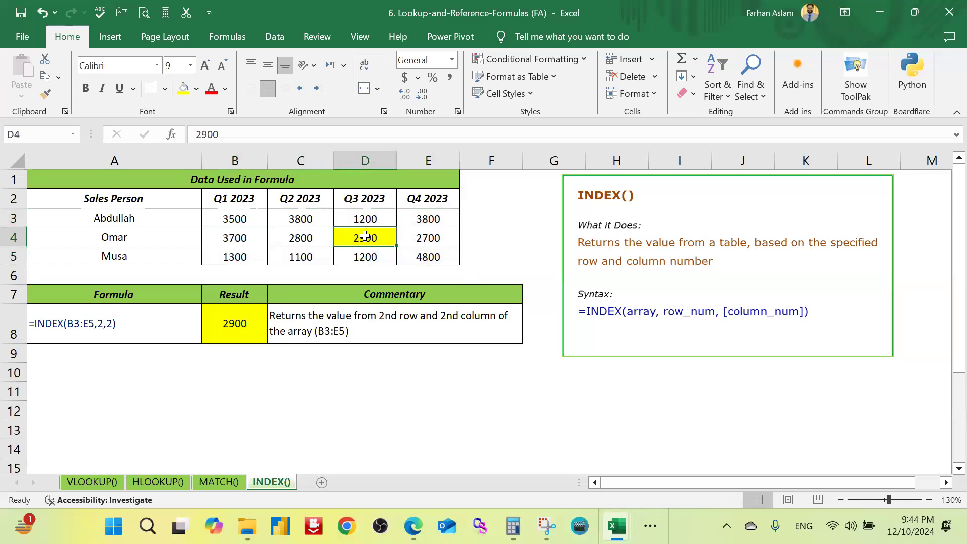
click(256, 324)
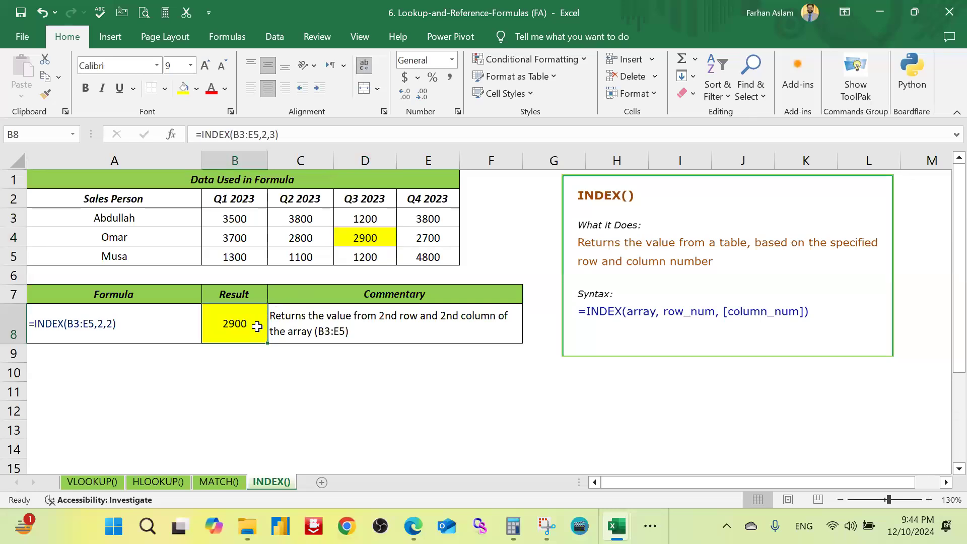
double_click(256, 327)
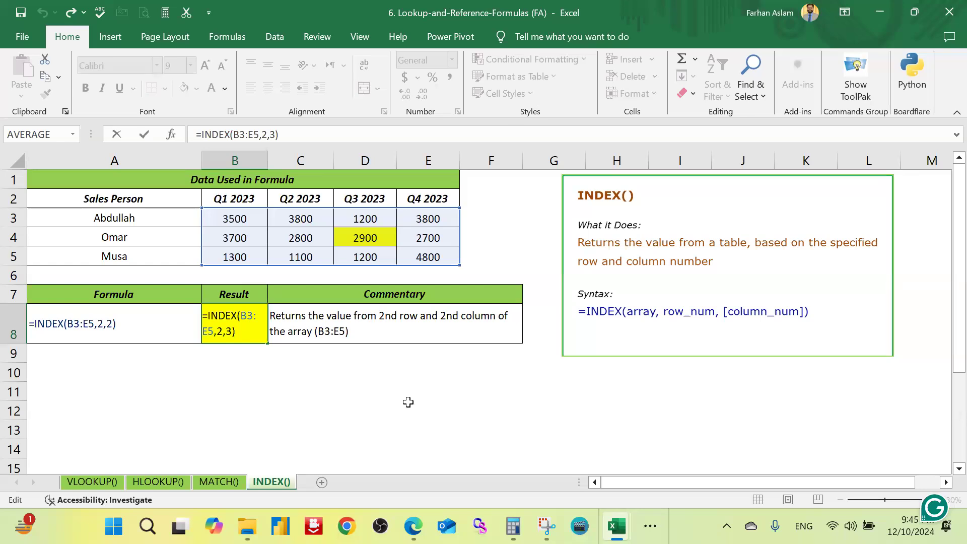
key(alt+Tab)
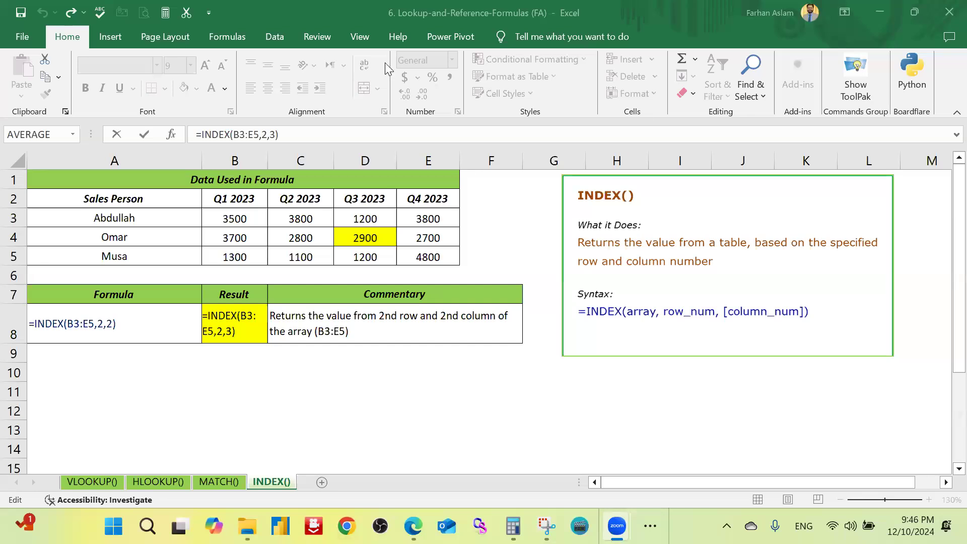
Step: Search Help for vlookup, read the VLOOKUP function article through its examples, and close Help
click(402, 39)
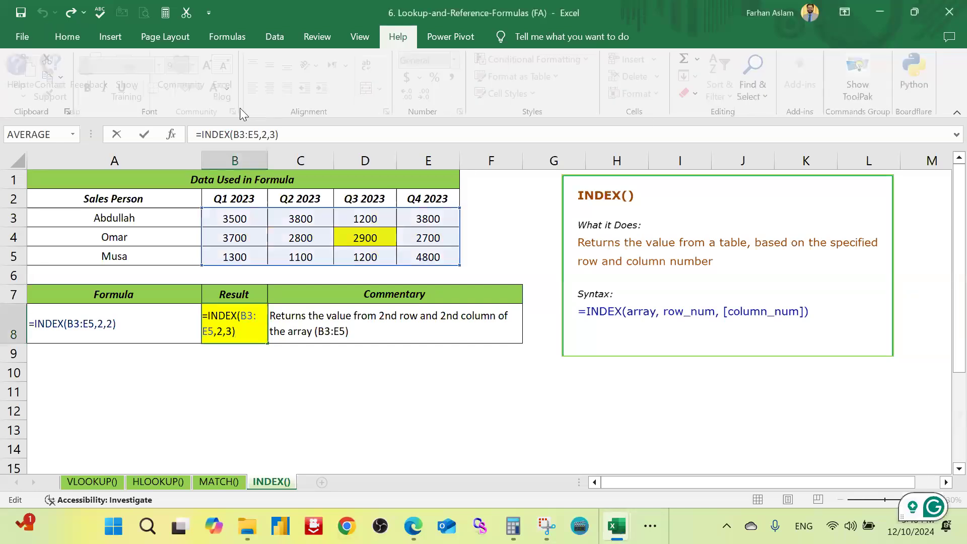
click(31, 78)
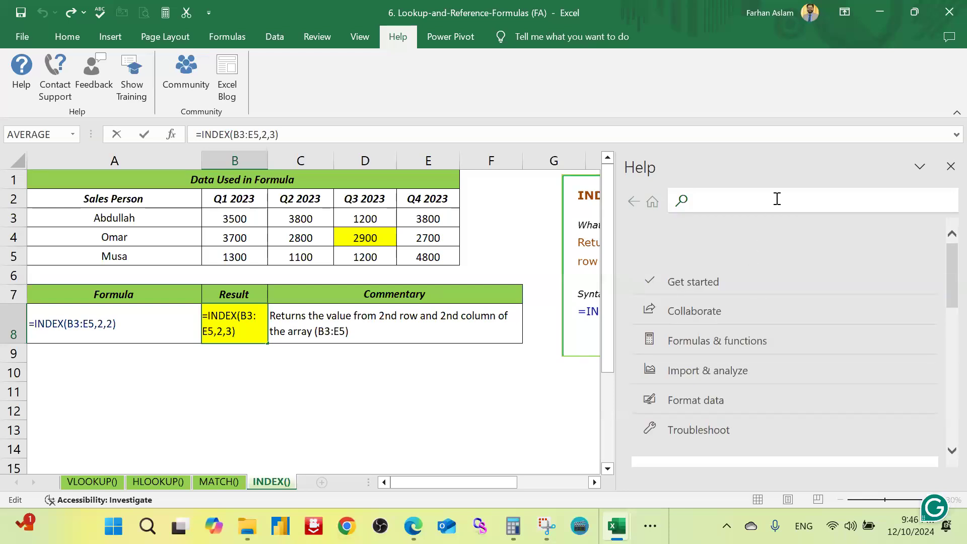
click(777, 199)
text(vloo)
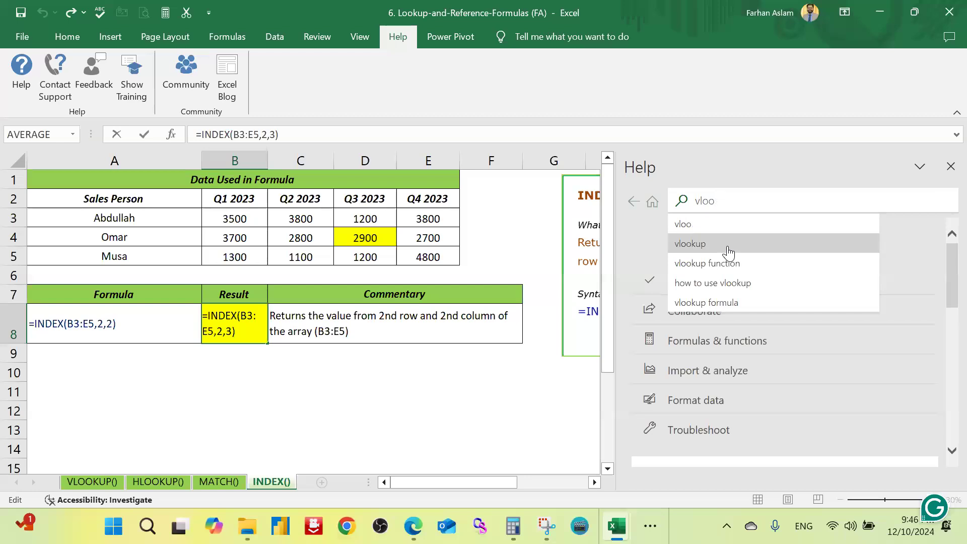
click(740, 245)
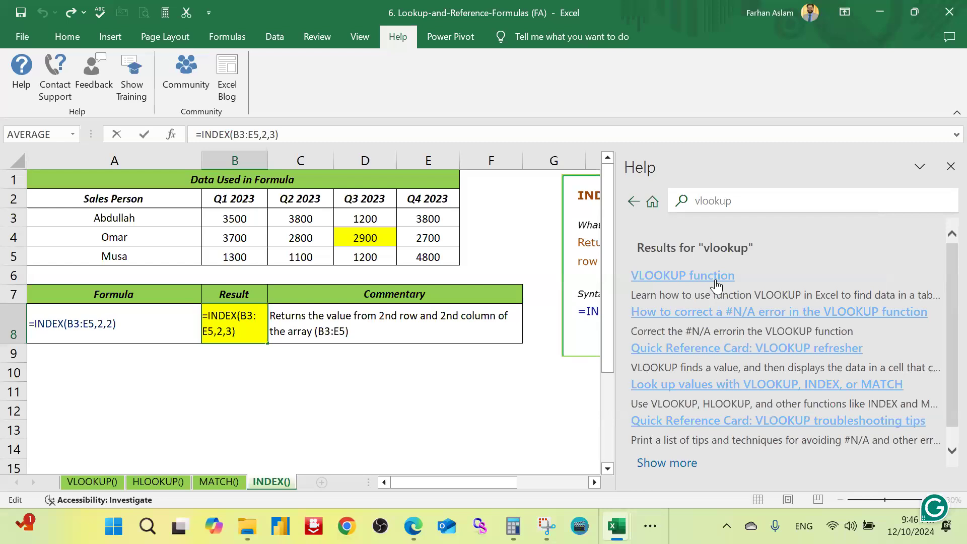
click(718, 289)
scroll(765, 352, down, 2)
scroll(778, 365, down, 6)
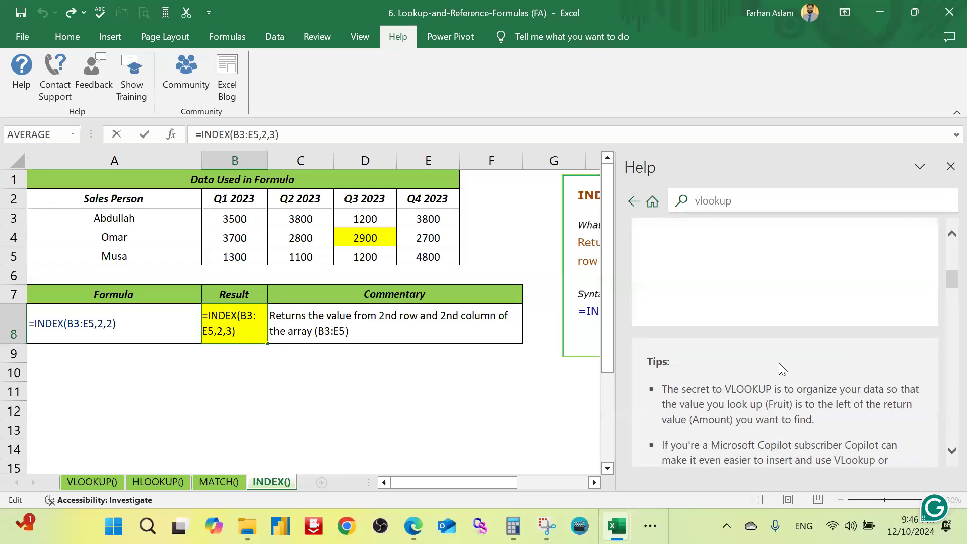
scroll(779, 368, down, 15)
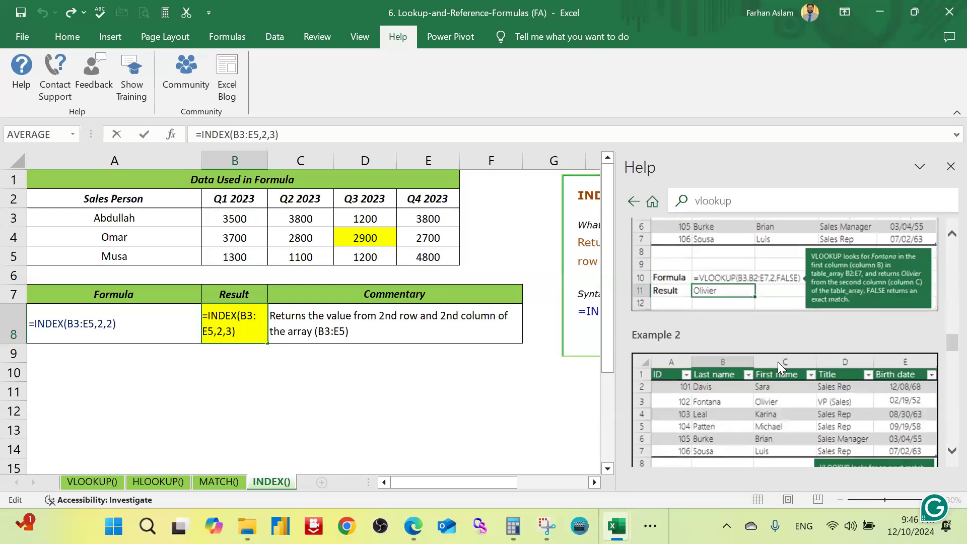
click(400, 428)
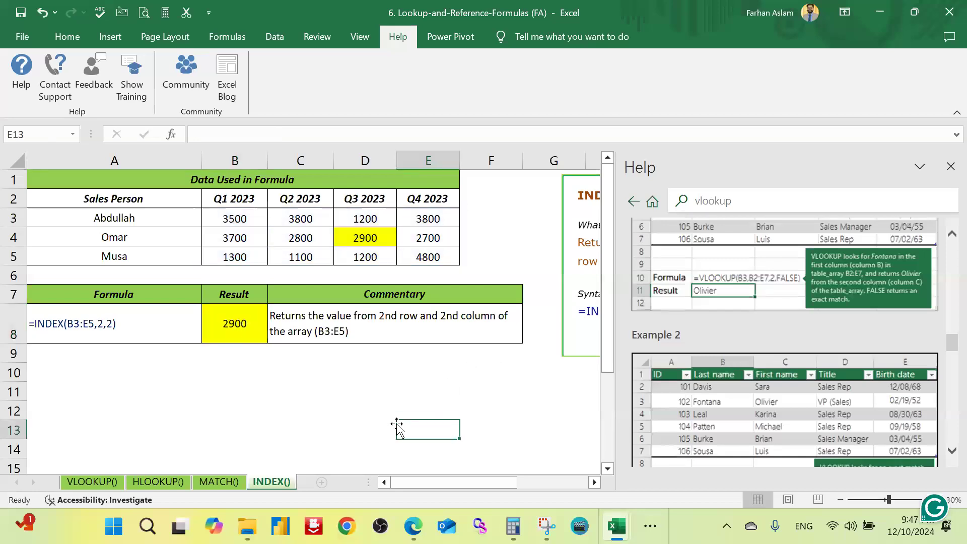
click(950, 166)
click(417, 414)
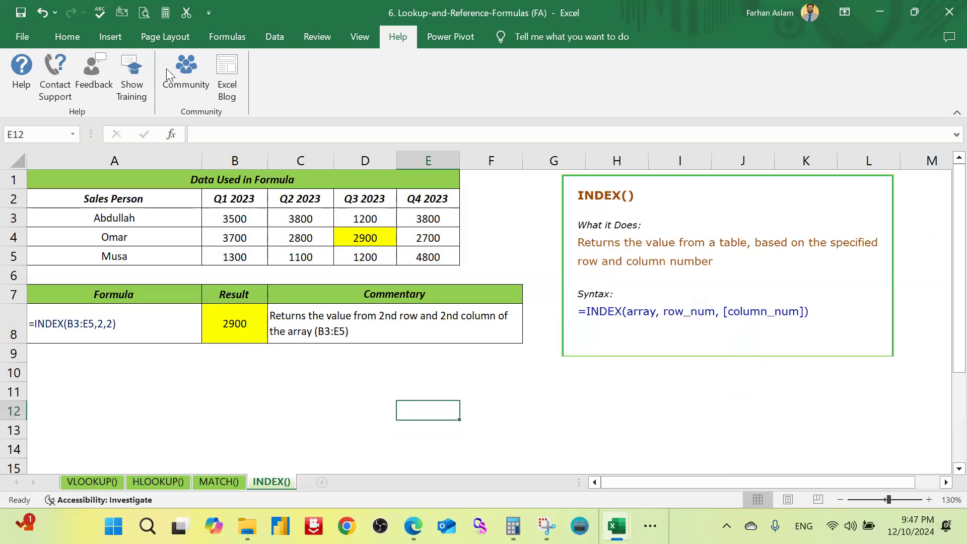